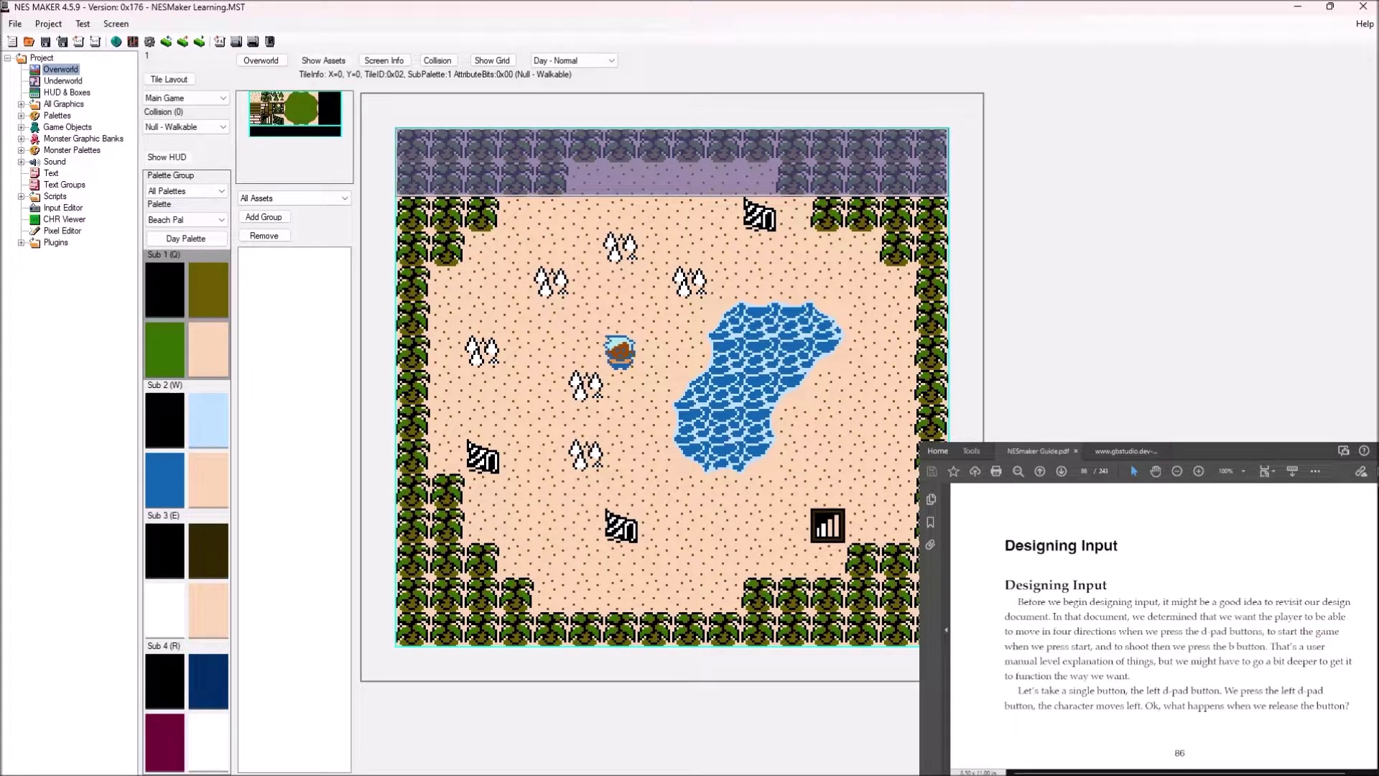
Export and test the current build of the game in the emulator, and close the emulator when done.
click(83, 24)
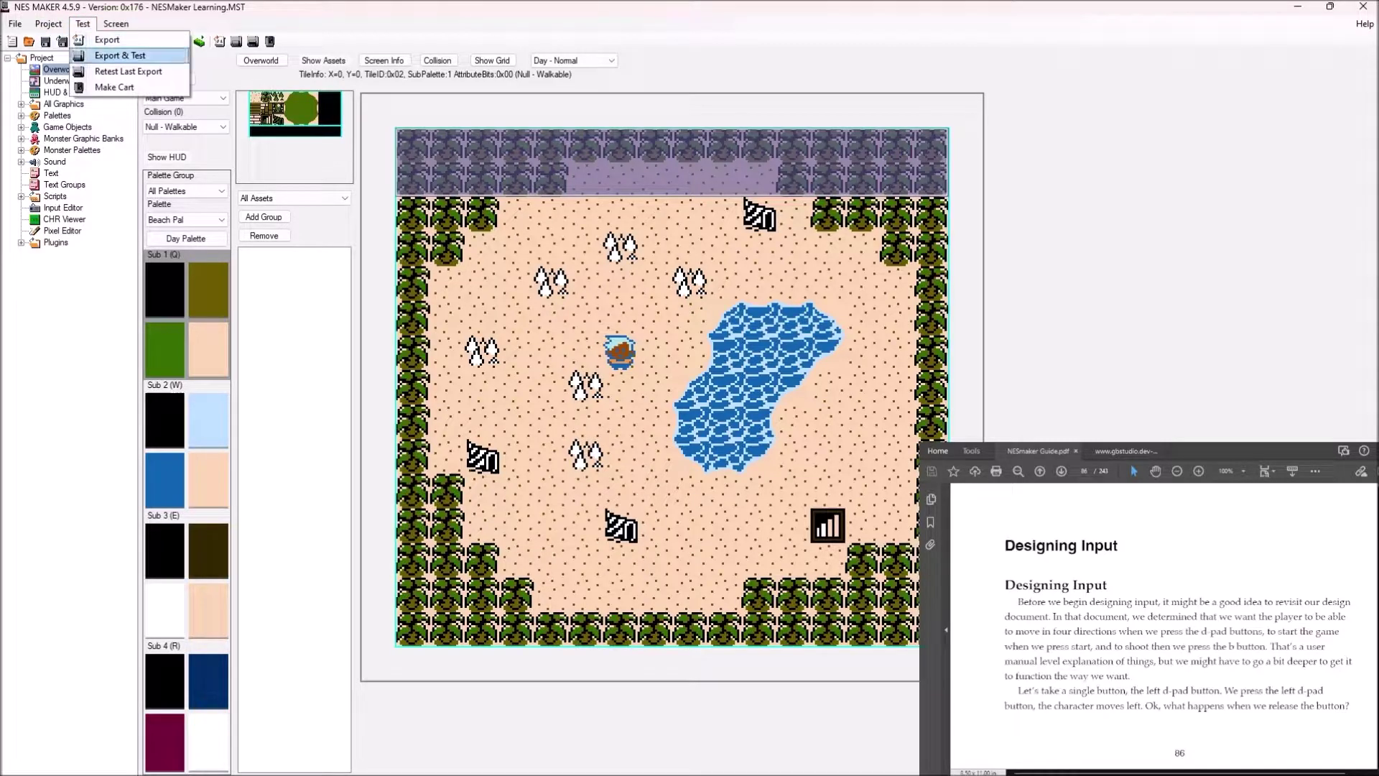
click(120, 55)
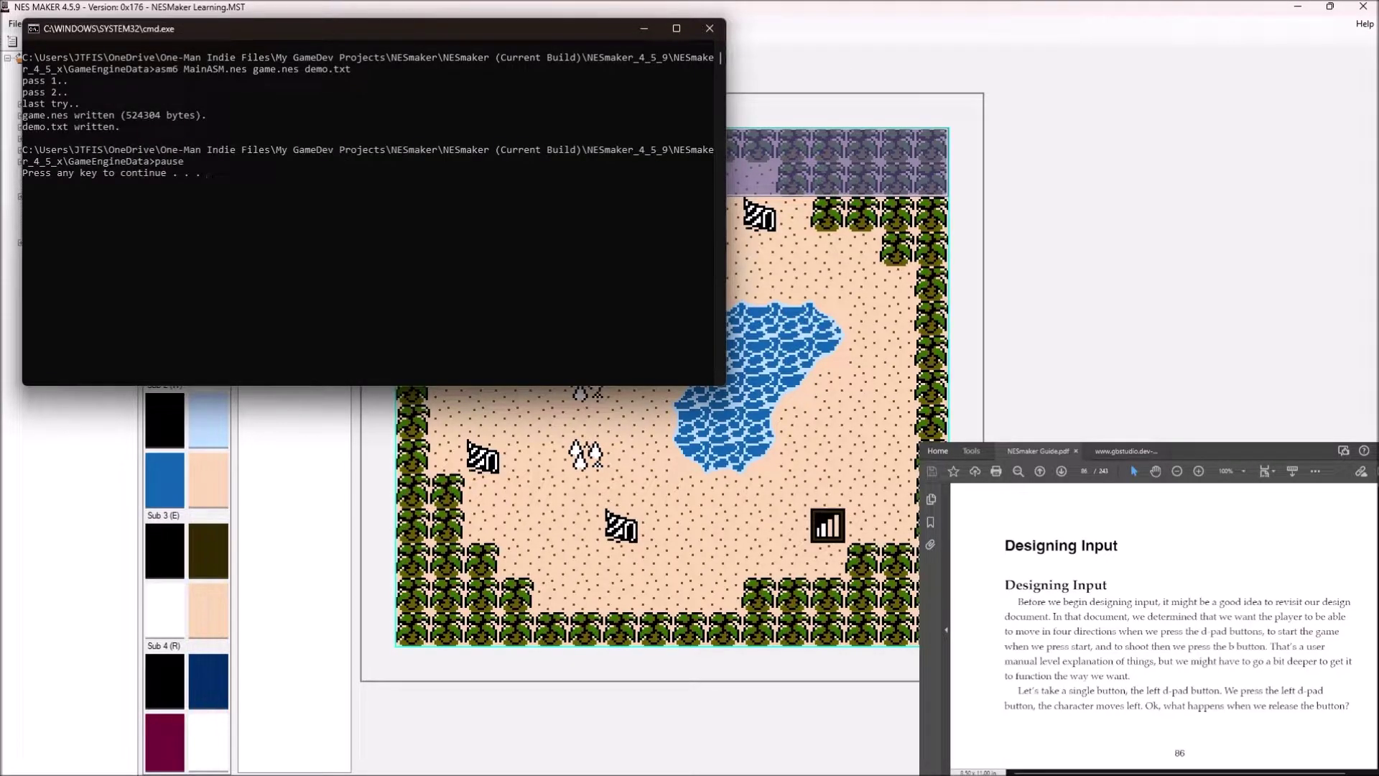
key(Return)
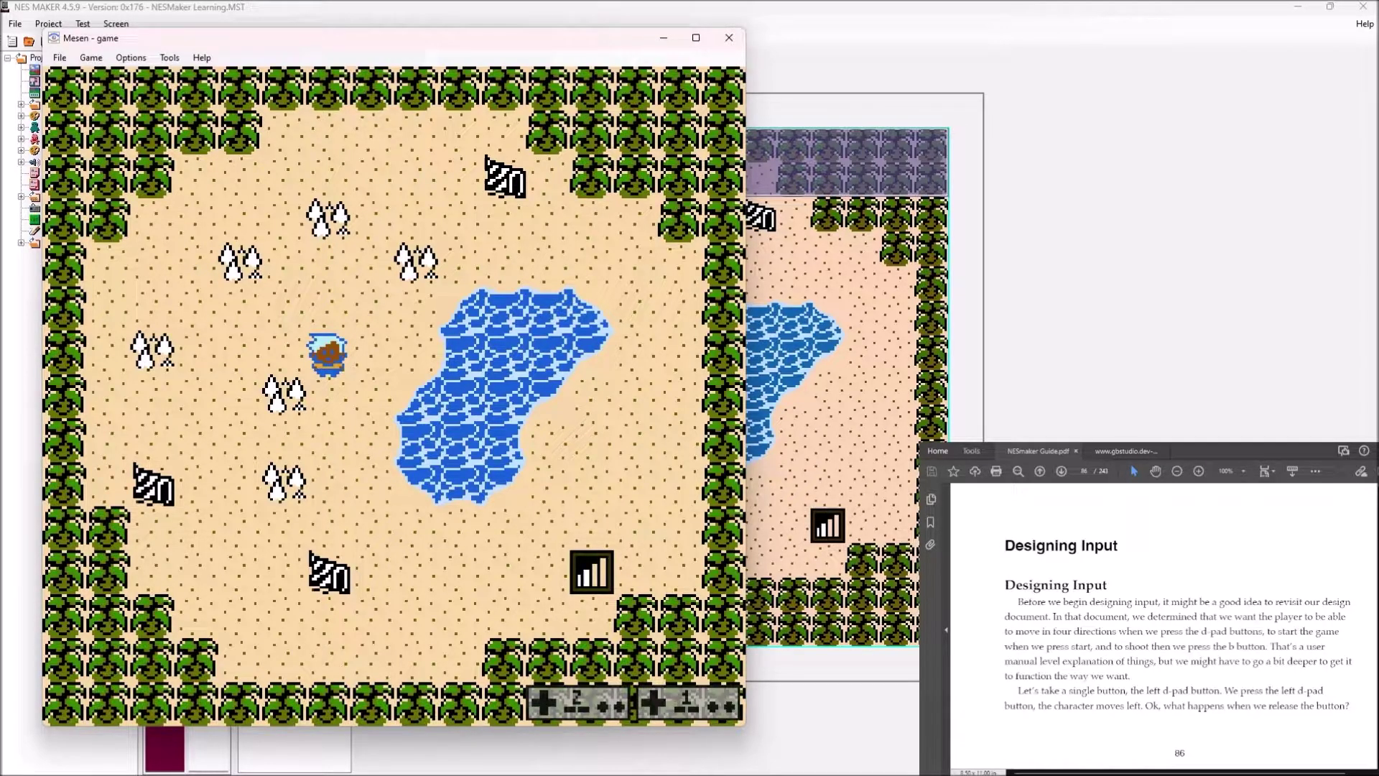
click(729, 37)
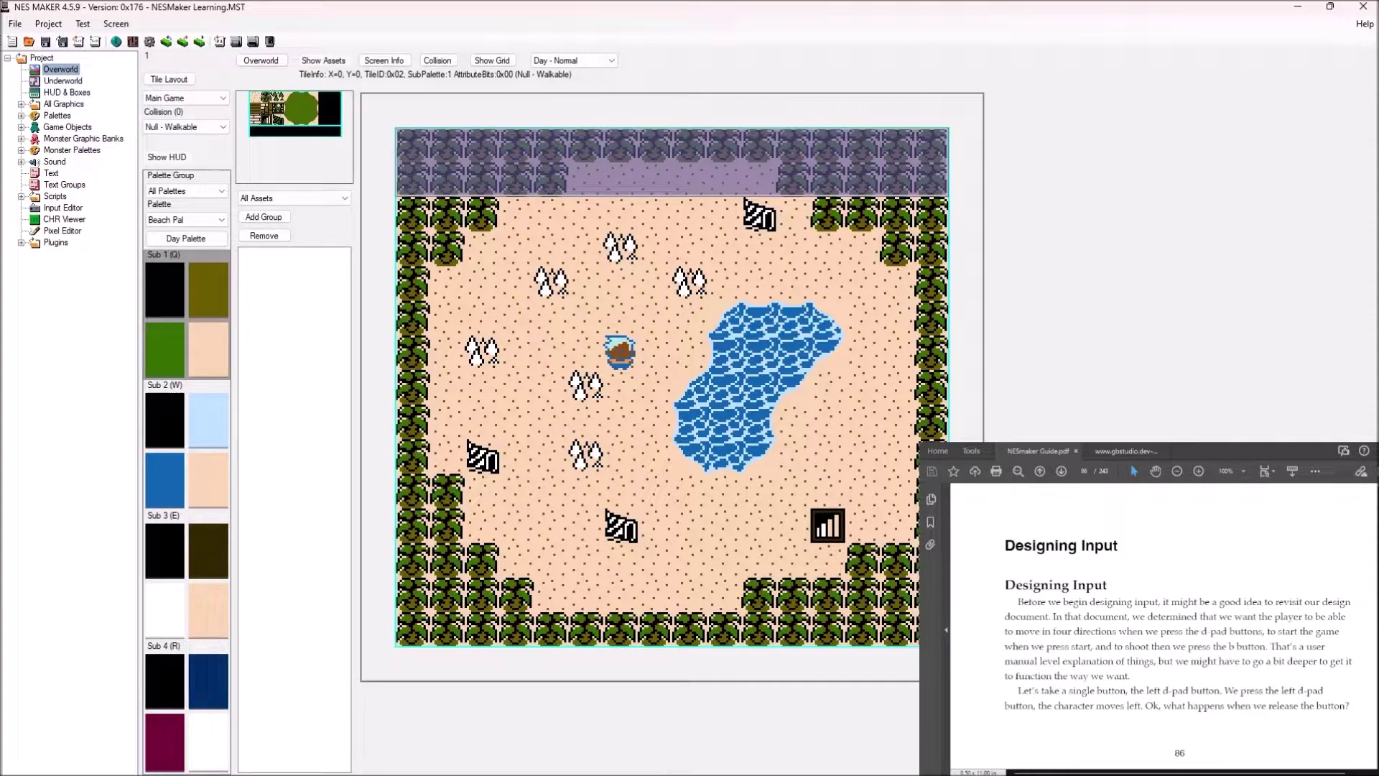
Read the guide's Designing Input section up to the step on finding the bundled input scripts.
scroll(1163, 625, down, 3)
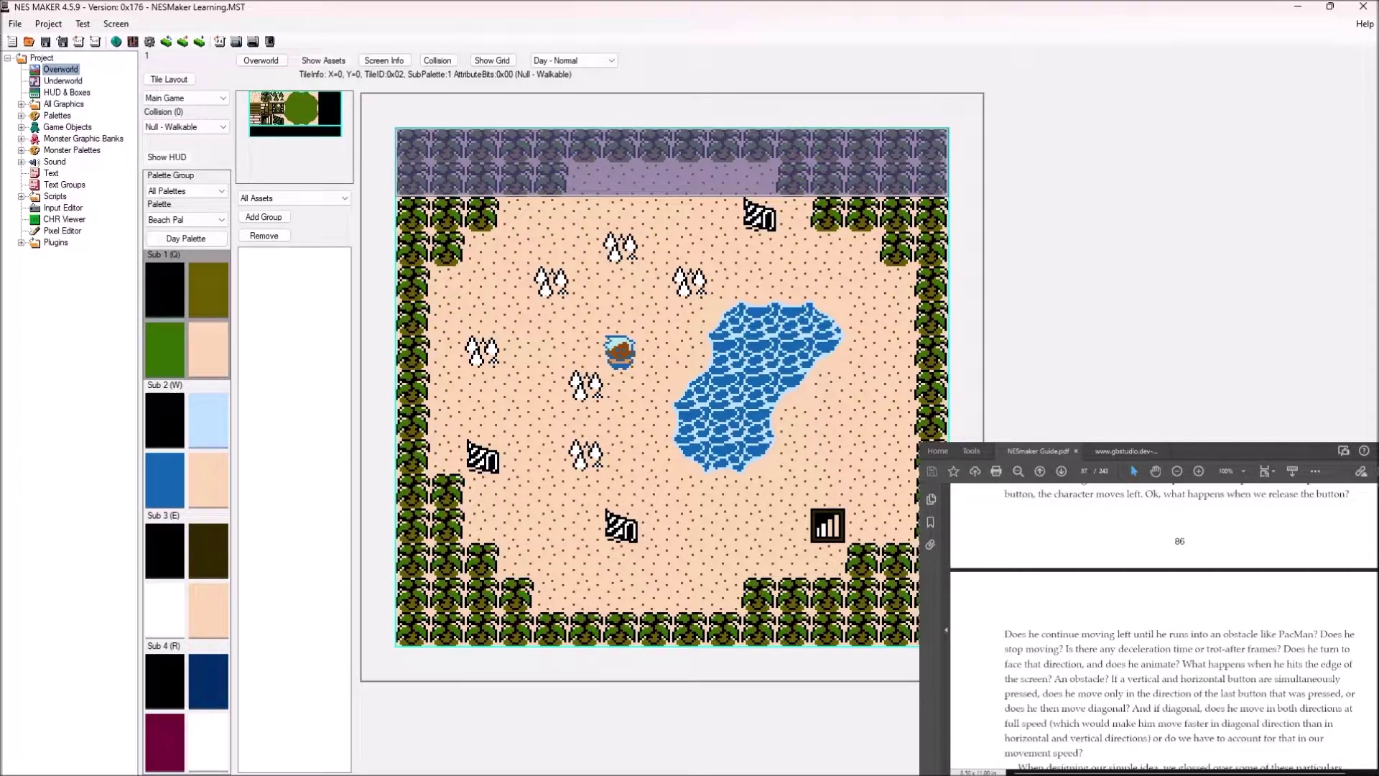
scroll(1164, 628, down, 3)
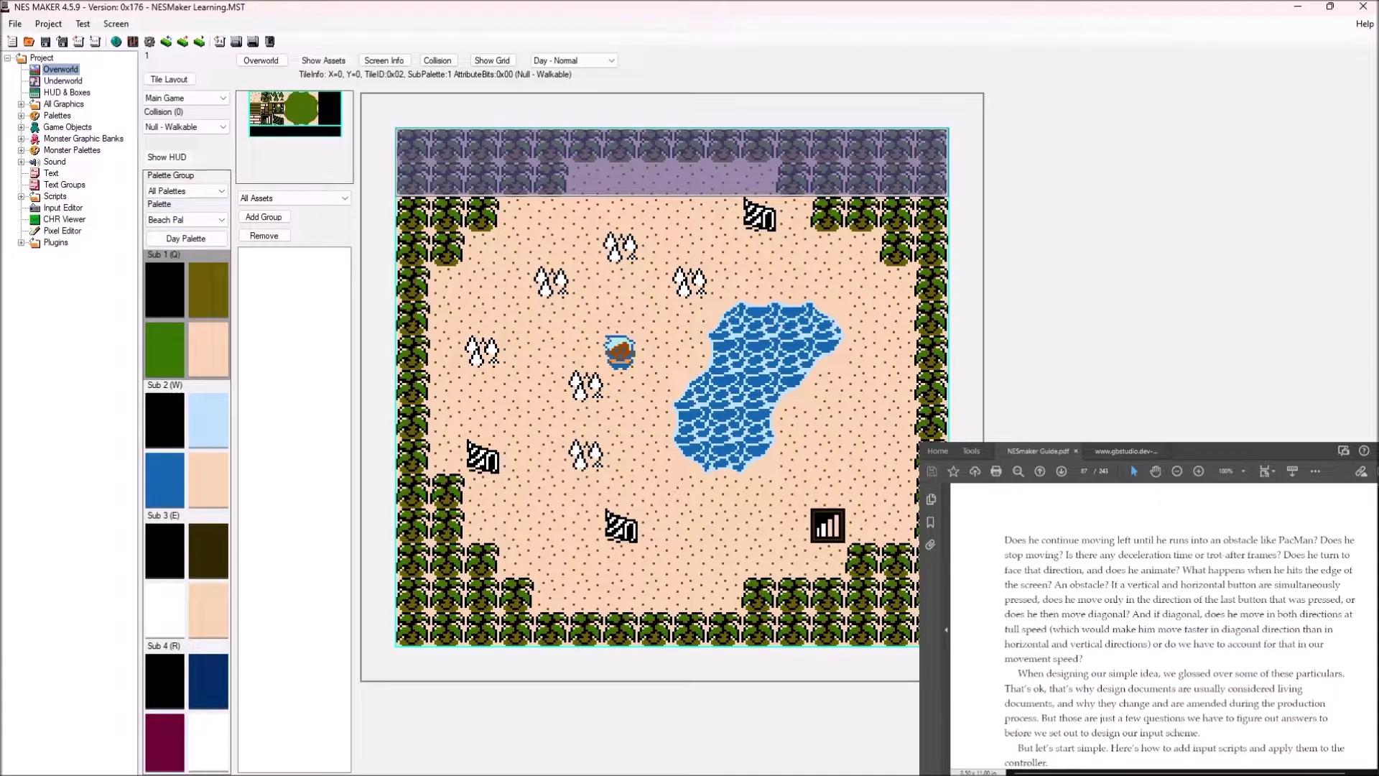
scroll(1163, 629, down, 2)
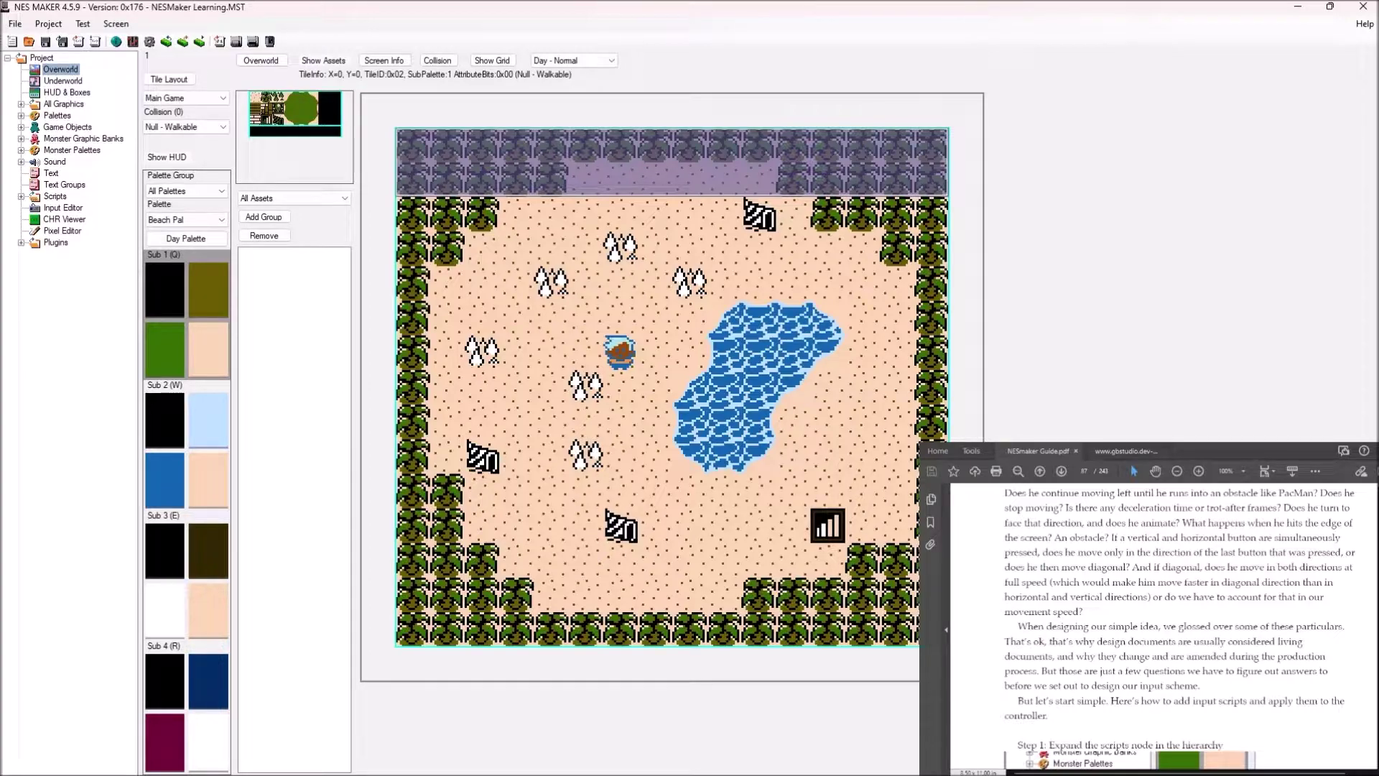
scroll(1177, 624, down, 3)
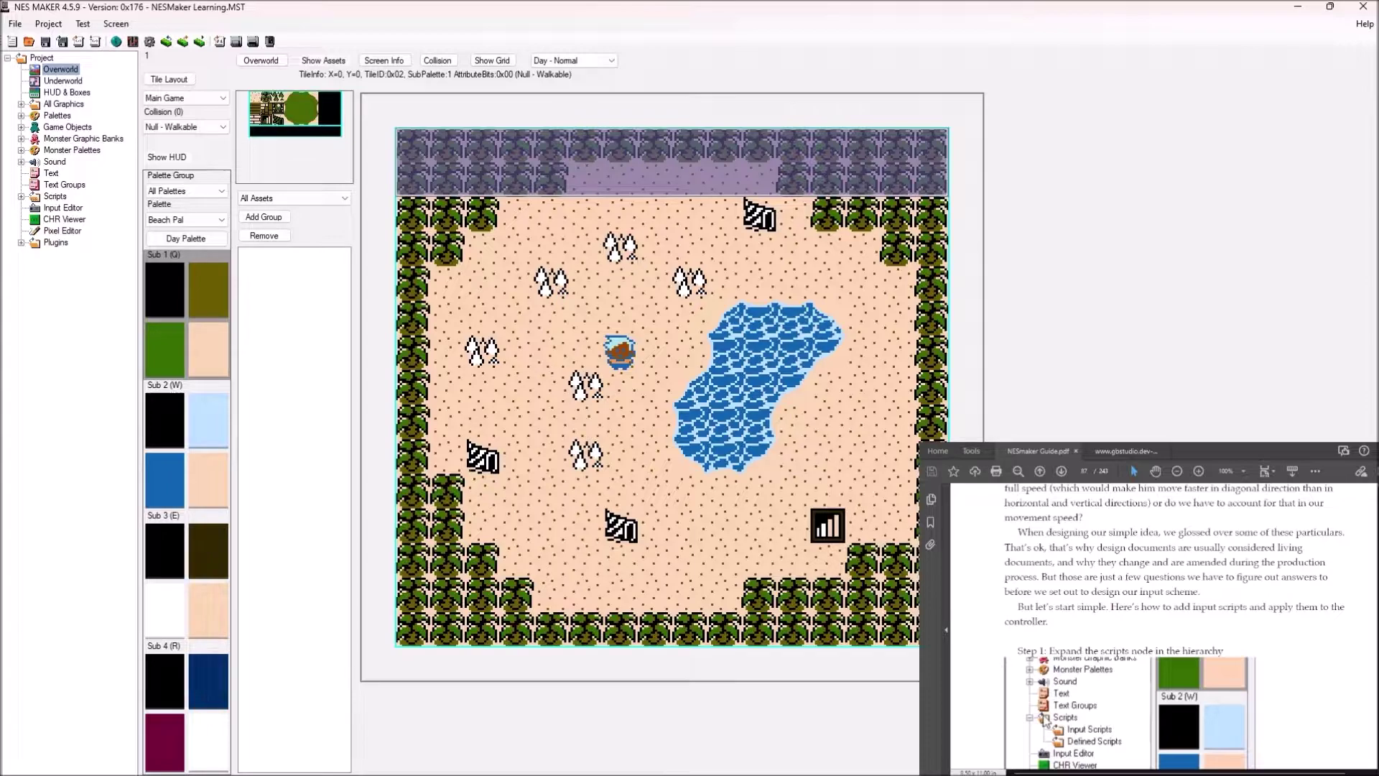
scroll(1163, 617, down, 5)
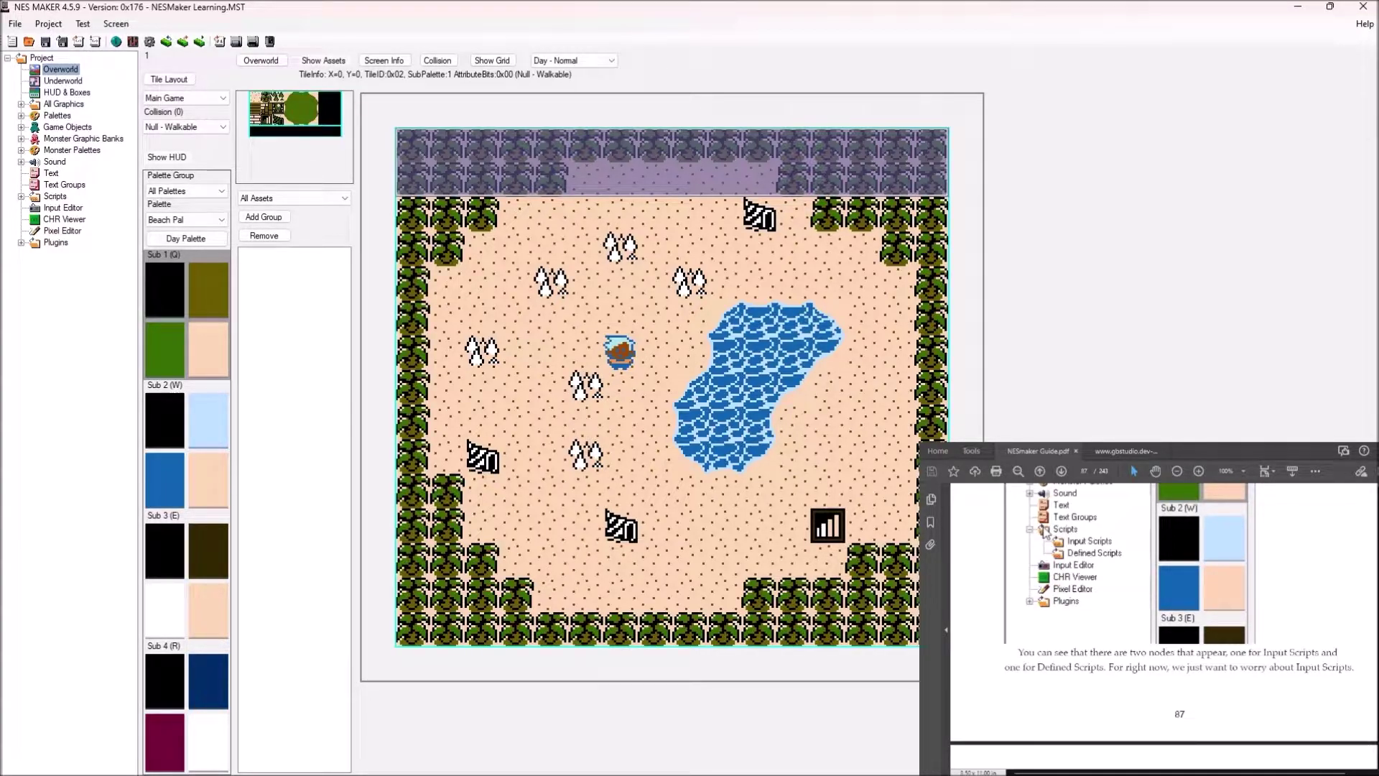
scroll(1163, 625, down, 4)
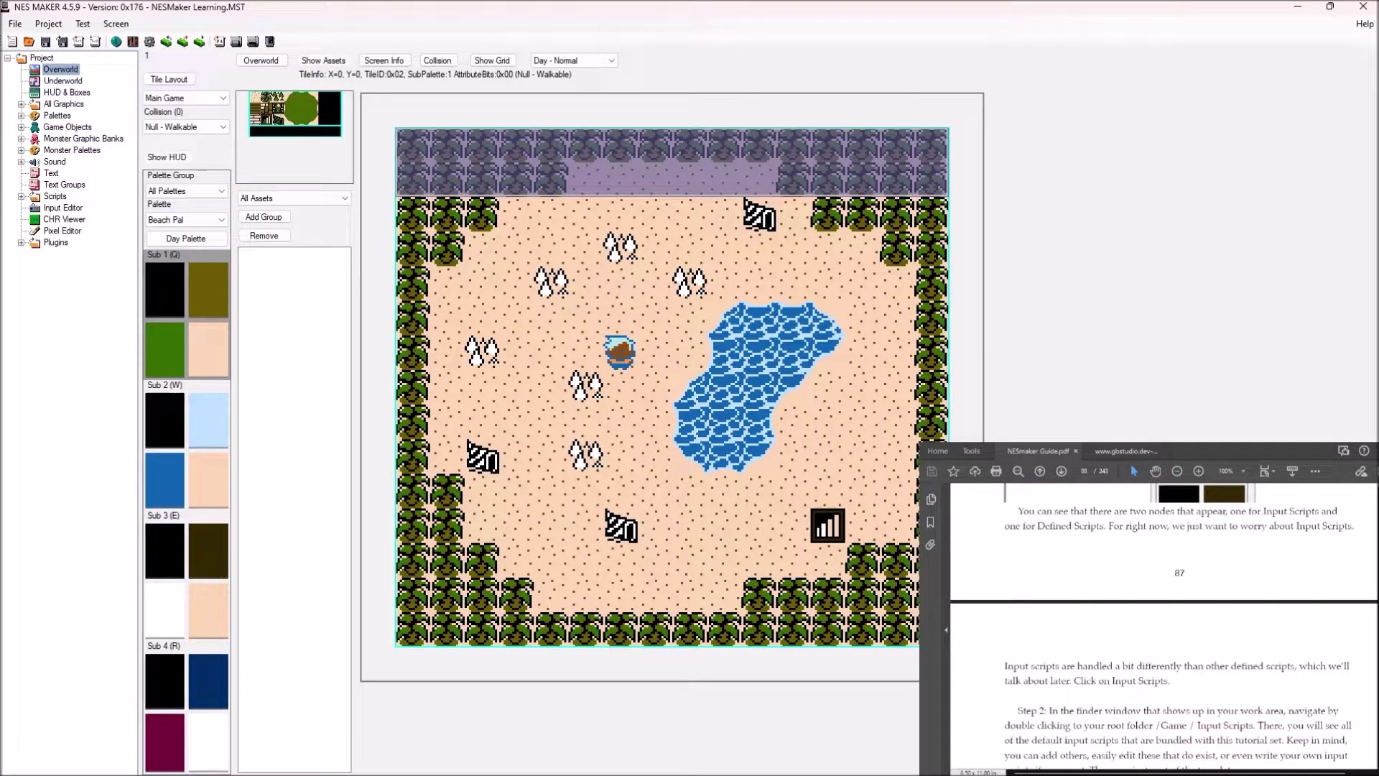
Open the Input Editor and check its available game states alongside the guide's instructions for input scripts.
click(63, 208)
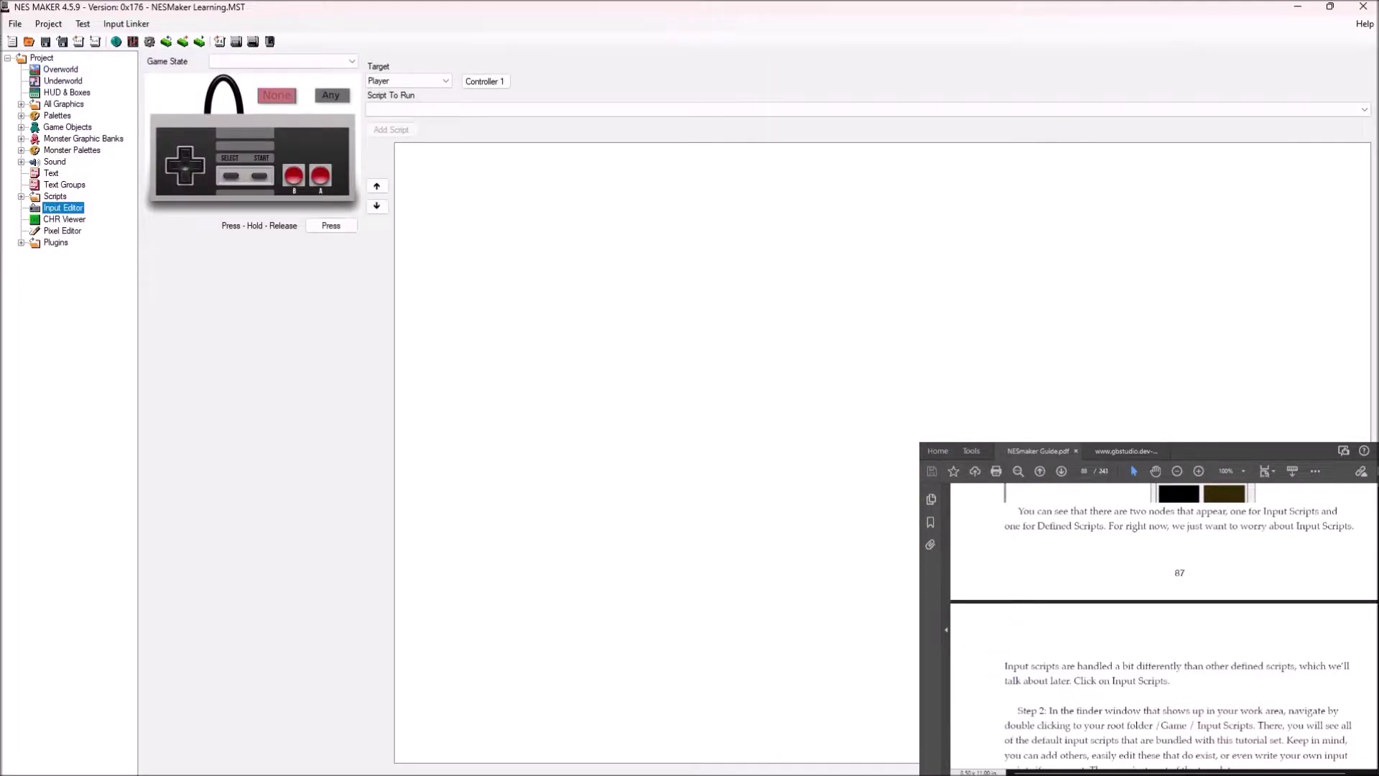
scroll(1164, 625, down, 2)
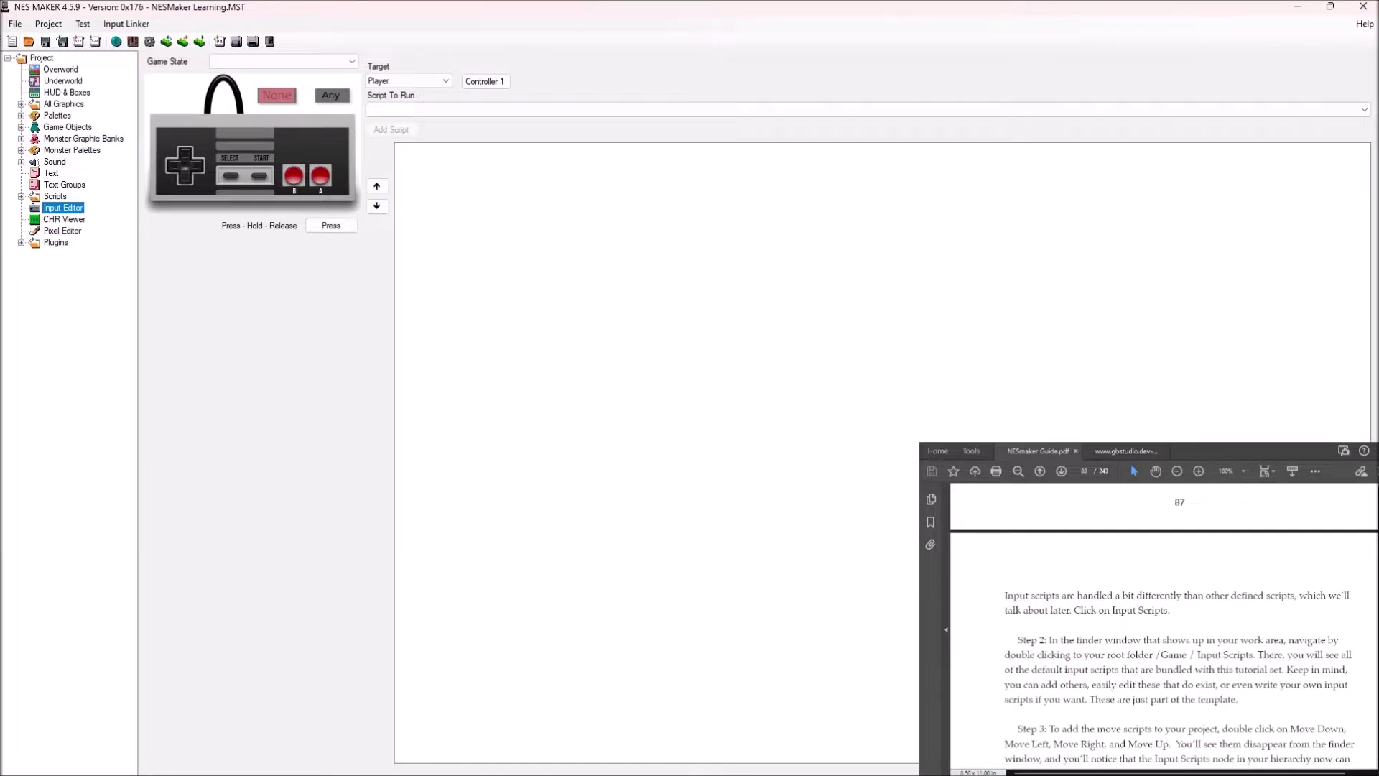
click(284, 61)
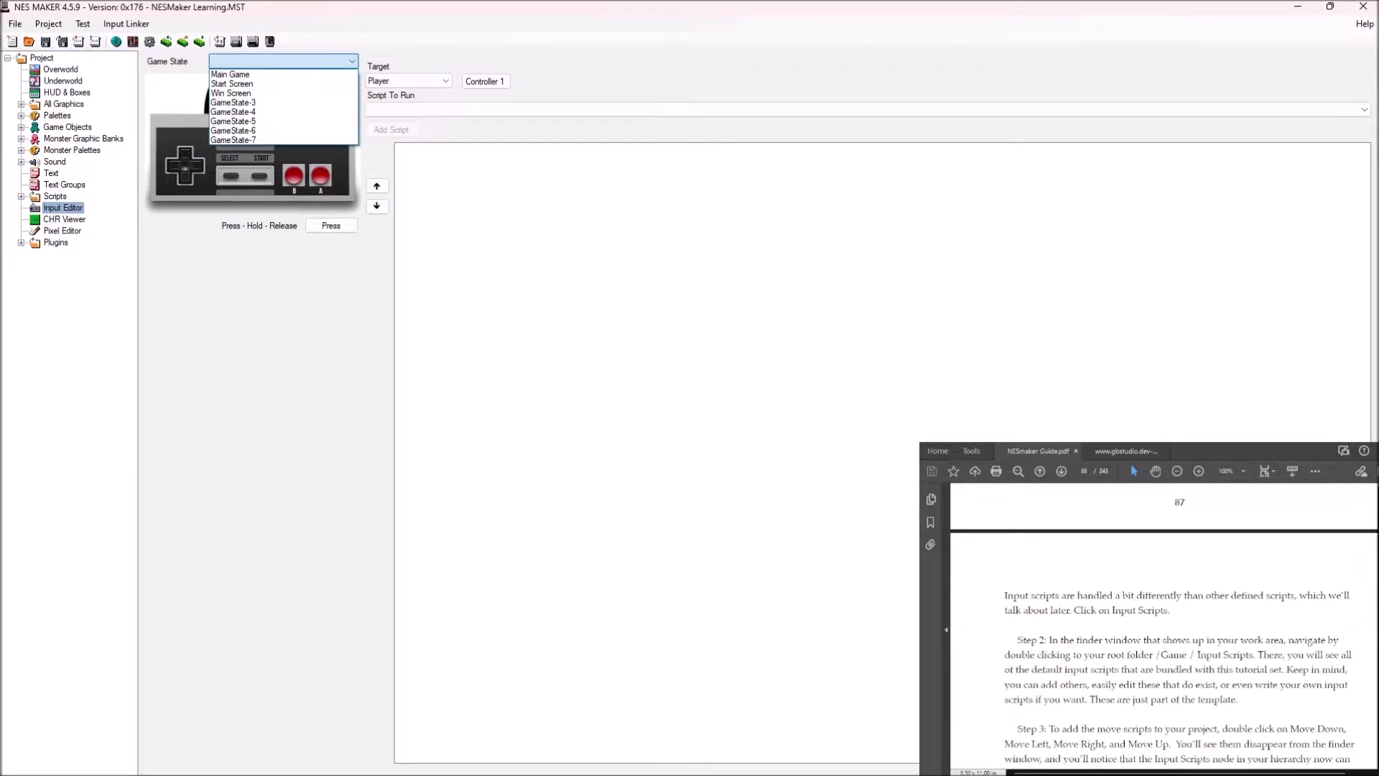
key(Escape)
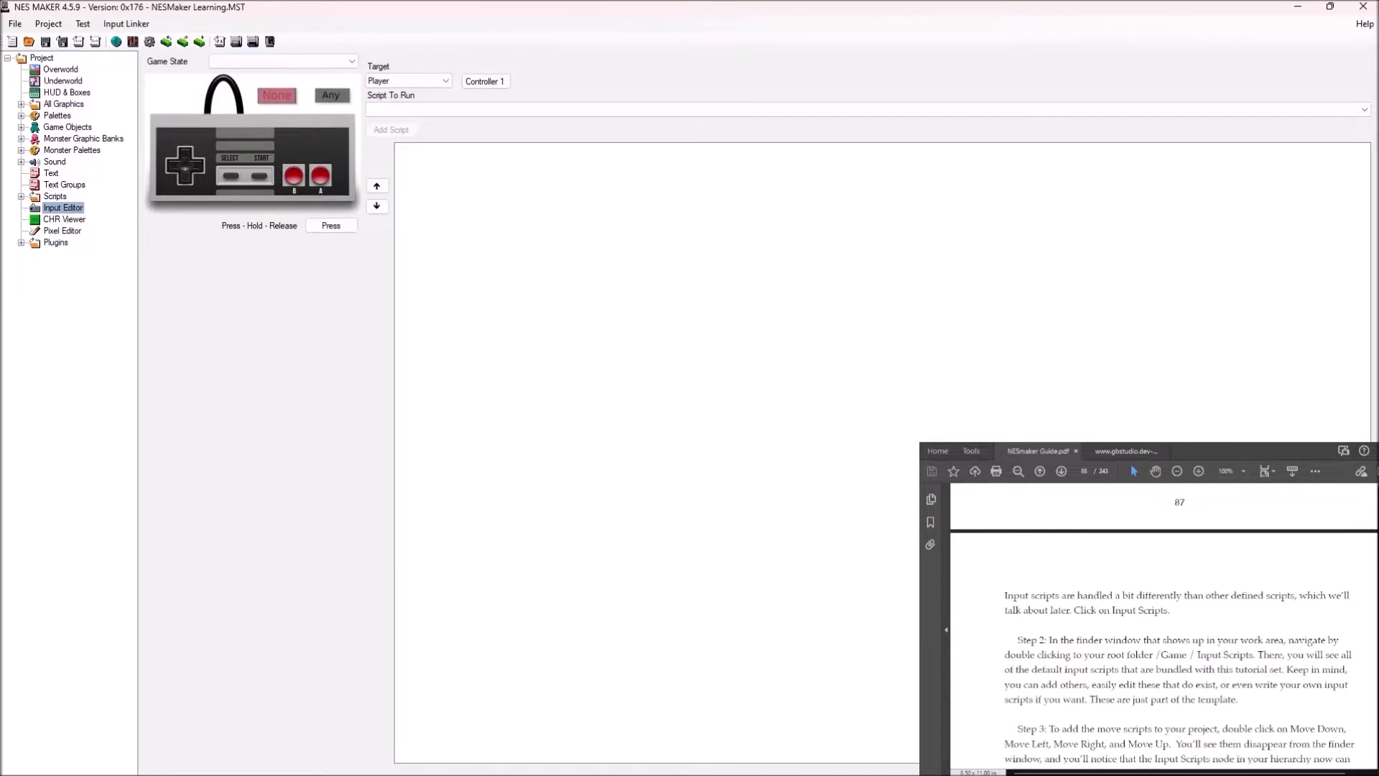
scroll(1163, 625, down, 10)
scroll(1164, 625, down, 5)
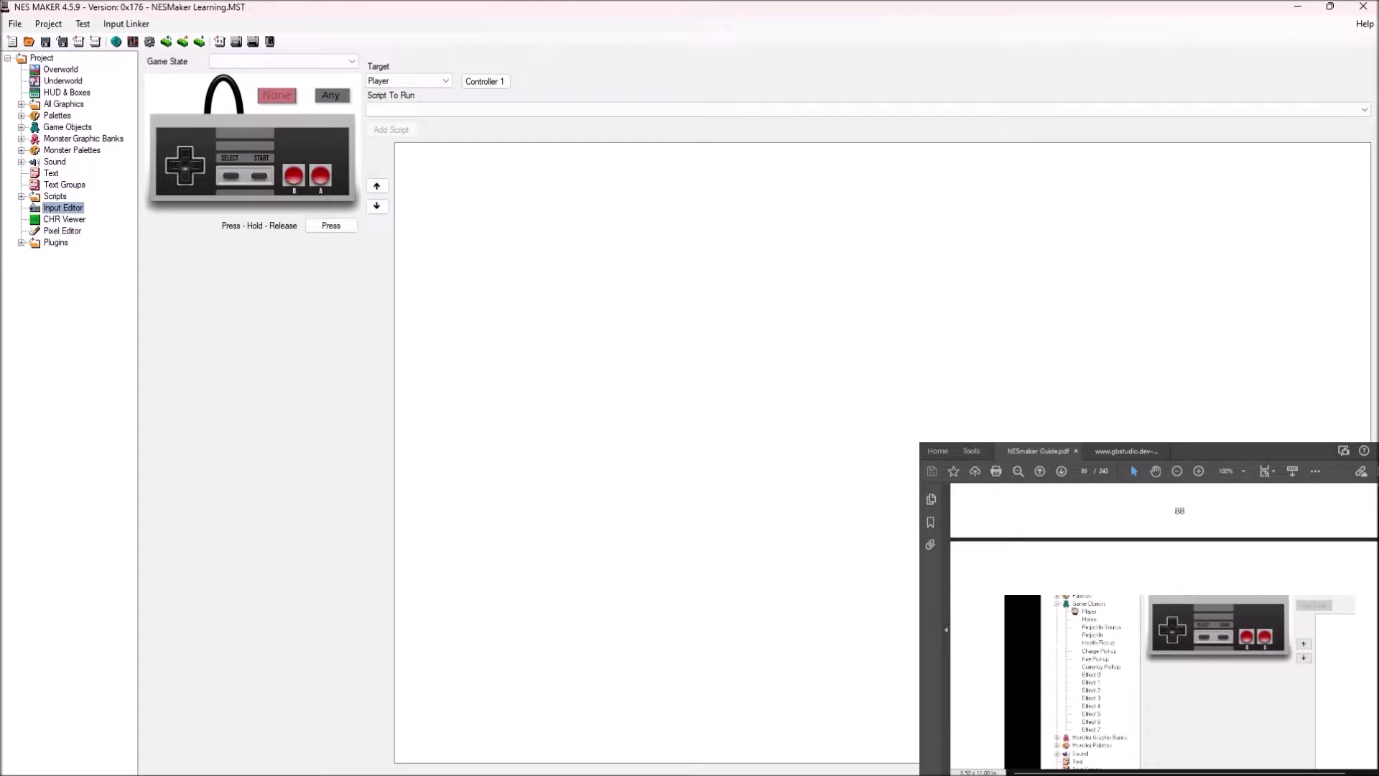
scroll(1164, 625, up, 10)
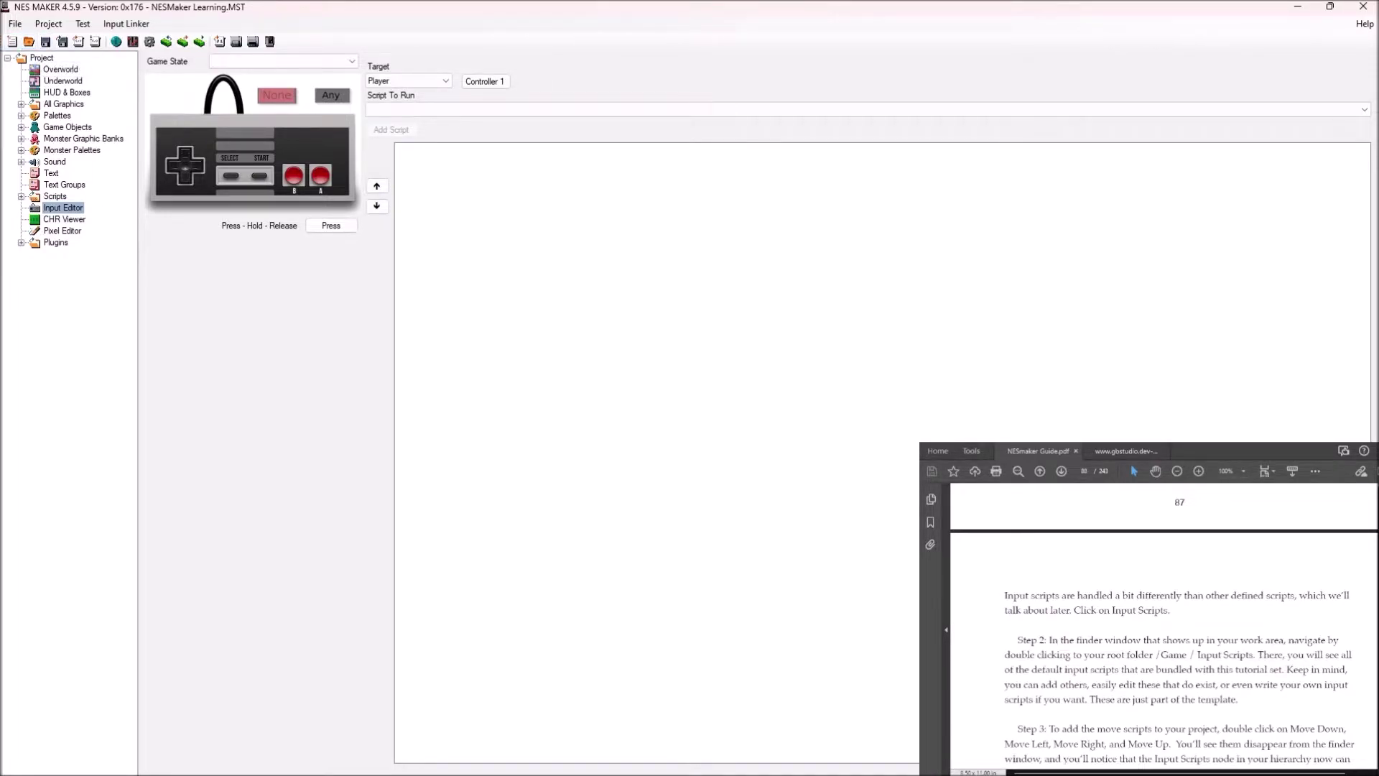
Set the Input Editor's game state to Main Game.
click(352, 61)
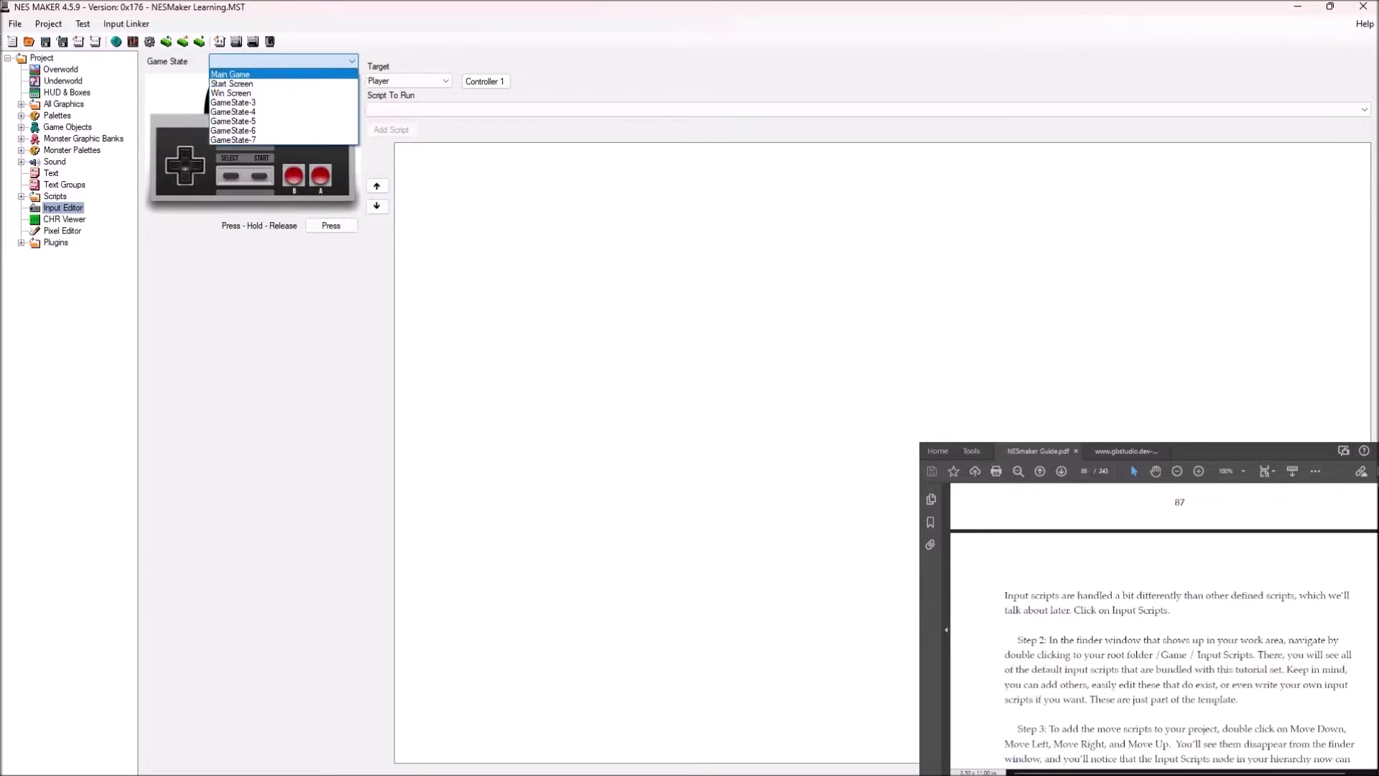
click(230, 74)
click(301, 61)
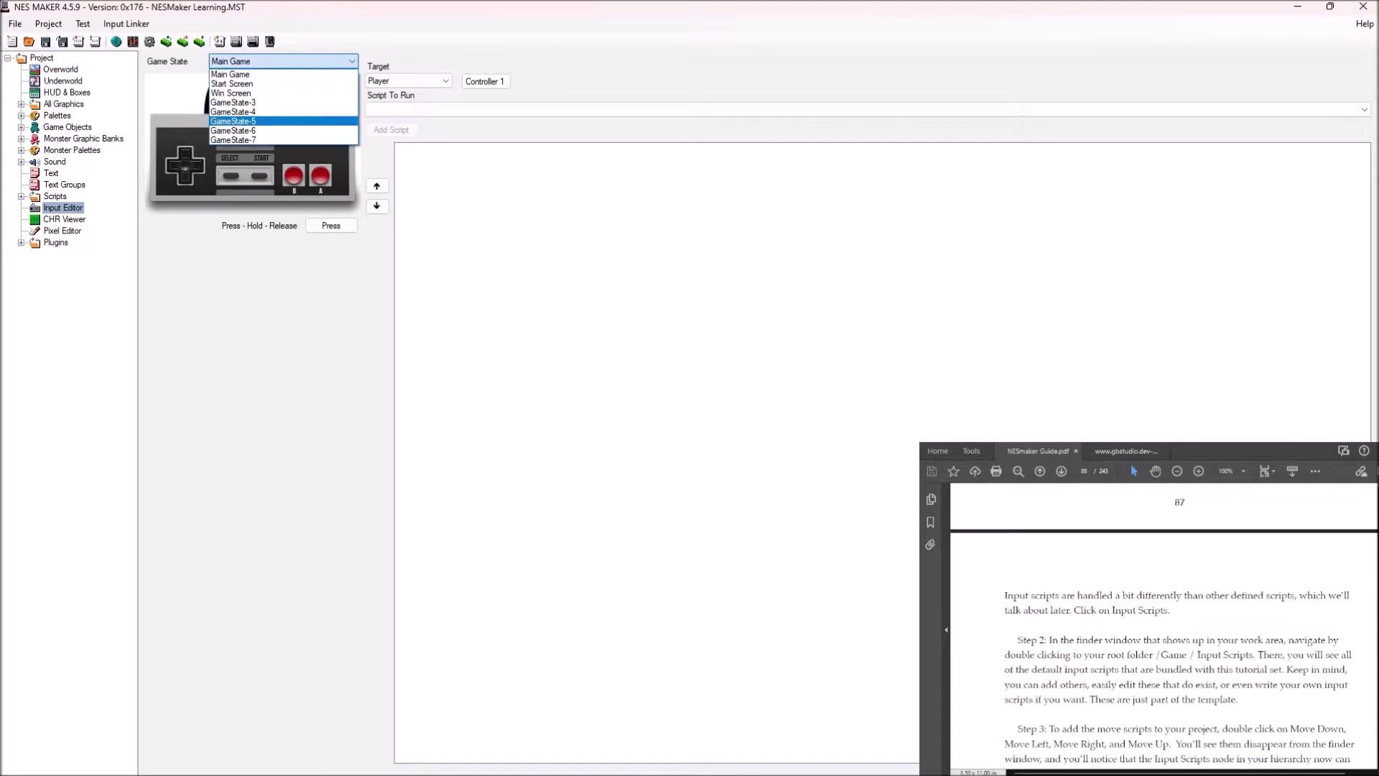
key(Escape)
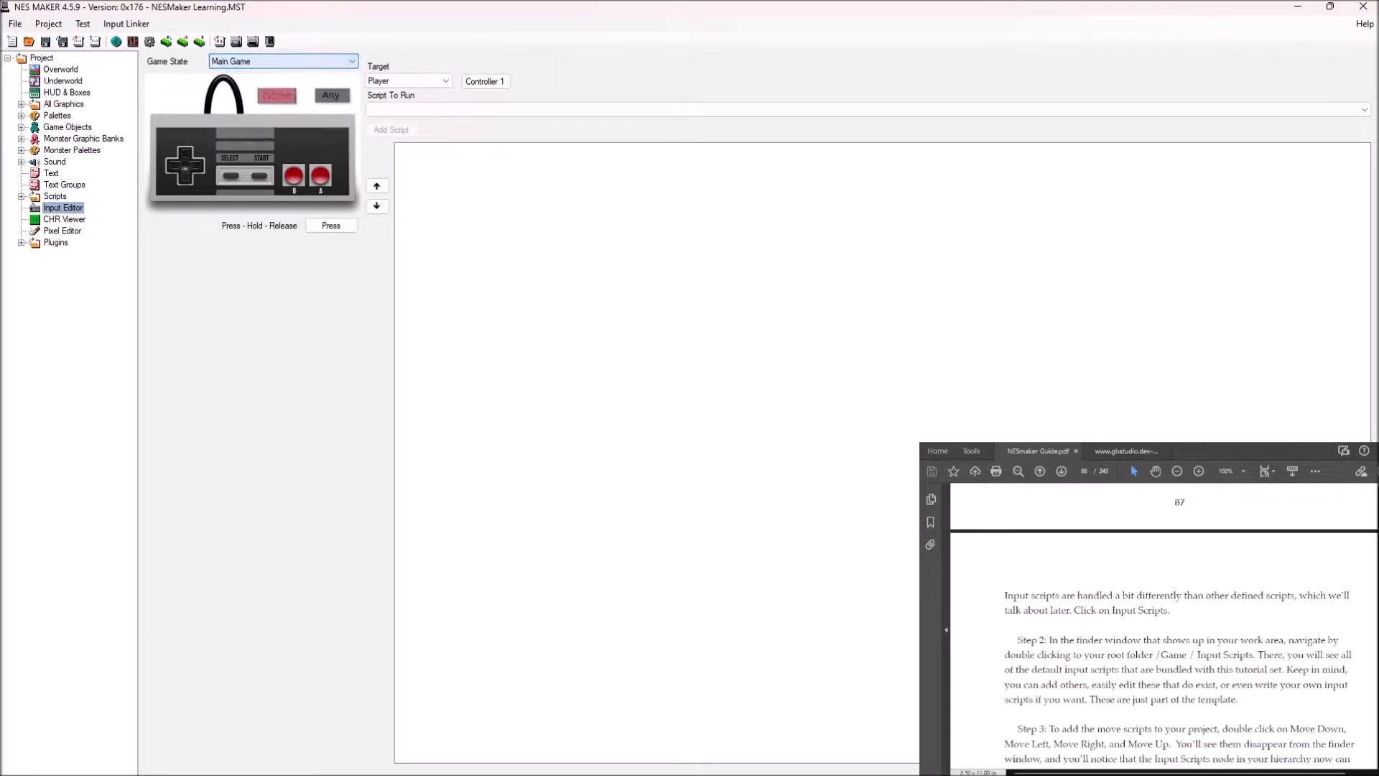
View the Player game object's graphics and return to the Input Editor.
click(20, 127)
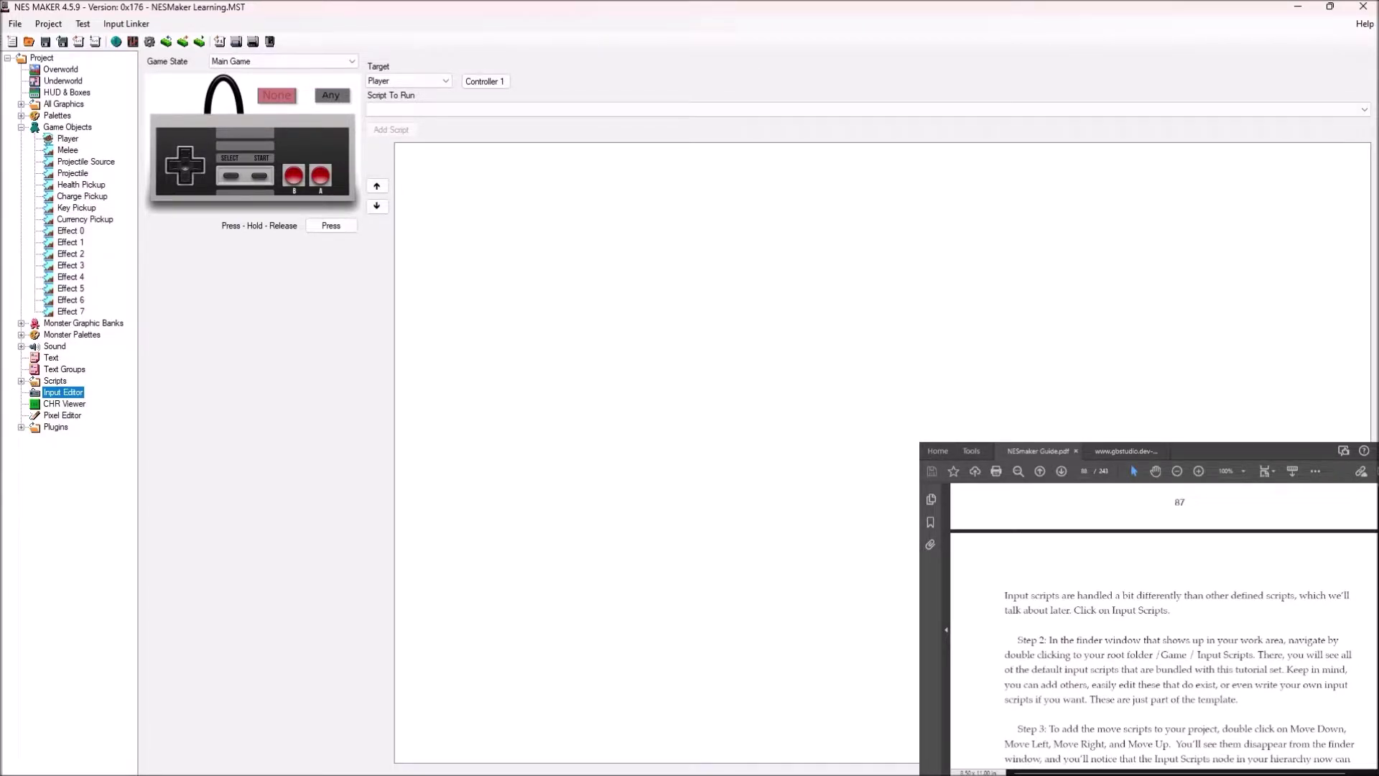
click(68, 138)
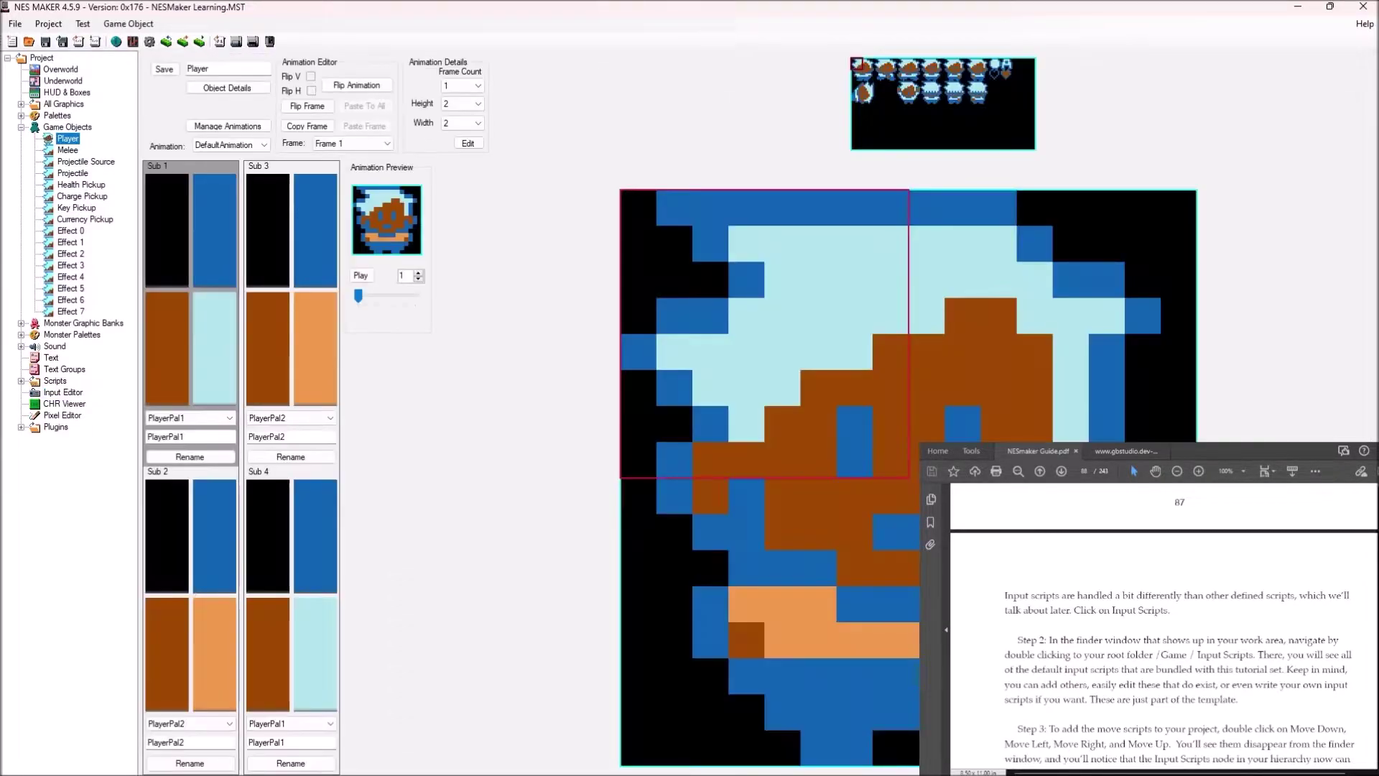
click(21, 127)
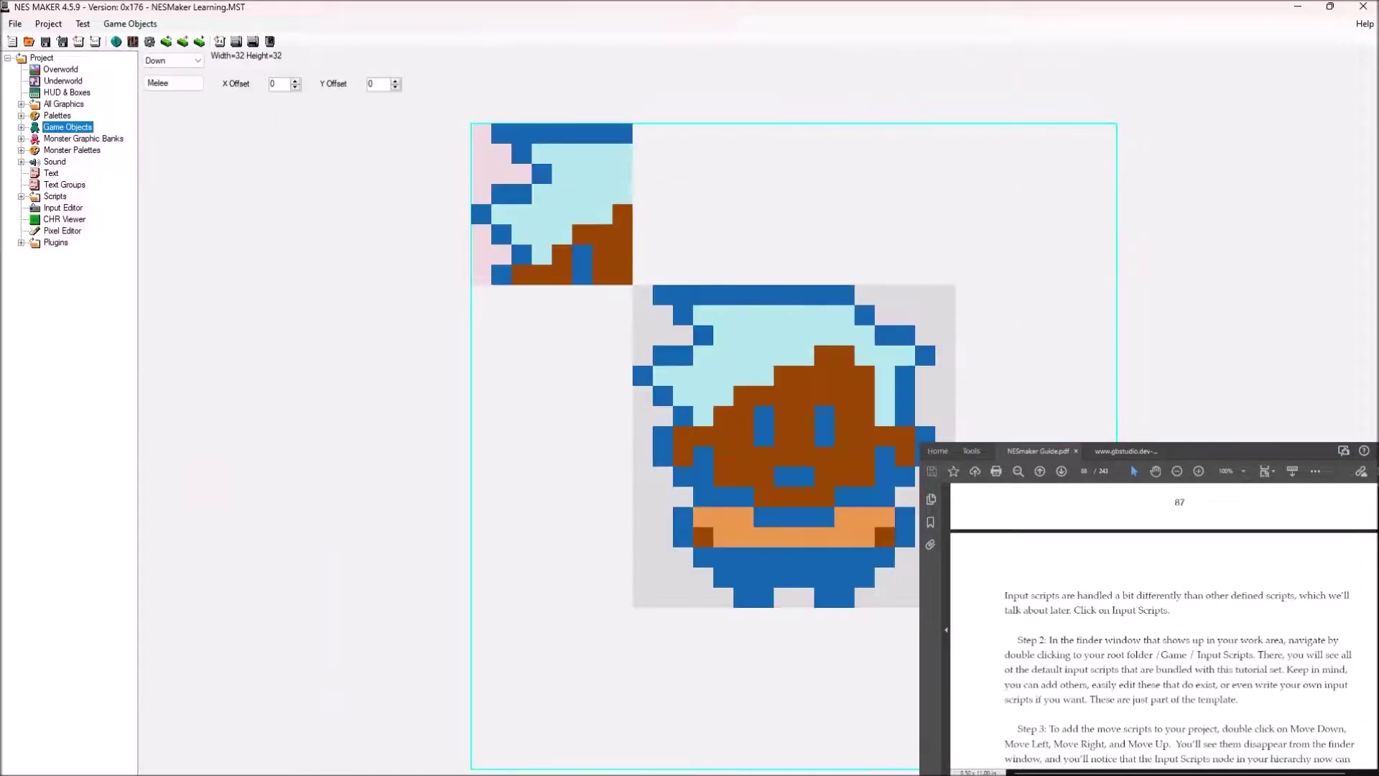
click(63, 207)
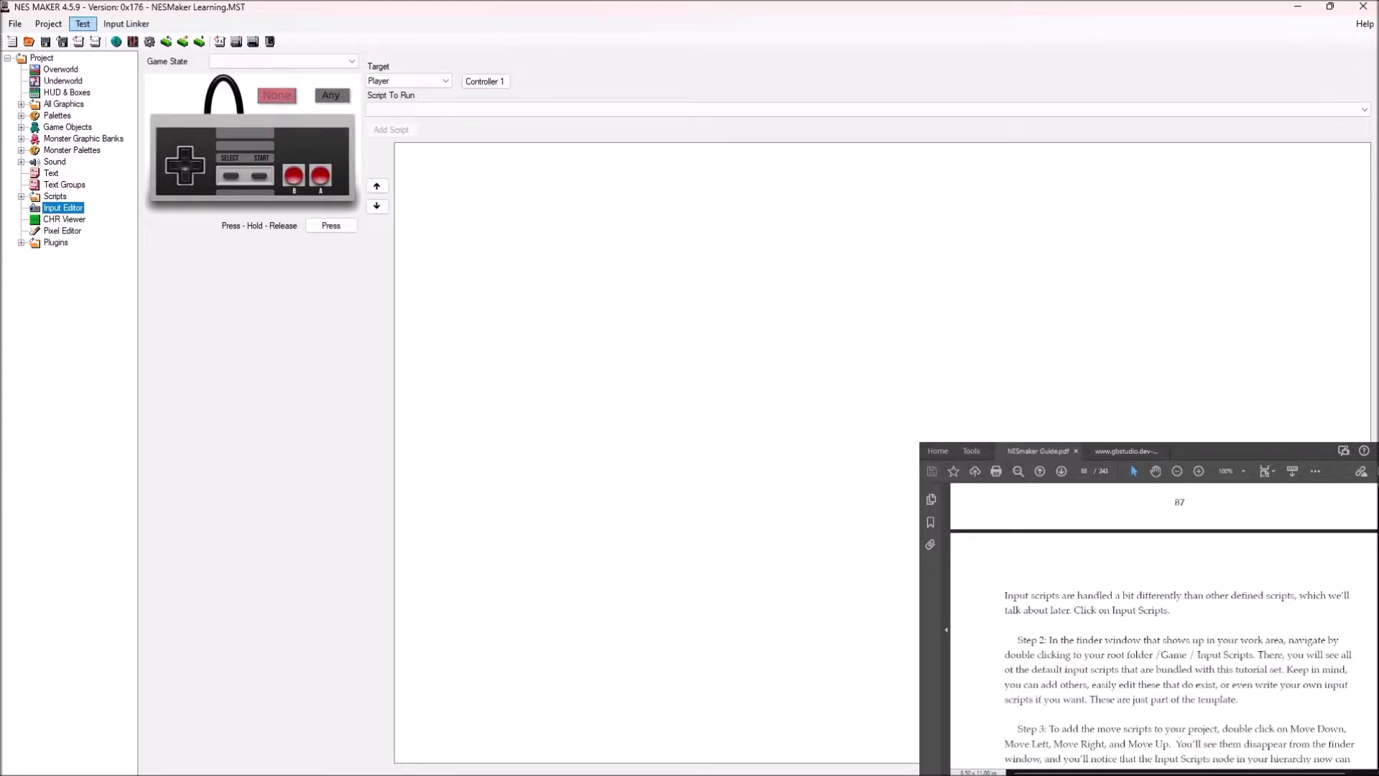
click(48, 24)
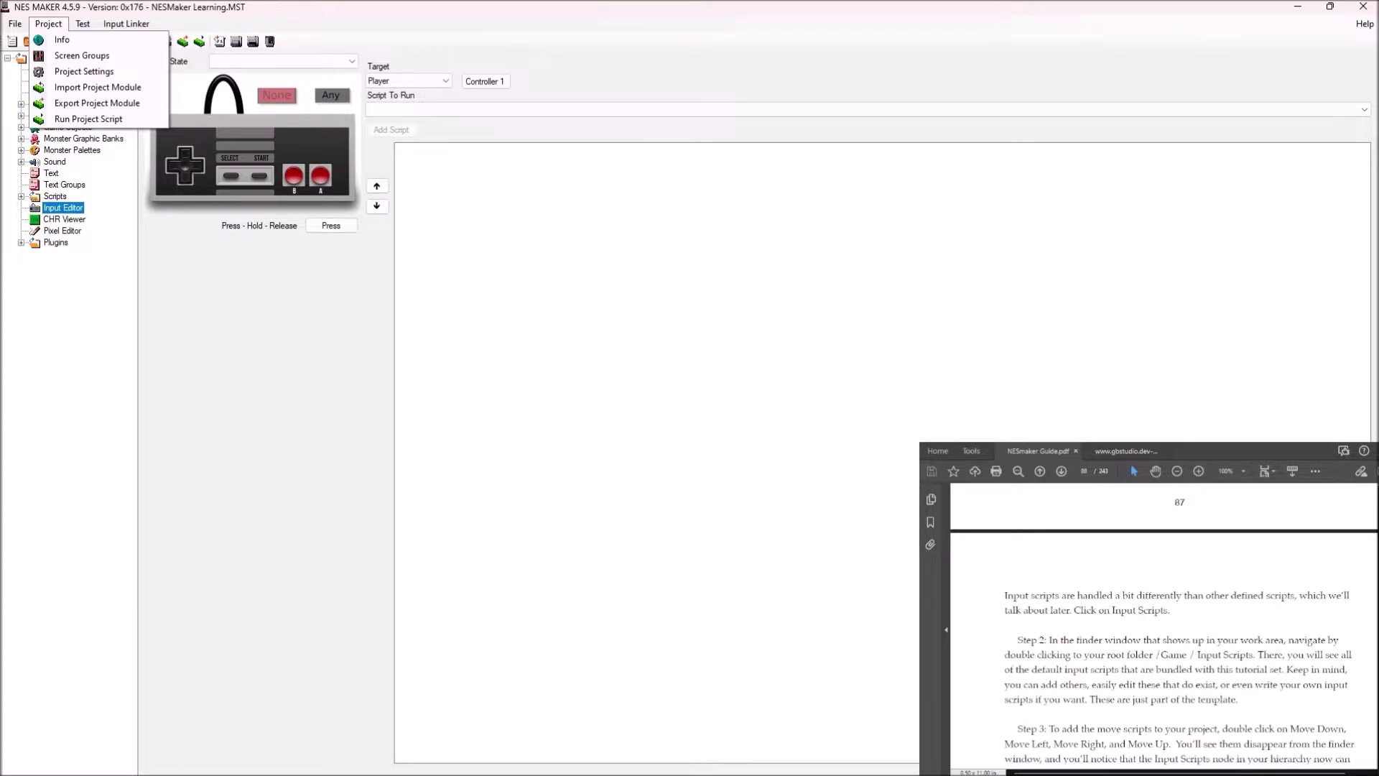
key(Left)
key(Right)
key(Right)
key(Right)
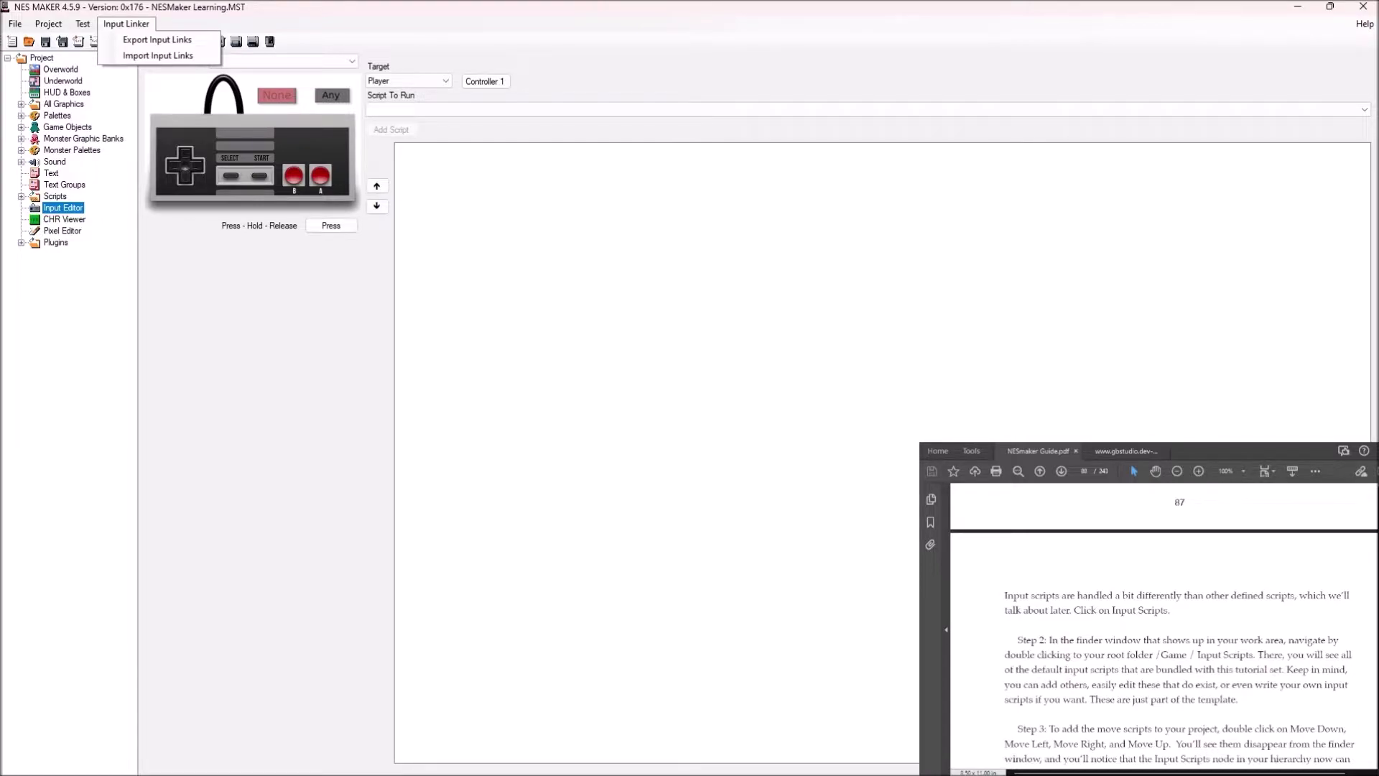
key(Left)
key(Left)
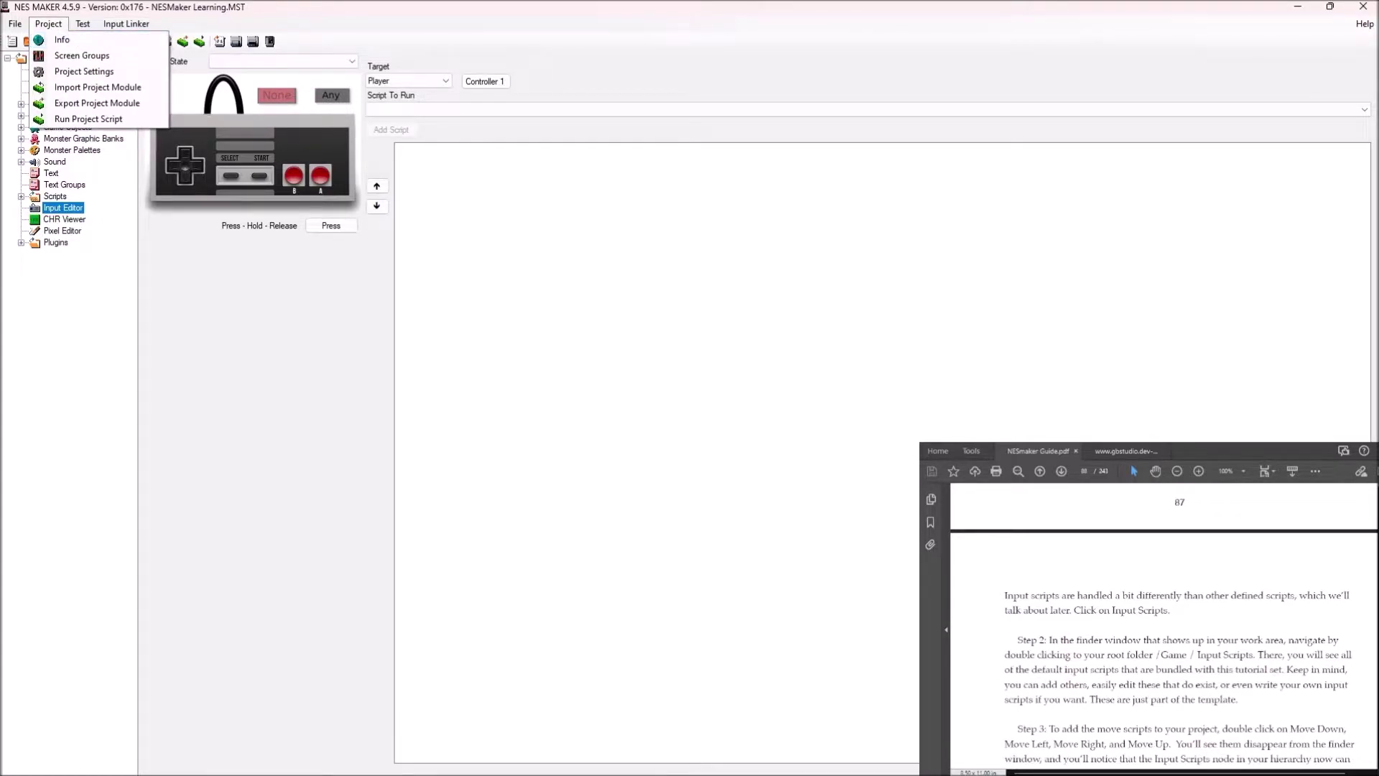
key(Escape)
key(Left)
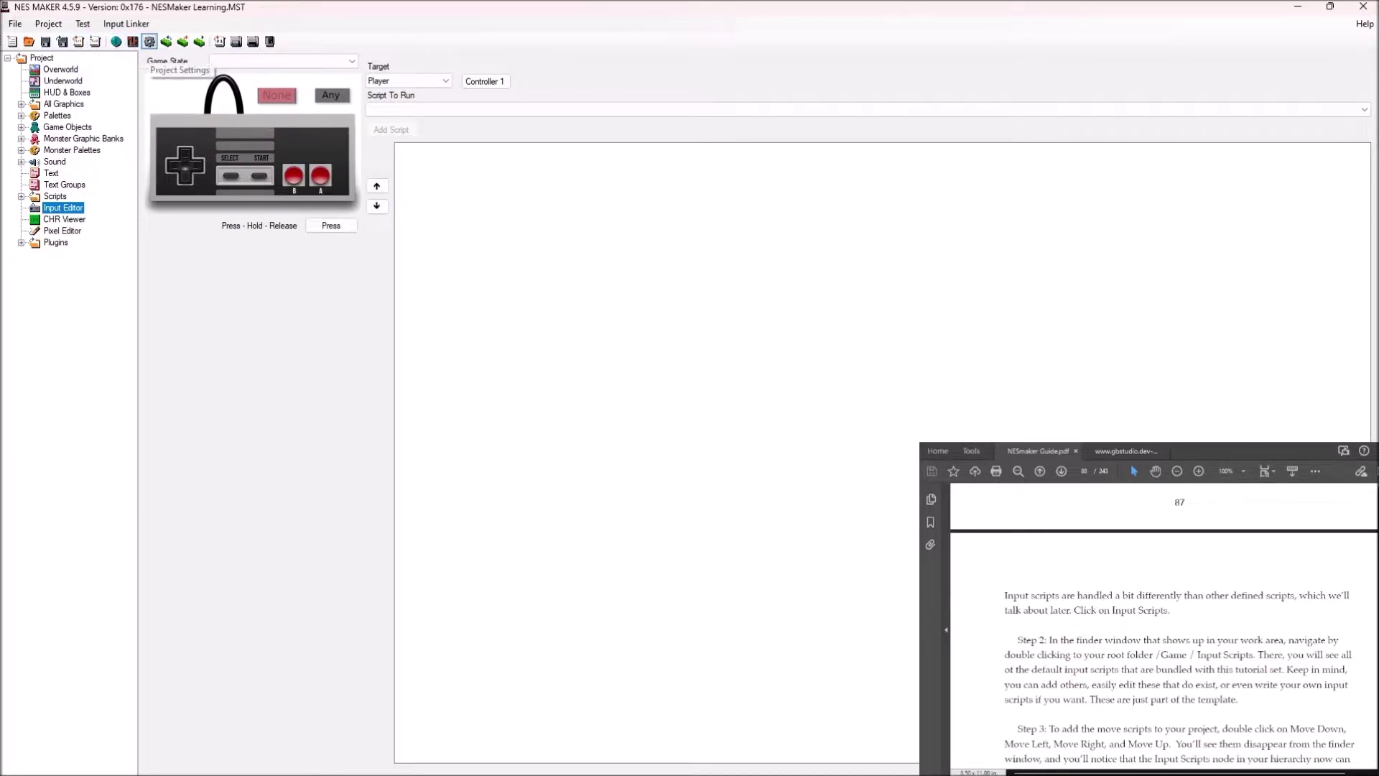
Open the project settings and look through the script settings, the Game Items labels and the tilesets.
click(149, 42)
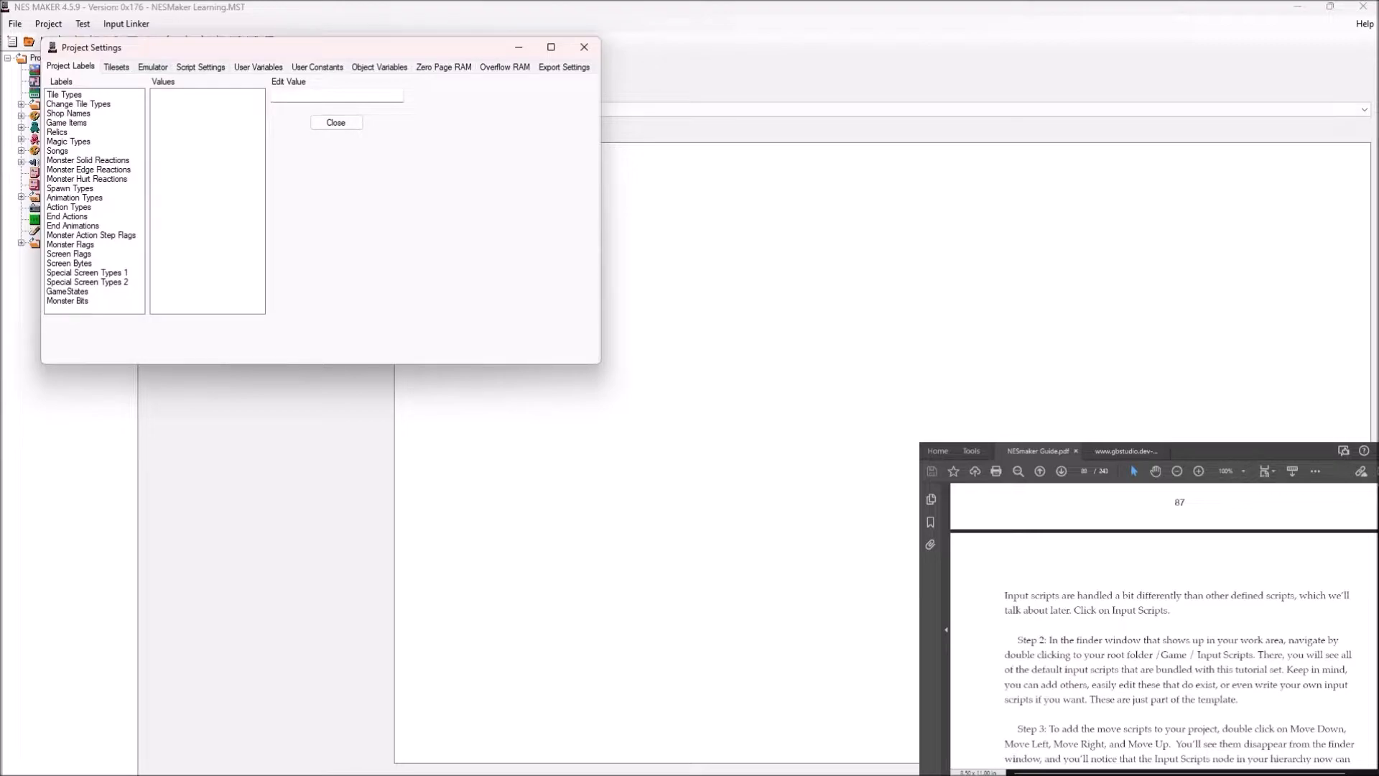
click(201, 67)
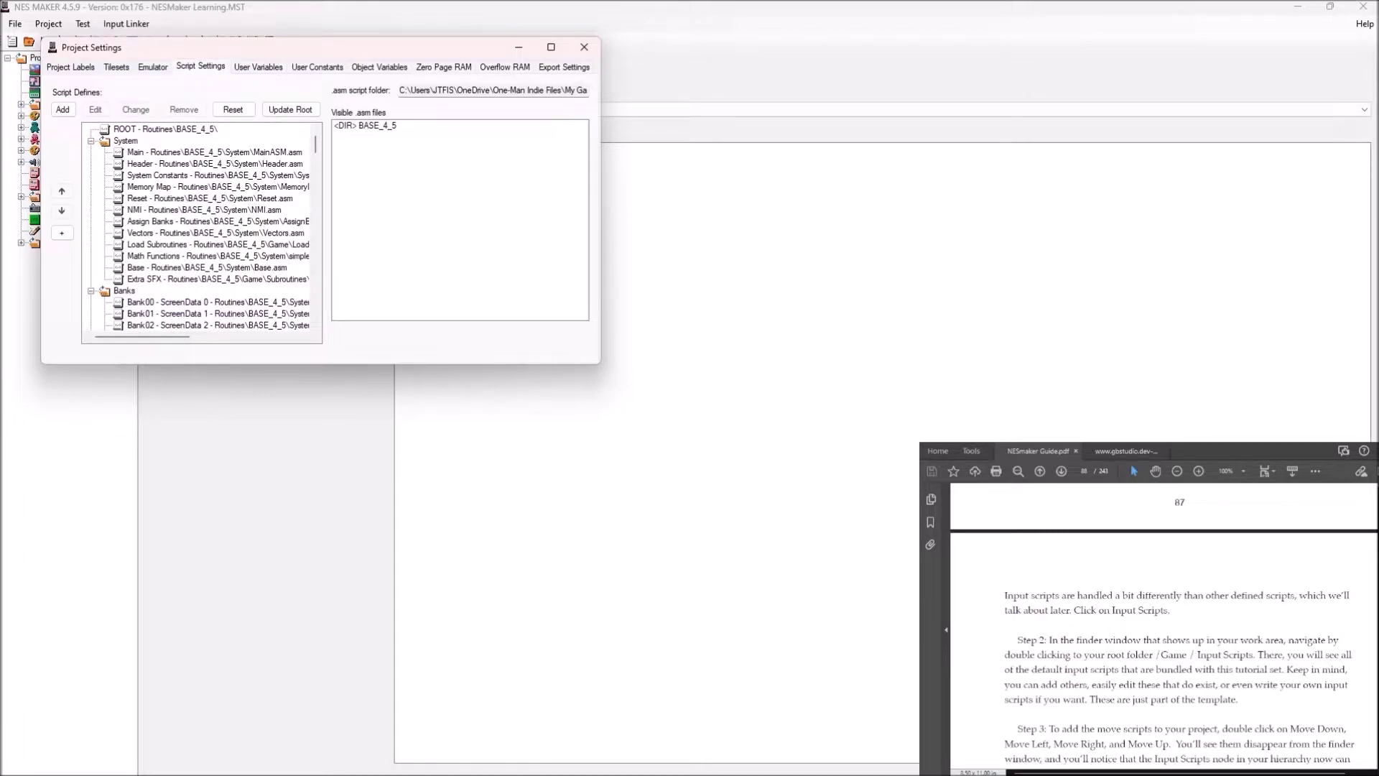
drag(601, 82, 679, 82)
click(70, 67)
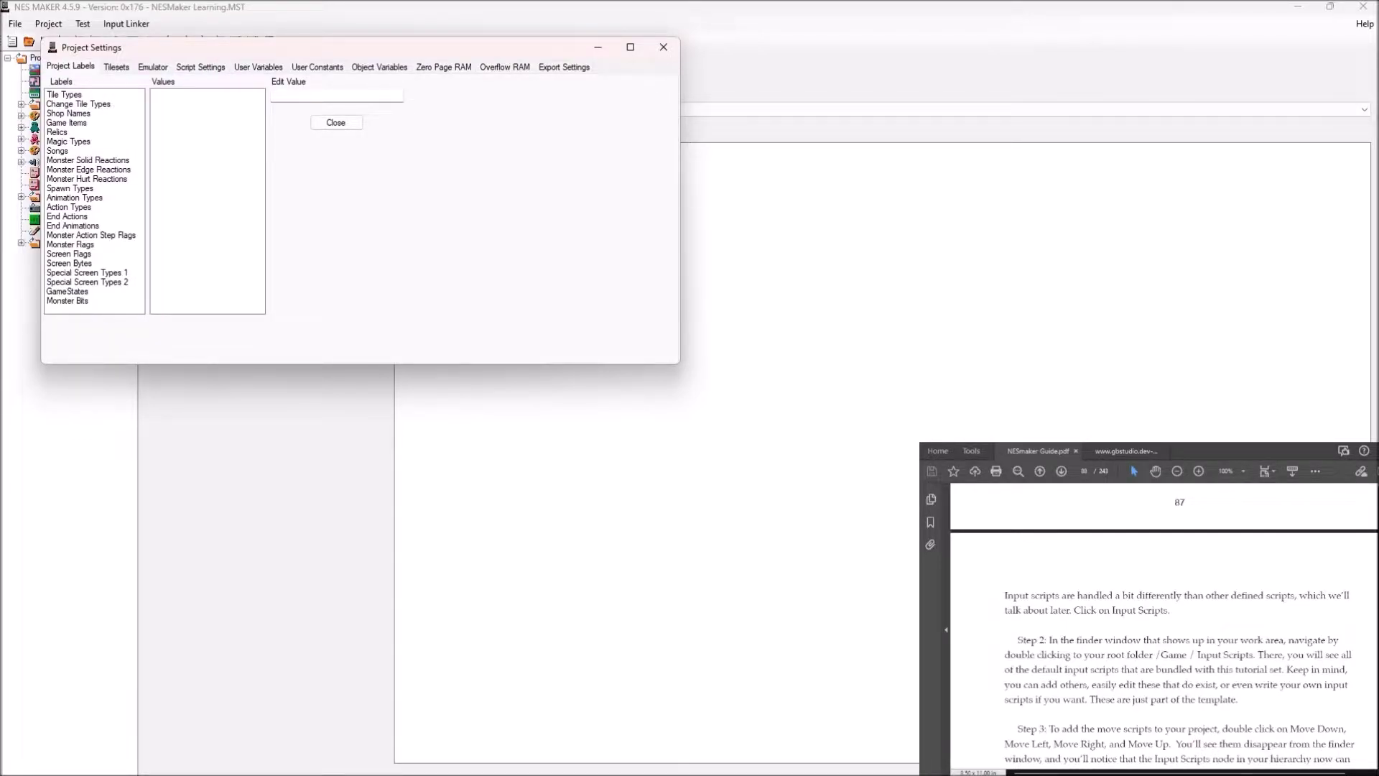
click(67, 122)
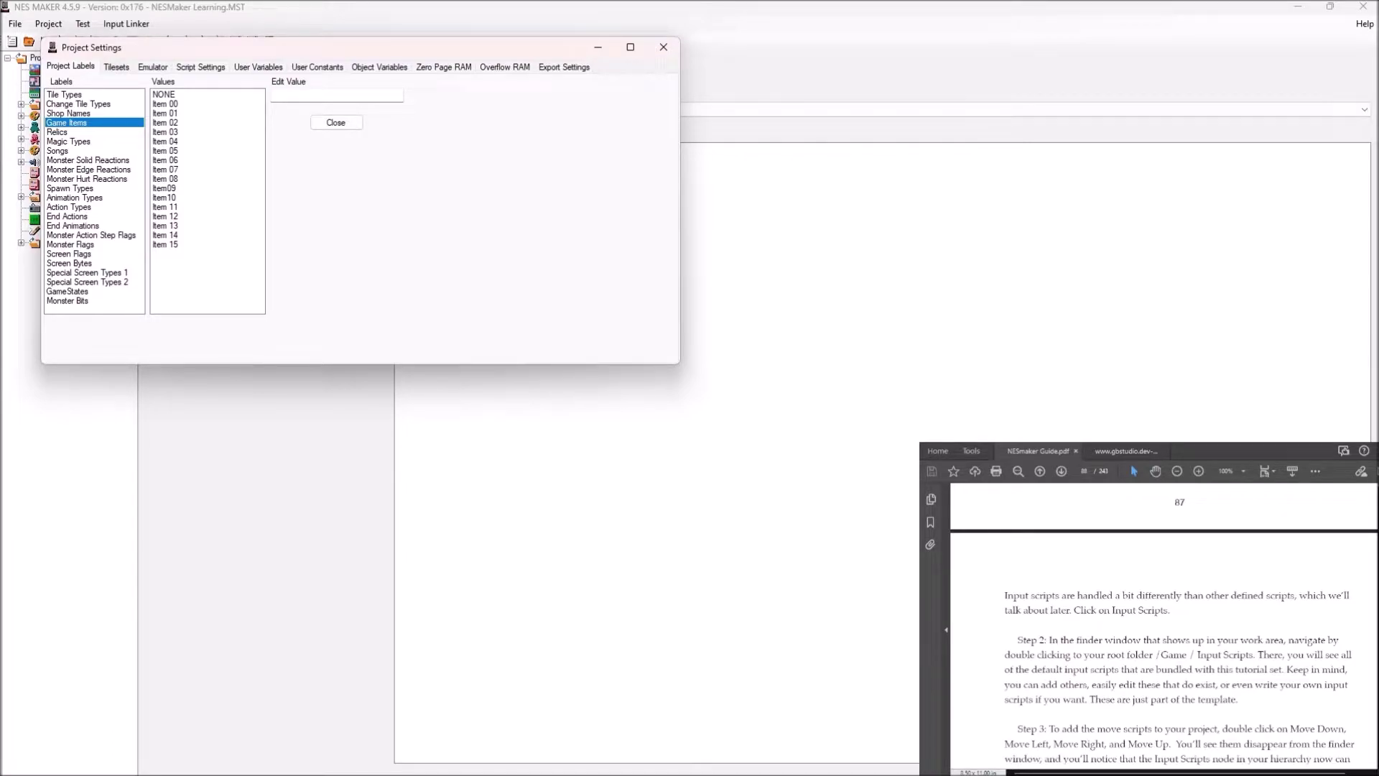
click(116, 67)
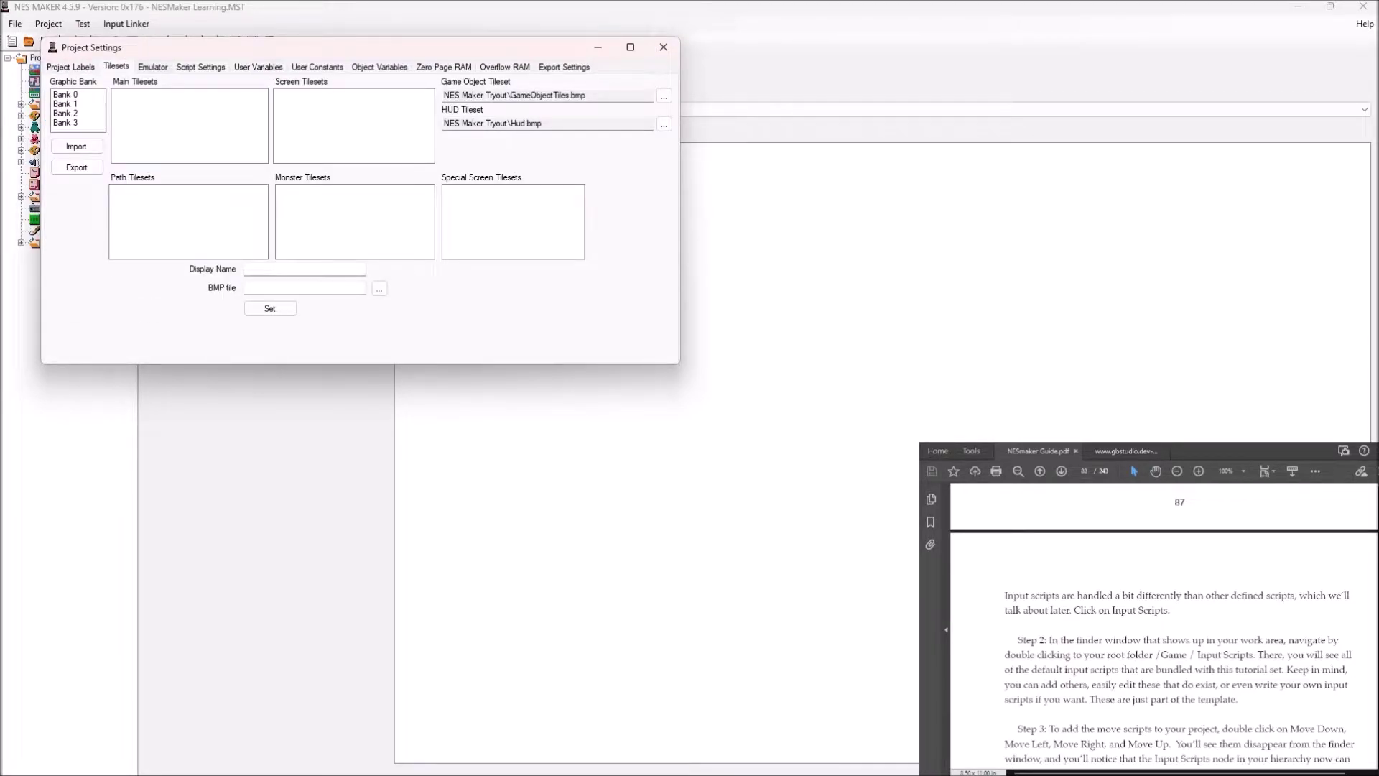
Return to the script settings and collapse the System, Banks and Behaviors groups to get to the Game scripts.
key(ctrl+Tab)
key(ctrl+Tab)
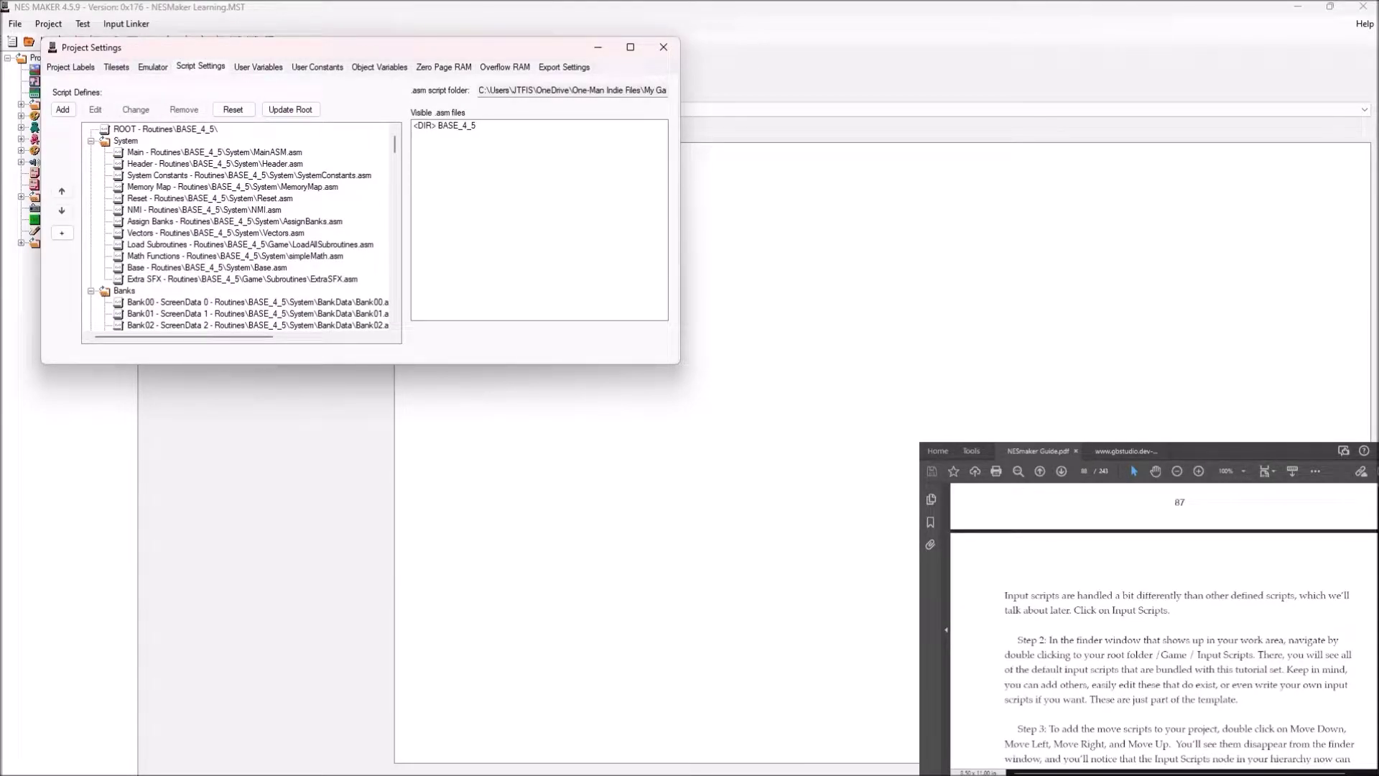
scroll(172, 161, down, 20)
scroll(169, 165, up, 20)
click(92, 140)
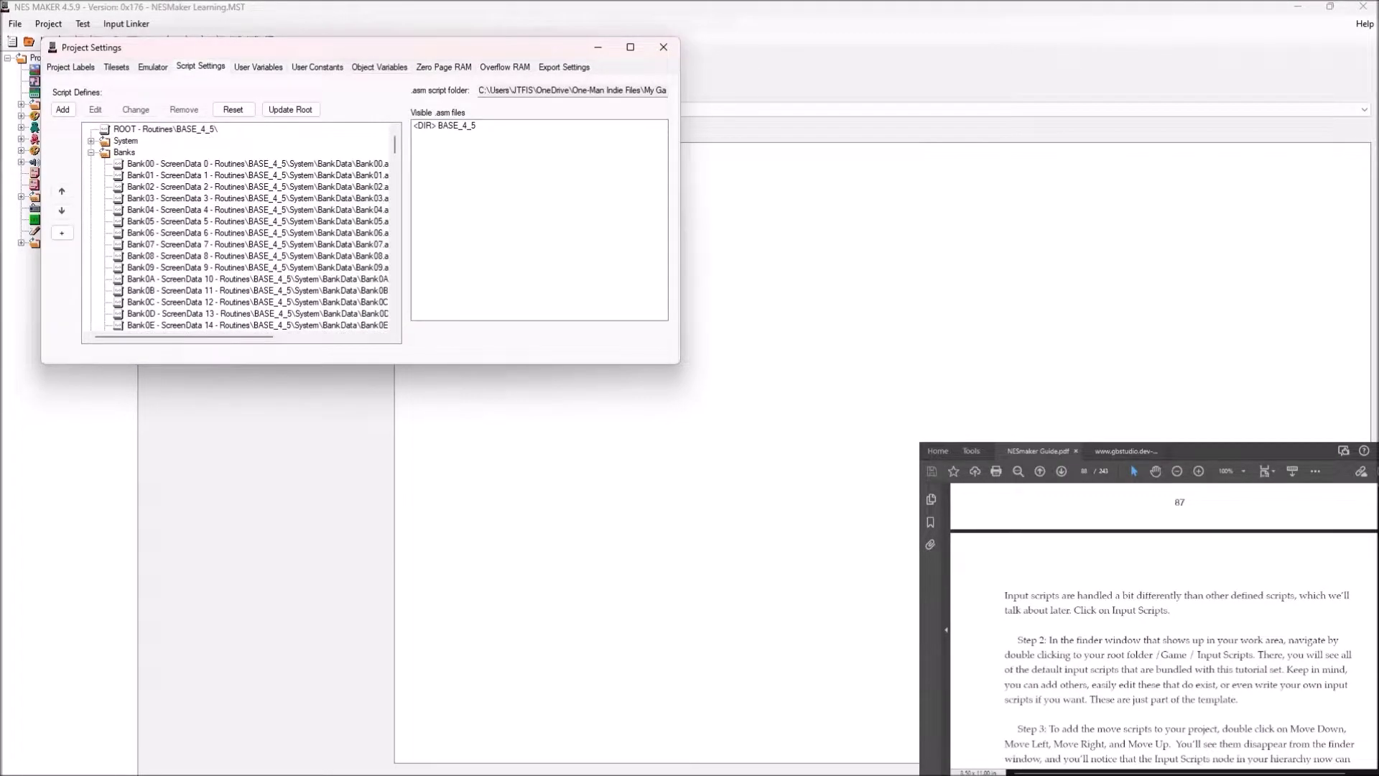
click(91, 152)
click(91, 164)
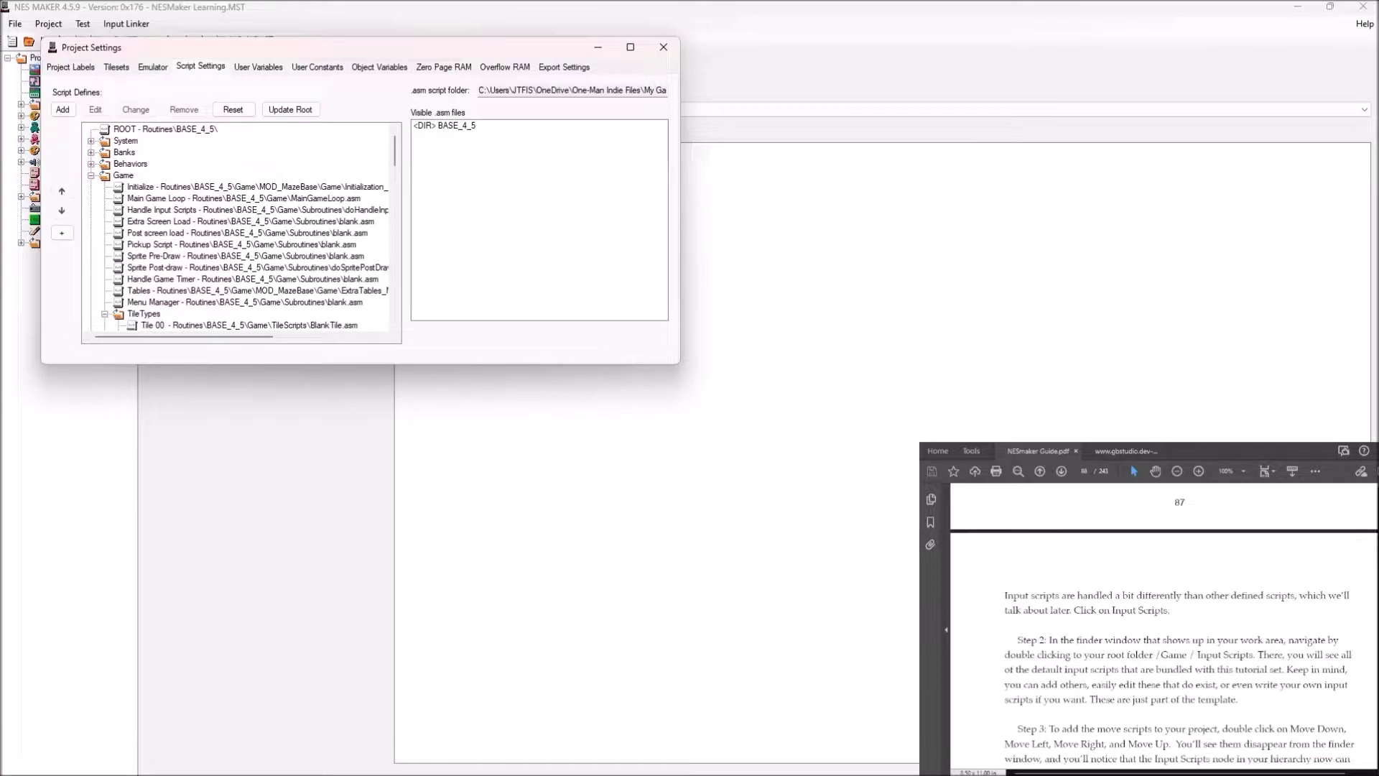
Collapse the TileTypes, Common, AI Behaviors and SubRoutines groups in the script definitions tree.
click(105, 313)
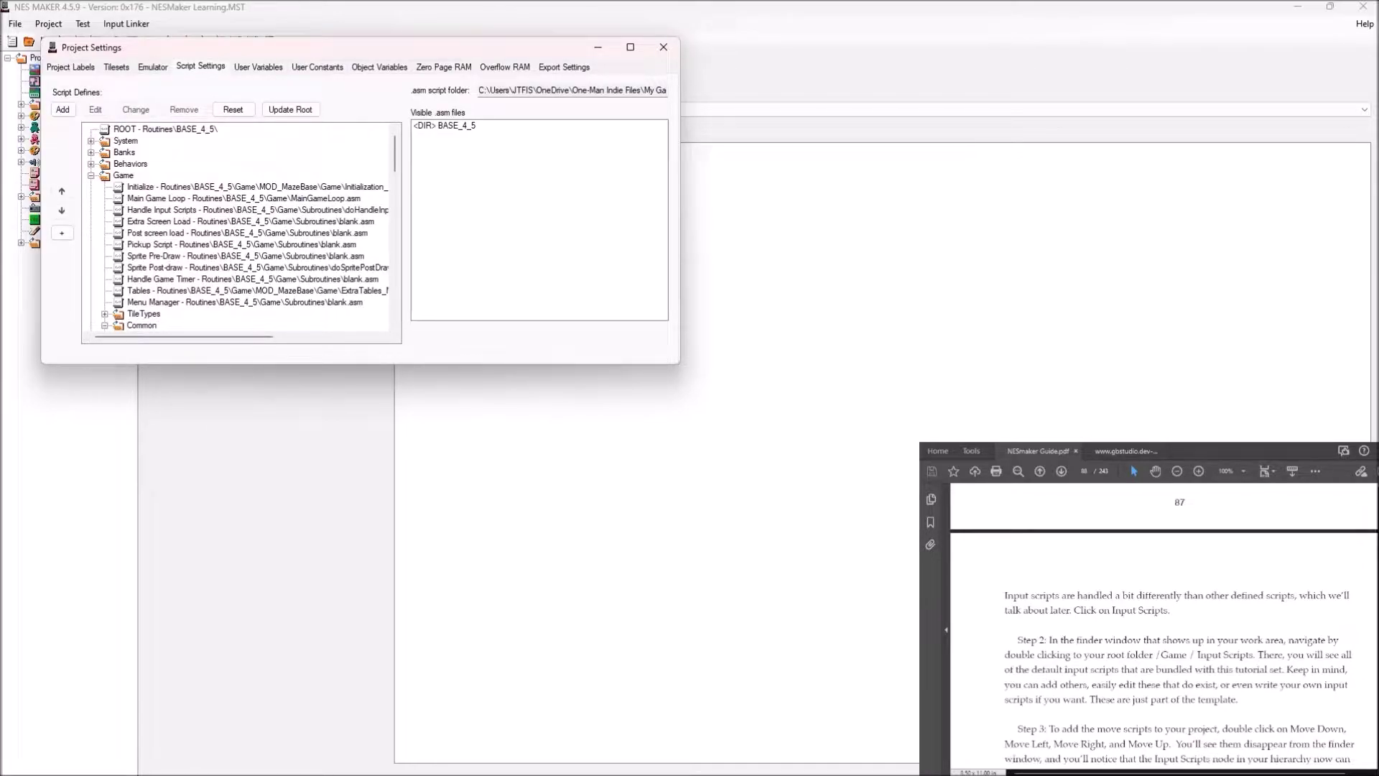
scroll(237, 227, down, 2)
click(105, 257)
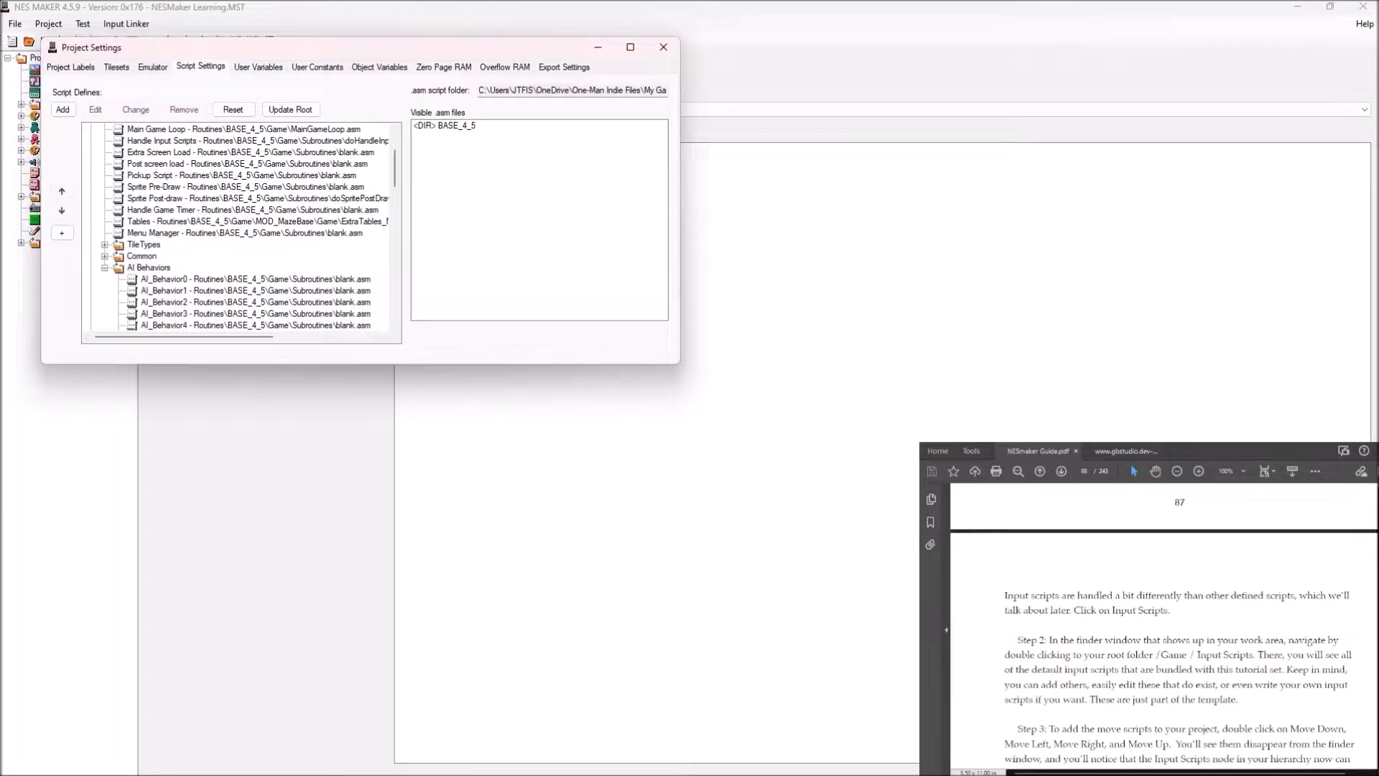
click(105, 267)
scroll(237, 227, up, 3)
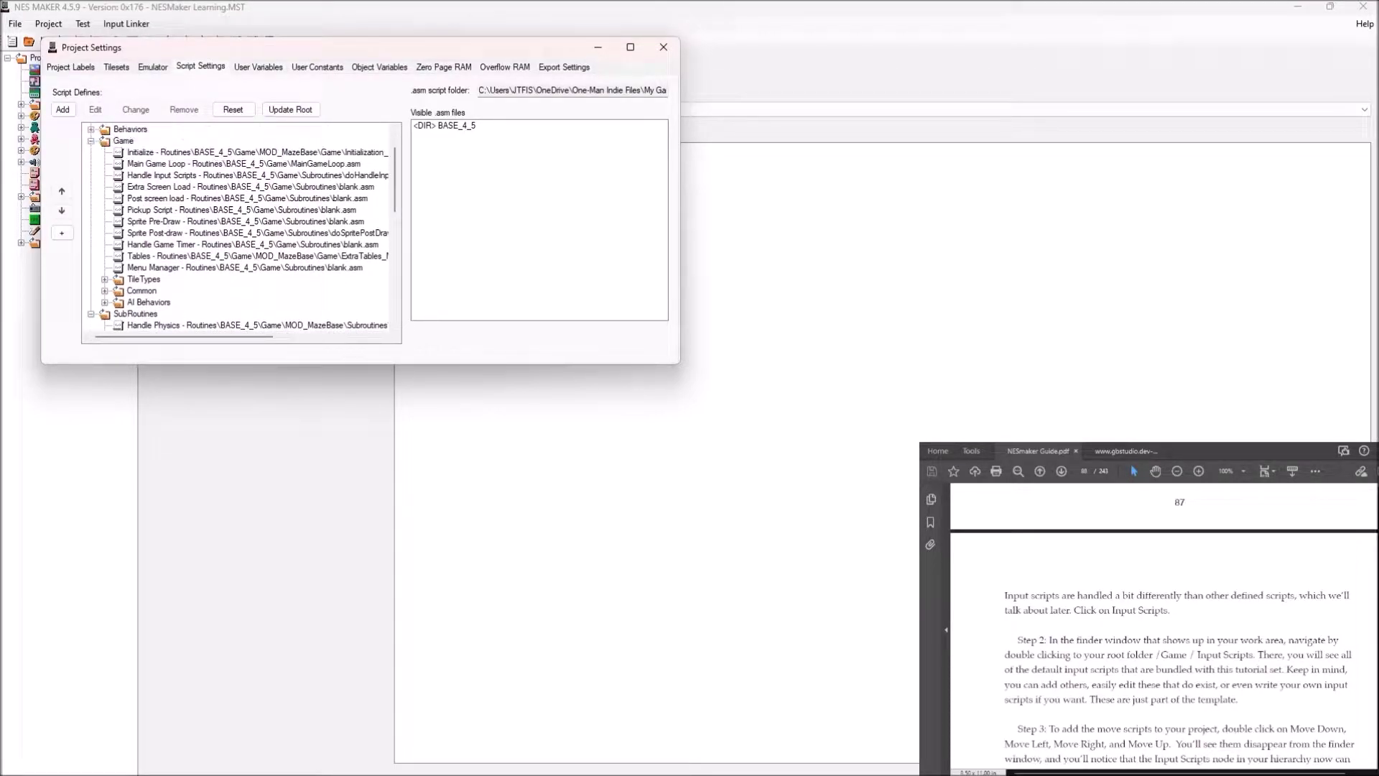
scroll(237, 227, down, 3)
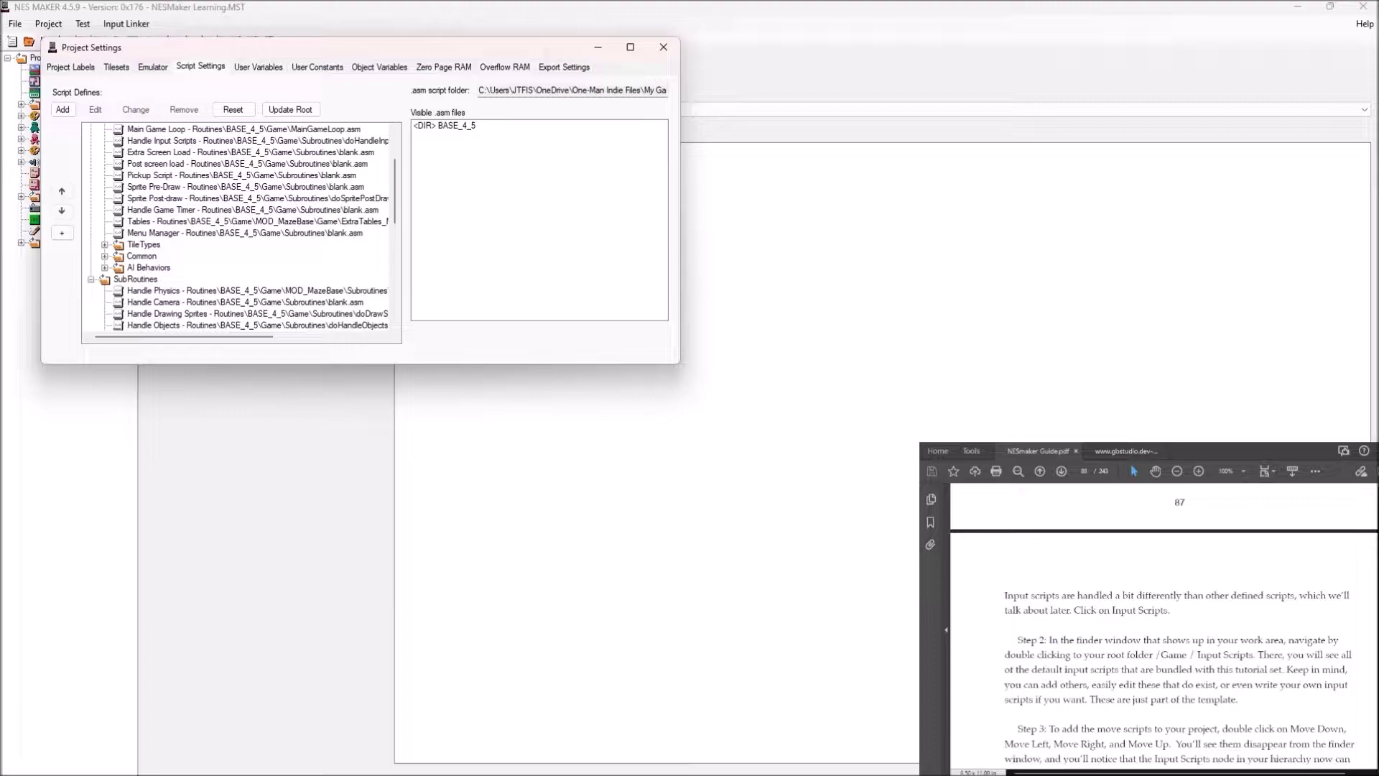
click(91, 280)
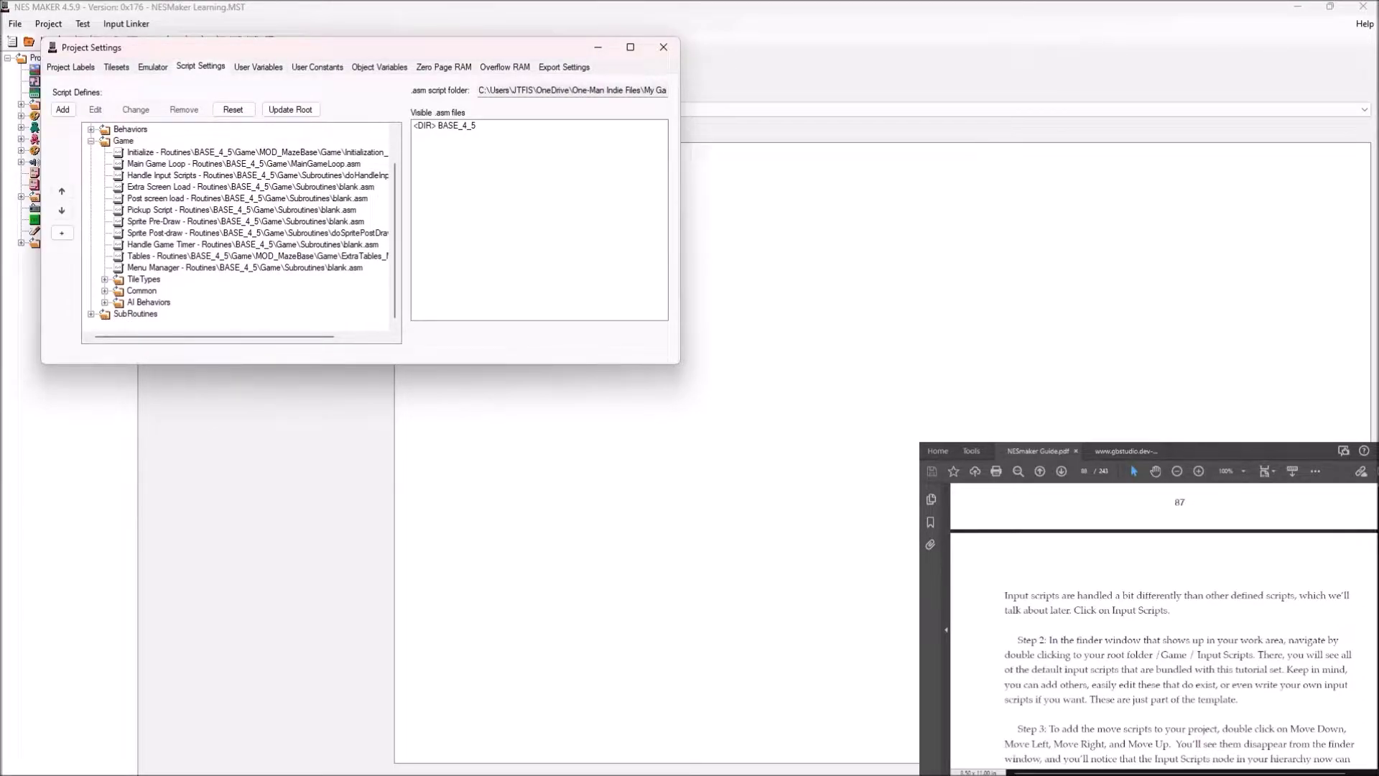
Look through the AI Behaviors and Common script groups under Game for input scripts and collapse both groups again.
click(123, 140)
click(105, 302)
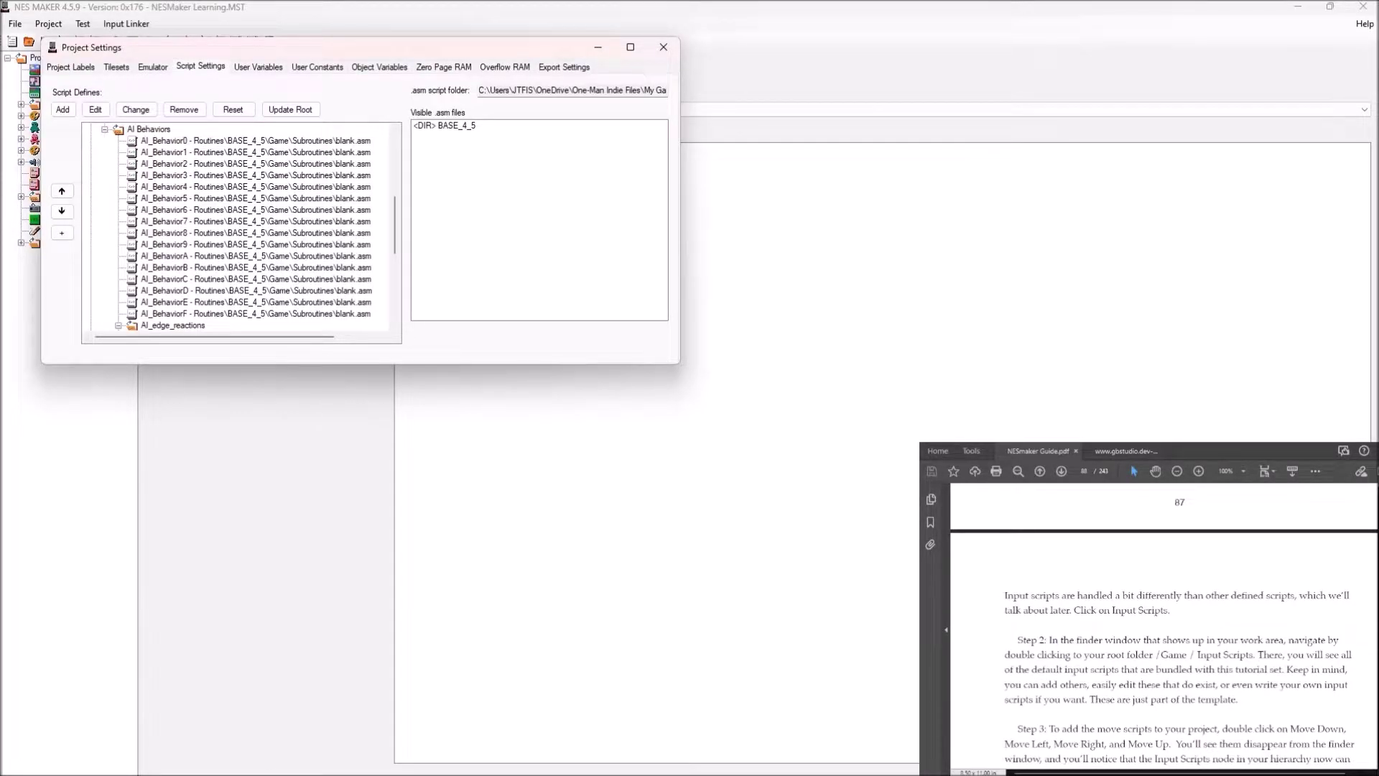
scroll(237, 227, down, 6)
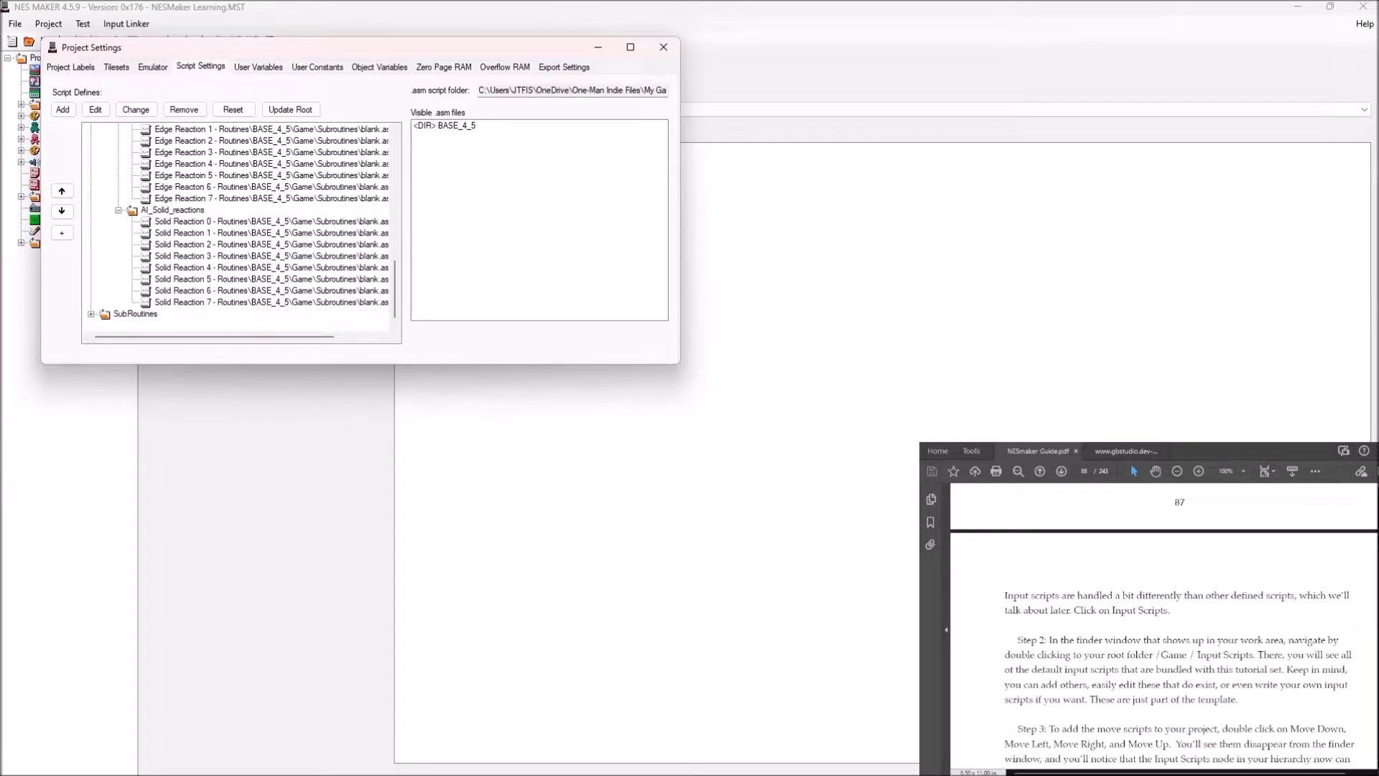
scroll(237, 227, up, 1)
double_click(158, 245)
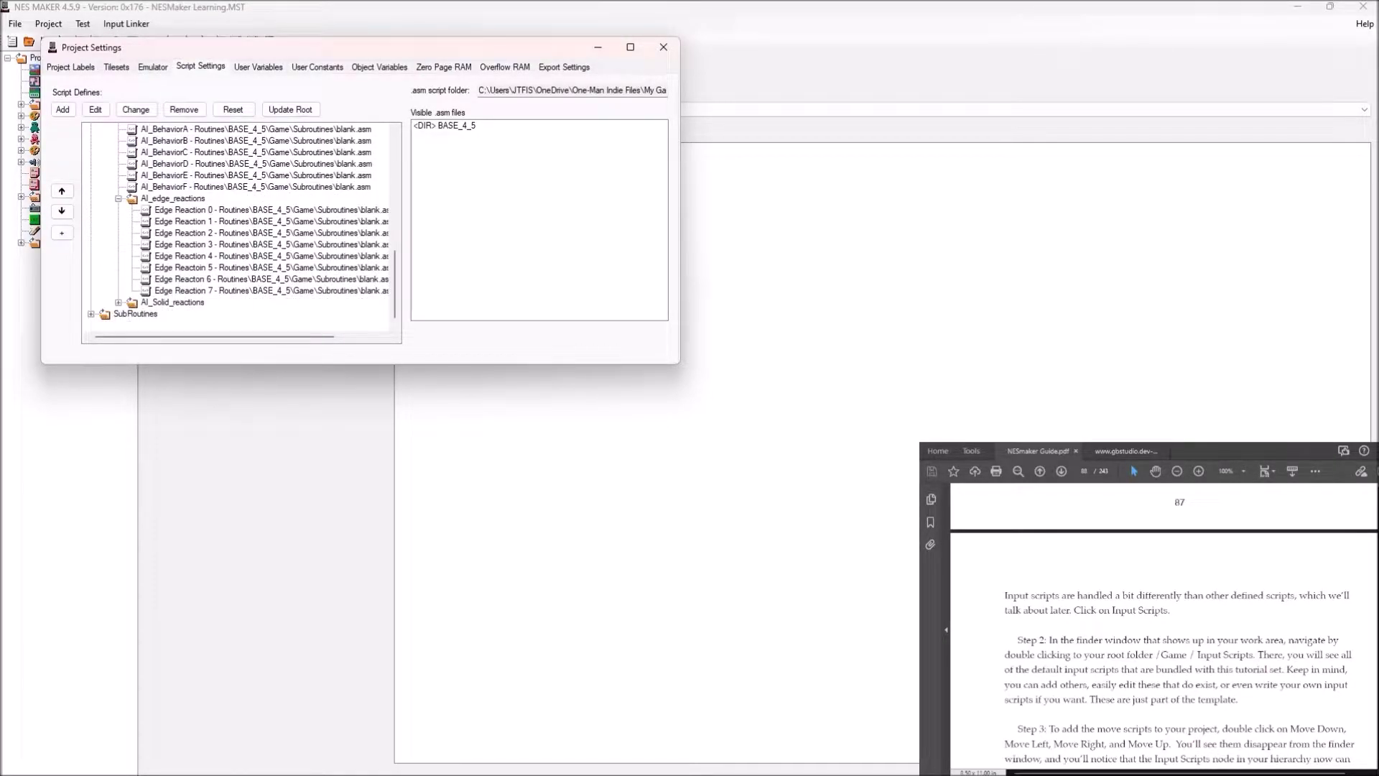
scroll(237, 227, up, 8)
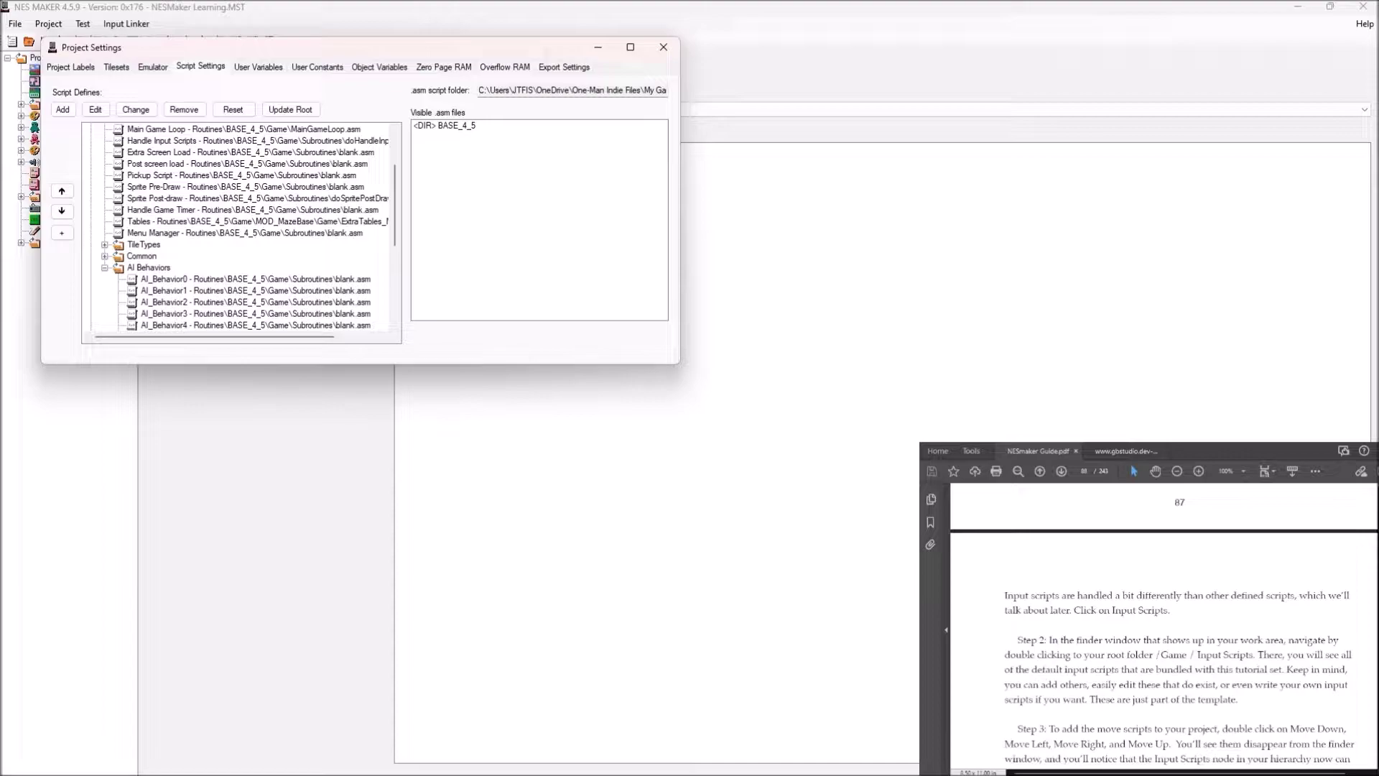
click(105, 267)
click(105, 291)
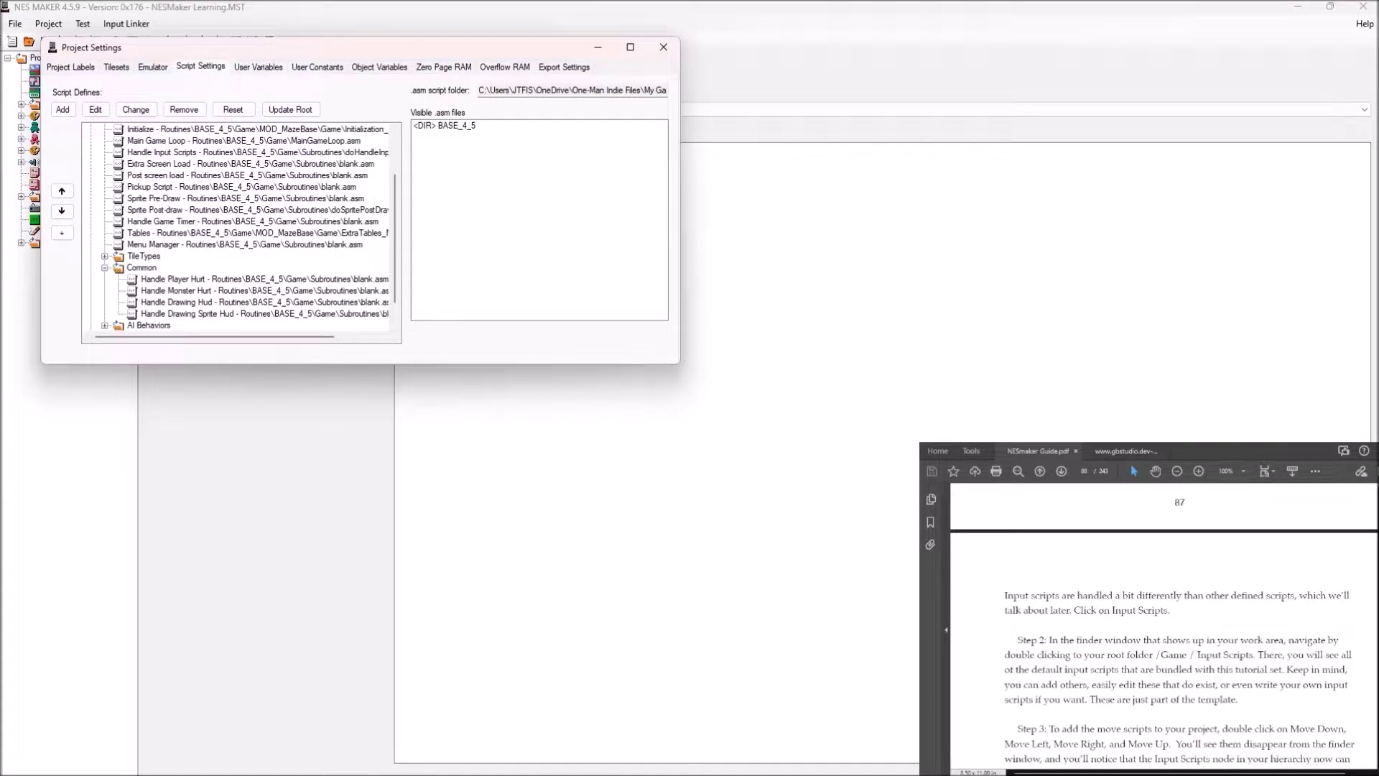
click(105, 268)
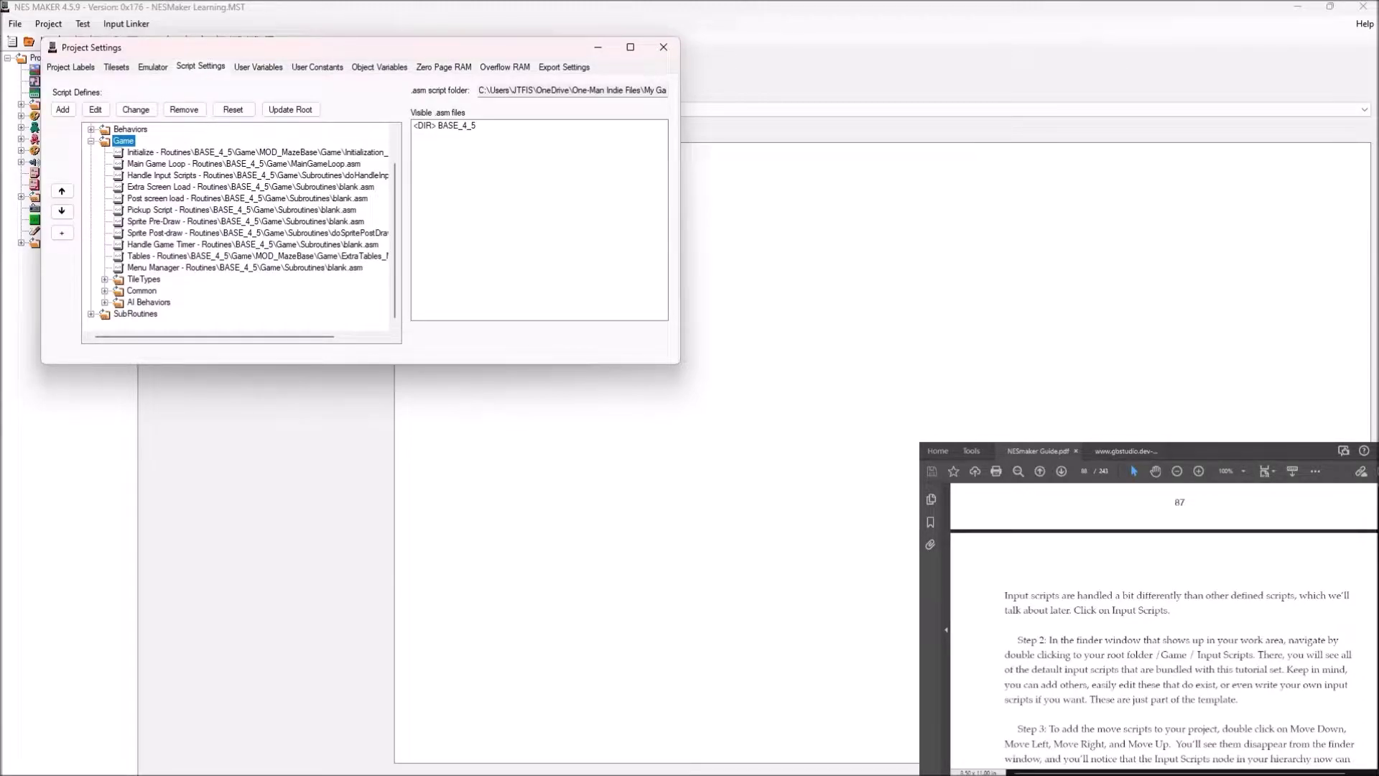
Check the Initialize, Main Game Loop and Handle Input Scripts definitions in the Game group, ending on Handle Input Scripts.
click(166, 152)
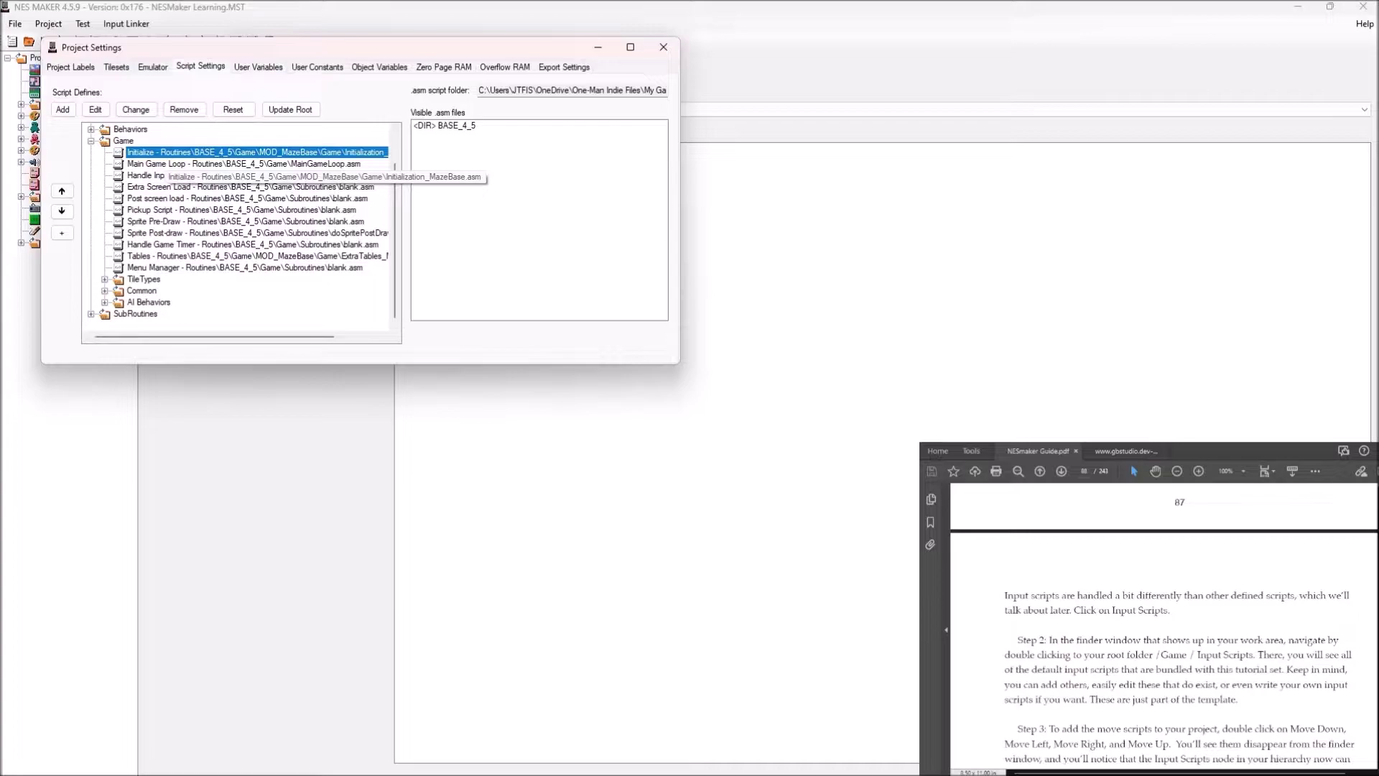
click(167, 164)
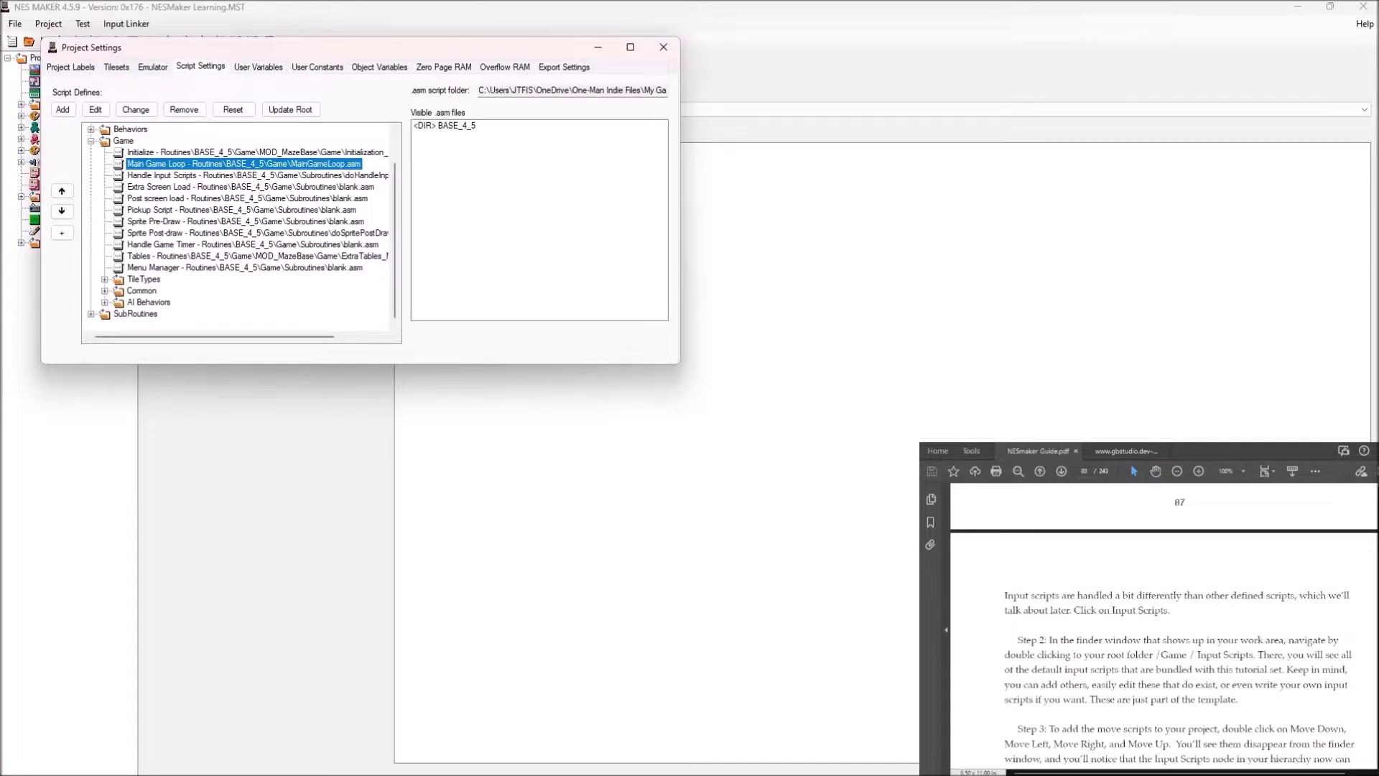
click(161, 175)
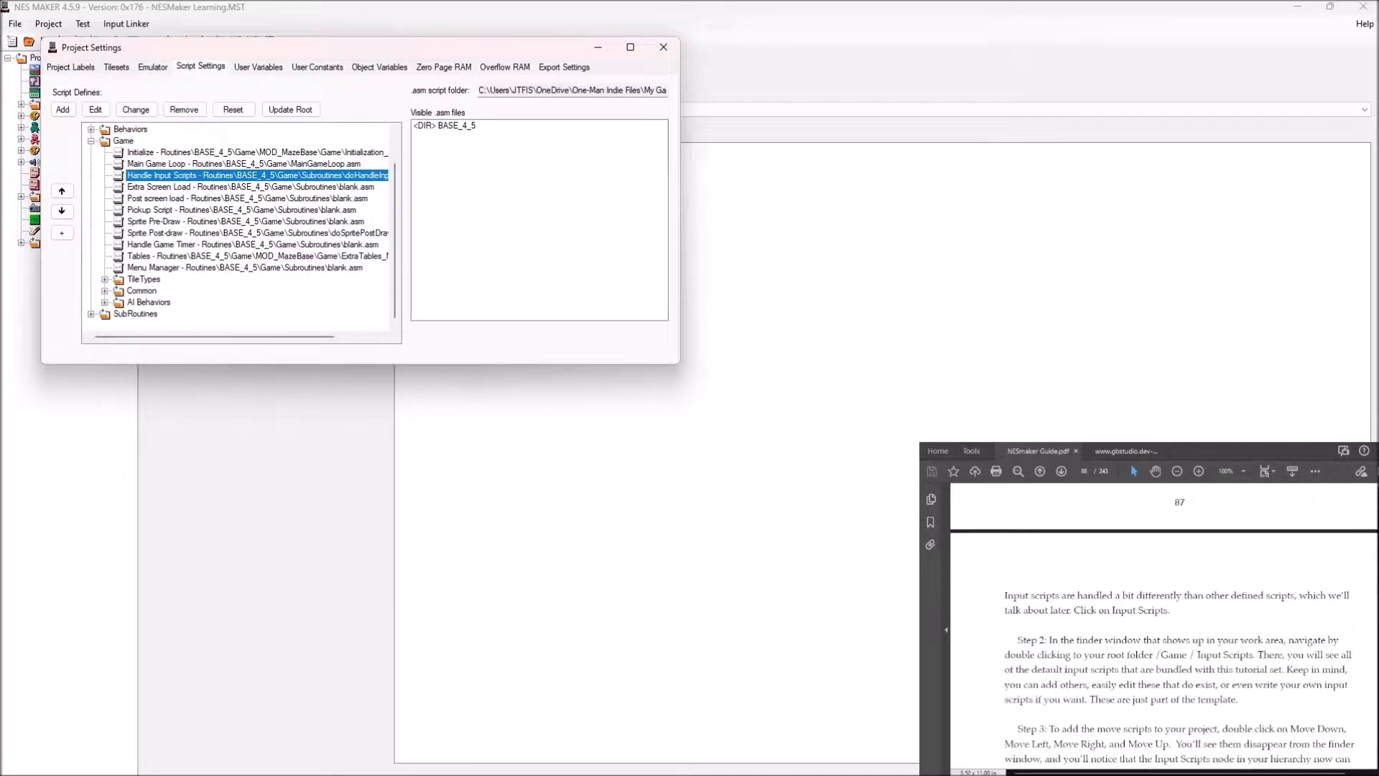
click(244, 164)
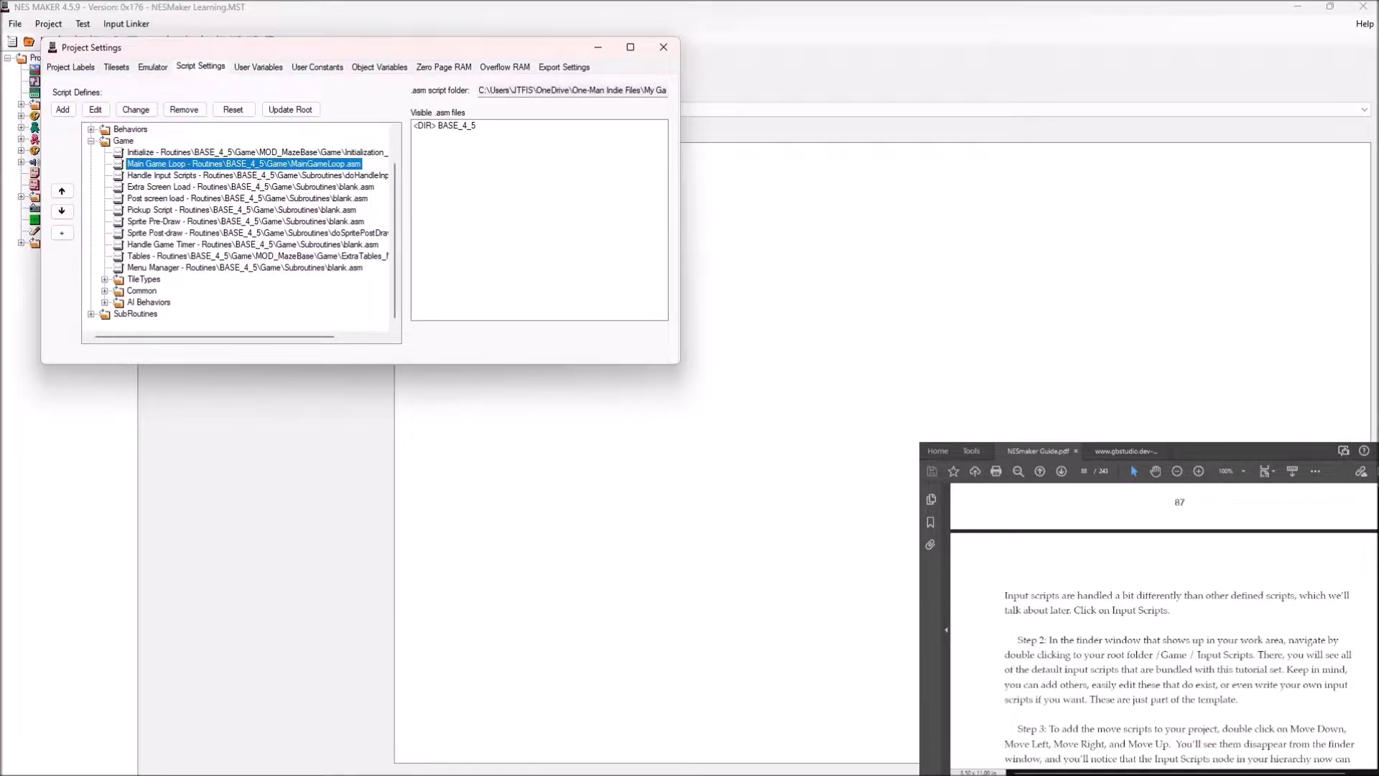
click(244, 175)
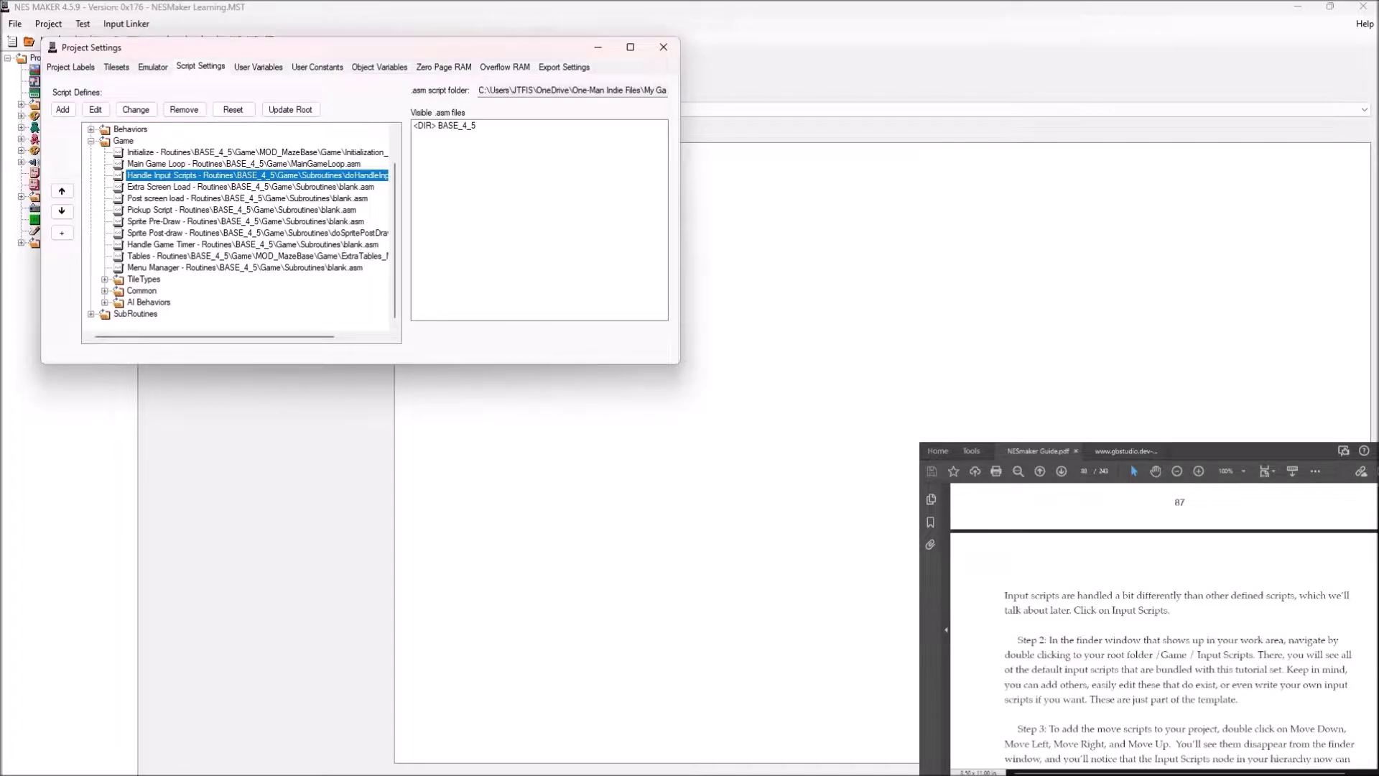
Look ahead in the NESmaker guide and reread Steps 2 to 4 on adding the move input scripts.
scroll(1163, 632, down, 6)
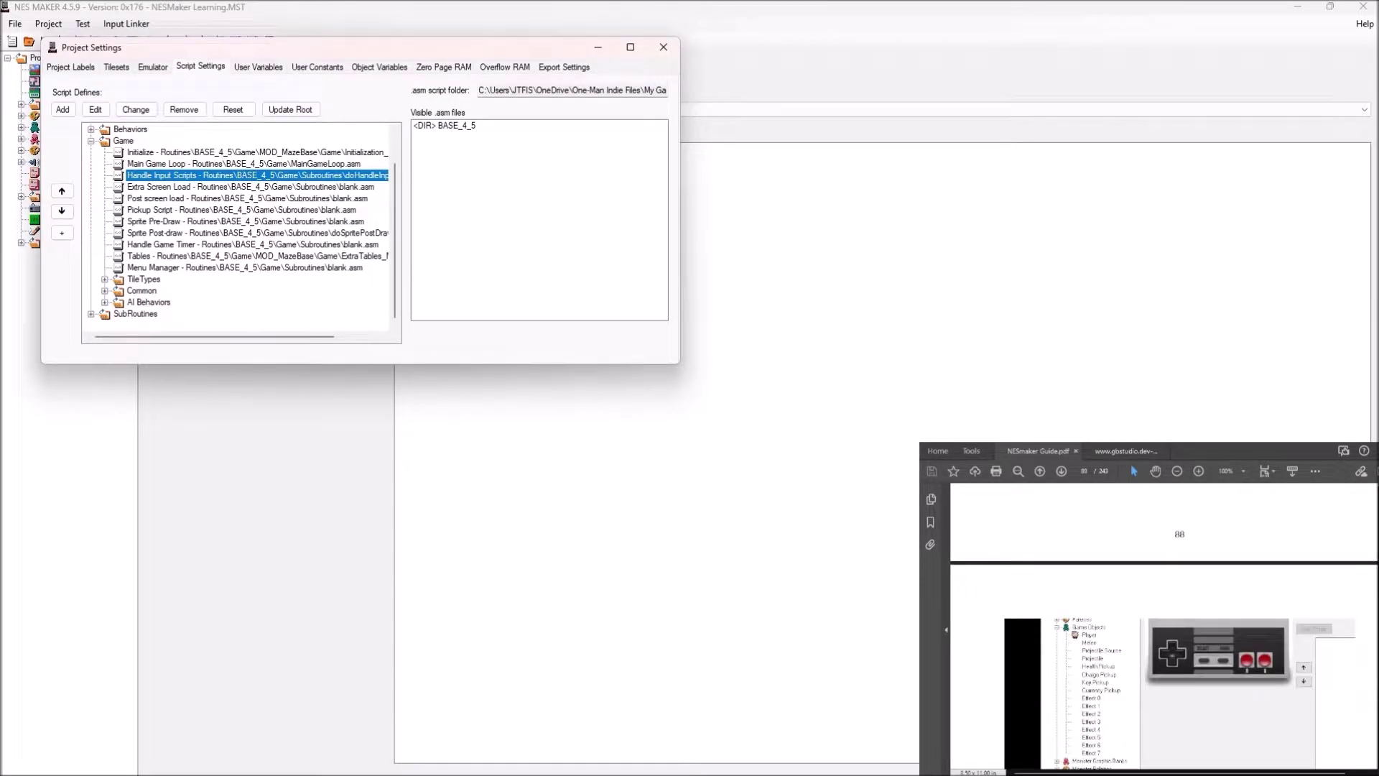
scroll(1163, 638, down, 1)
scroll(1163, 625, down, 10)
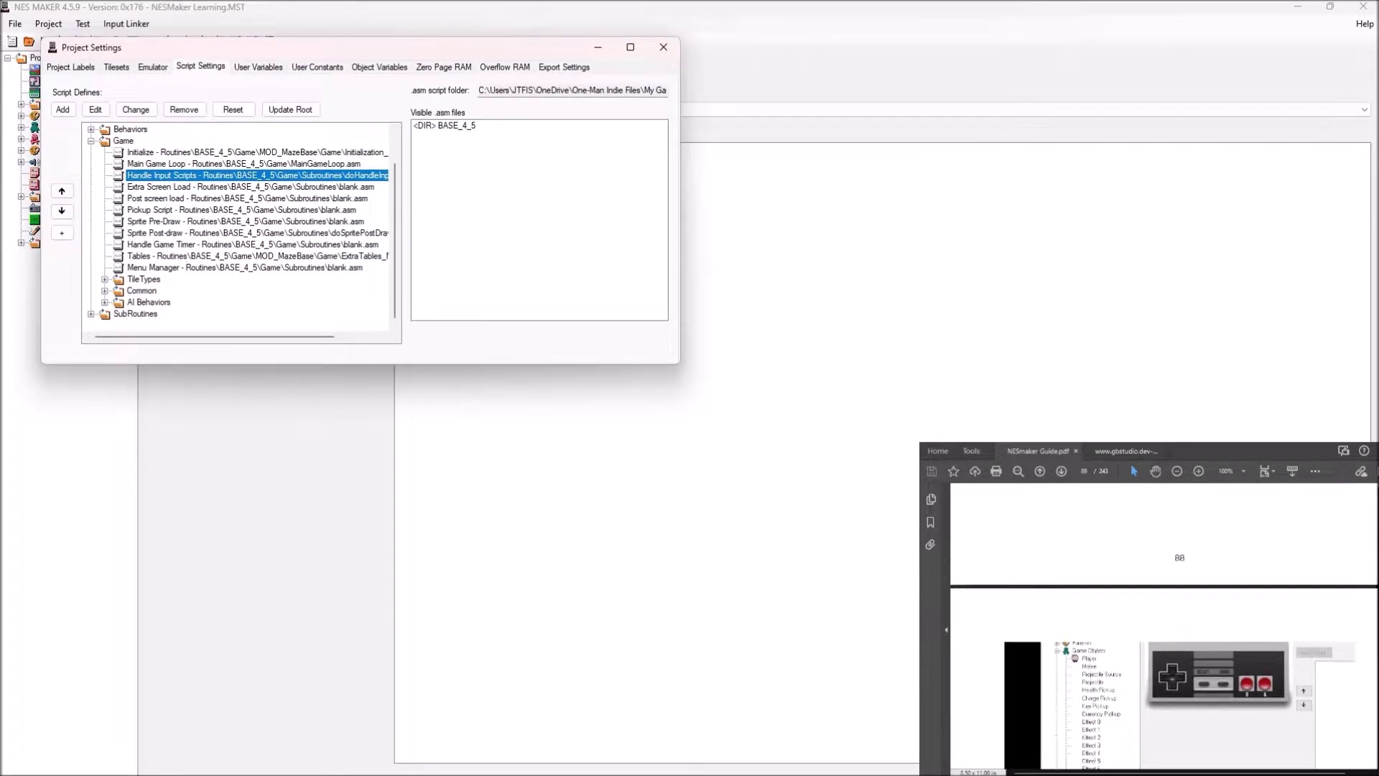
scroll(1163, 625, up, 4)
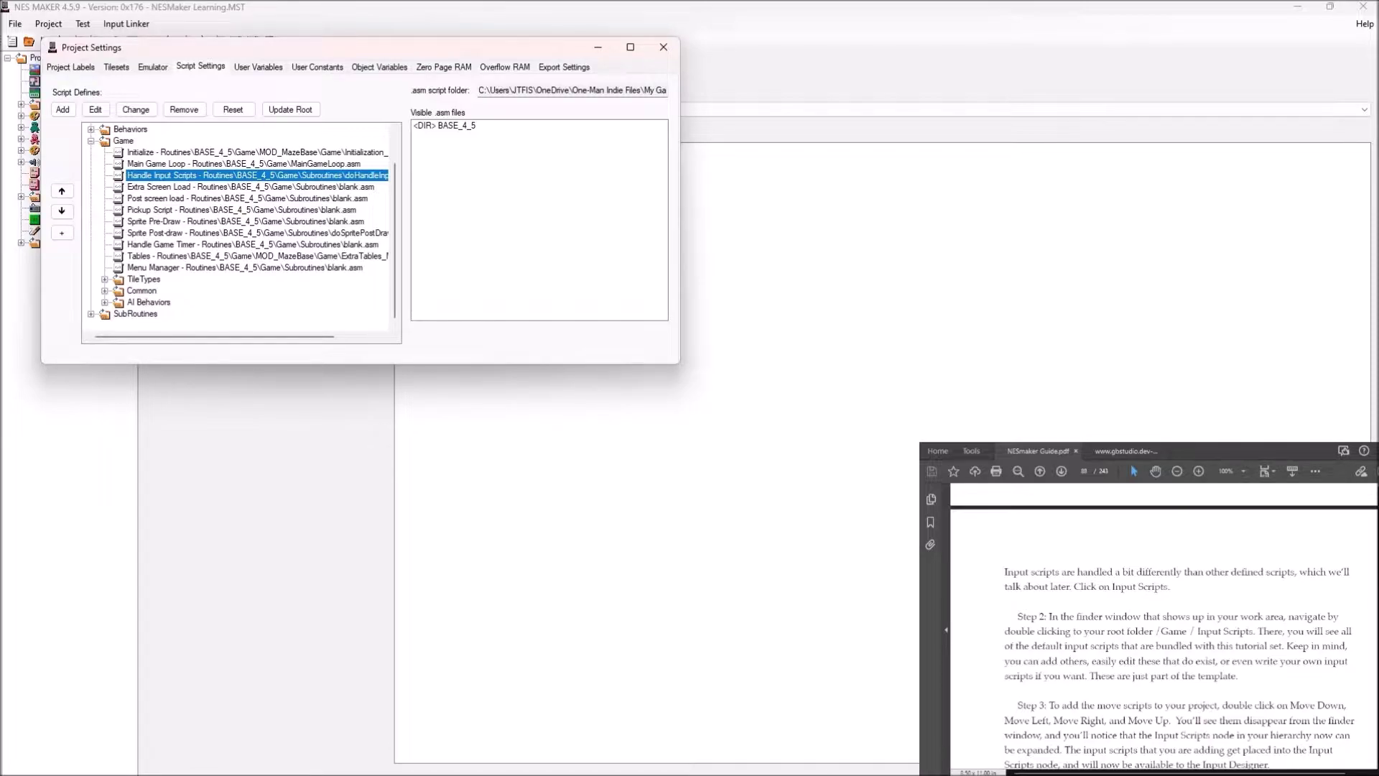
scroll(1164, 636, down, 2)
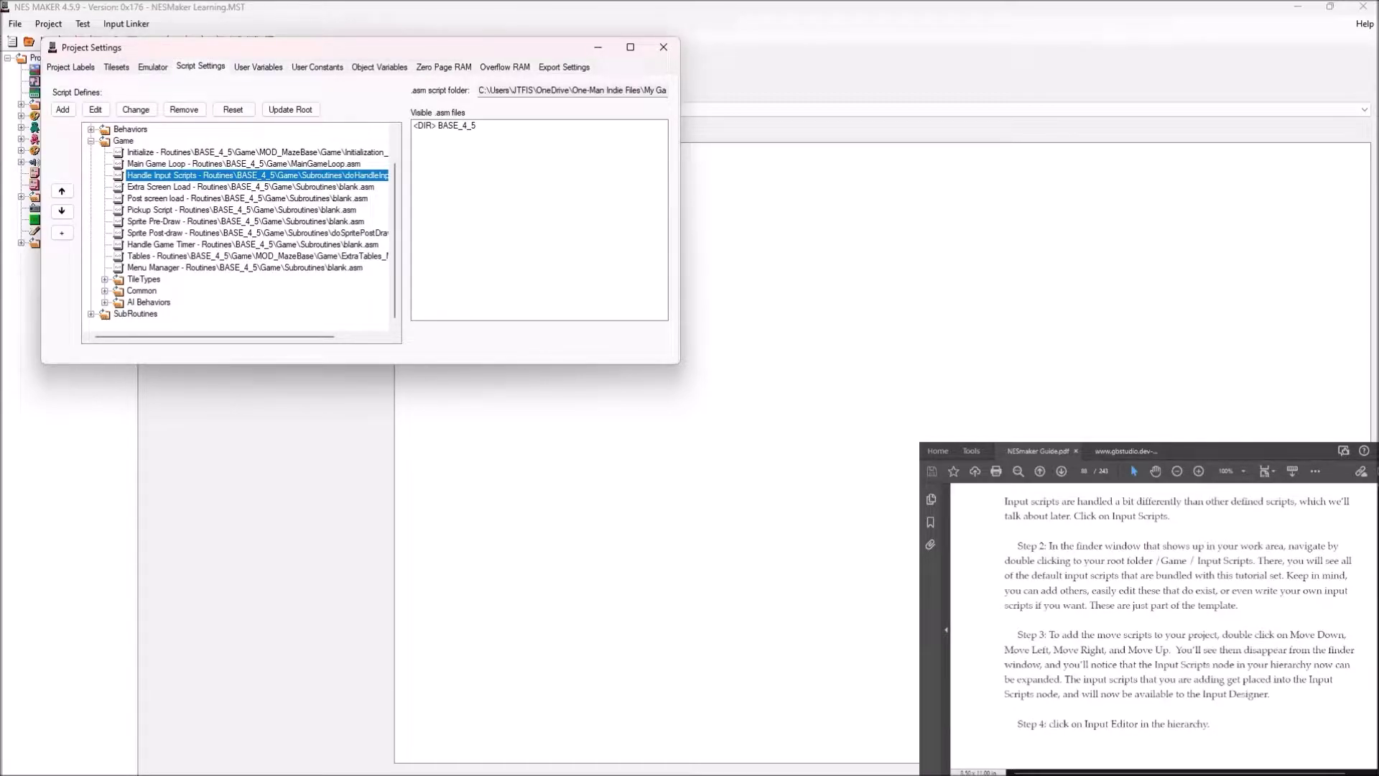
Look through the project's tilesets, labels and export settings for input scripts and return to the script settings.
click(152, 67)
click(116, 66)
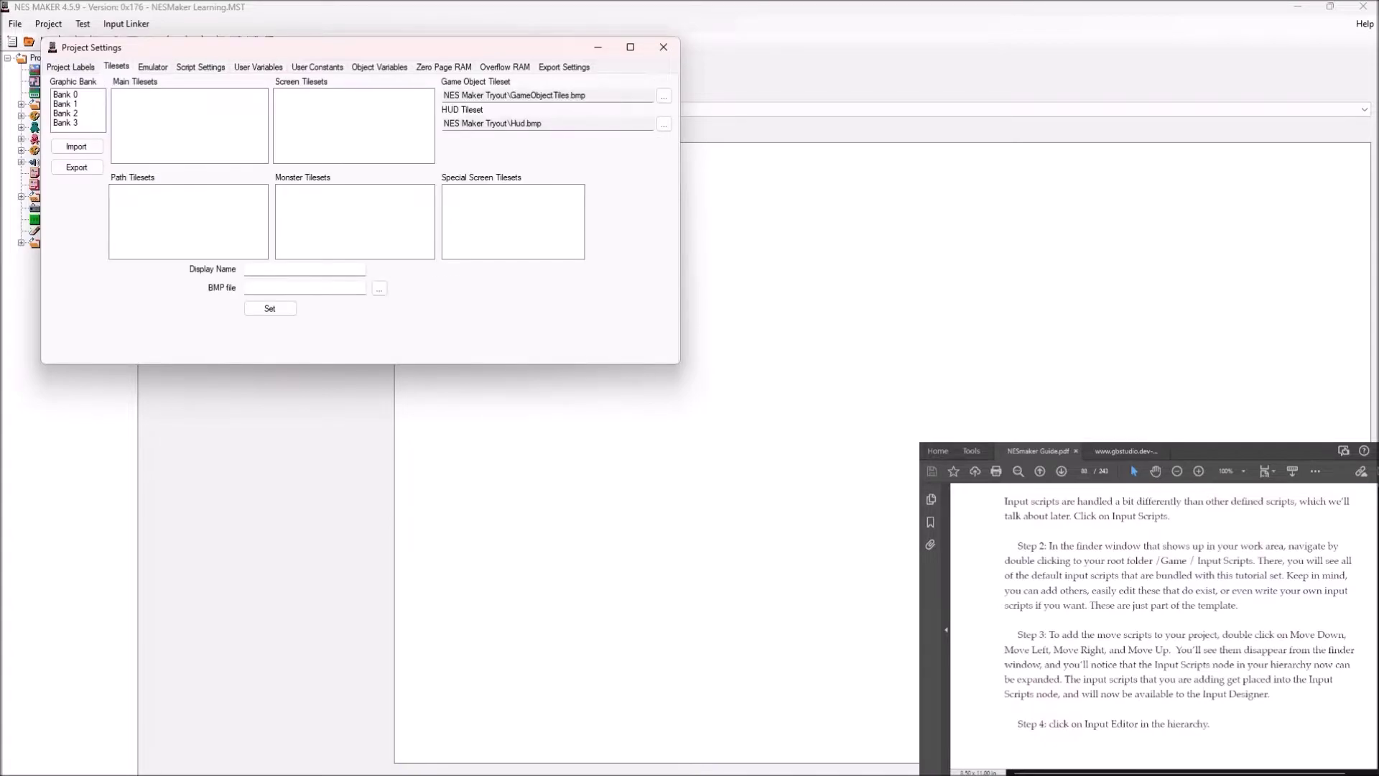
click(70, 66)
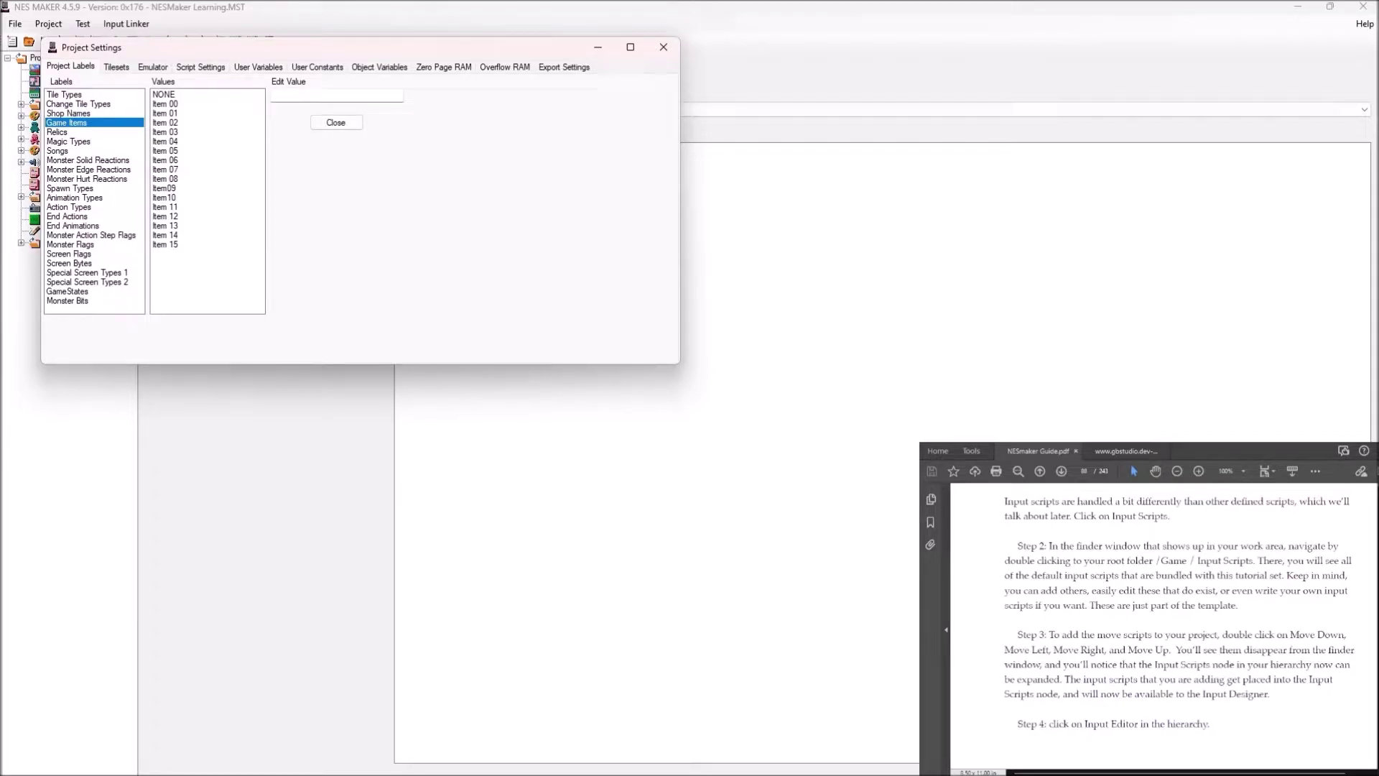
click(564, 66)
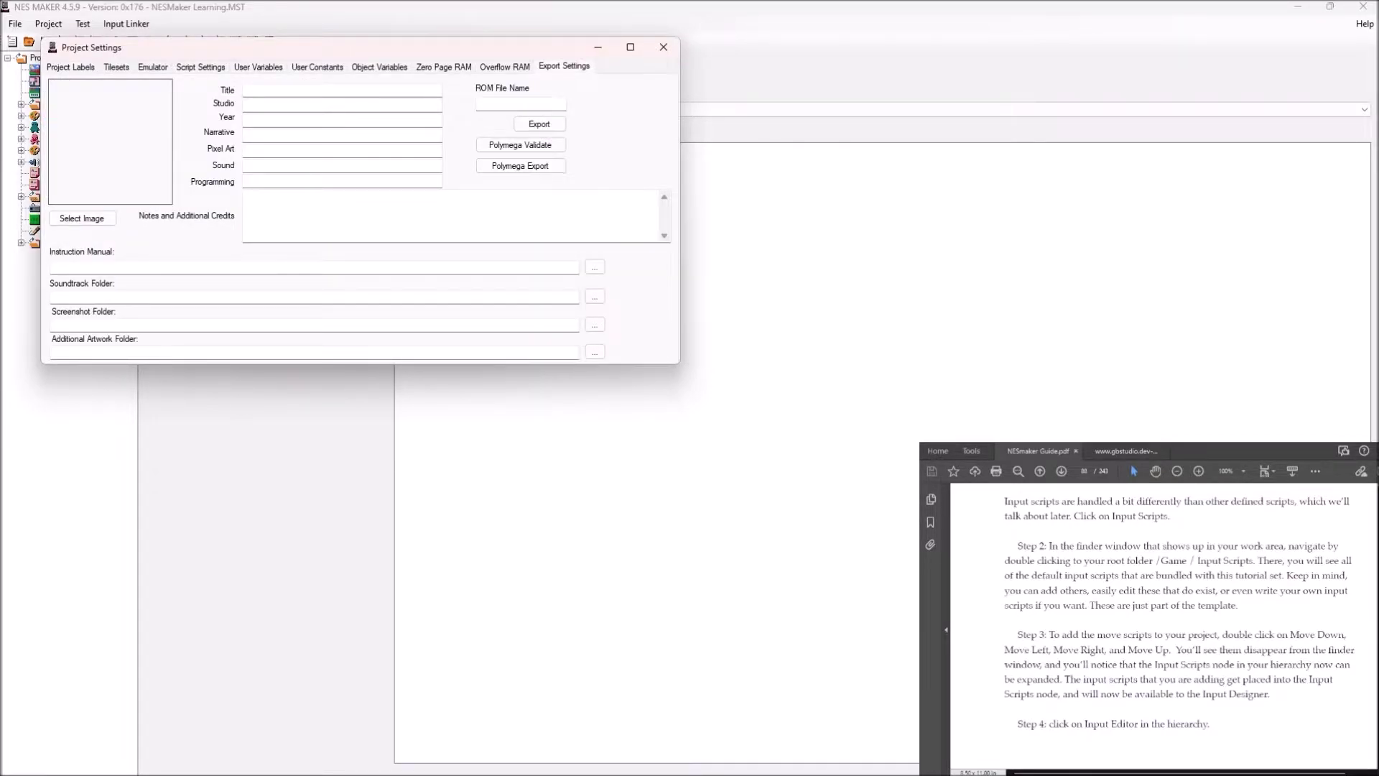
key(ctrl+Tab)
key(ctrl+Tab)
key(ctrl+Tab)
key(ctrl+Tab)
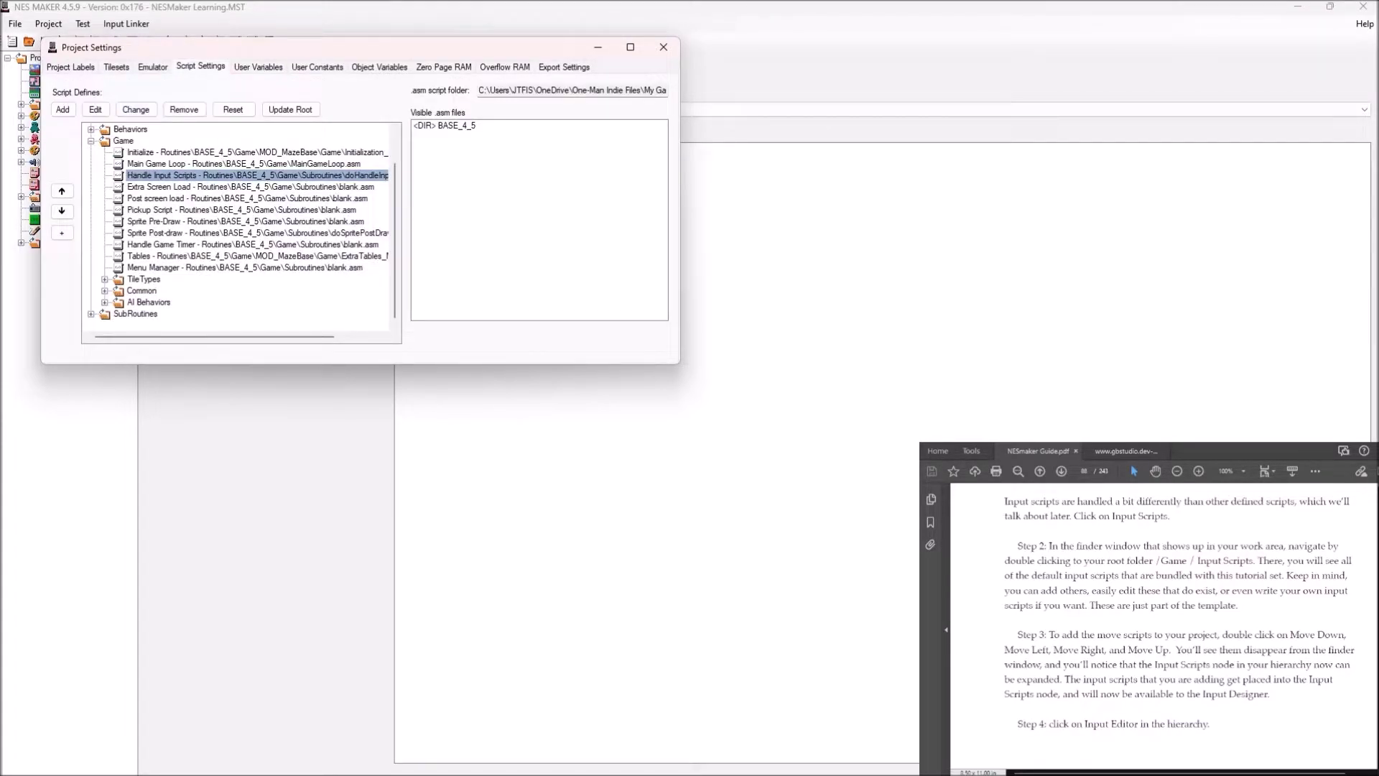
Check the System scripts and the Game group's Handle Input Scripts definition, and close the project settings.
key(Left)
key(Left)
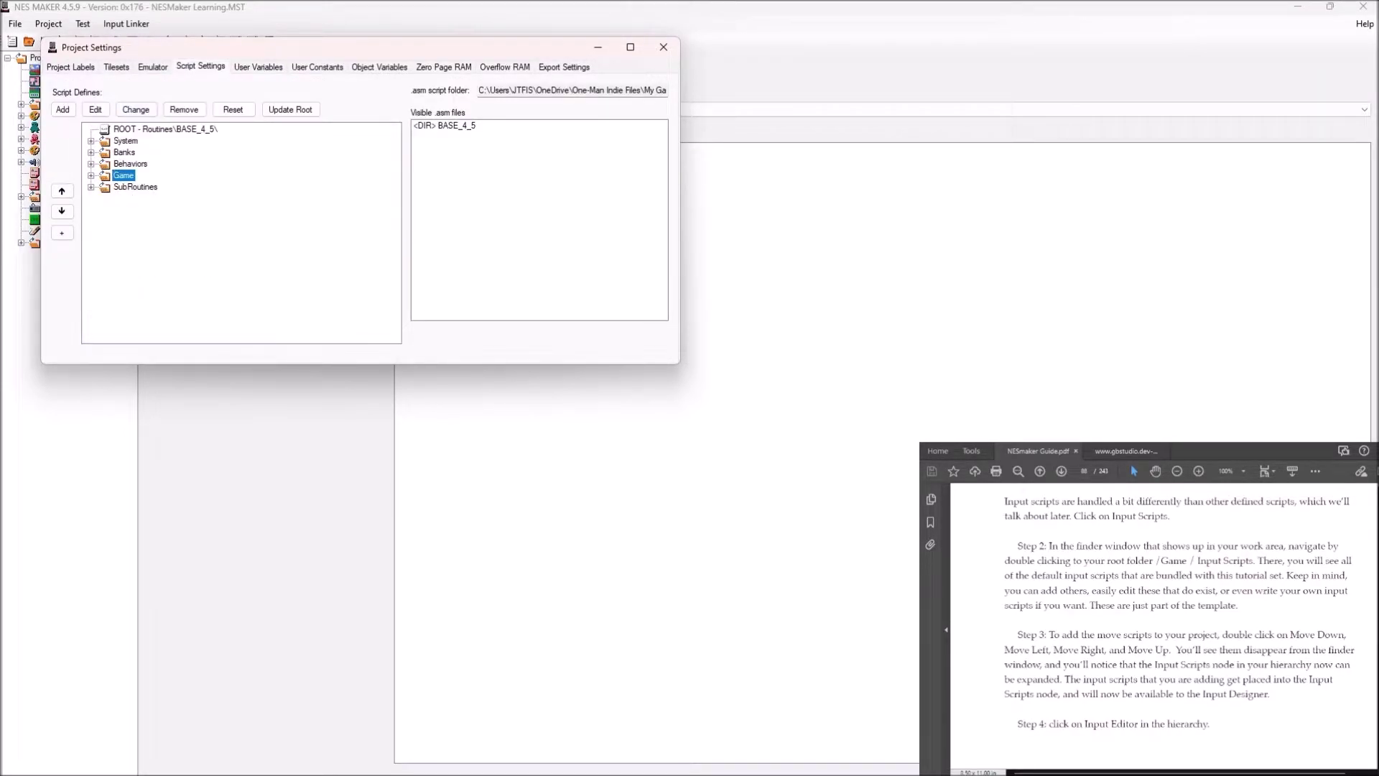
click(90, 141)
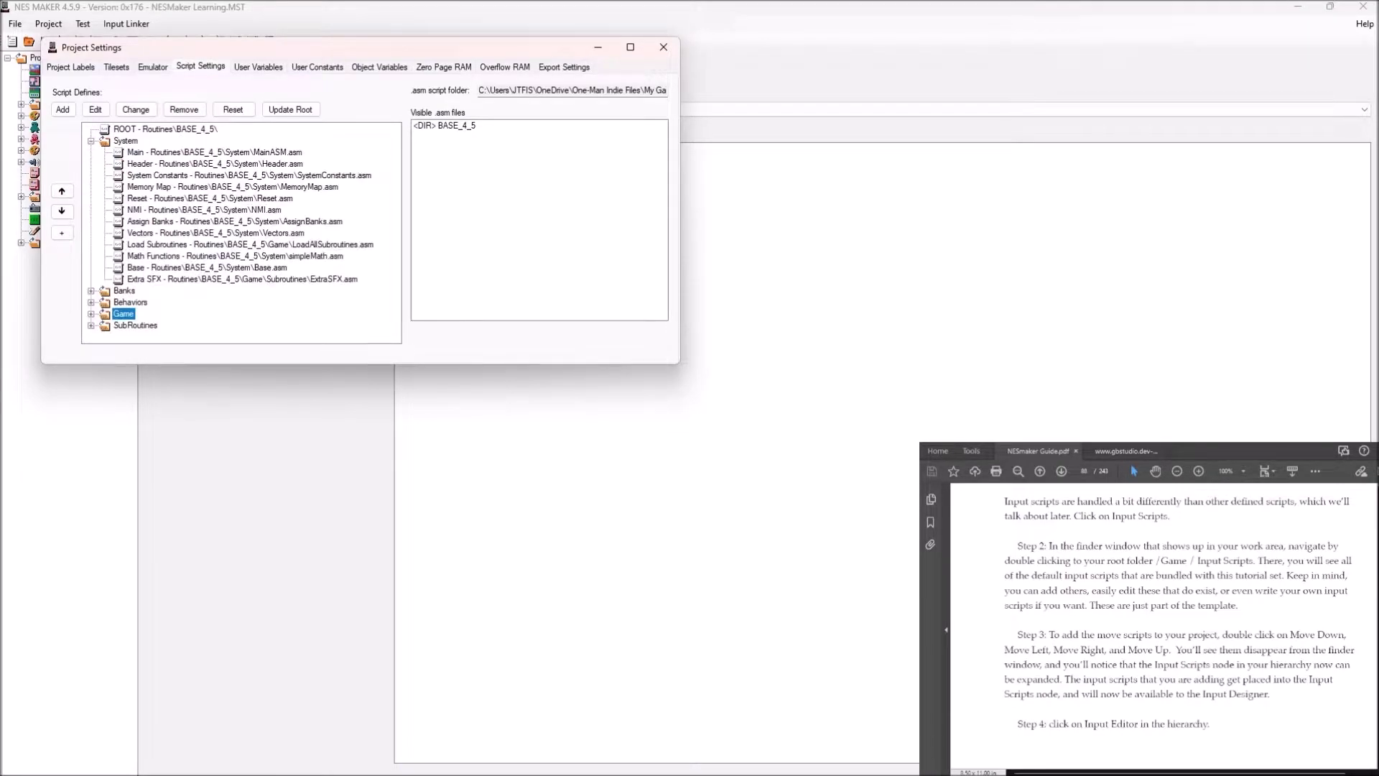
click(91, 141)
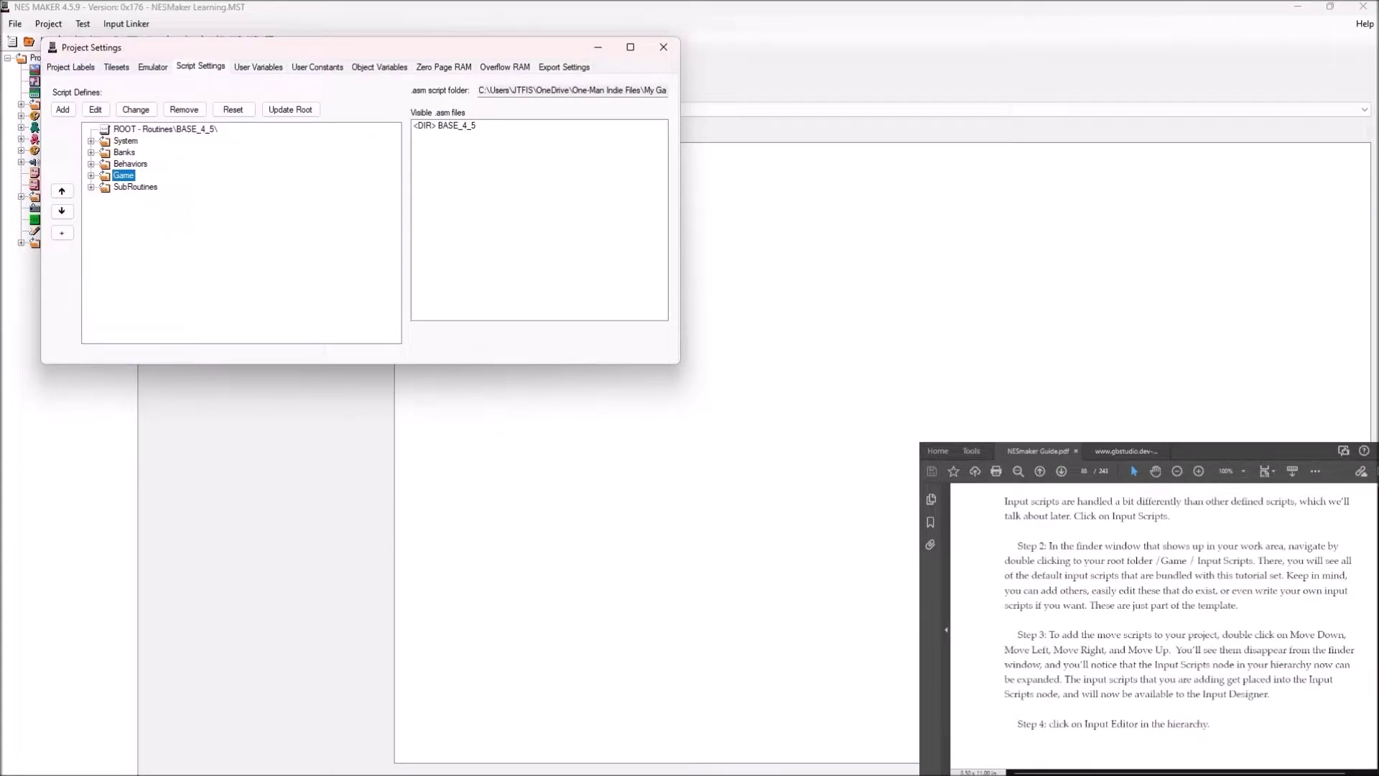
key(Right)
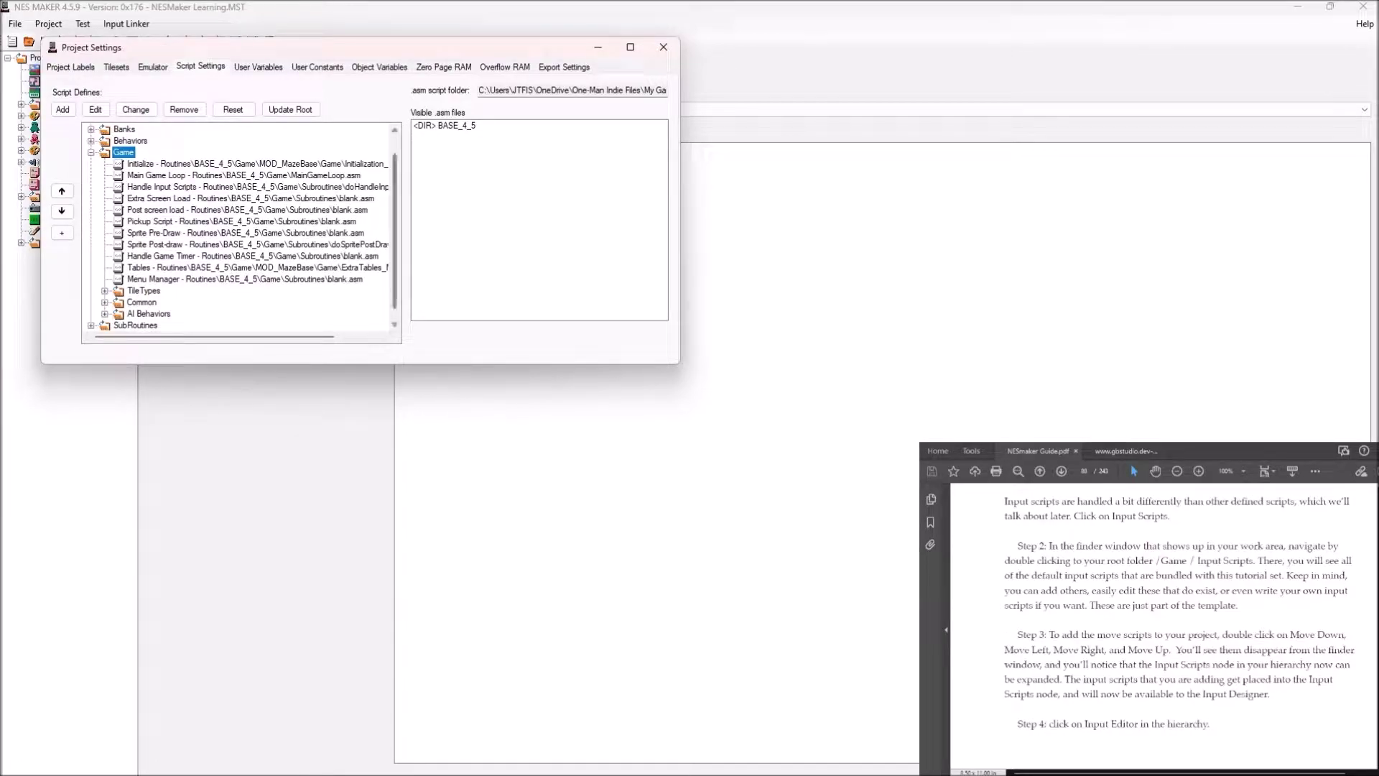
click(215, 186)
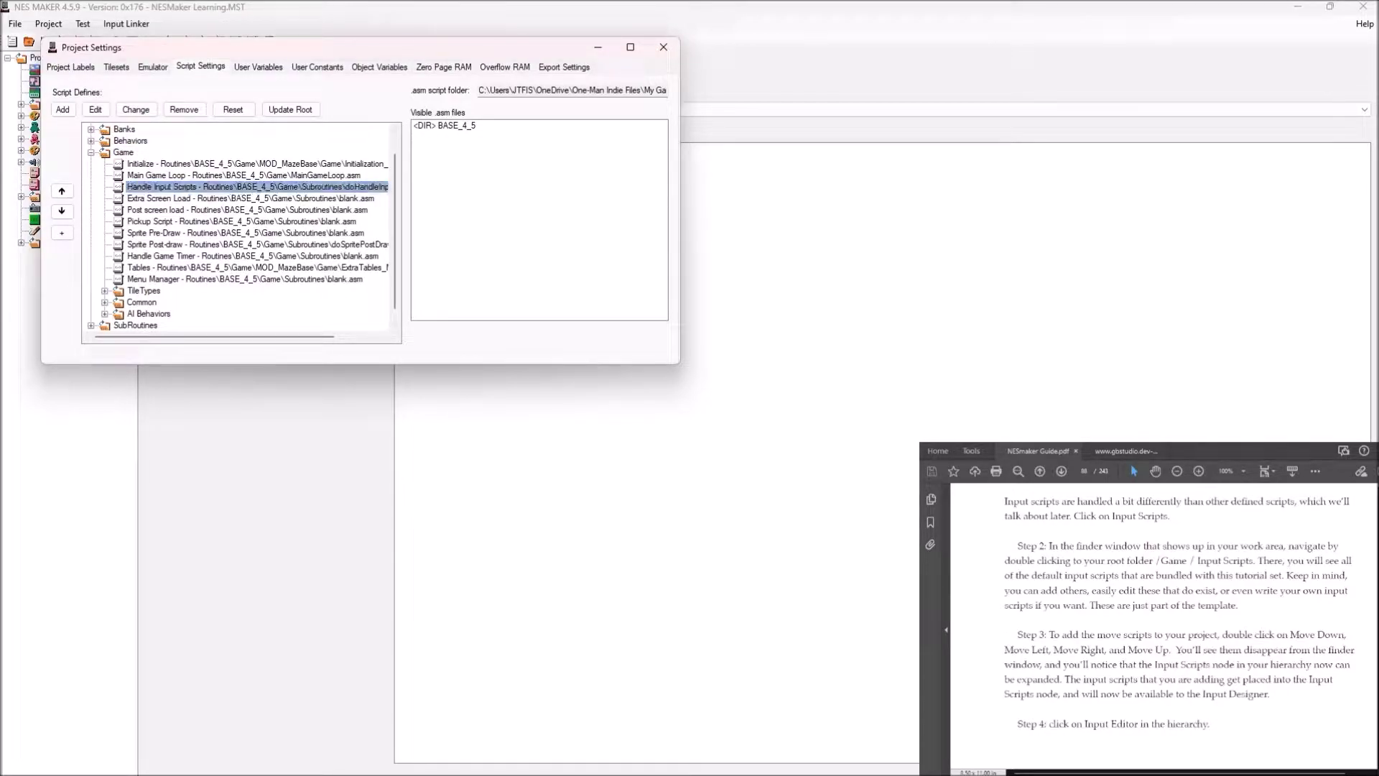
click(663, 47)
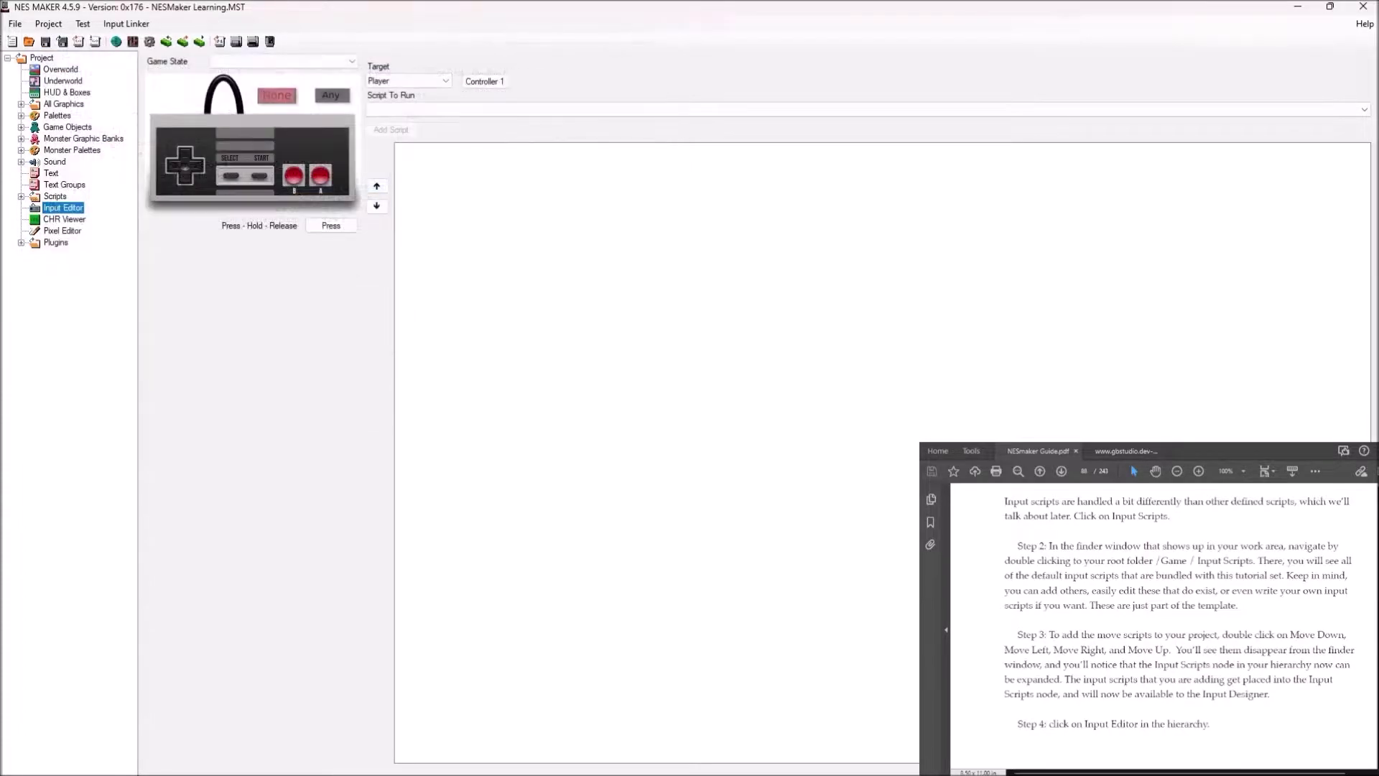
Browse the NESmaker folders, including Tutorial_4_5_x, for an input link file to import, and cancel the import.
click(125, 24)
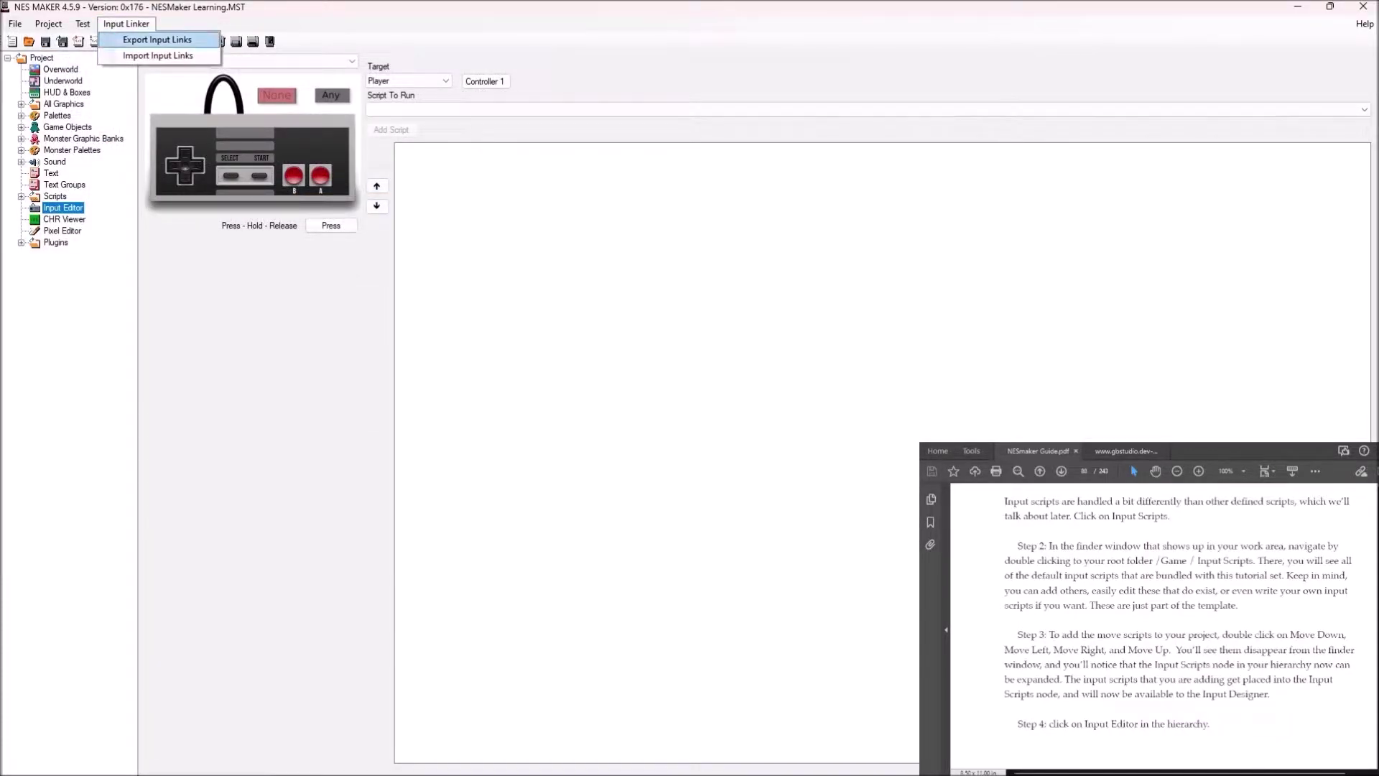
click(158, 55)
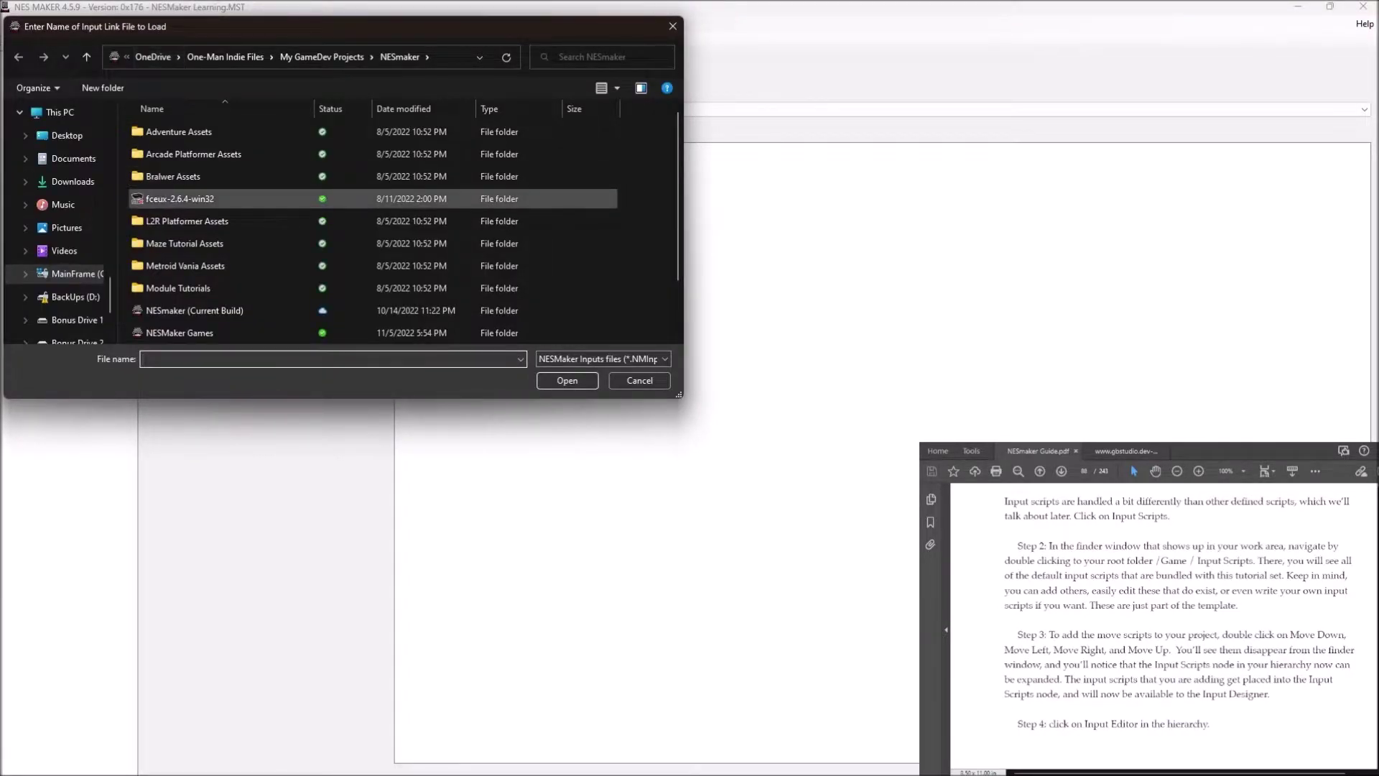
scroll(373, 237, down, 1)
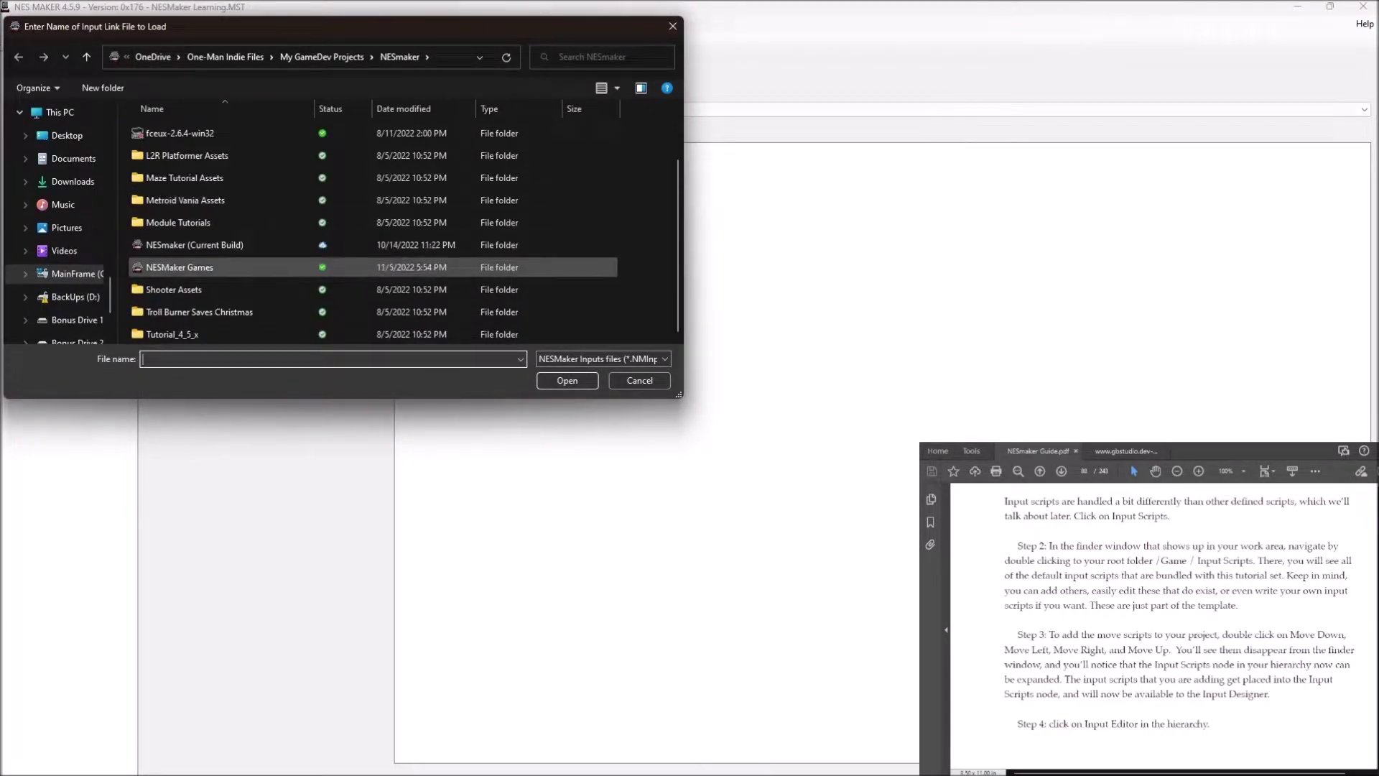
double_click(172, 334)
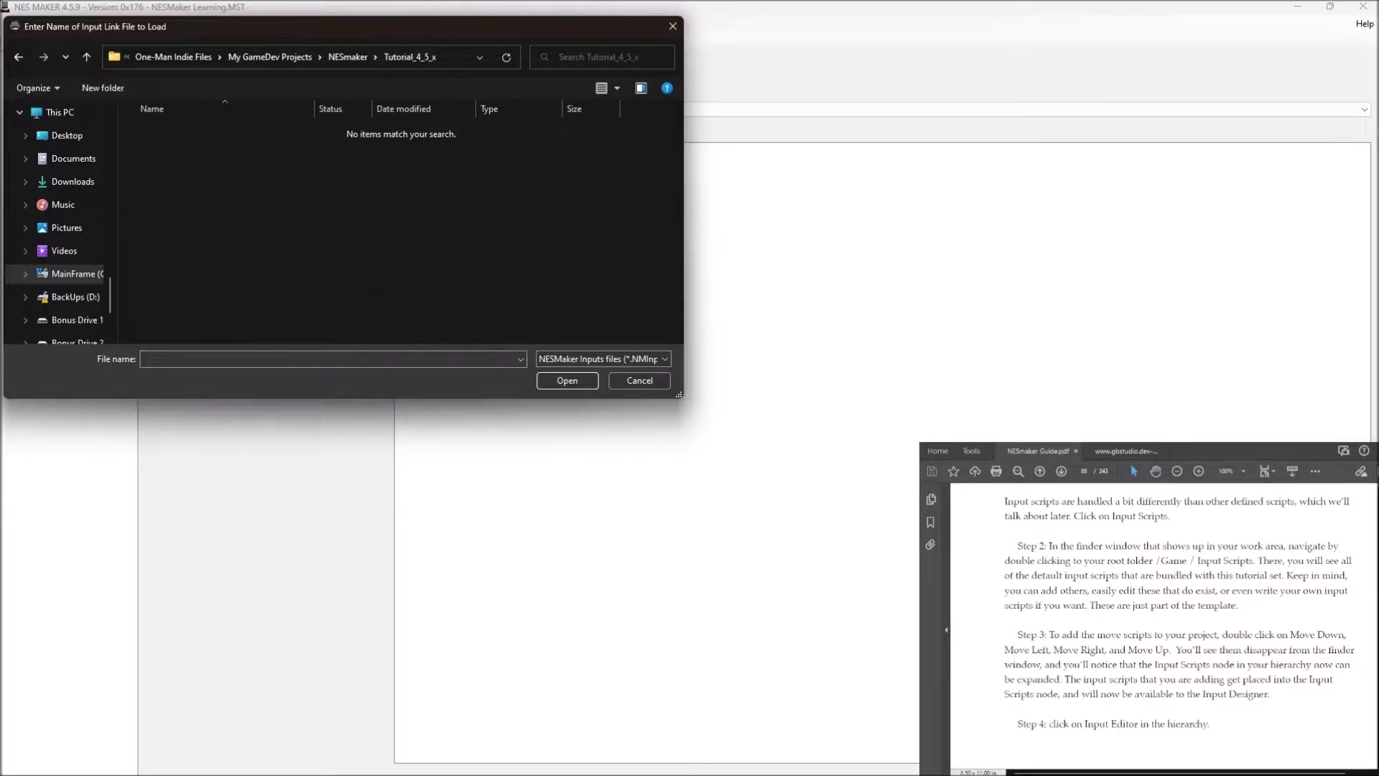
click(86, 57)
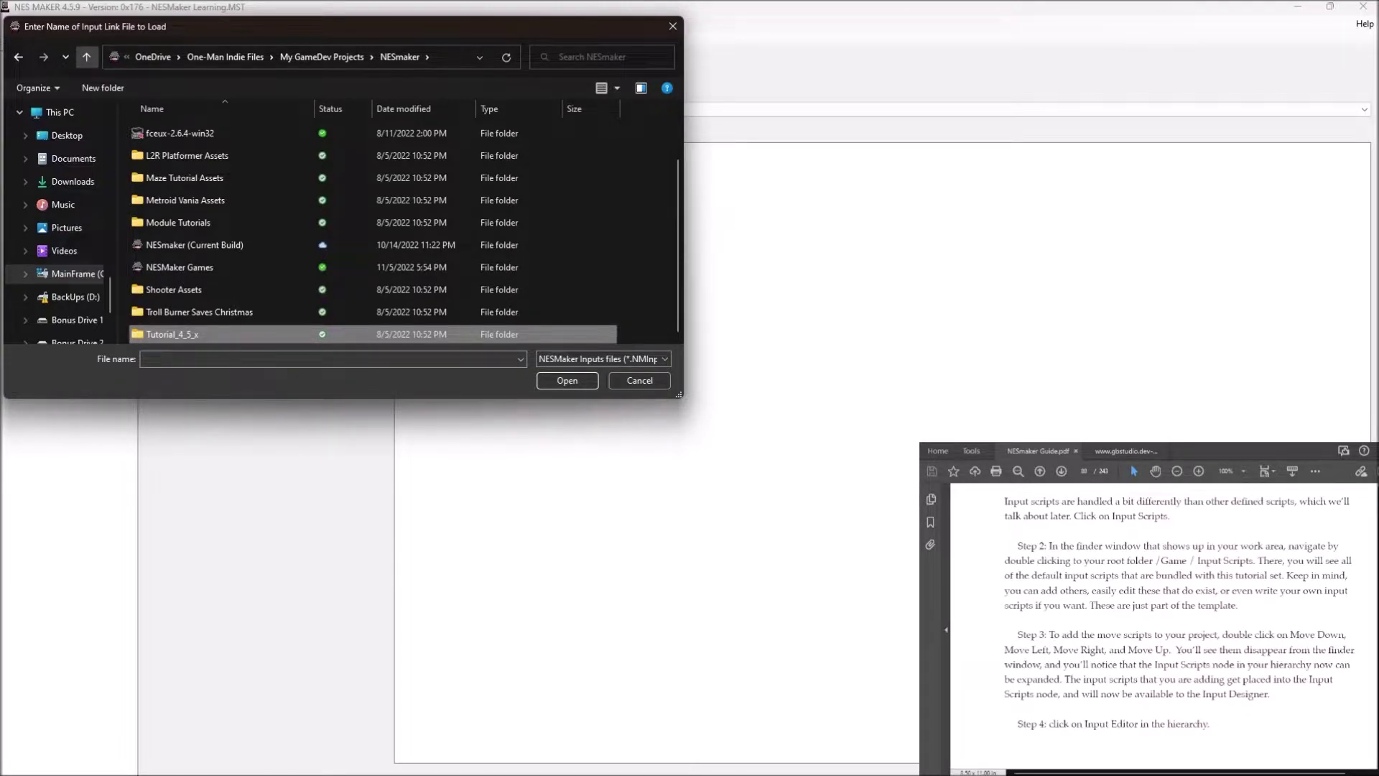
click(86, 56)
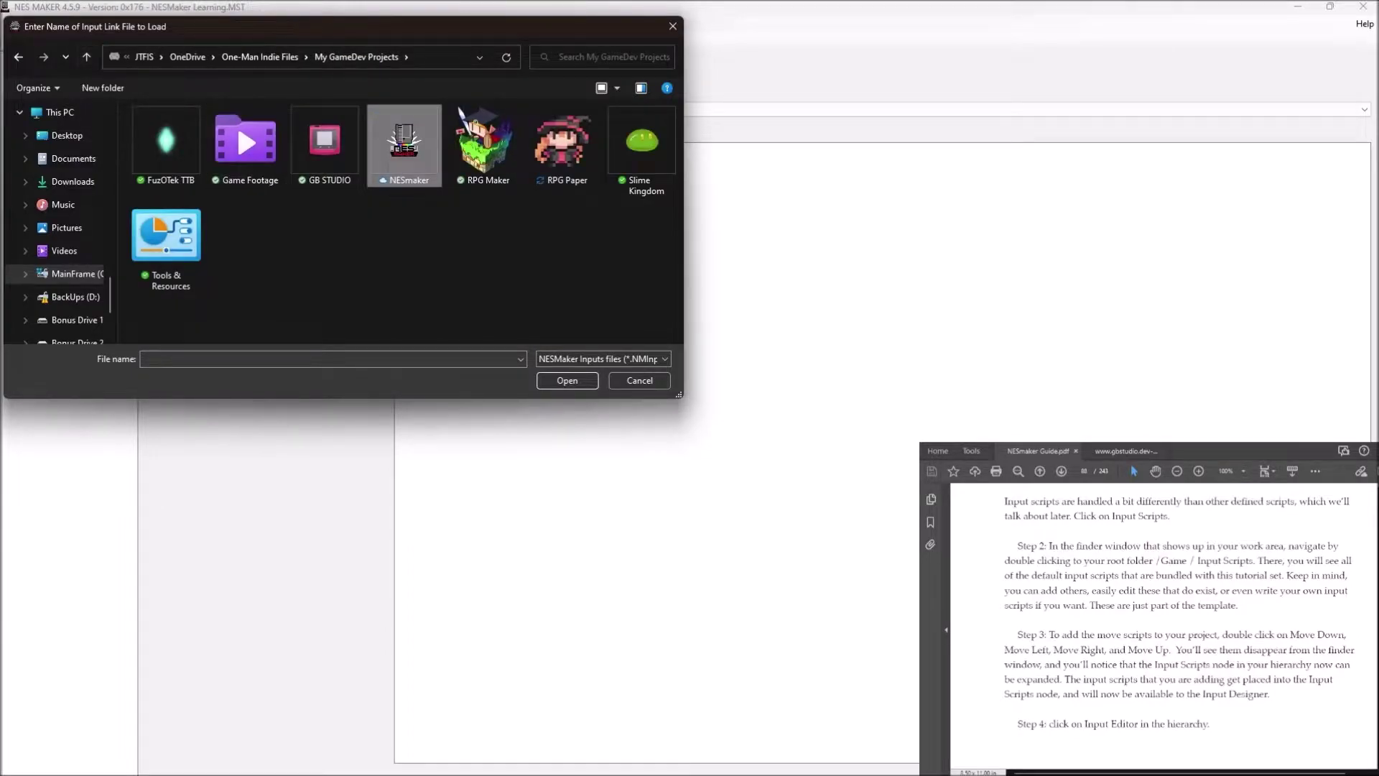
key(Return)
key(Down)
key(Down)
key(Down)
key(Down)
key(Down)
key(Down)
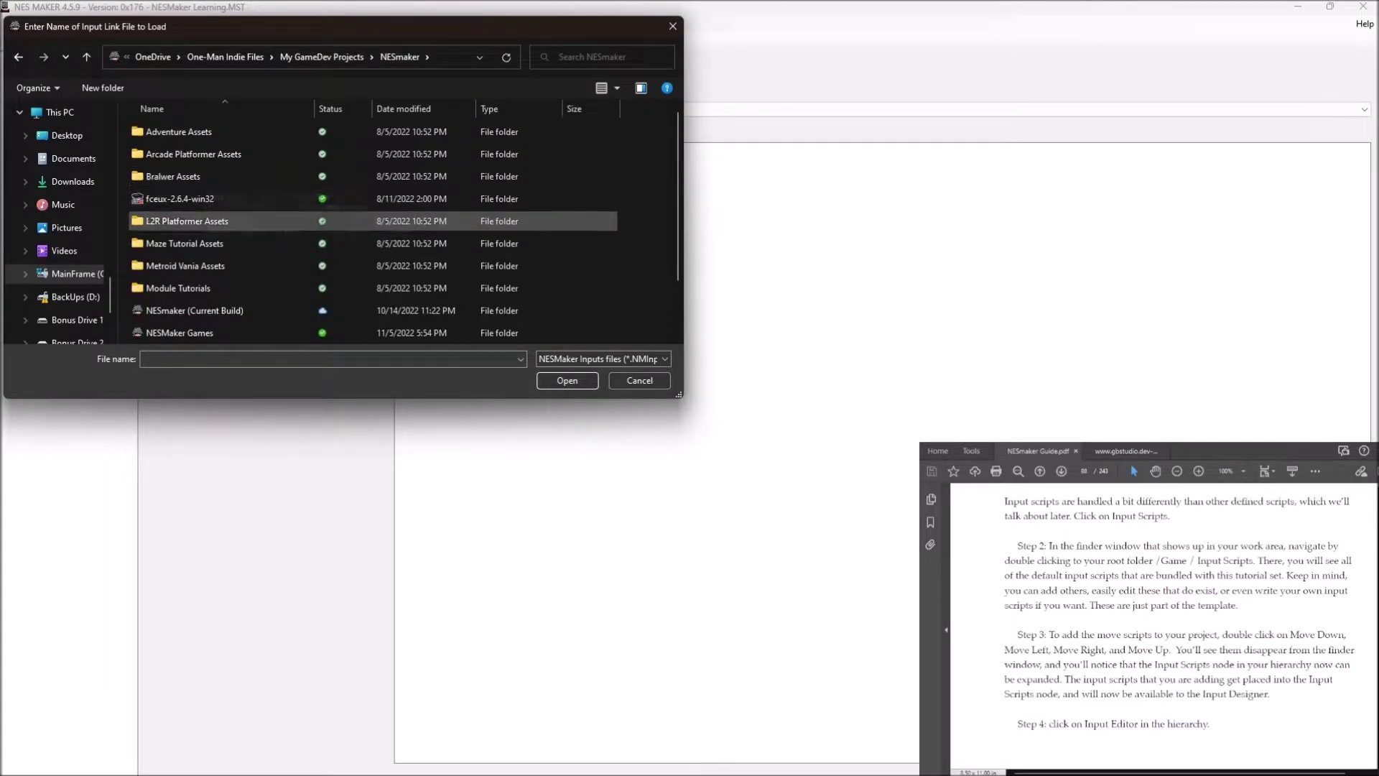
key(Down)
key(Down)
key(Down)
key(Down)
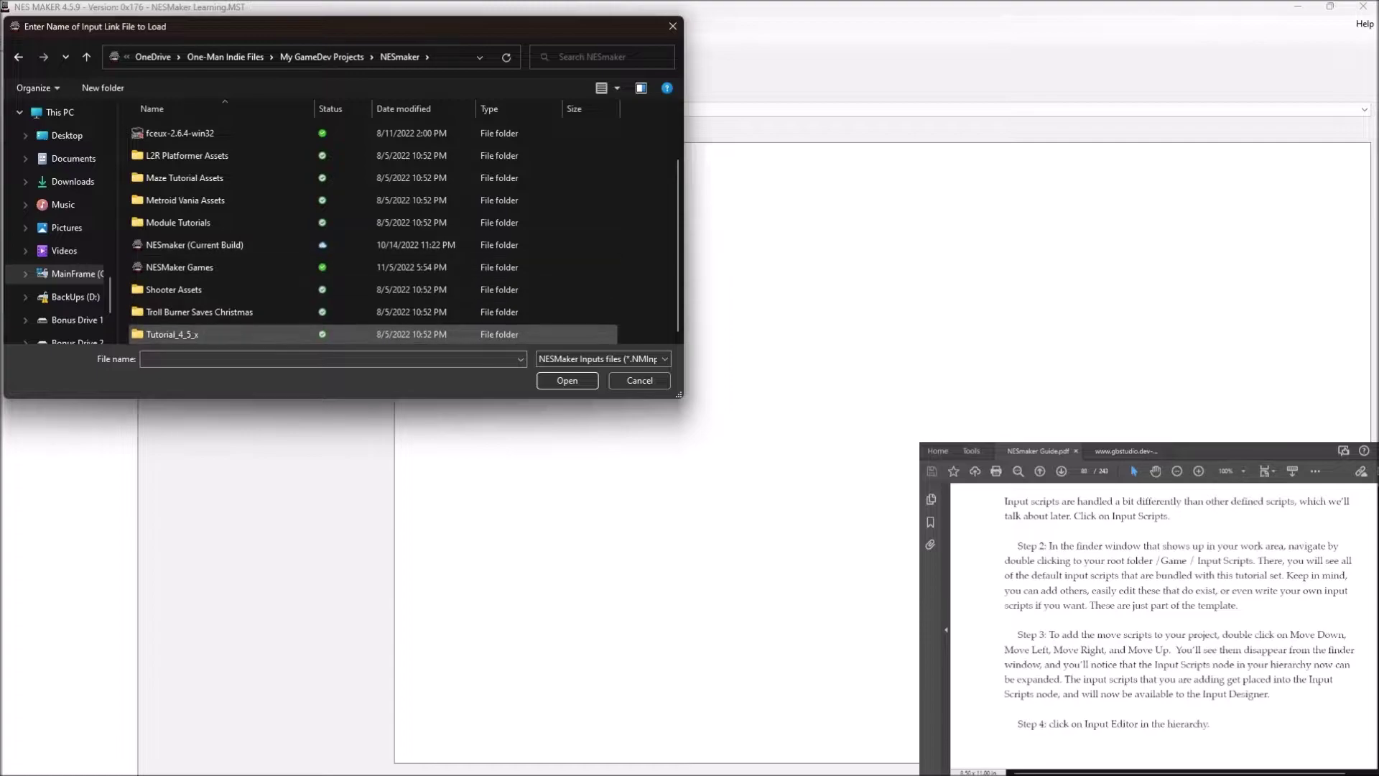
click(672, 26)
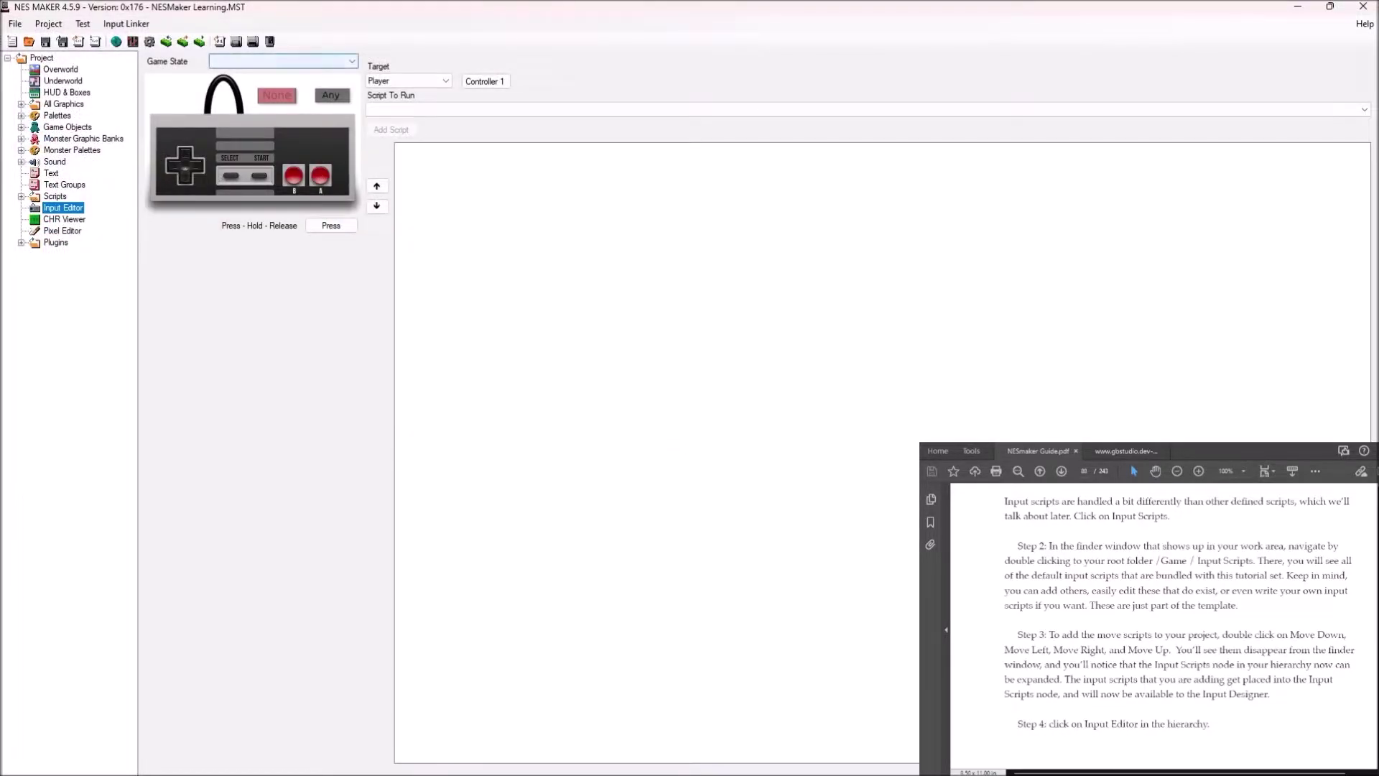
Choose the Main Game state and the Player target in the Input Editor and check which scripts can be run.
click(284, 61)
click(284, 61)
click(284, 61)
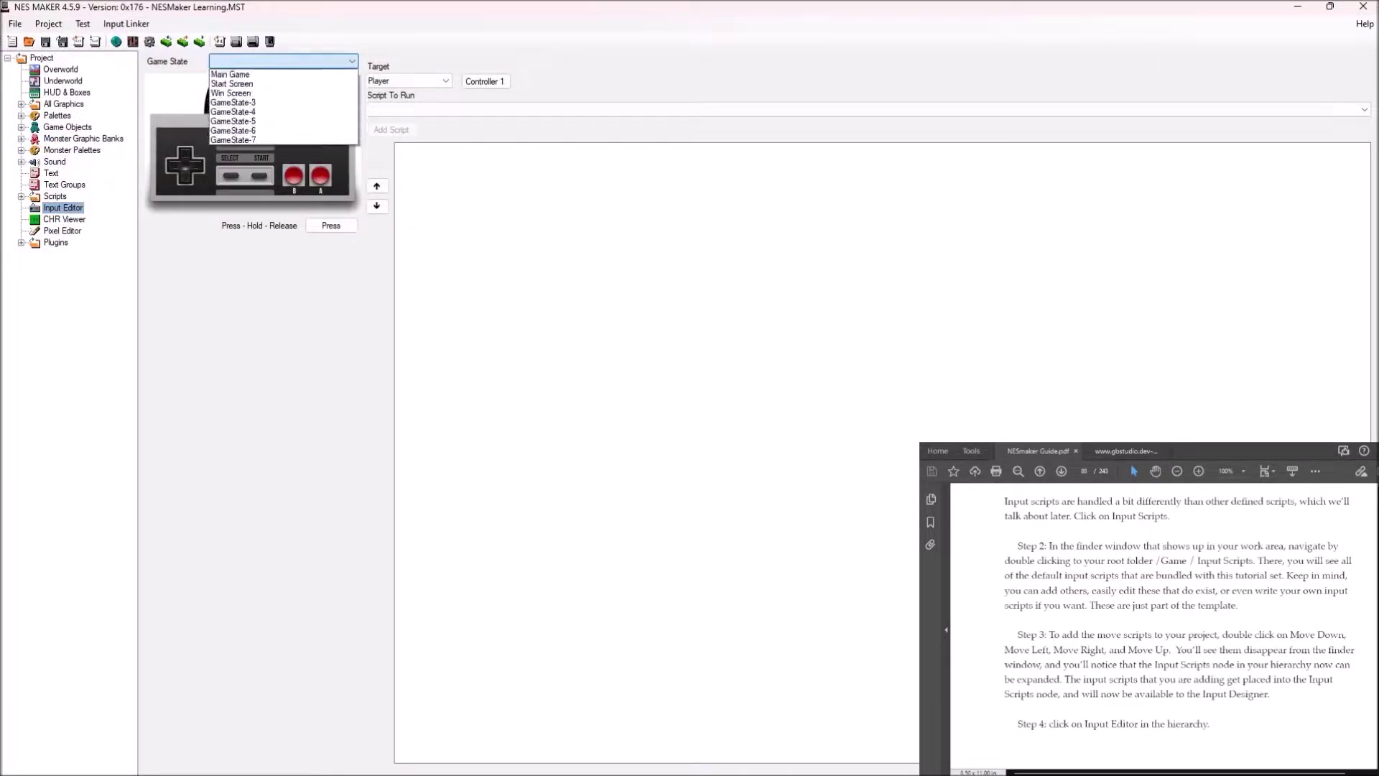
click(237, 74)
click(284, 61)
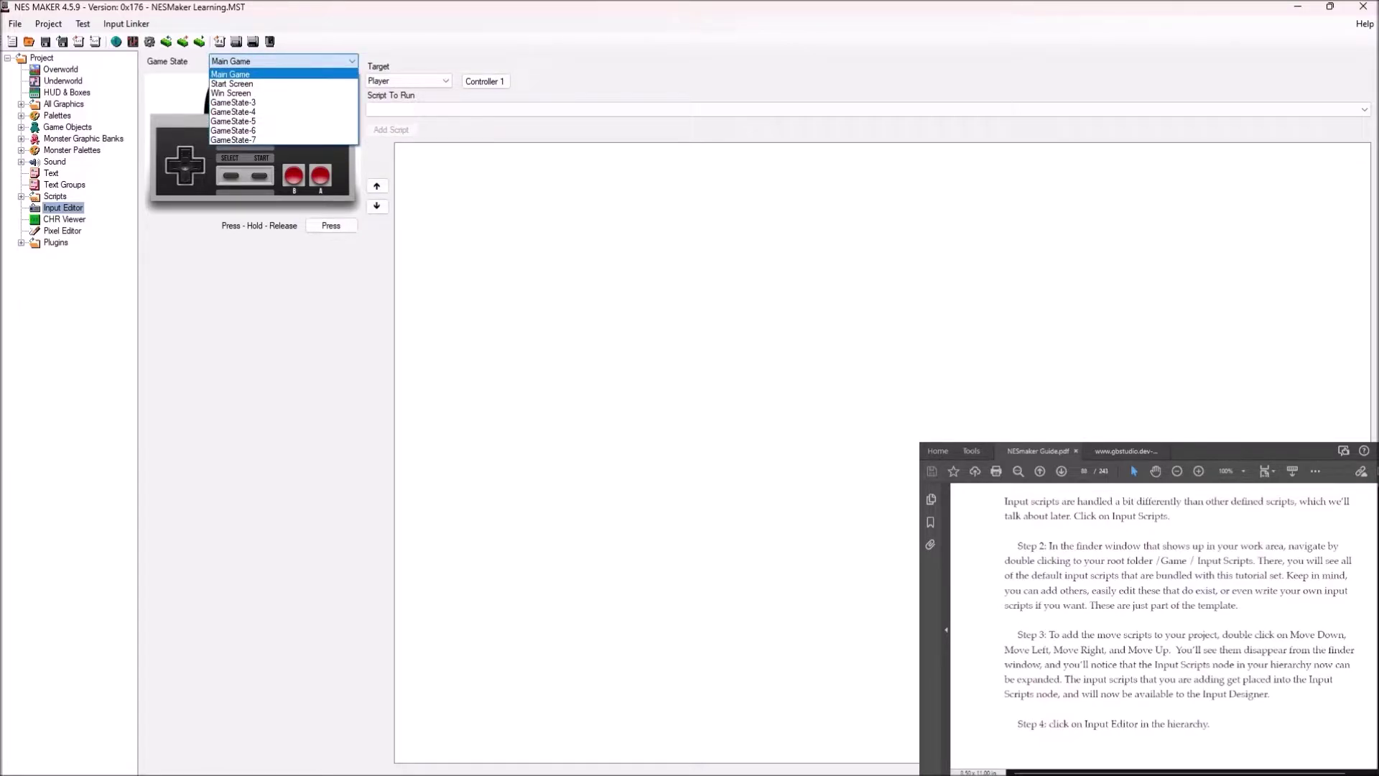
click(237, 74)
click(408, 81)
click(388, 92)
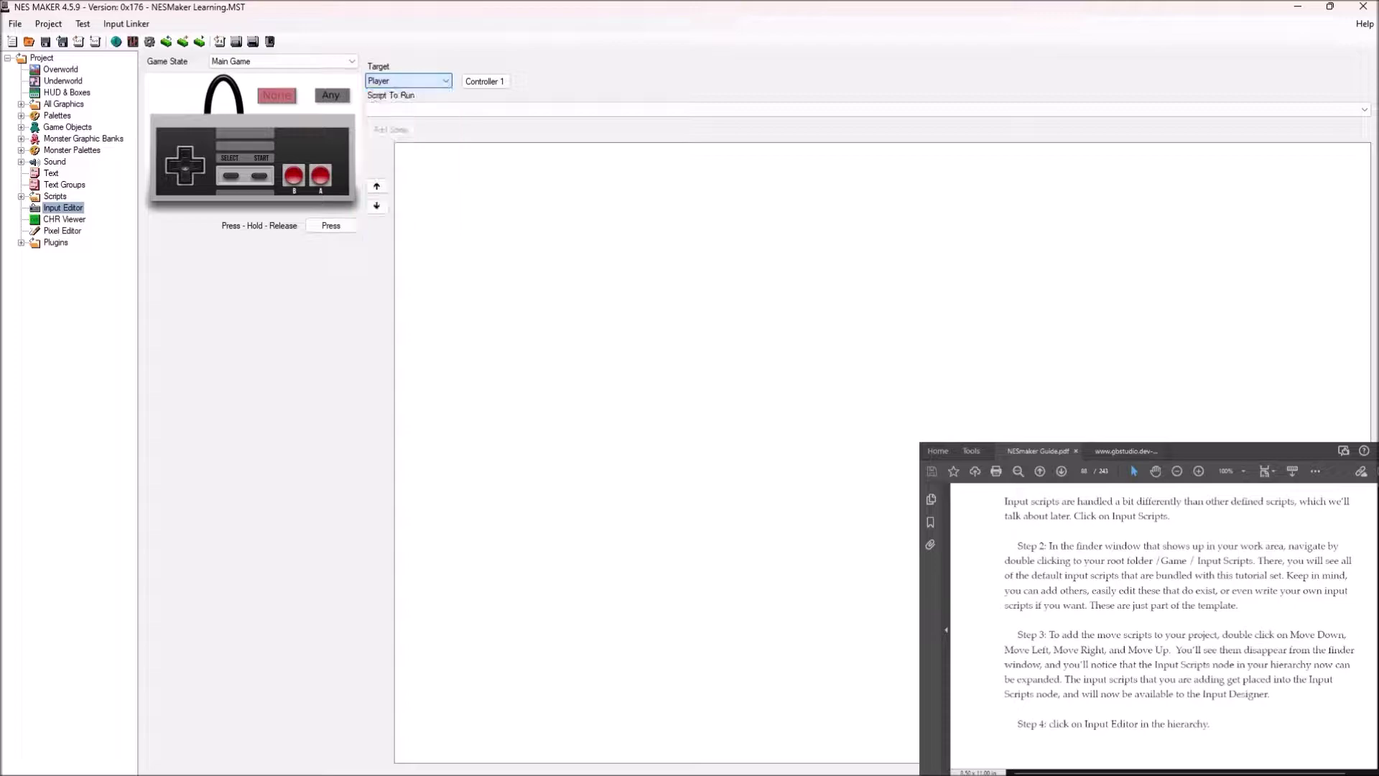
click(868, 109)
Expand the Scripts group, check the Input Scripts folder and return to the Input Editor.
click(54, 196)
click(21, 196)
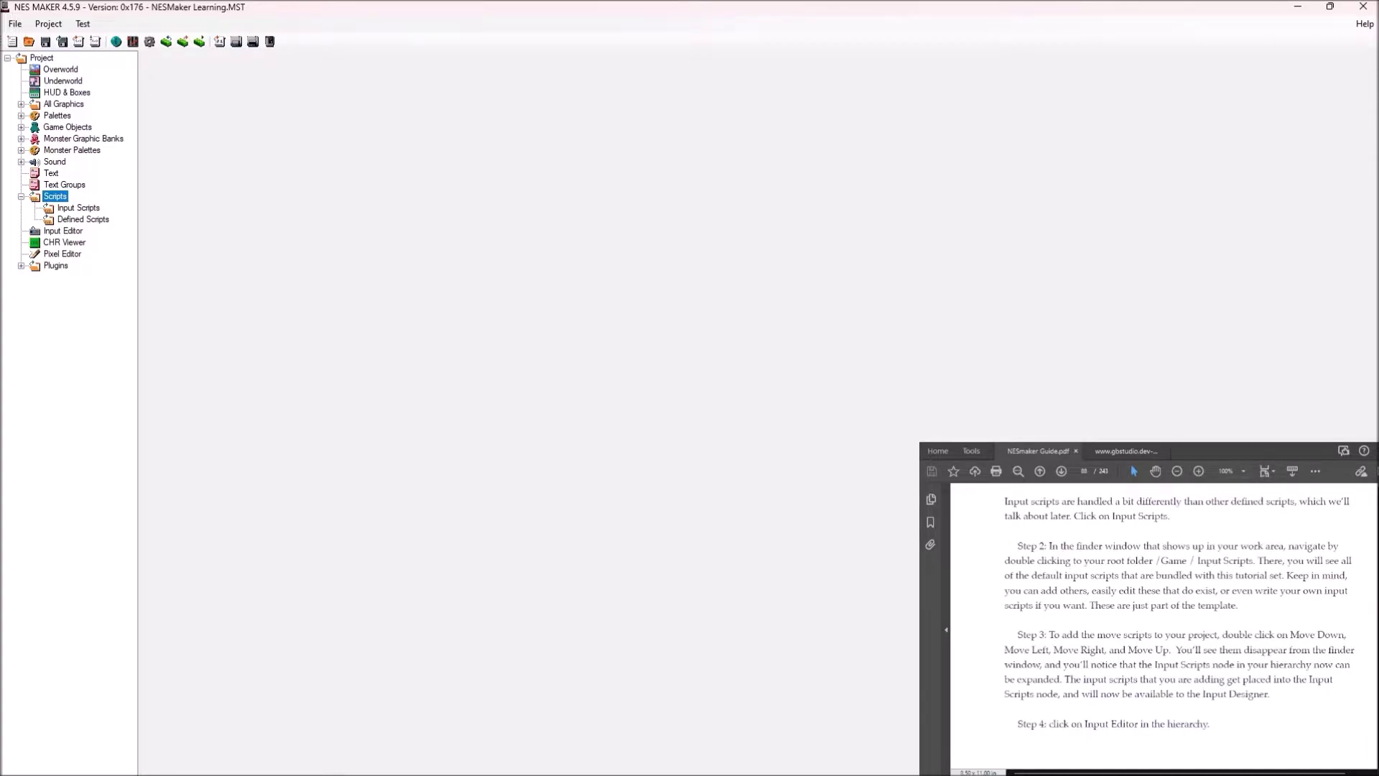
click(78, 207)
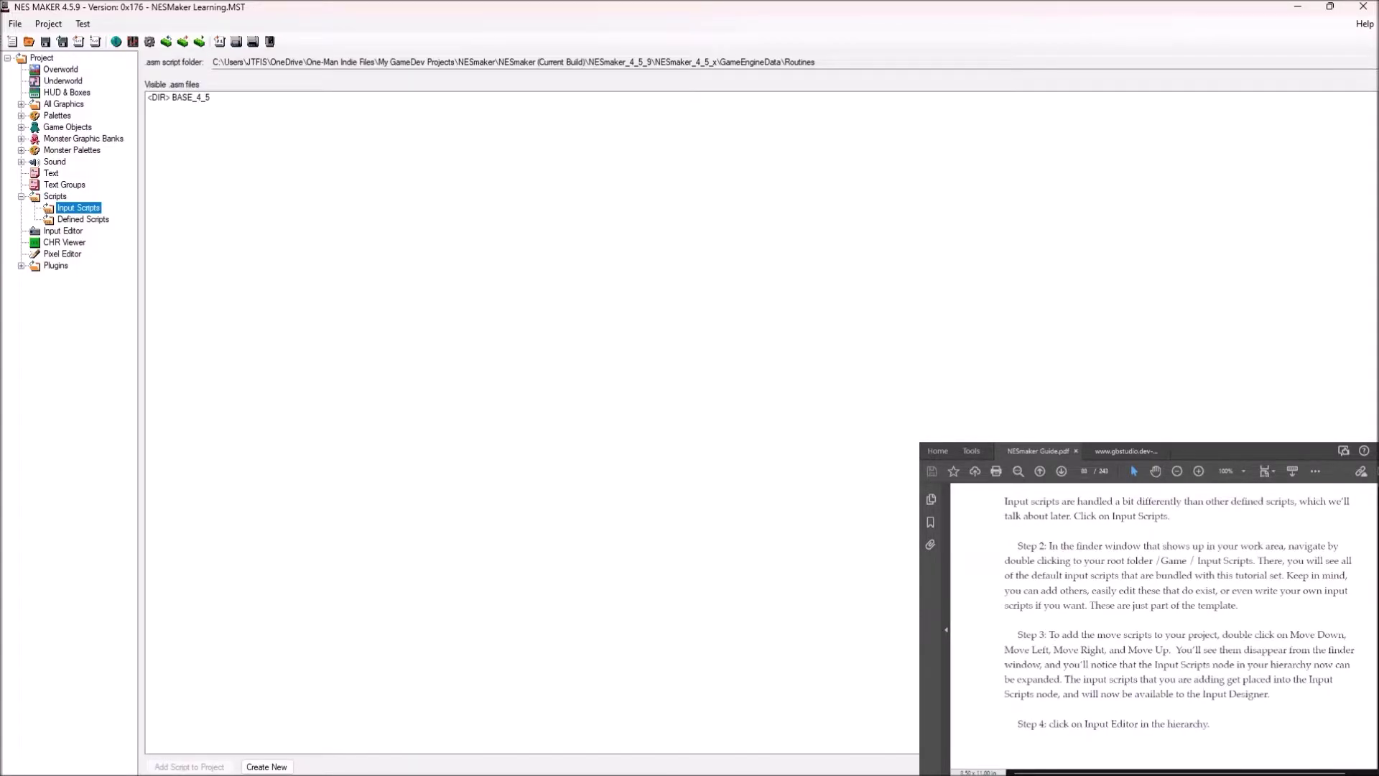
click(63, 230)
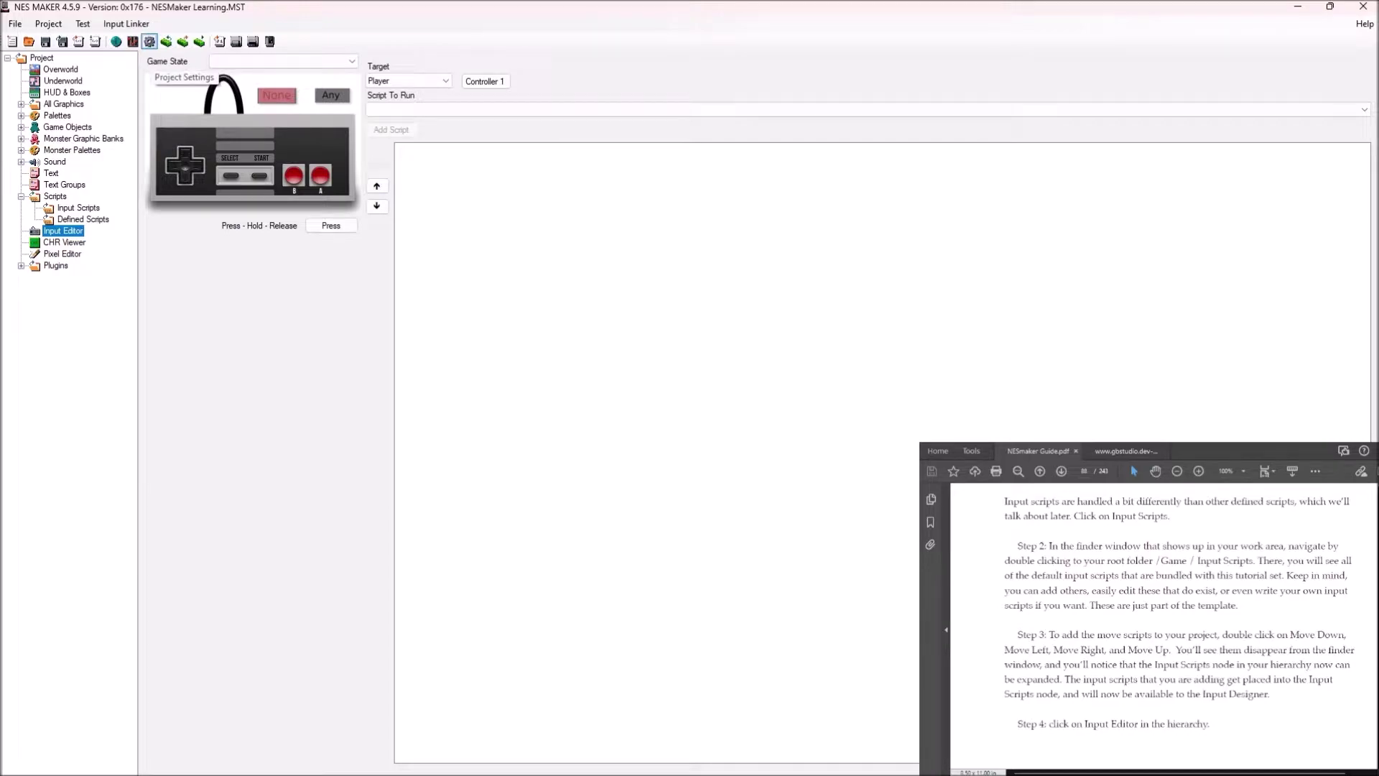
Look through the project labels, including Game Items, Action Types, GameStates and Relics, and close the project settings.
click(14, 24)
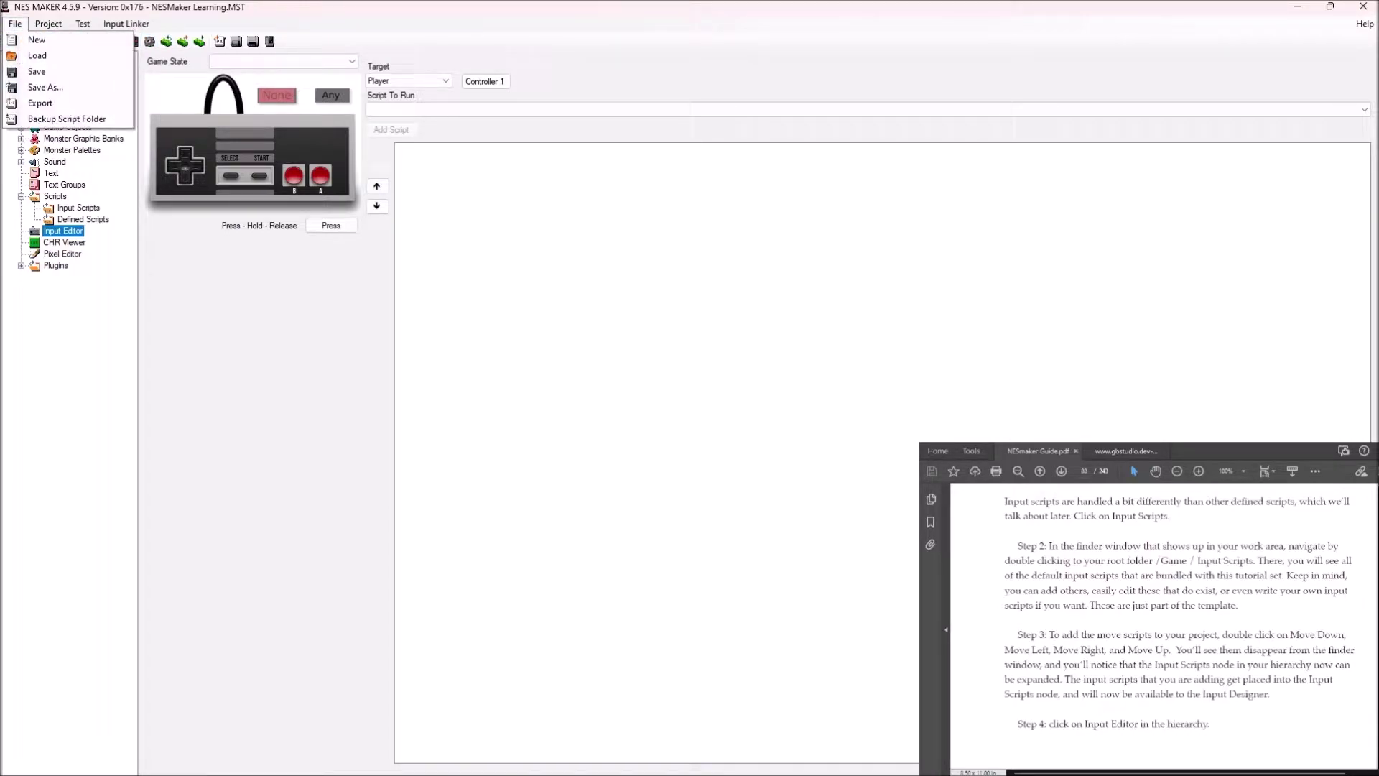
key(Right)
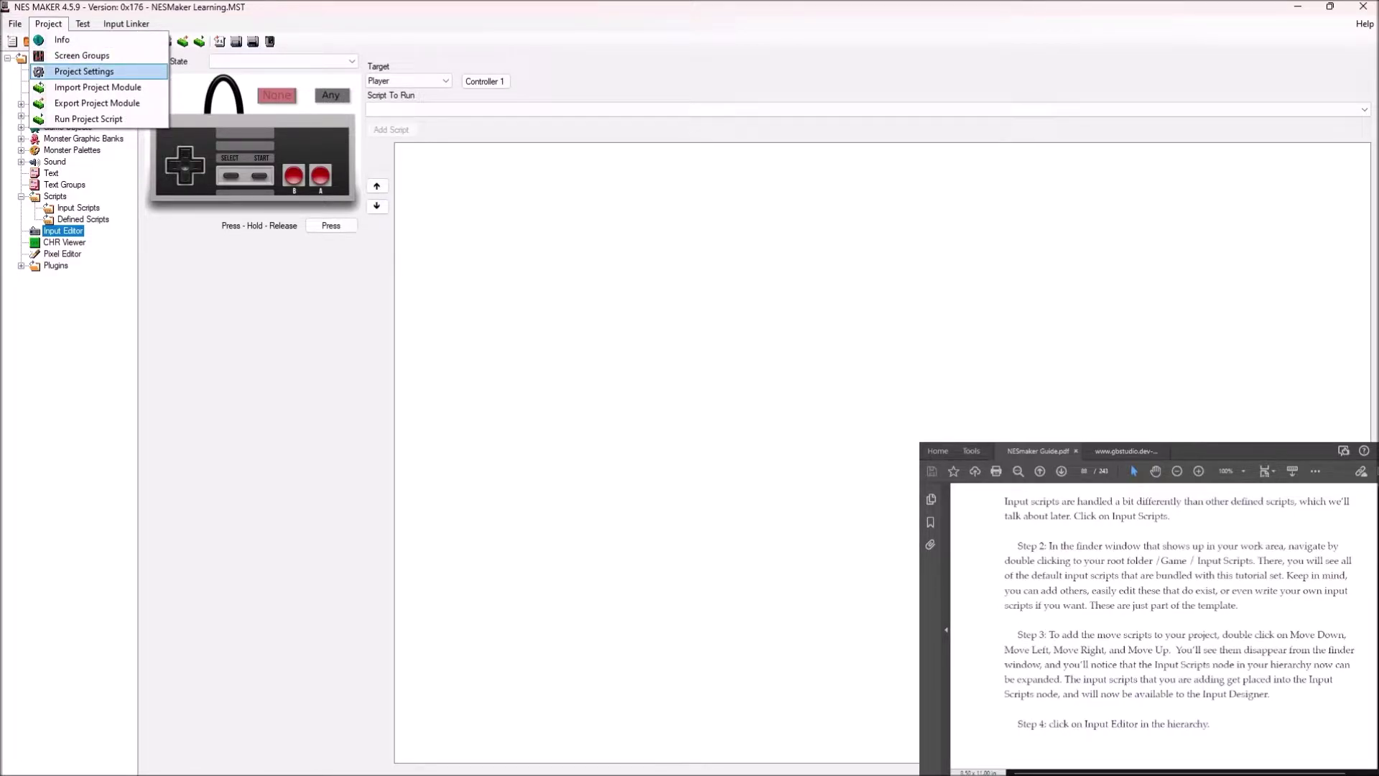
key(Return)
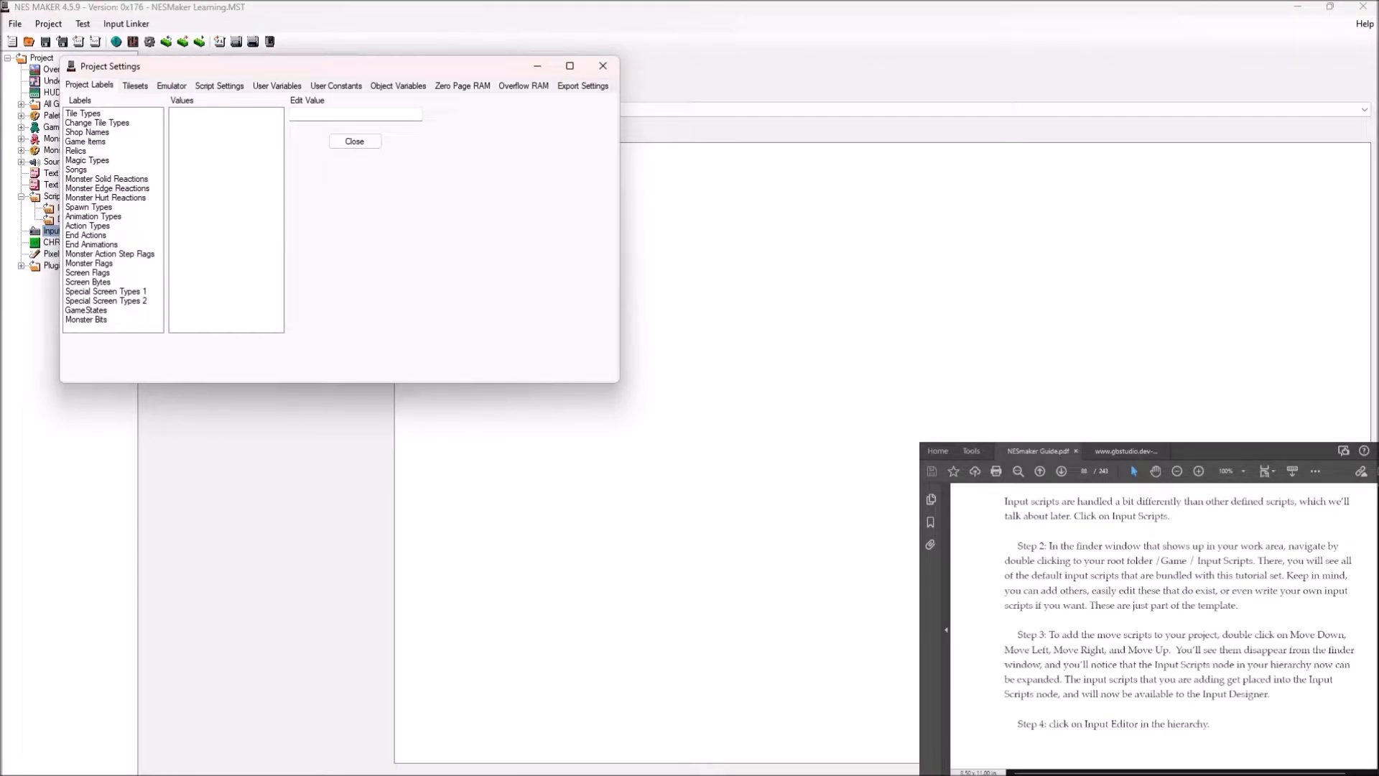
click(86, 141)
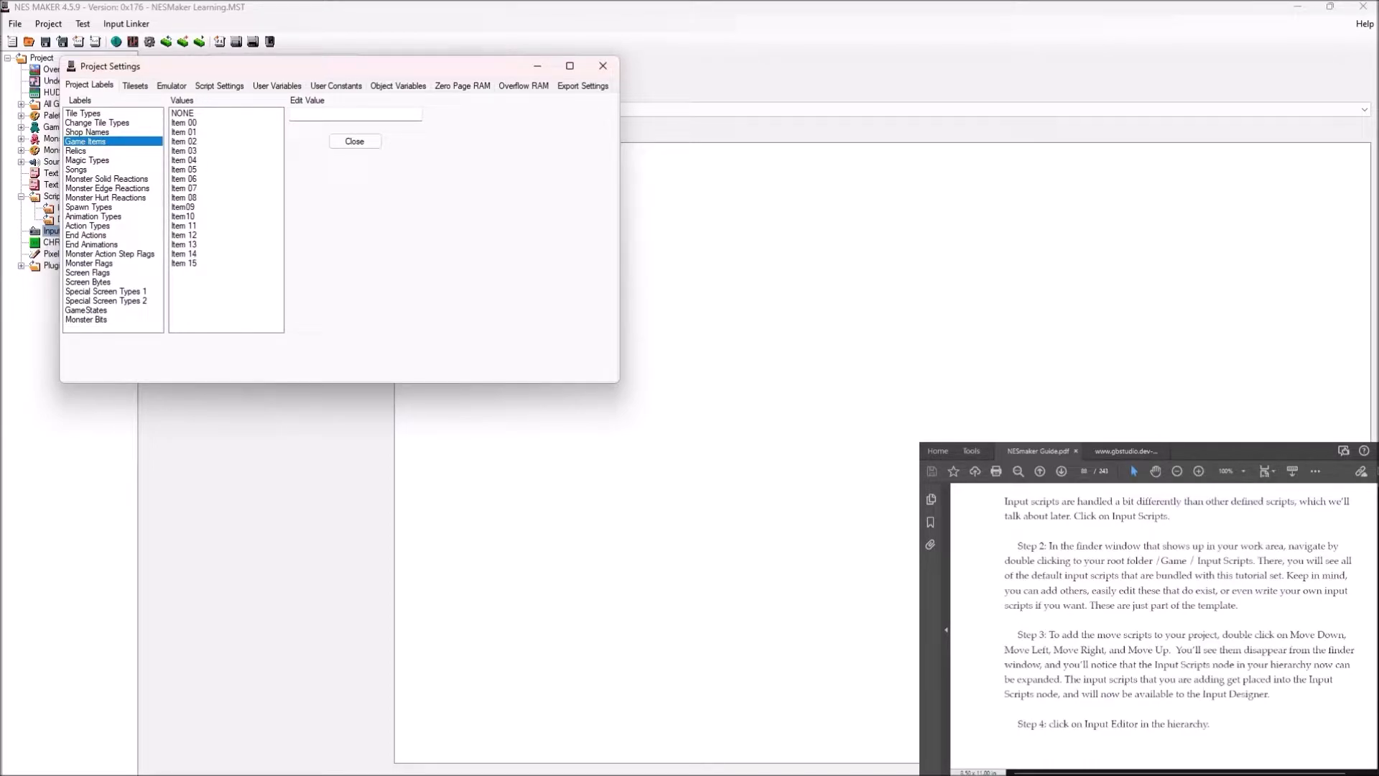
click(87, 225)
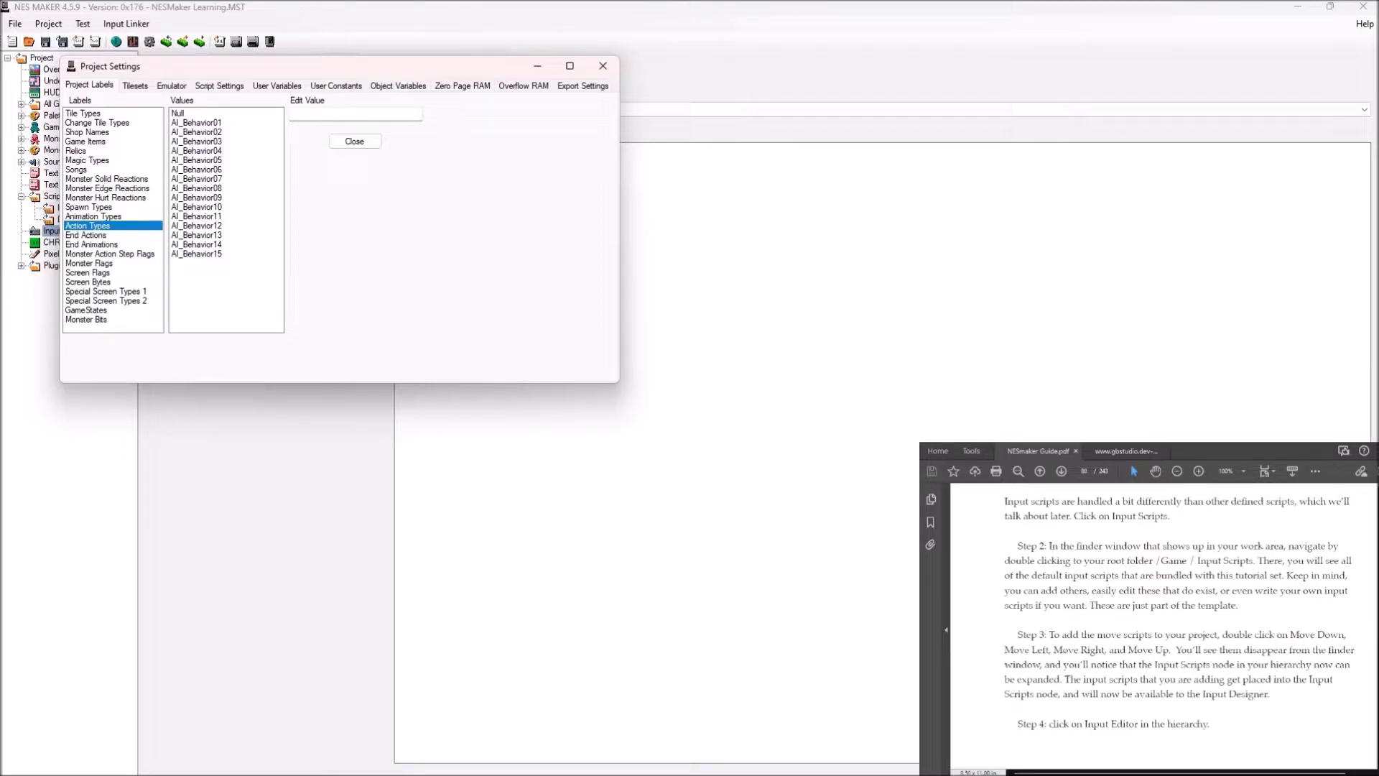
click(86, 310)
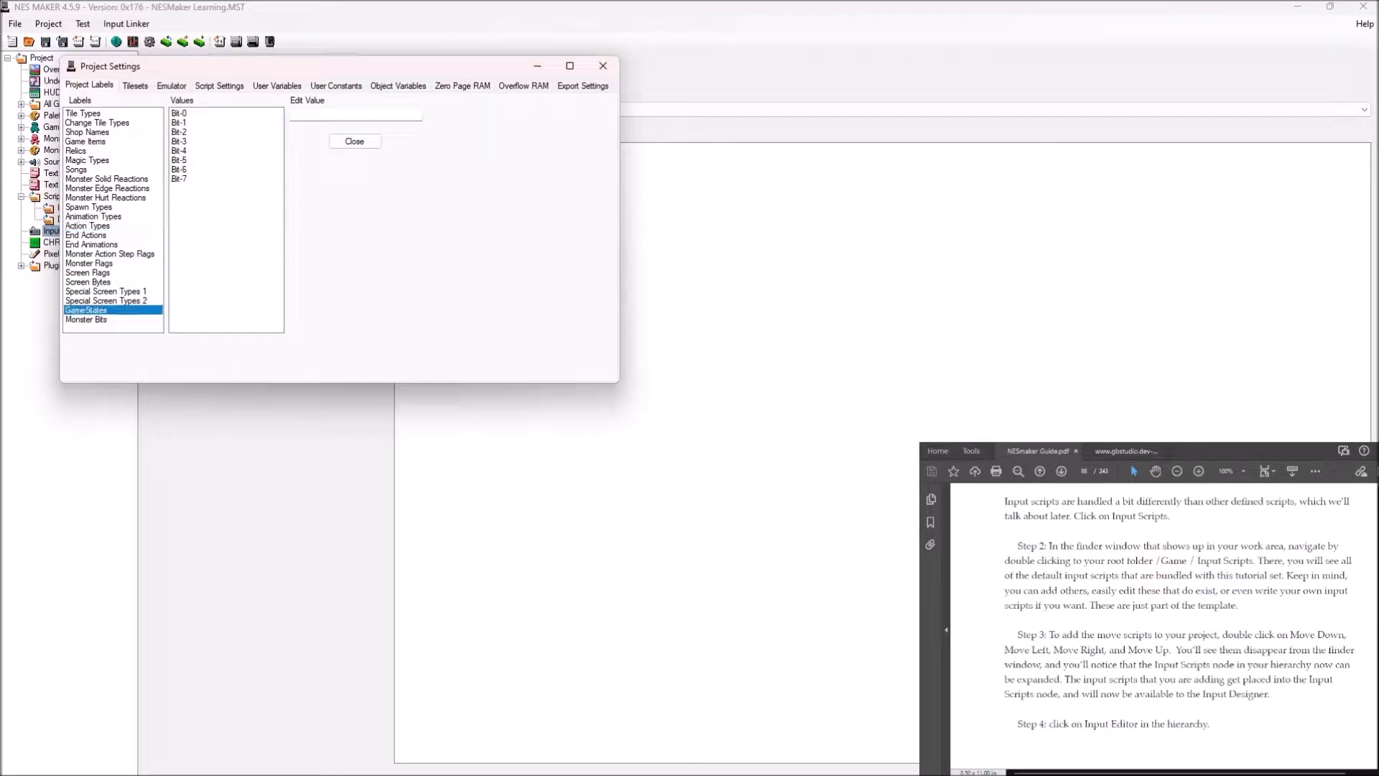
click(83, 113)
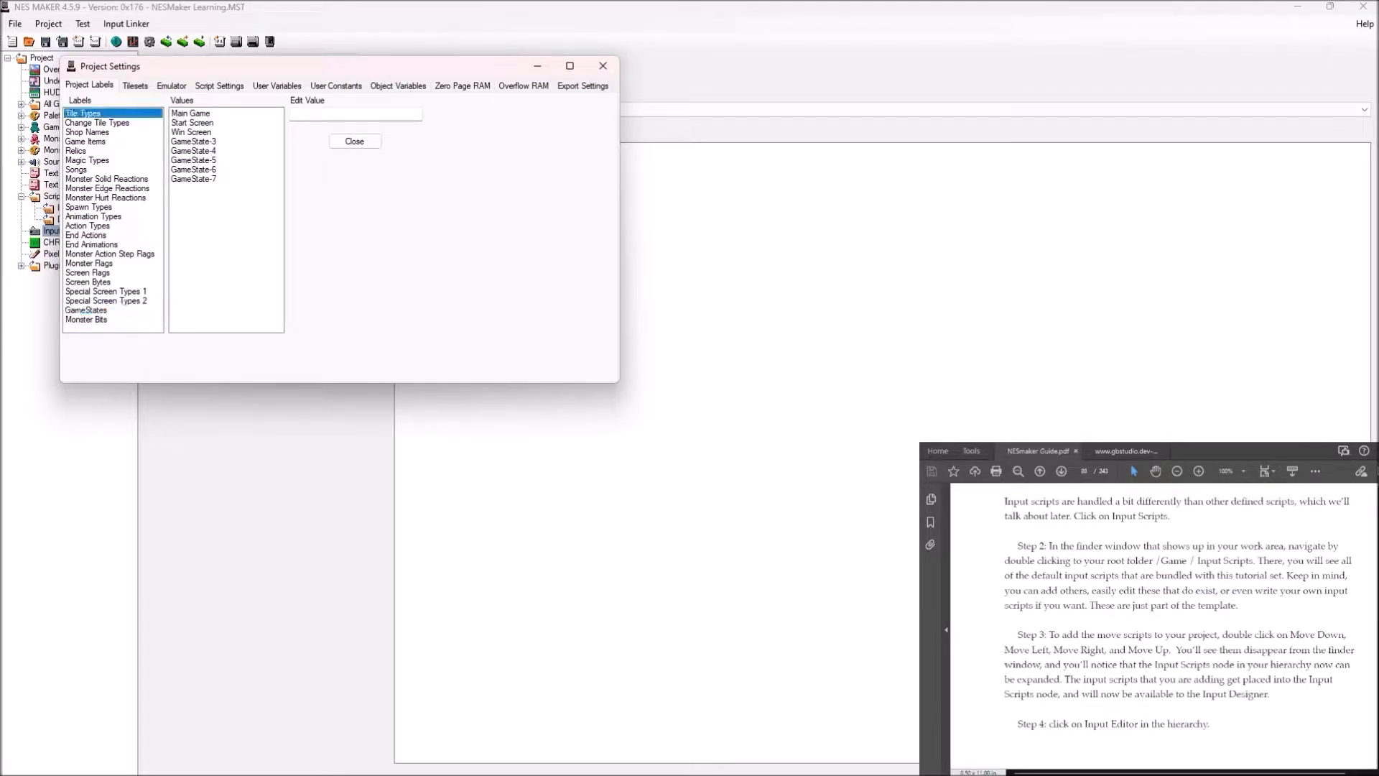
click(98, 123)
click(87, 132)
click(85, 142)
click(75, 151)
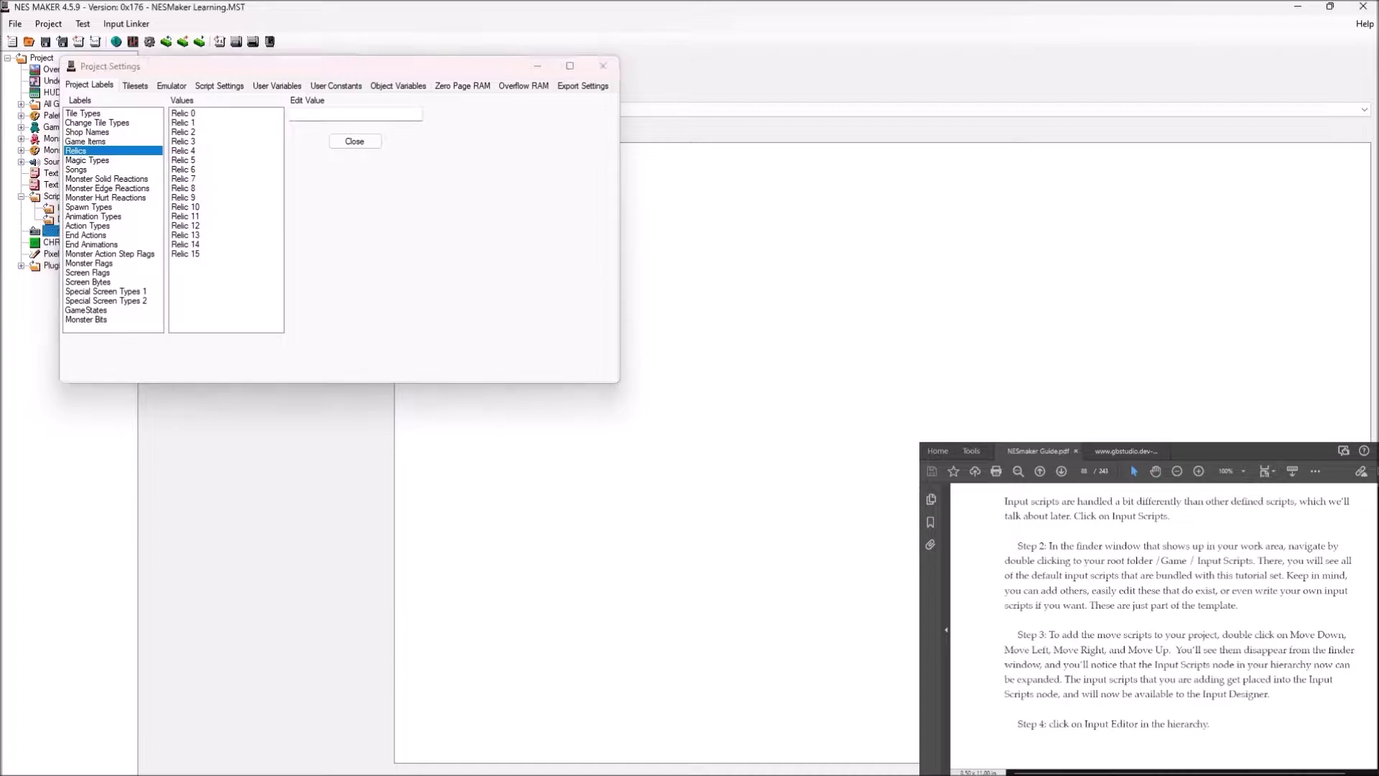
click(602, 65)
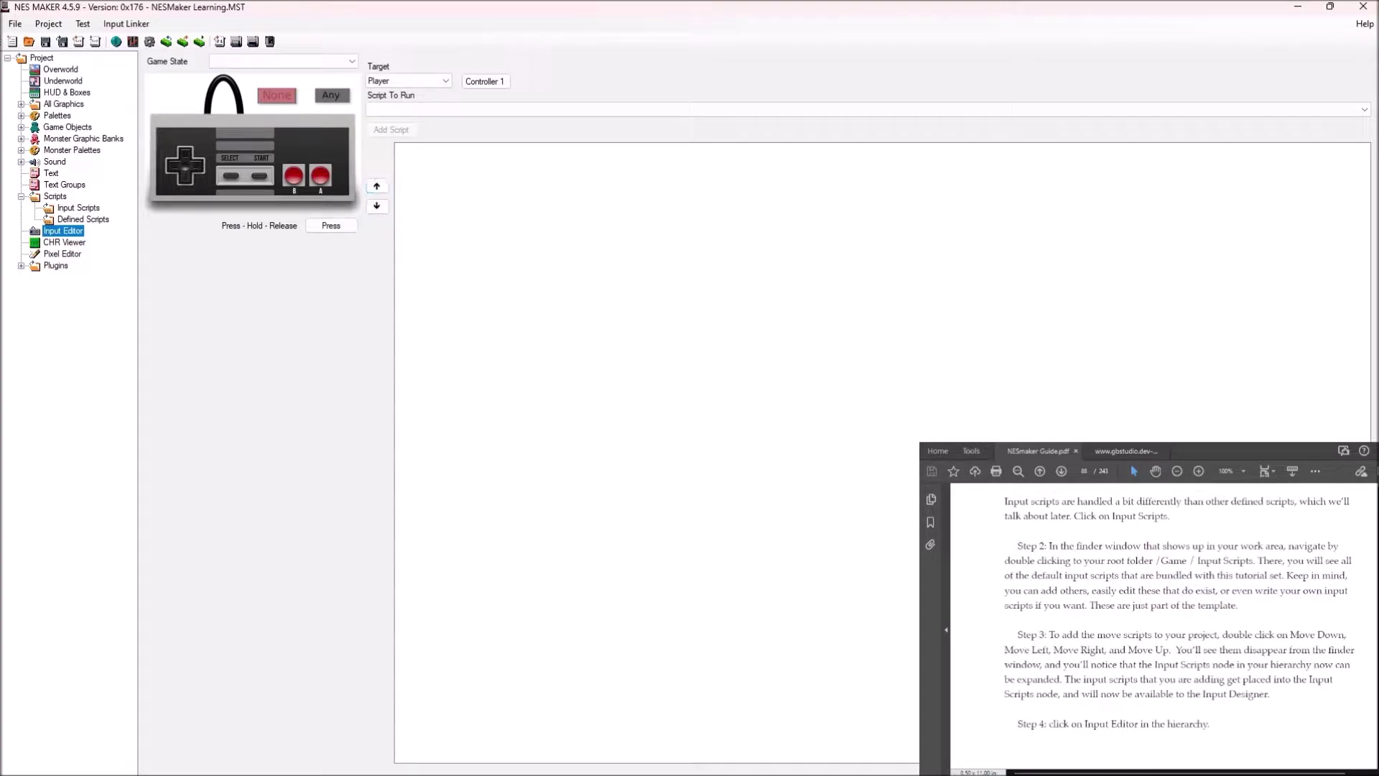
Check the Input Editor's scripts to run against the contents of the Input Scripts folder.
click(862, 109)
click(63, 231)
click(78, 207)
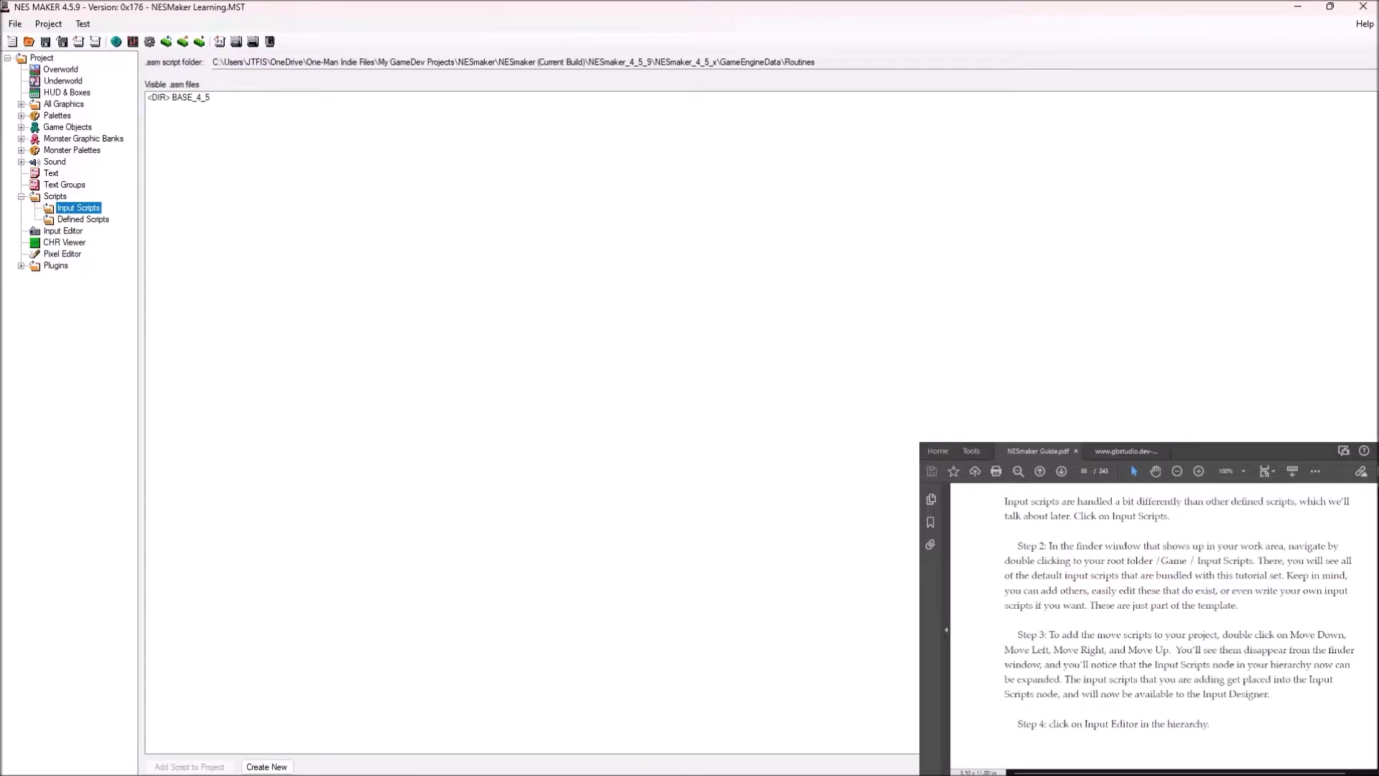
click(63, 231)
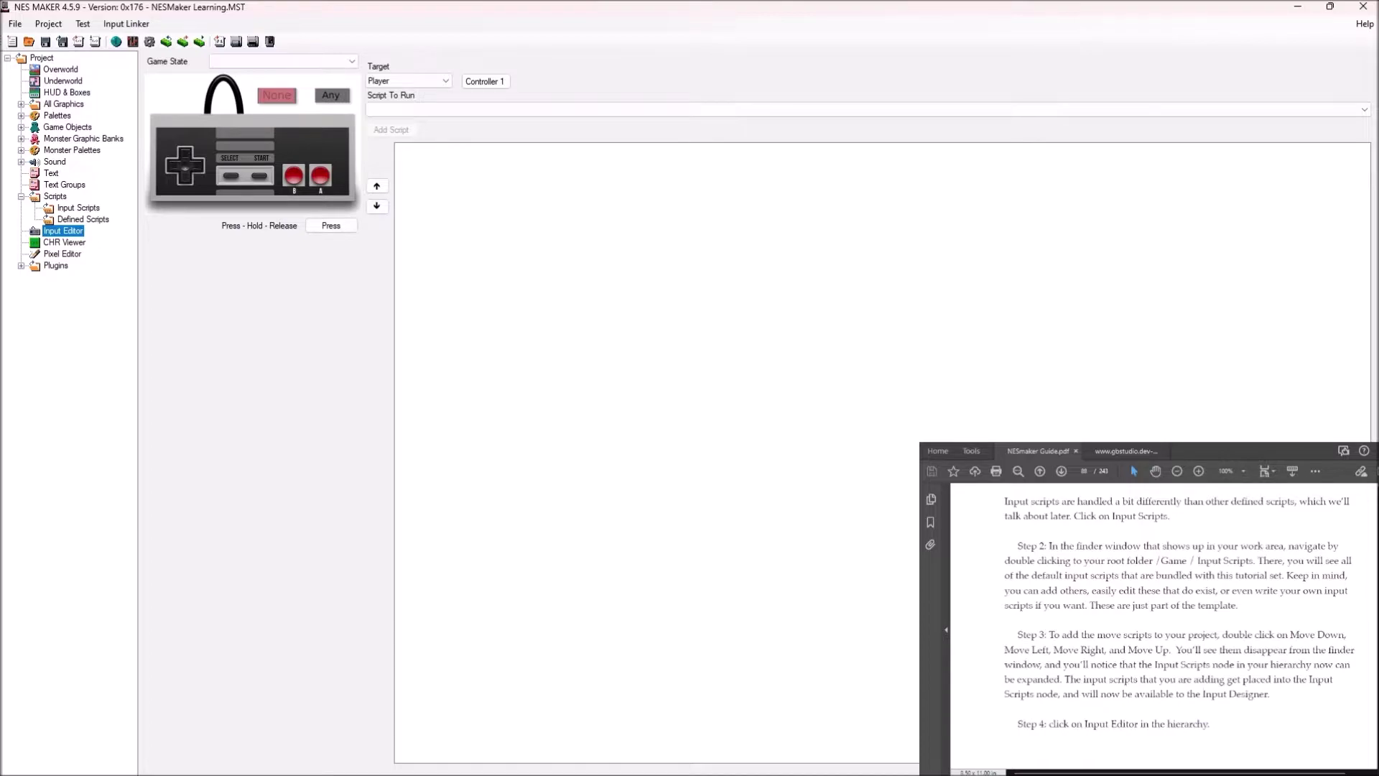
Browse the Input Scripts files to the BASE_4_5\Game\inputScripts folder.
click(78, 207)
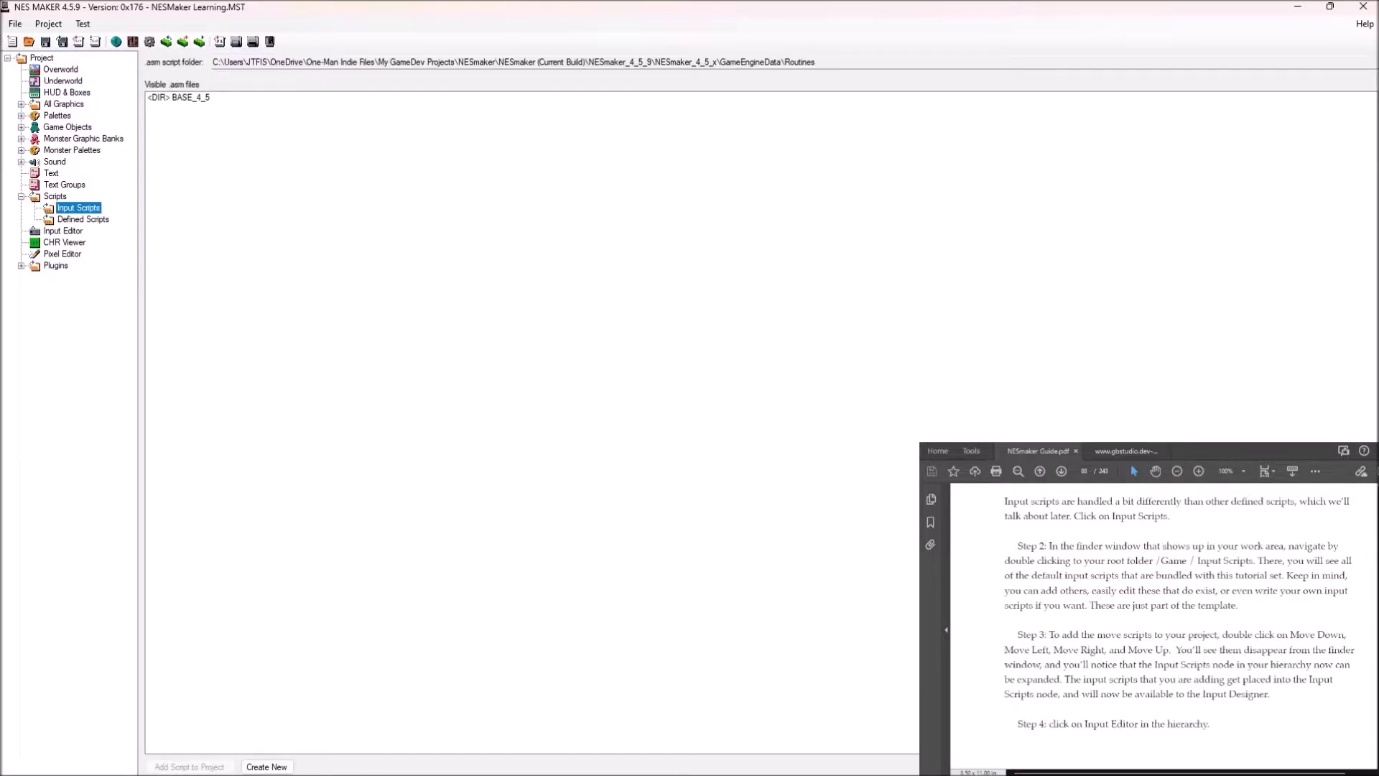
click(816, 62)
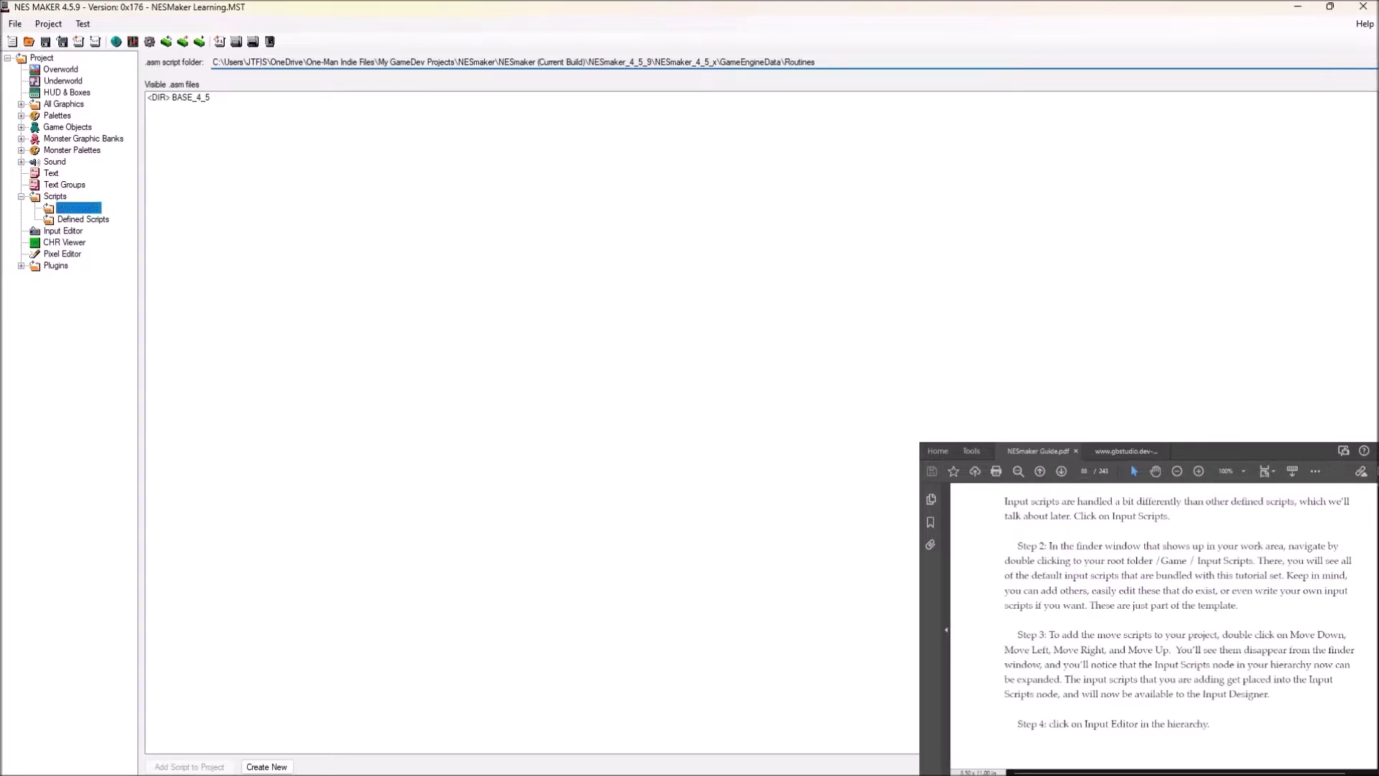
double_click(190, 97)
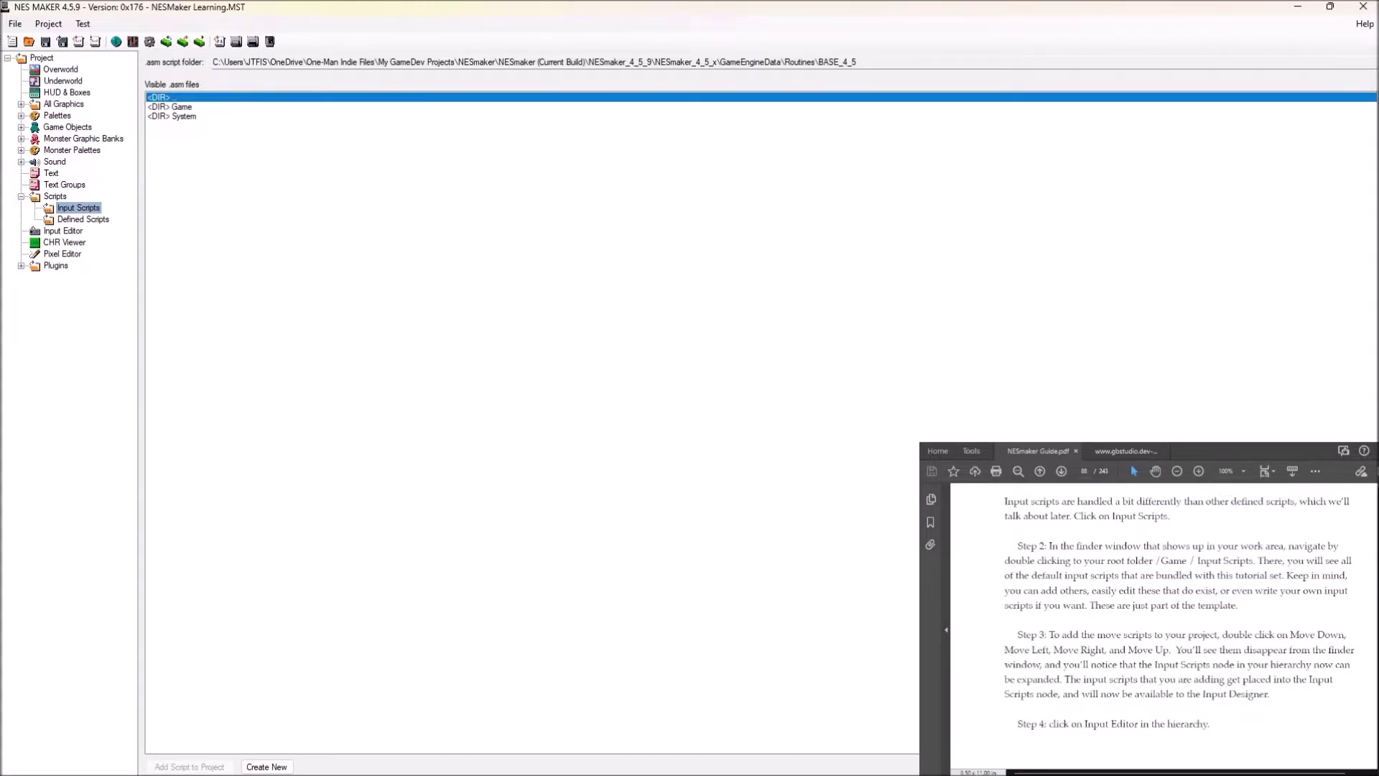
double_click(182, 106)
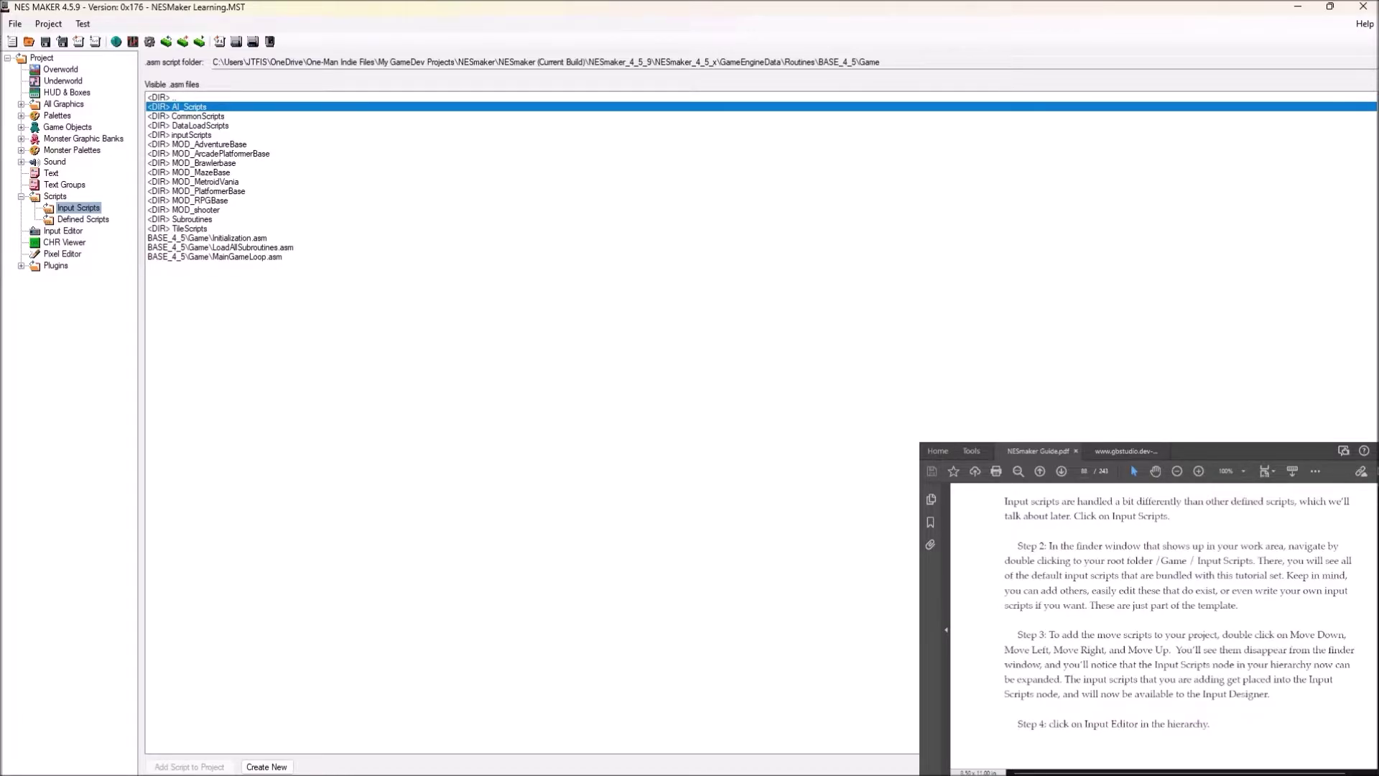
double_click(191, 135)
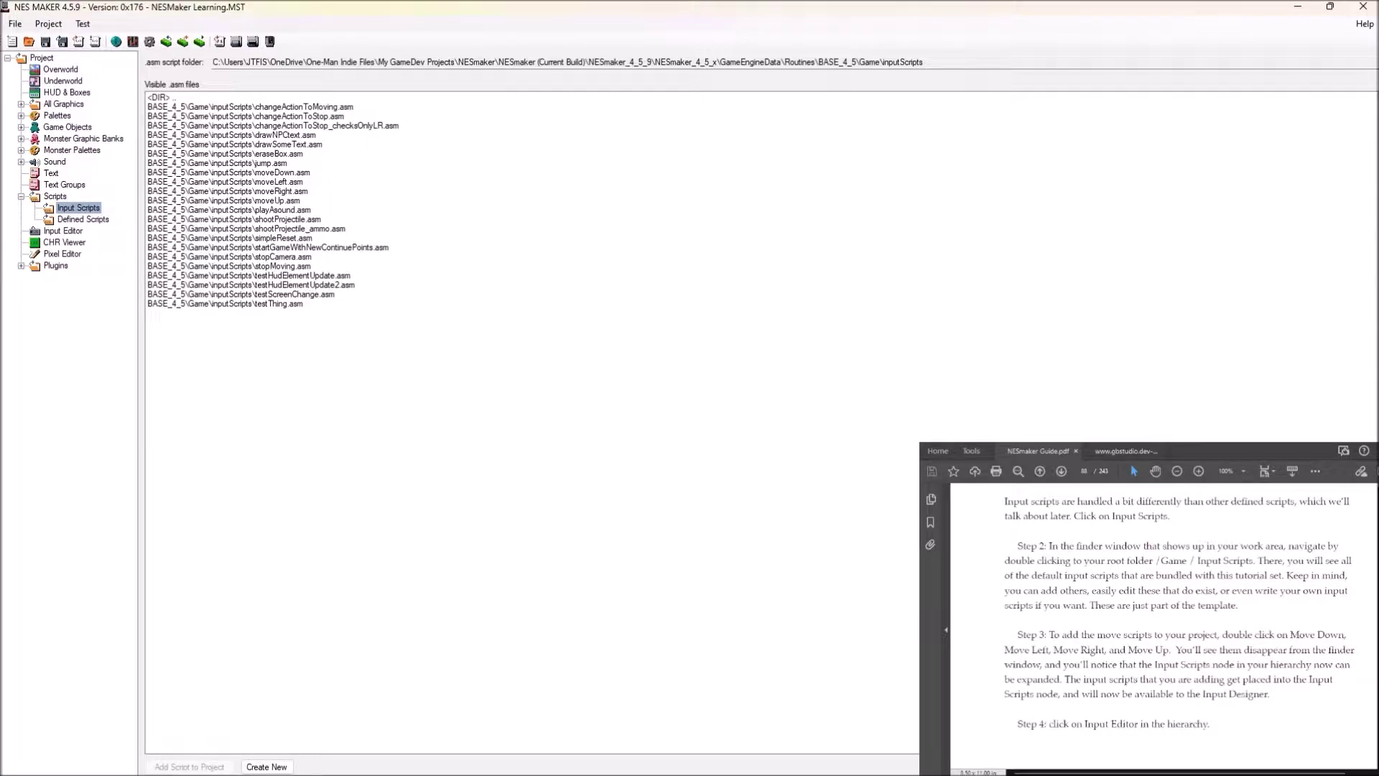
Add moveDown.asm, moveLeft.asm, moveRight.asm and moveUp.asm to the project and check them under Input Scripts in the hierarchy.
double_click(229, 173)
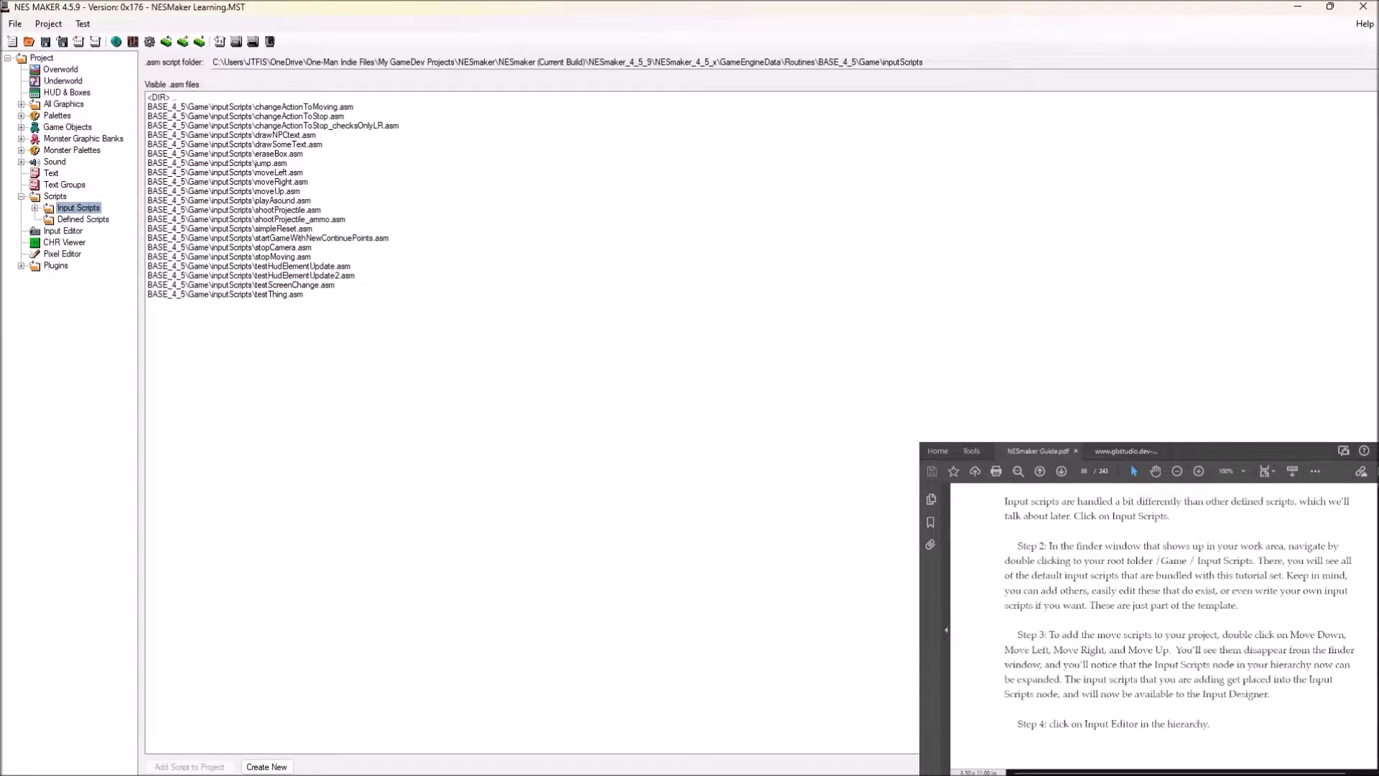
double_click(228, 172)
double_click(228, 172)
double_click(229, 173)
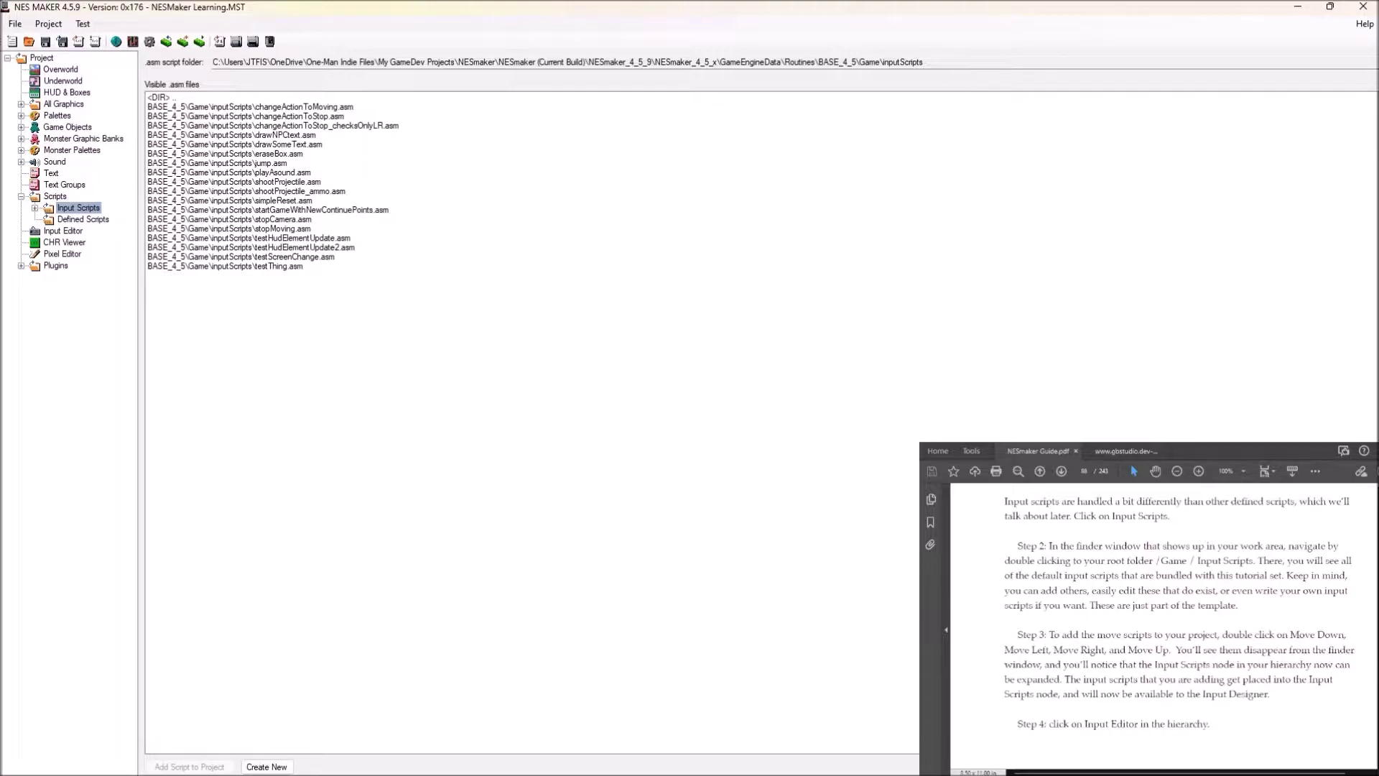
double_click(78, 207)
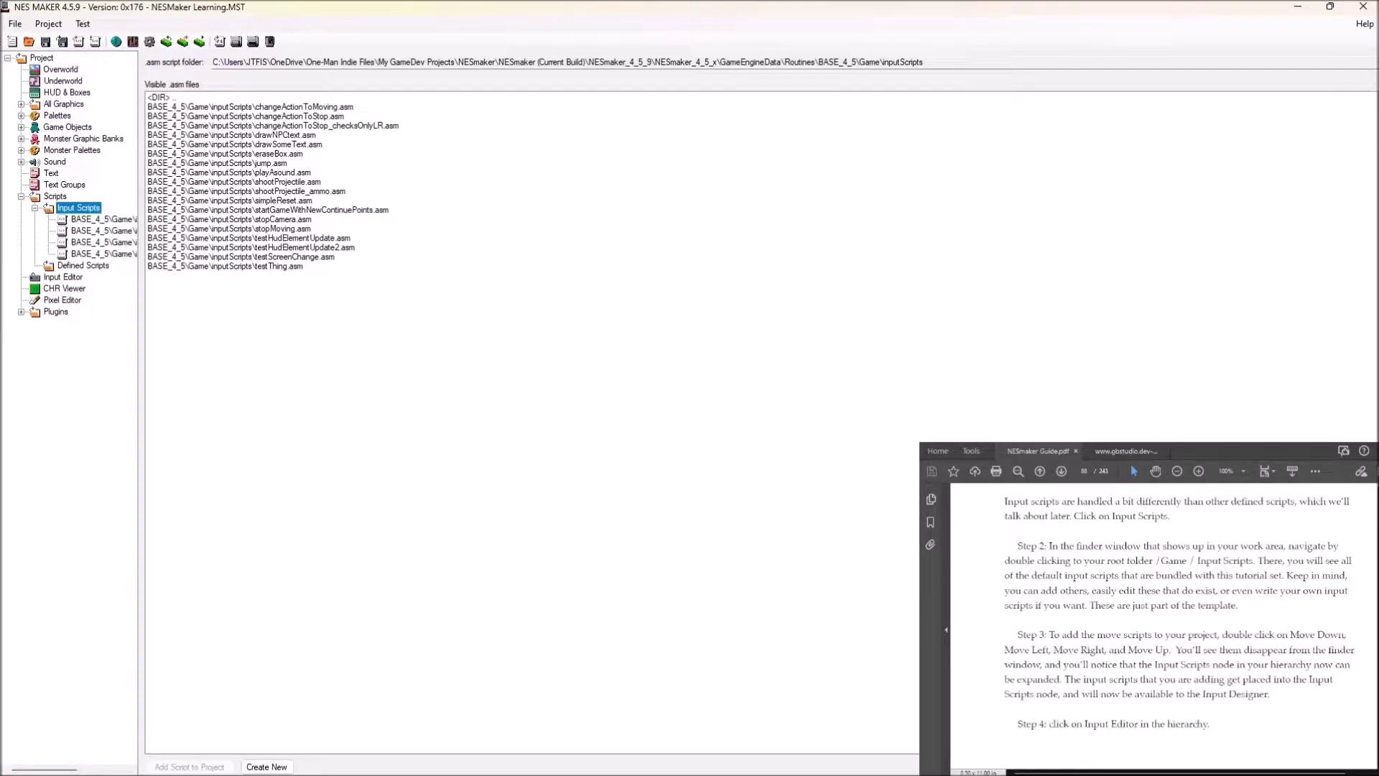
click(35, 208)
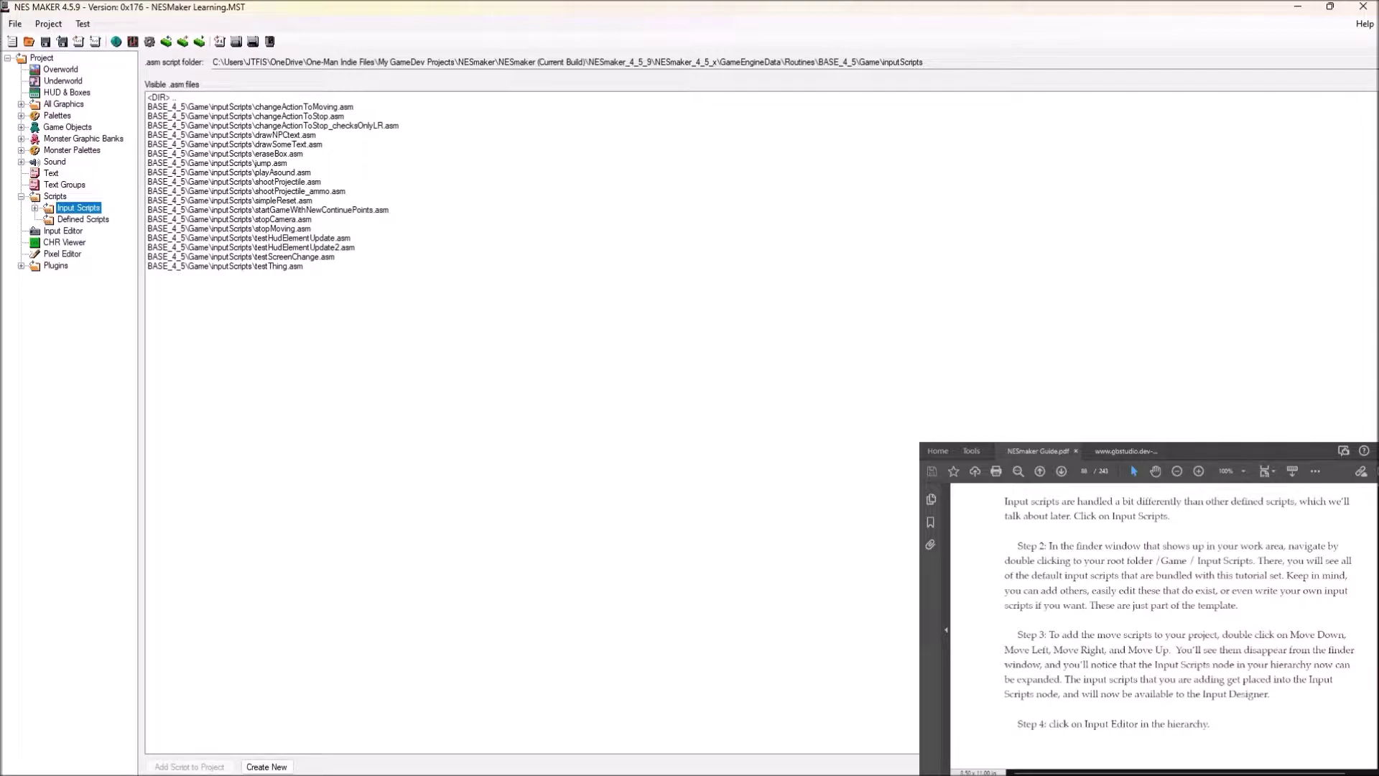
Open the Input Editor and read the guide's explanation of the game state, target, controller and button conditions an input needs.
scroll(1163, 611, down, 2)
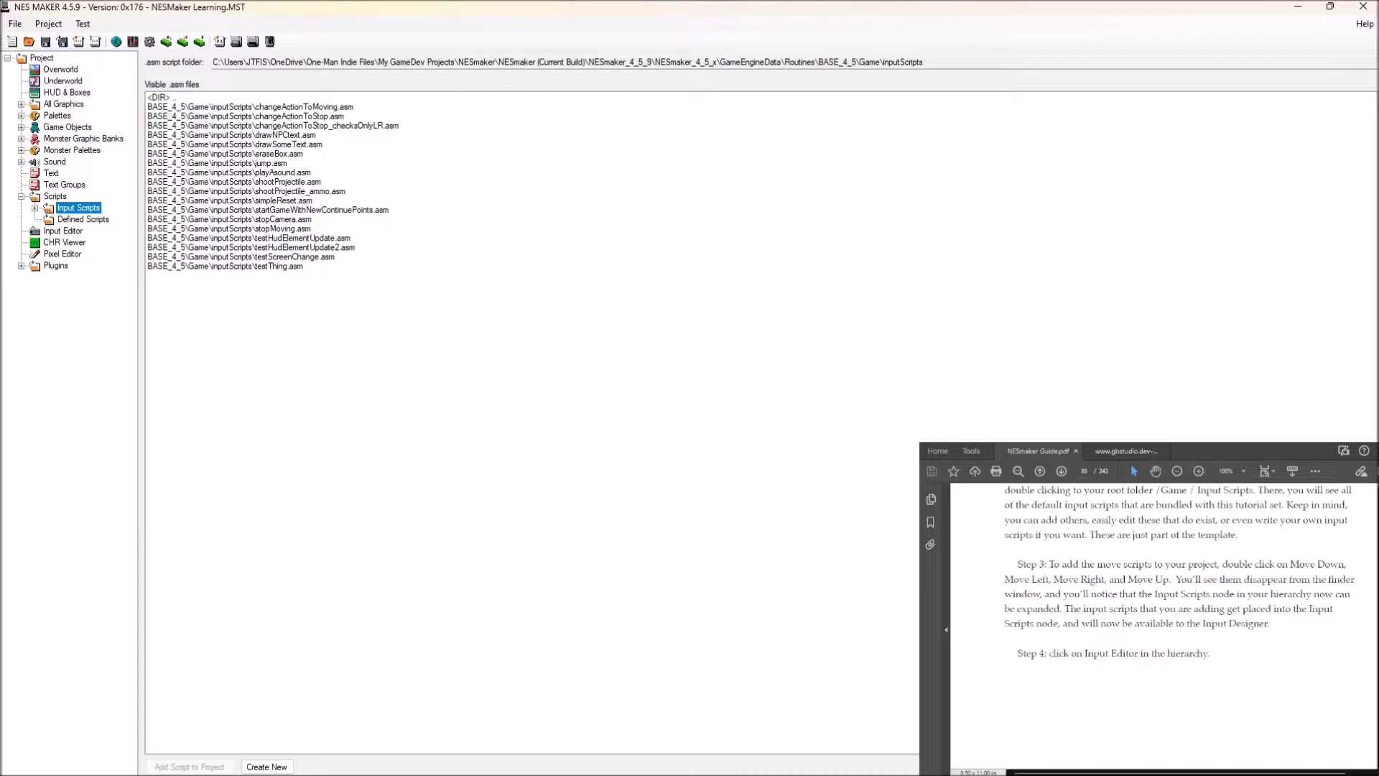
click(64, 231)
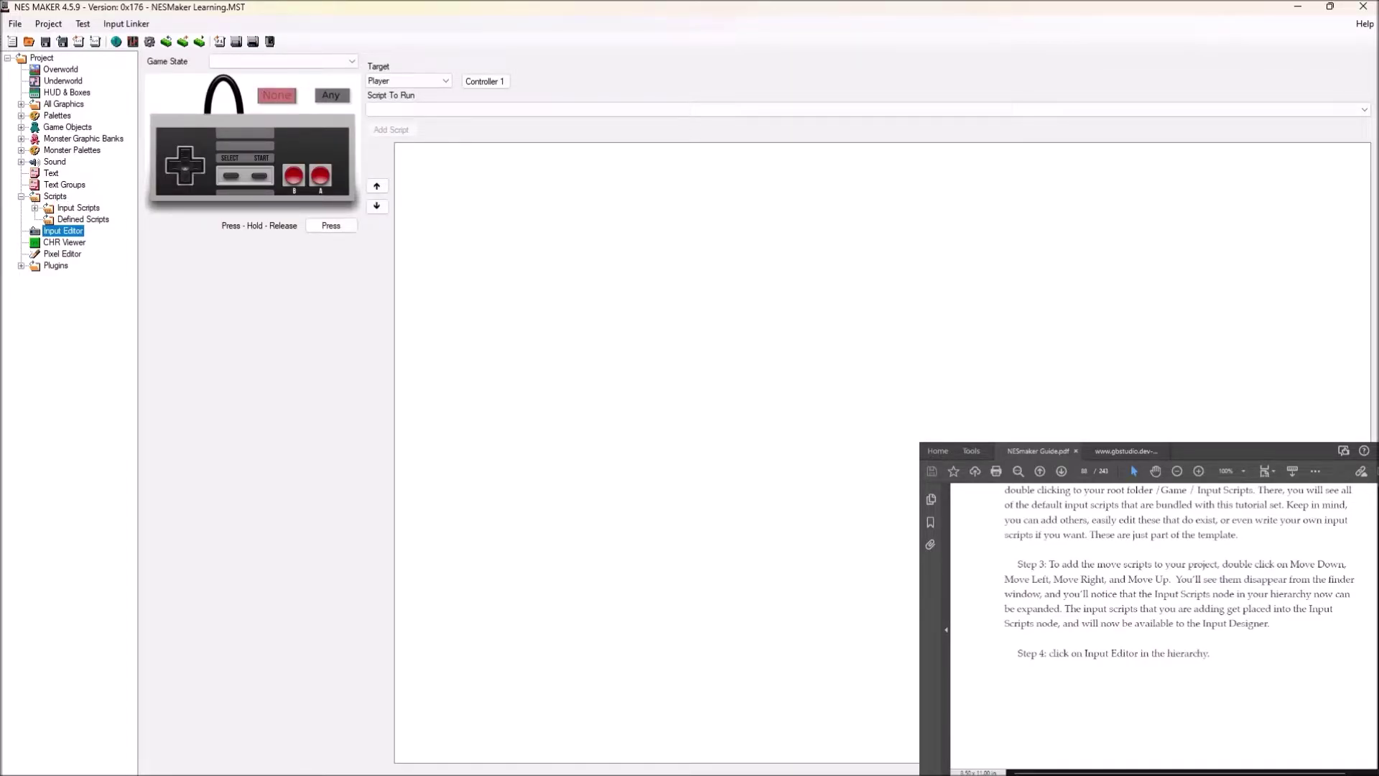
scroll(1163, 625, down, 5)
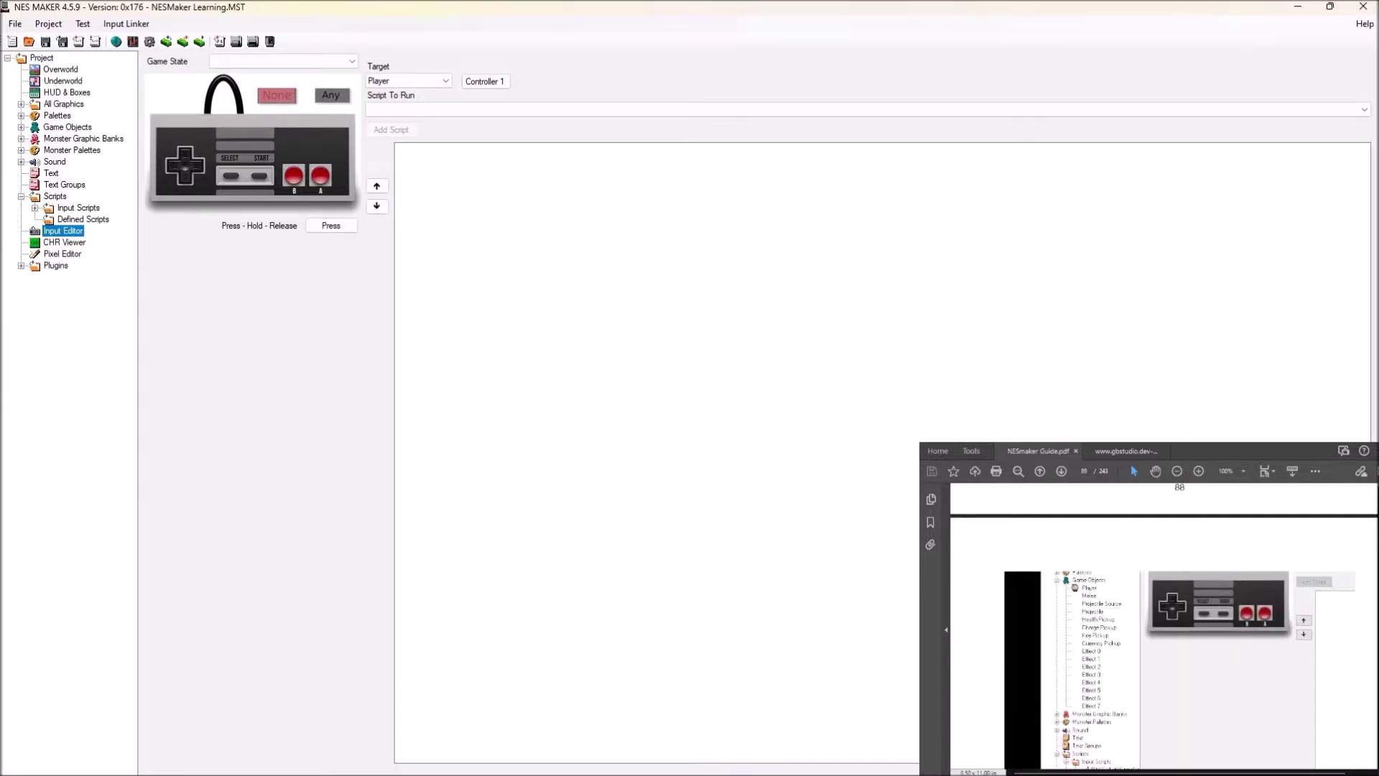
scroll(1163, 625, down, 6)
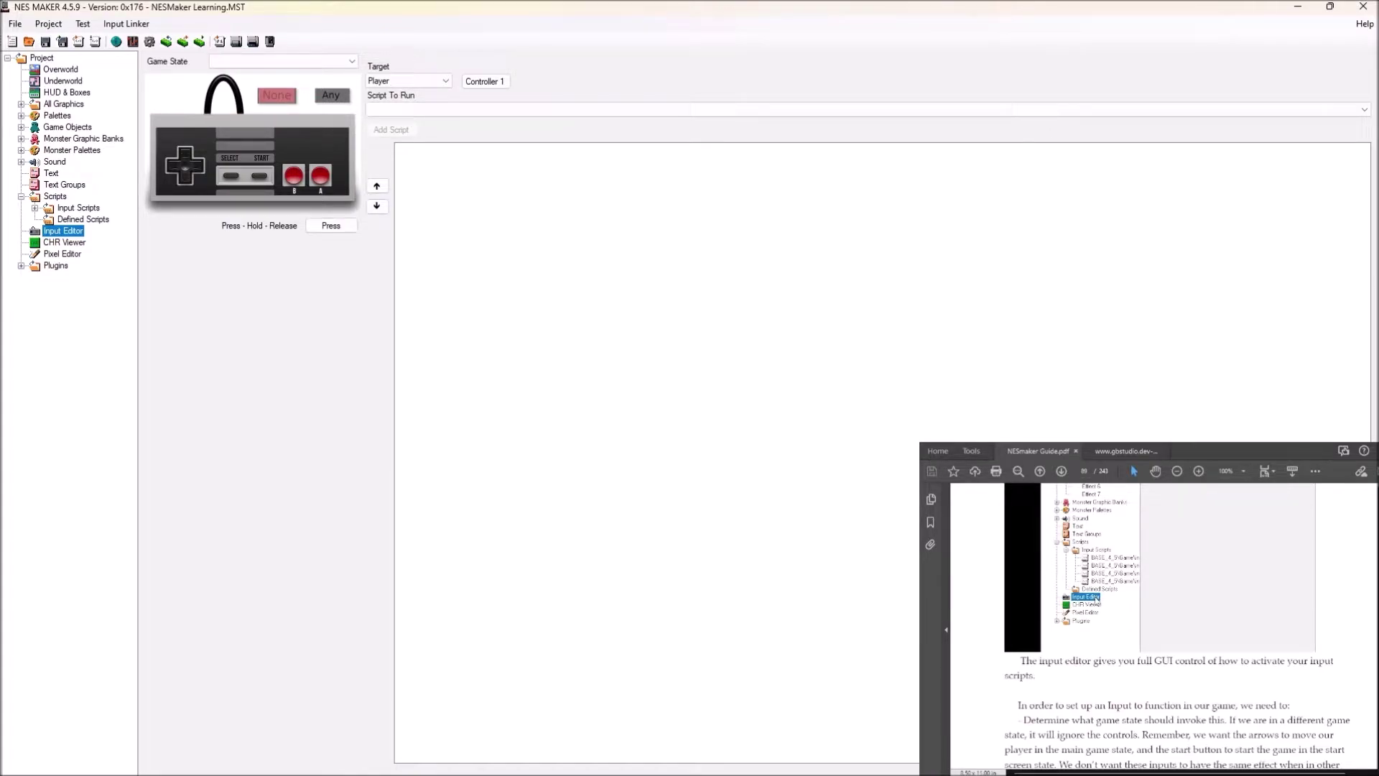
scroll(1163, 625, down, 3)
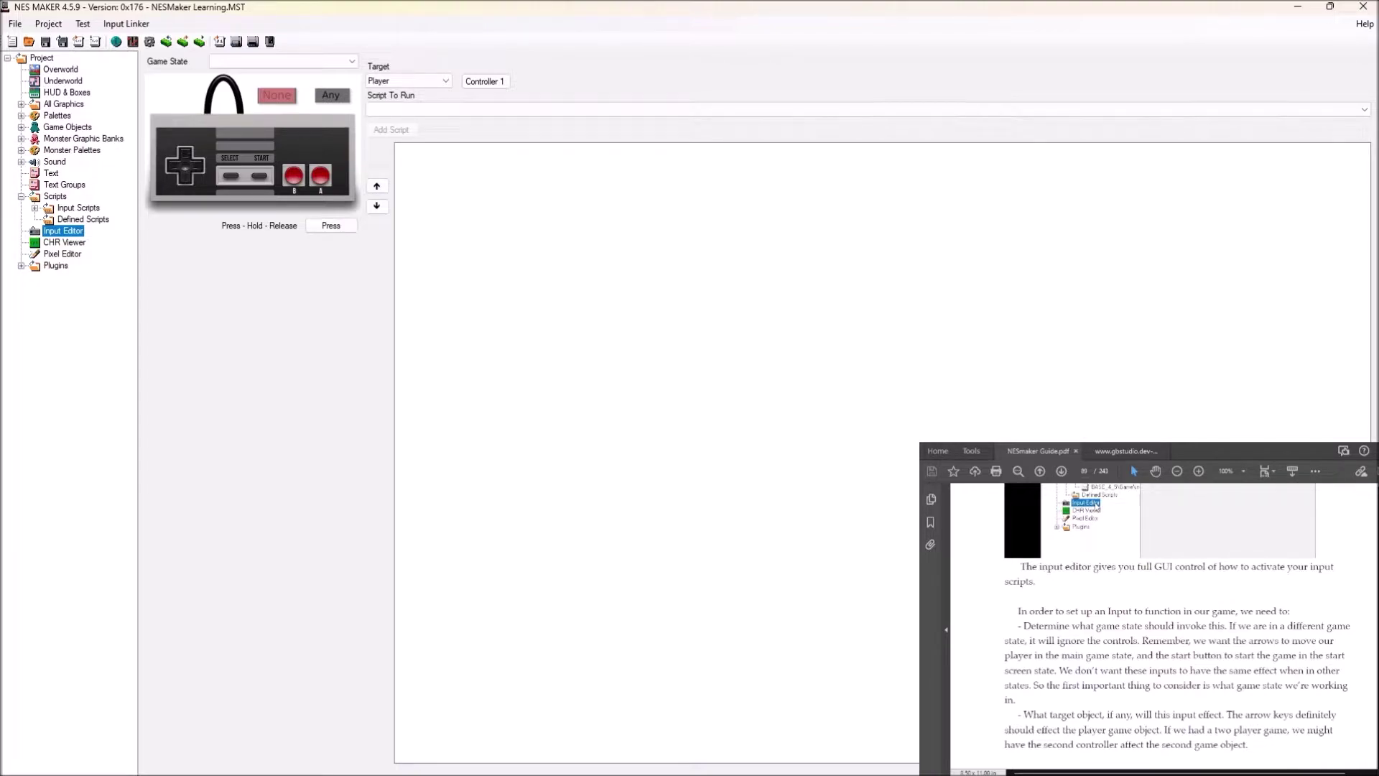
scroll(1164, 617, down, 3)
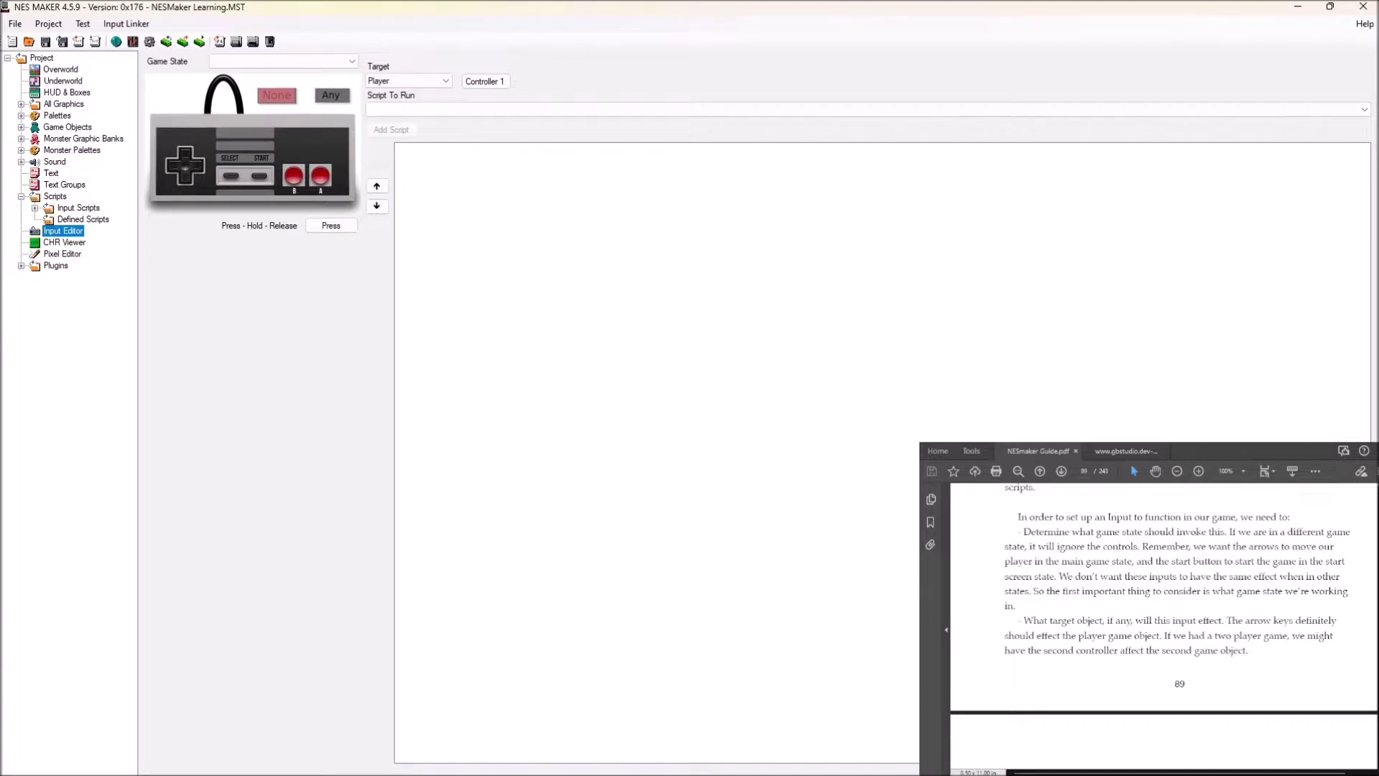
scroll(1164, 625, down, 3)
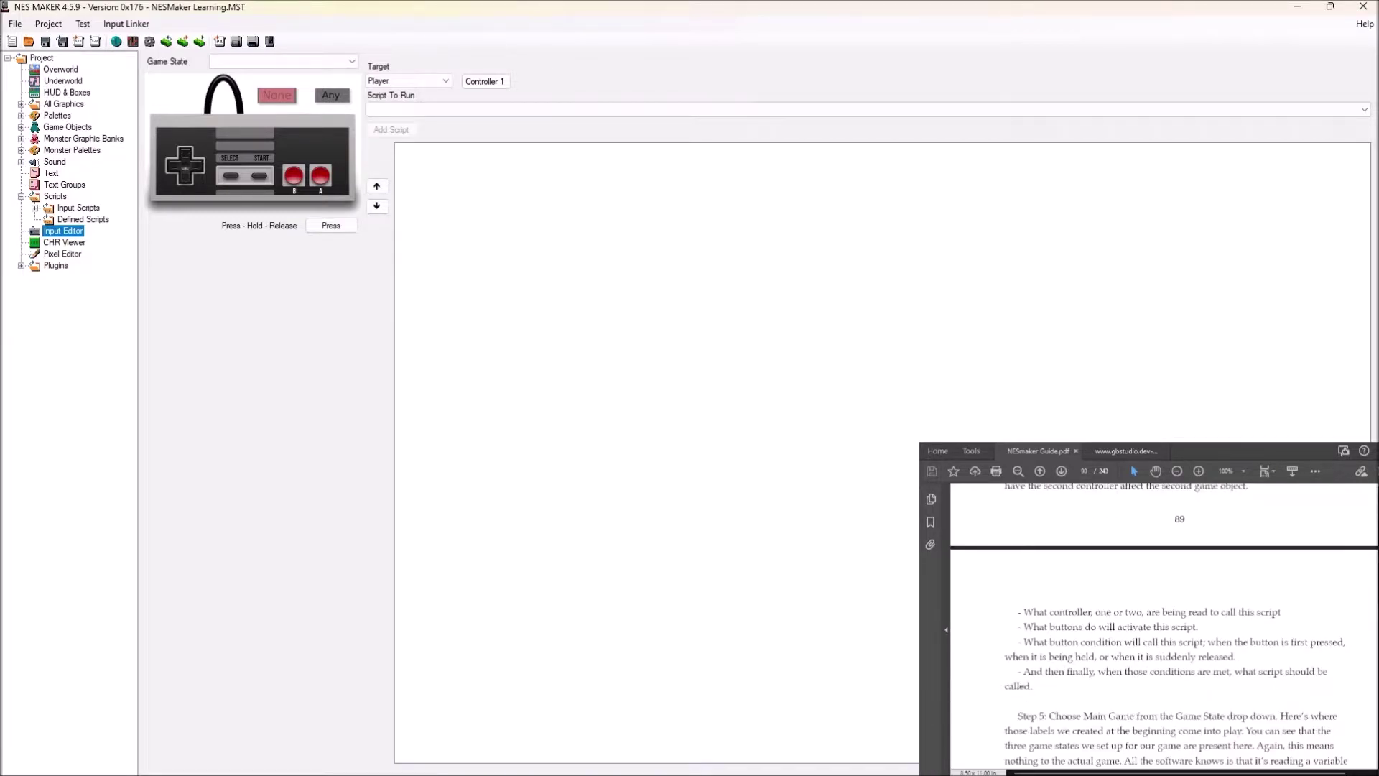
Following step 5 of the guide, set the input's Game State to Main Game.
scroll(1164, 624, down, 1)
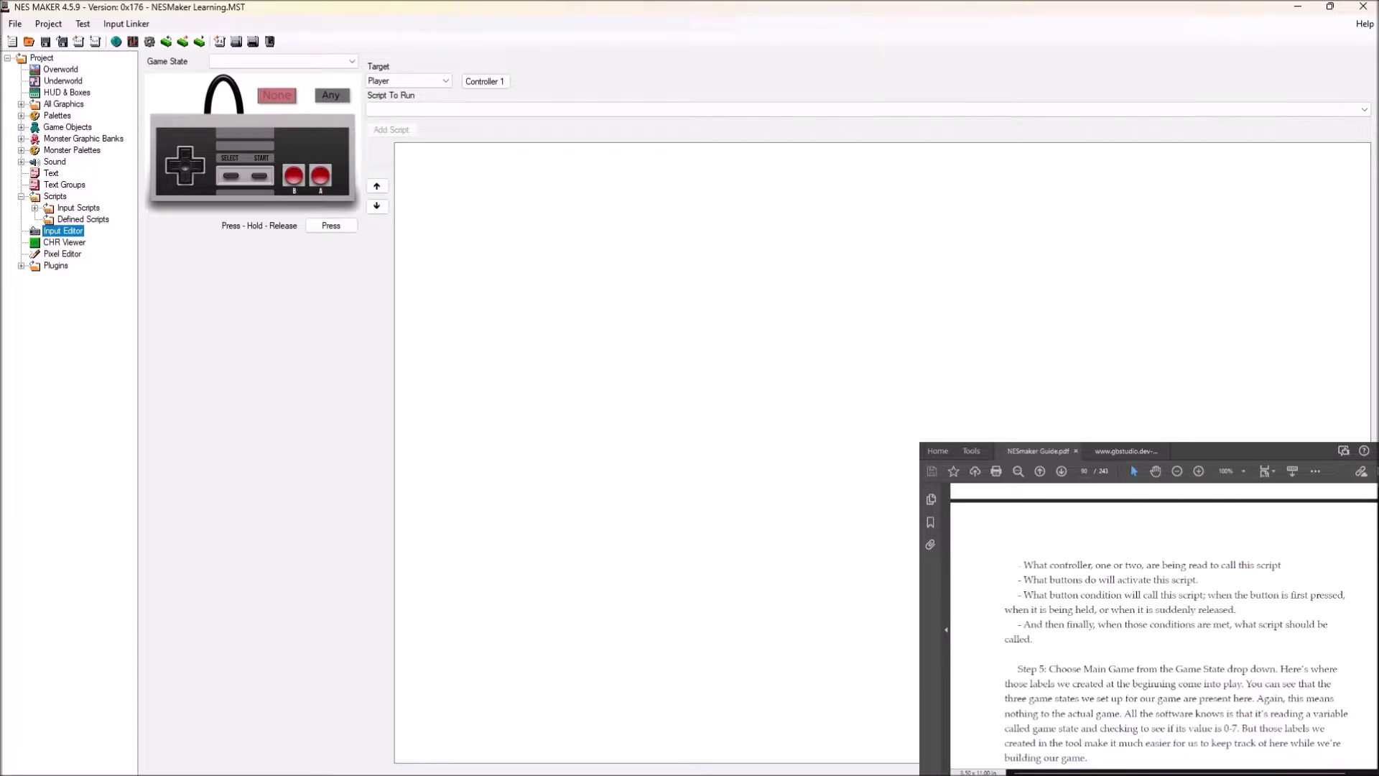
scroll(1163, 632, down, 2)
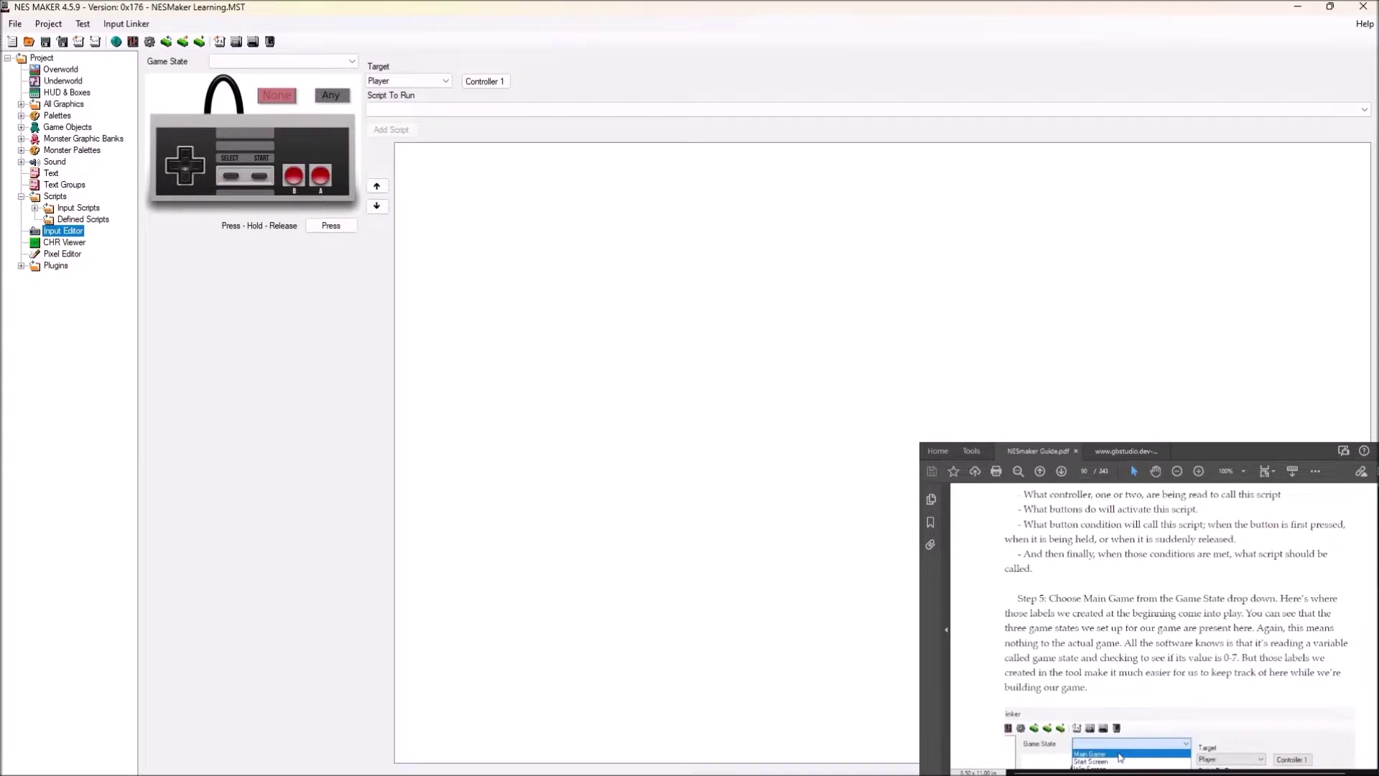
click(284, 61)
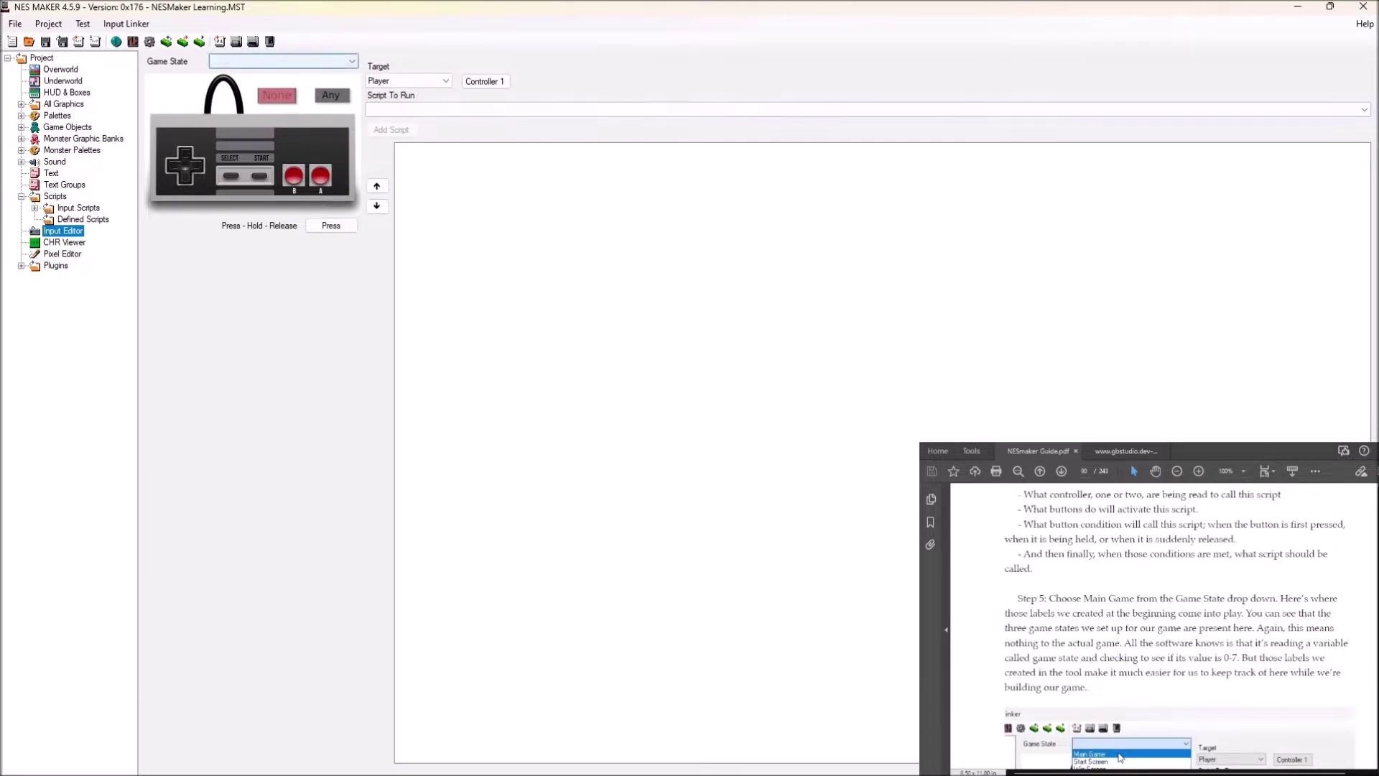
key(Return)
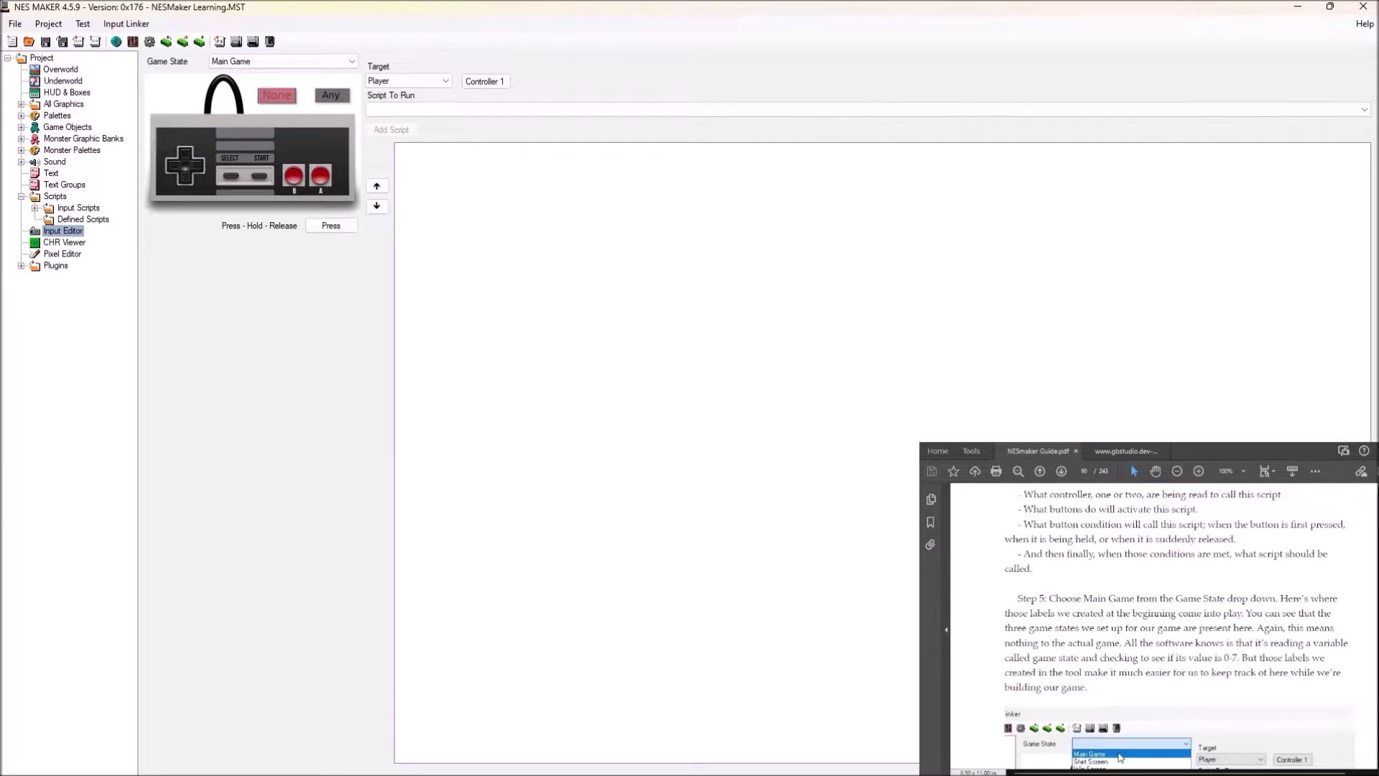
Look through the available game states, from Main Game to GameState-7, comparing them with the guide, and keep Main Game.
key(alt+Down)
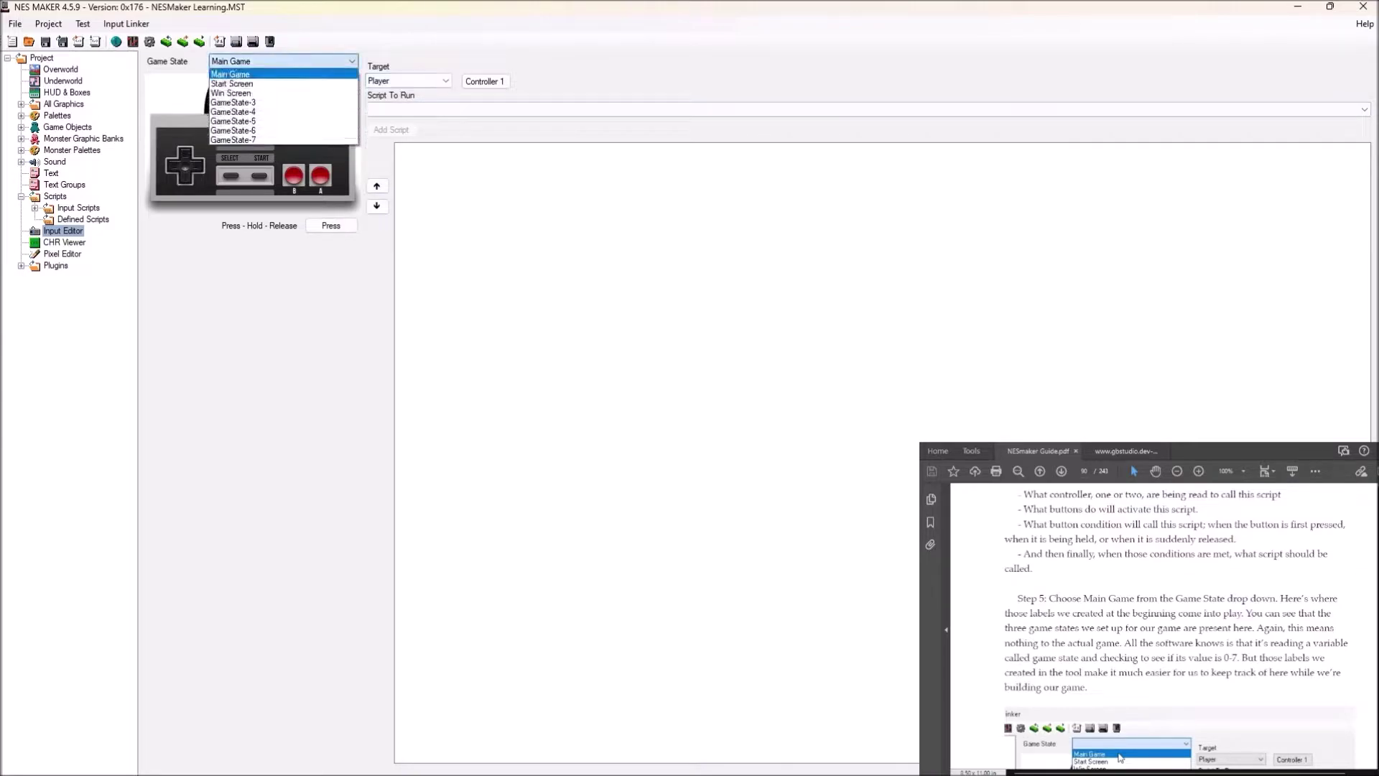
key(Down)
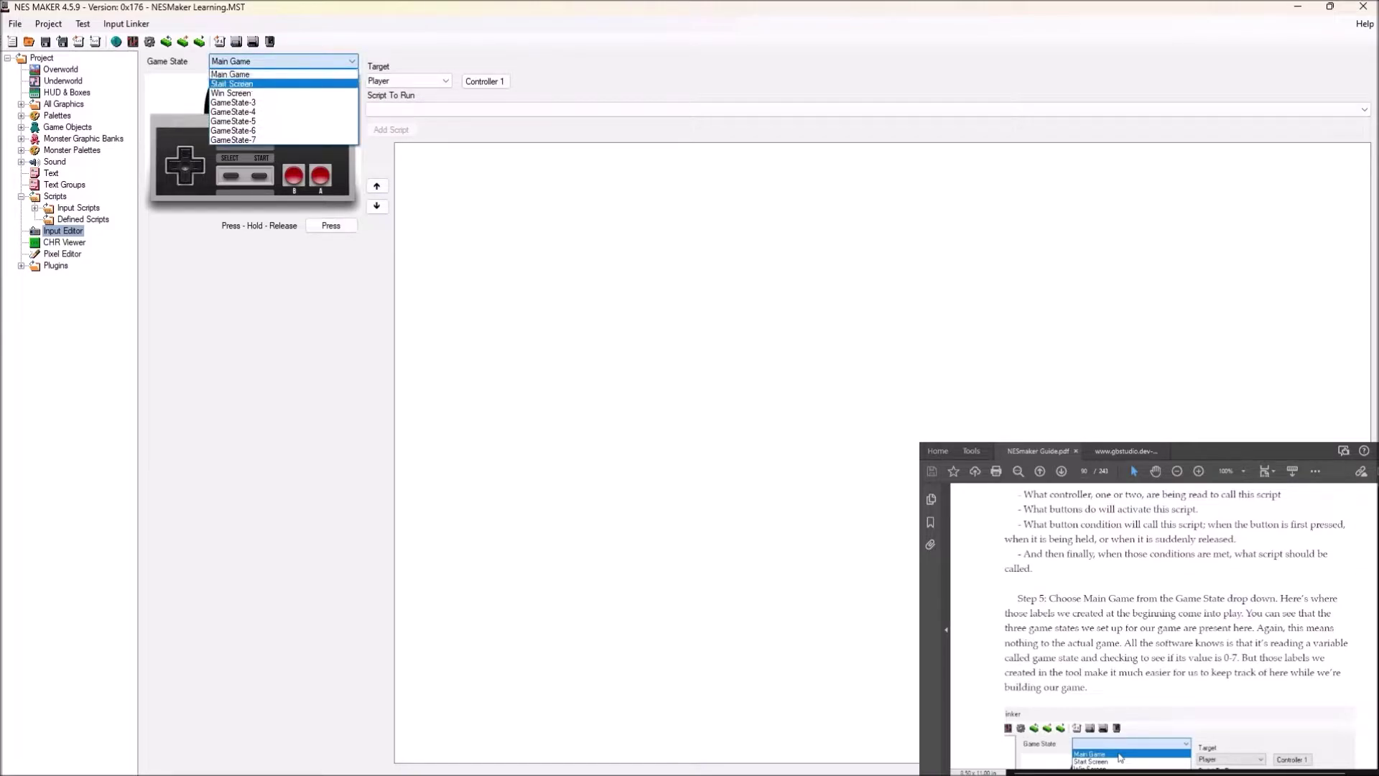
key(Down)
key(Down)
key(Down)
key(Down)
key(Down)
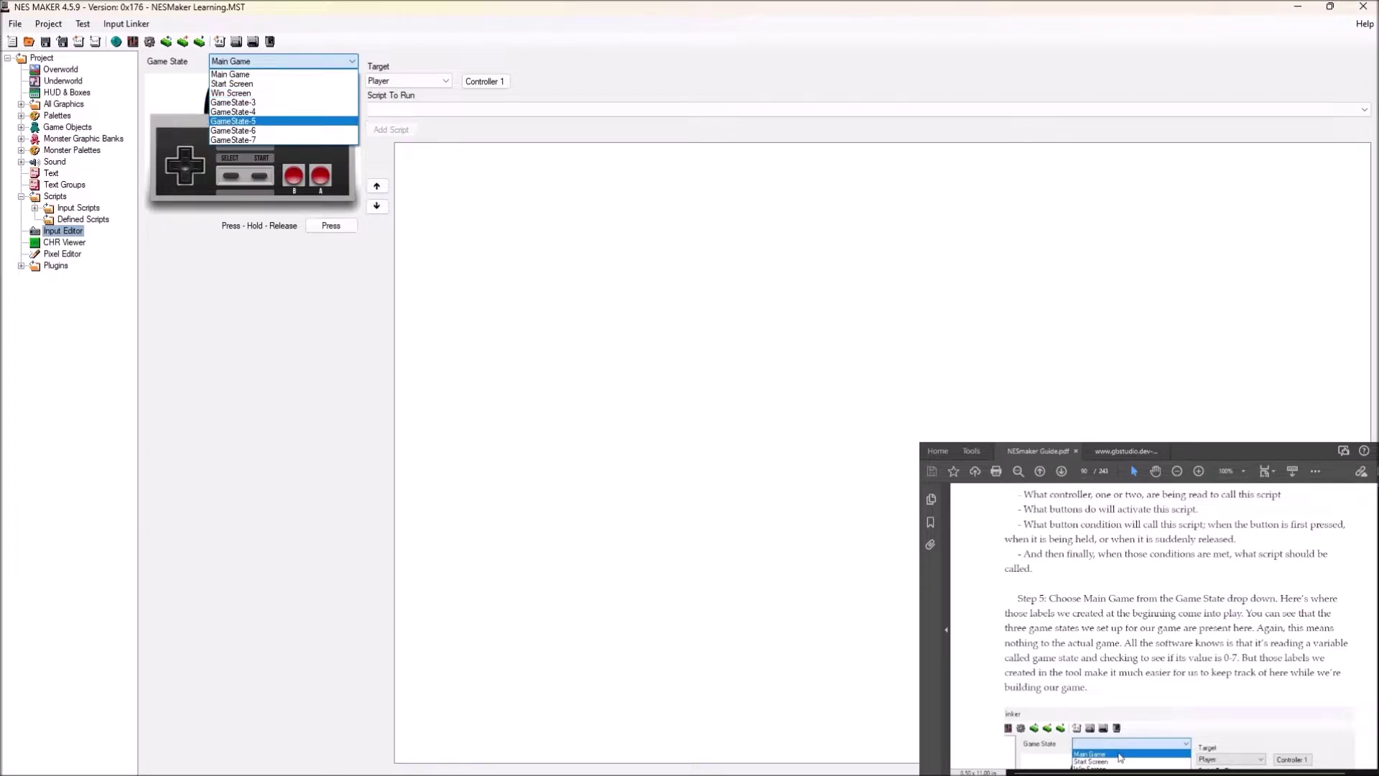
key(Down)
key(Up)
key(Up)
key(Up)
key(Up)
key(Up)
key(Up)
key(Up)
key(Down)
key(Down)
key(Down)
key(Down)
key(Down)
key(Down)
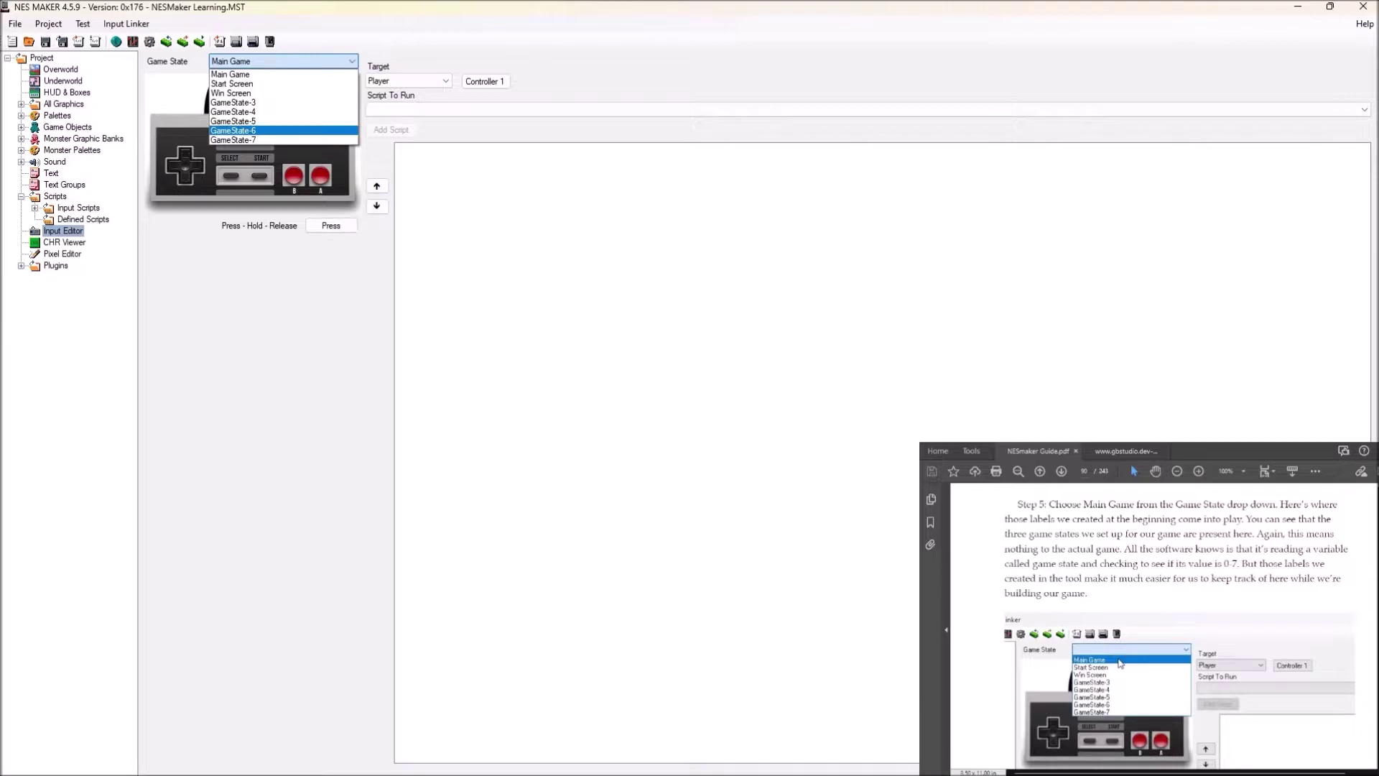
key(Up)
key(Up)
key(Up)
key(Up)
key(Up)
key(Up)
key(Return)
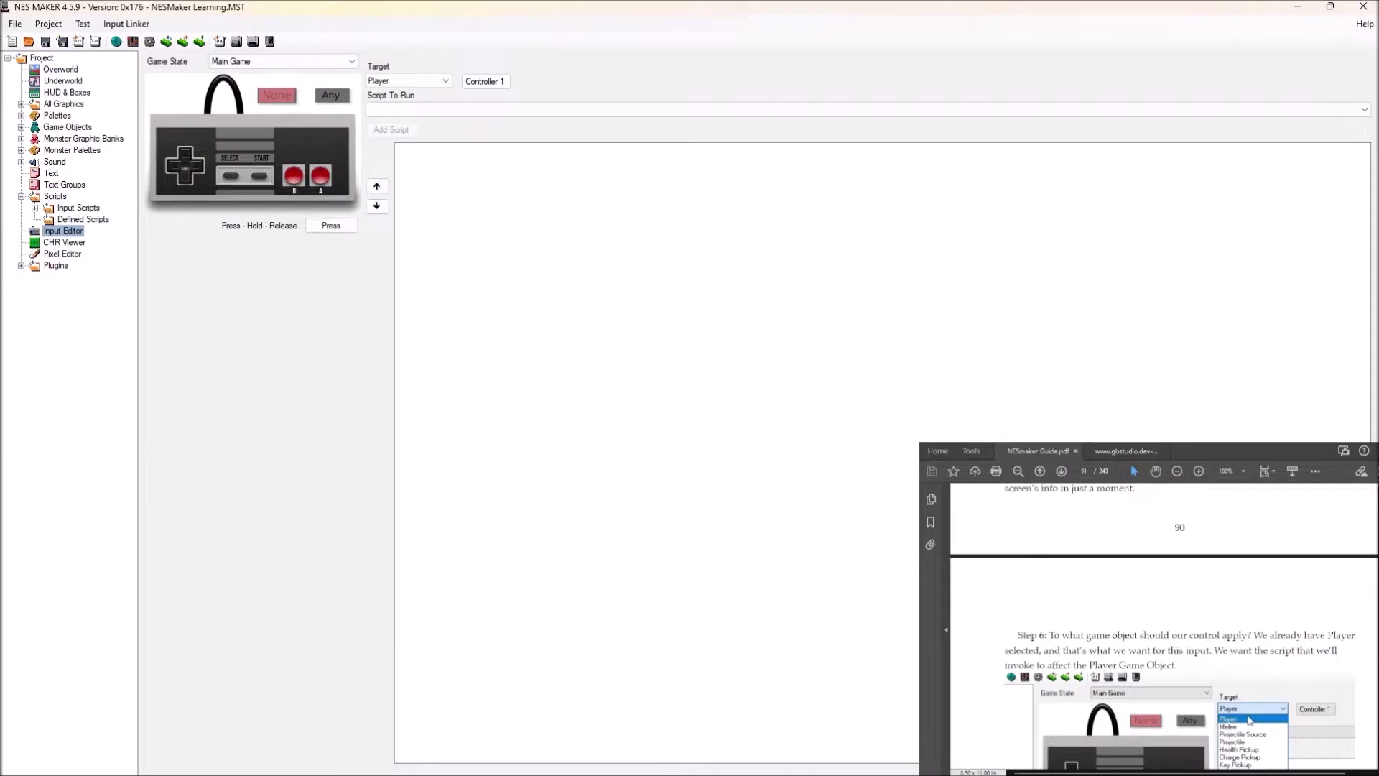
Read guide steps 6 and 7 on the Player target and Controller 1, on to the start of step 8.
scroll(1164, 625, down, 4)
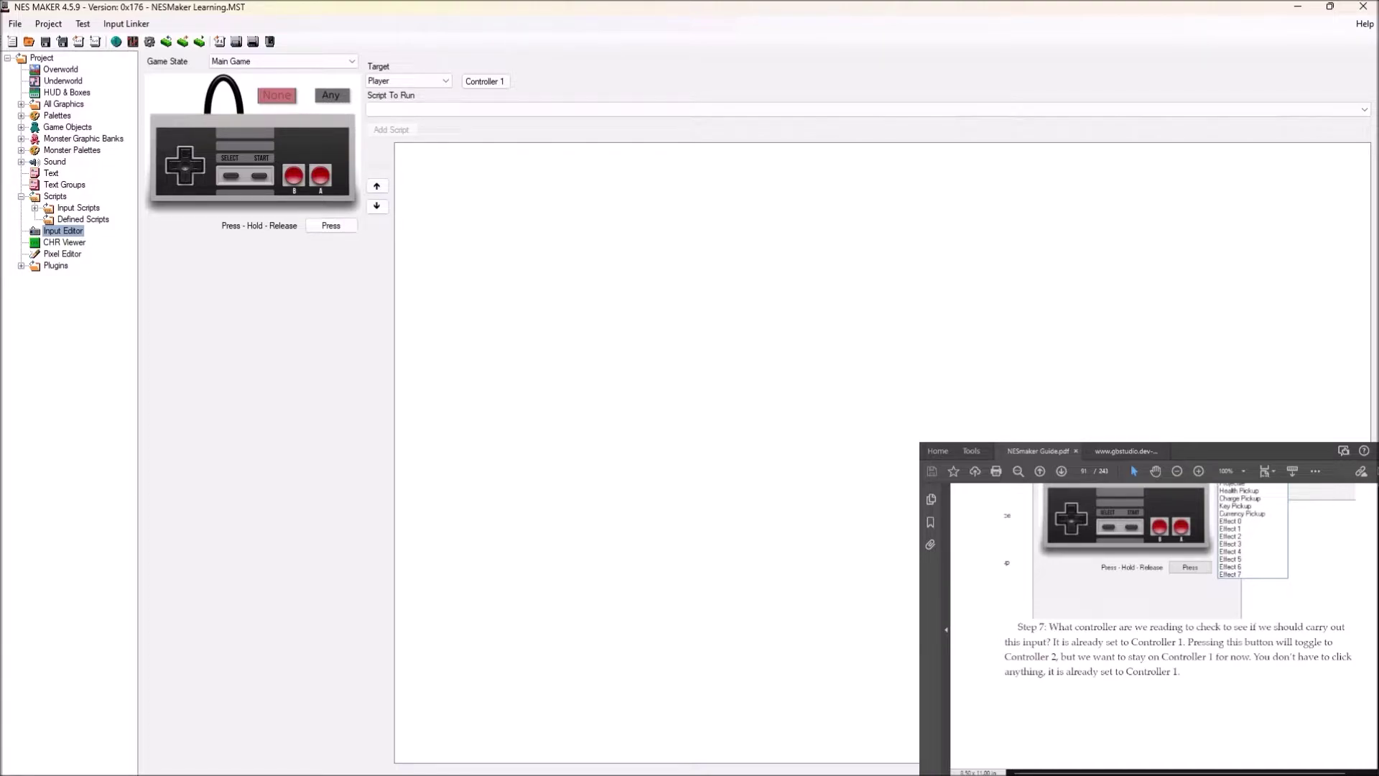
scroll(1163, 625, down, 3)
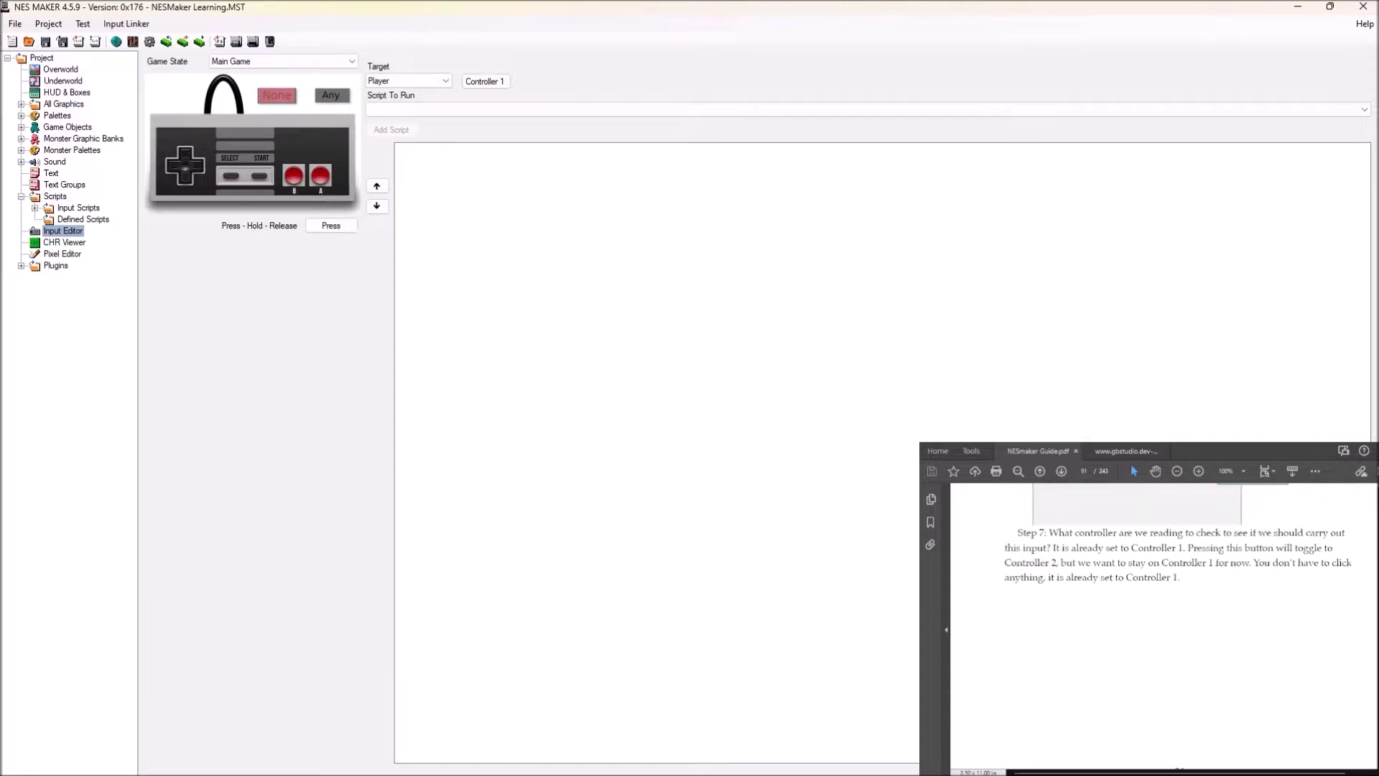
scroll(1163, 625, up, 3)
scroll(1164, 624, down, 6)
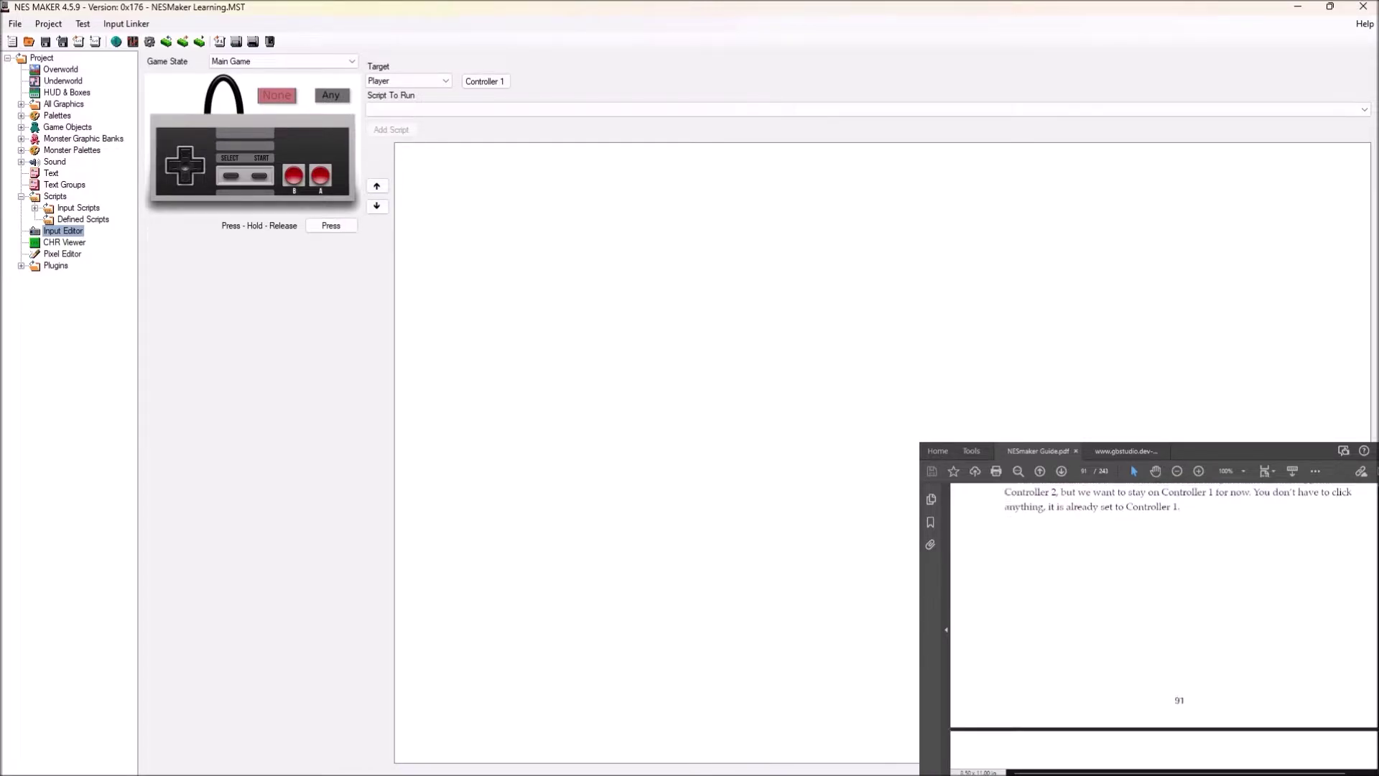
scroll(1163, 625, down, 4)
scroll(1163, 624, down, 3)
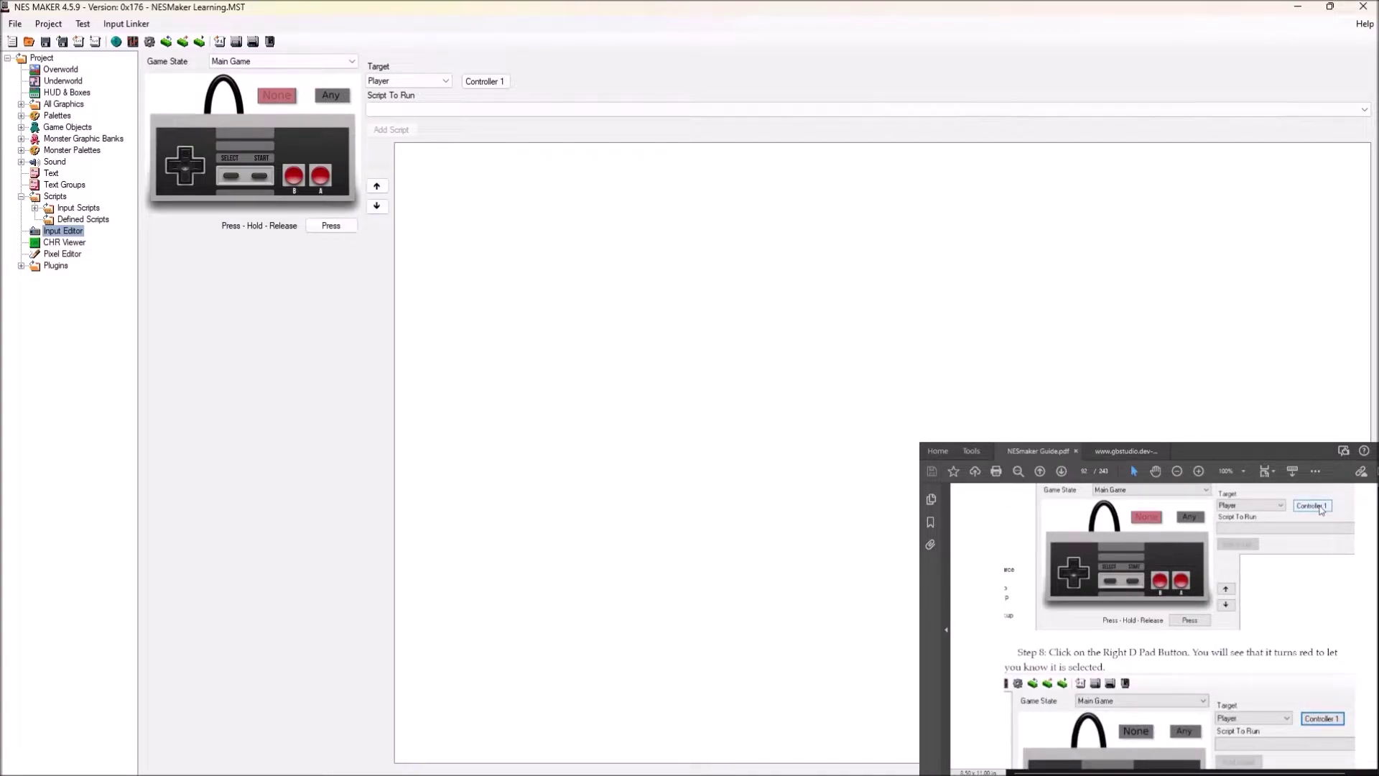
Select the right D-pad button on the controller and set its button condition to Hold.
scroll(1164, 625, down, 2)
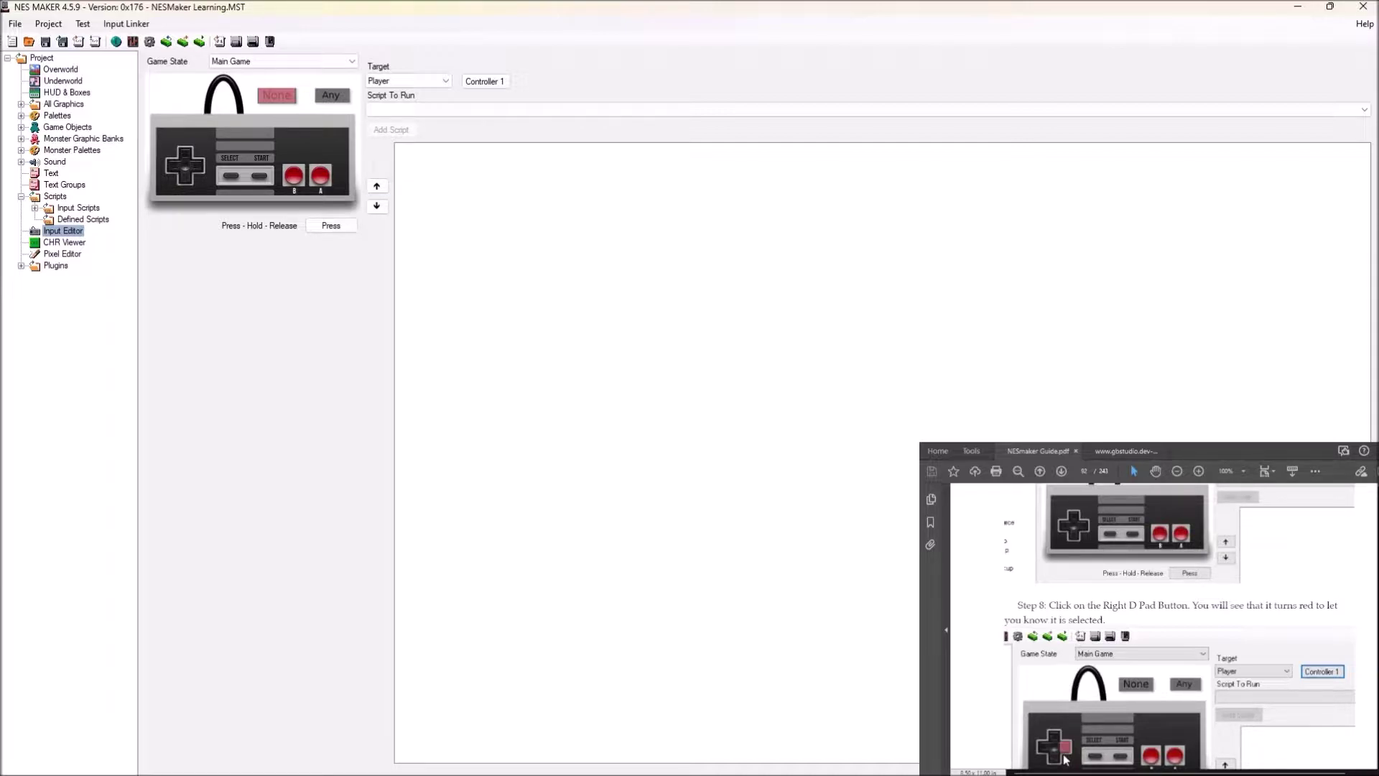
click(197, 165)
scroll(1163, 624, down, 10)
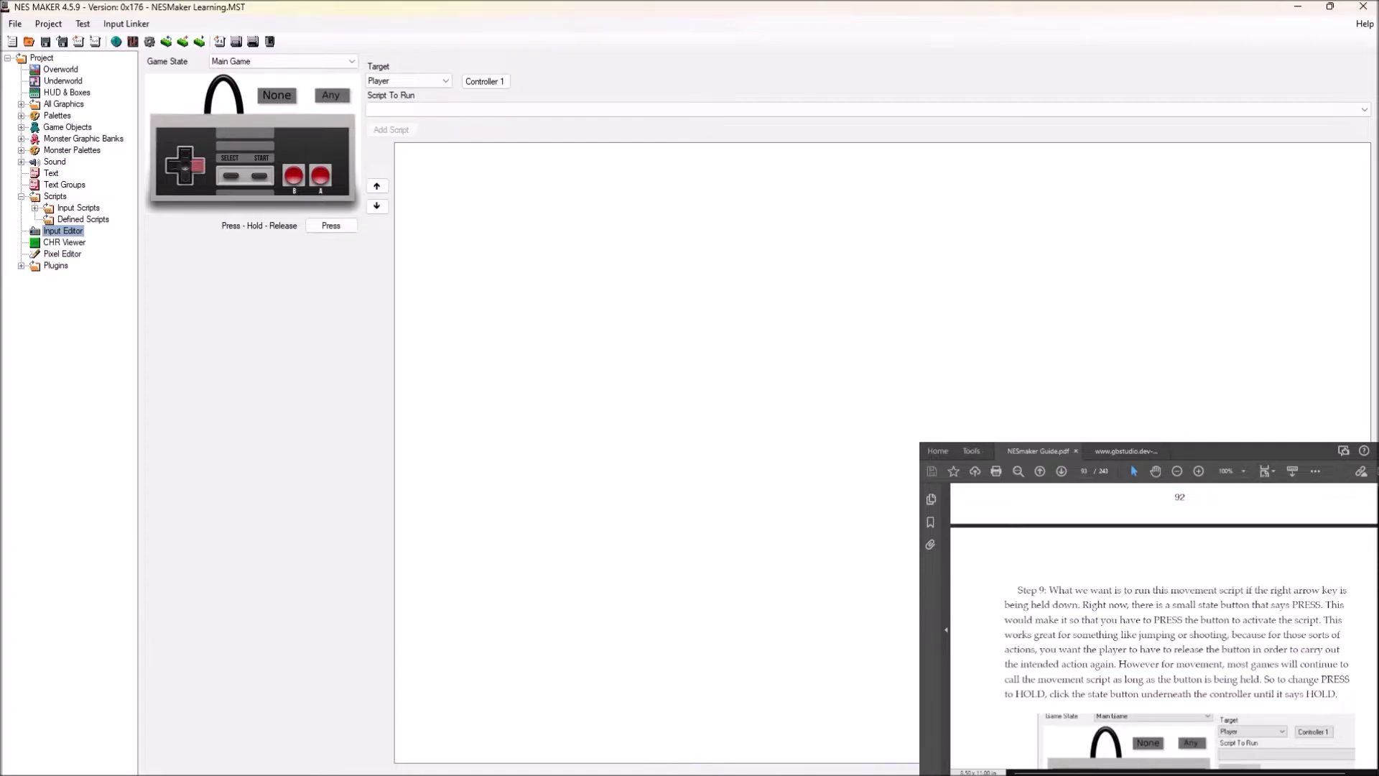
click(331, 225)
Choose BASE_4_5\Game\inputScripts\moveRight.asm as the script to run and add it to the input list.
scroll(1163, 628, down, 8)
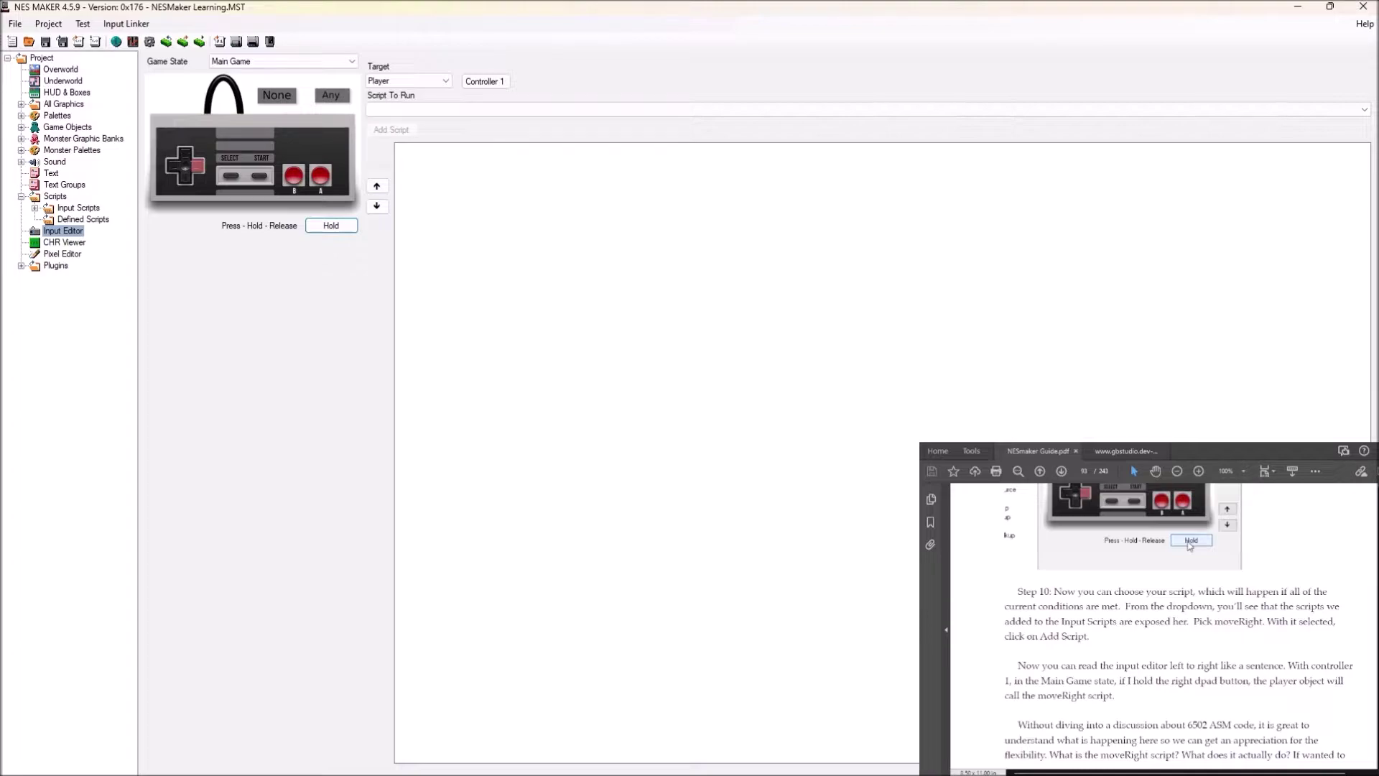
key(Tab)
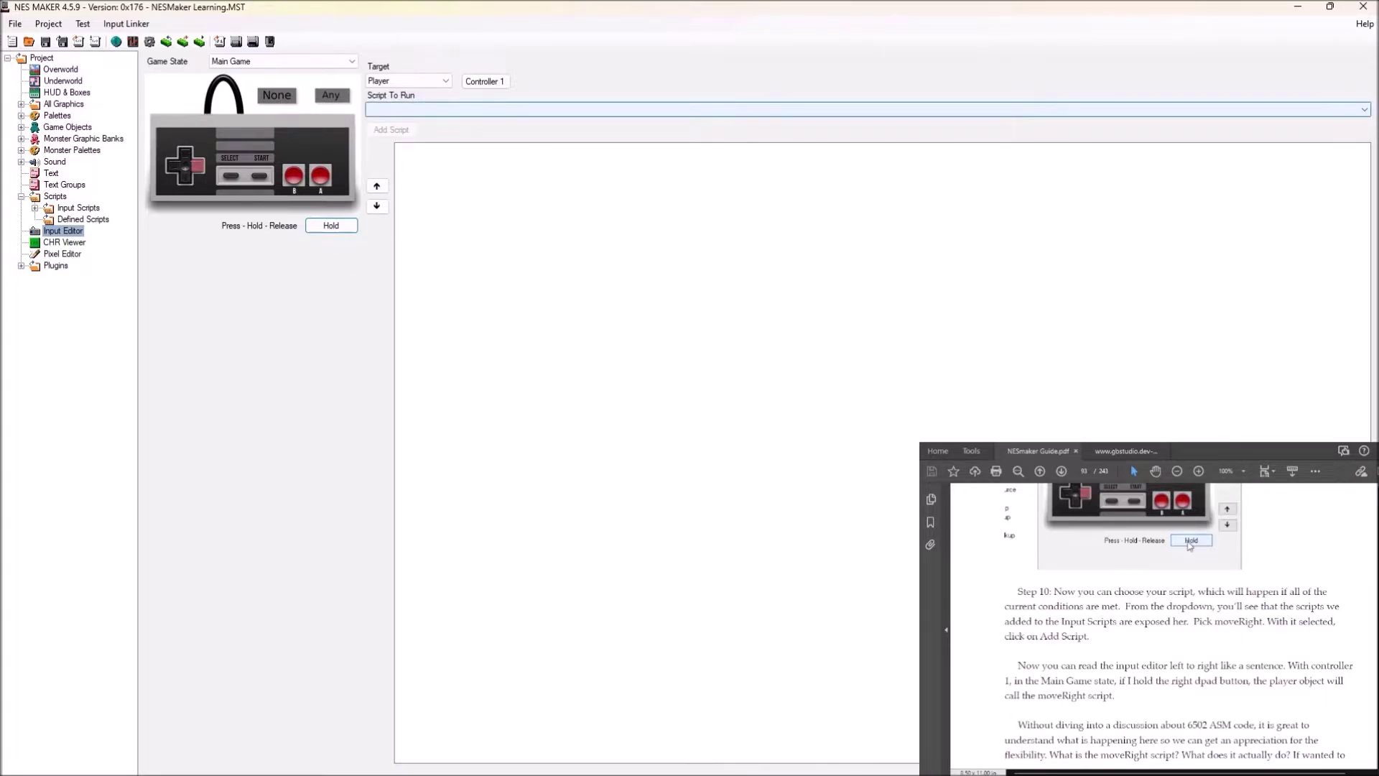
key(alt+Down)
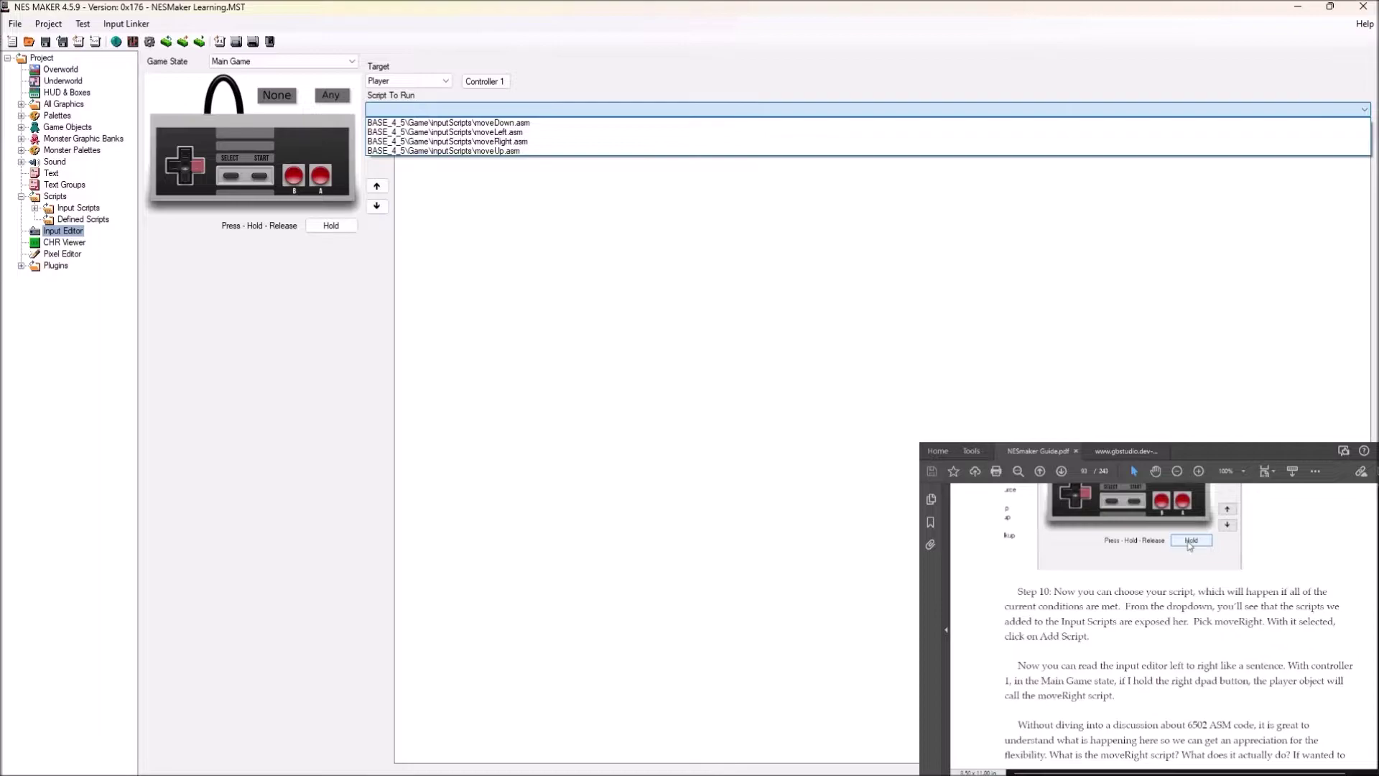
key(Down)
key(Down)
key(Down)
key(Return)
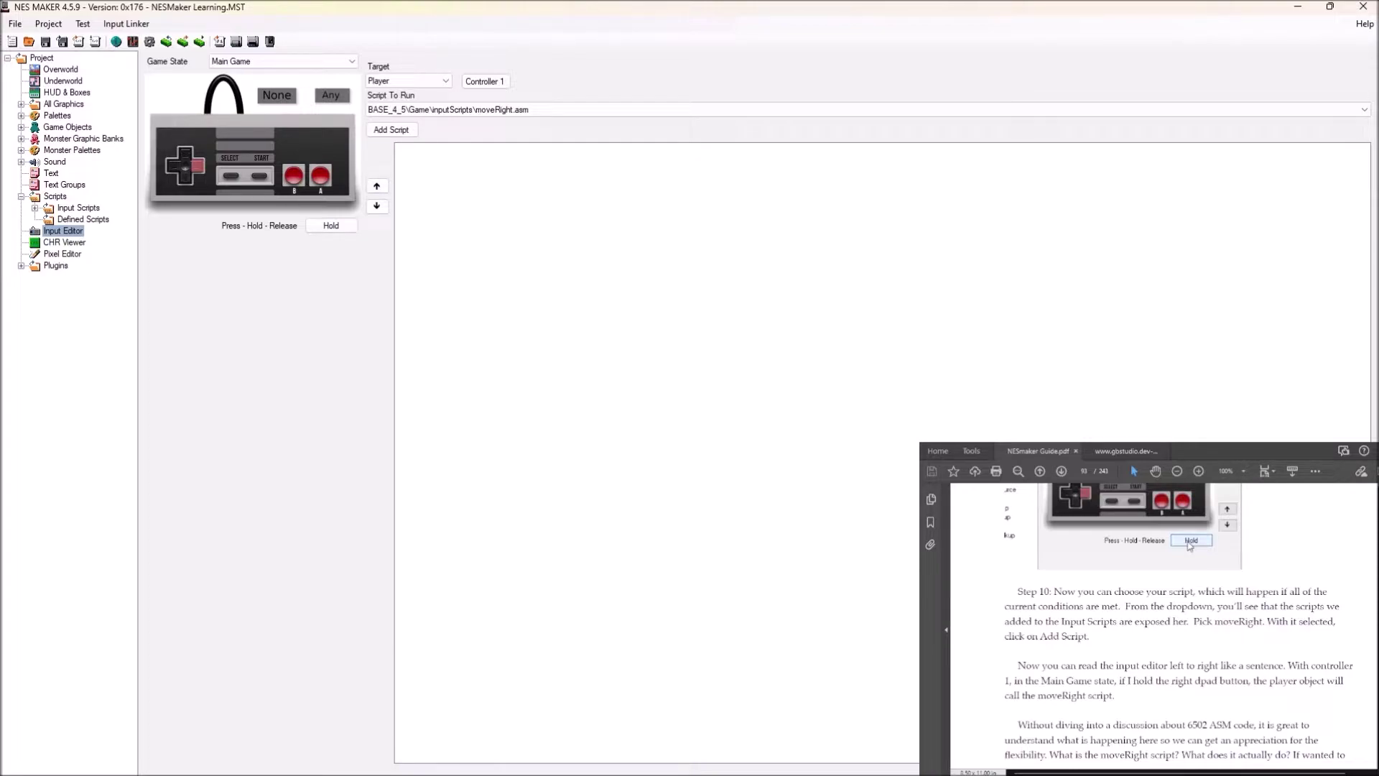
key(Tab)
key(Return)
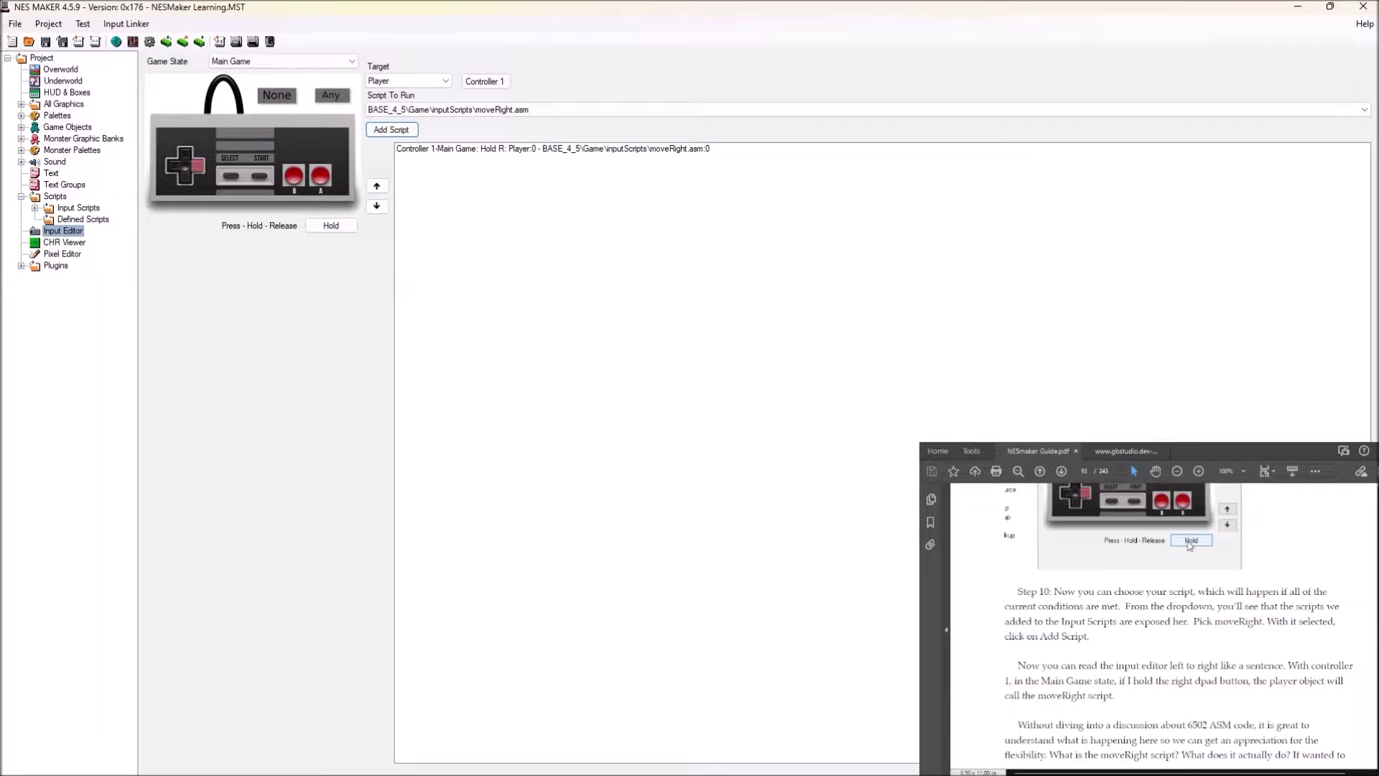
Read the guide's note on viewing scripts and open moveRight.asm from Input Scripts in the built-in code editor.
scroll(1163, 625, down, 2)
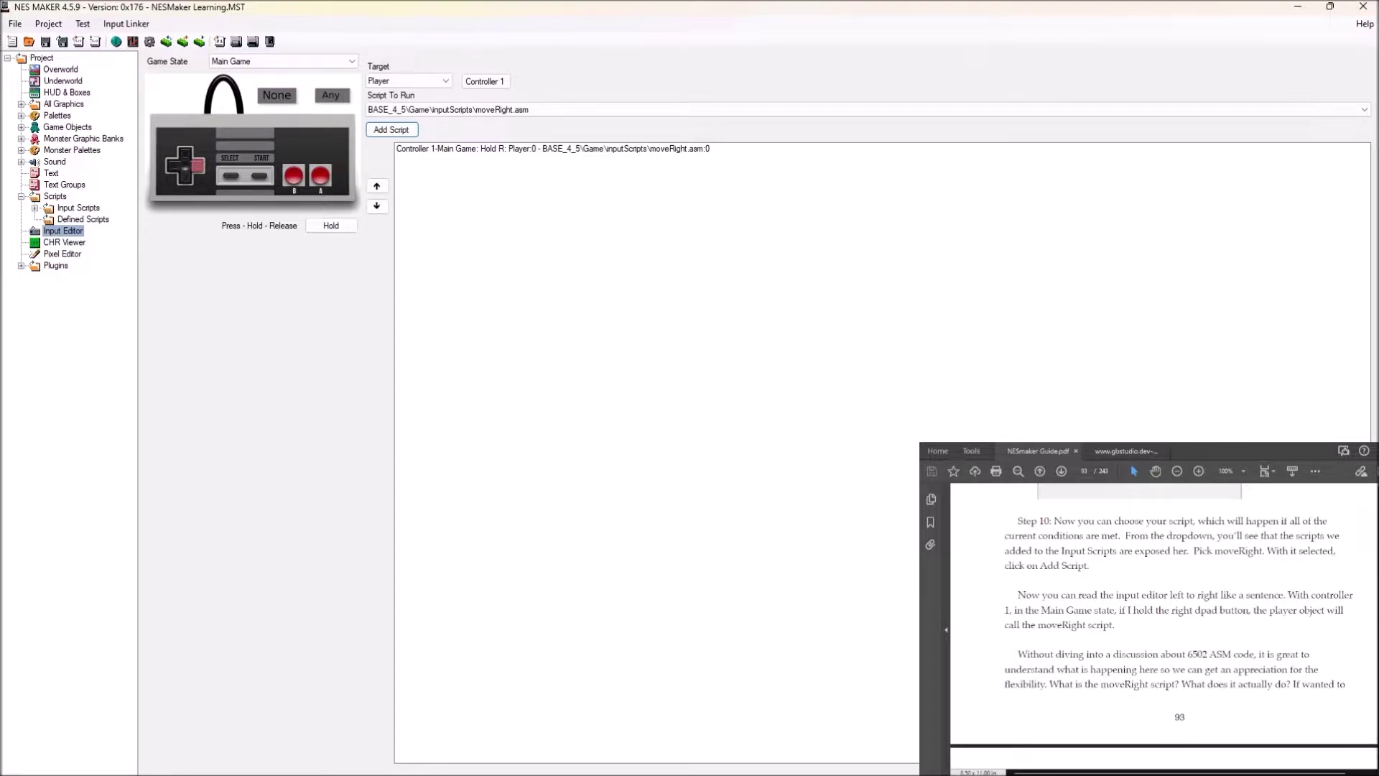
scroll(1163, 627, down, 3)
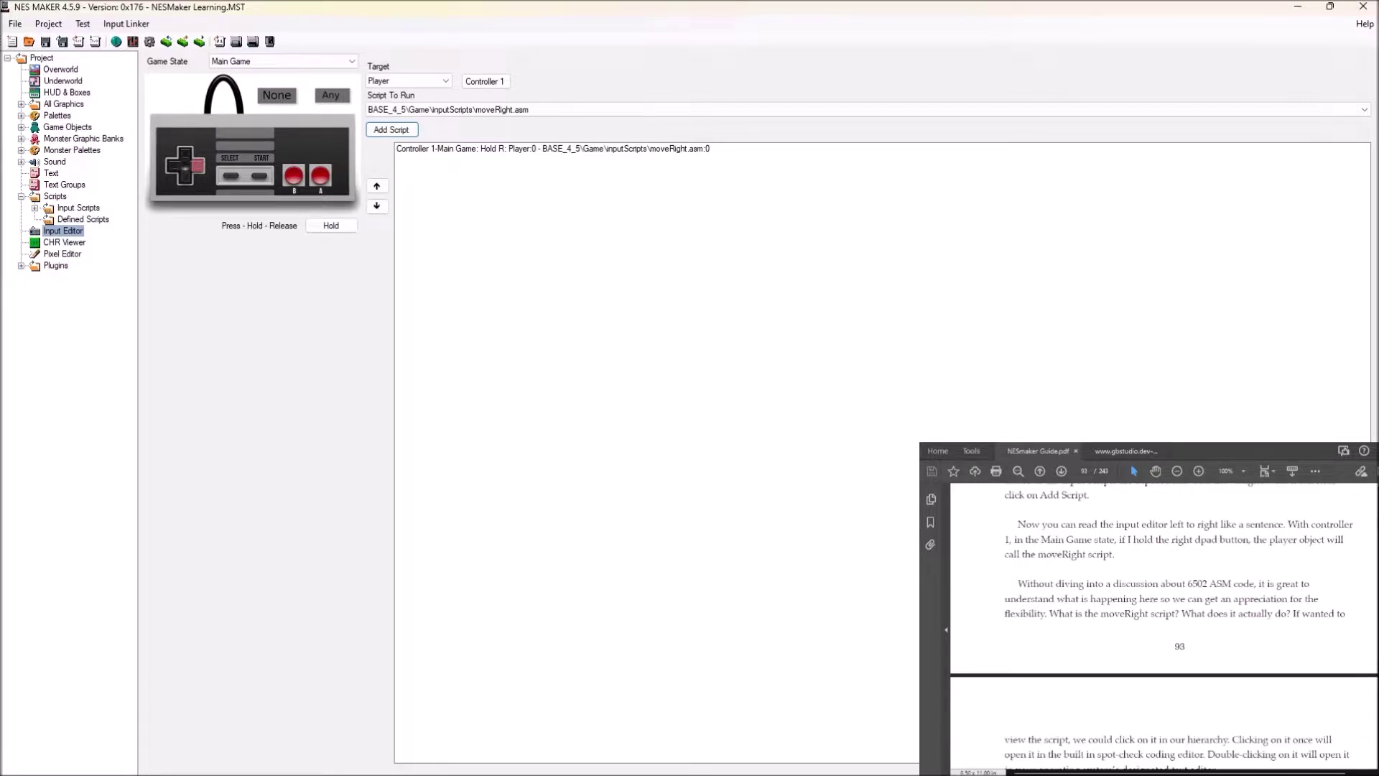
scroll(1163, 625, down, 1)
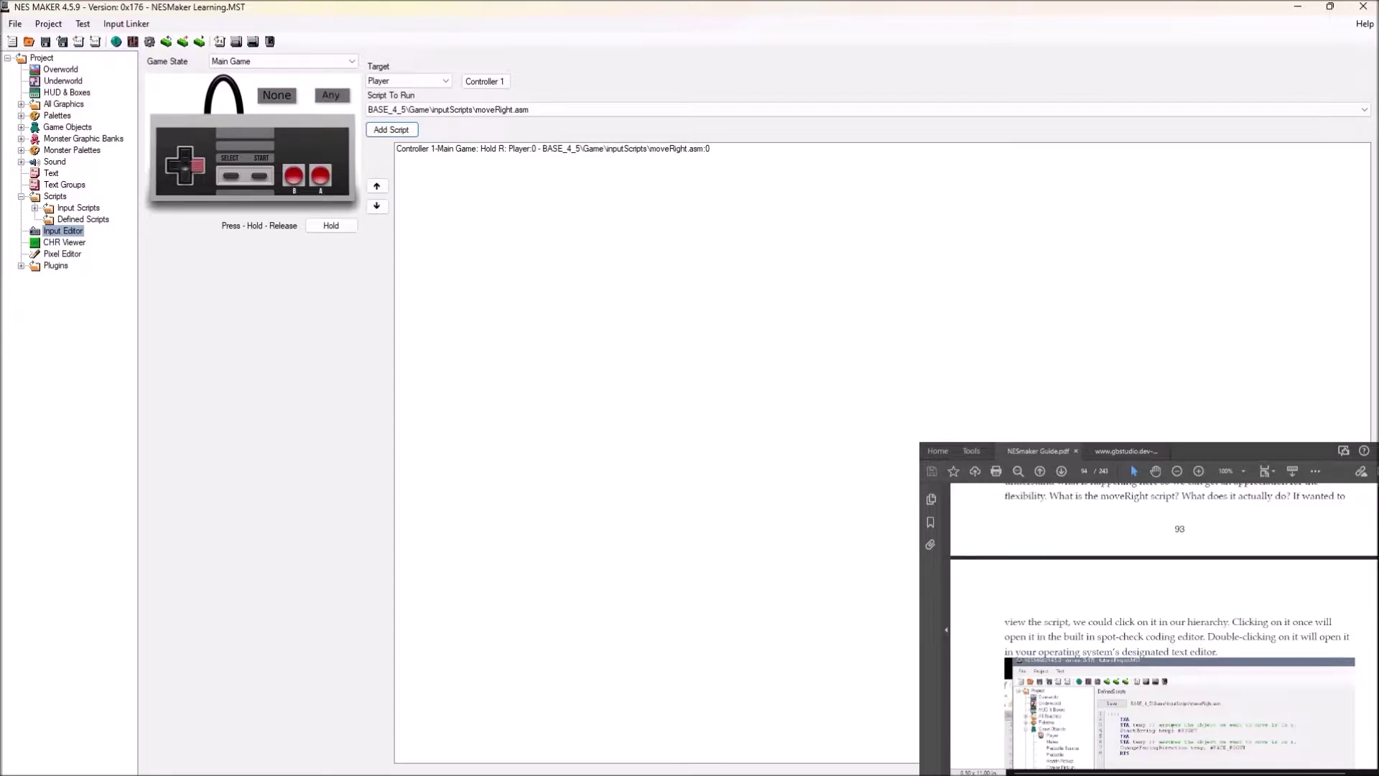
click(34, 208)
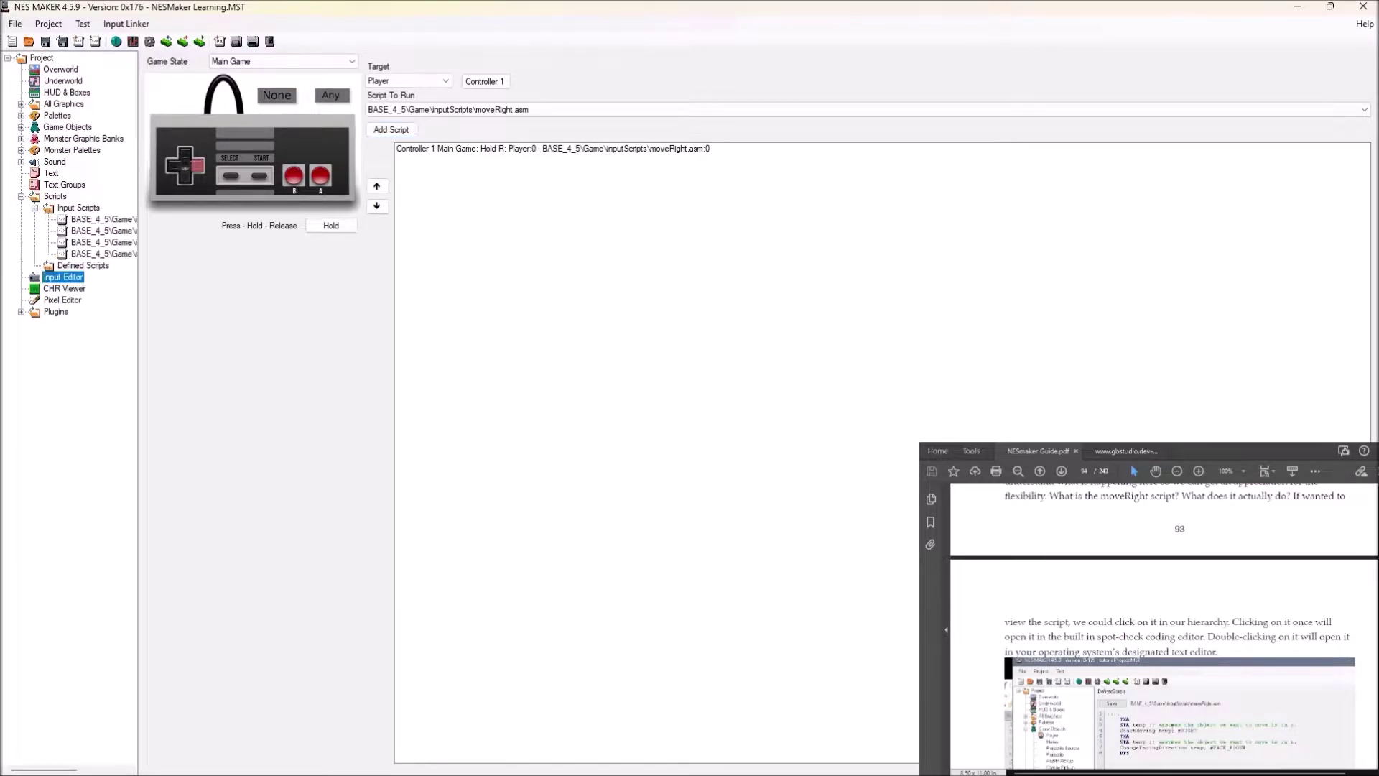
click(107, 242)
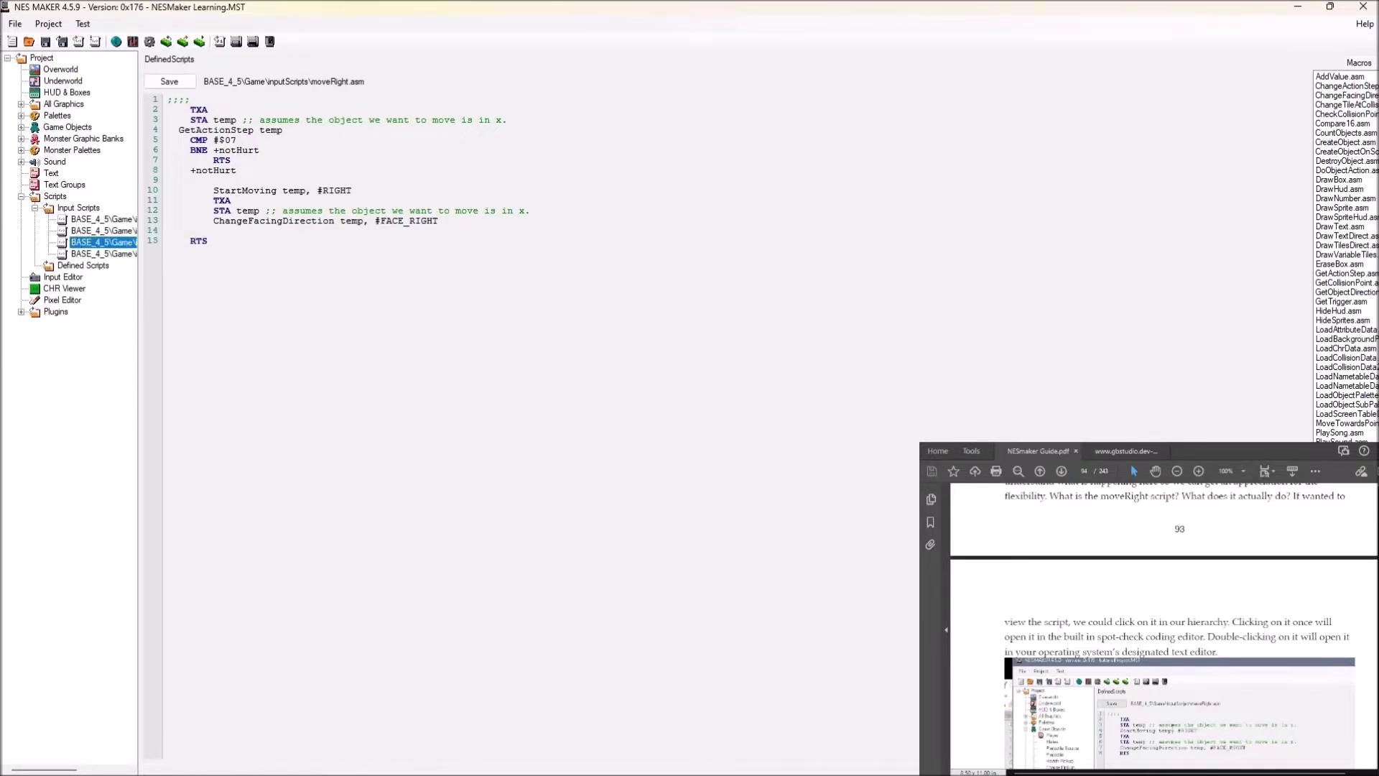
Open moveRight.asm in the external text editor, making Notepad++ the default app for .asm files, and move its window out of the way.
double_click(100, 241)
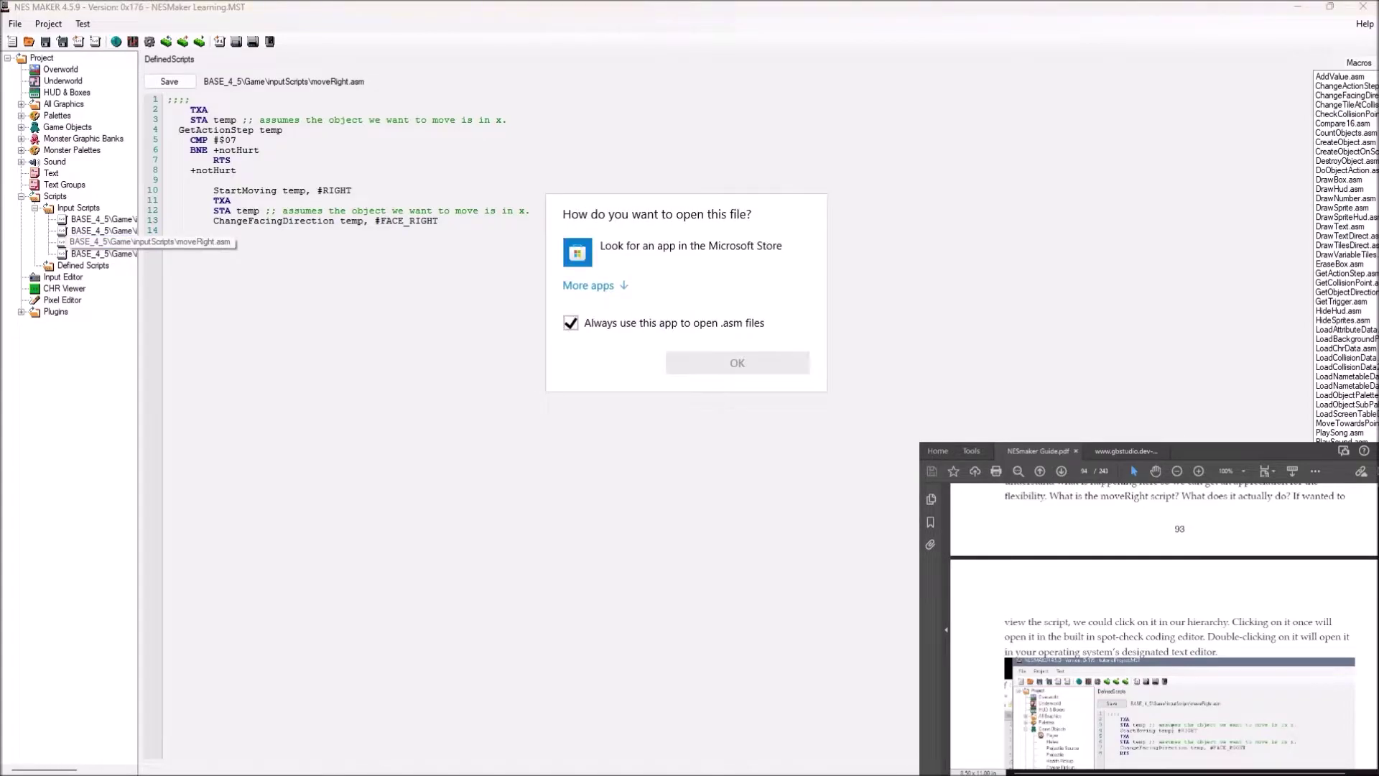
click(588, 285)
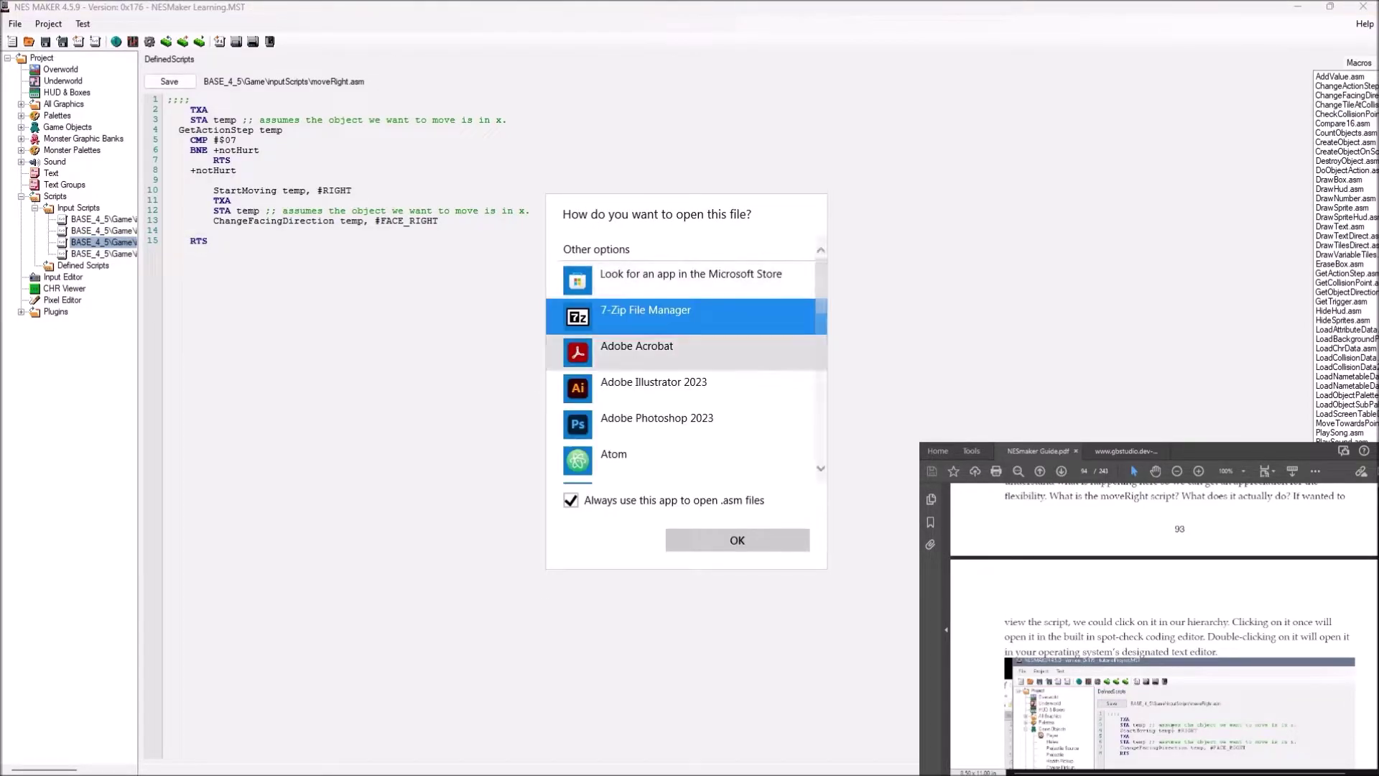
scroll(686, 359, down, 3)
scroll(686, 368, down, 4)
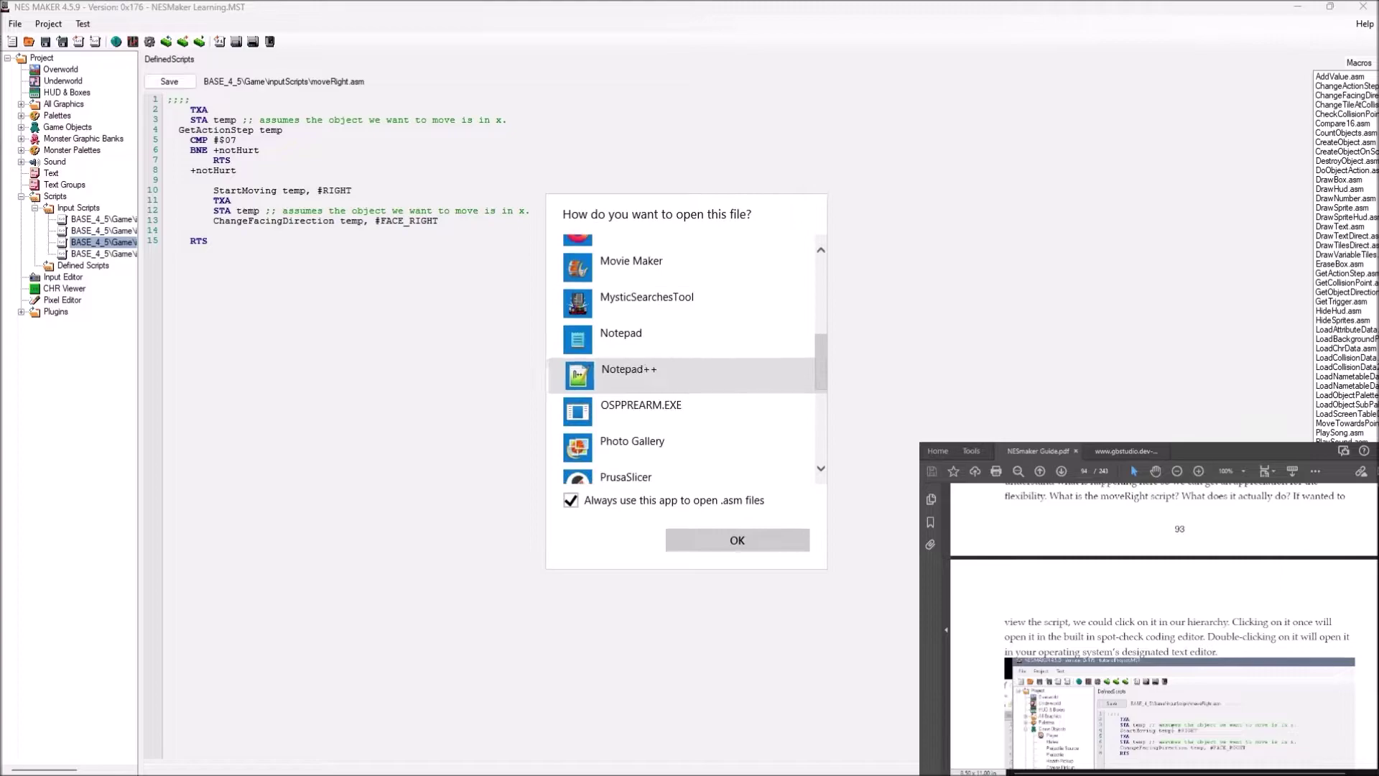
click(646, 372)
key(Return)
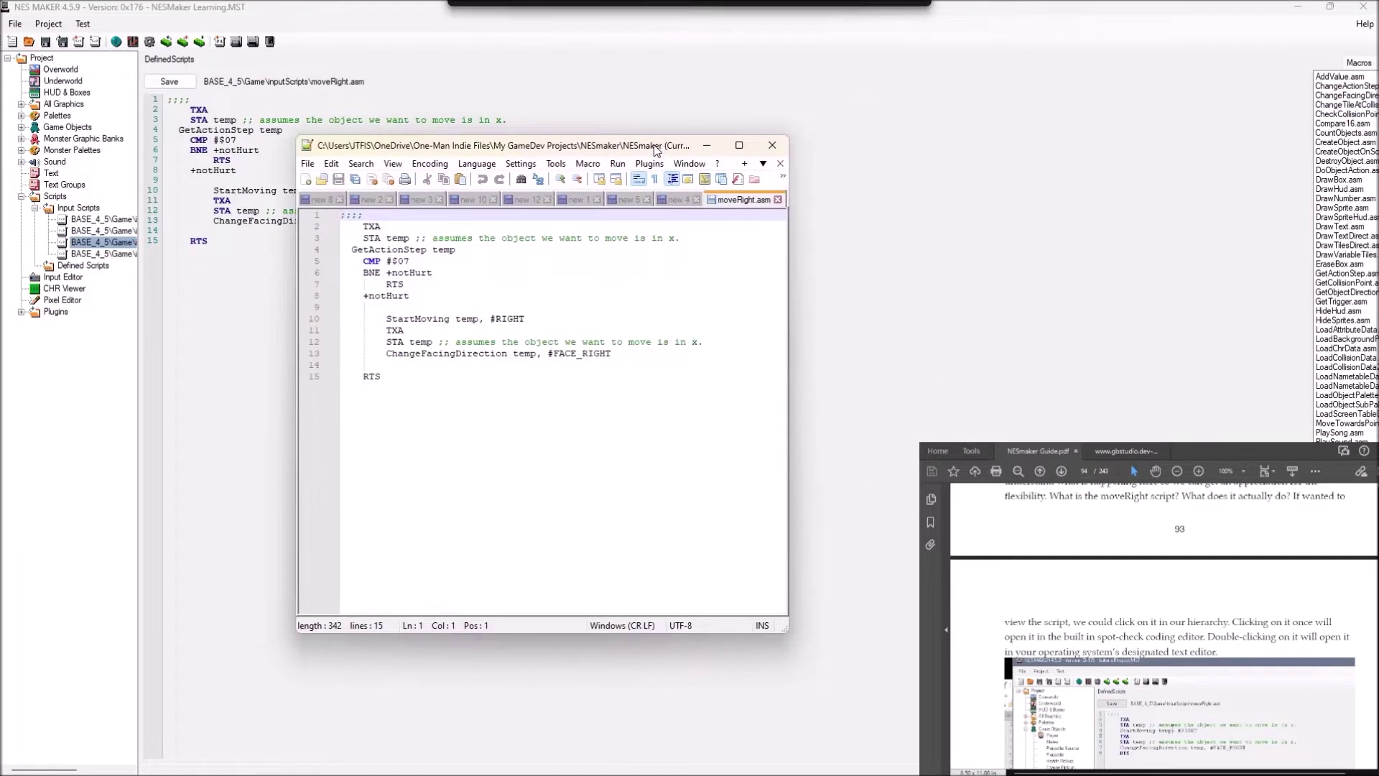
drag(622, 146, 1378, 216)
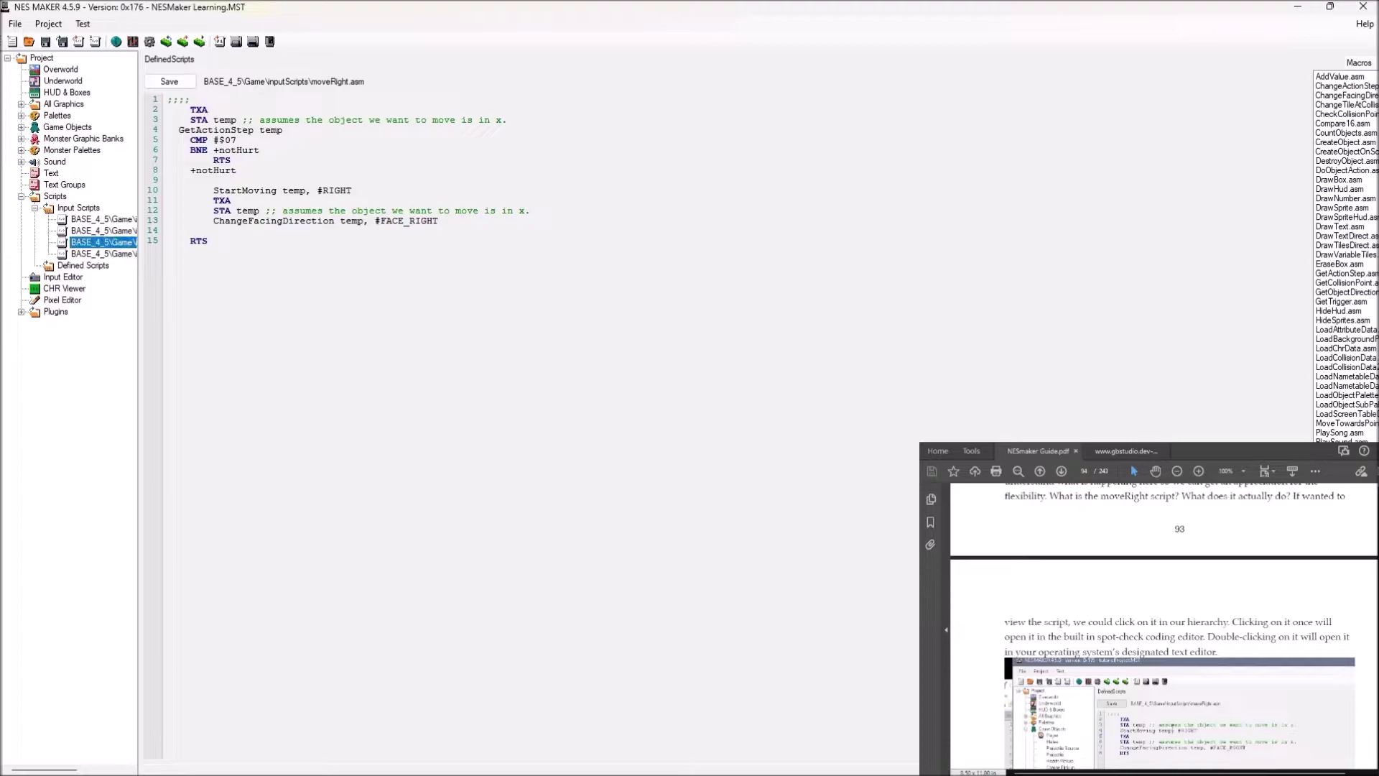
Read the guide through step 11, return to the Input Editor and set the up D-pad button's condition to Hold.
scroll(1163, 625, down, 10)
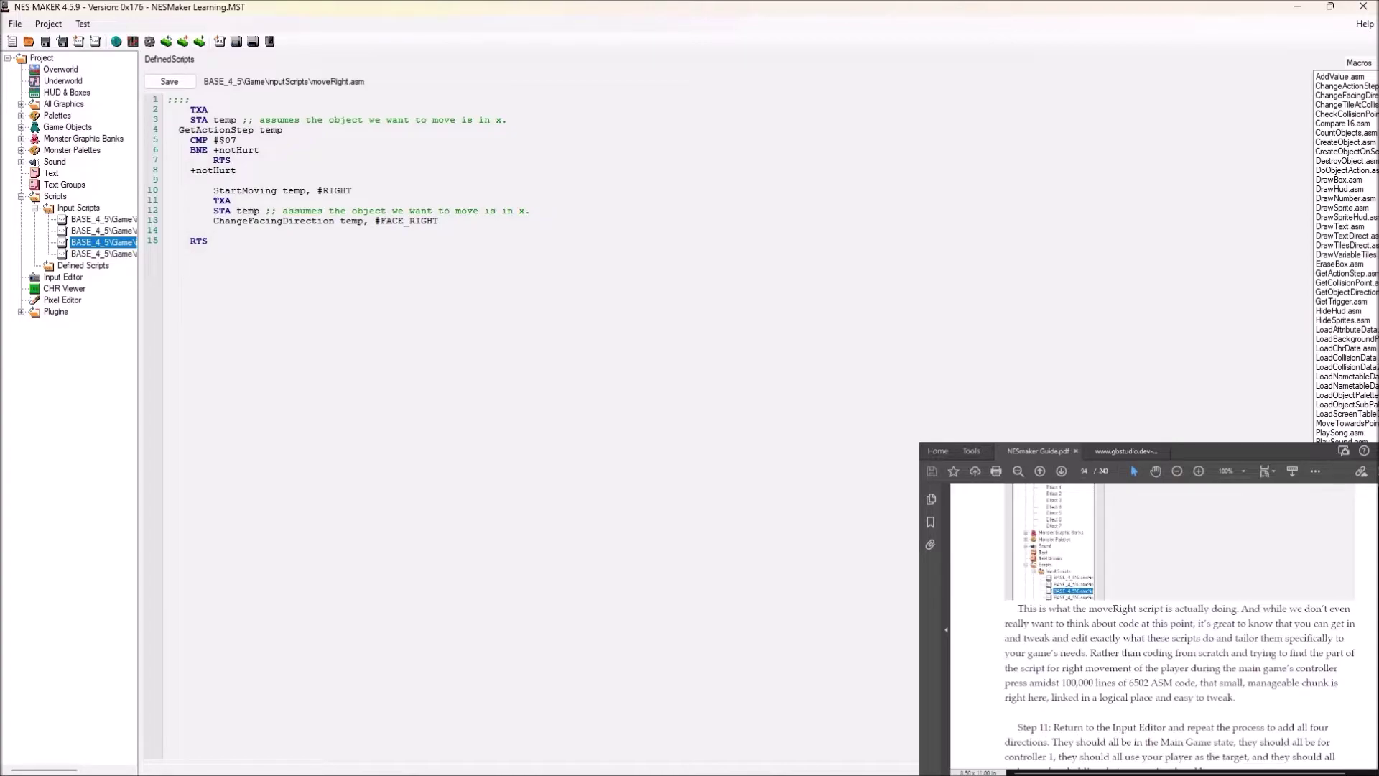
scroll(1178, 617, down, 3)
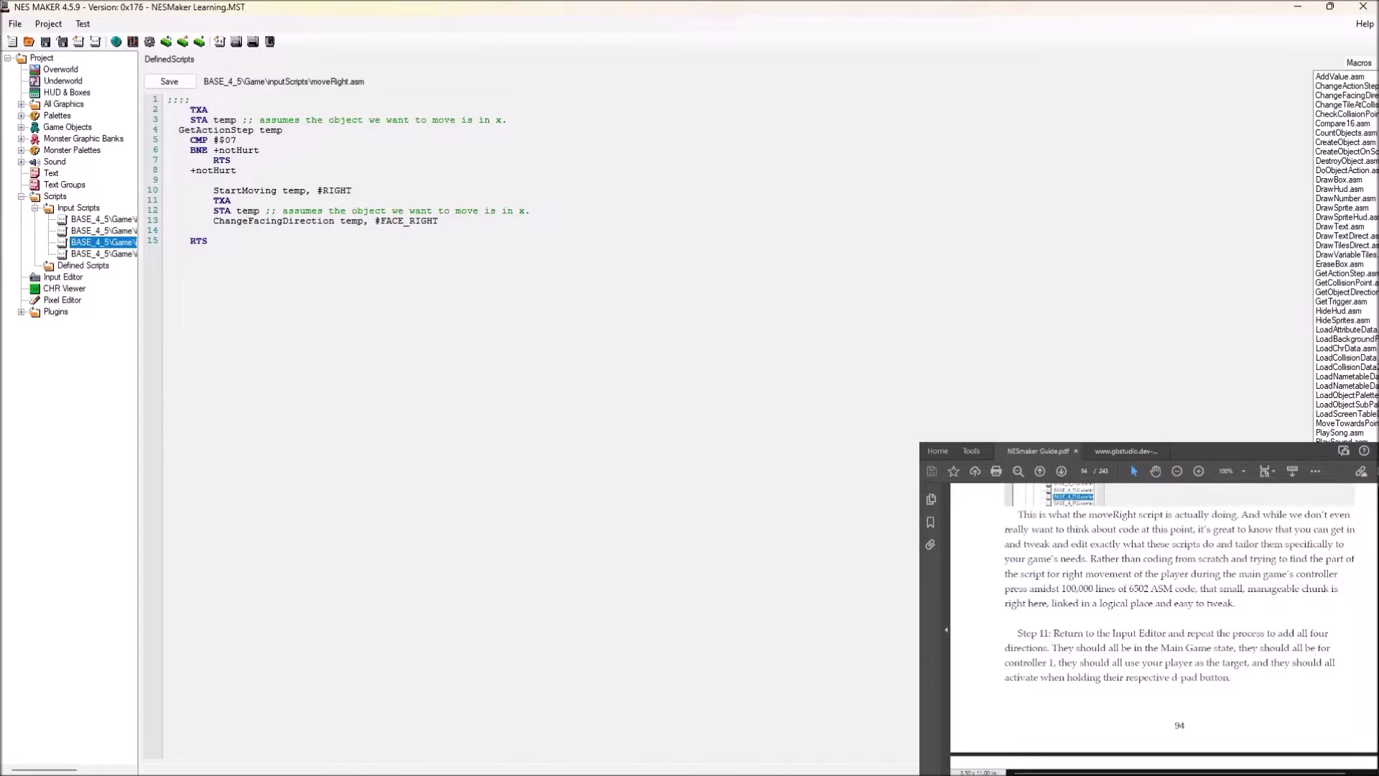
click(63, 277)
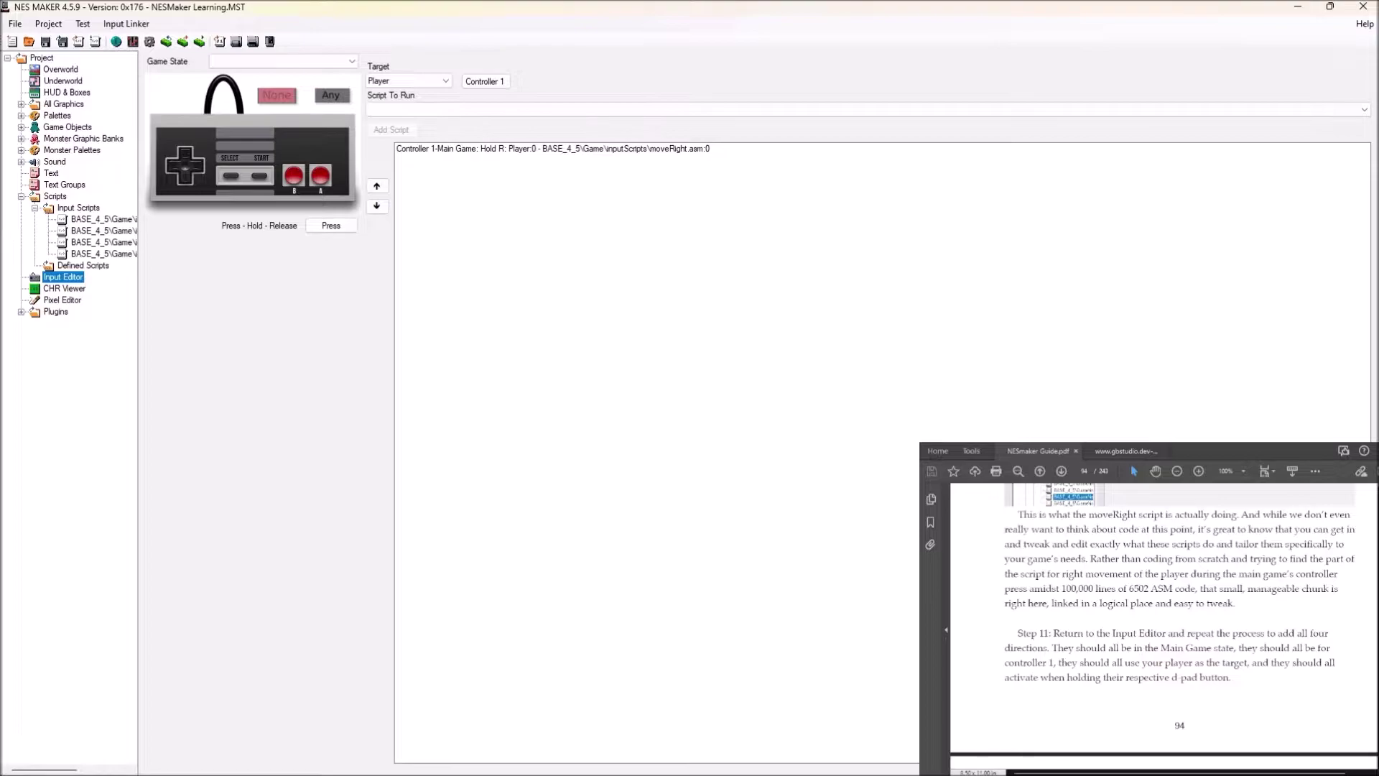
click(185, 153)
click(331, 225)
Choose BASE_4_5\Game\inputScripts\moveUp.asm with the Main Game state for the up D-pad button and add it to the input list.
click(862, 109)
click(862, 109)
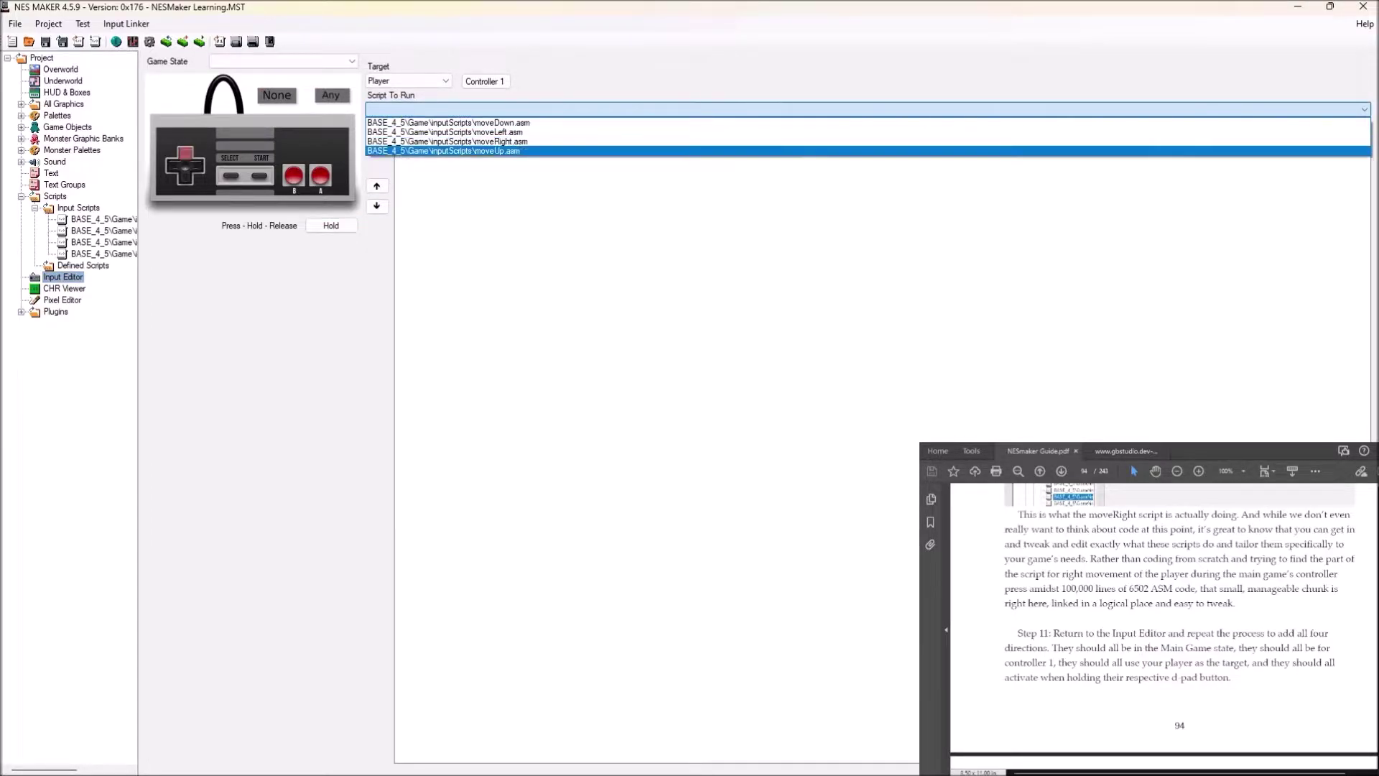
click(445, 154)
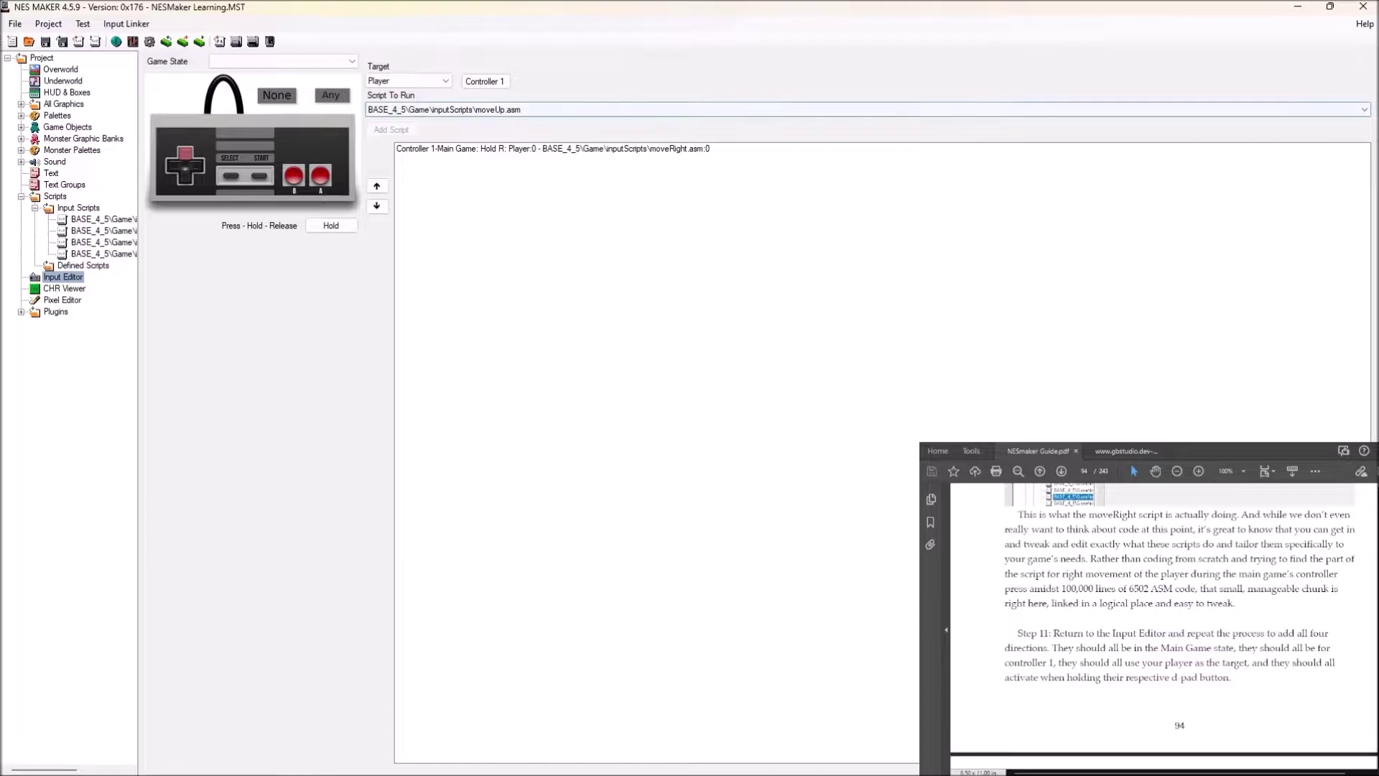
click(862, 109)
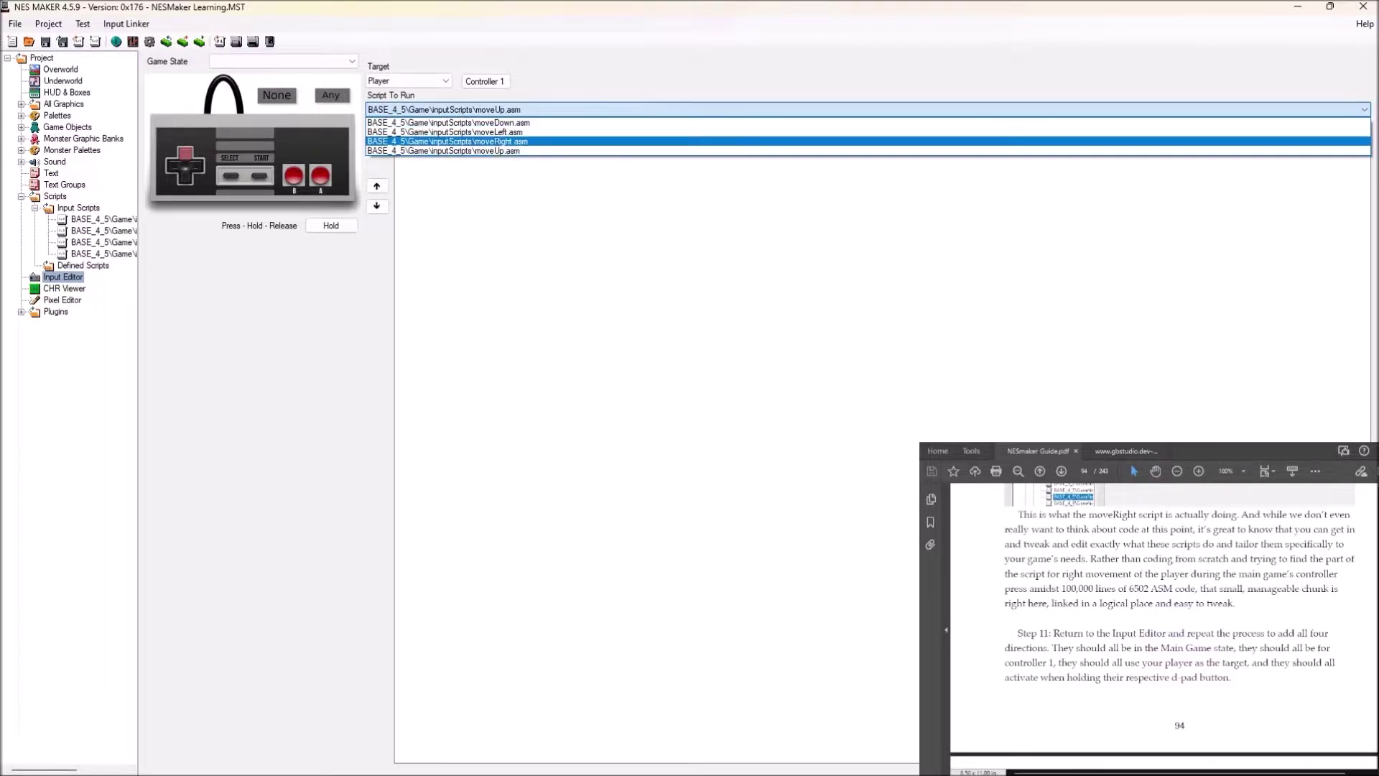
click(861, 150)
click(284, 61)
click(230, 74)
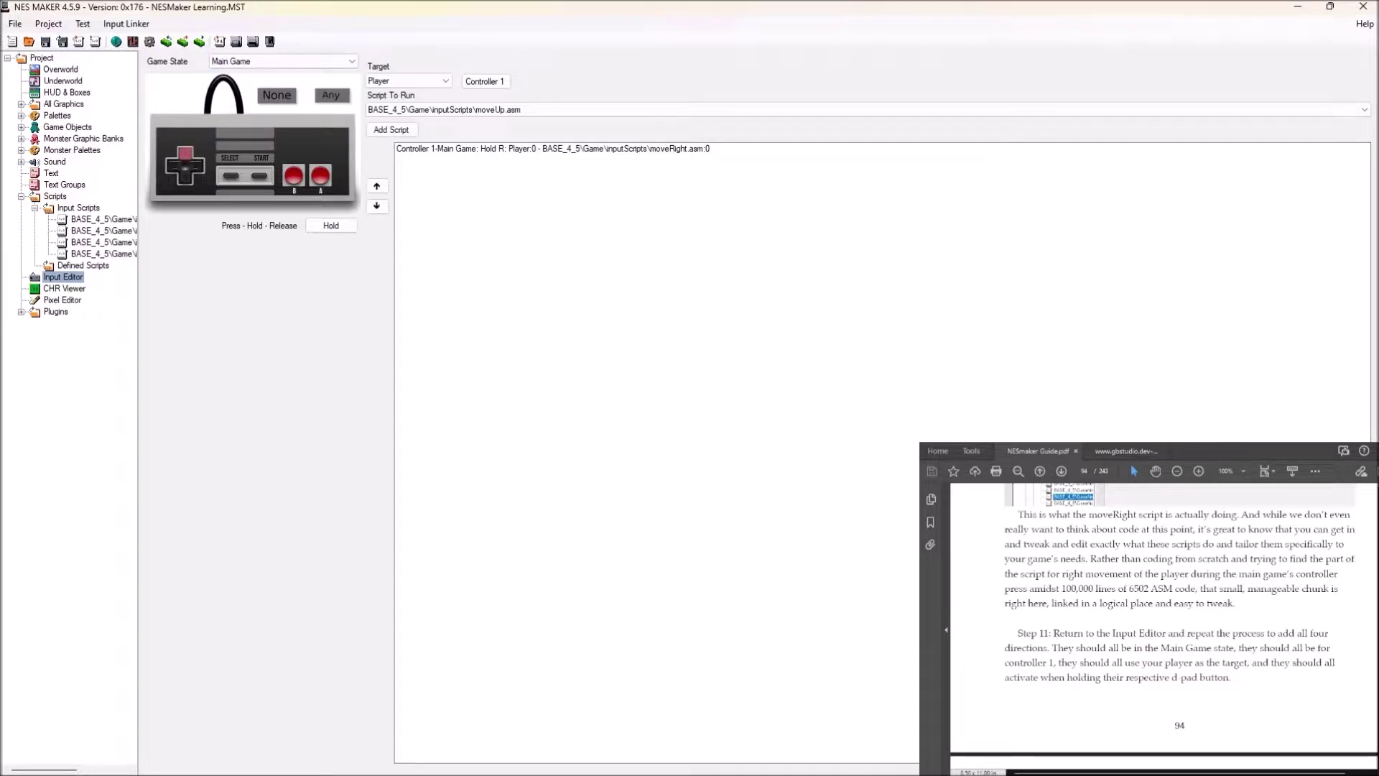
click(185, 153)
click(391, 130)
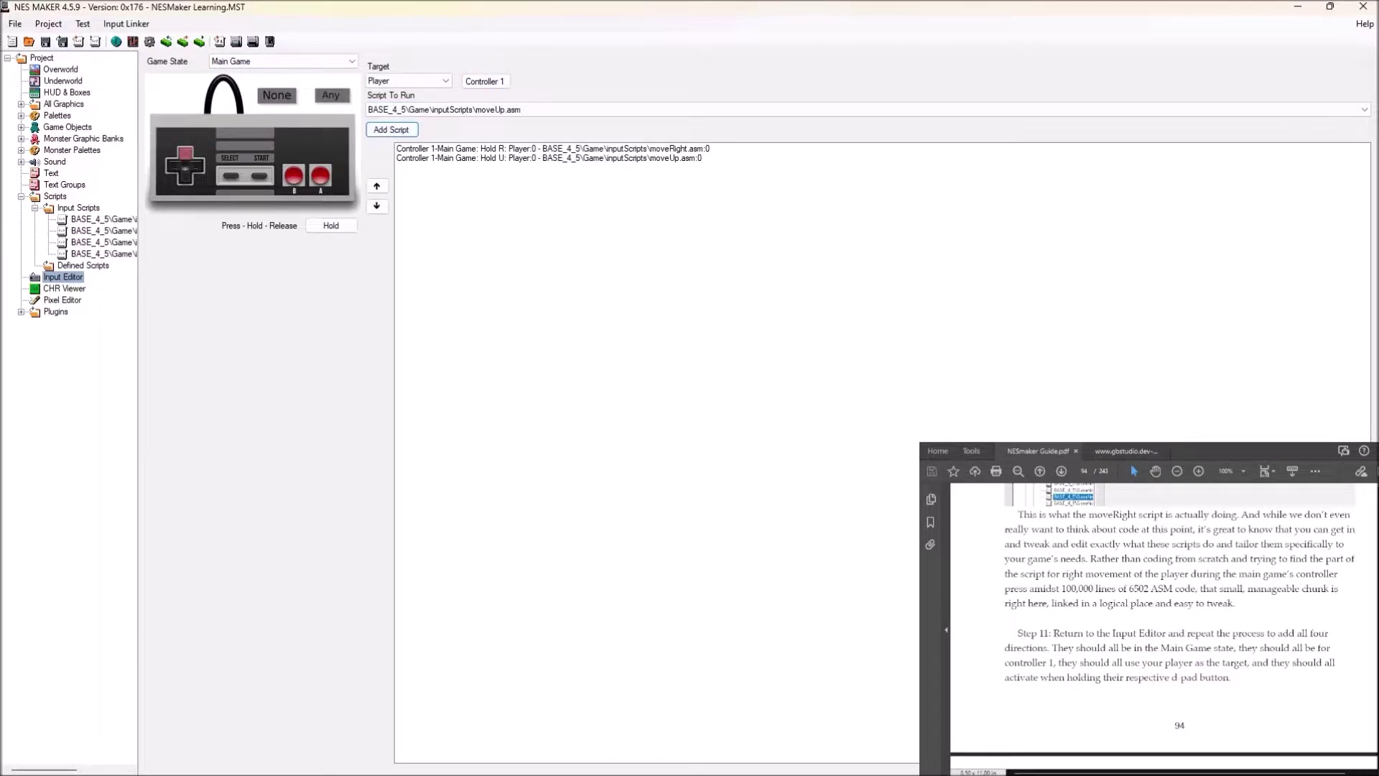
Add BASE_4_5\Game\inputScripts\moveLeft.asm to the input list for holding the left D-pad button.
click(173, 166)
click(503, 109)
click(391, 132)
click(391, 129)
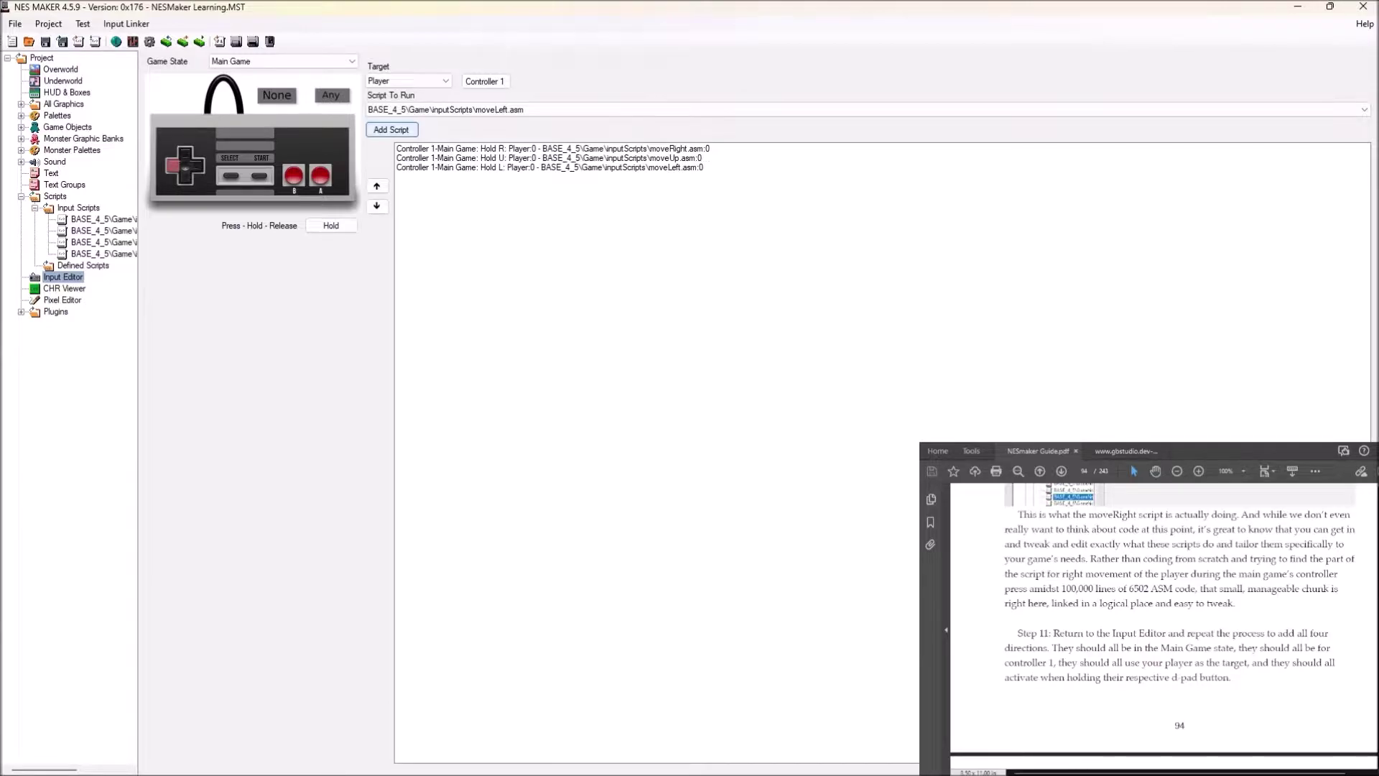
Add BASE_4_5\Game\inputScripts\moveDown.asm to the input list for holding the down D-pad button.
click(186, 178)
click(173, 166)
click(503, 109)
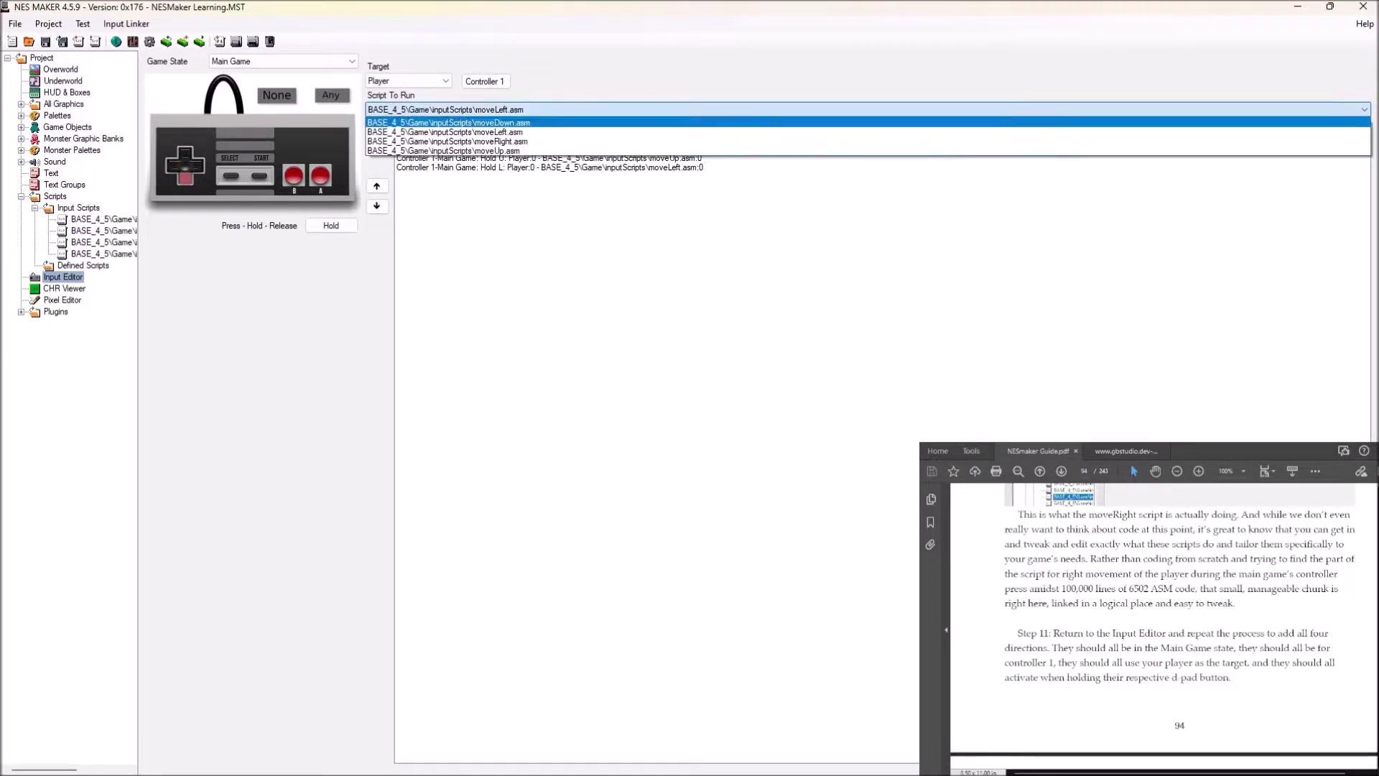
click(448, 122)
click(392, 129)
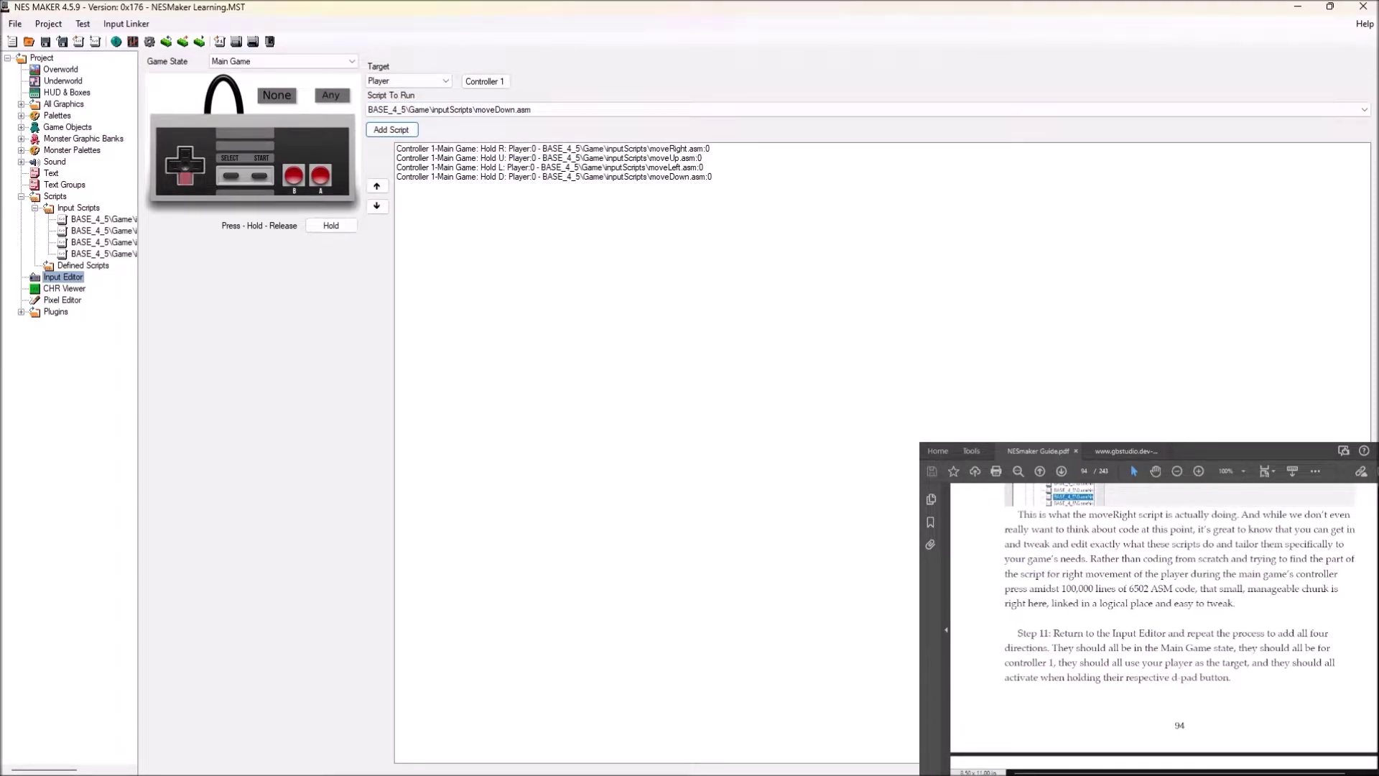
Try to reorder the scripts in the input list, and look through its entries.
click(376, 186)
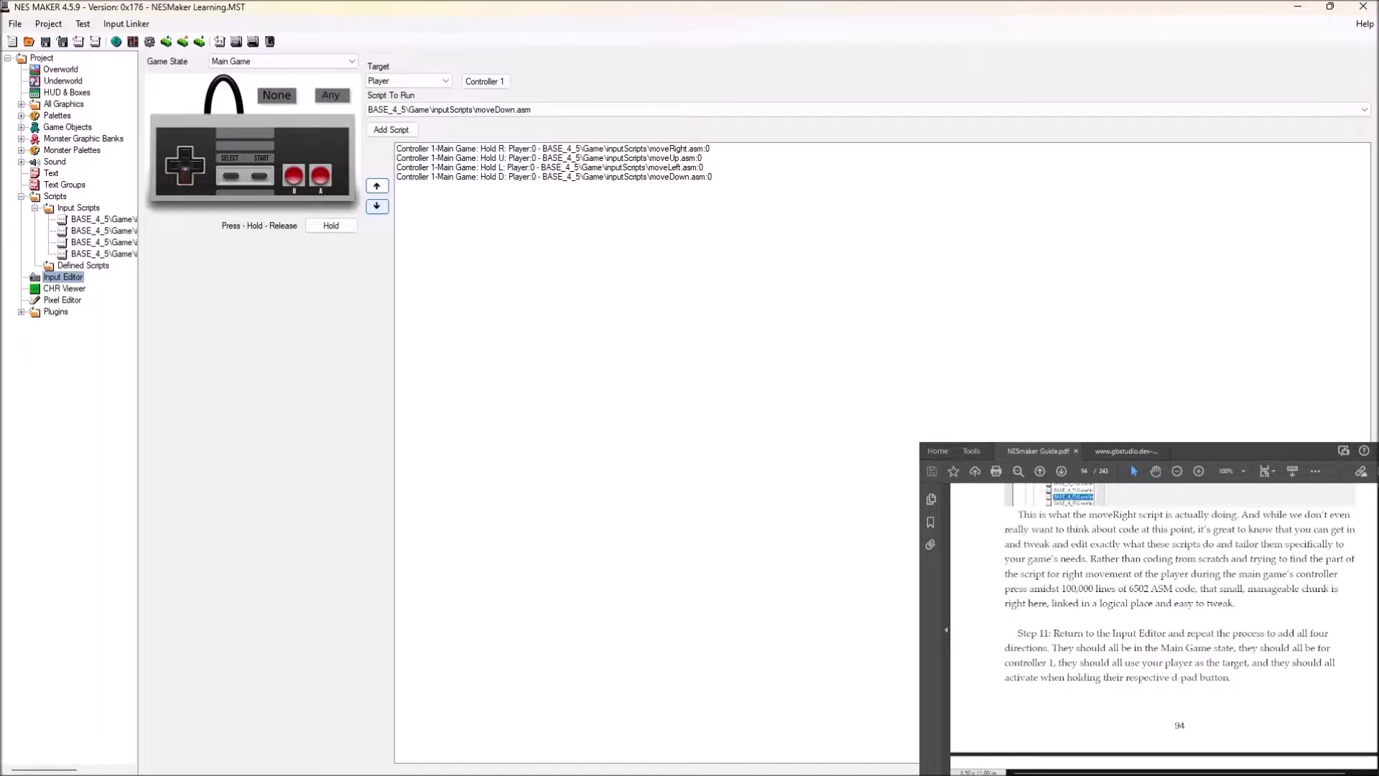
click(376, 206)
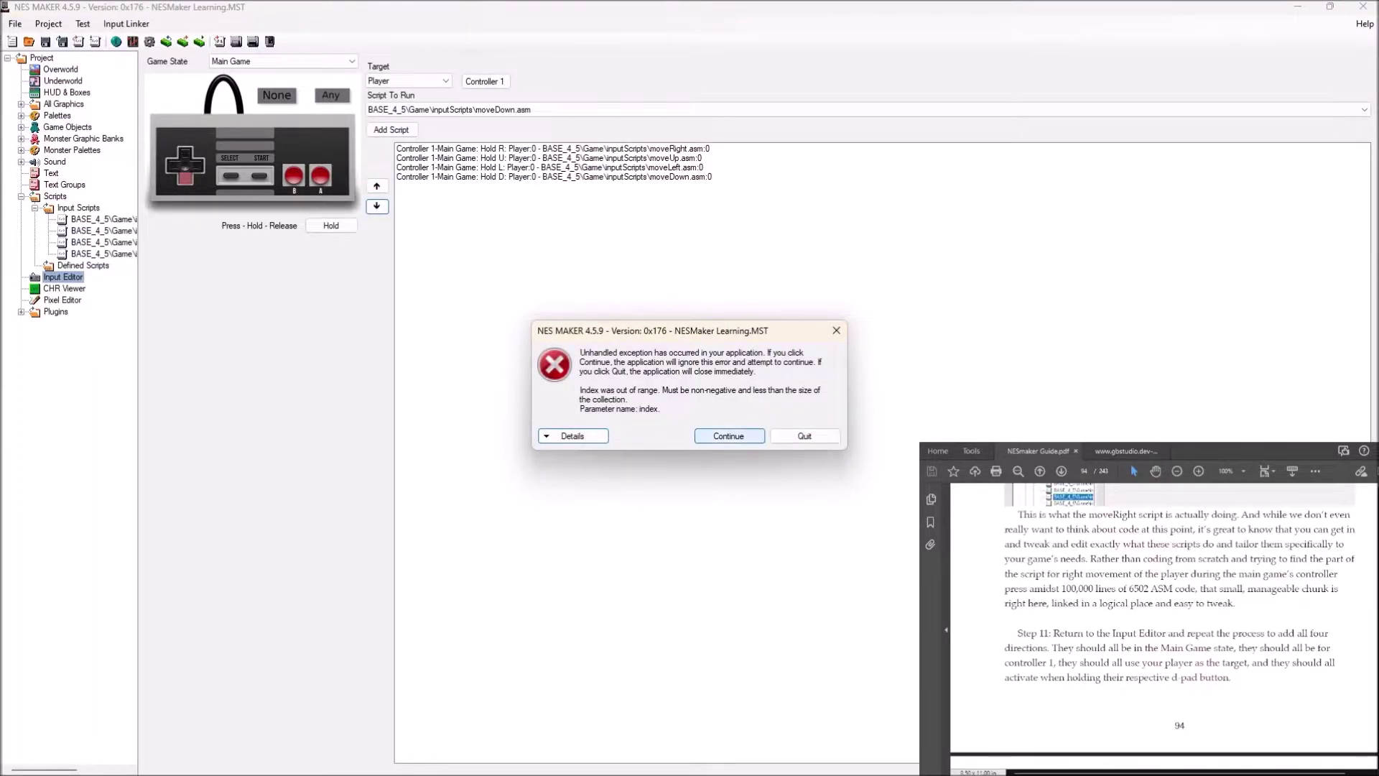
click(728, 436)
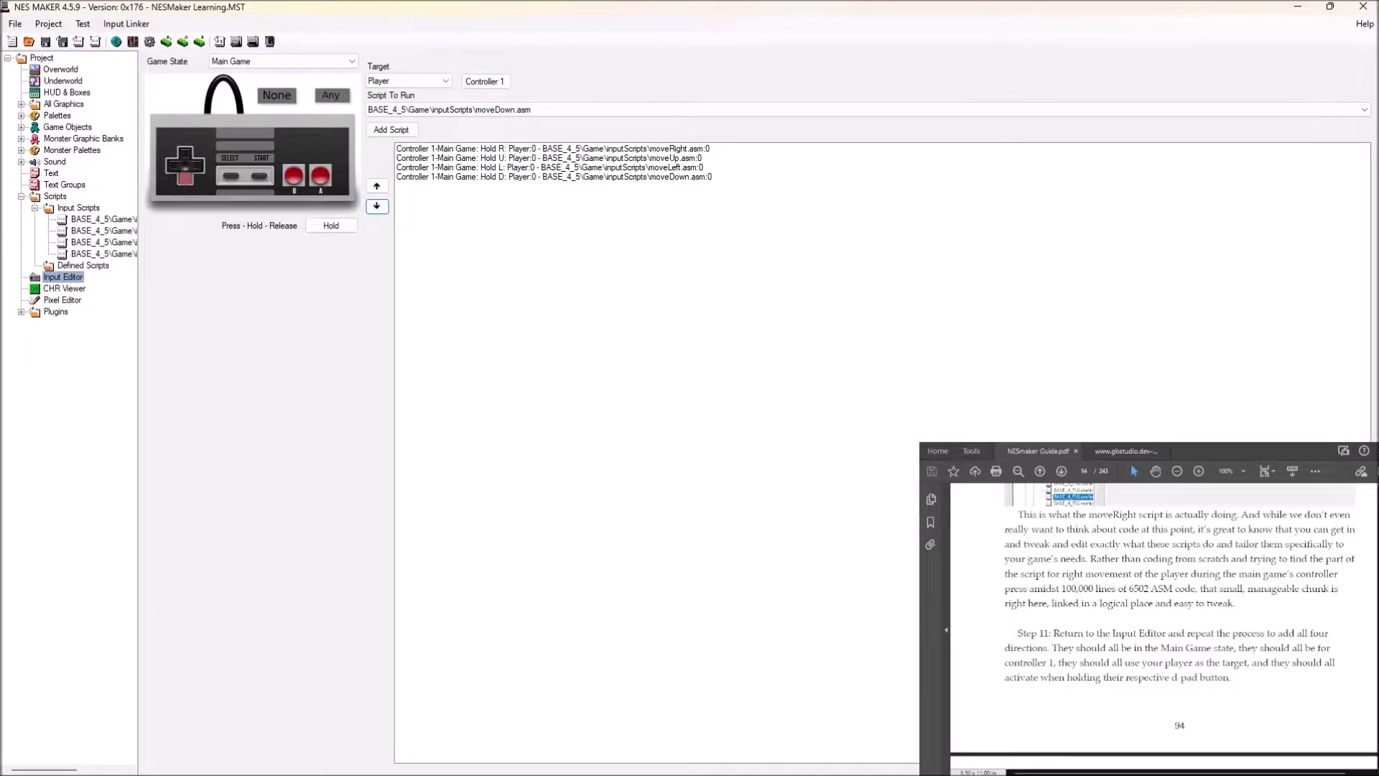
click(553, 158)
click(553, 148)
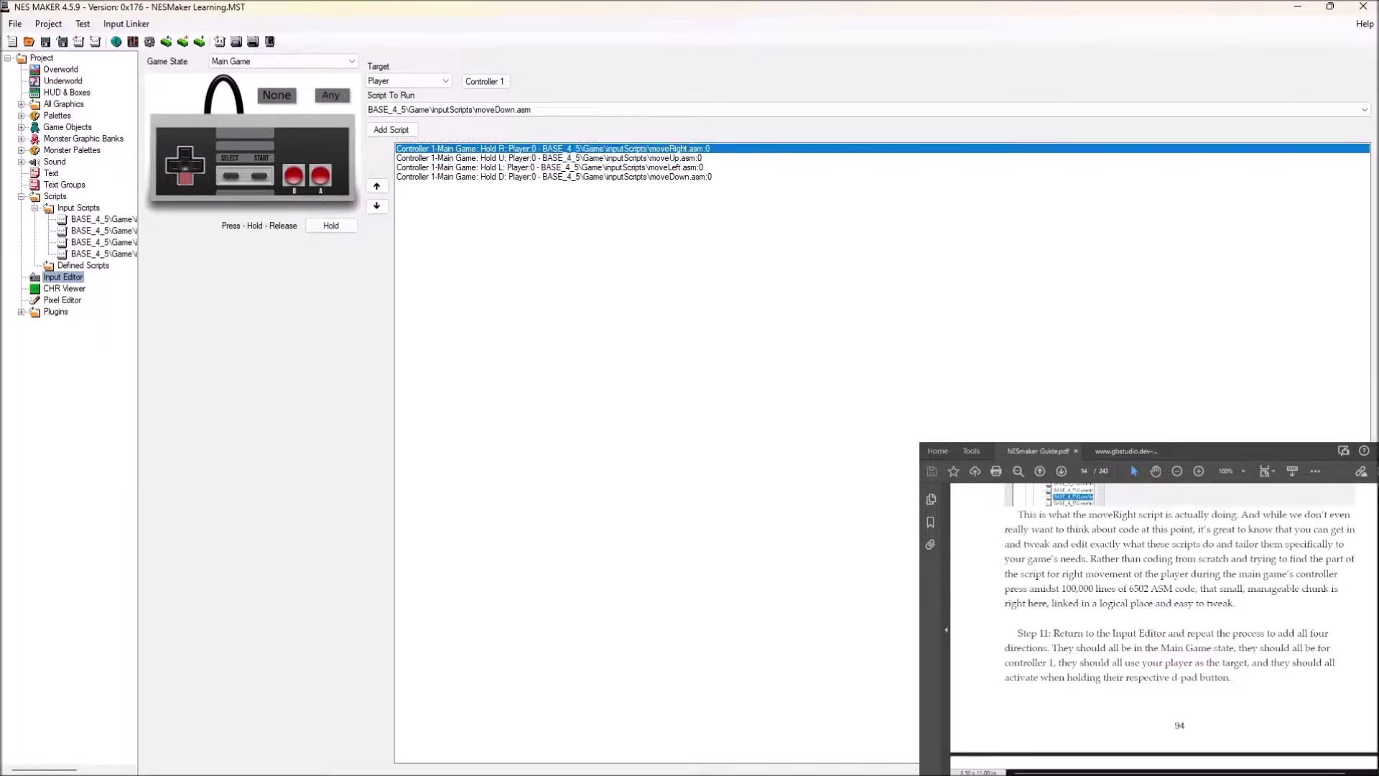
click(553, 176)
click(553, 158)
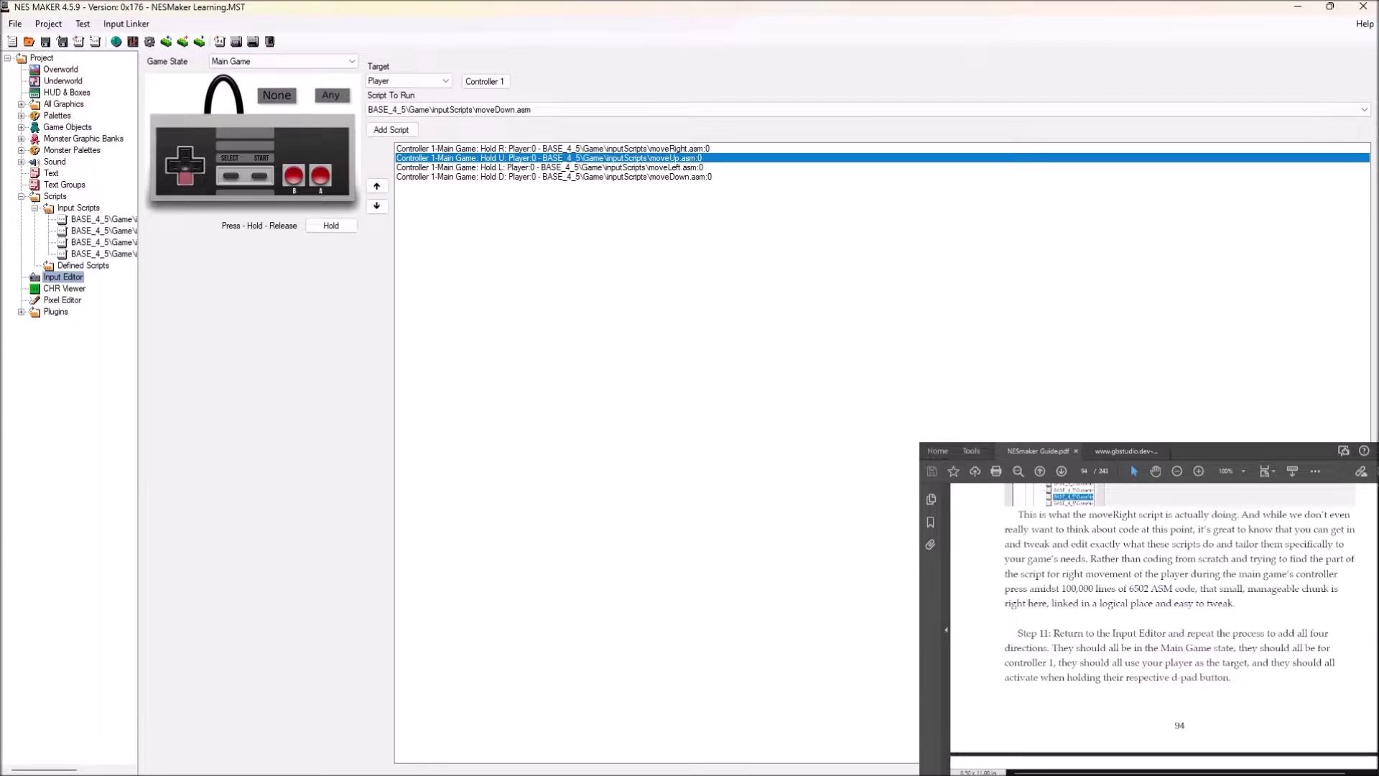
Read the guide on testing the game and why the player stays still, through steps 12 and 13, comparing with the input list.
scroll(1163, 617, down, 5)
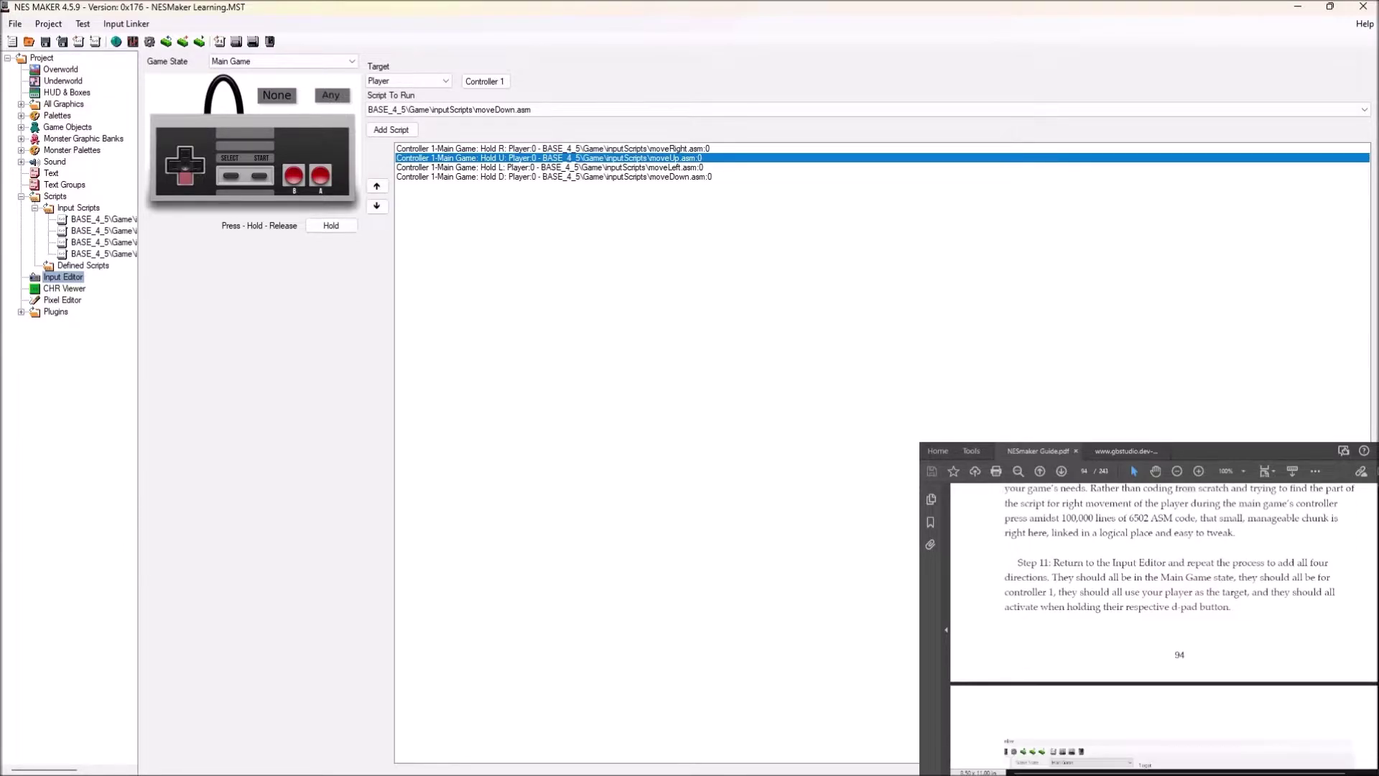
scroll(1163, 618, down, 1)
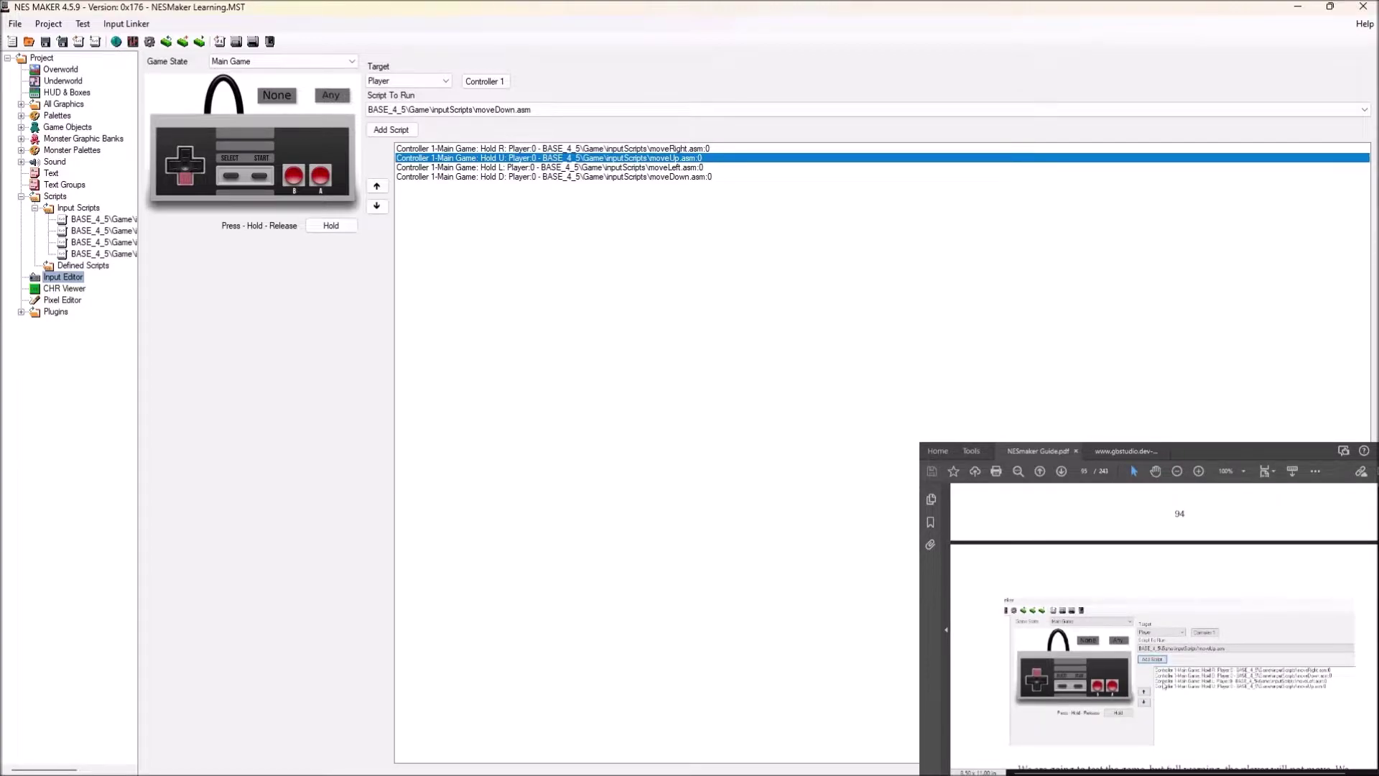
scroll(1163, 617, down, 5)
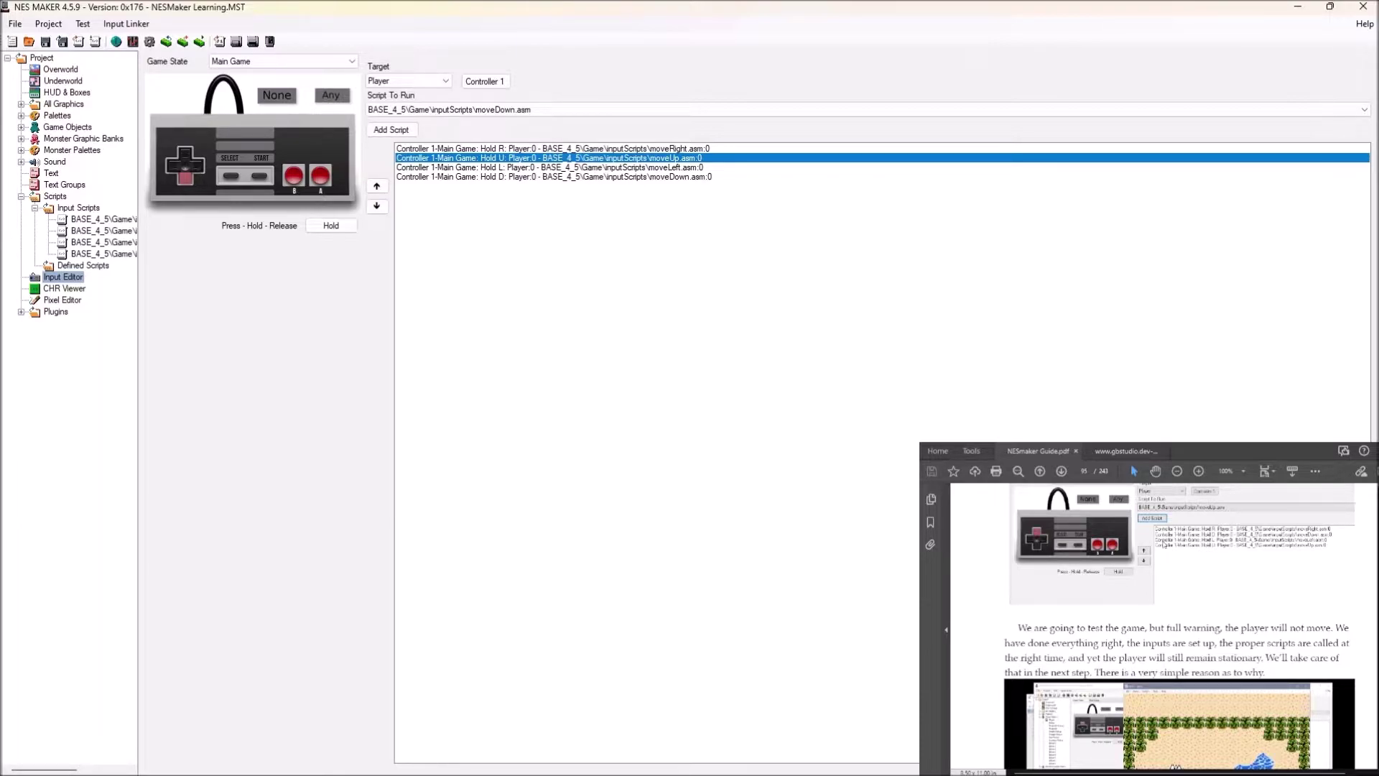
scroll(1178, 625, down, 2)
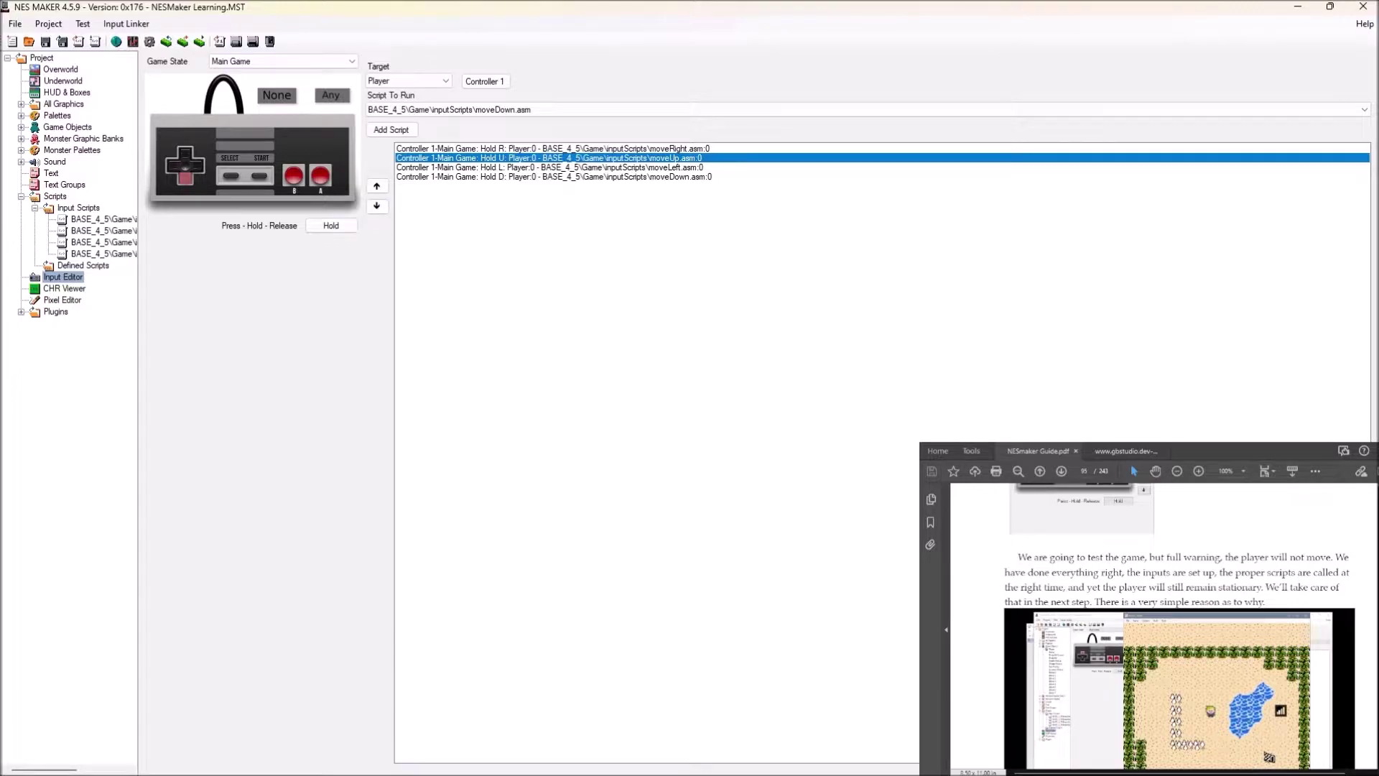
scroll(1178, 626, down, 3)
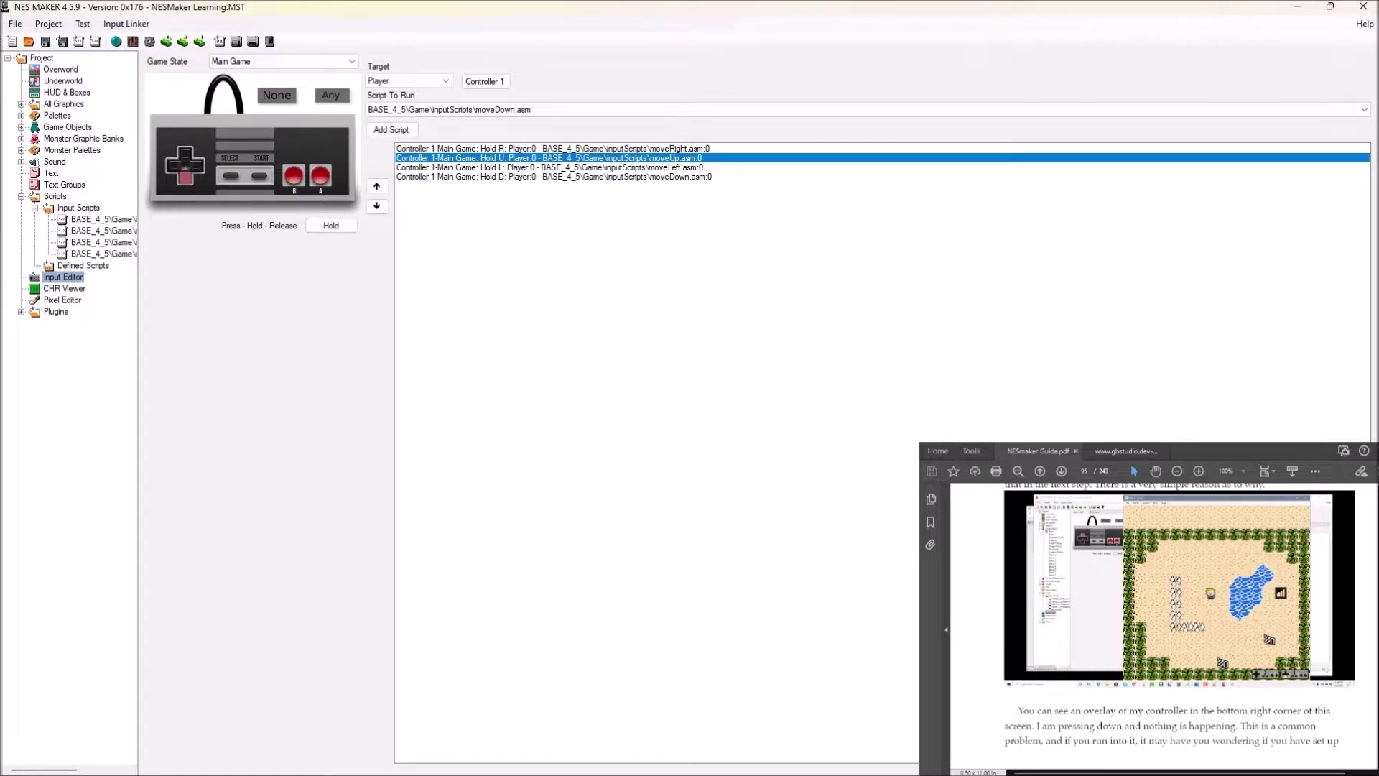
scroll(1164, 618, down, 5)
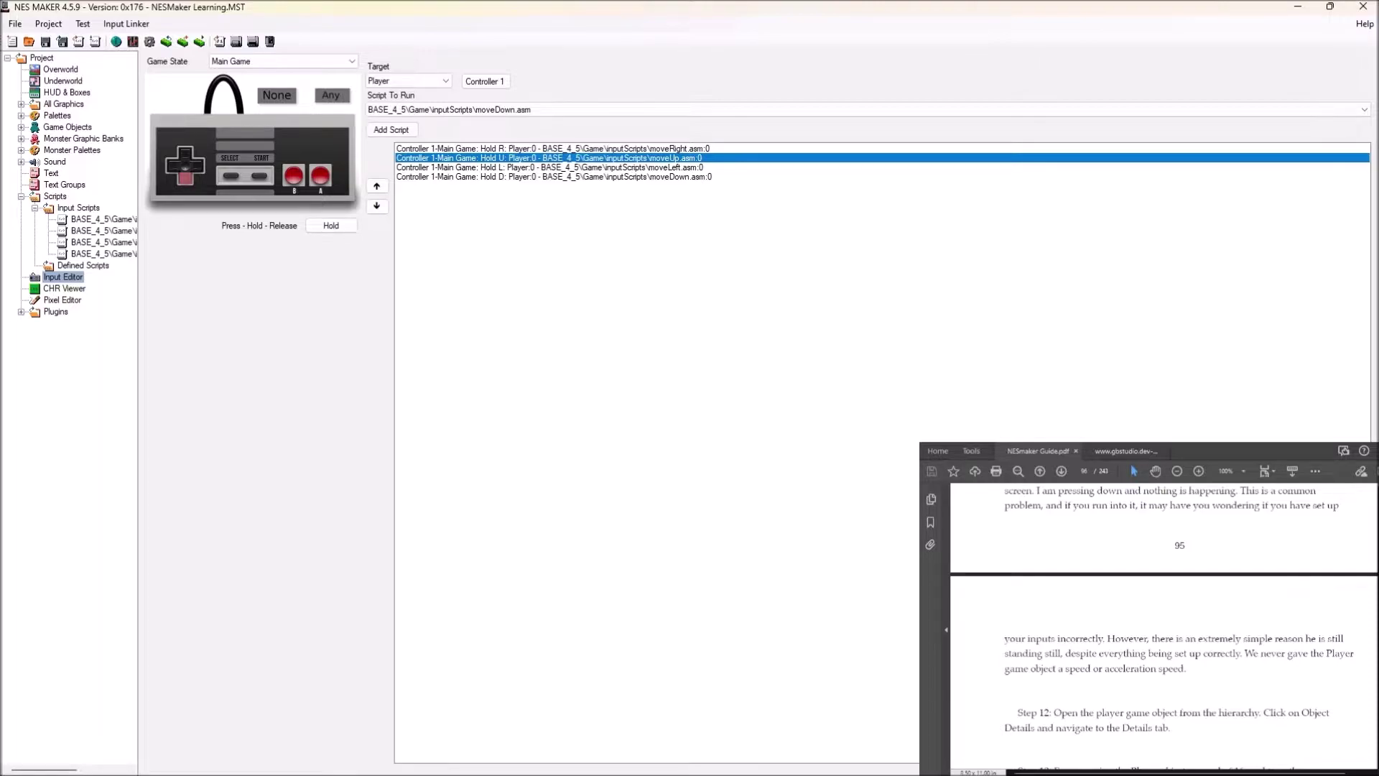
scroll(1164, 624, down, 2)
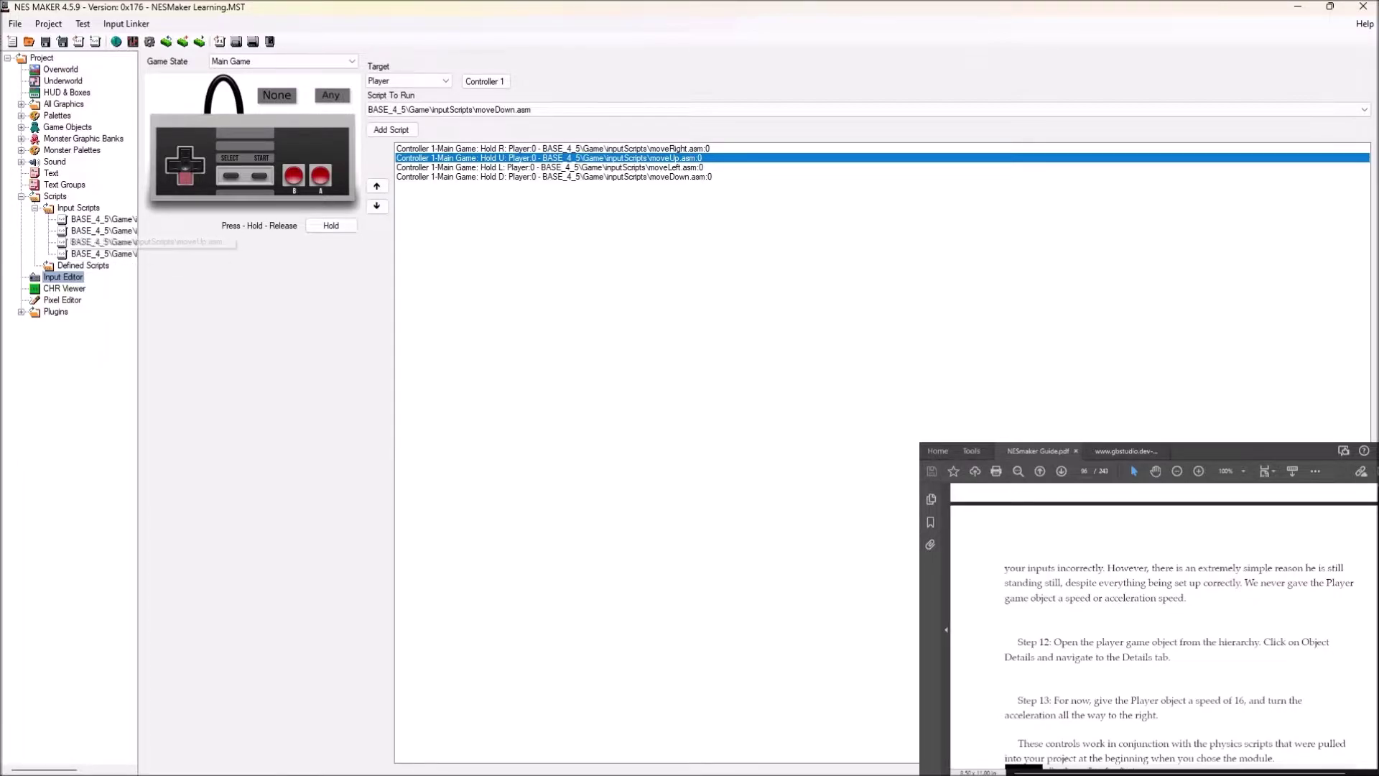
click(173, 165)
click(553, 176)
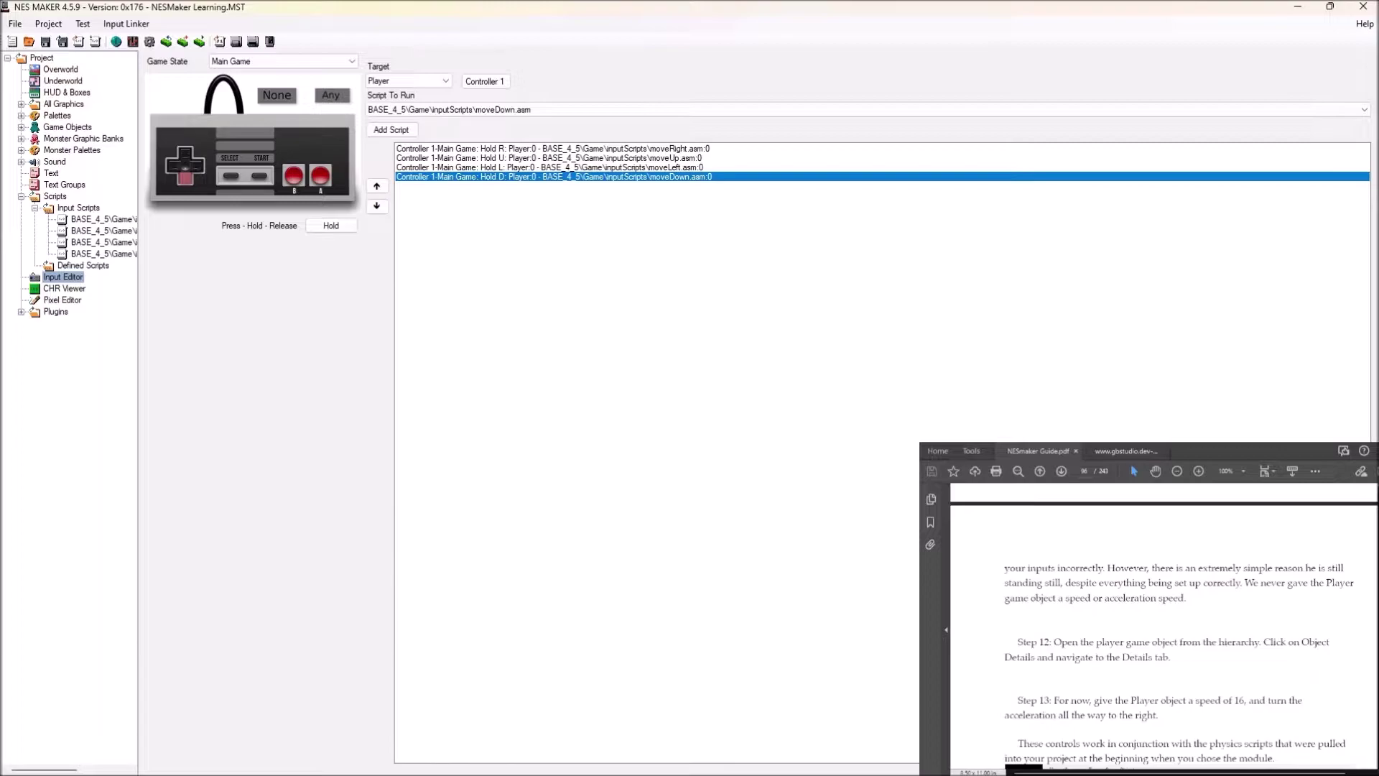
In the Player game object's details, set the normal max speed to 16 and the acceleration speed to the maximum of 255.
click(21, 196)
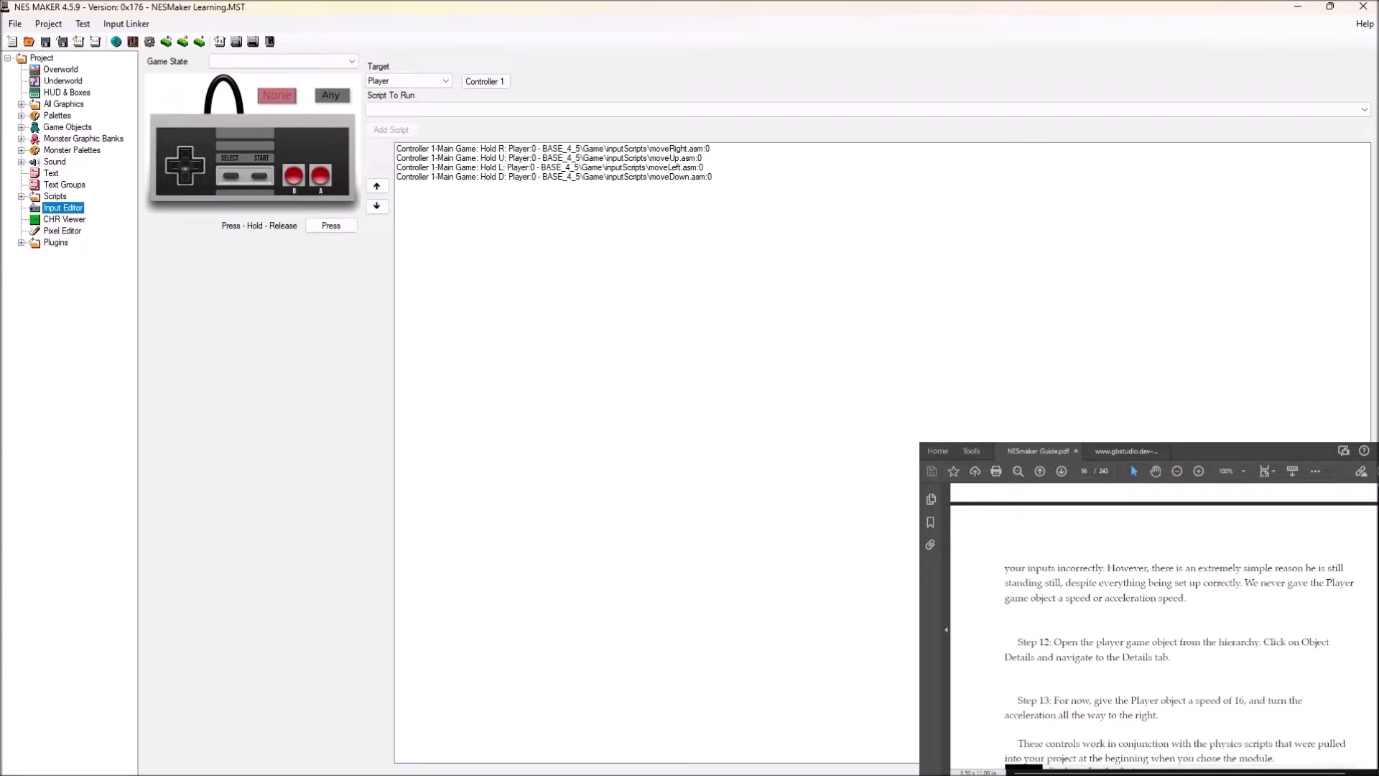
click(21, 127)
click(67, 138)
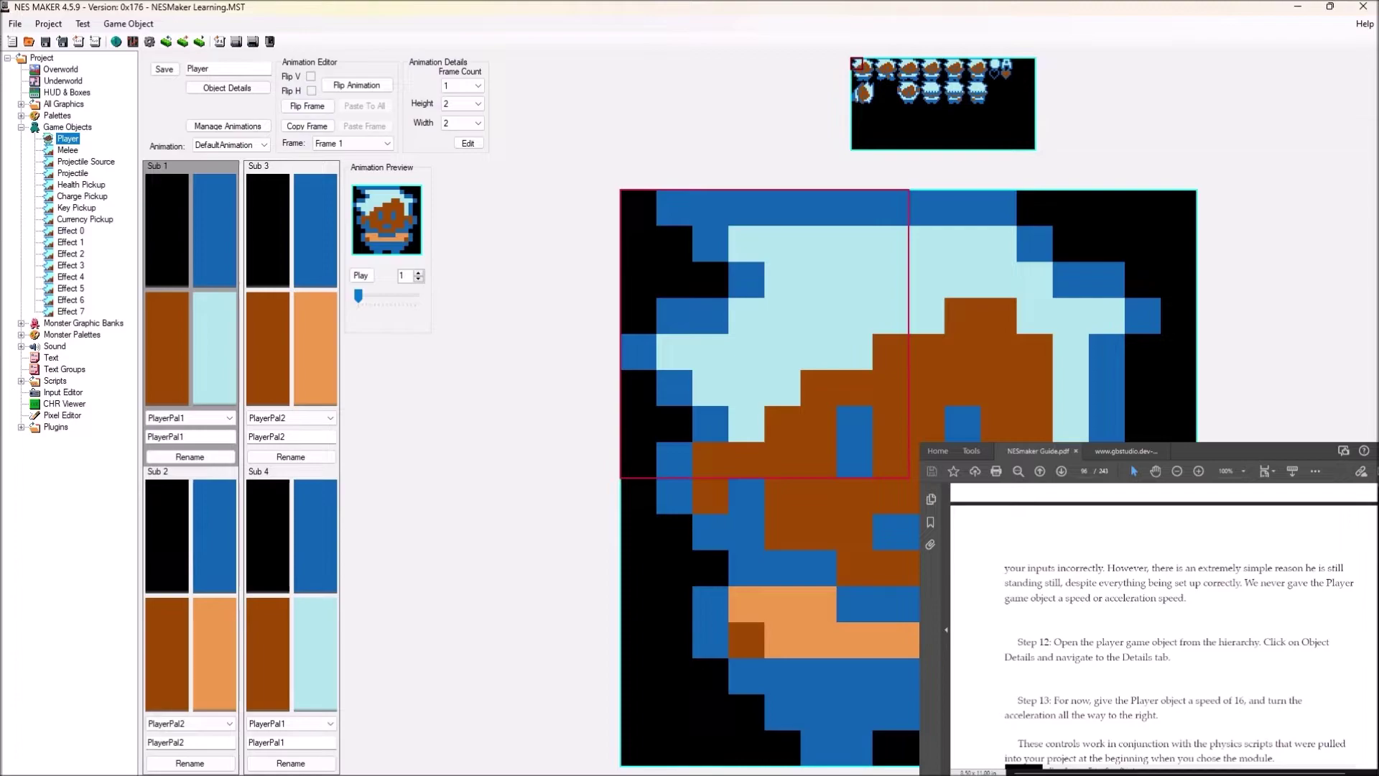
click(227, 88)
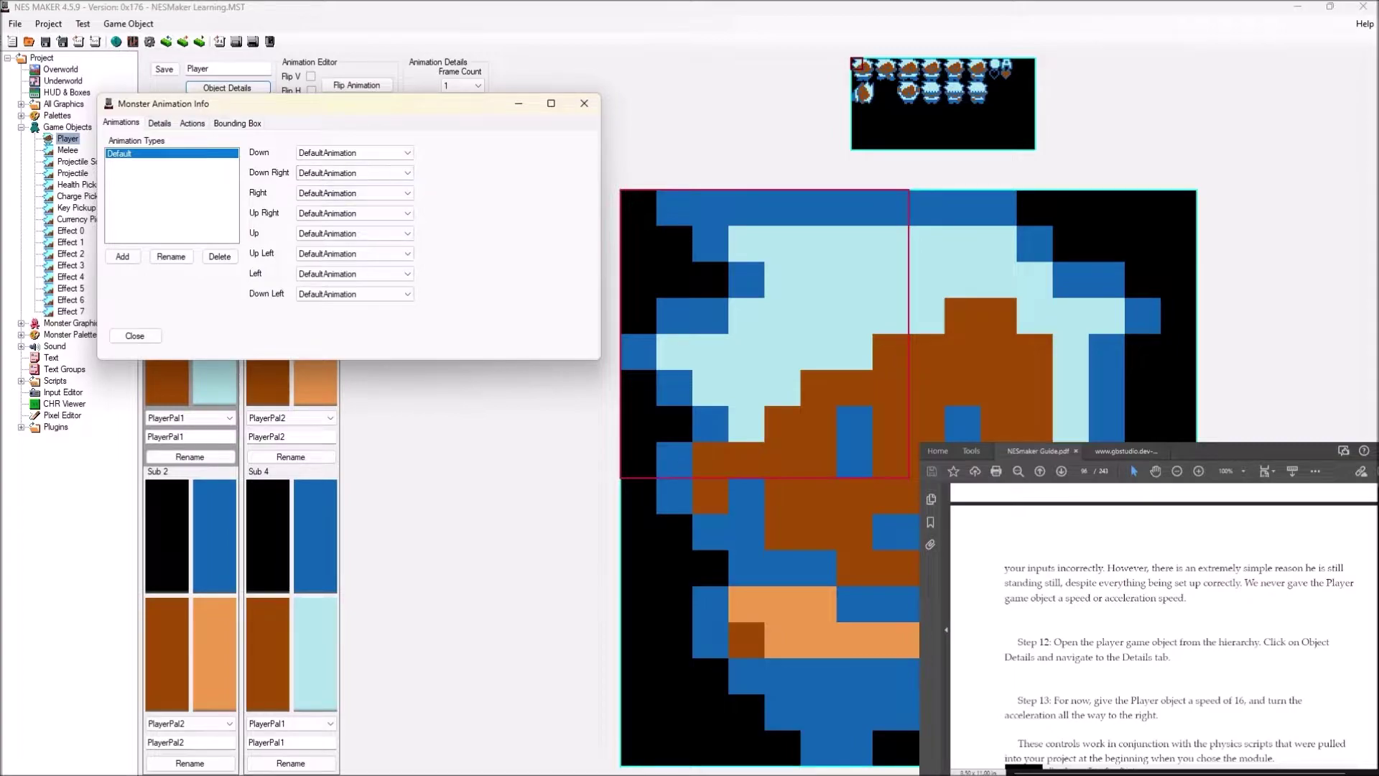
click(159, 122)
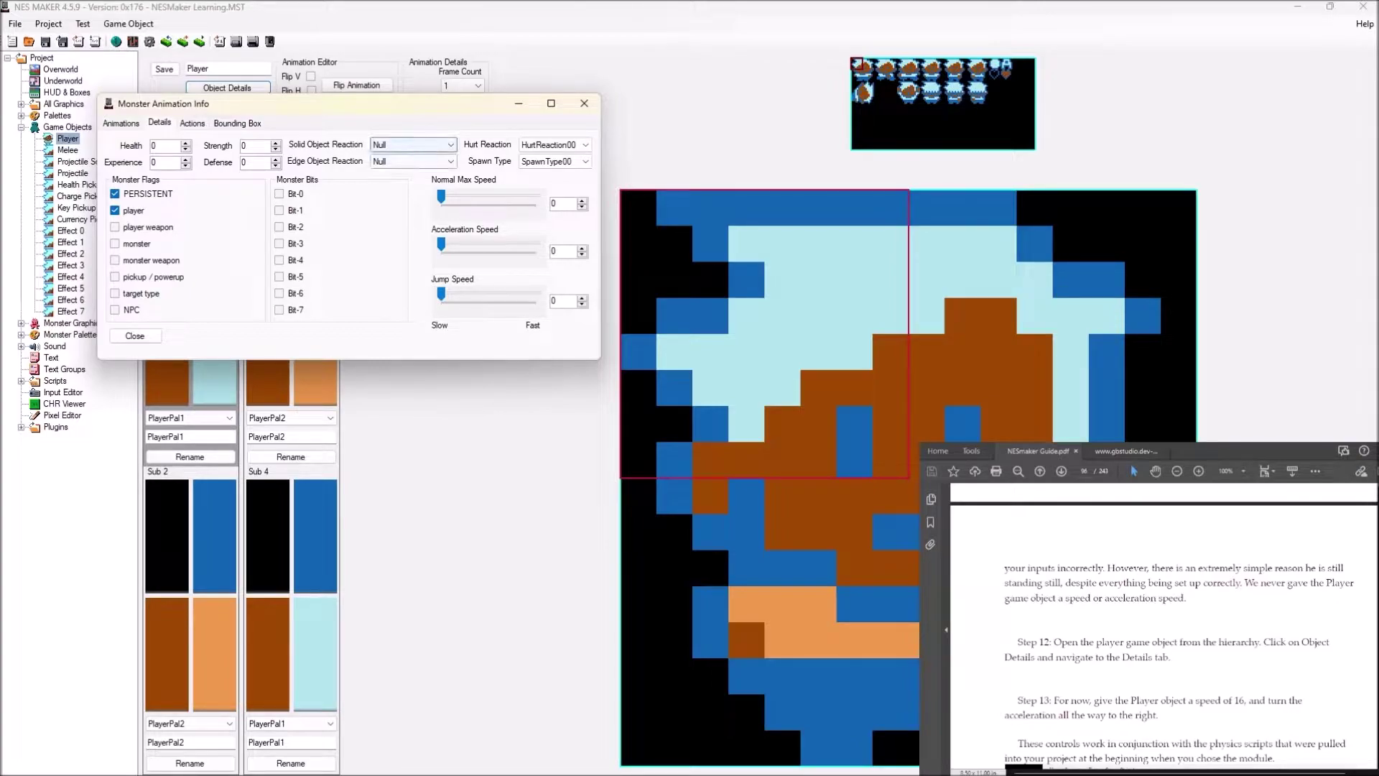
drag(441, 244, 535, 244)
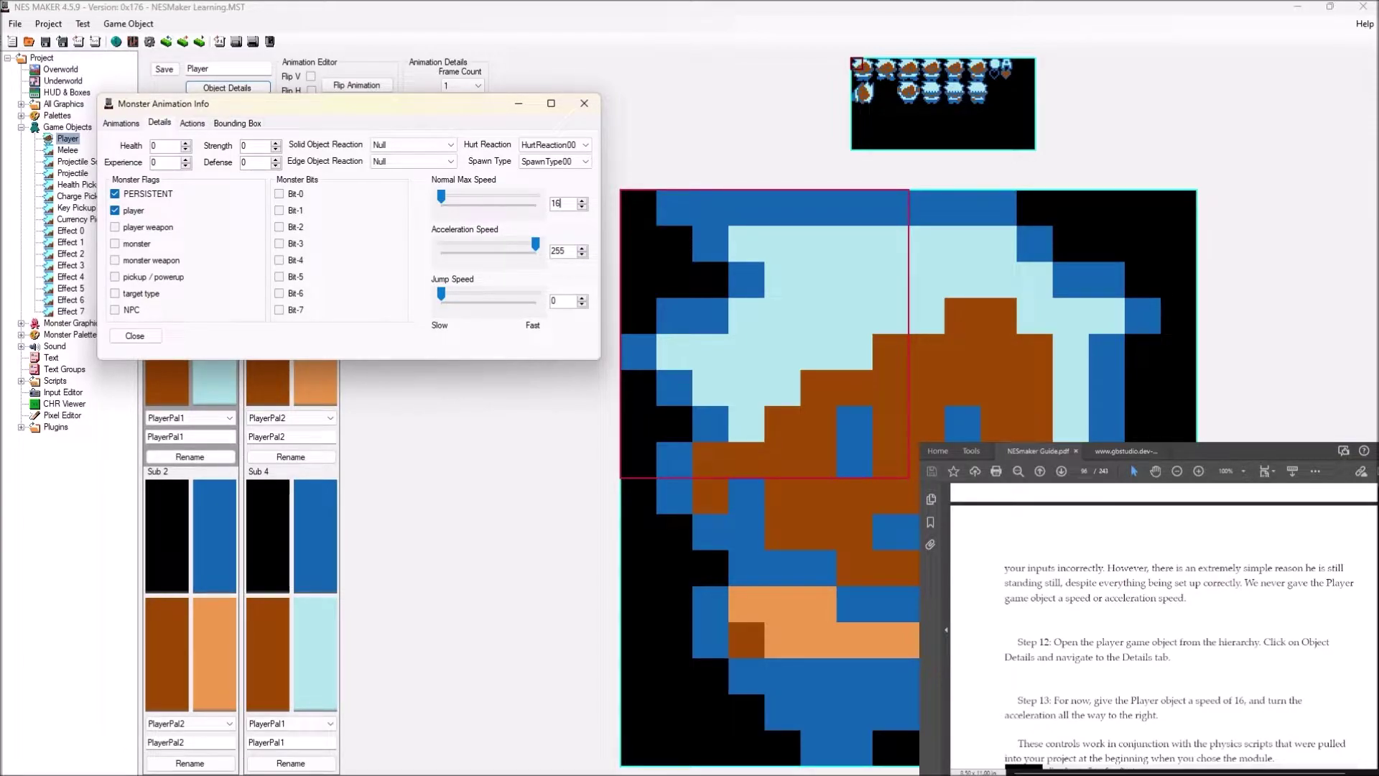
scroll(1163, 625, down, 2)
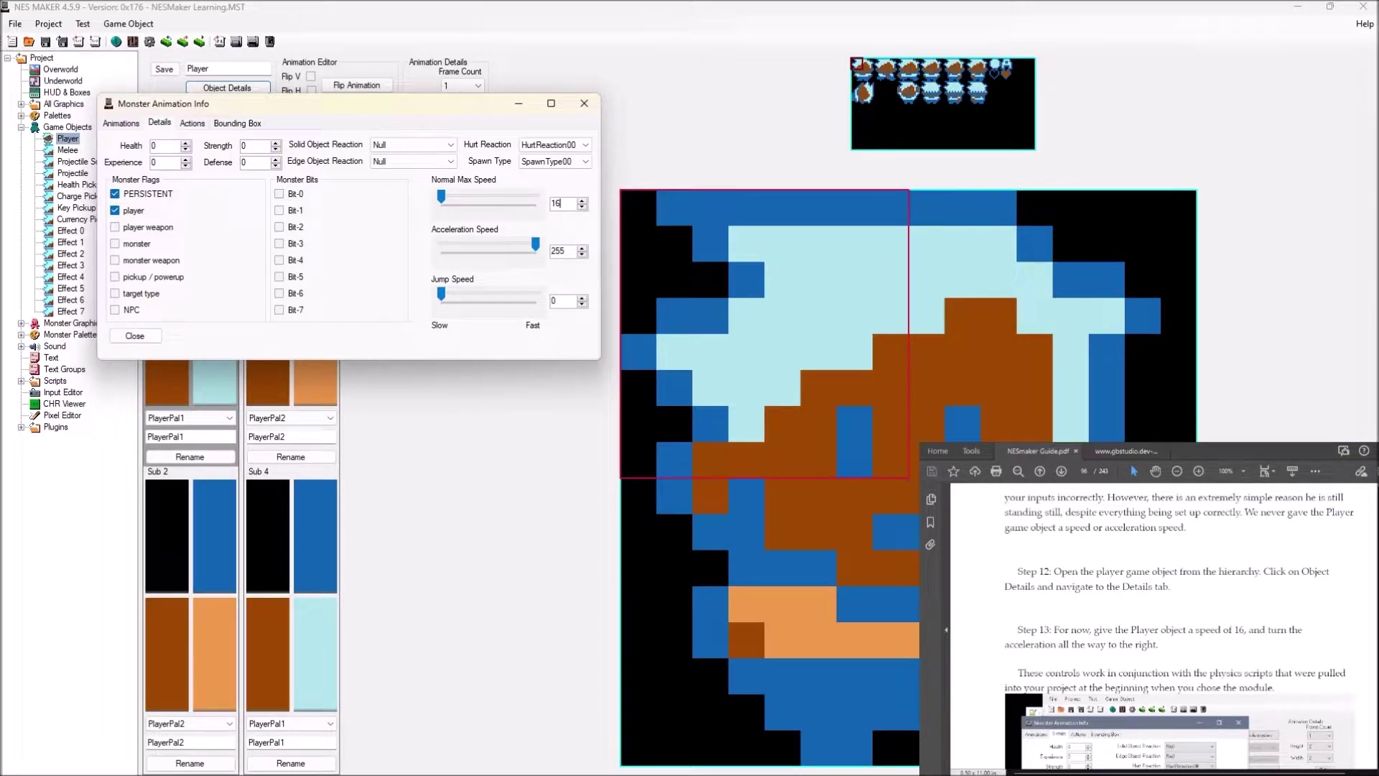
Read the guide through step 14 and close the Player object's details.
scroll(1178, 617, down, 1)
scroll(1163, 625, down, 3)
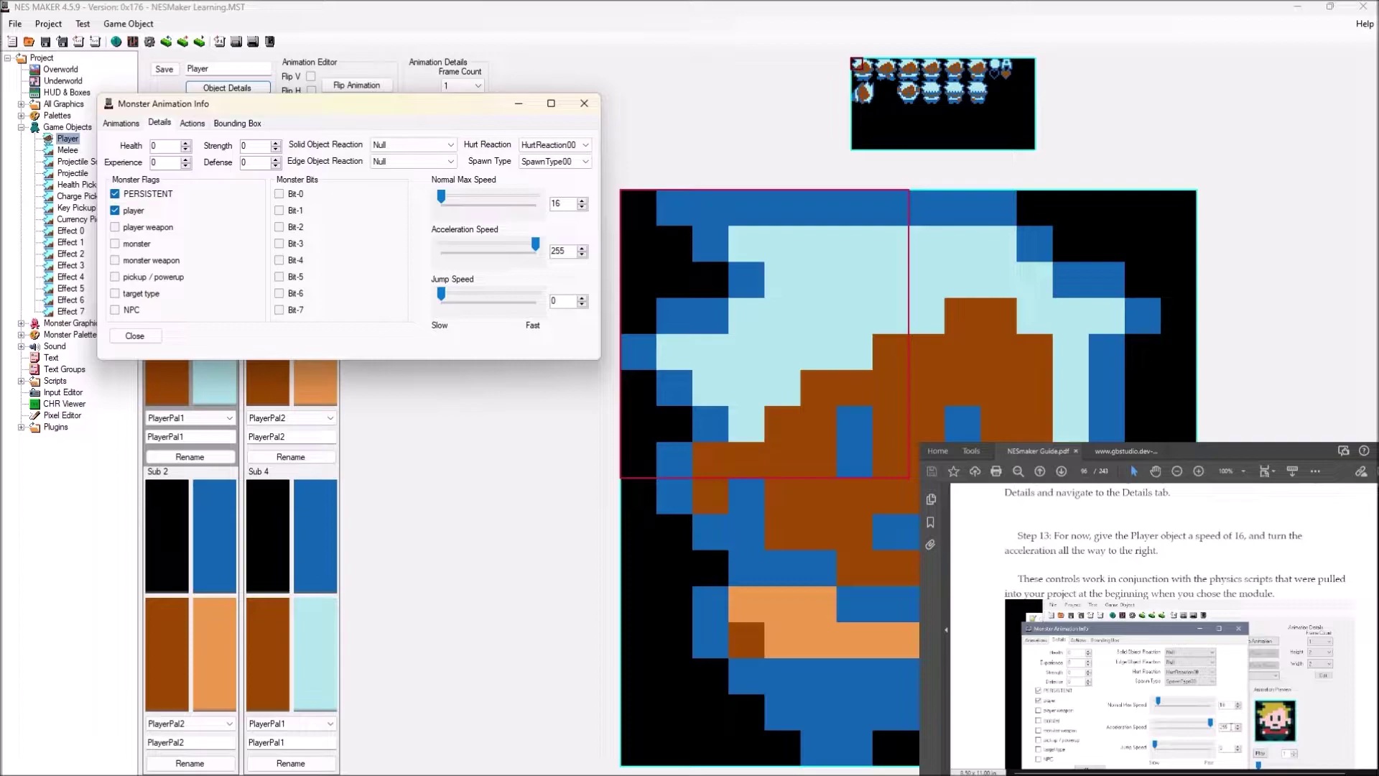
scroll(1164, 625, down, 4)
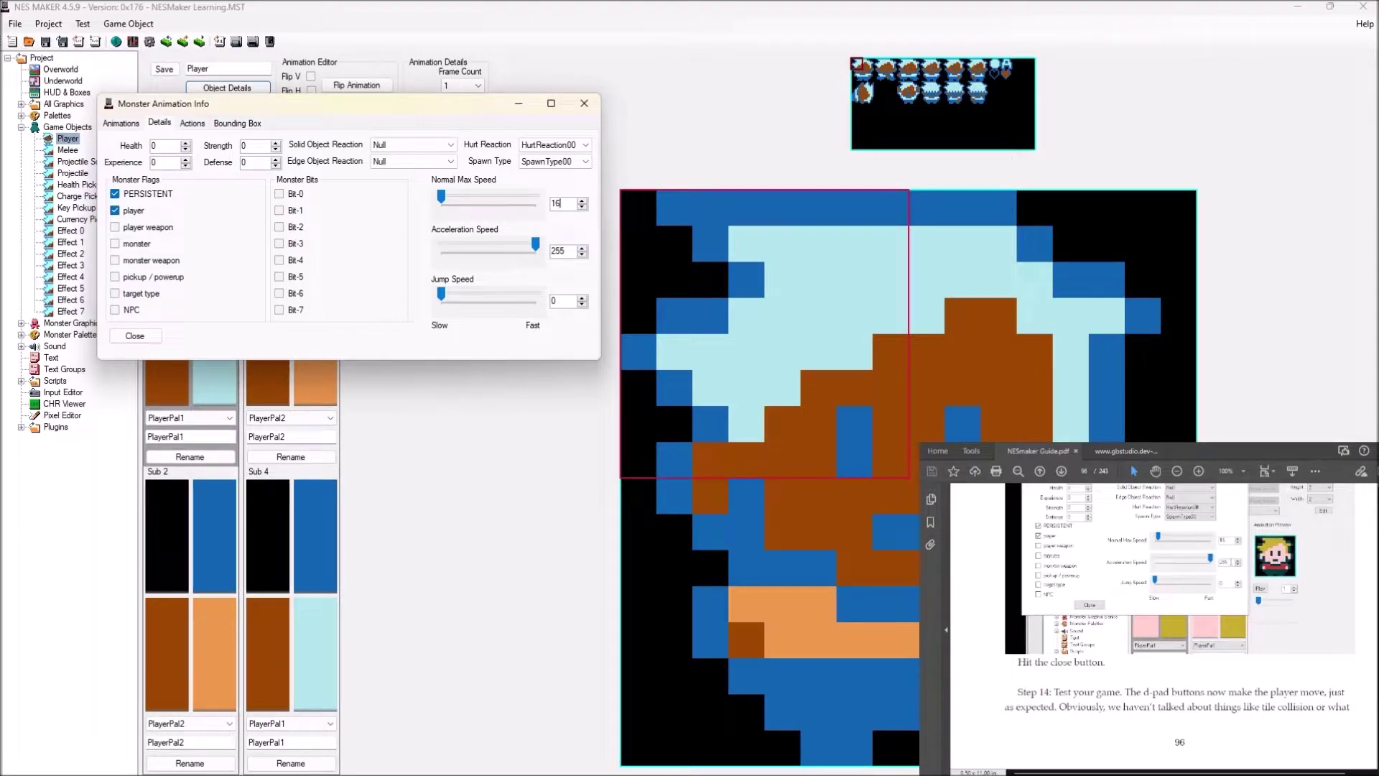
click(135, 335)
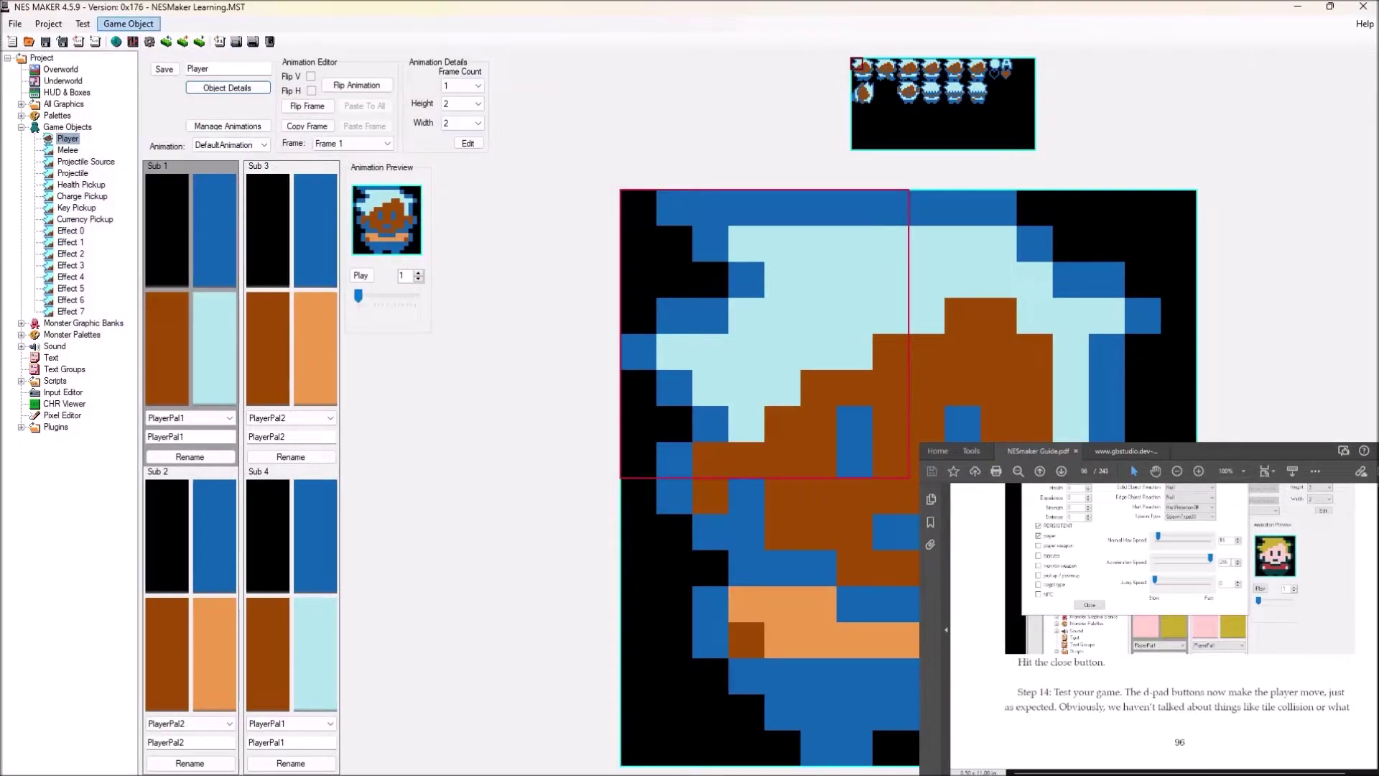
Export and test the game in the emulator, and close the test window.
click(83, 24)
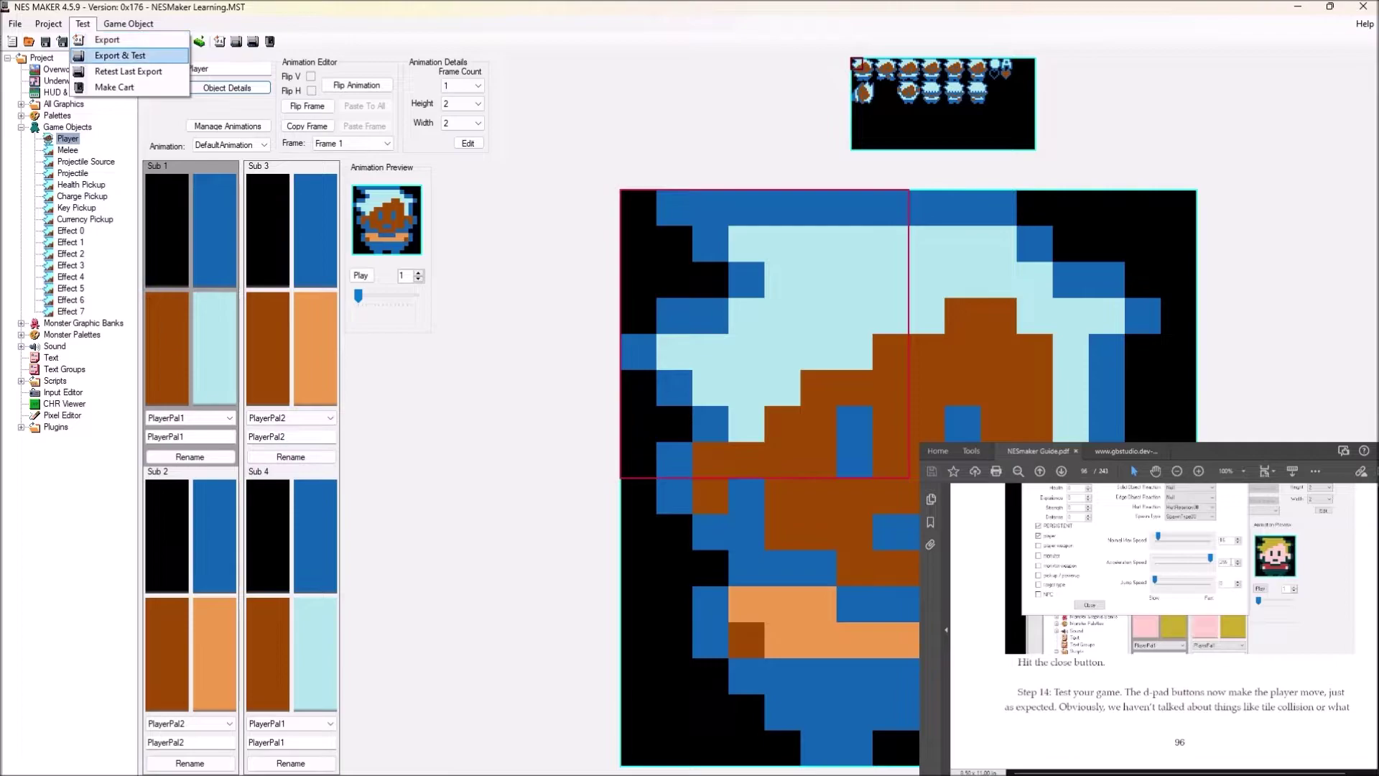
click(118, 55)
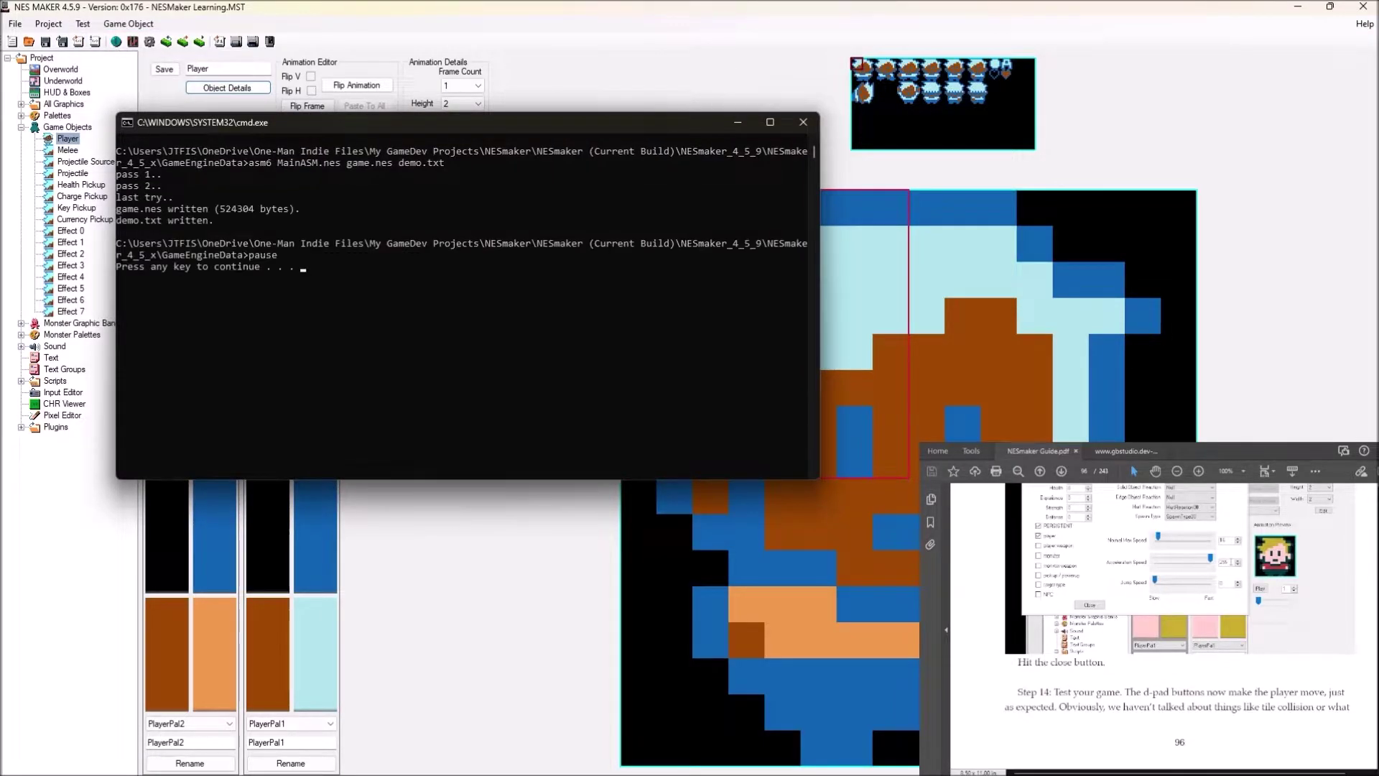
key(Return)
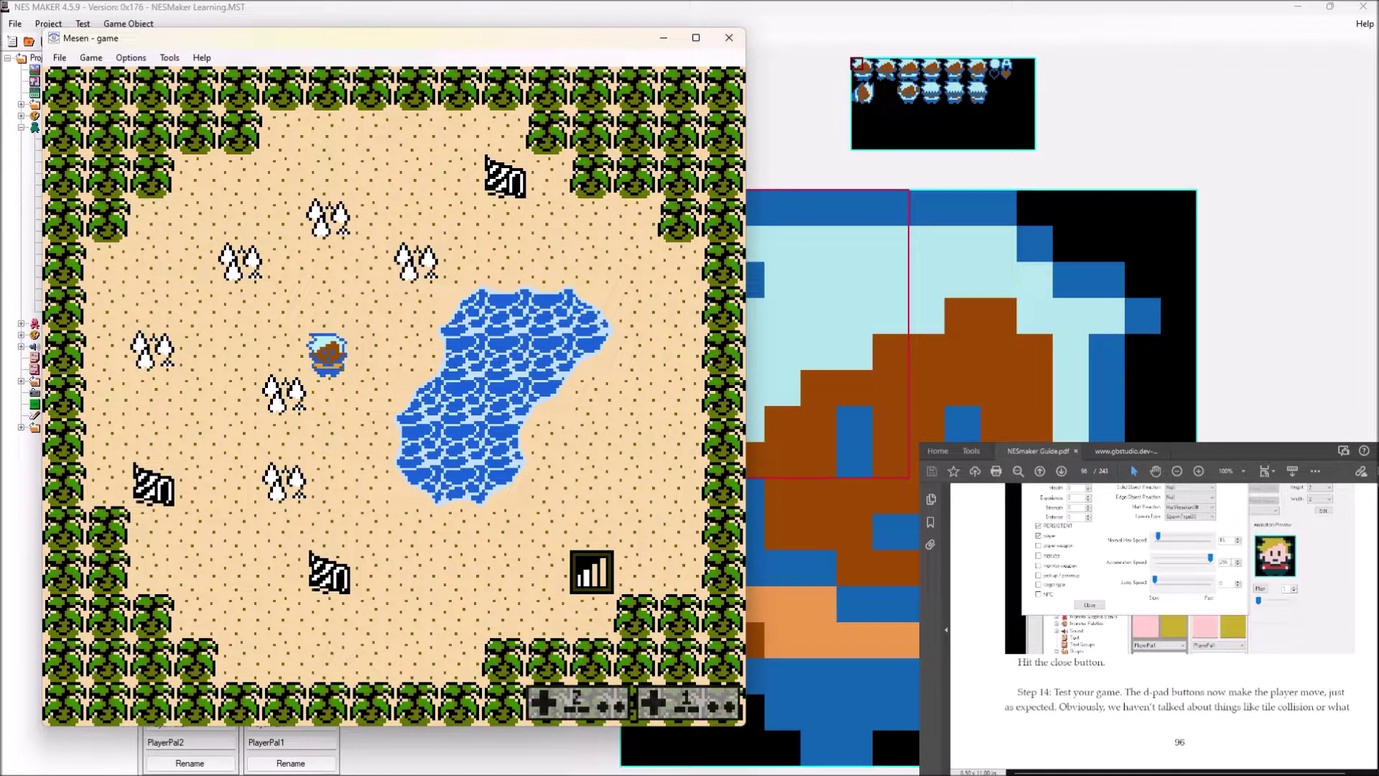
click(729, 37)
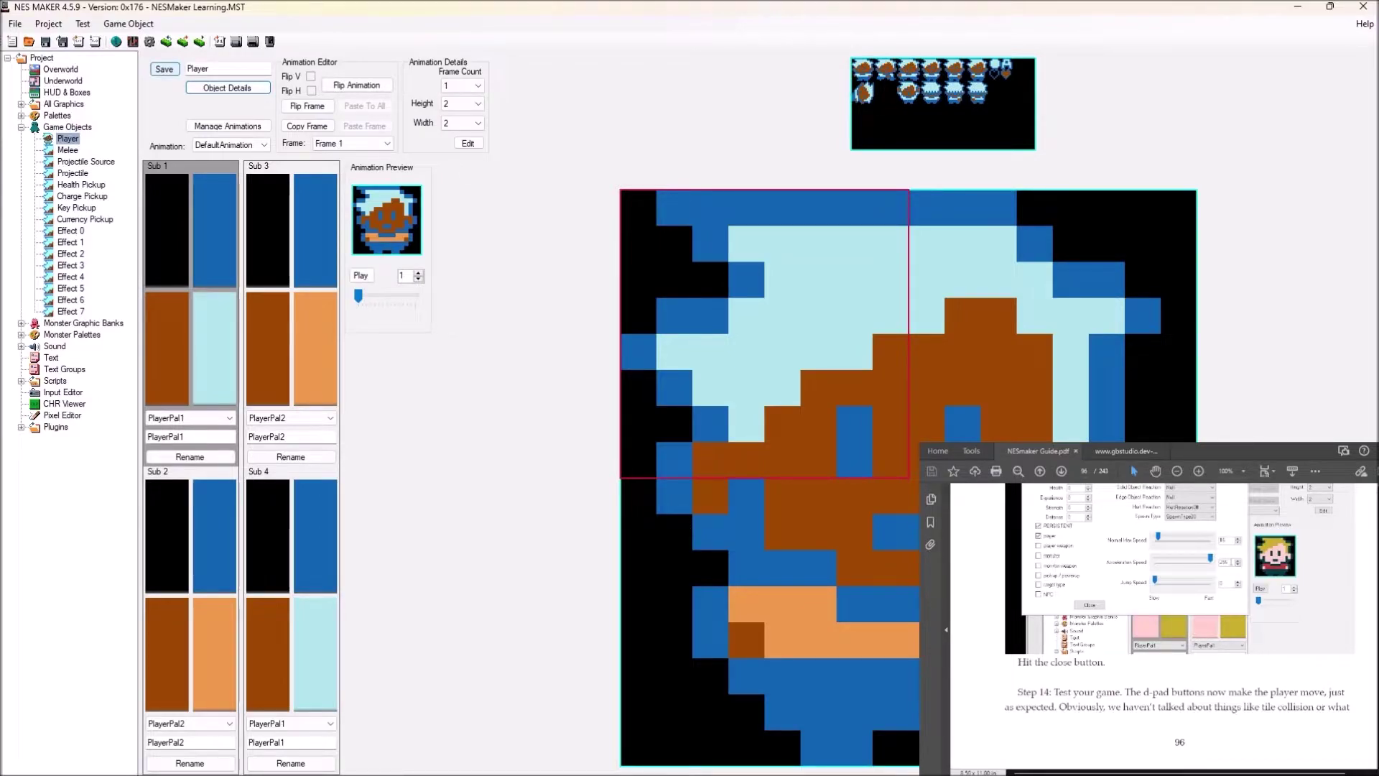
Save the Player object, and export and test the game again.
click(165, 70)
click(83, 24)
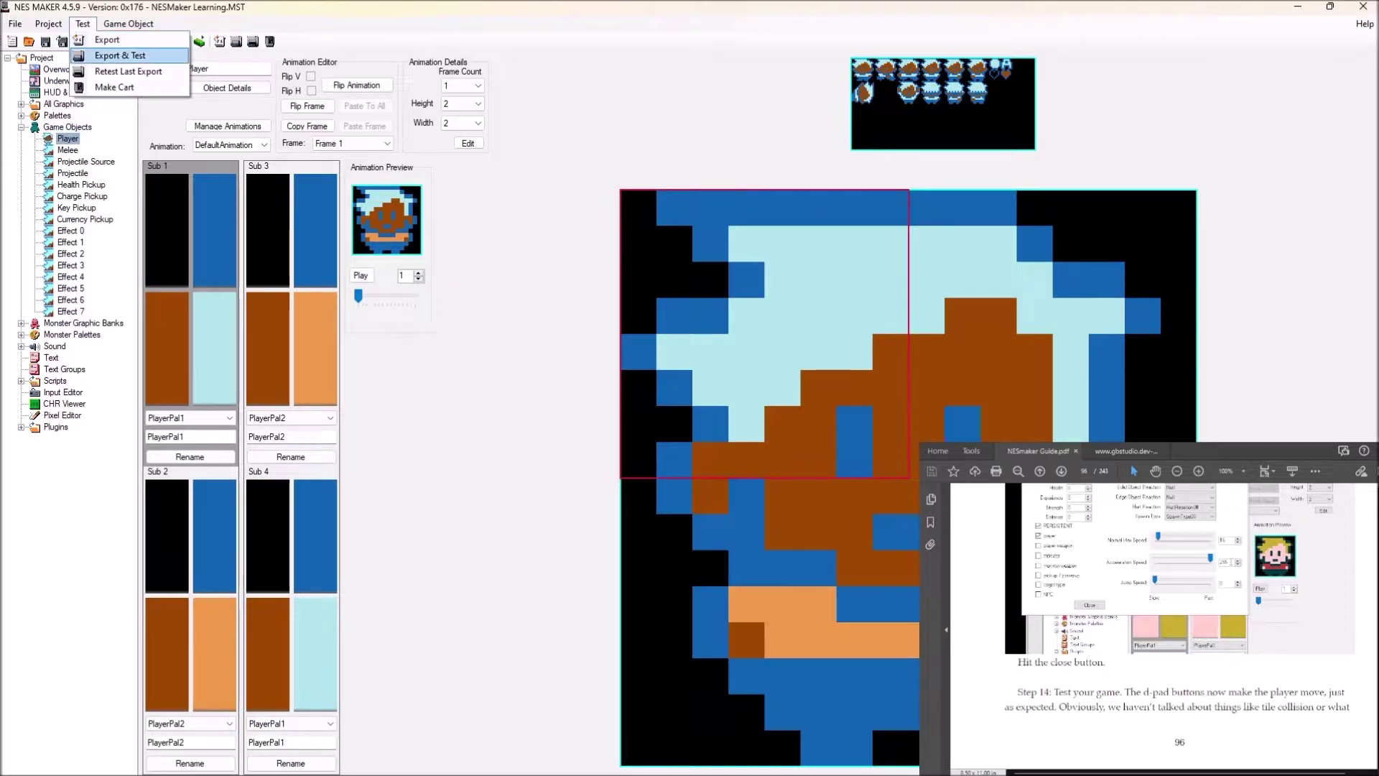
click(119, 56)
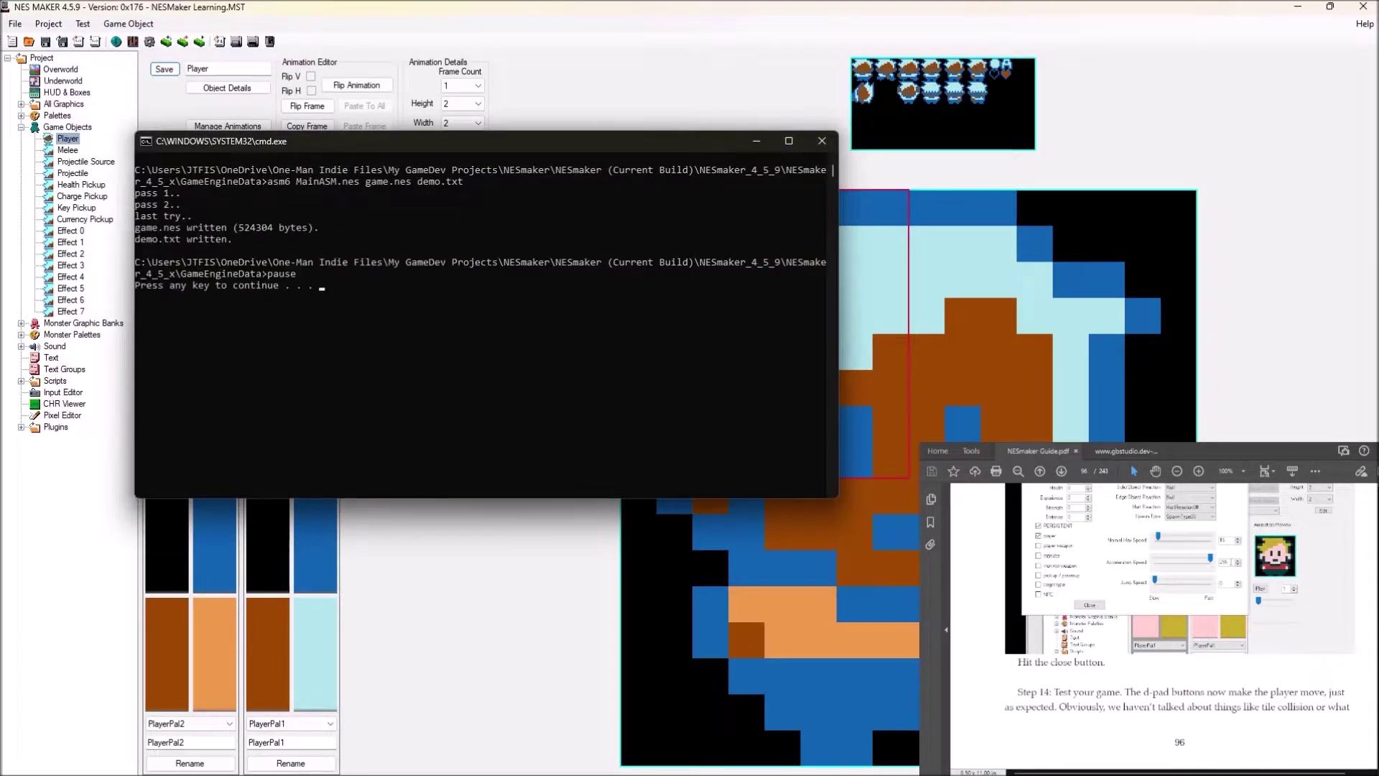
key(Return)
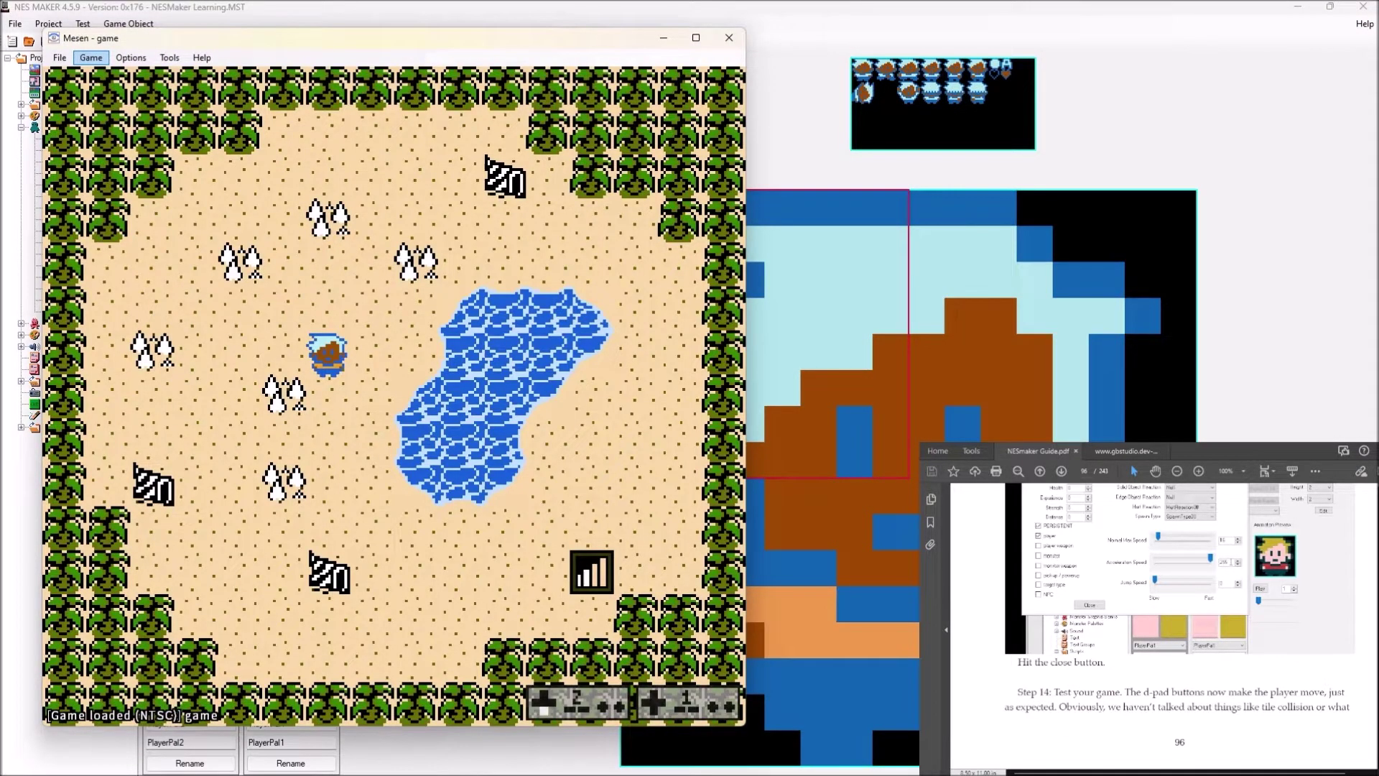
Walk the player left, right, up and down across the screen in the running game to test the movement inputs.
key(Left)
key(Right)
key(Right)
key(Left)
key(Down)
key(Up)
key(Down)
key(Left)
key(Right)
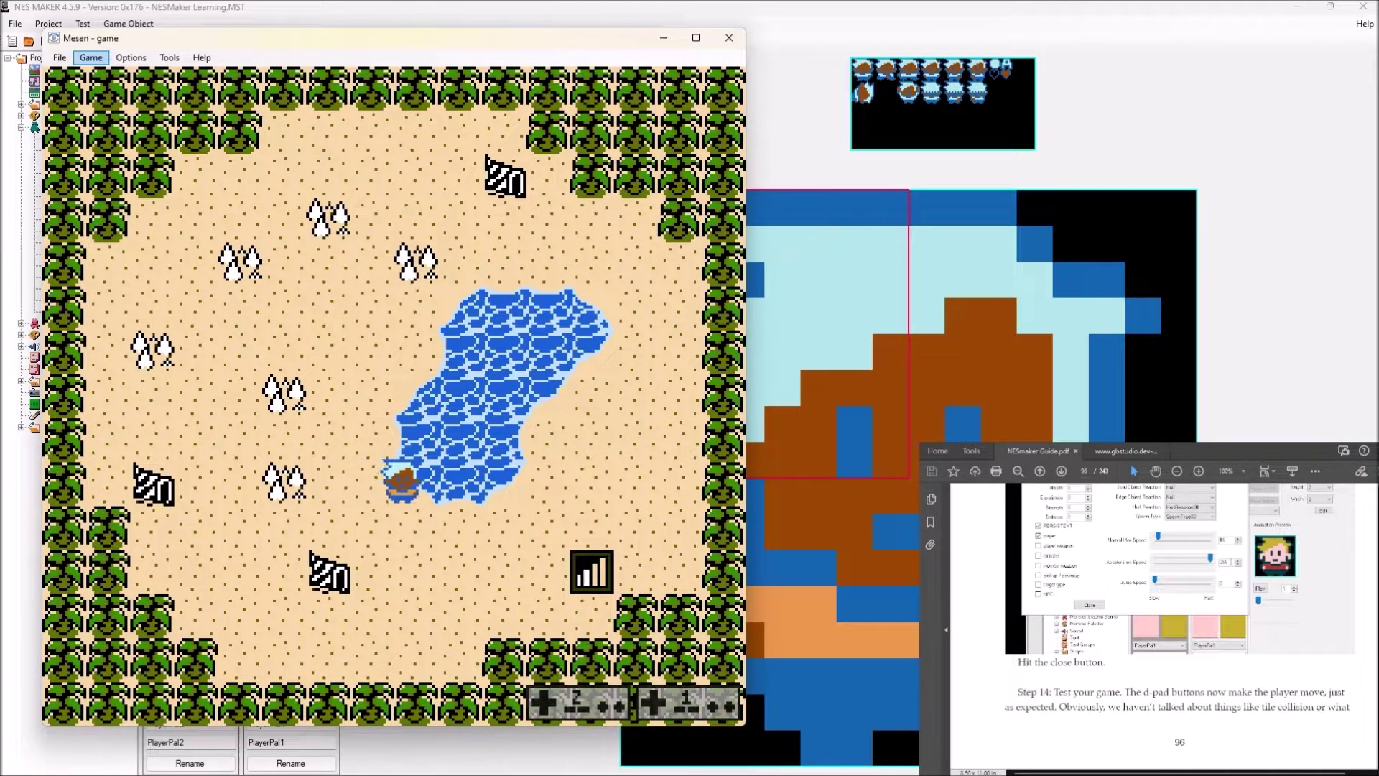
key(Right)
key(Left)
key(Right)
key(Left)
key(Left)
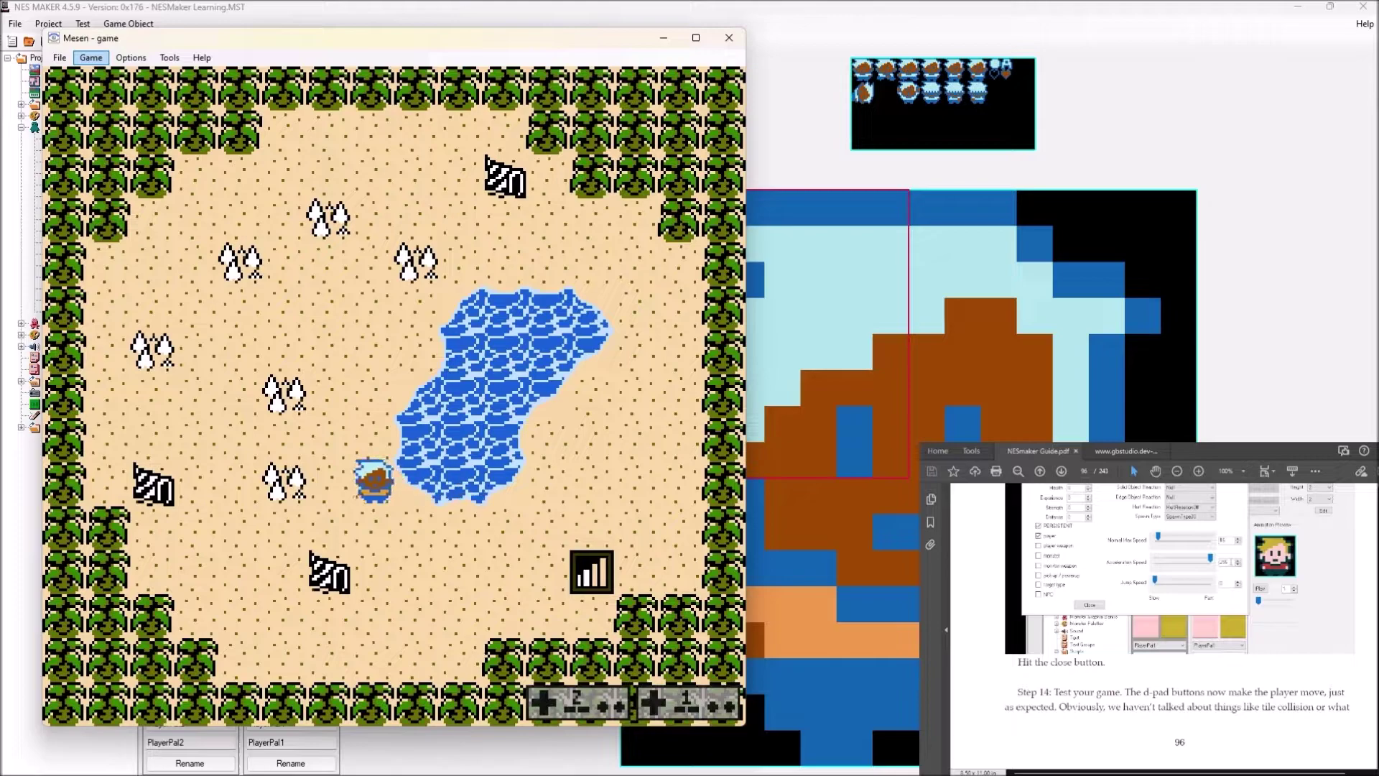
key(Right)
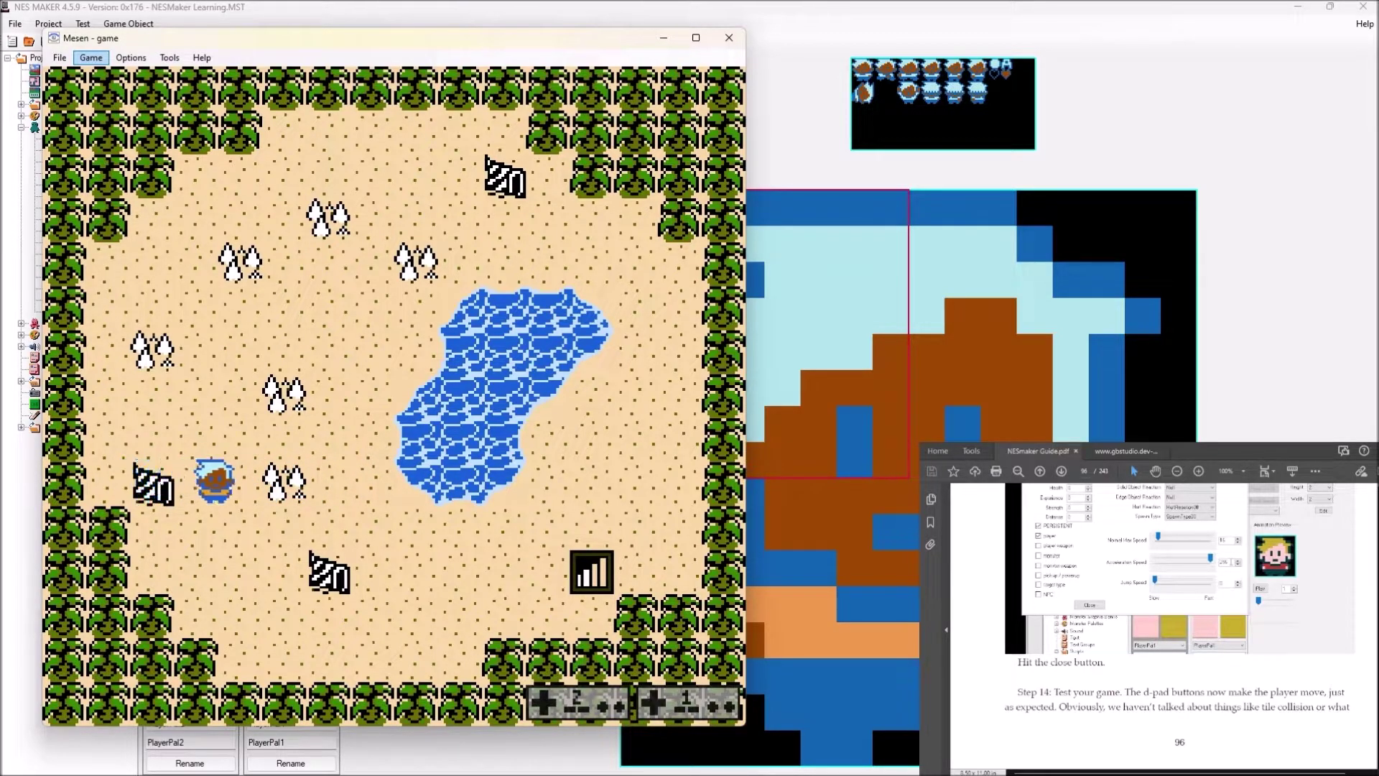
key(Right)
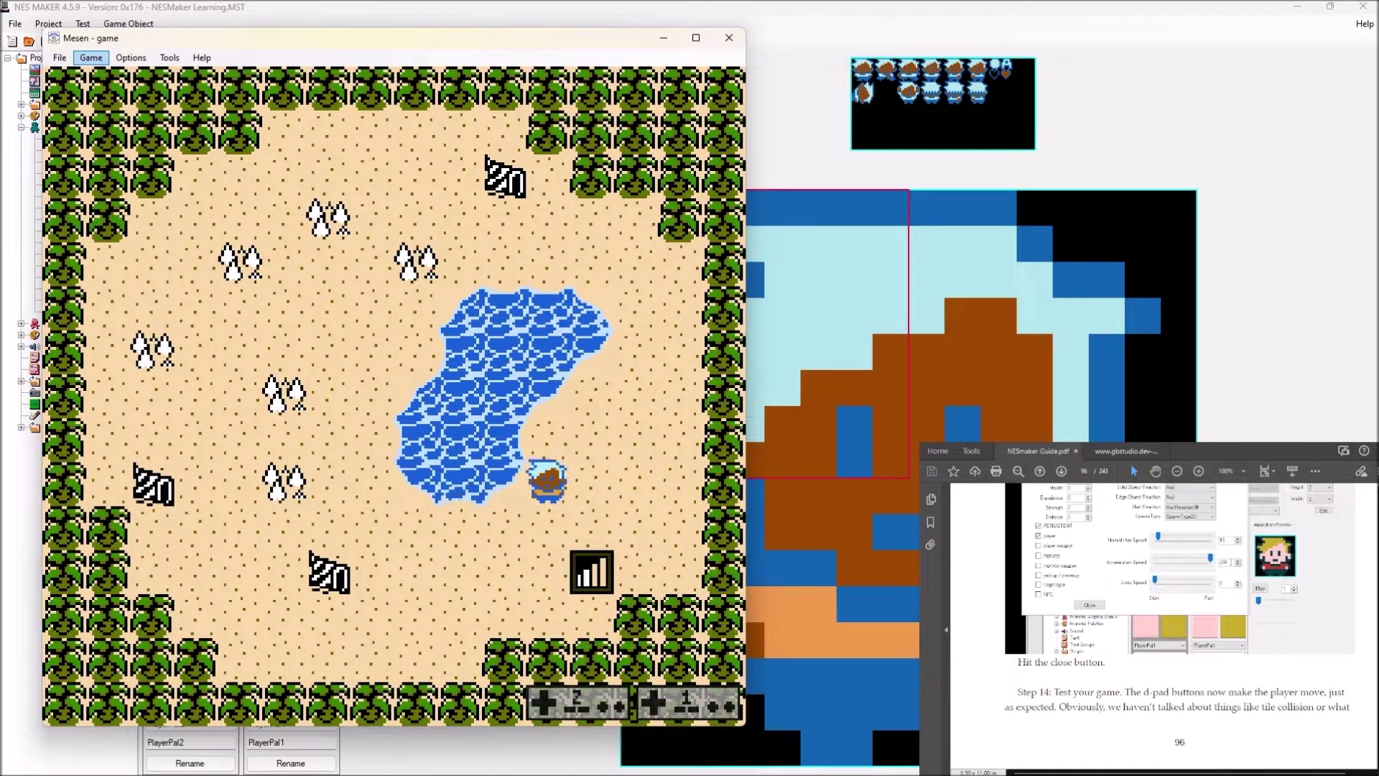
key(Left)
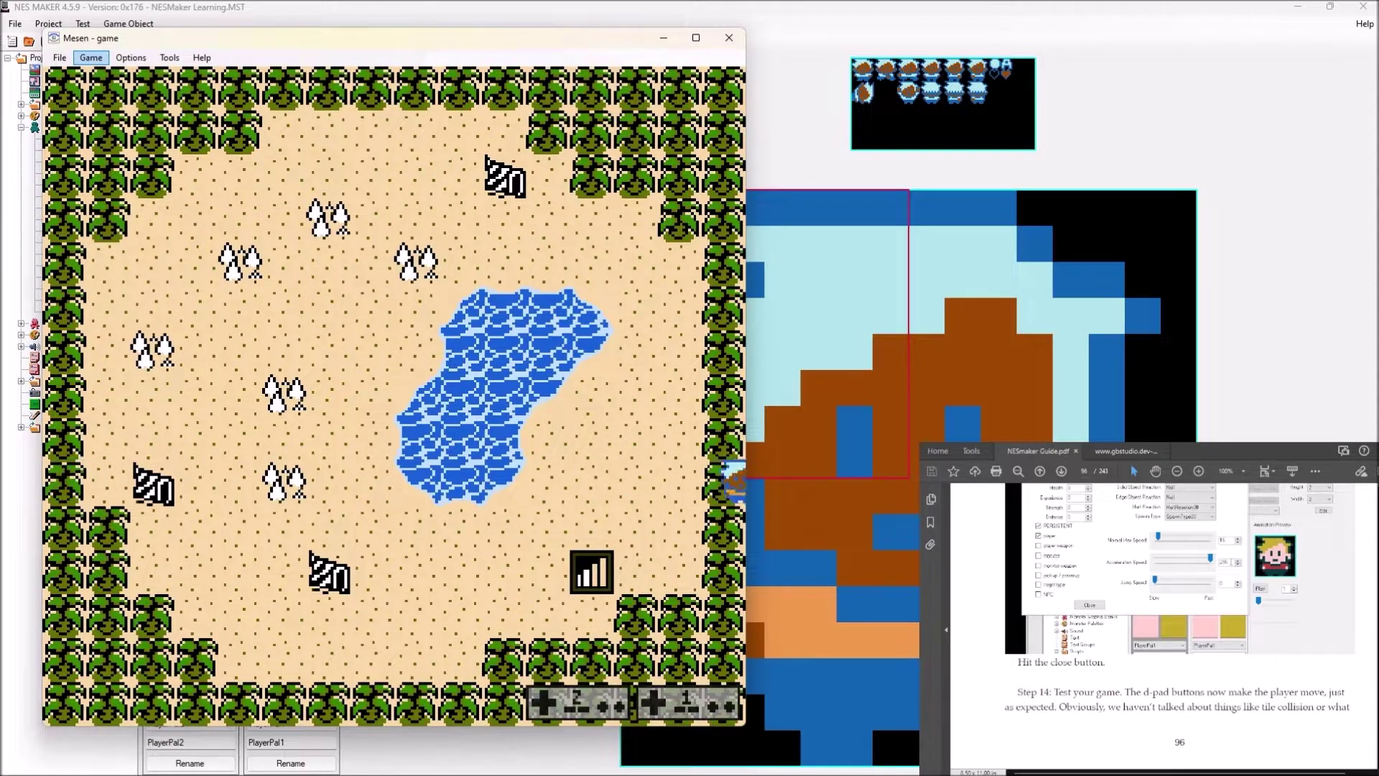
key(Up)
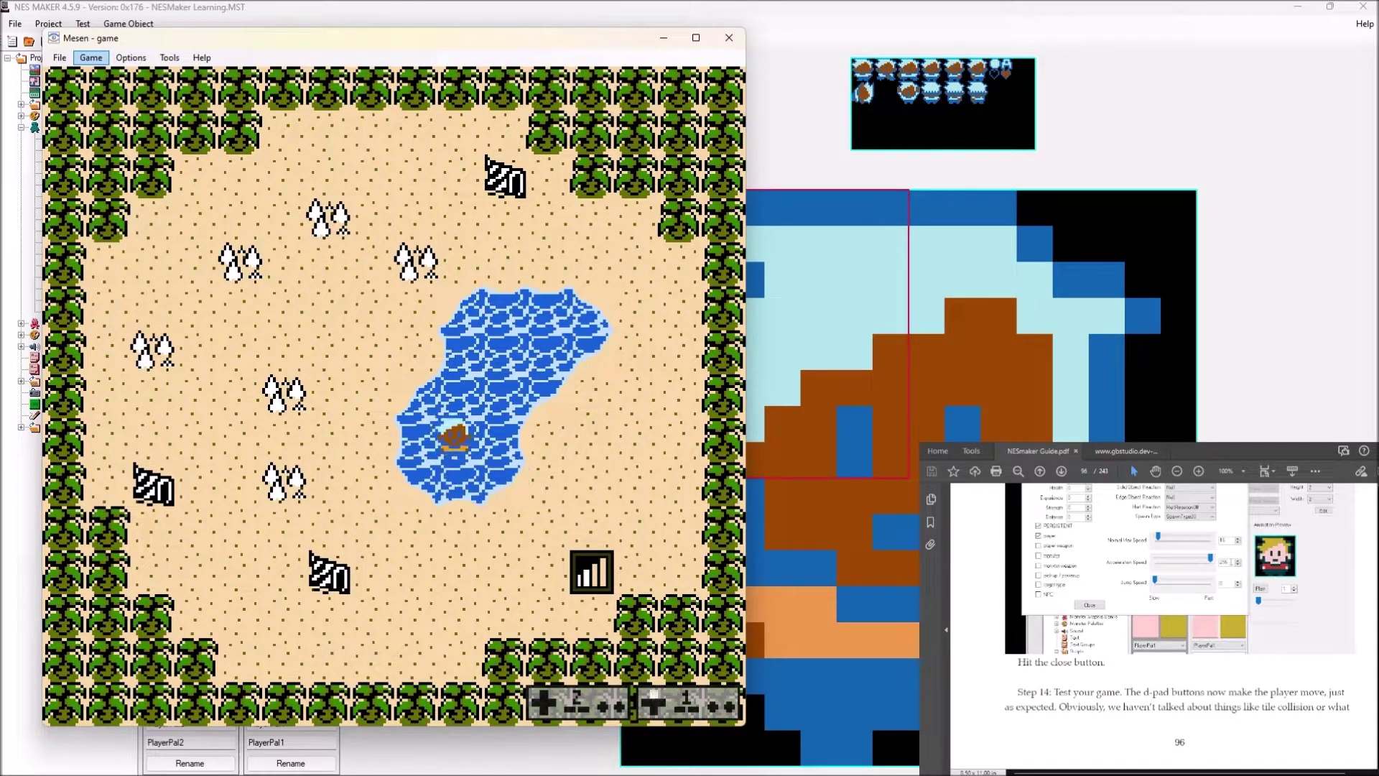
key(Down)
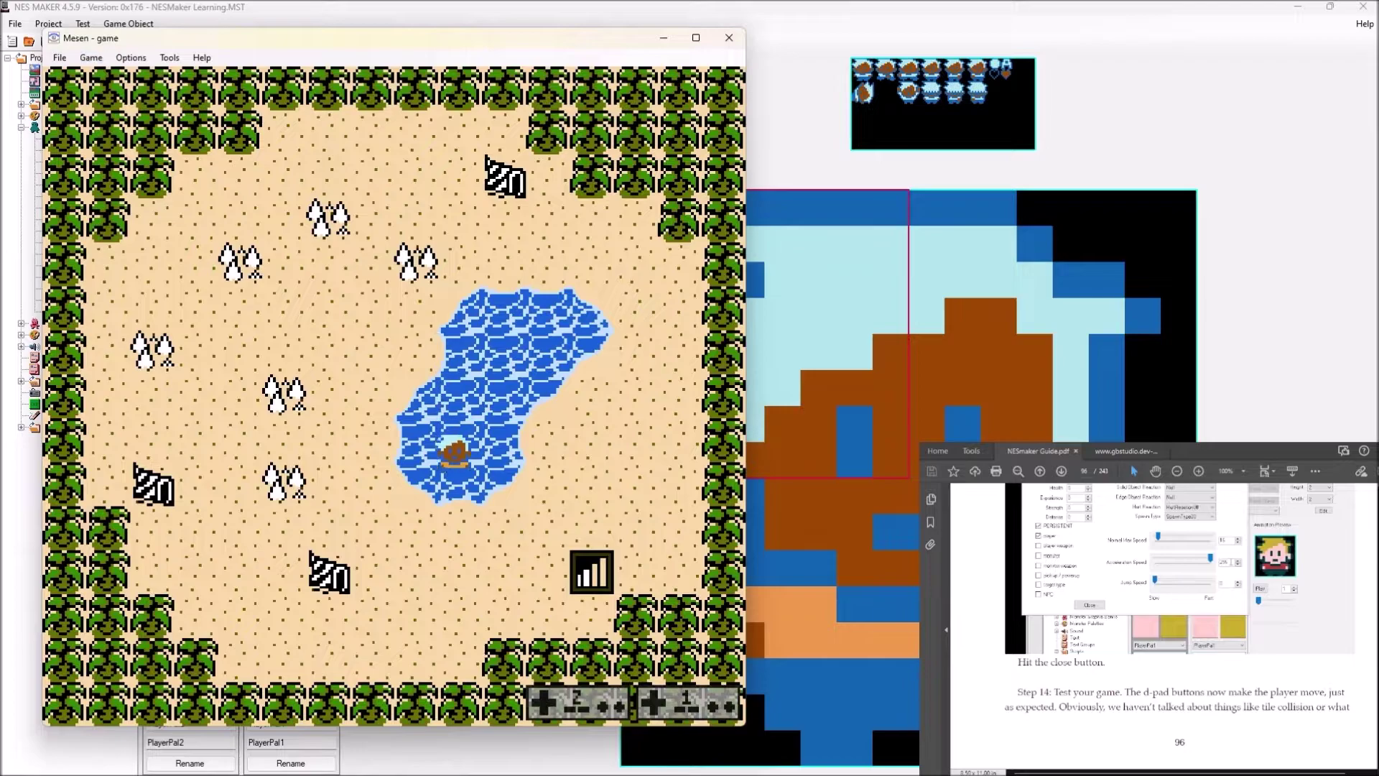
Read the guide's note on stopping the player, retry all four directions in the game, and close the emulator.
scroll(1164, 625, down, 5)
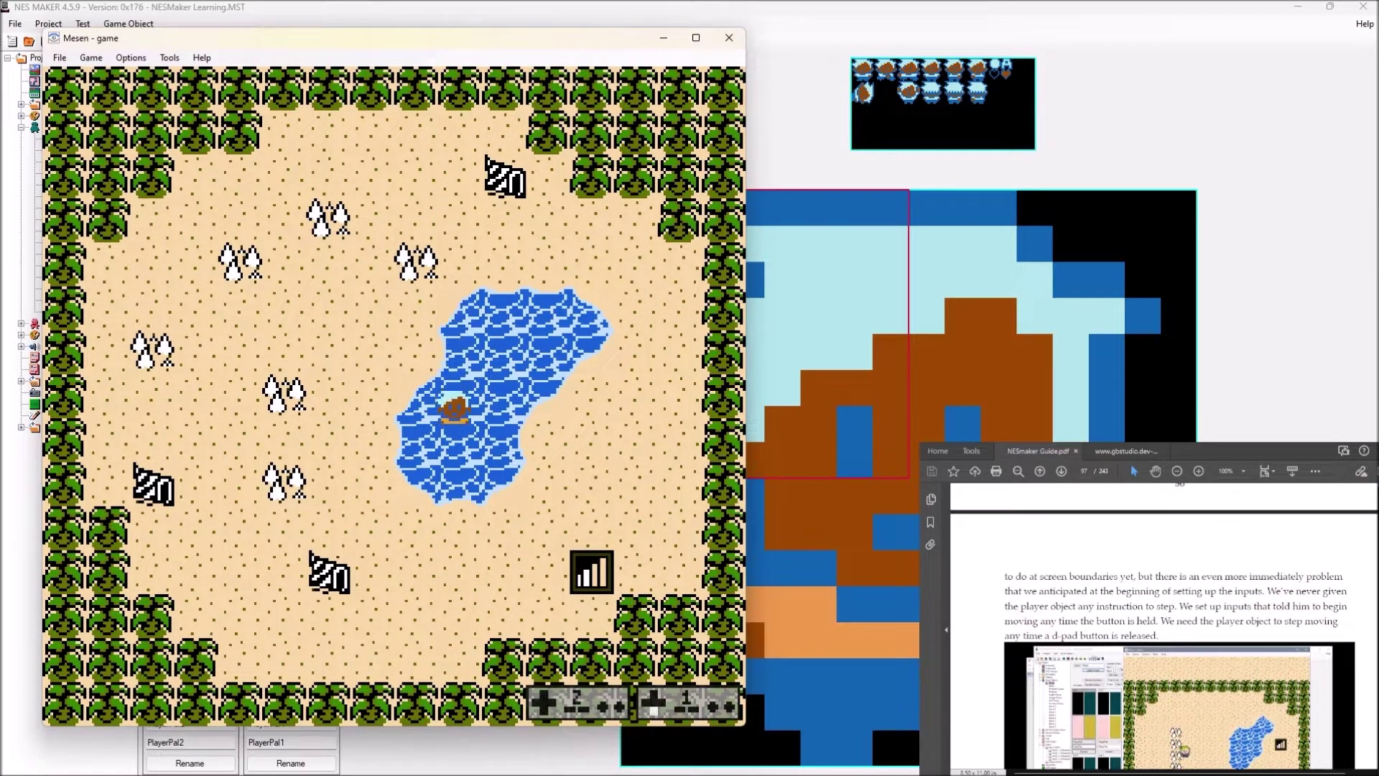
key(Up)
key(Down)
key(Left)
key(Right)
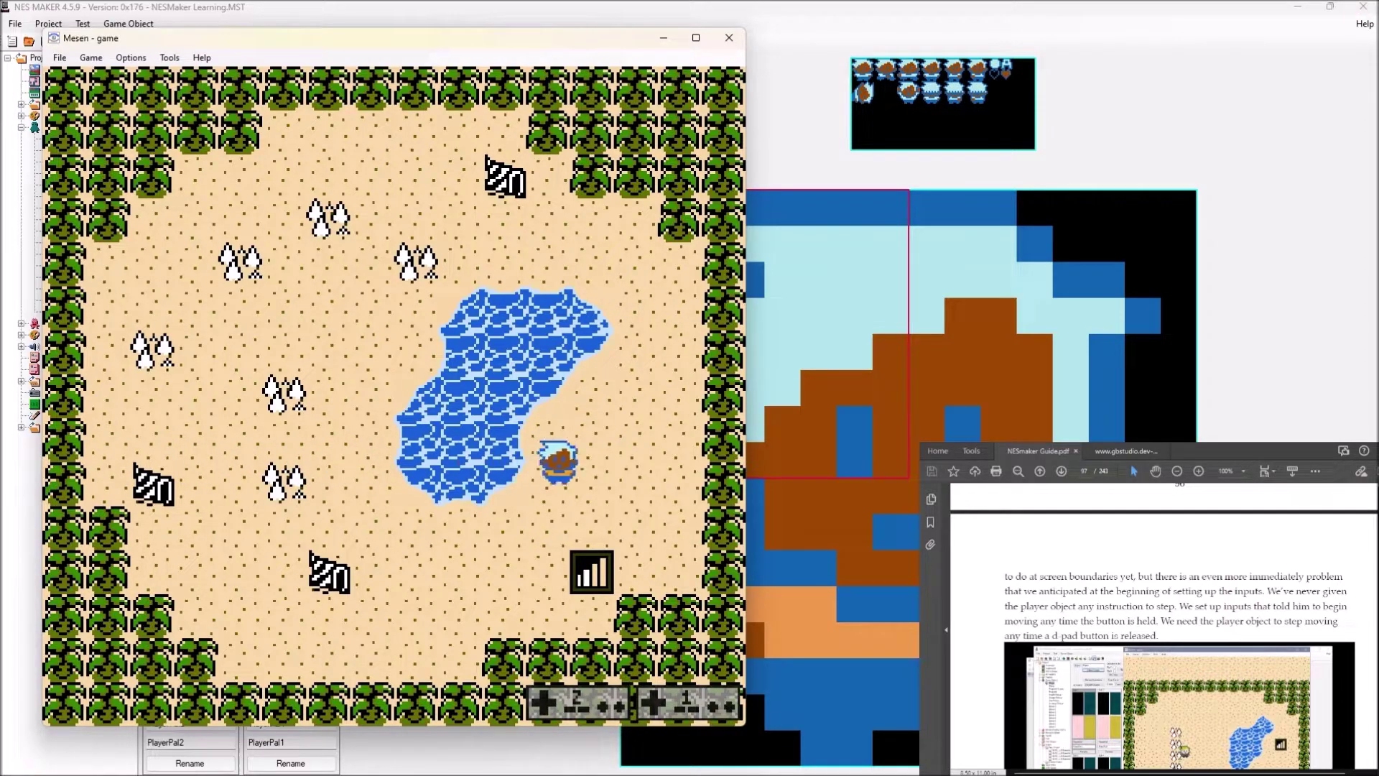
click(729, 37)
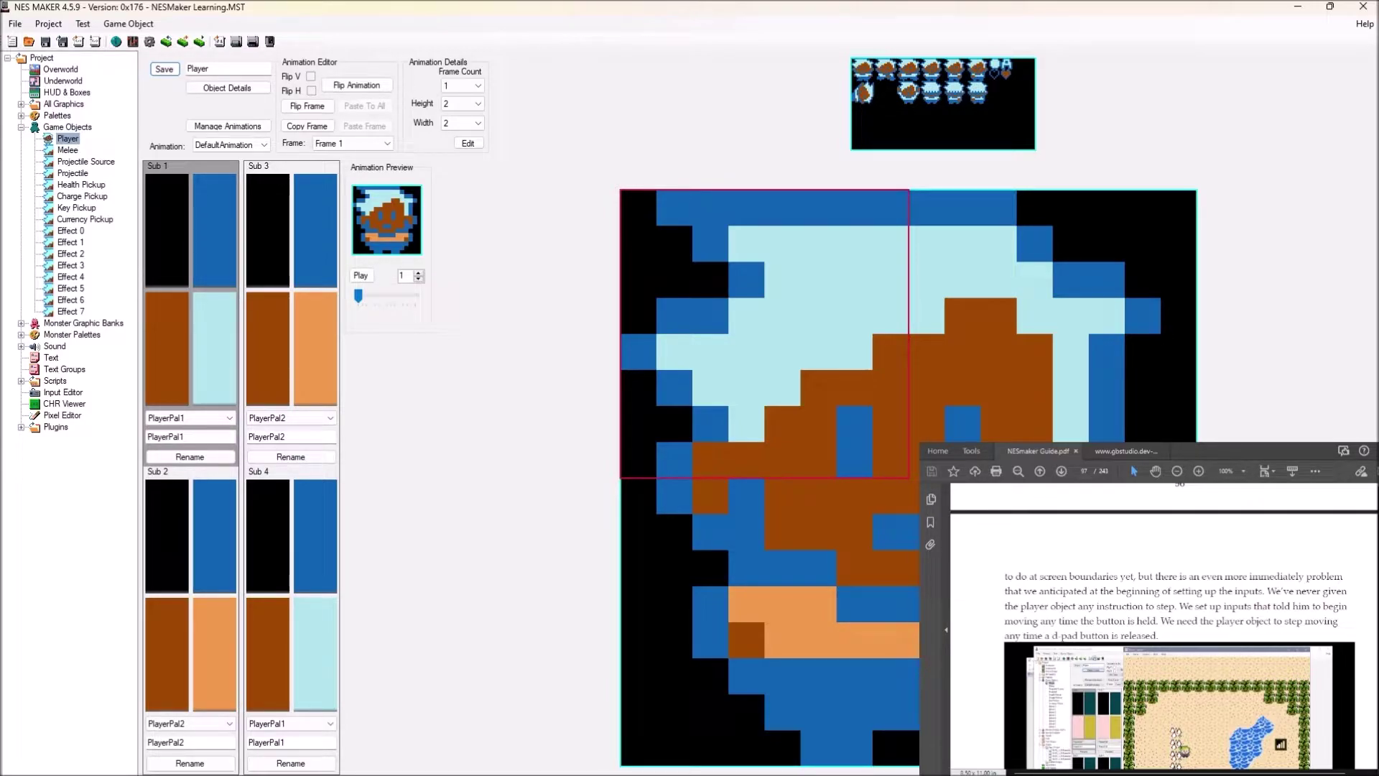
Read the guide from step 14 through step 15 on stopping the player when a d-pad button is released.
scroll(1163, 625, up, 3)
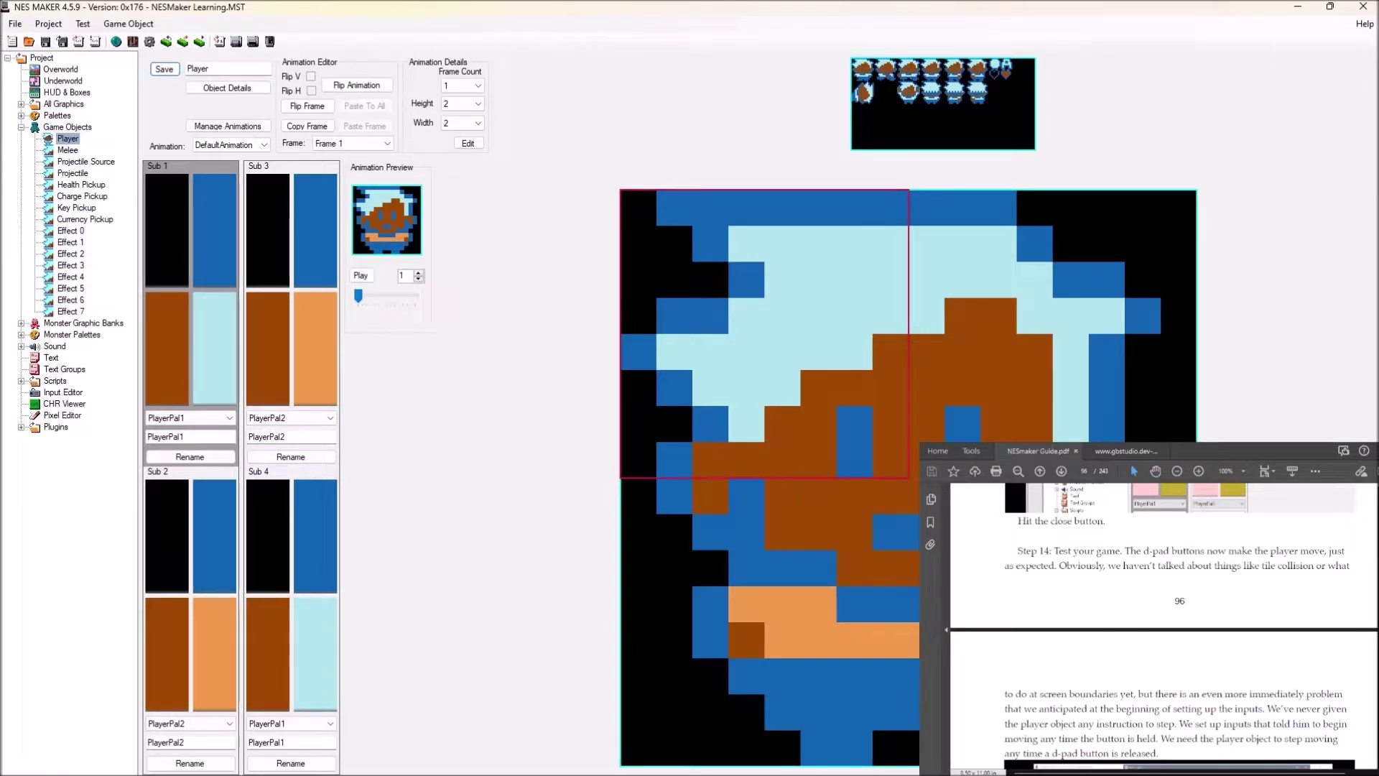
scroll(1164, 626, down, 1)
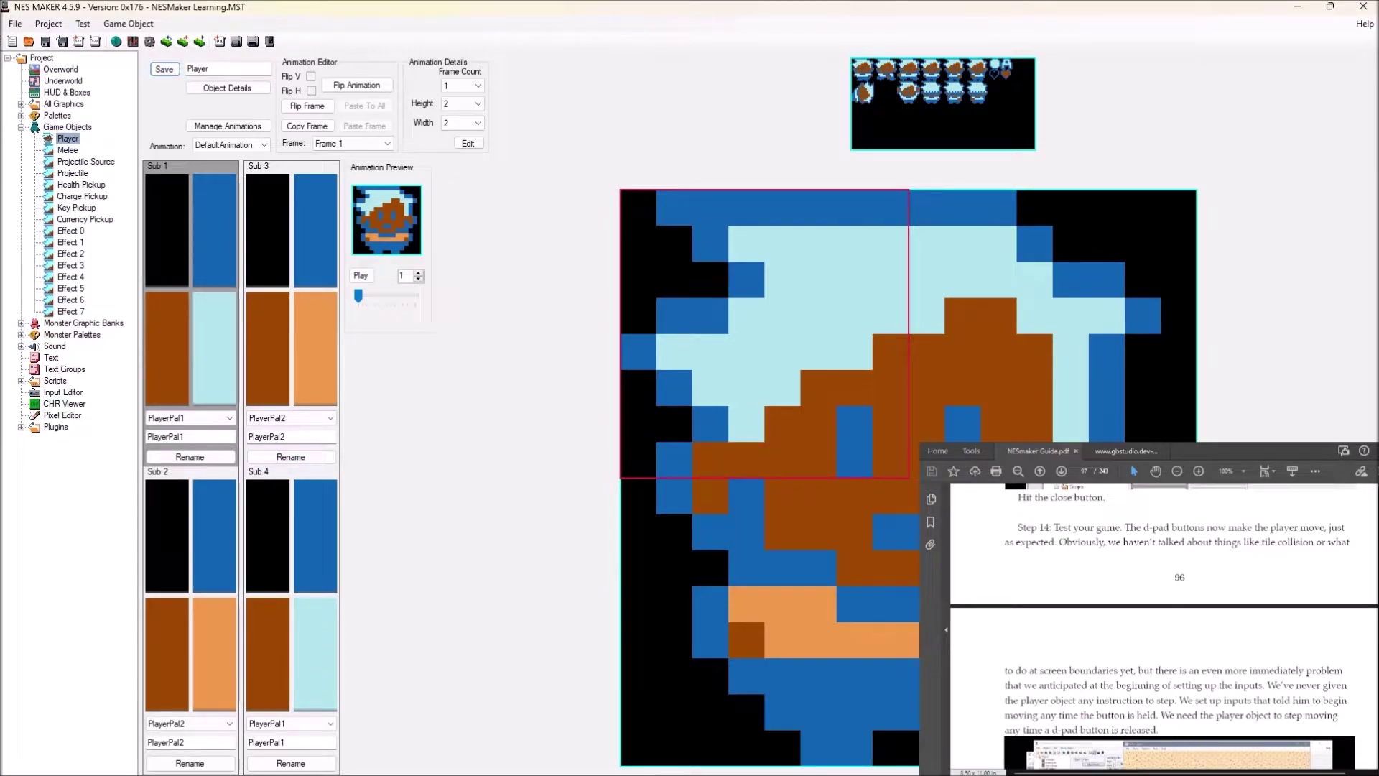
scroll(1164, 625, down, 2)
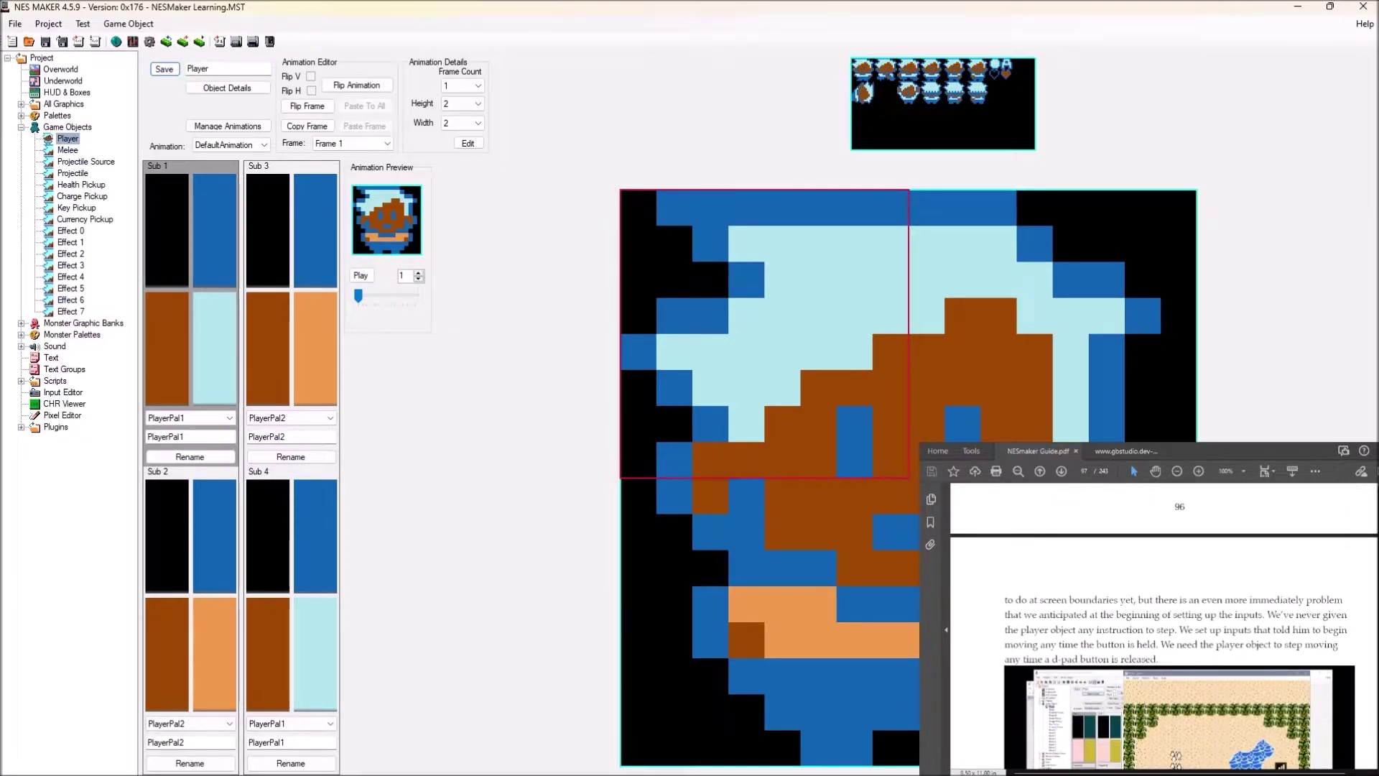
scroll(1165, 625, down, 1)
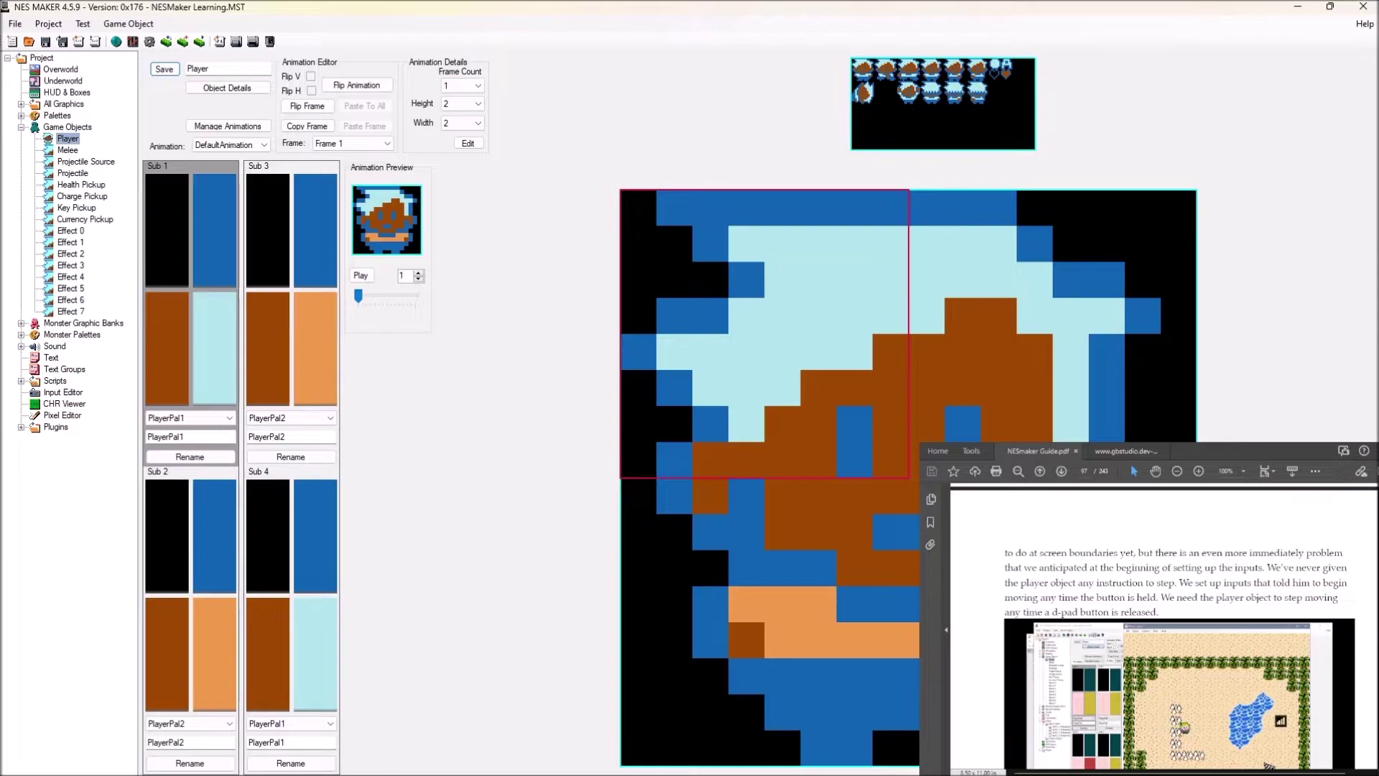
scroll(1164, 625, down, 4)
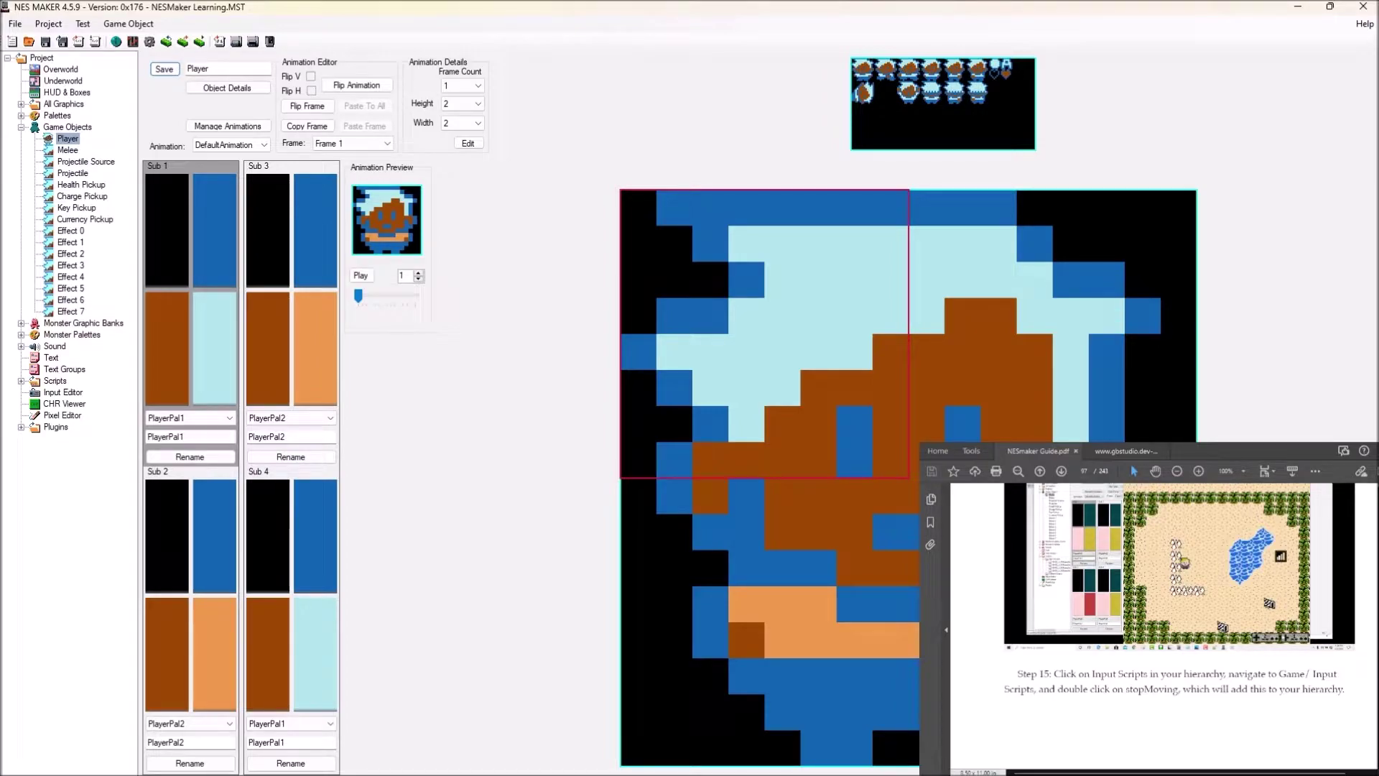
scroll(1164, 625, down, 5)
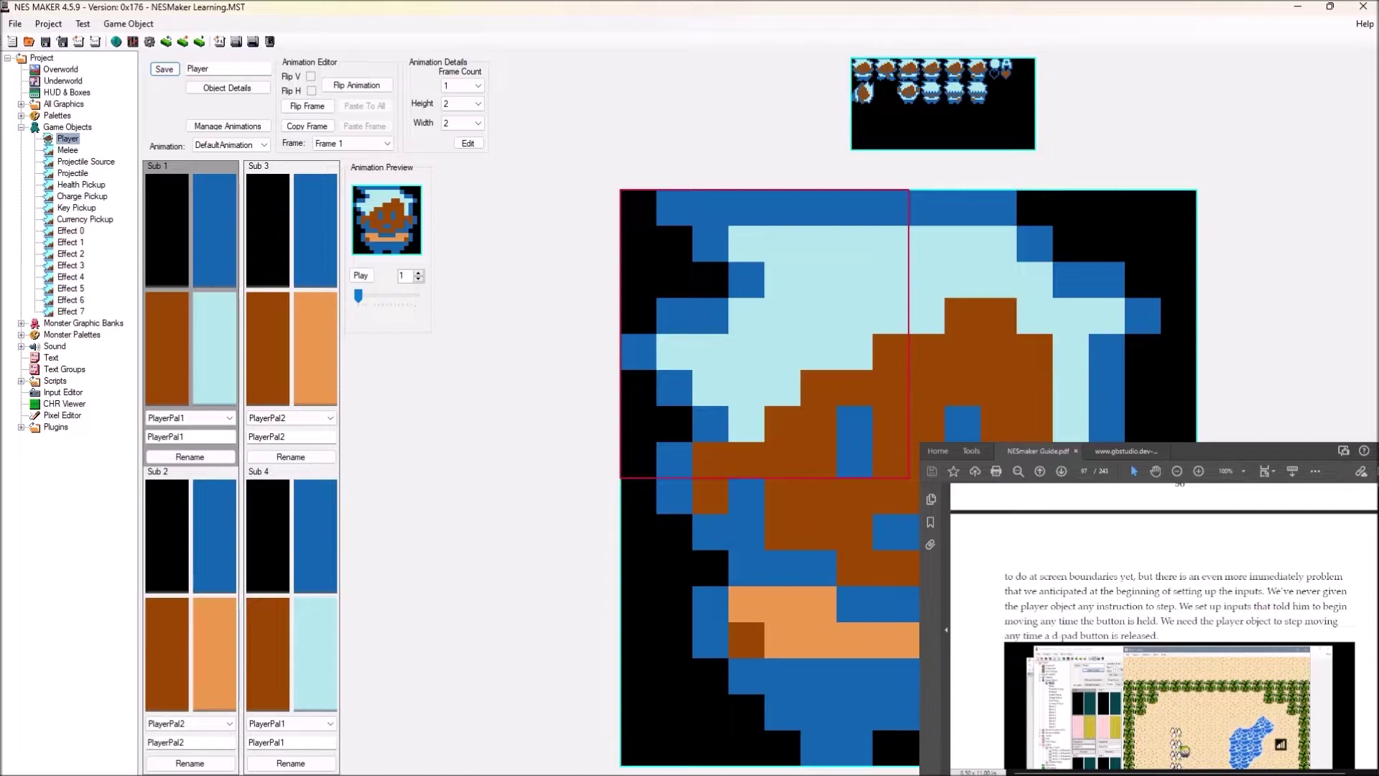
scroll(1163, 625, down, 3)
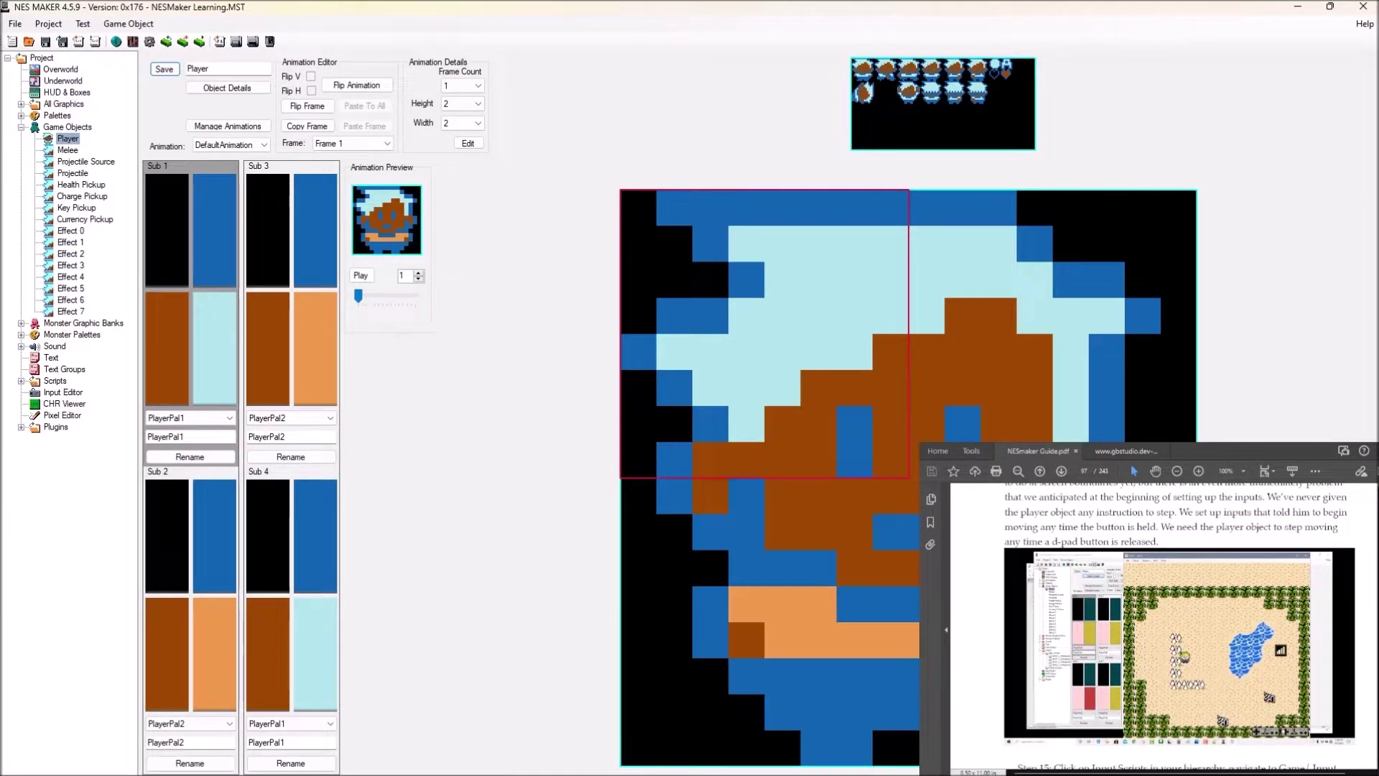
scroll(1178, 614, down, 4)
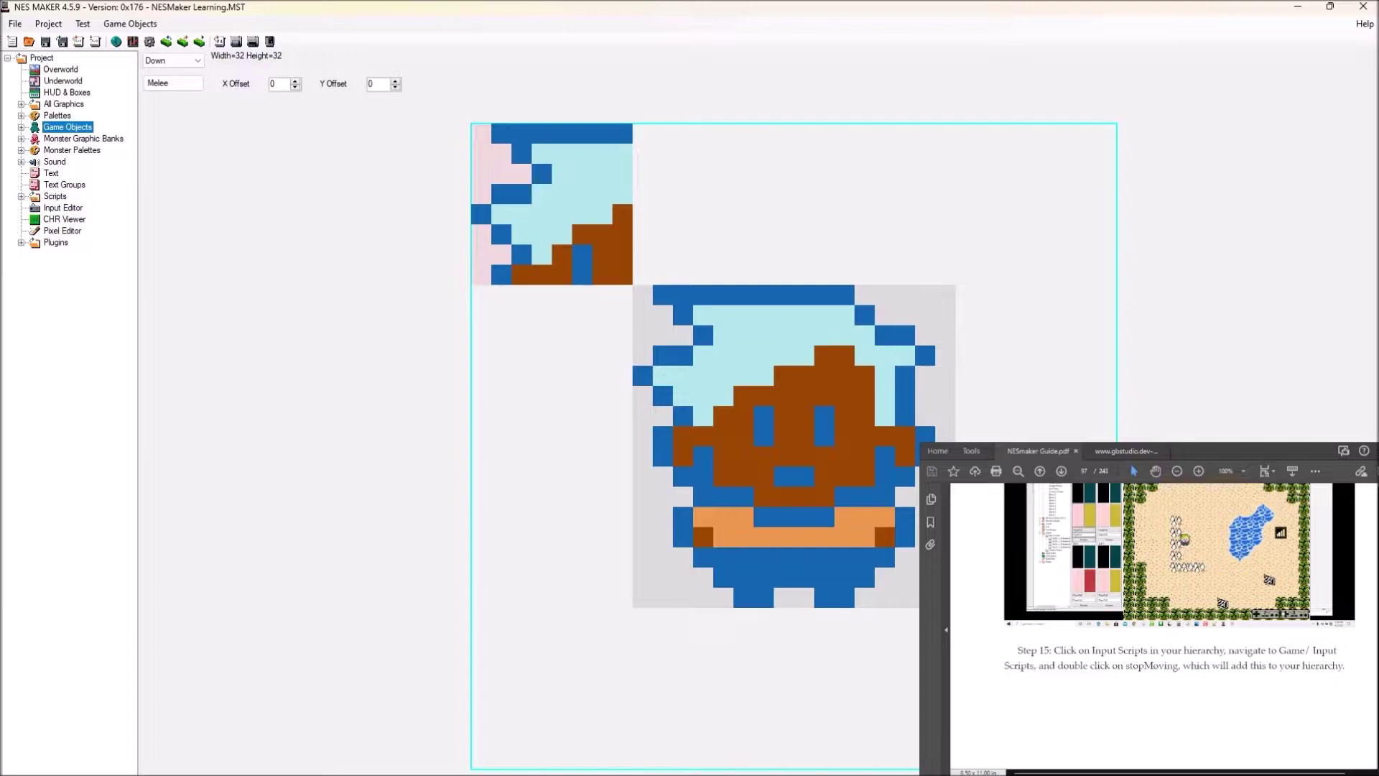
Add stopMoving.asm from the BASE_4_5\Game\inputScripts folder to the project's input scripts.
click(21, 196)
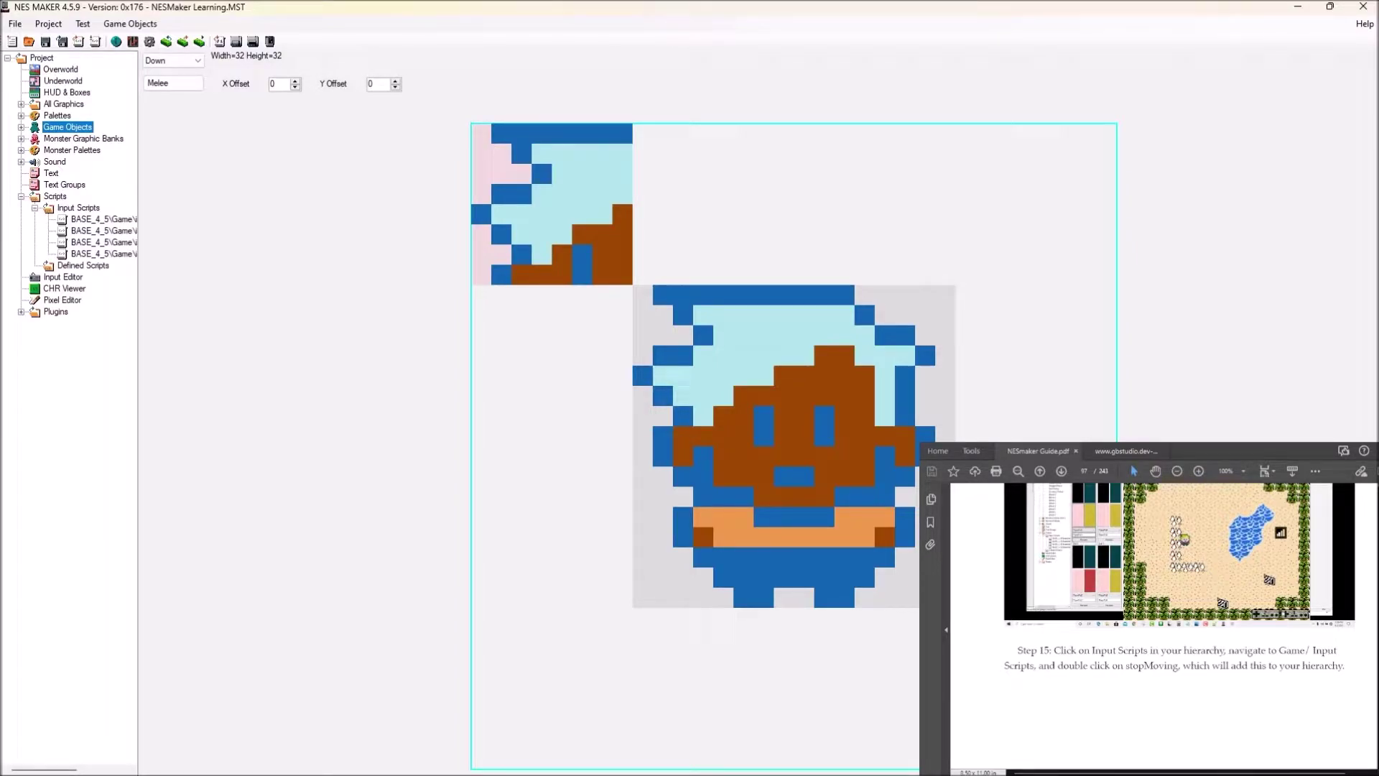
click(78, 207)
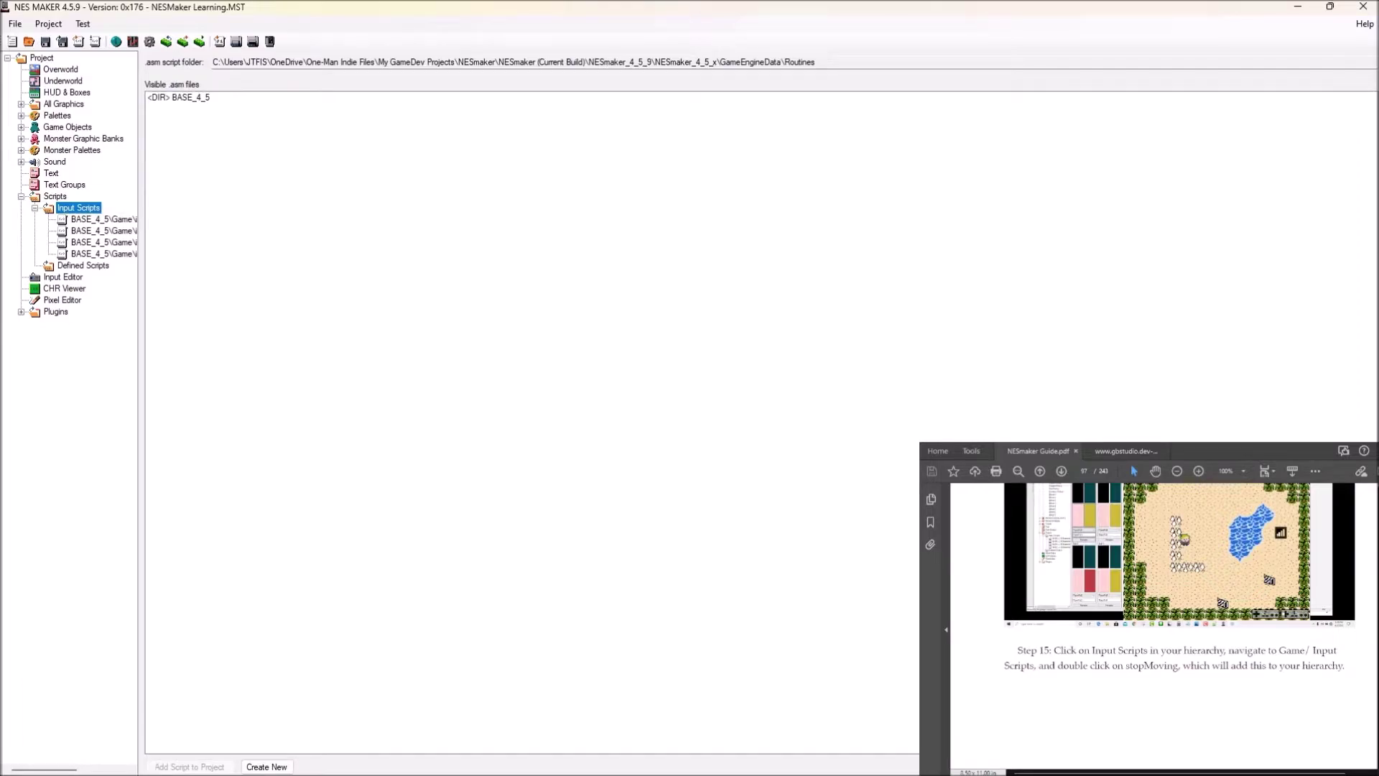
click(179, 97)
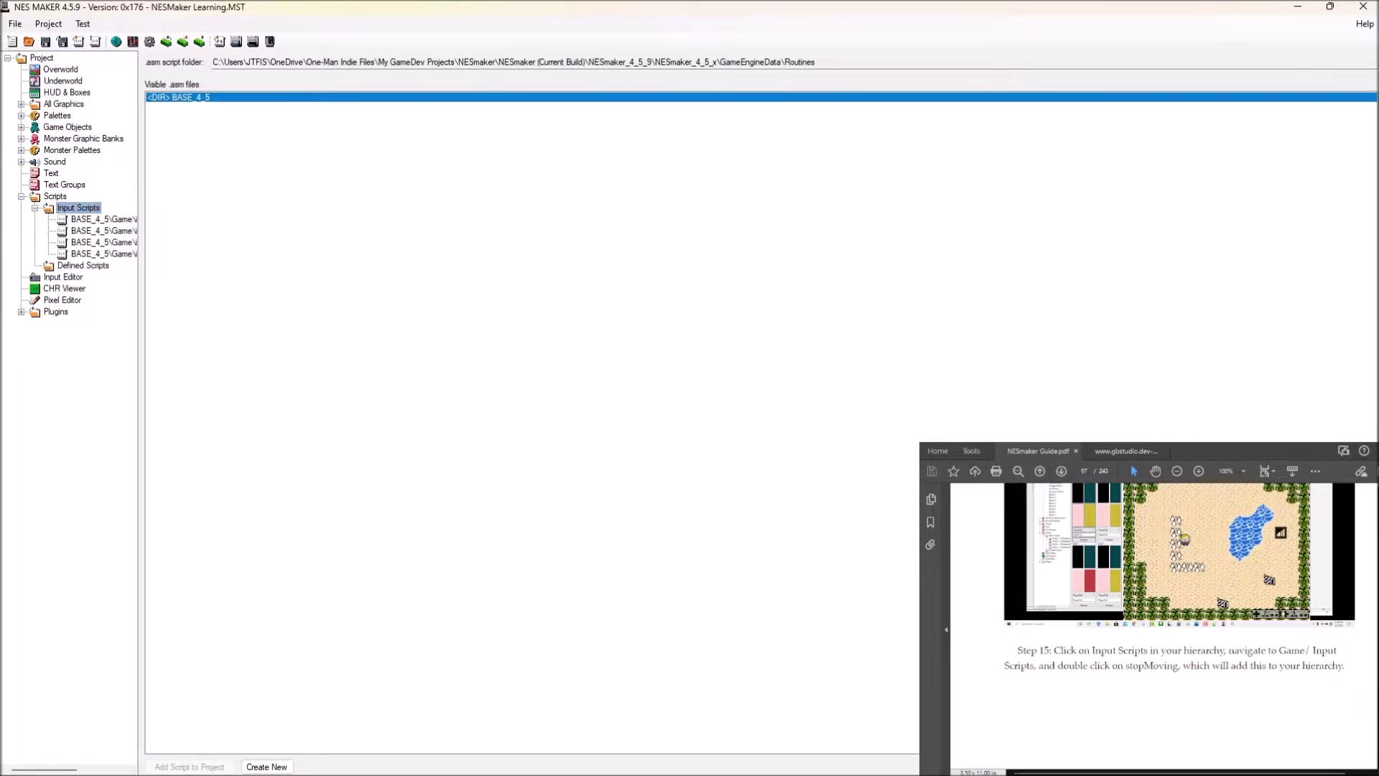
double_click(178, 97)
double_click(181, 106)
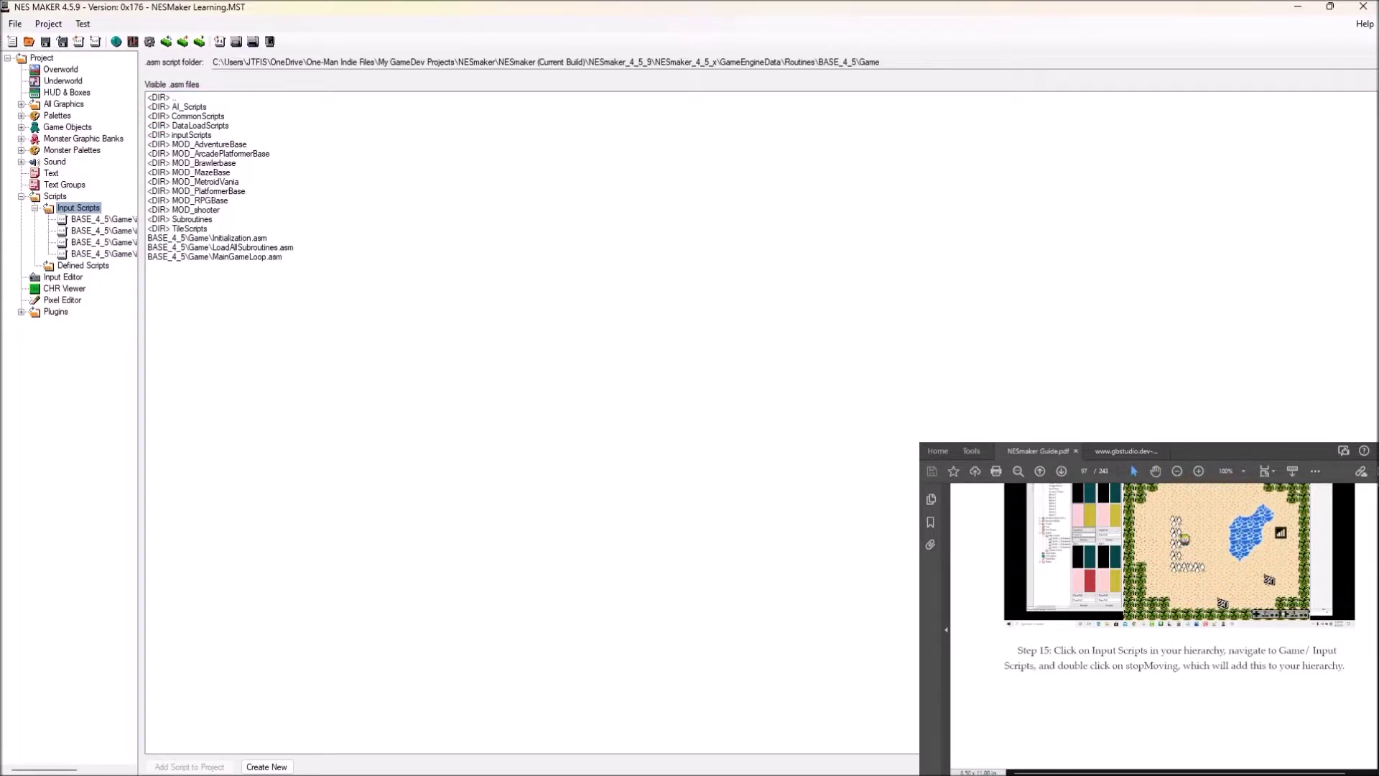
double_click(191, 135)
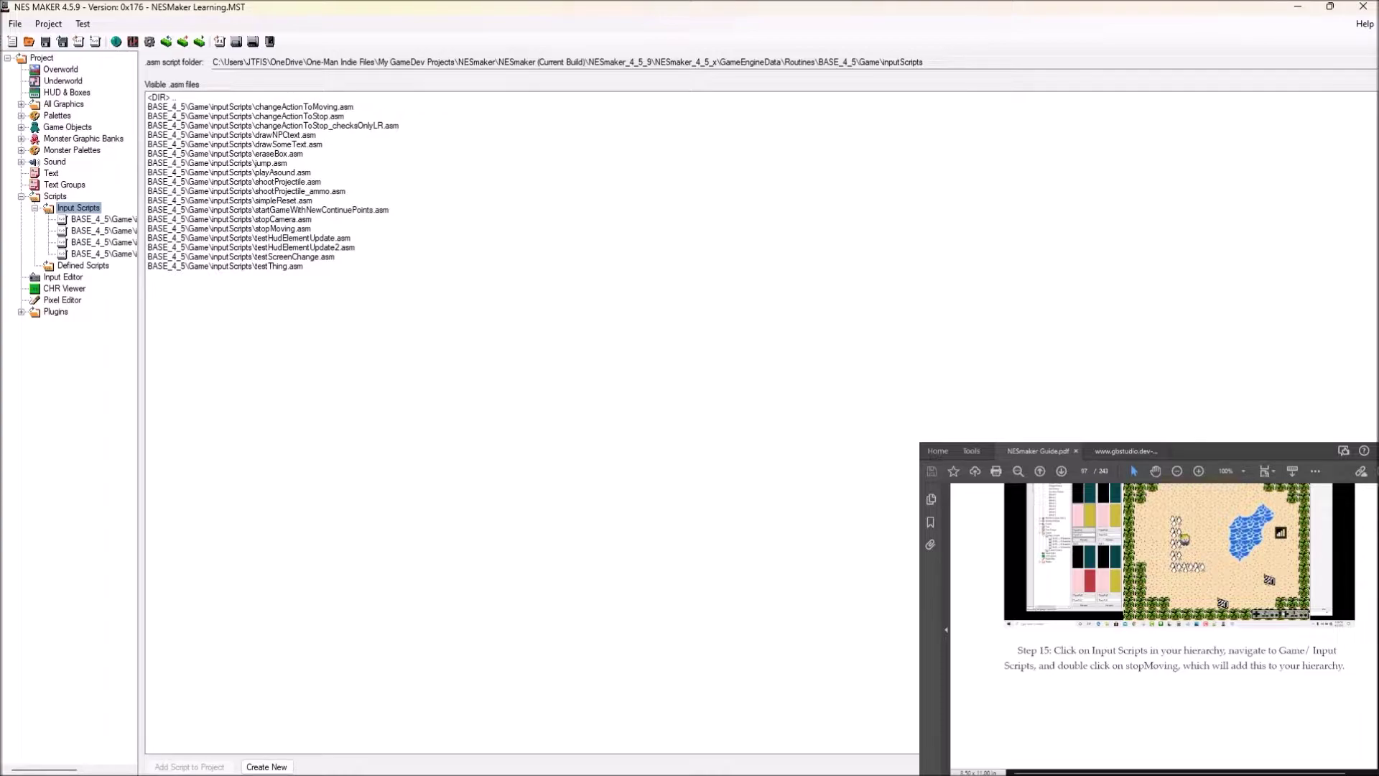
double_click(230, 228)
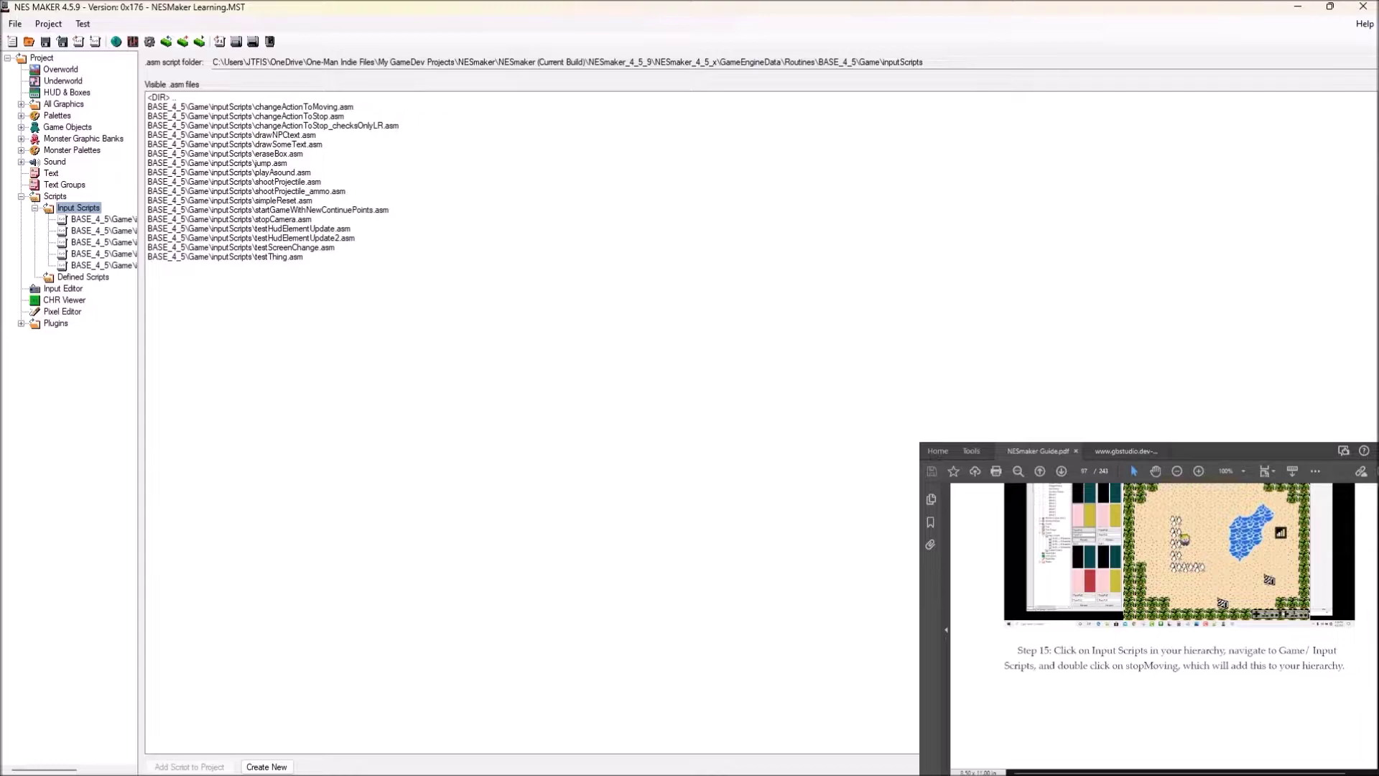
scroll(1163, 625, down, 4)
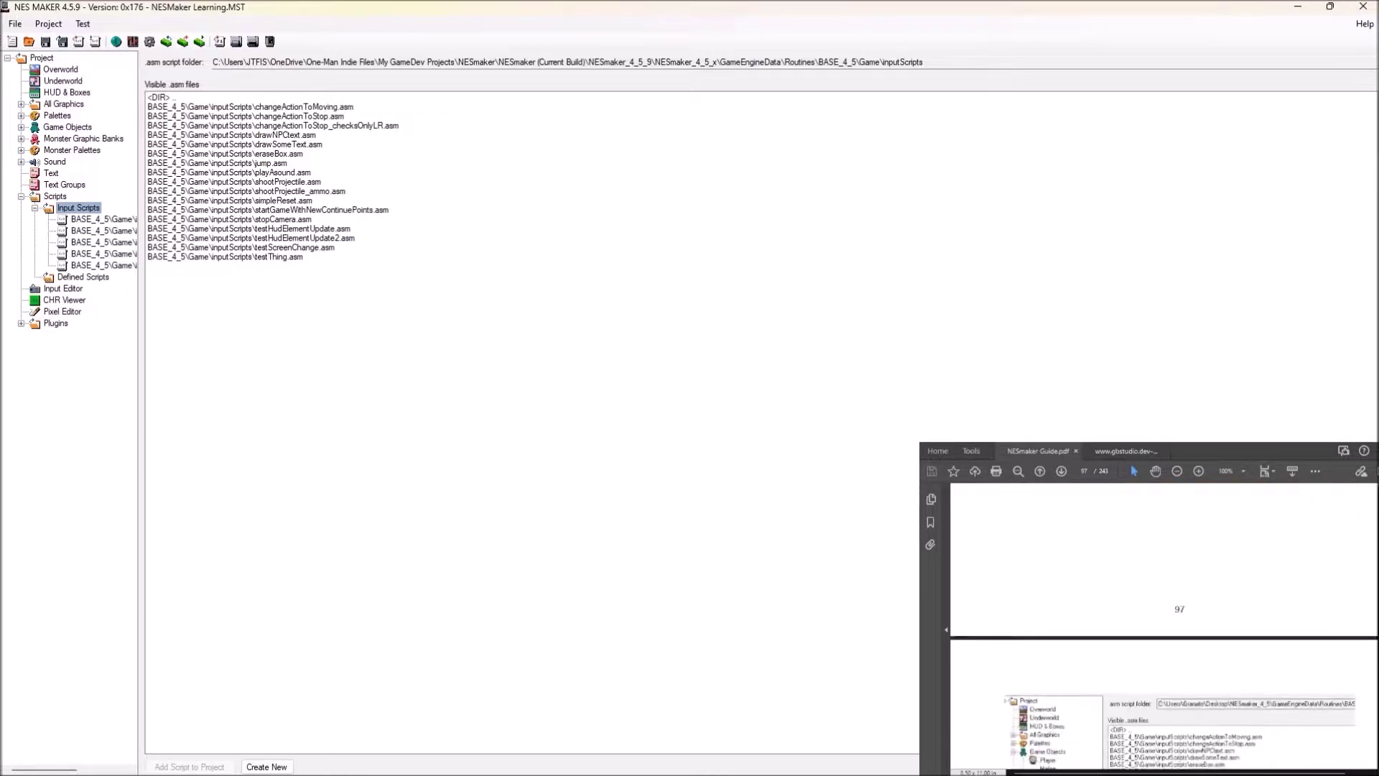
In the Input Editor, assign stopMoving.asm to releasing Up on controller 1 for the Player in the Main Game state.
scroll(1163, 625, down, 5)
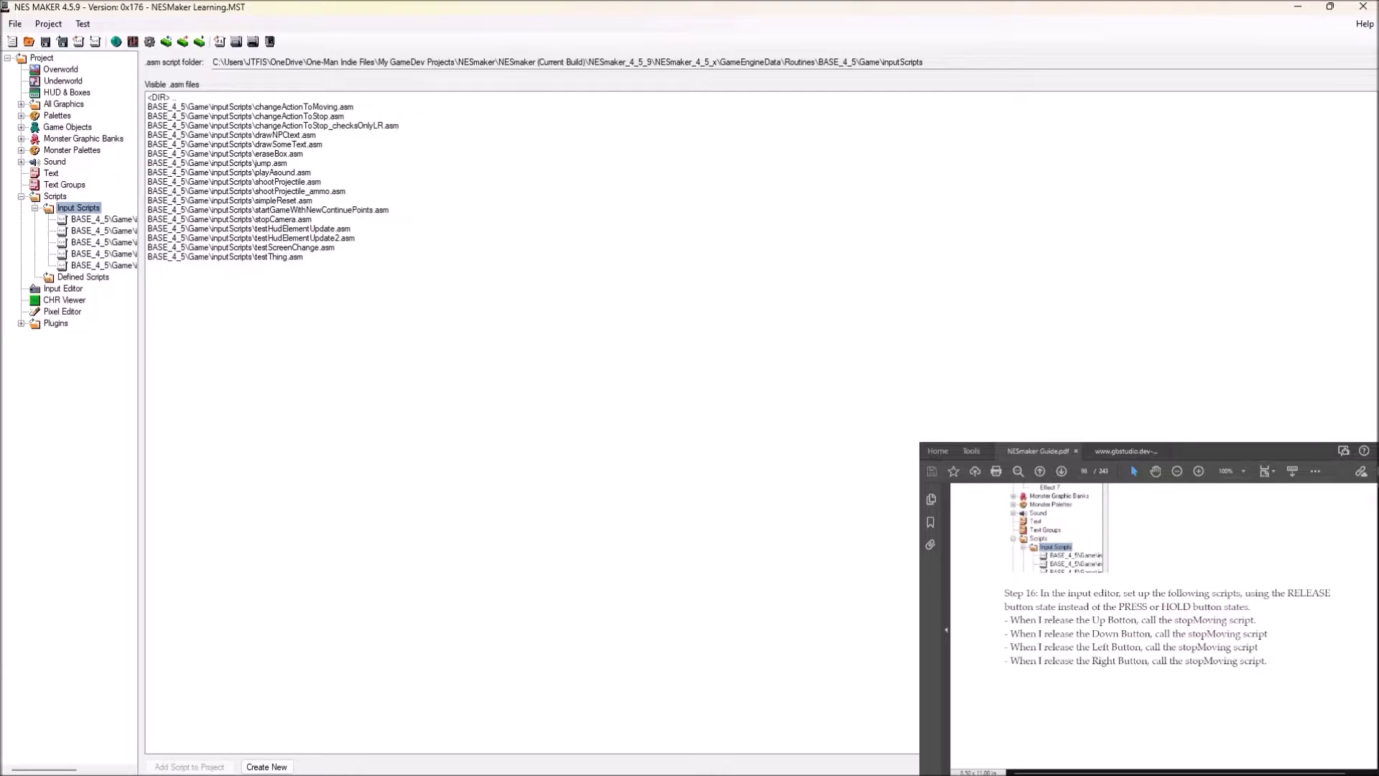
click(64, 288)
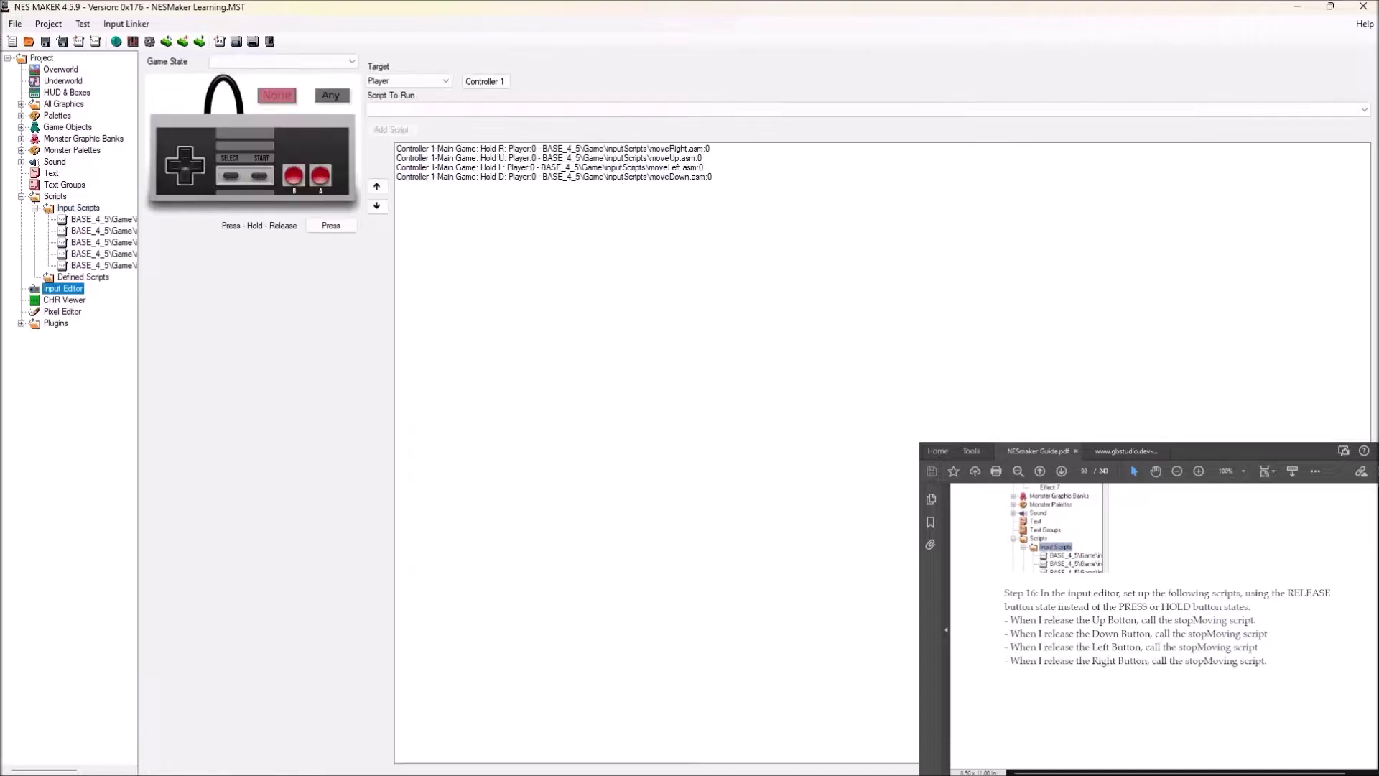
click(331, 225)
click(331, 226)
click(184, 153)
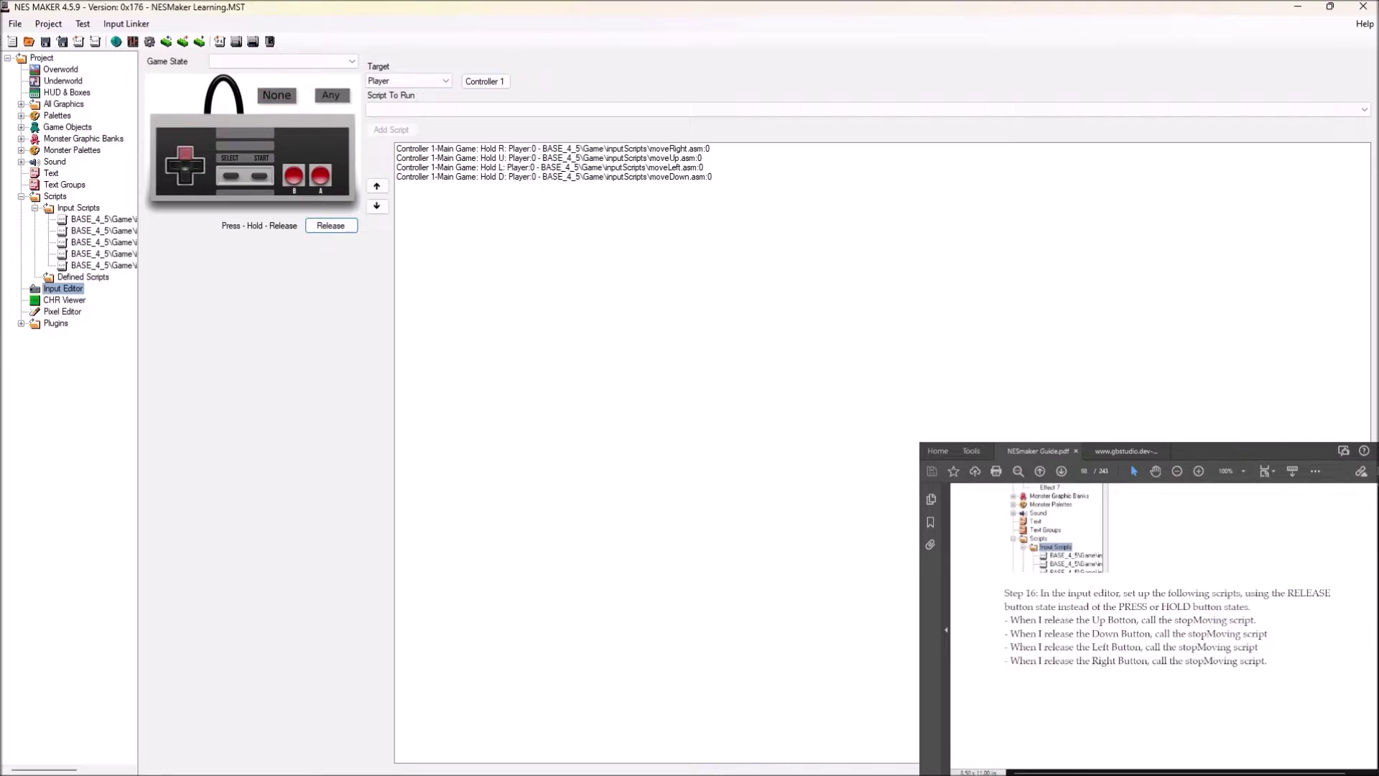
click(861, 109)
key(Down)
key(Down)
key(Down)
key(Down)
key(Return)
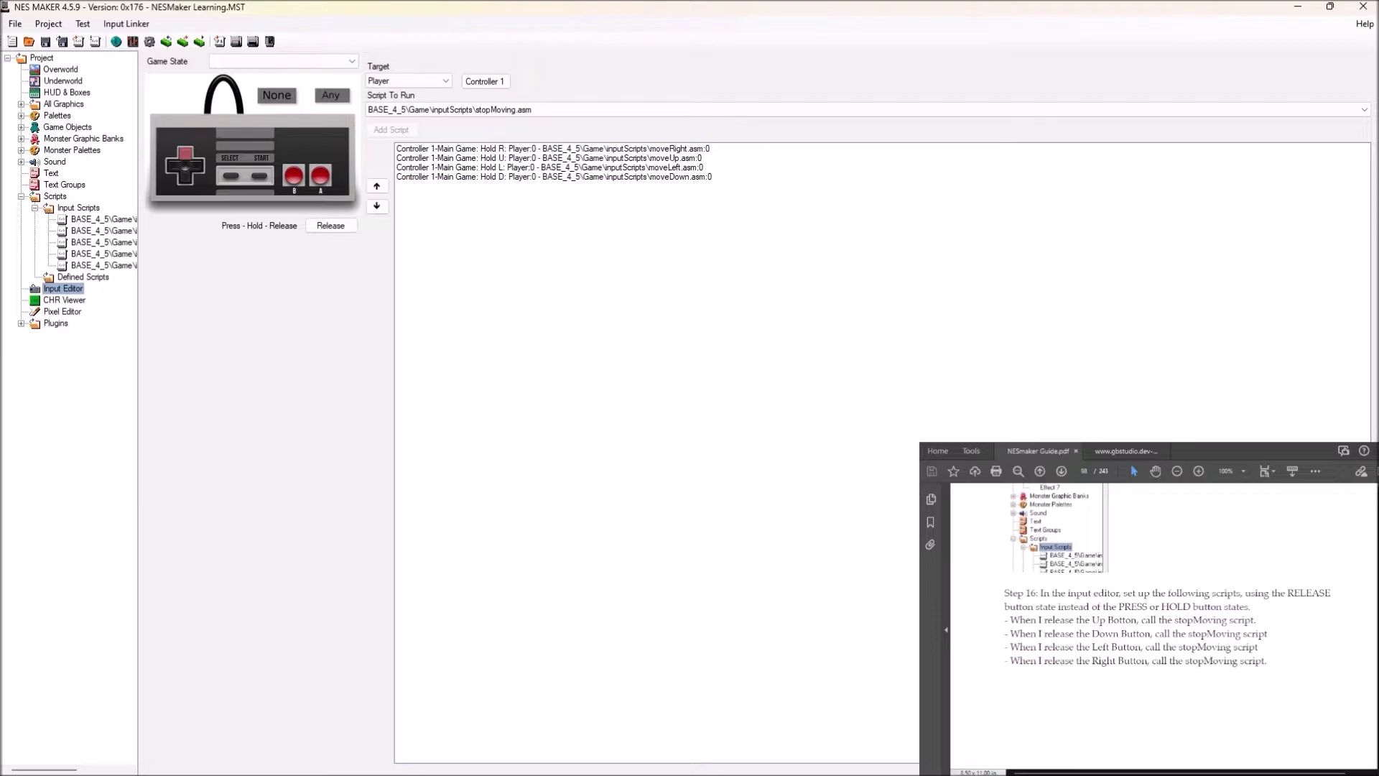
click(283, 61)
click(237, 73)
key(Return)
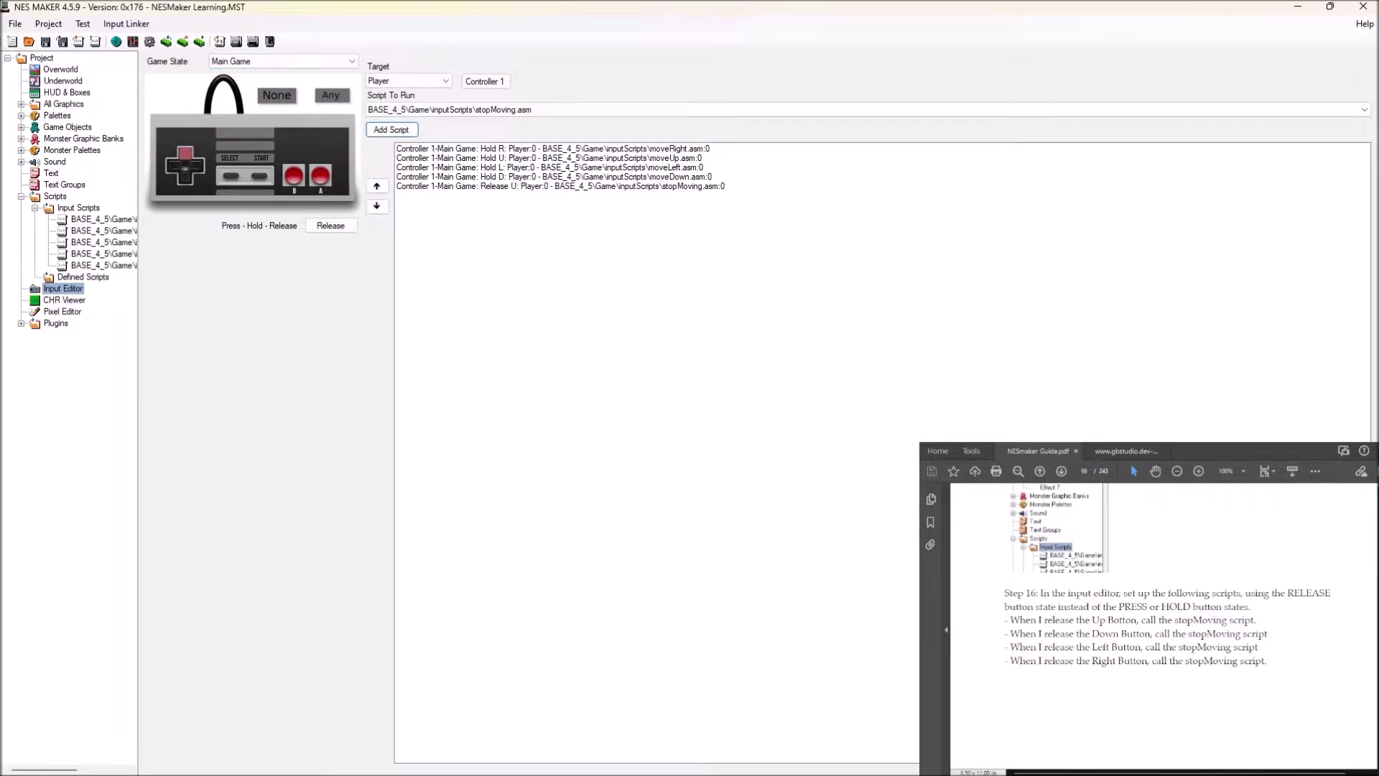
Add stopMoving.asm for releasing the Right, Down and Left d-pad directions in the Main Game state.
click(197, 165)
click(185, 152)
click(391, 129)
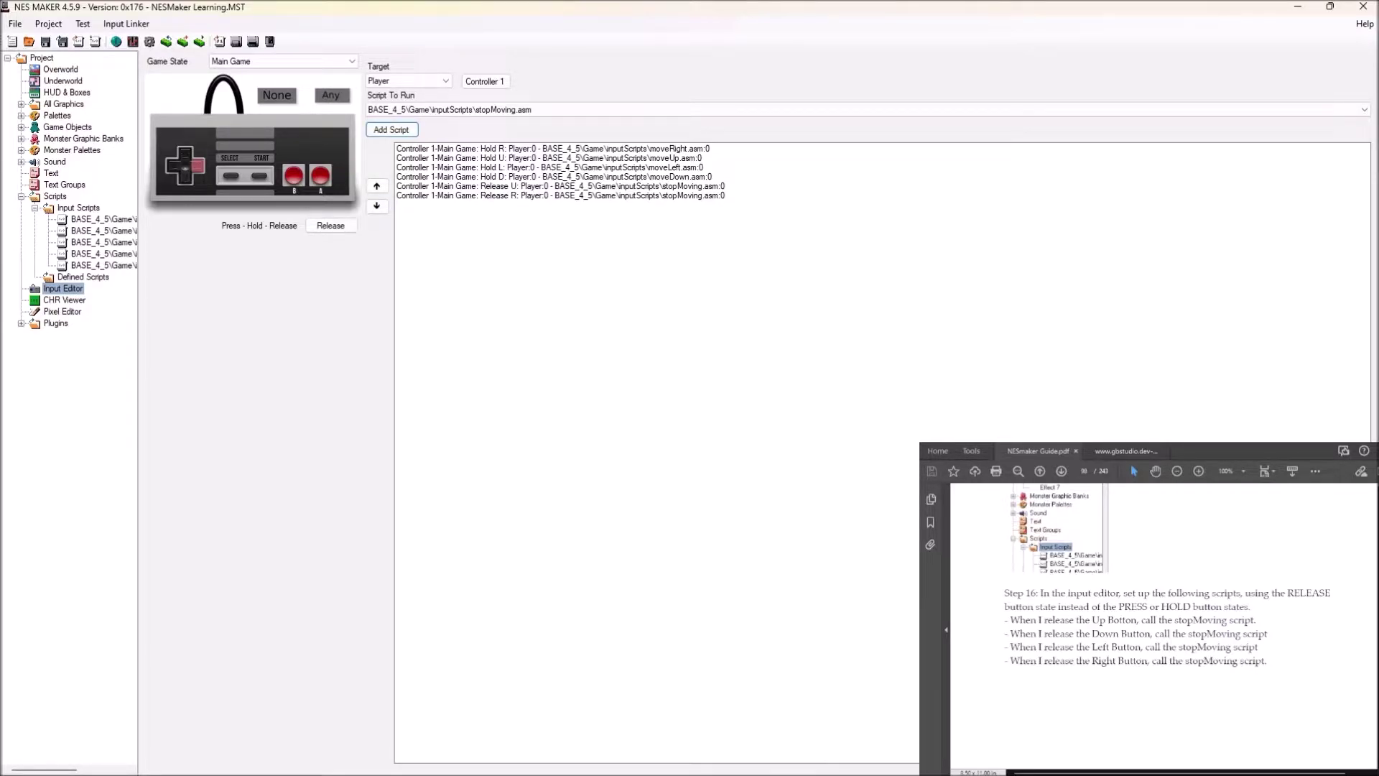
click(185, 176)
click(392, 129)
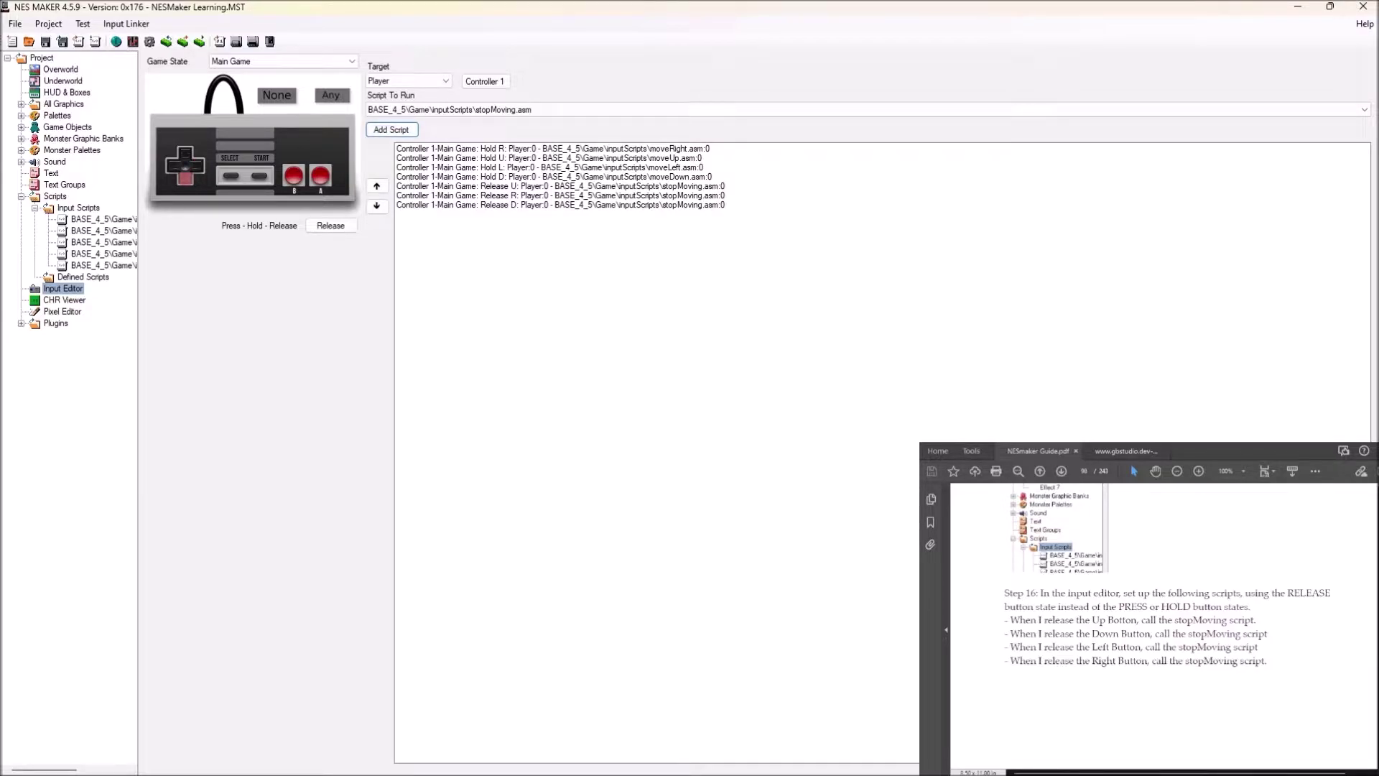
click(172, 166)
click(391, 129)
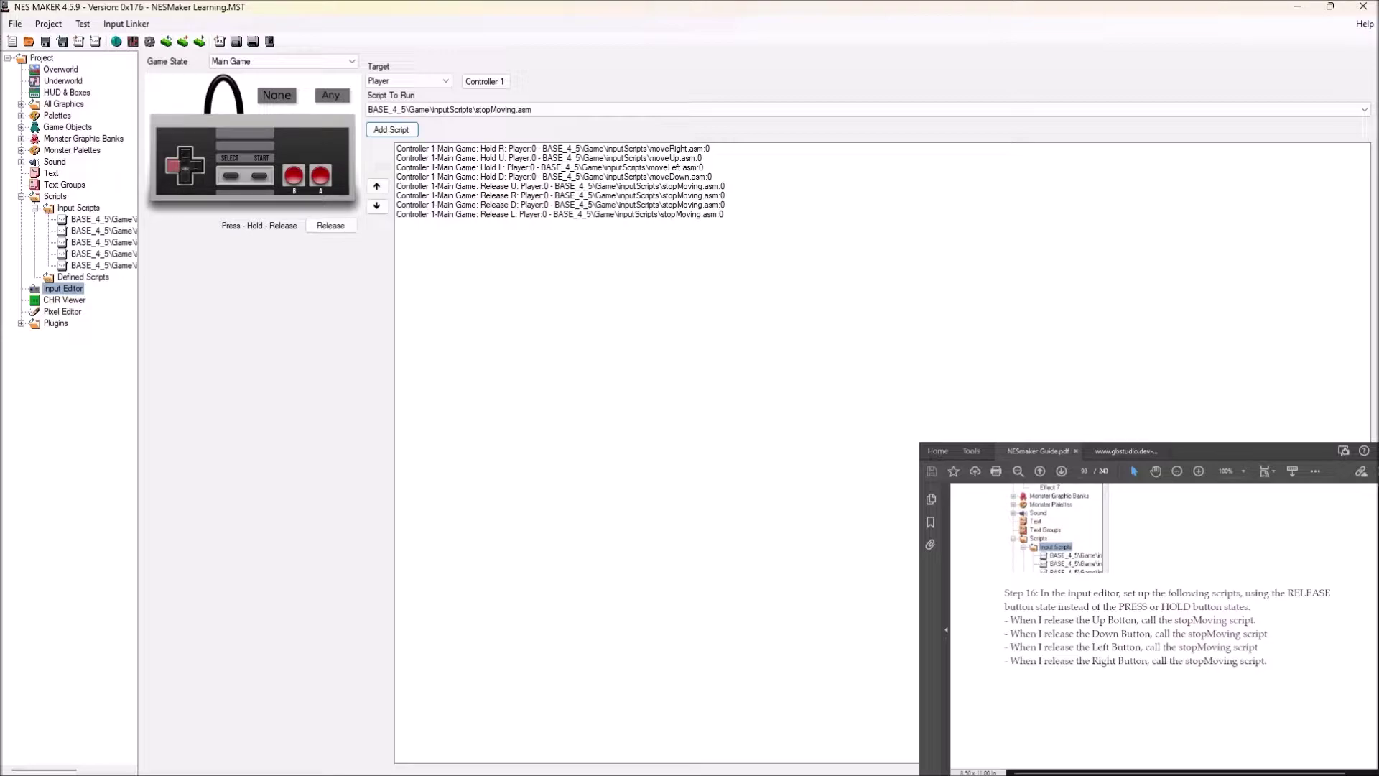
Read step 17 of the guide, then export the game and launch it for testing.
scroll(1164, 625, down, 5)
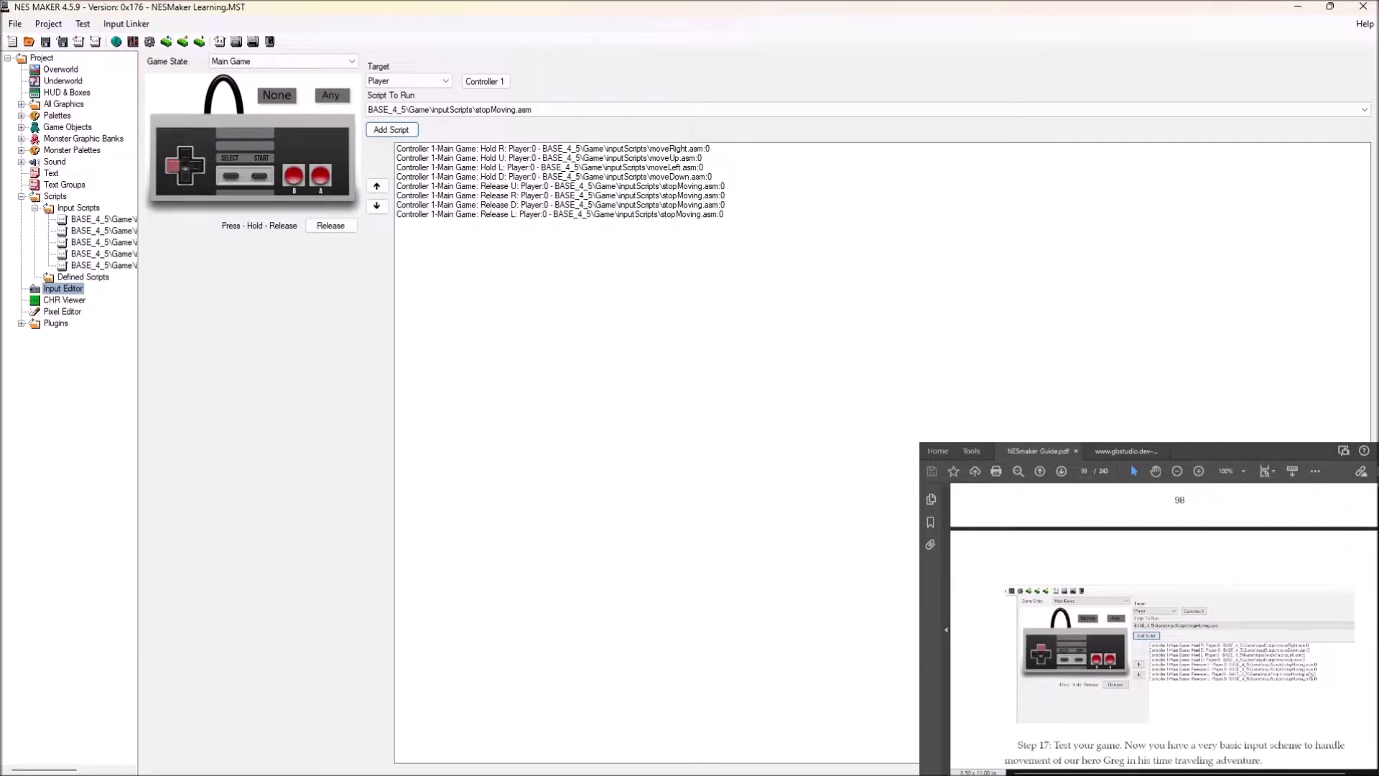
scroll(1163, 625, down, 2)
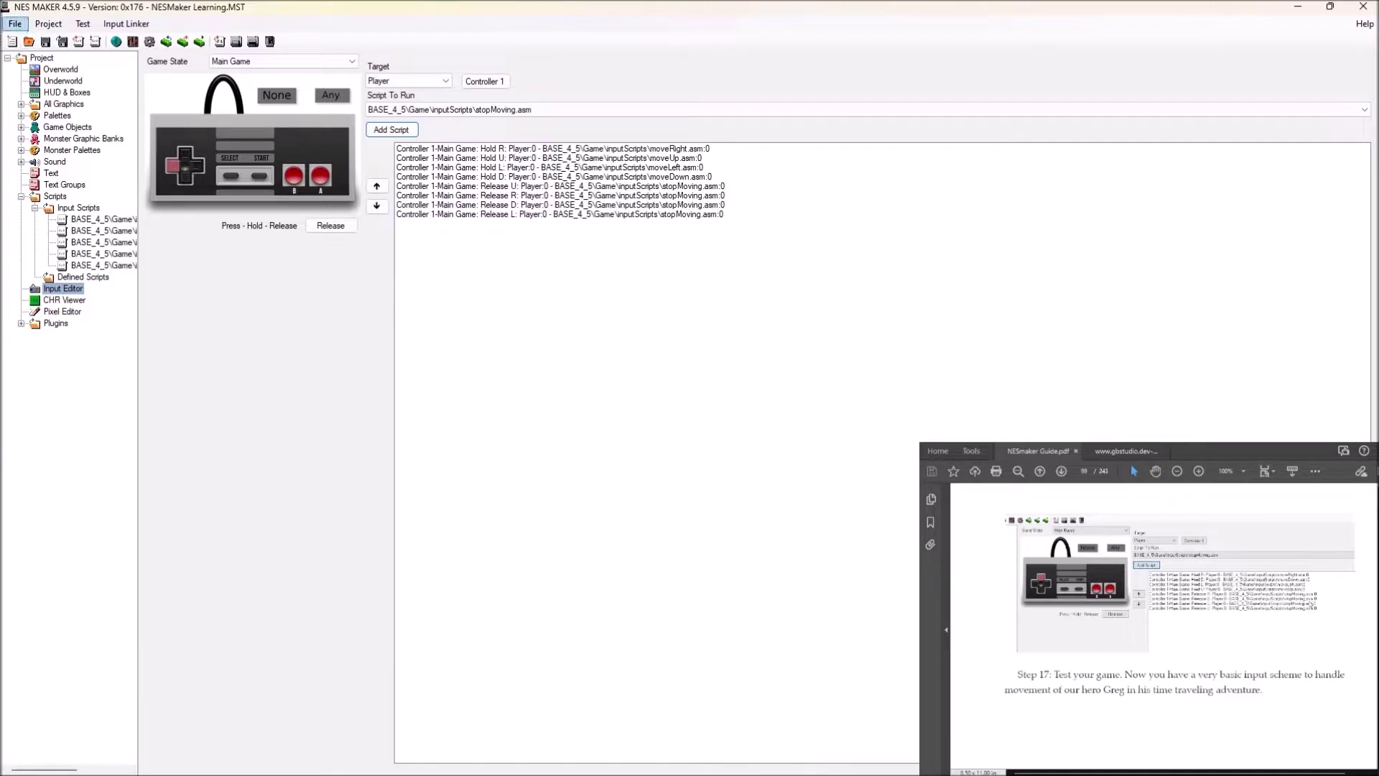
click(83, 24)
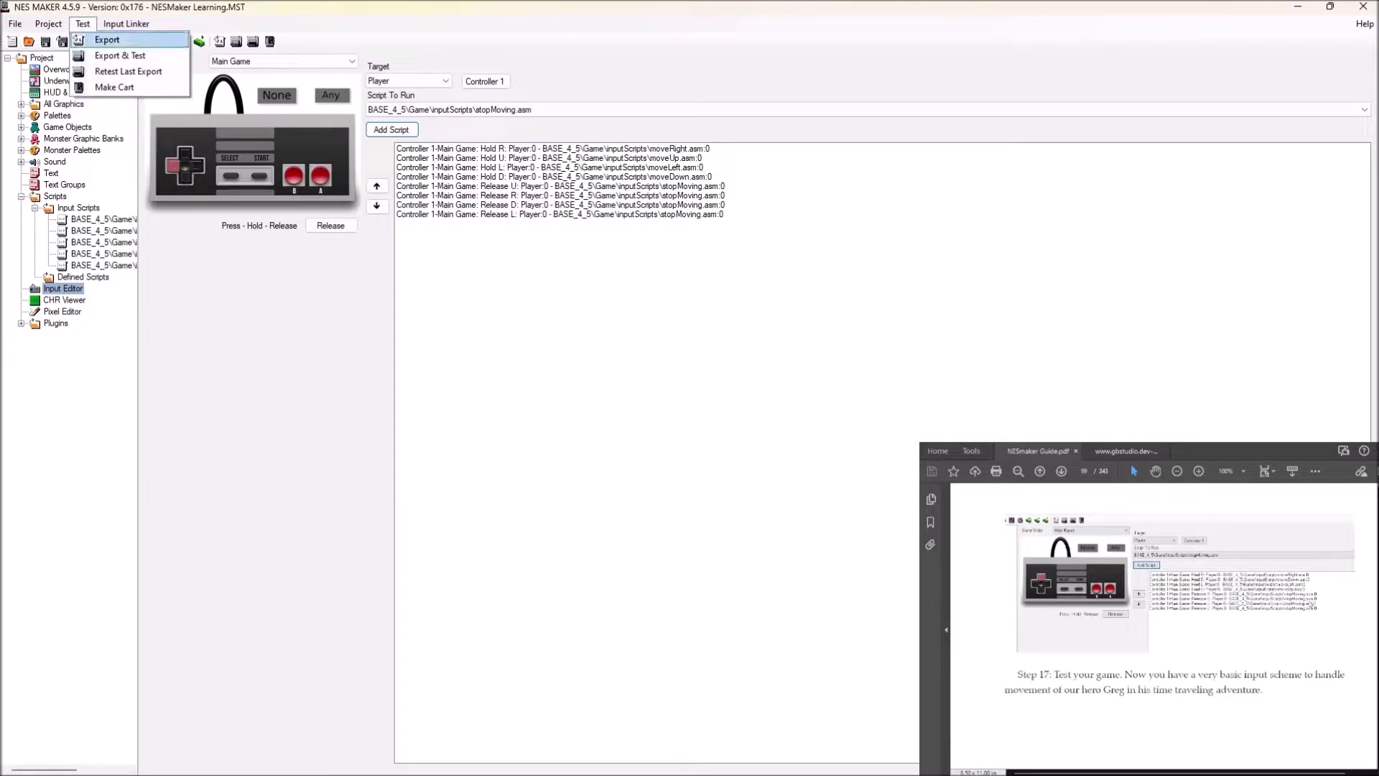
click(120, 55)
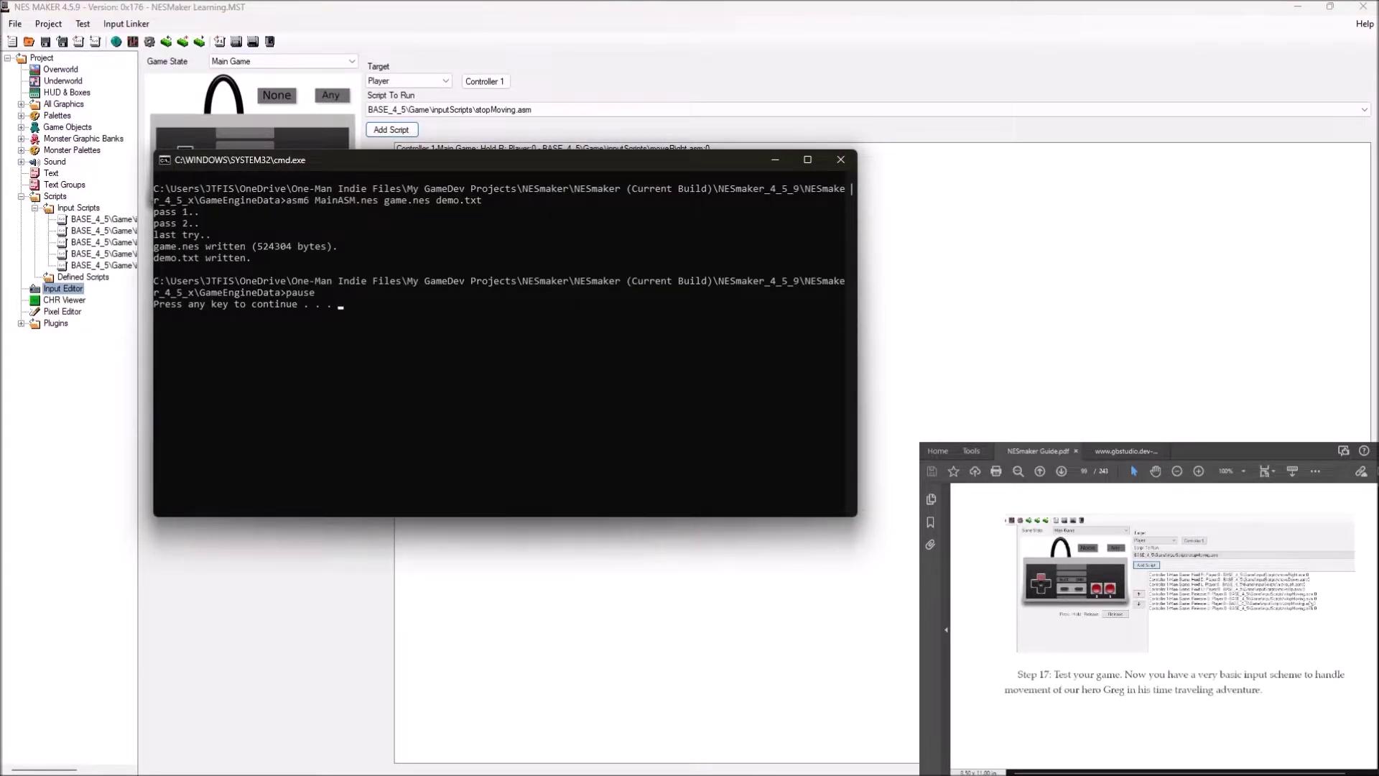
key(Return)
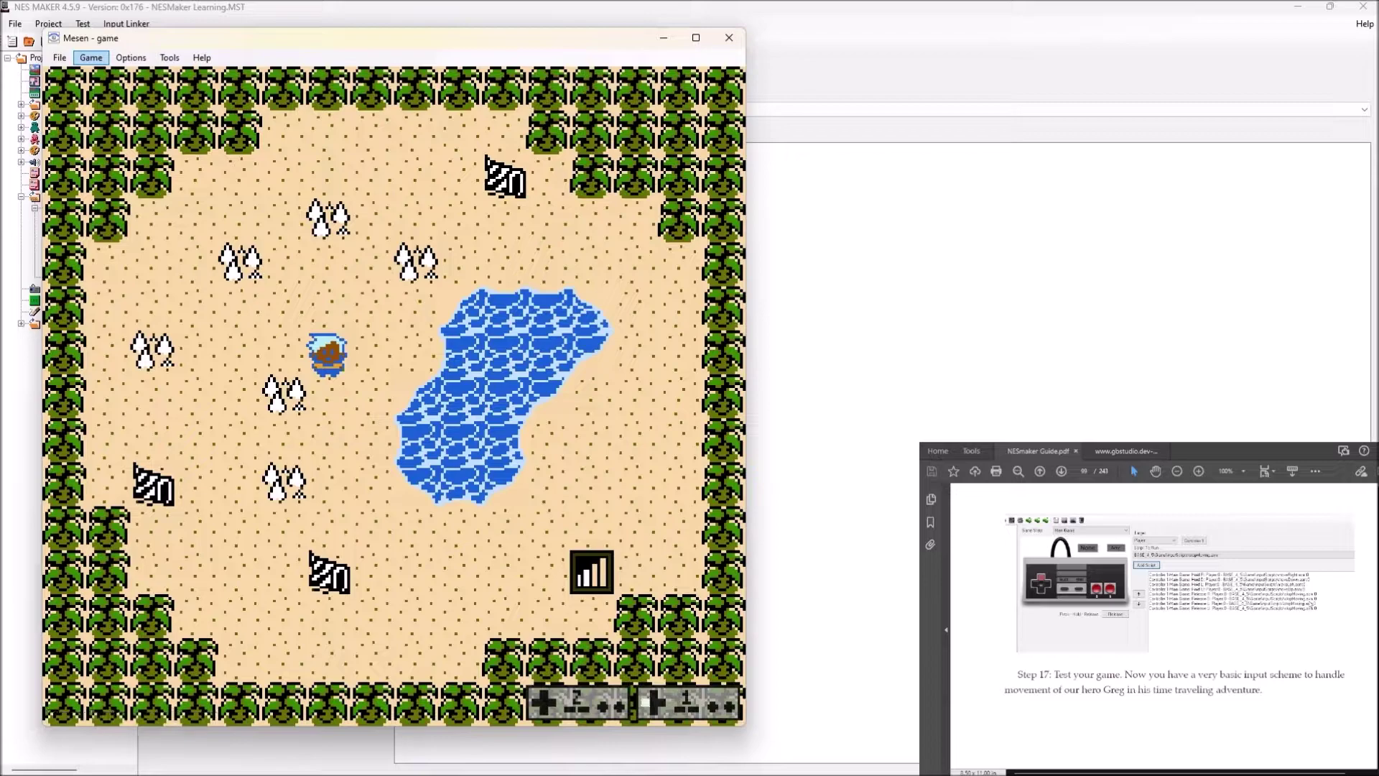
Walk the player in all four directions in the running game to test stopping when each direction is released.
key(Left)
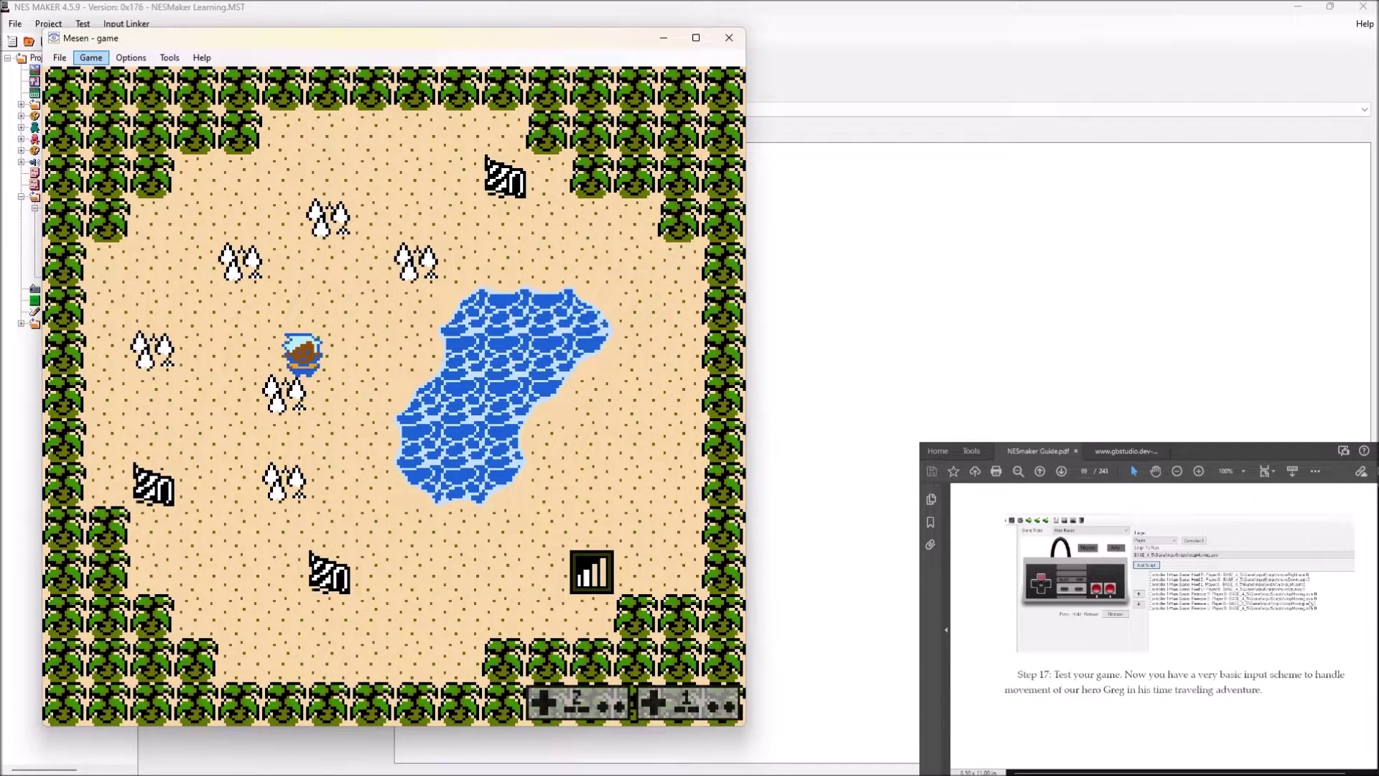
key(Right)
key(Left)
key(Up)
key(Down)
key(Right)
key(Up)
key(Left)
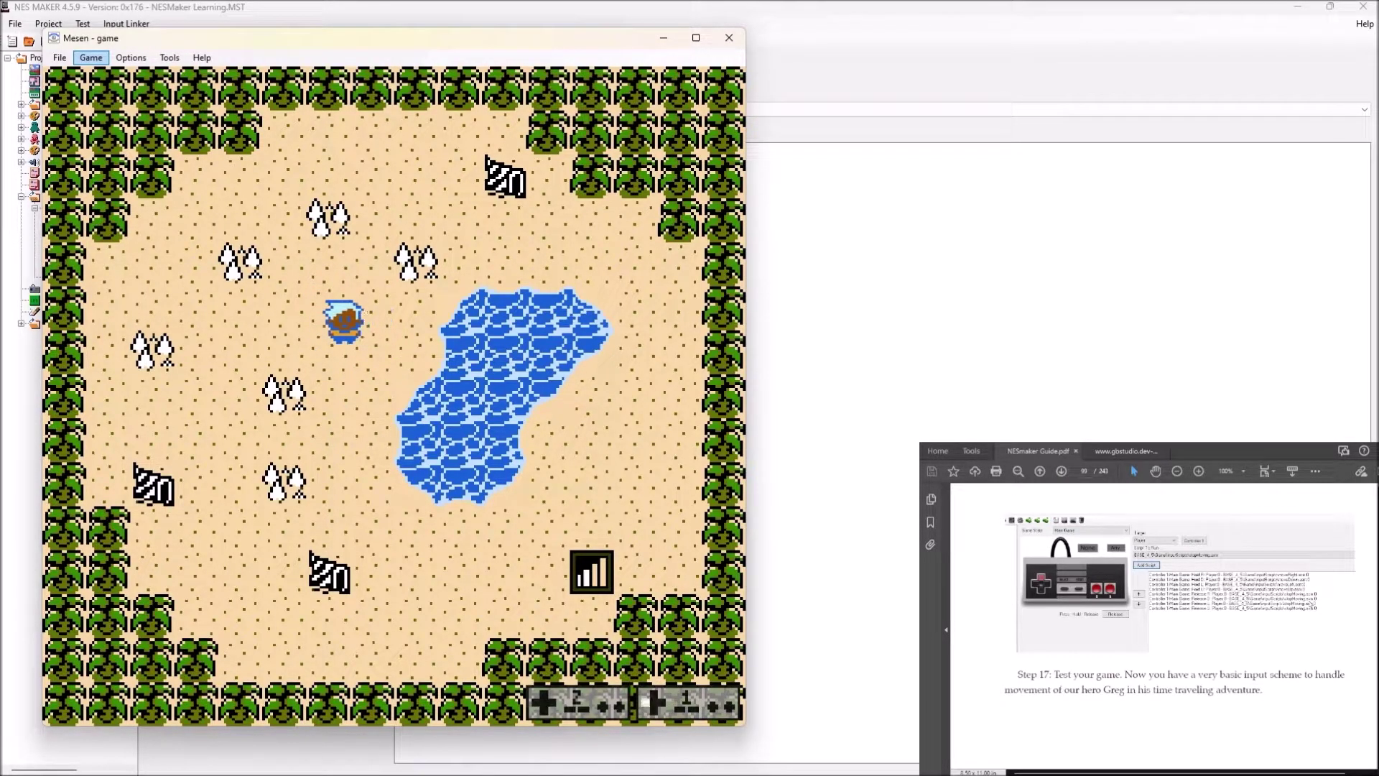
key(Right)
key(Left)
key(Right)
key(Left)
key(Right)
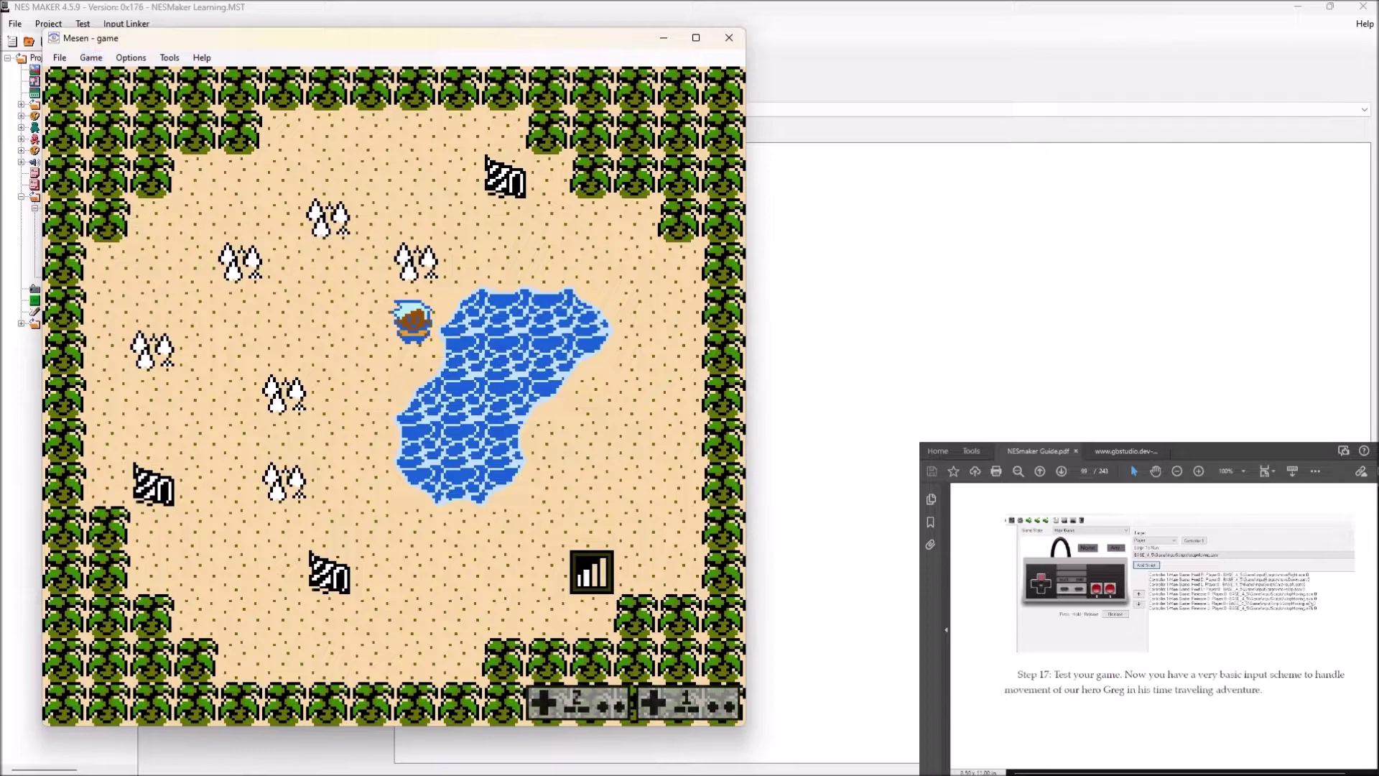
Advance the guide to the Tile Collisions chapter and close the emulator.
scroll(1163, 625, down, 2)
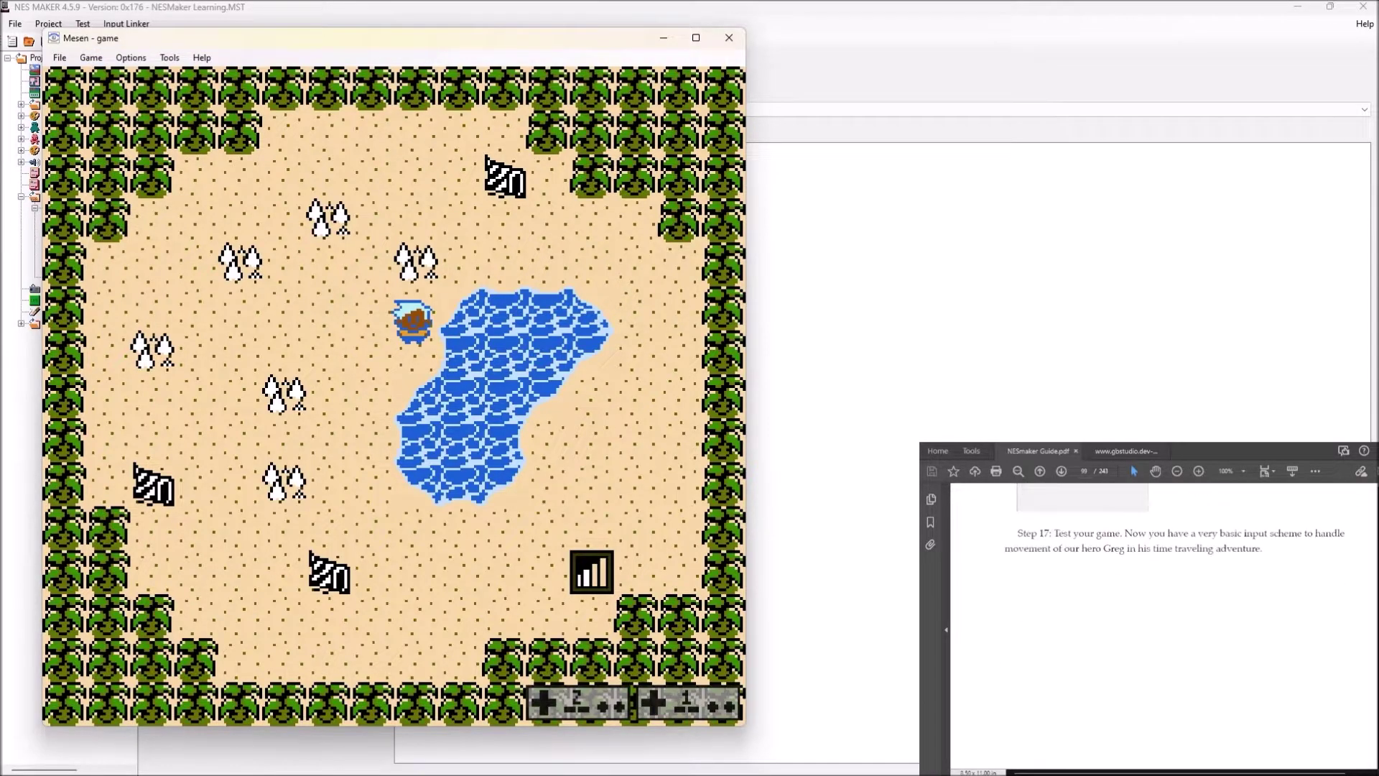
key(Left)
scroll(1163, 625, down, 4)
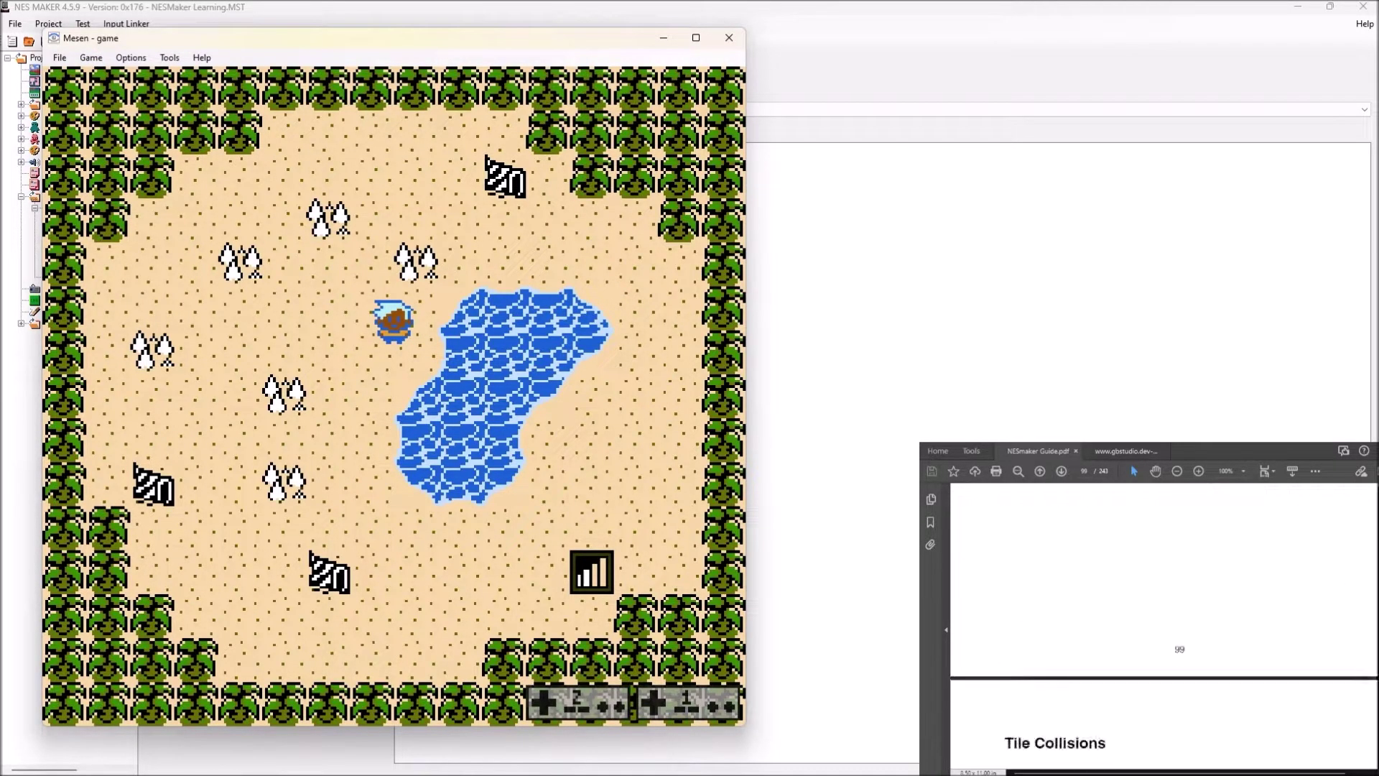
scroll(1163, 625, down, 1)
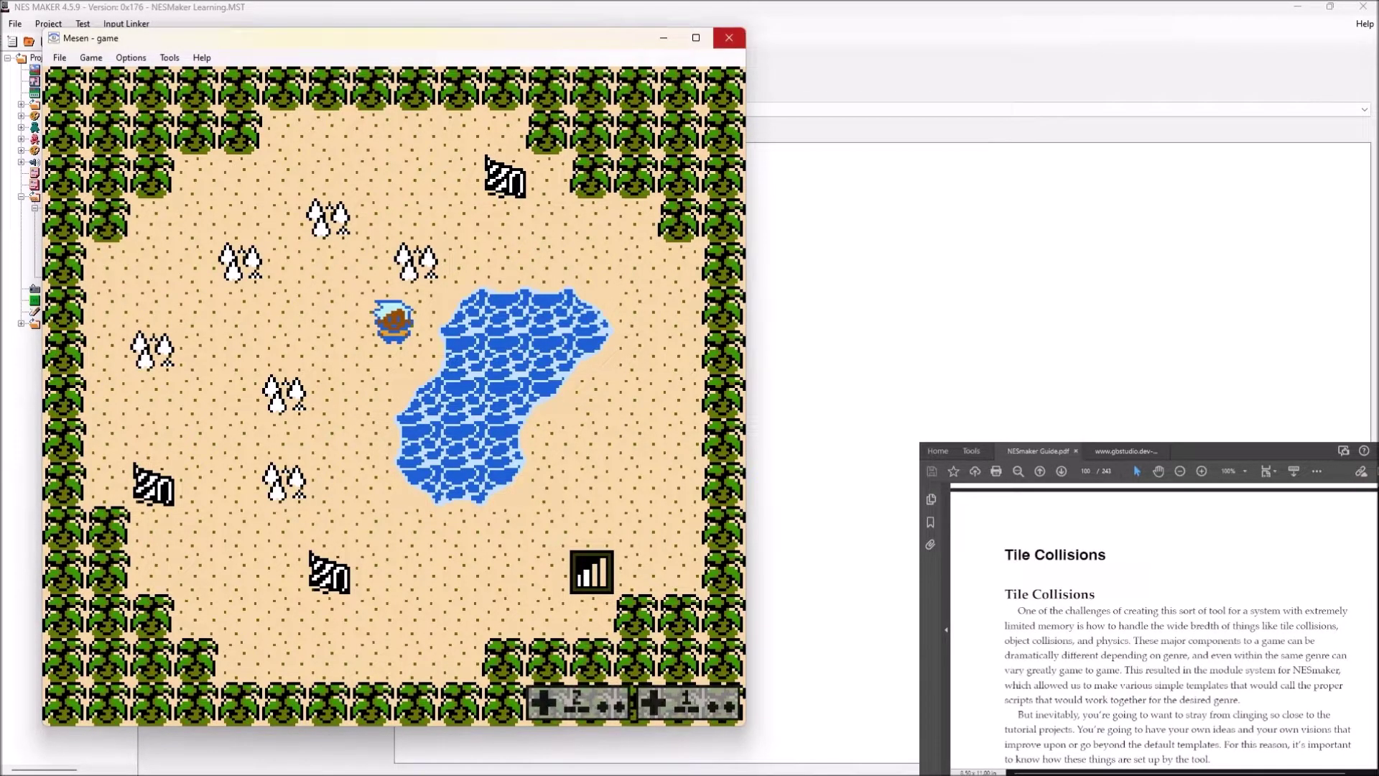
click(729, 38)
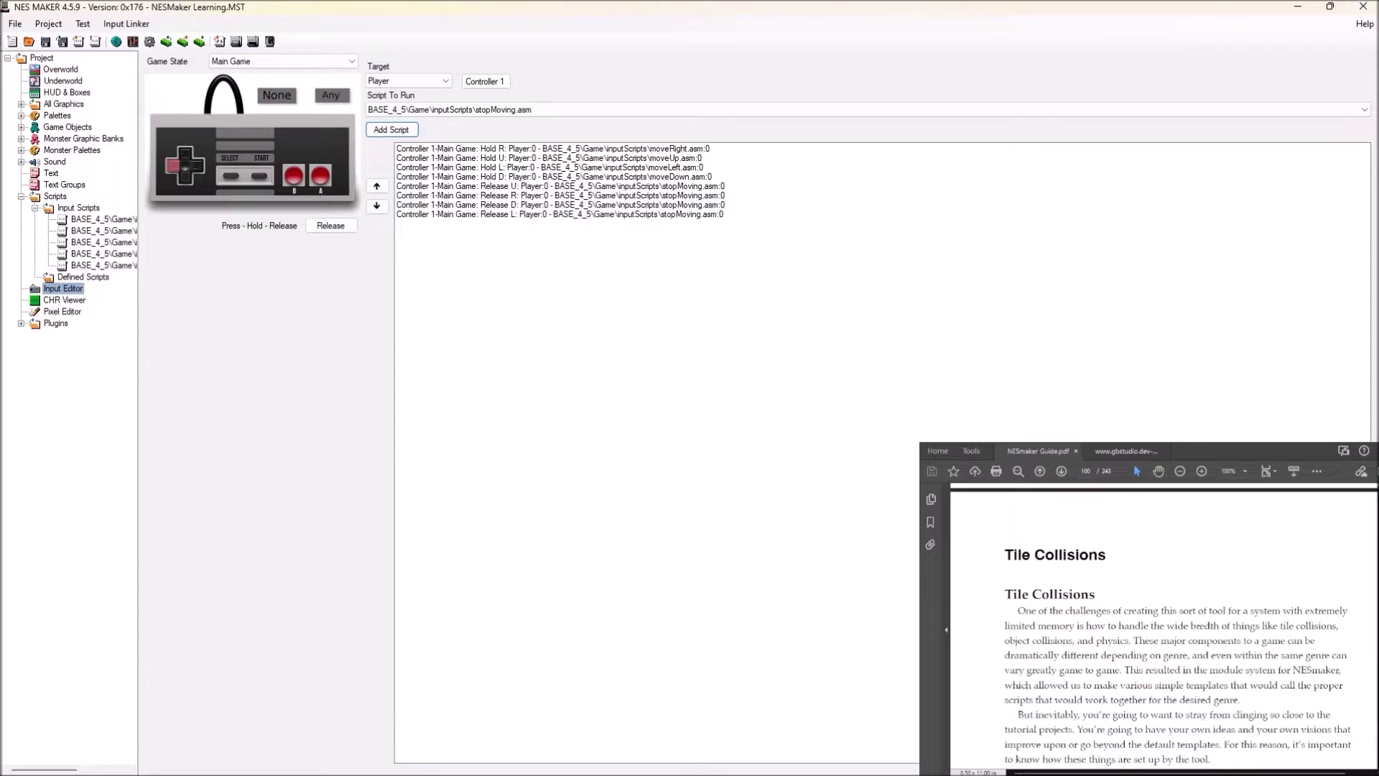
Read the Tile Collisions introduction and step 1, and display the Tile Types labels in Project Settings.
scroll(1163, 624, down, 1)
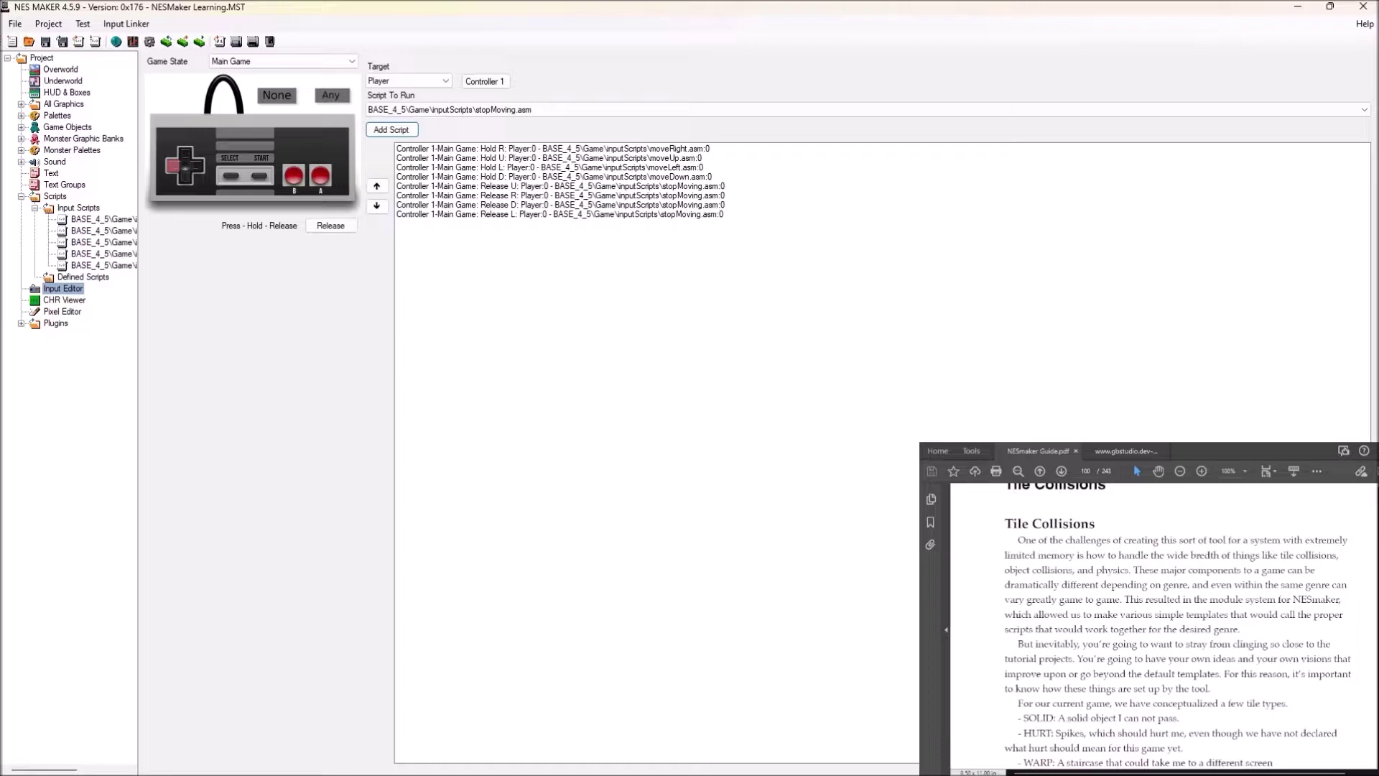
scroll(1177, 624, down, 2)
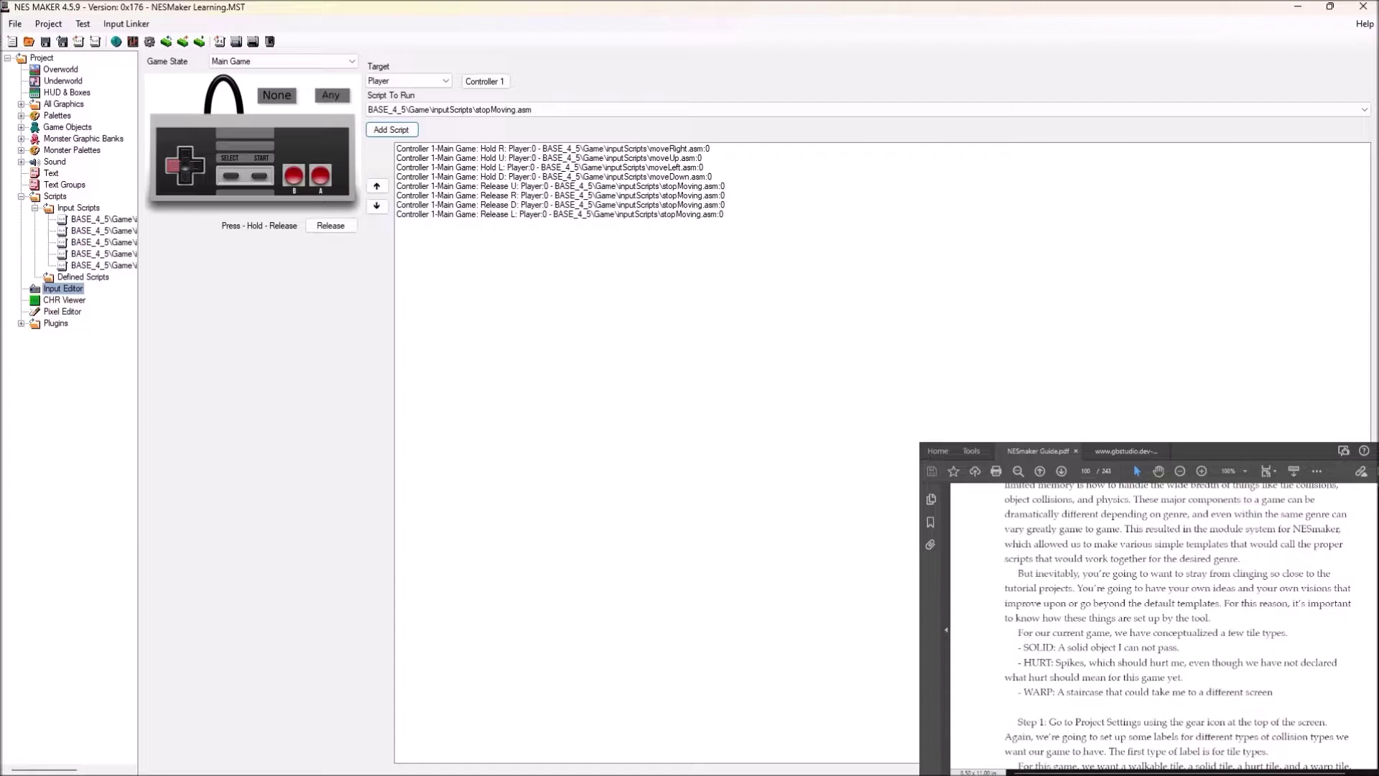
scroll(1178, 625, down, 2)
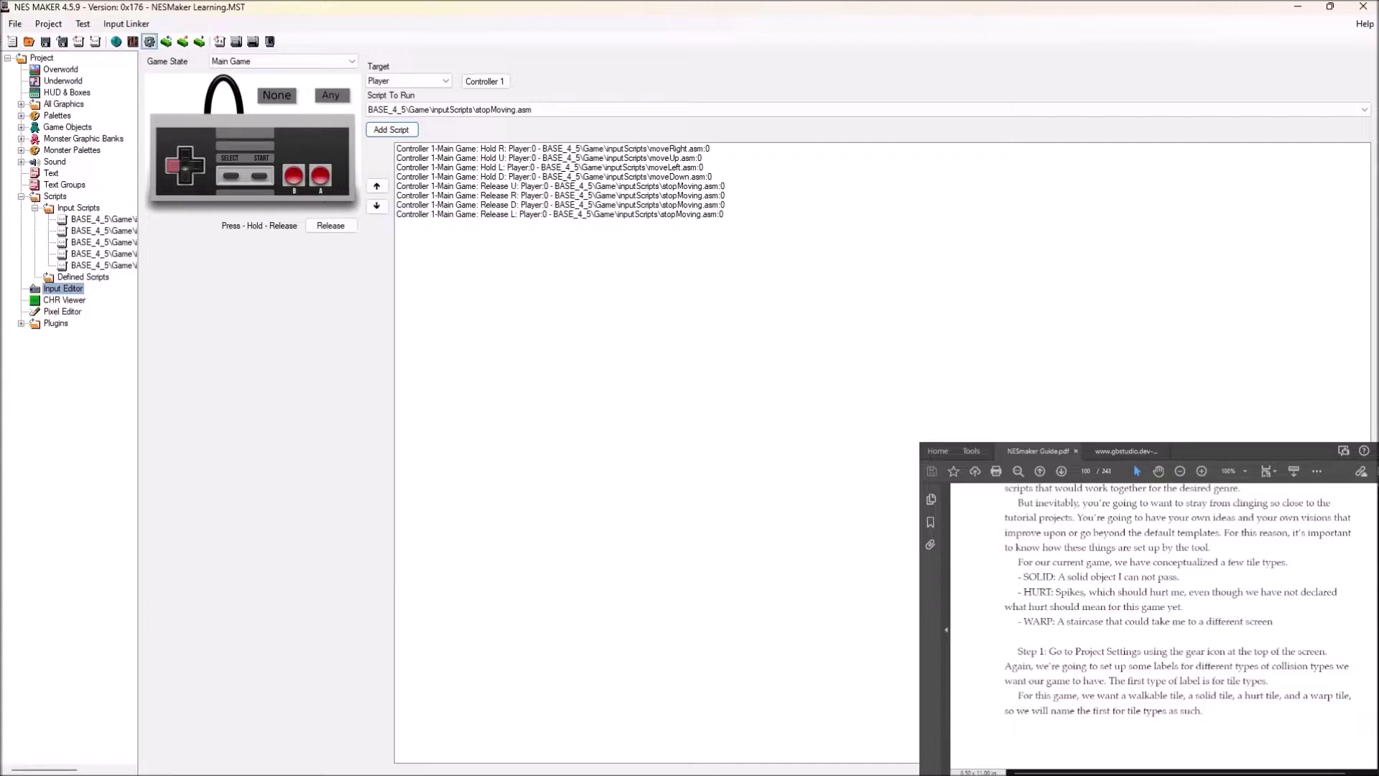
click(150, 41)
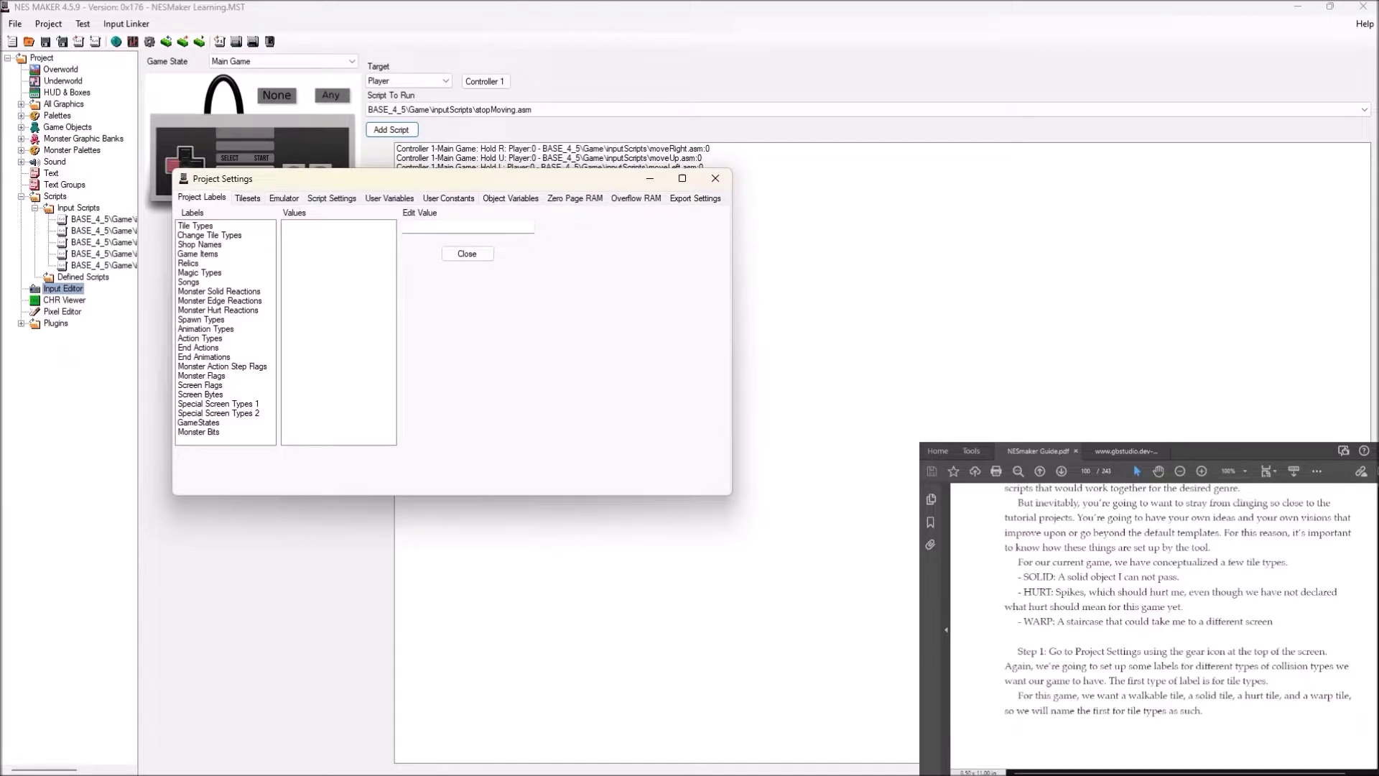
click(195, 226)
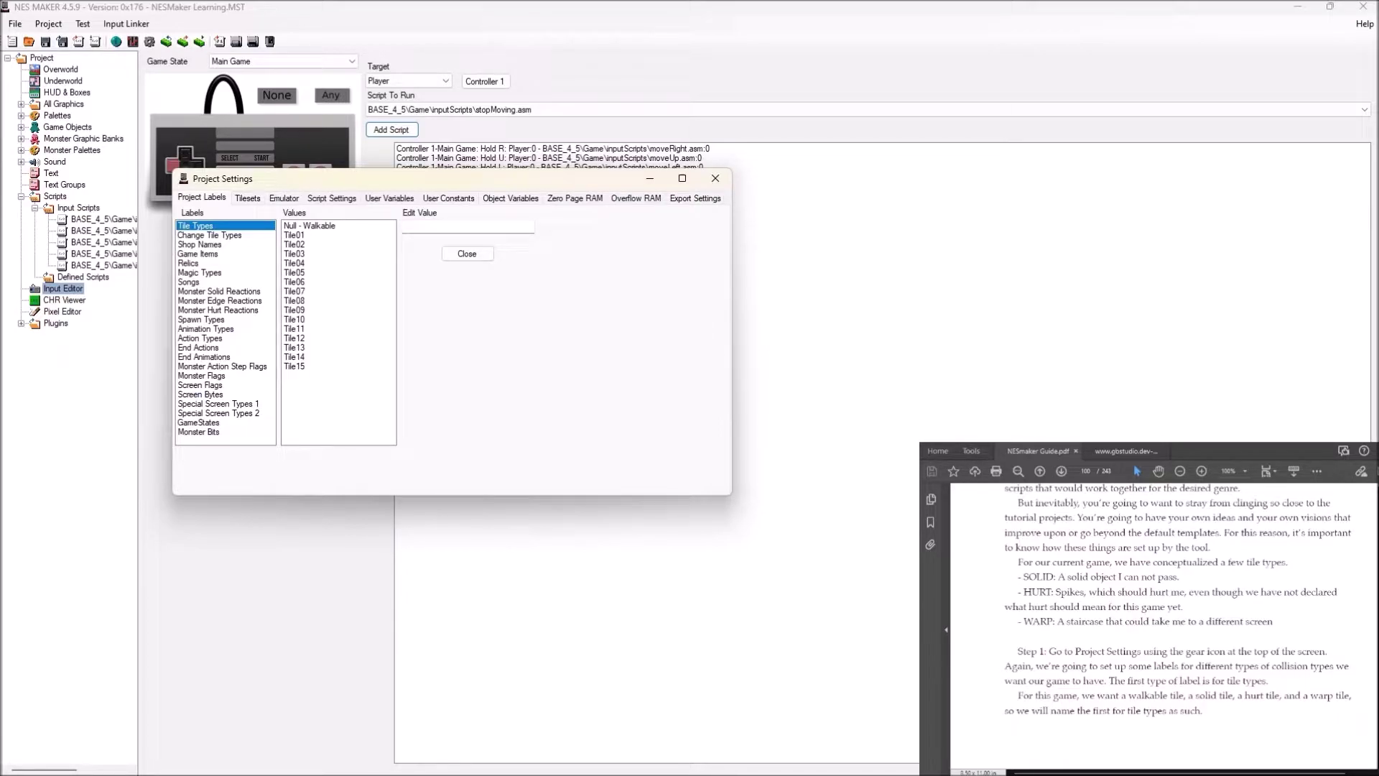
scroll(1163, 610, down, 5)
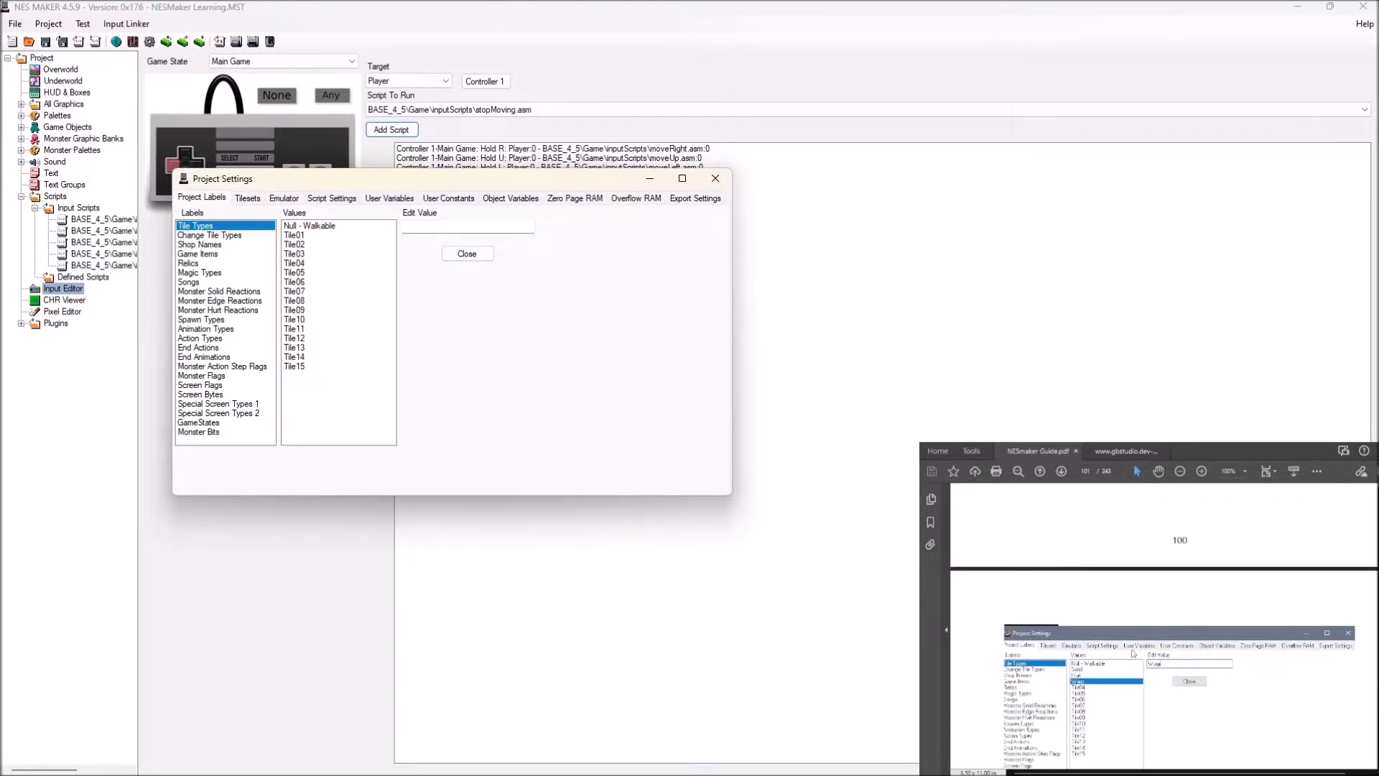
click(310, 225)
key(Tab)
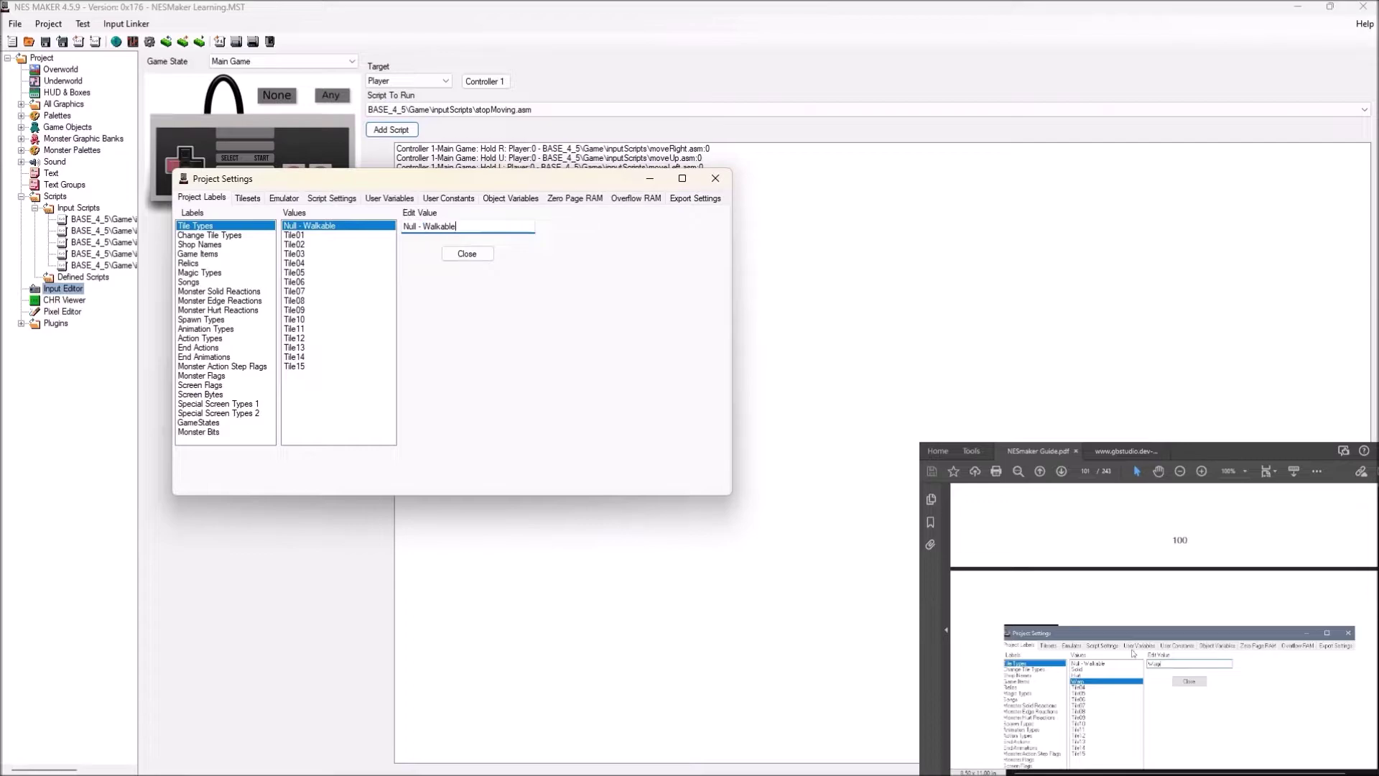
text(Warp)
key(ctrl+a)
click(248, 198)
click(202, 198)
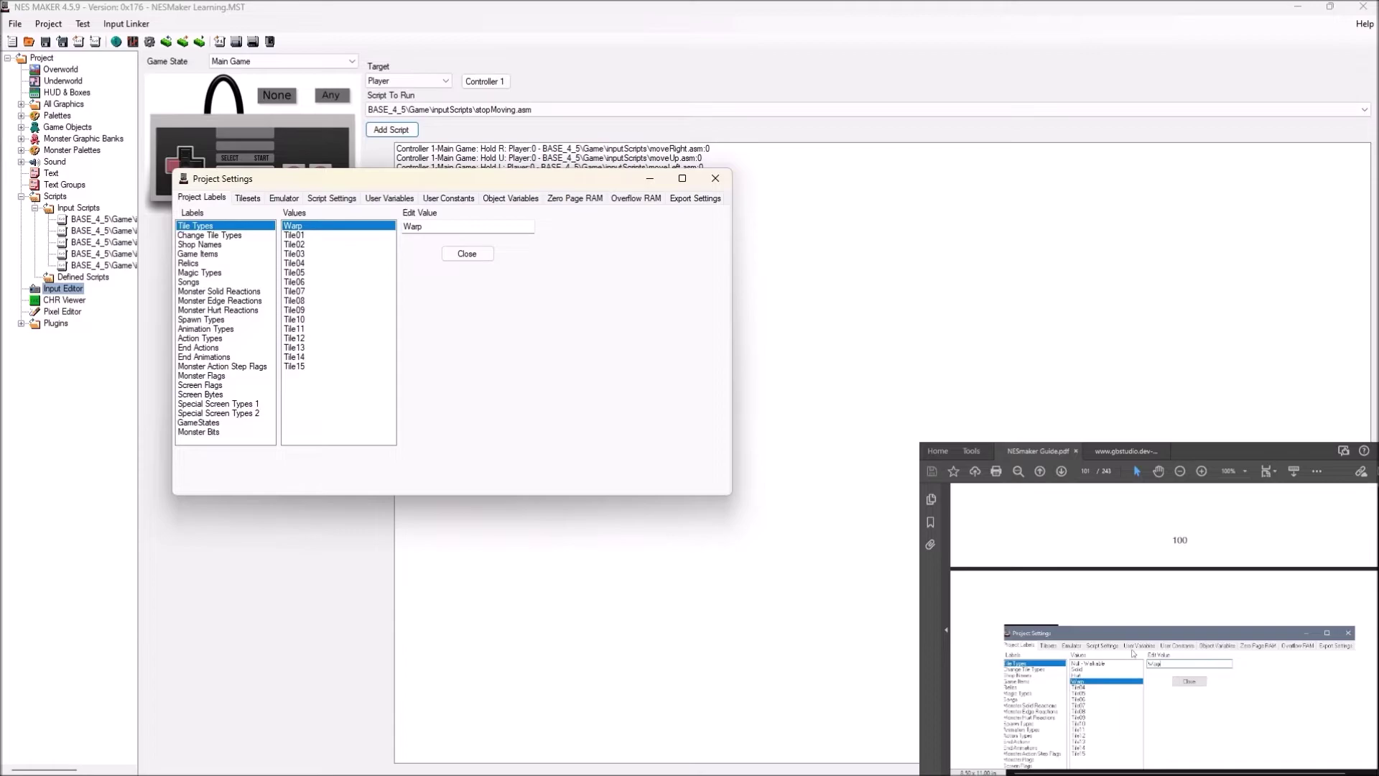
key(Tab)
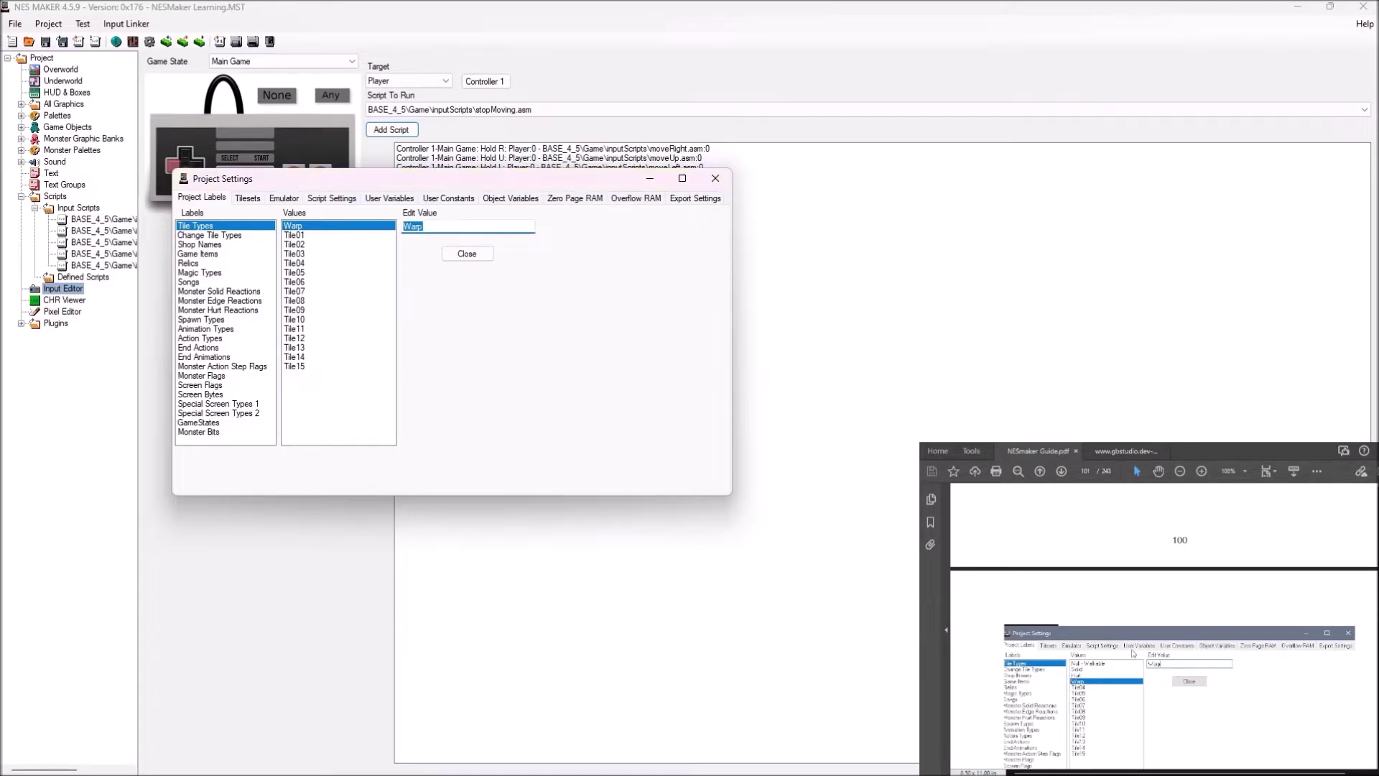
text(Nu)
text(ll - Walkable)
Rename the tile types Tile01, Tile02 and Tile03 as Solid, Hurt and Warp.
click(294, 235)
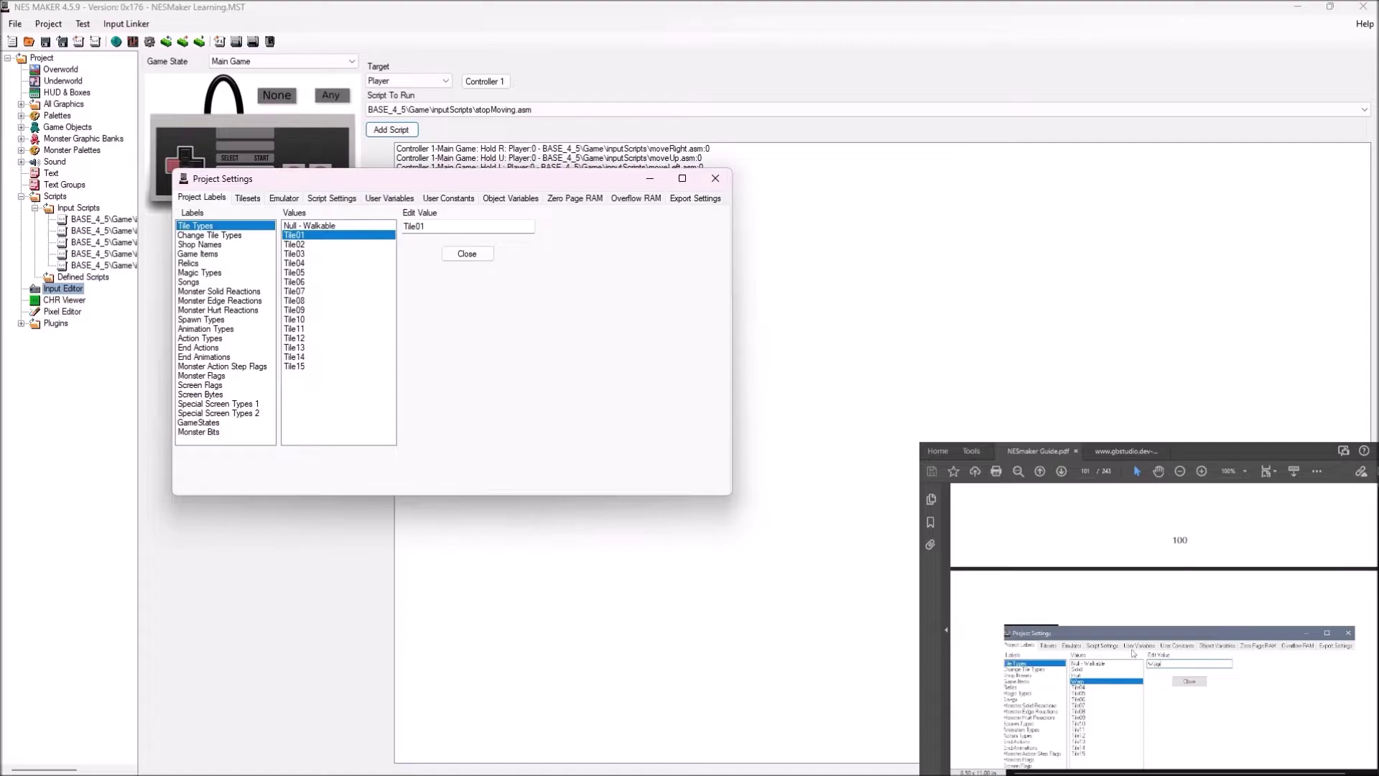
key(Tab)
text(Solid)
click(338, 244)
key(Tab)
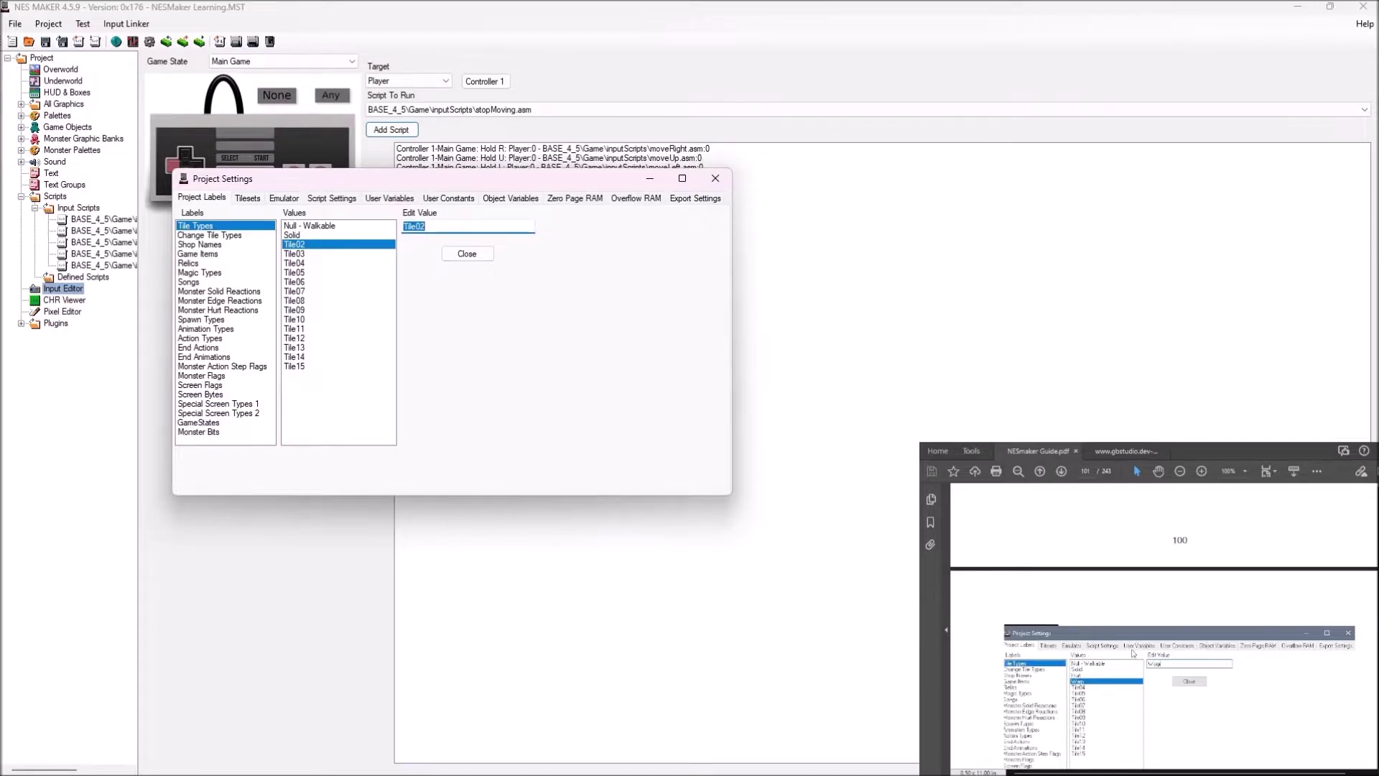
text(Hurt)
click(337, 254)
key(Tab)
text(Warp)
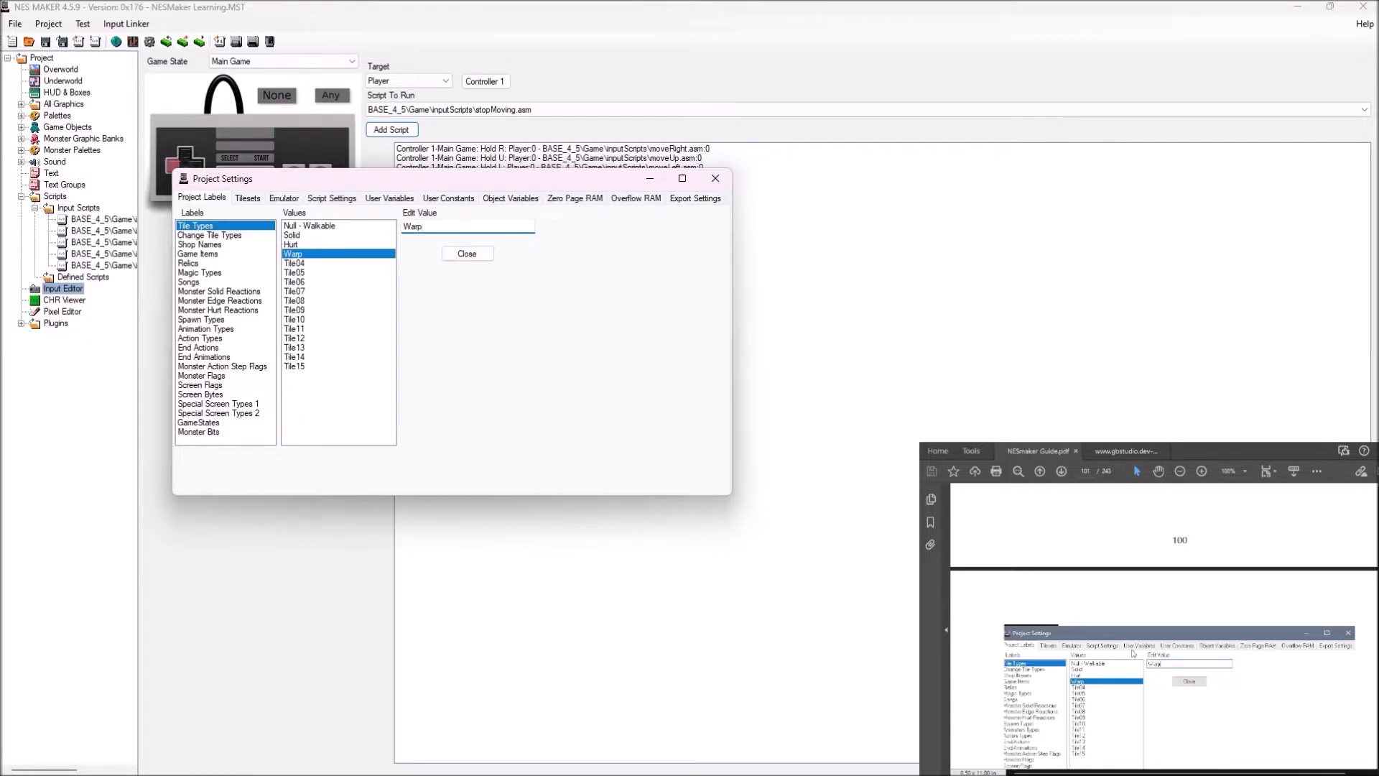
Read the guide's notes on tile type labels through step 2 and close Project Settings.
scroll(1163, 625, down, 5)
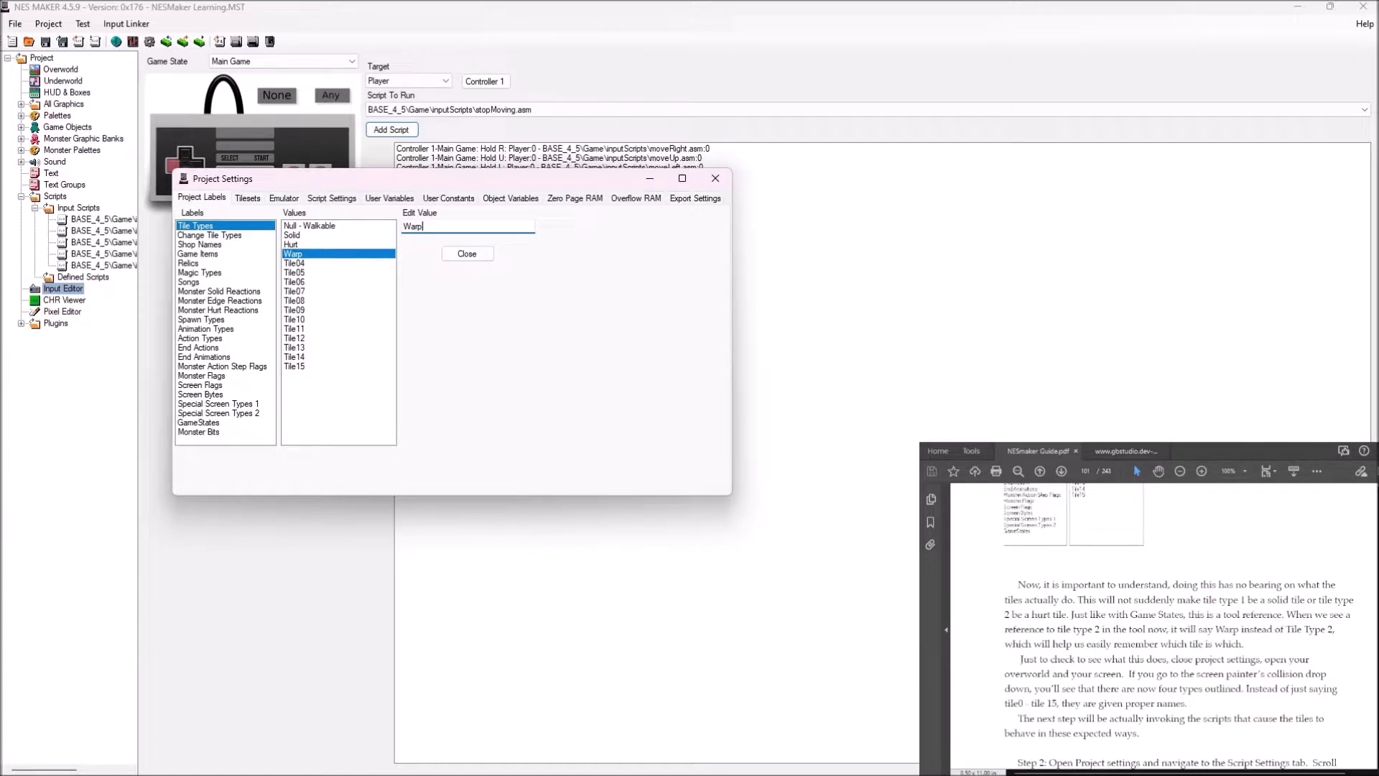
scroll(1164, 625, down, 3)
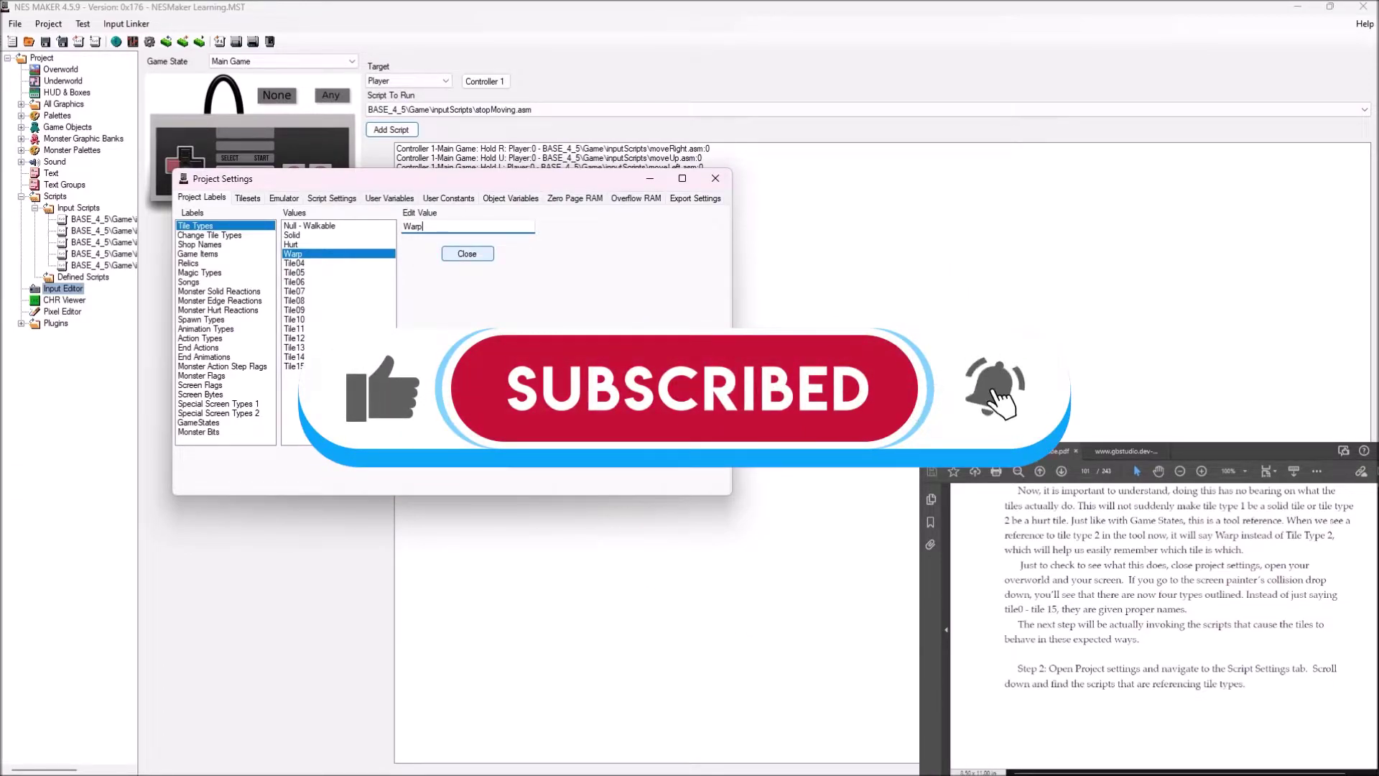
key(Return)
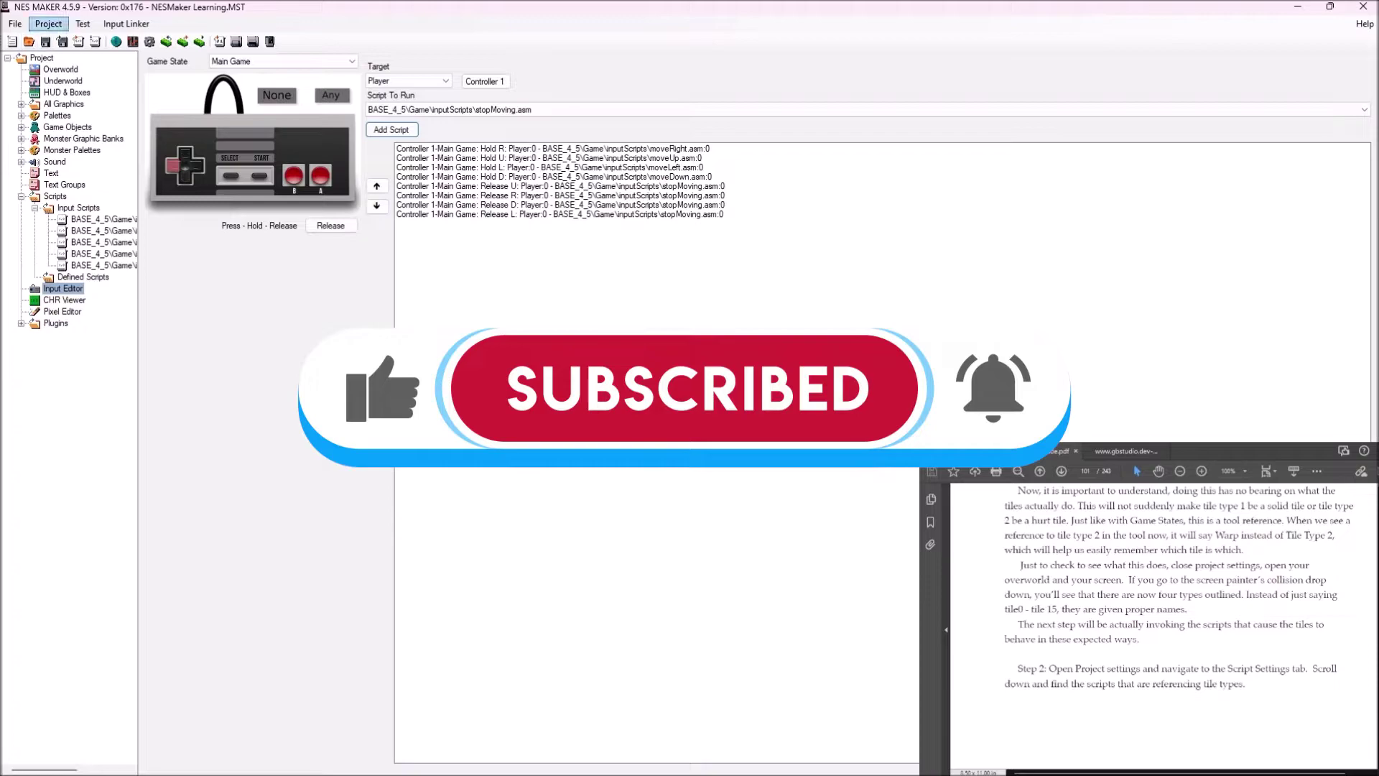
Open Project Settings, review the Tile Types labels, and display the Script Settings.
click(150, 41)
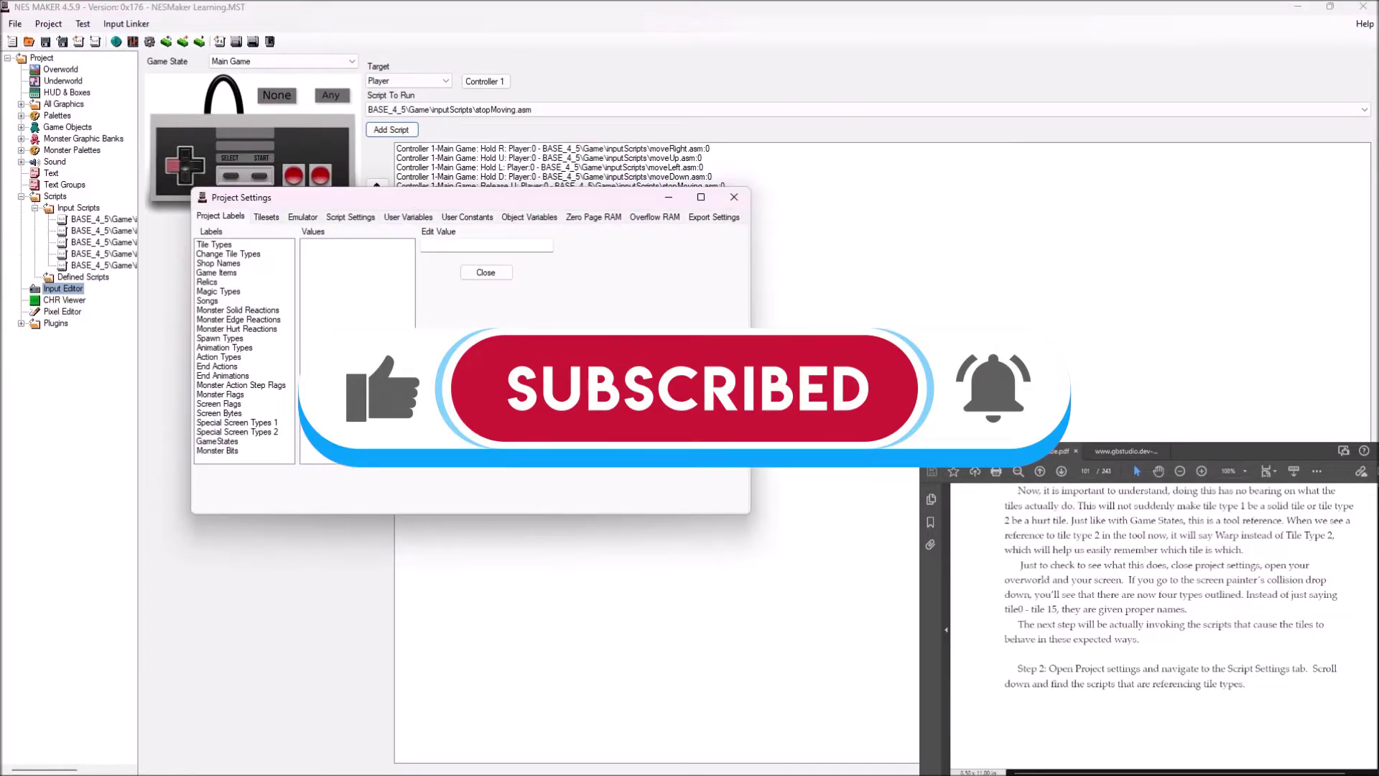
click(214, 244)
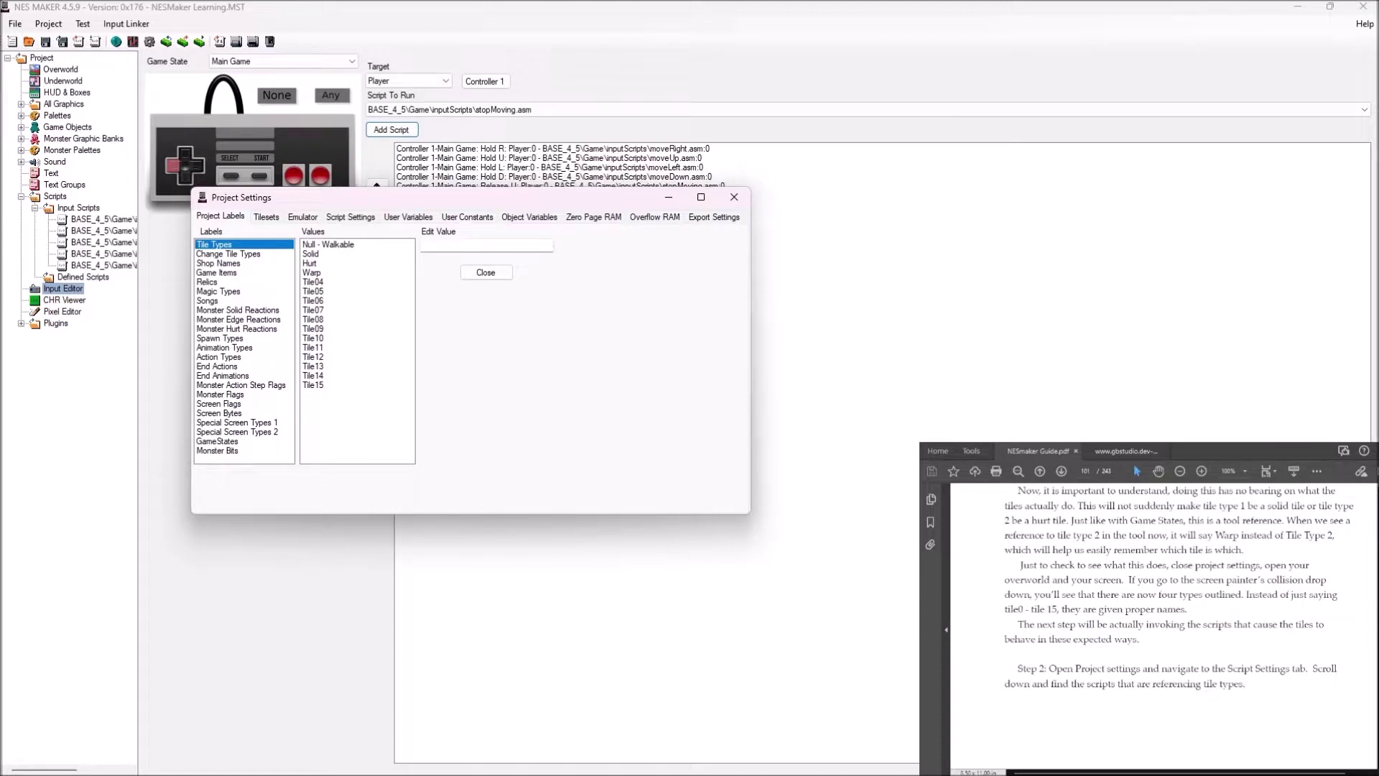
click(350, 216)
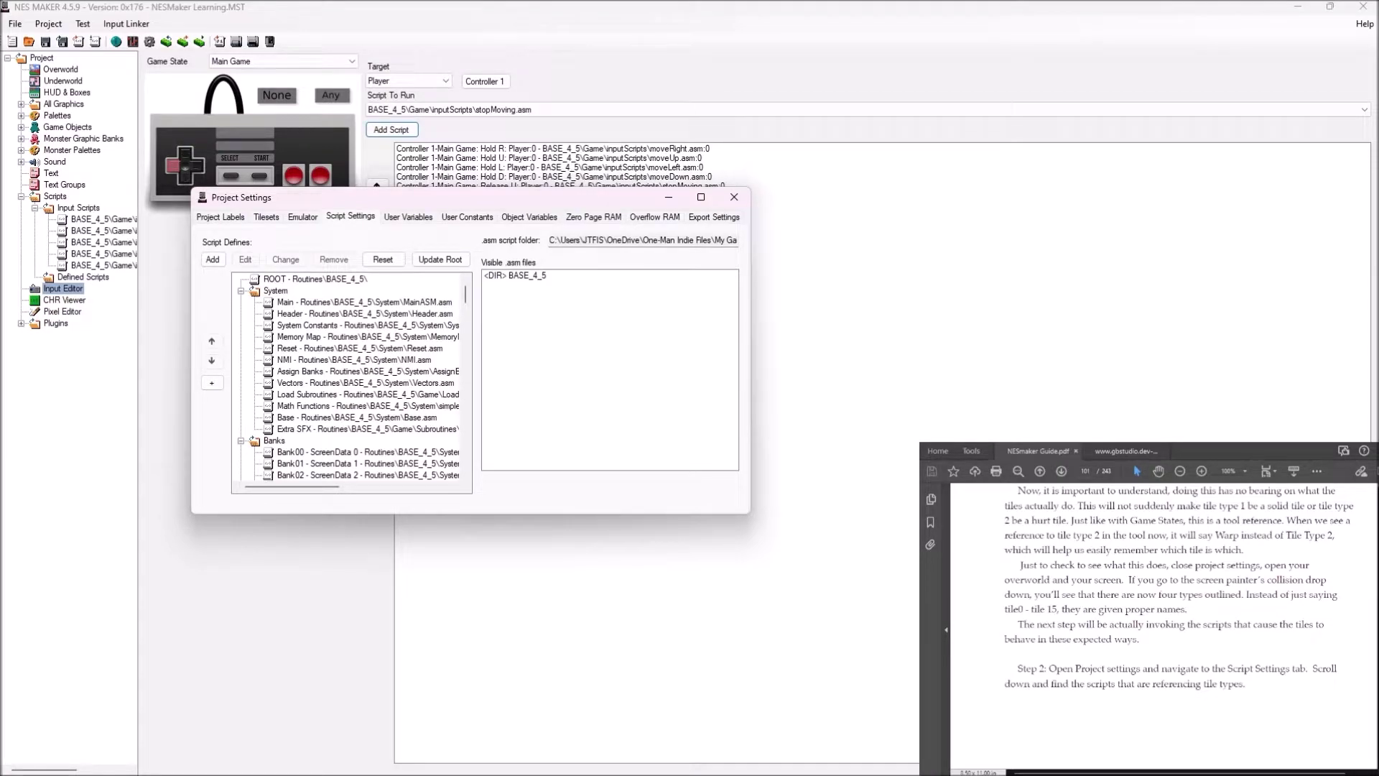
Check the guide's script figure and find the TileTypes group under Game, collapsing the System, Banks and Behaviors groups.
scroll(1163, 625, down, 5)
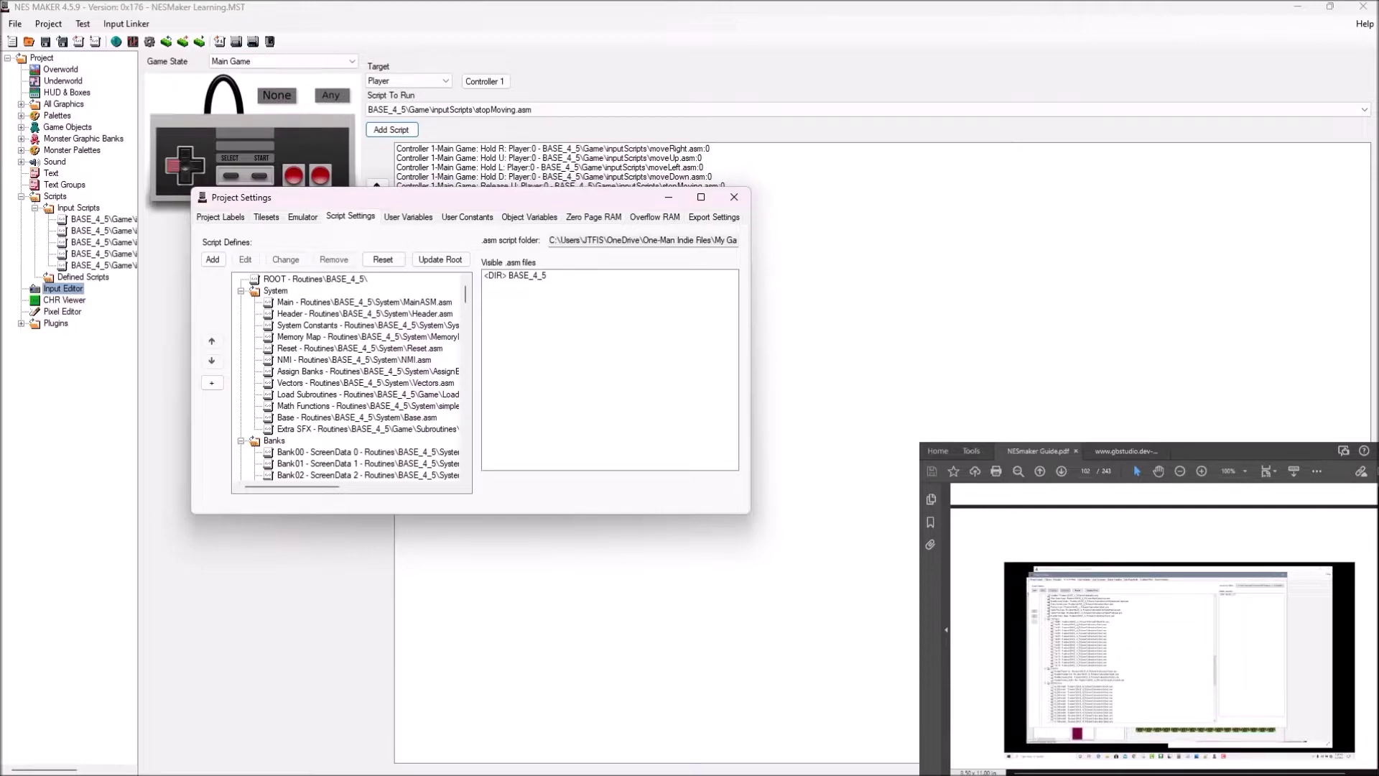
scroll(349, 377, down, 8)
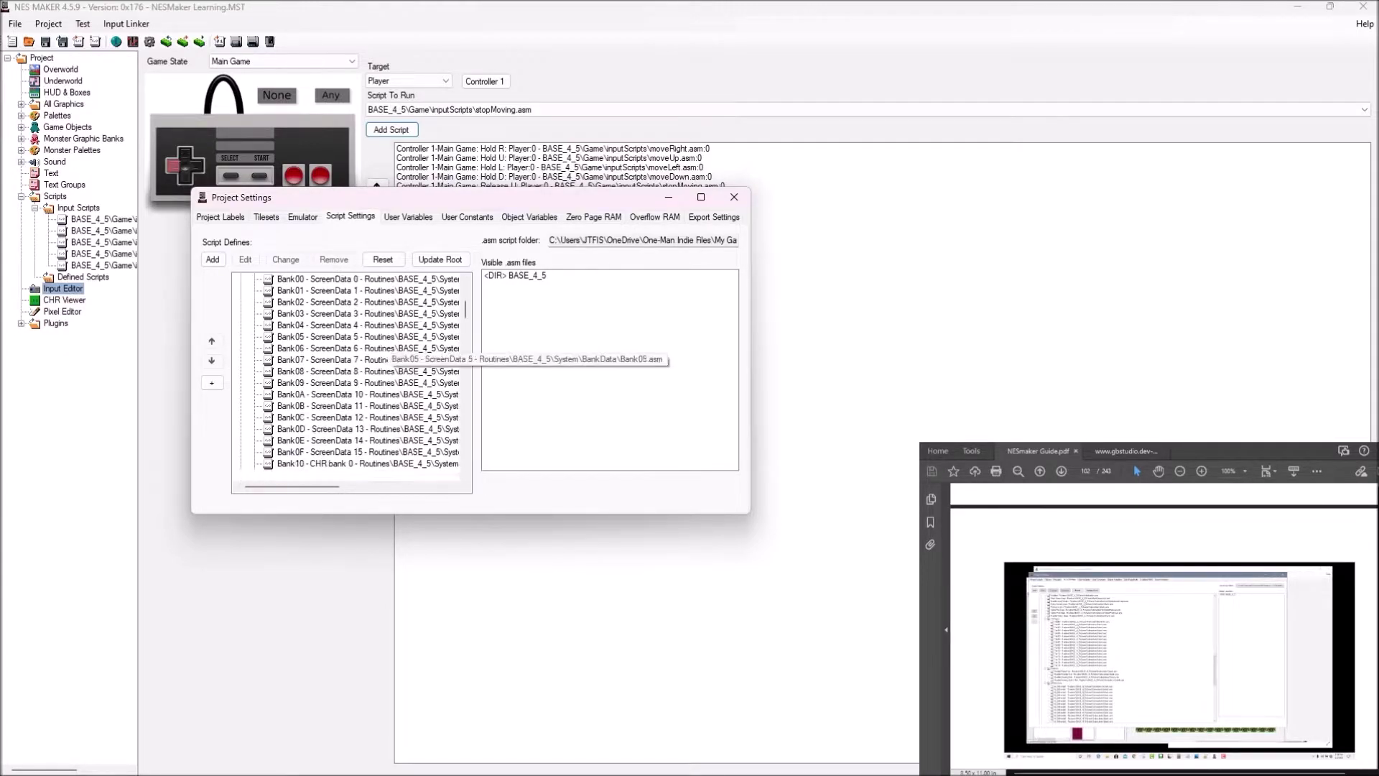
scroll(349, 377, up, 7)
scroll(352, 377, up, 1)
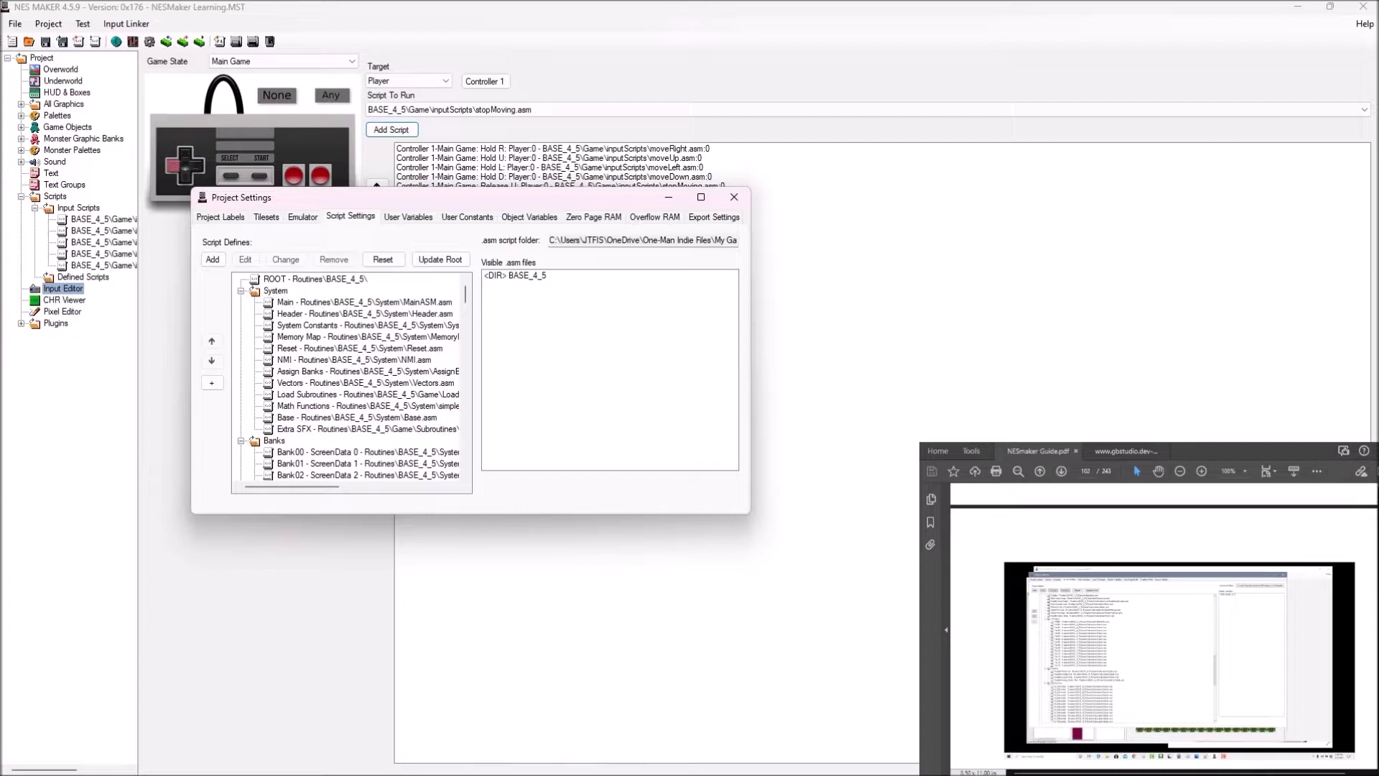
scroll(288, 356, down, 11)
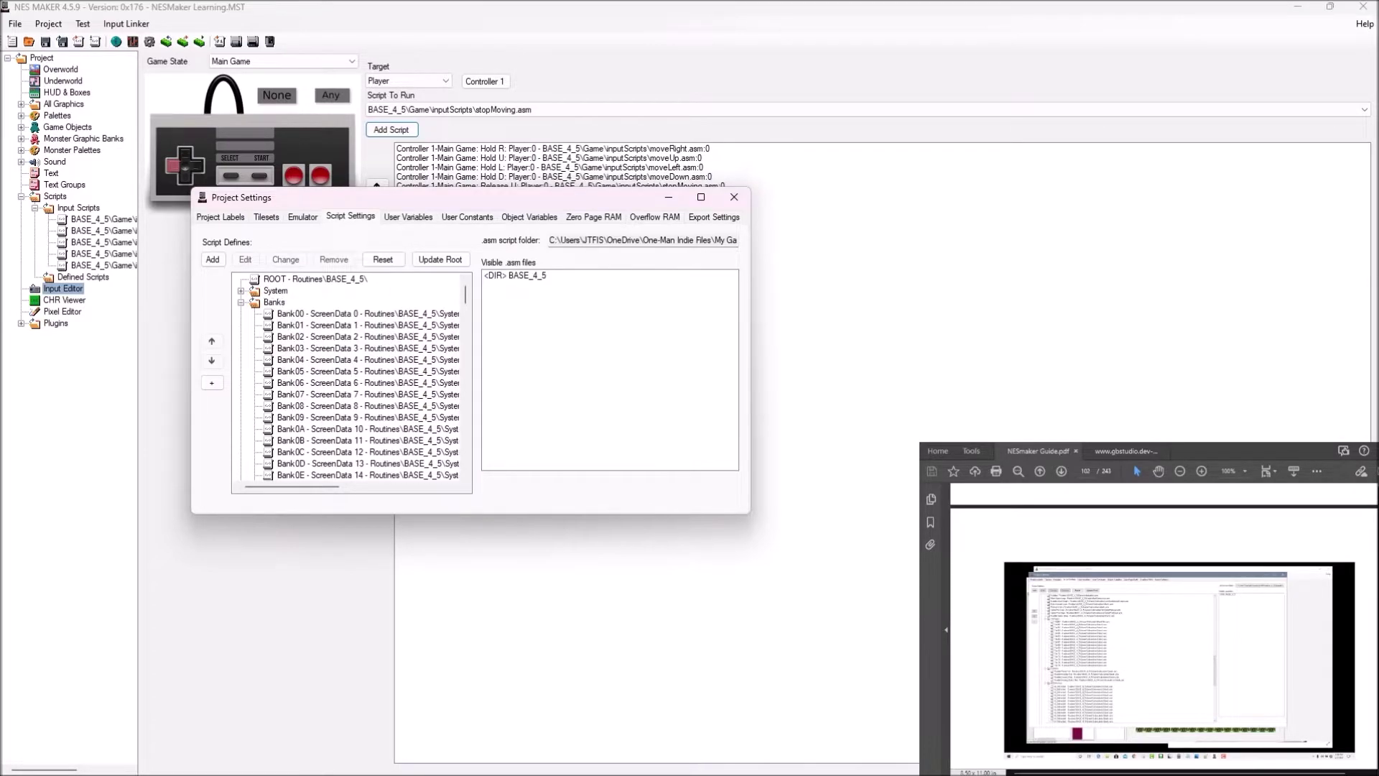
scroll(287, 363, up, 7)
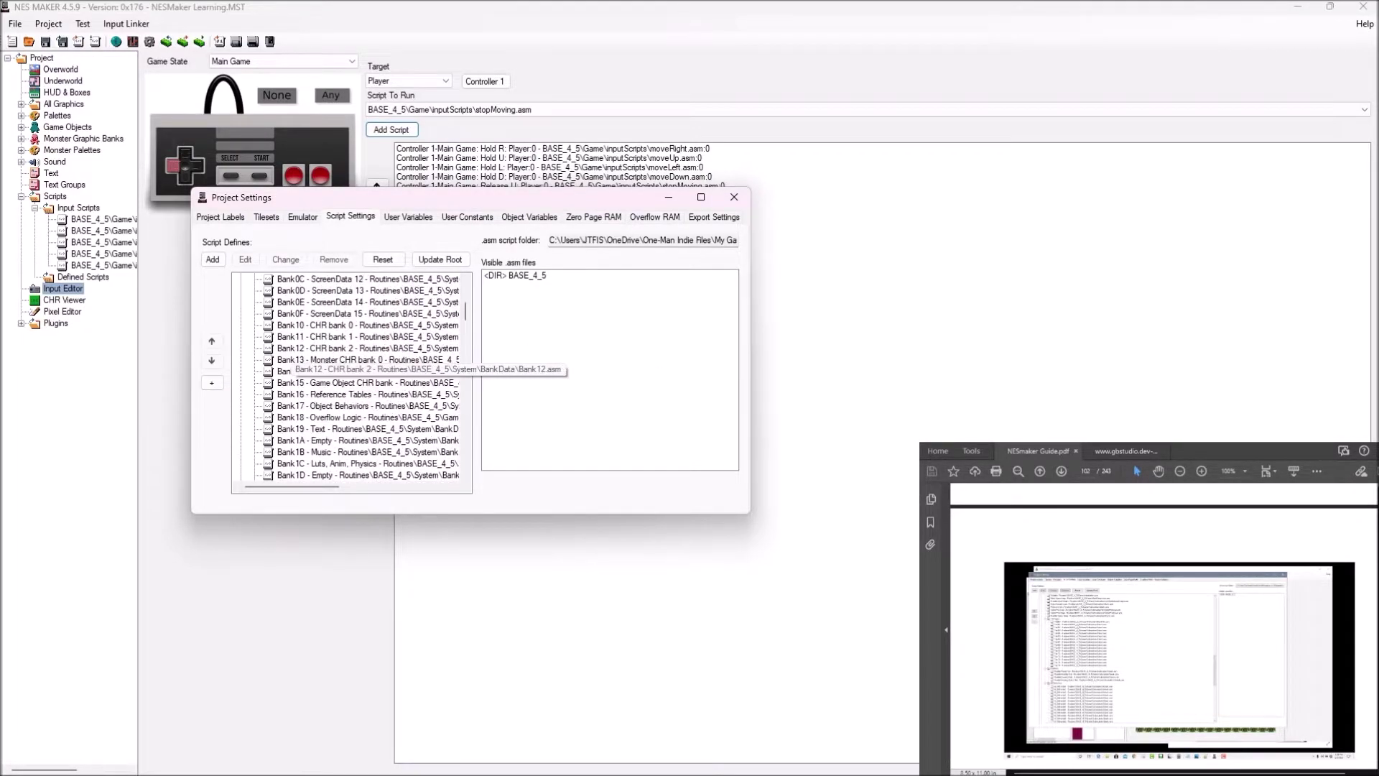
click(241, 302)
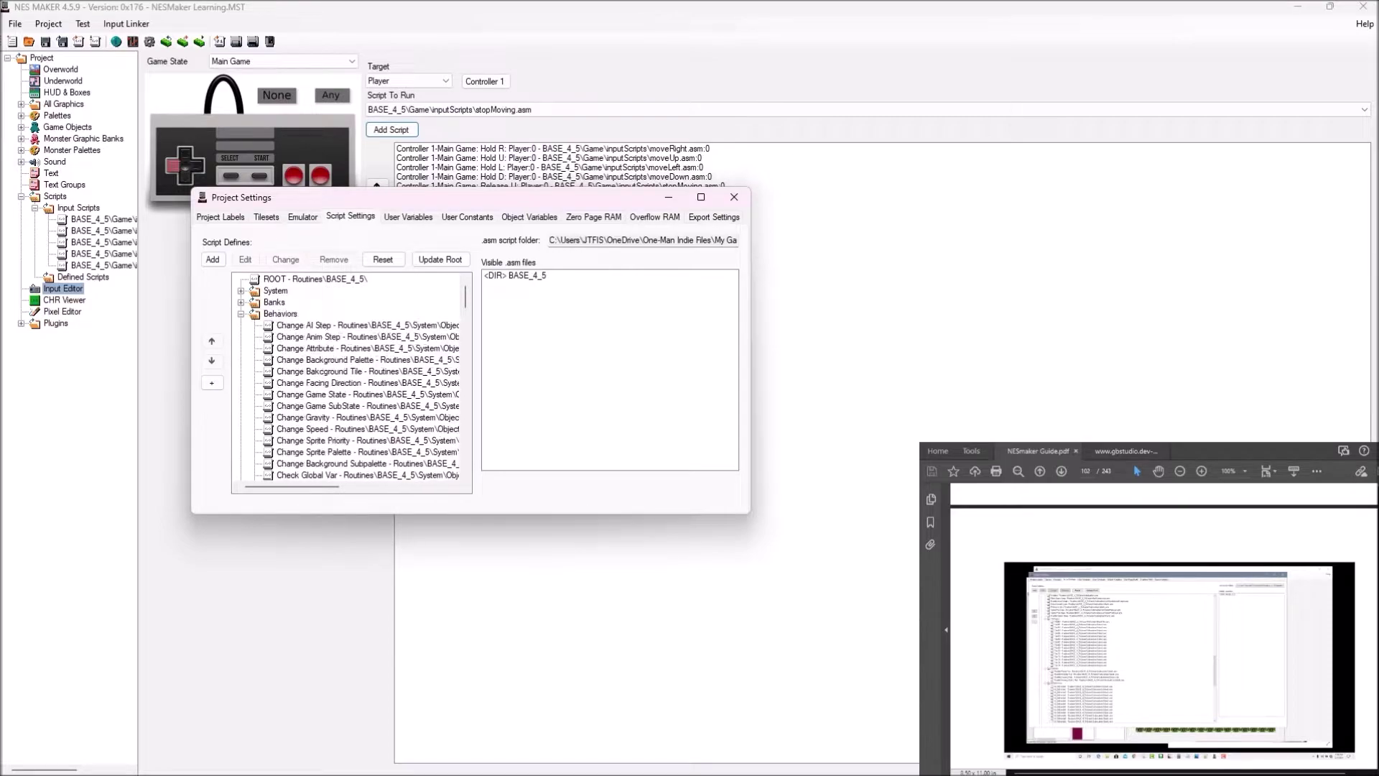
click(242, 313)
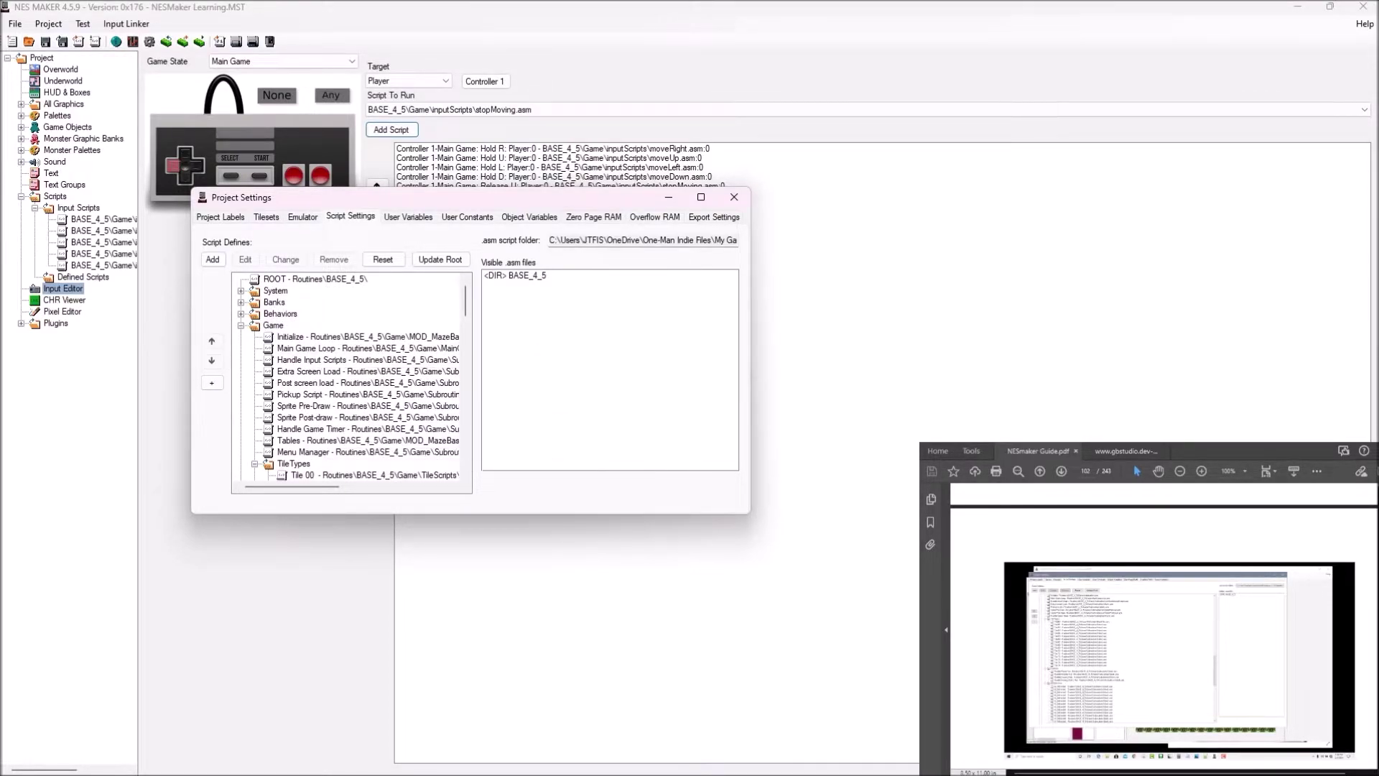
scroll(352, 377, down, 4)
click(293, 326)
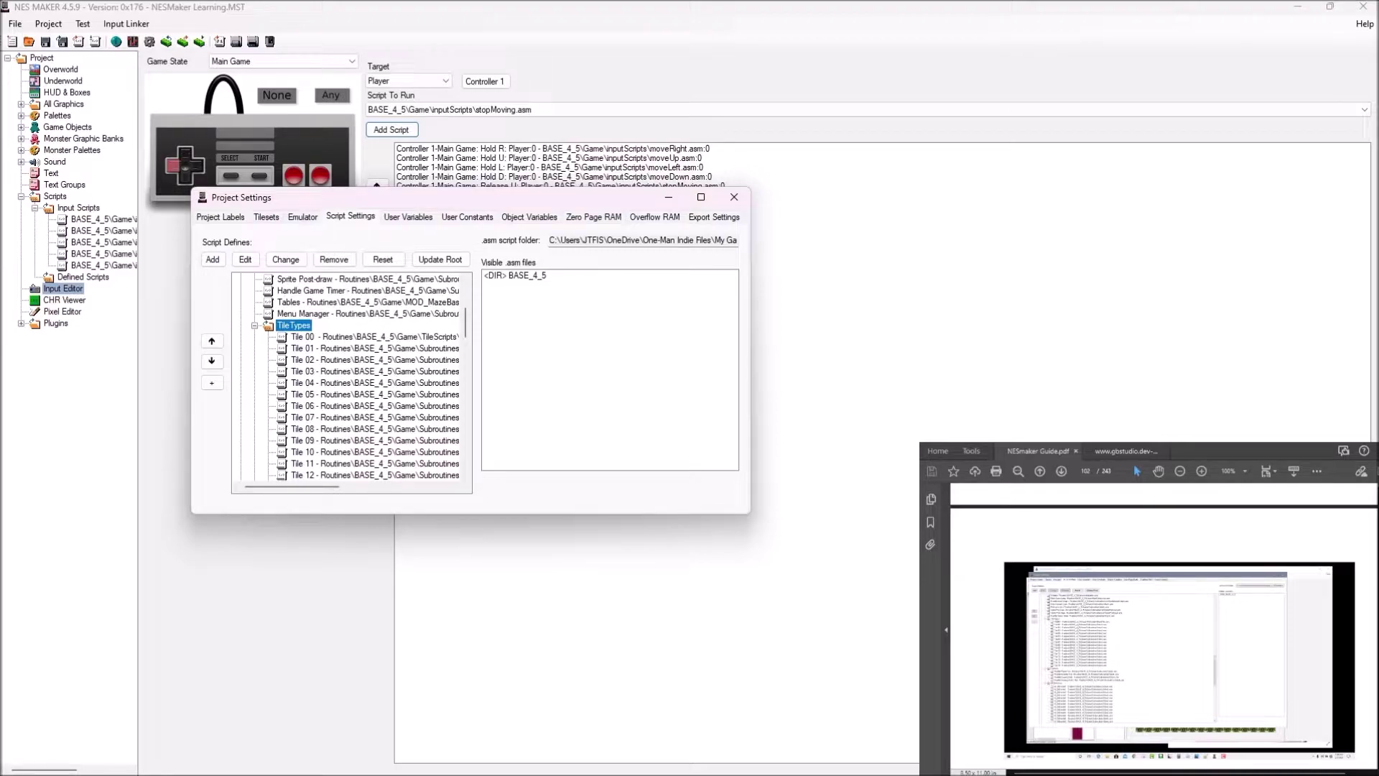
Collapse the Game group and look through the SubRoutines scripts for tile type references, checking against the guide's step 2.
scroll(1163, 625, down, 2)
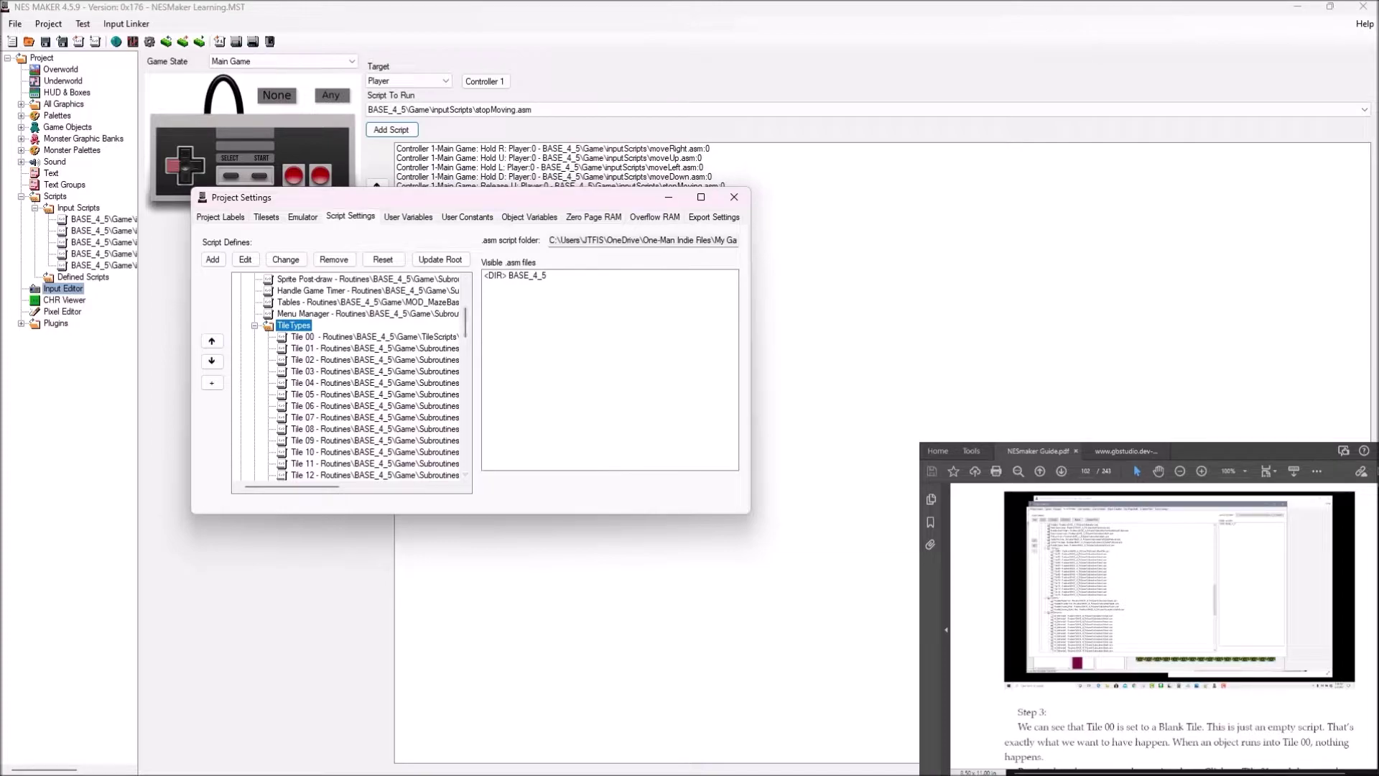
scroll(425, 339, up, 4)
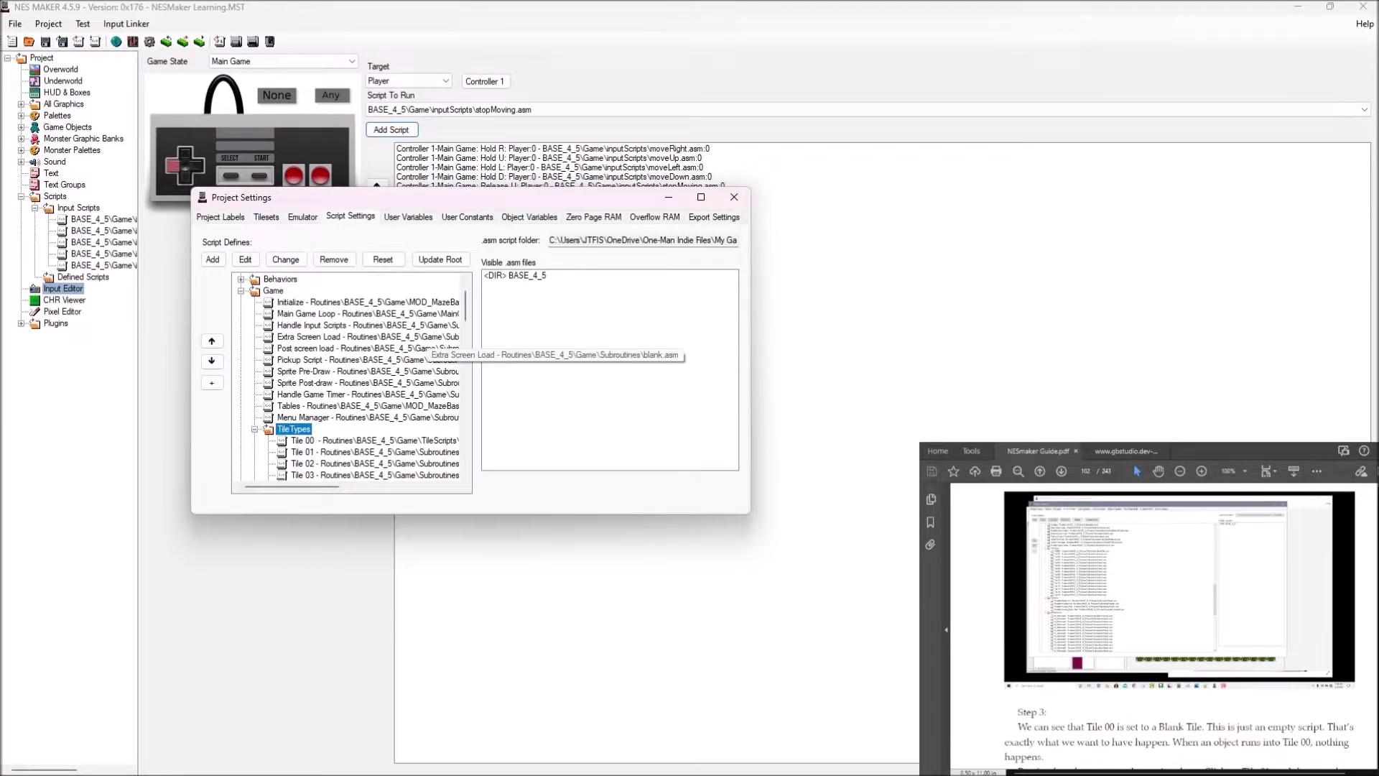
click(241, 325)
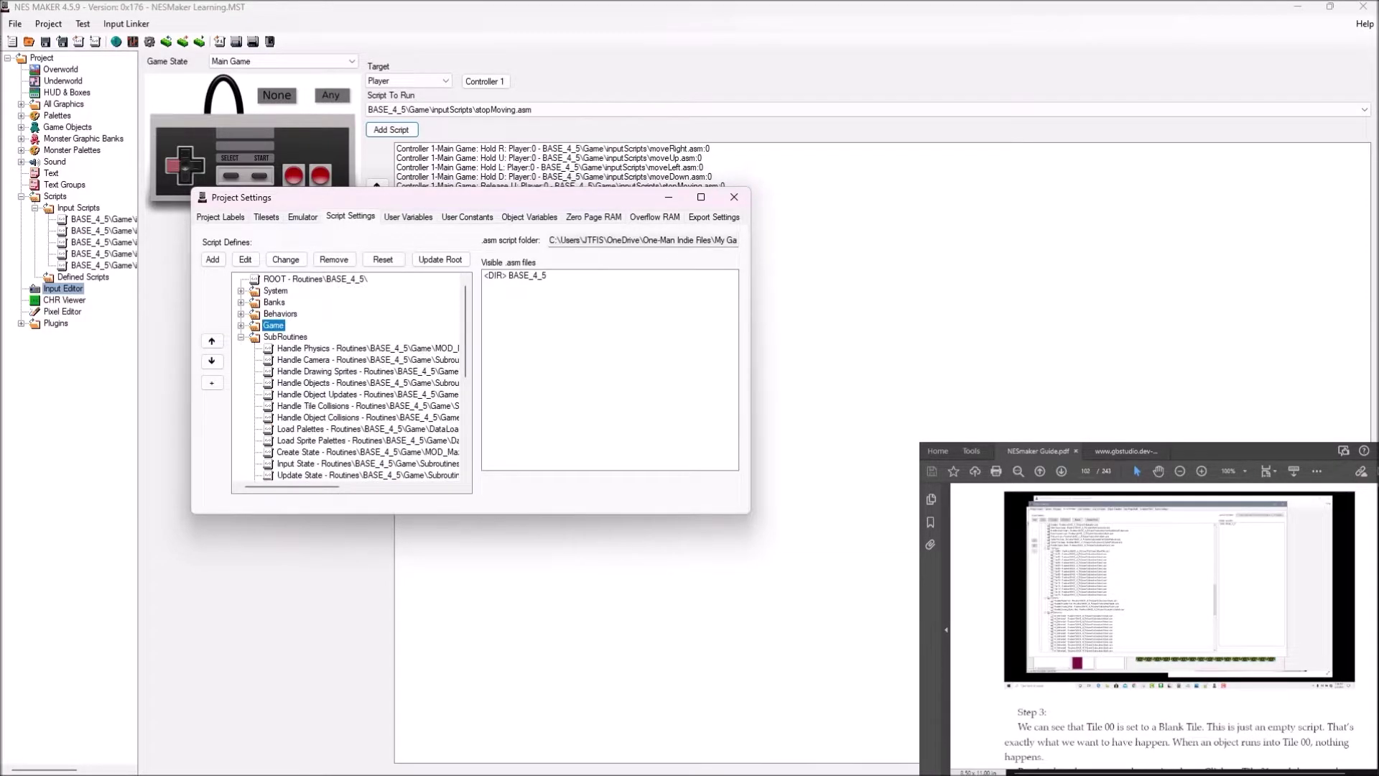
click(241, 337)
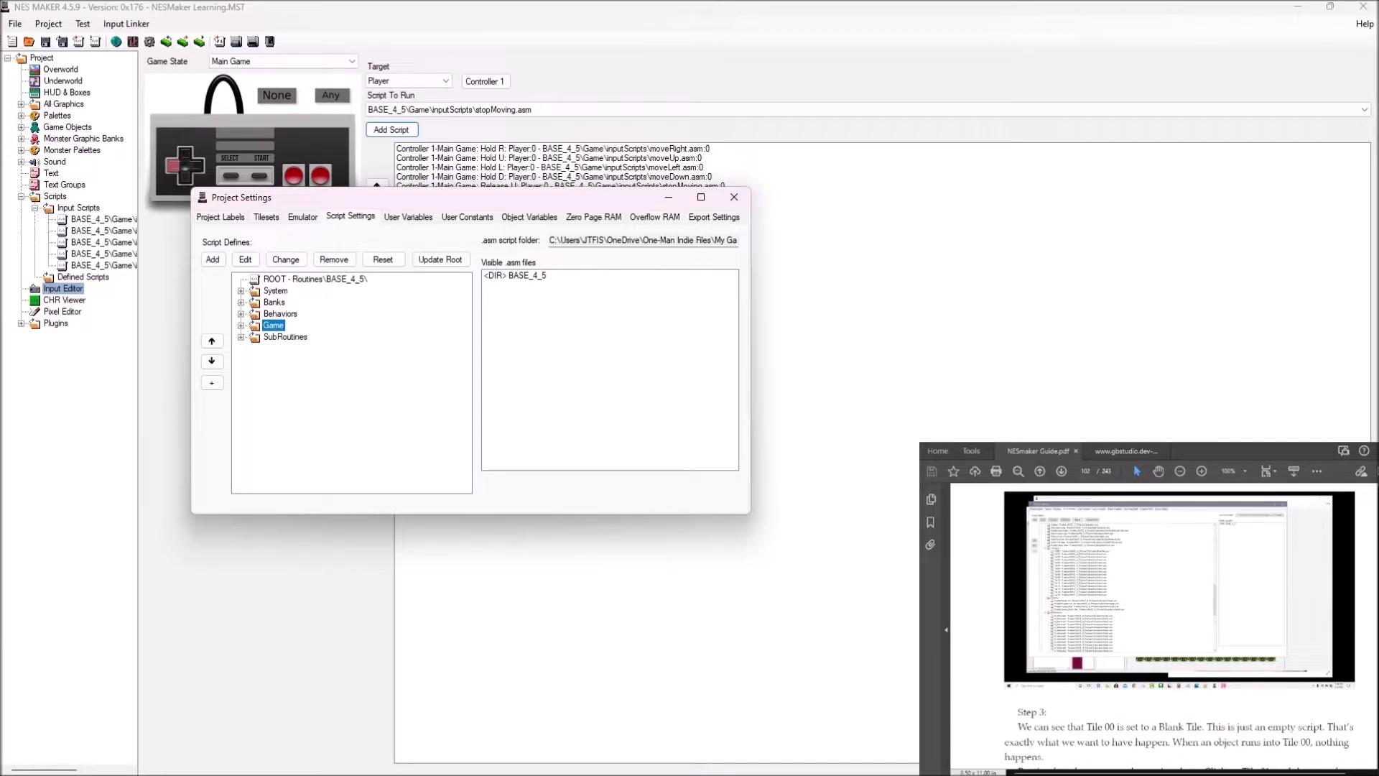
click(242, 336)
scroll(403, 429, down, 3)
scroll(402, 429, up, 5)
scroll(403, 430, down, 4)
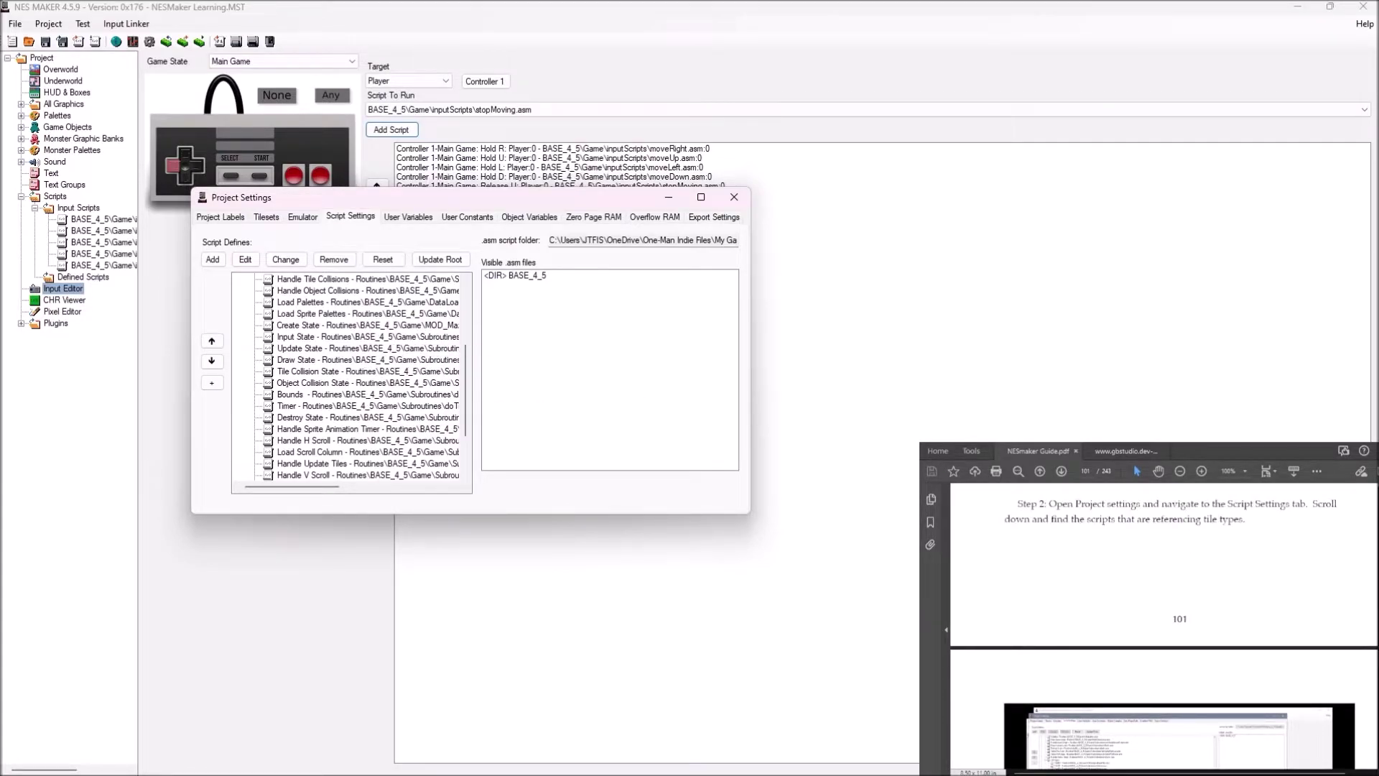
scroll(337, 409, down, 2)
scroll(338, 415, up, 3)
click(305, 406)
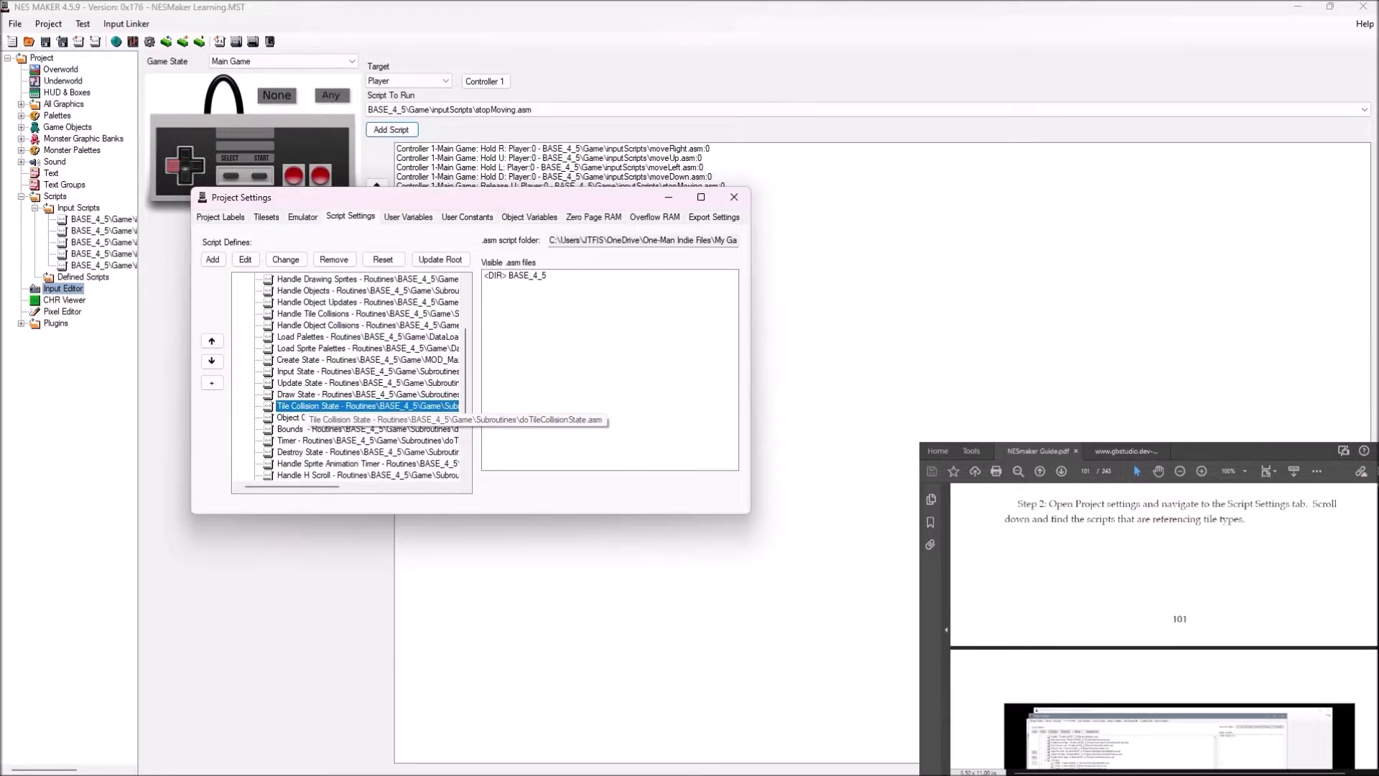
scroll(308, 402, up, 3)
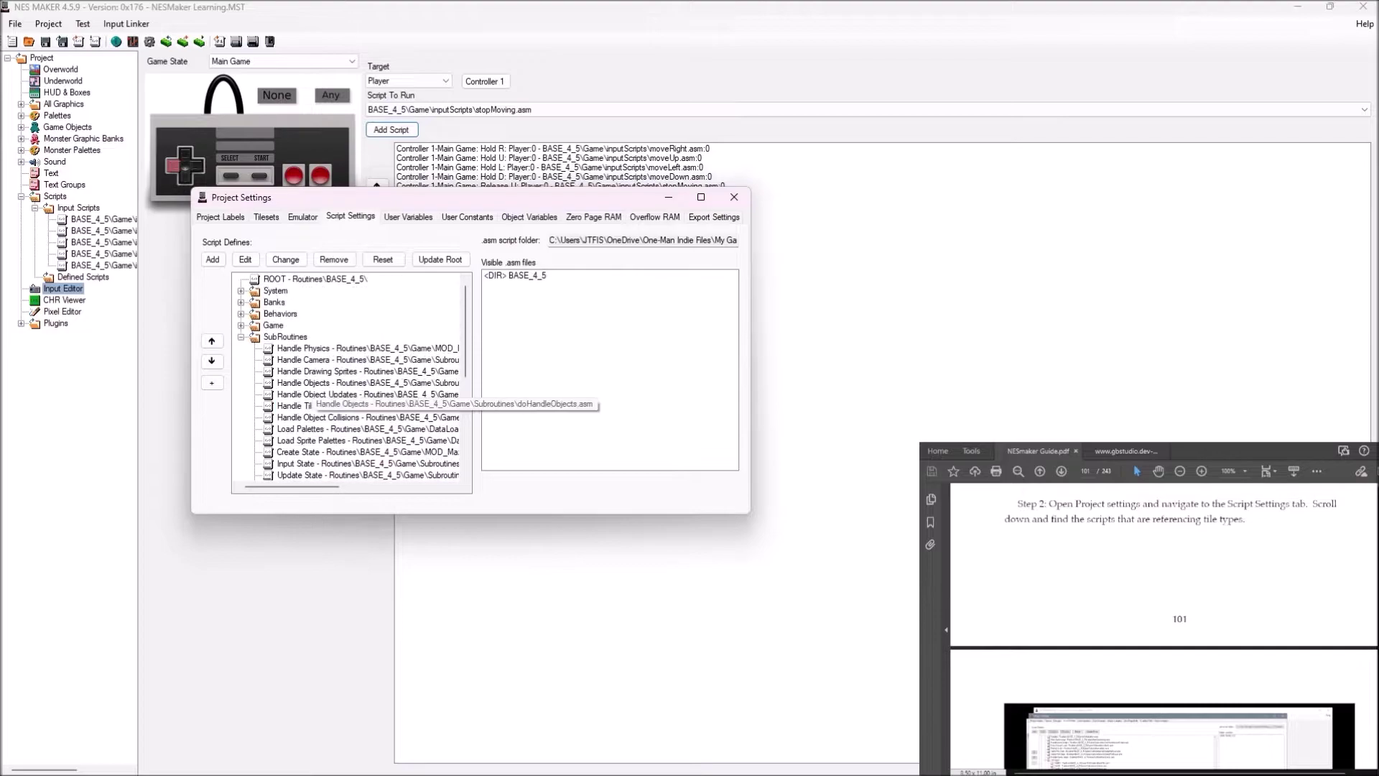
Collapse SubRoutines, expand Game, and inspect the script path of Tile 00 in the TileTypes group.
click(242, 337)
click(242, 326)
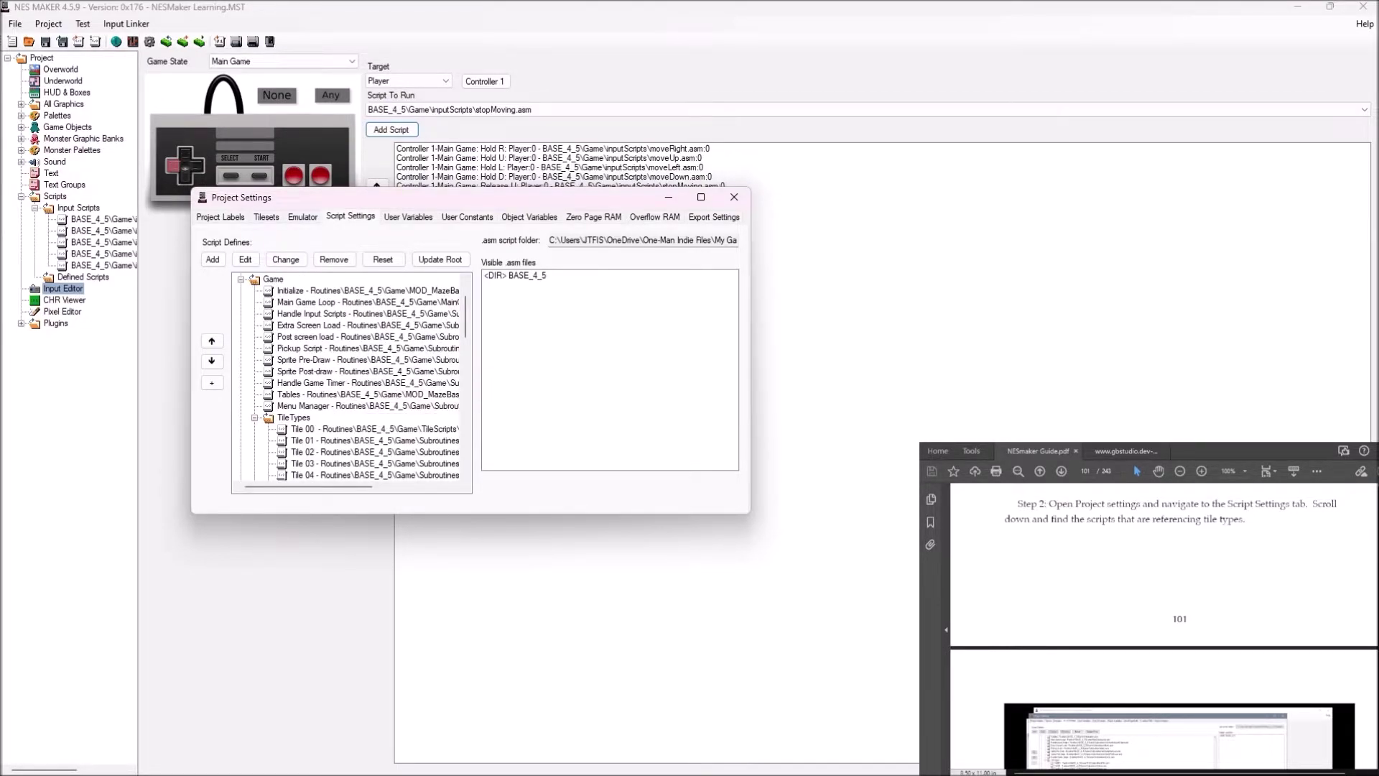
scroll(352, 377, down, 4)
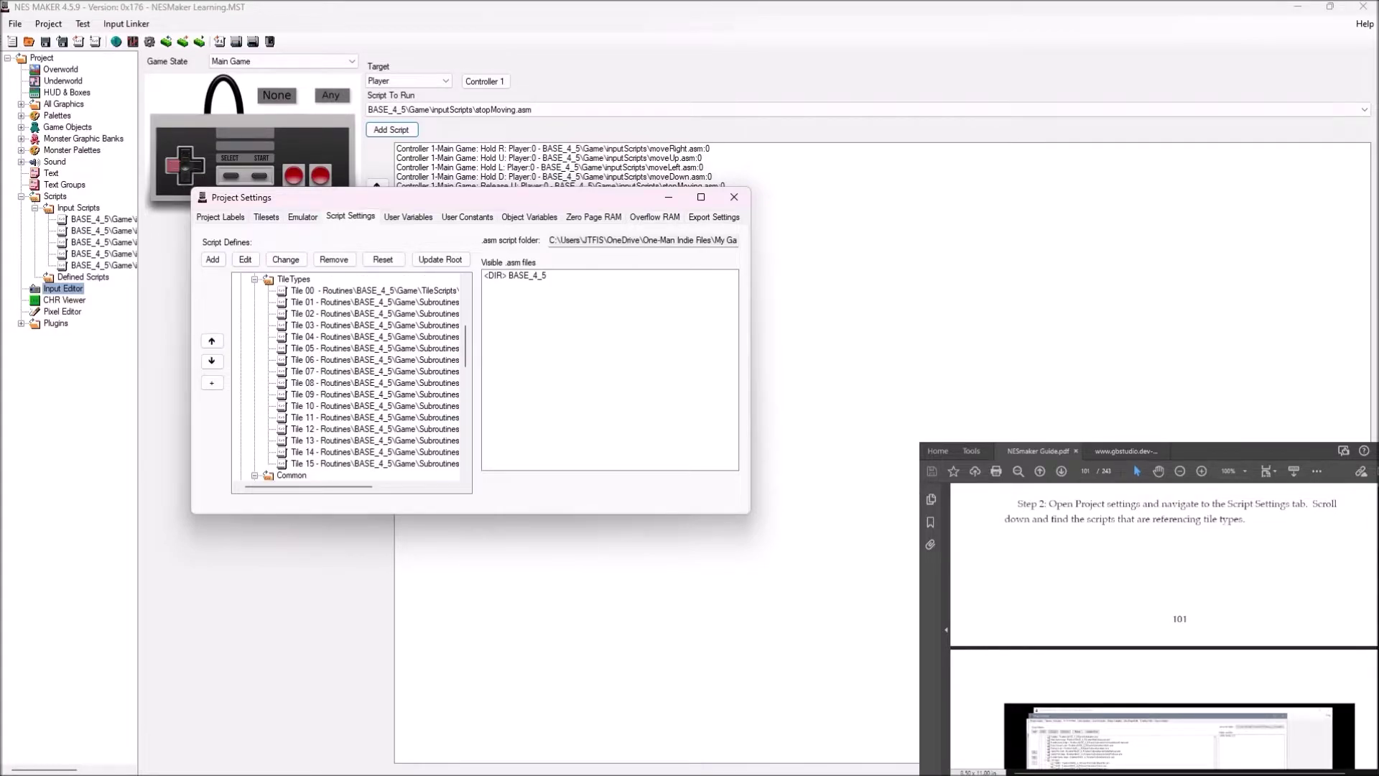
scroll(352, 377, up, 2)
click(374, 359)
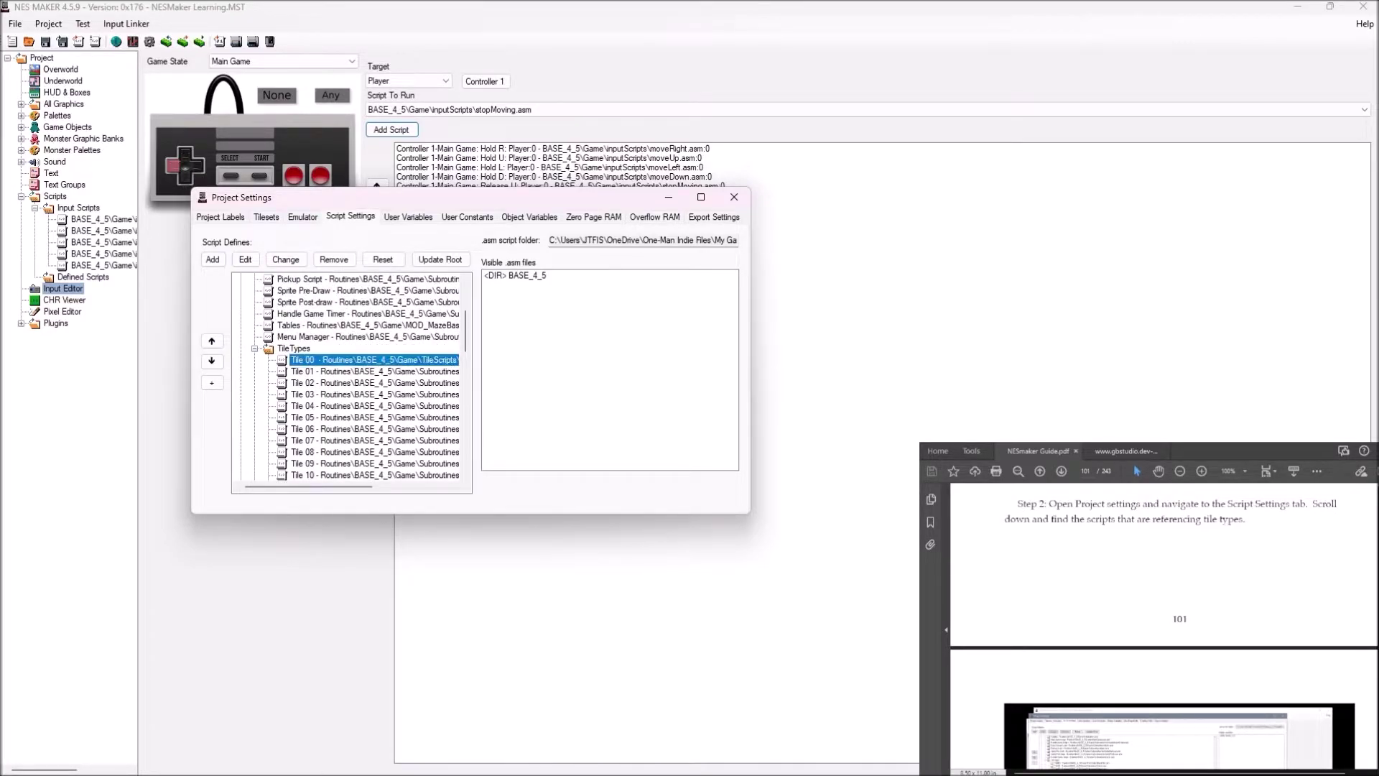
mouse_move(309, 486)
mouse_down()
mouse_move(383, 487)
mouse_move(316, 486)
mouse_up()
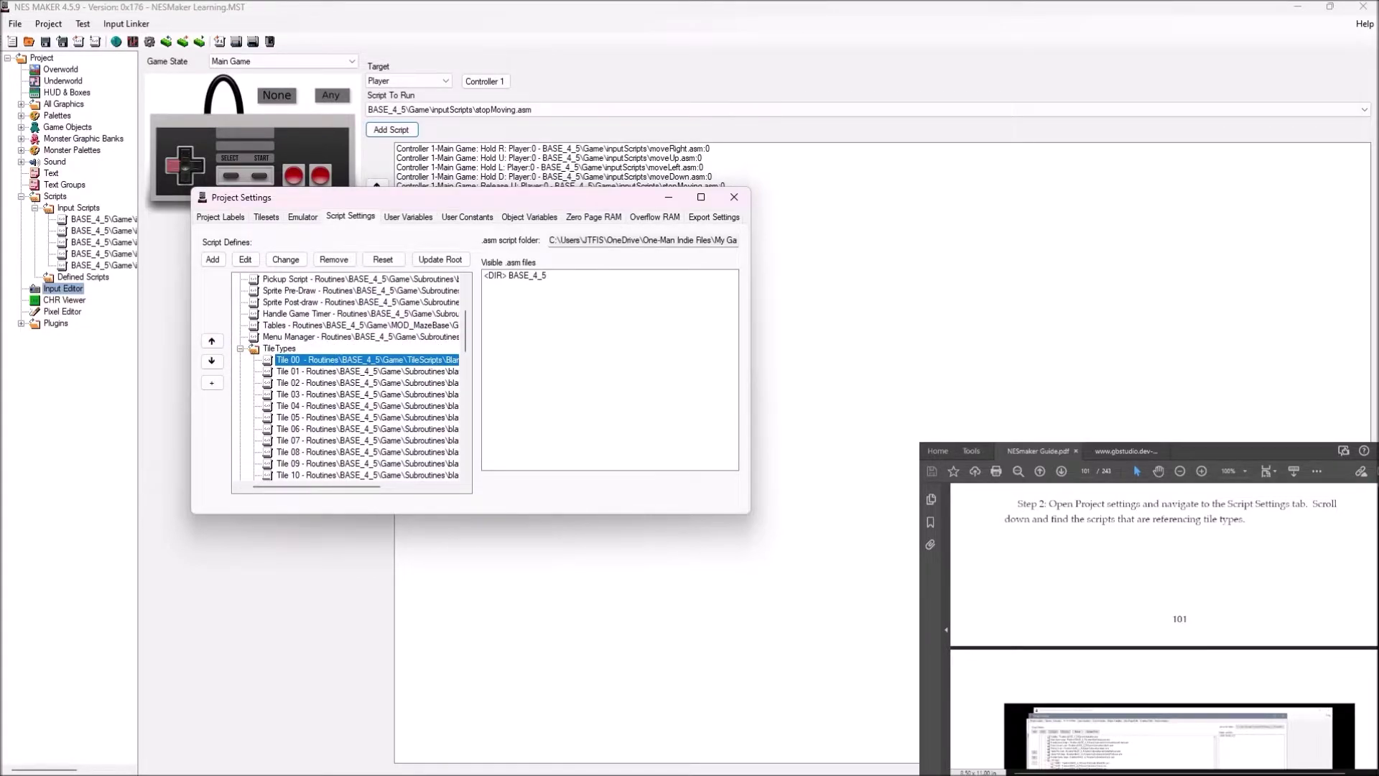
Examine the guide's script list figure enlarged, restore the 100% view, and read step 3 on assigning tile scripts.
scroll(1163, 624, down, 3)
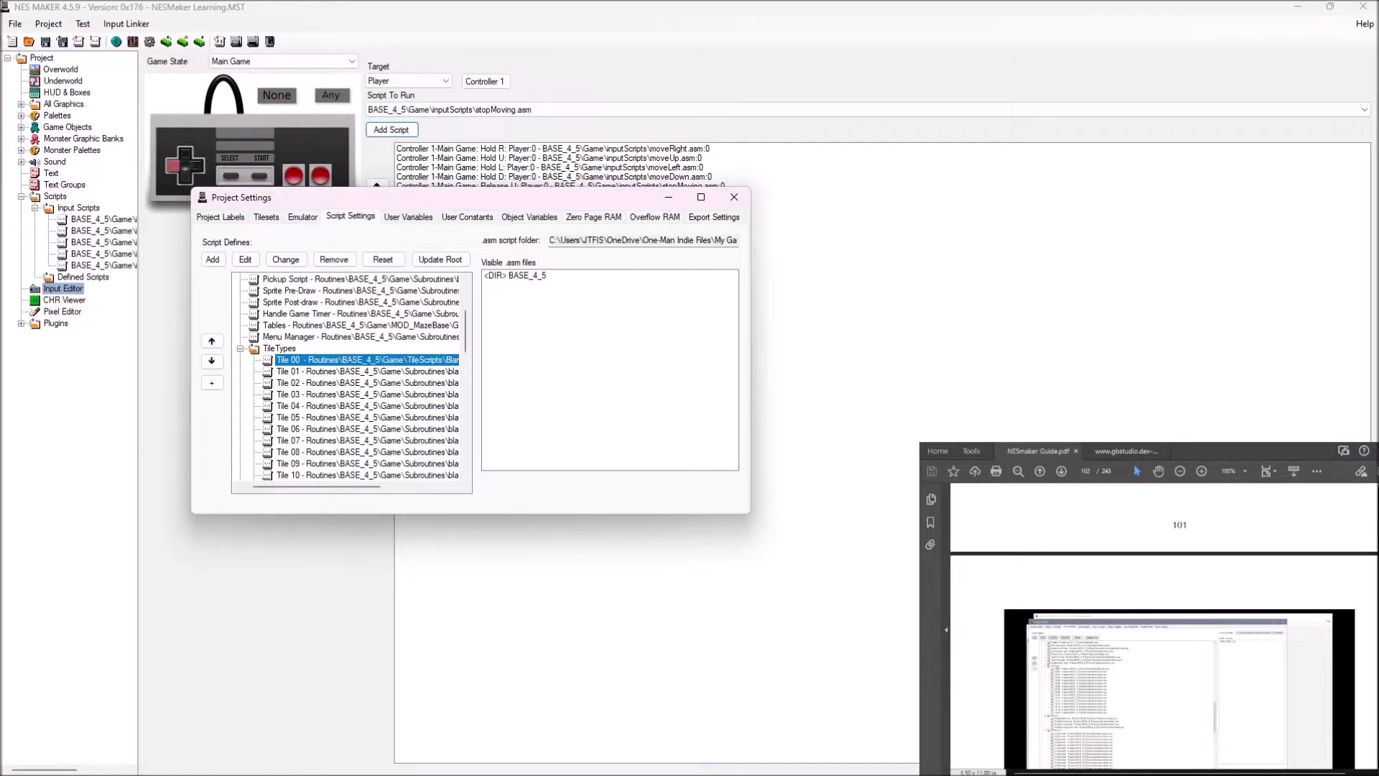
click(1201, 471)
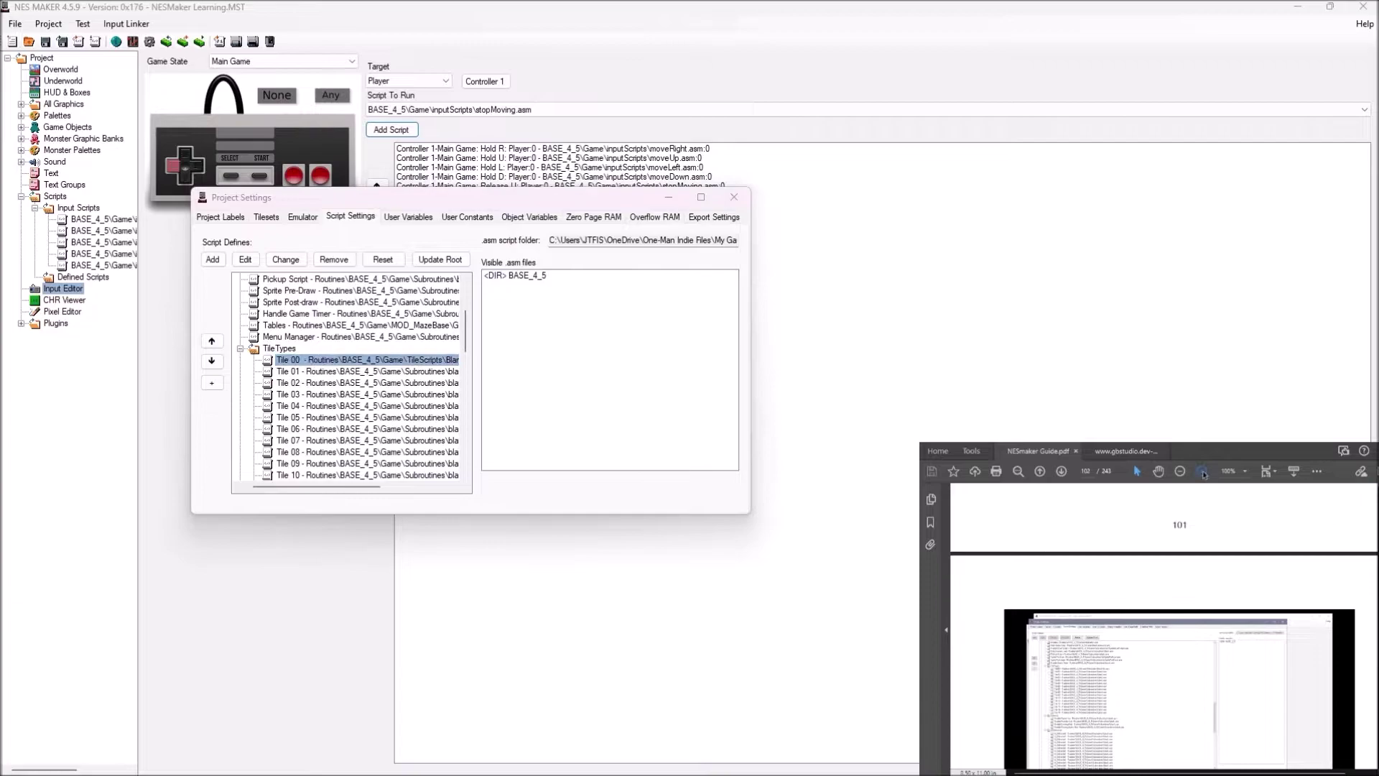
click(1202, 471)
scroll(1293, 611, down, 2)
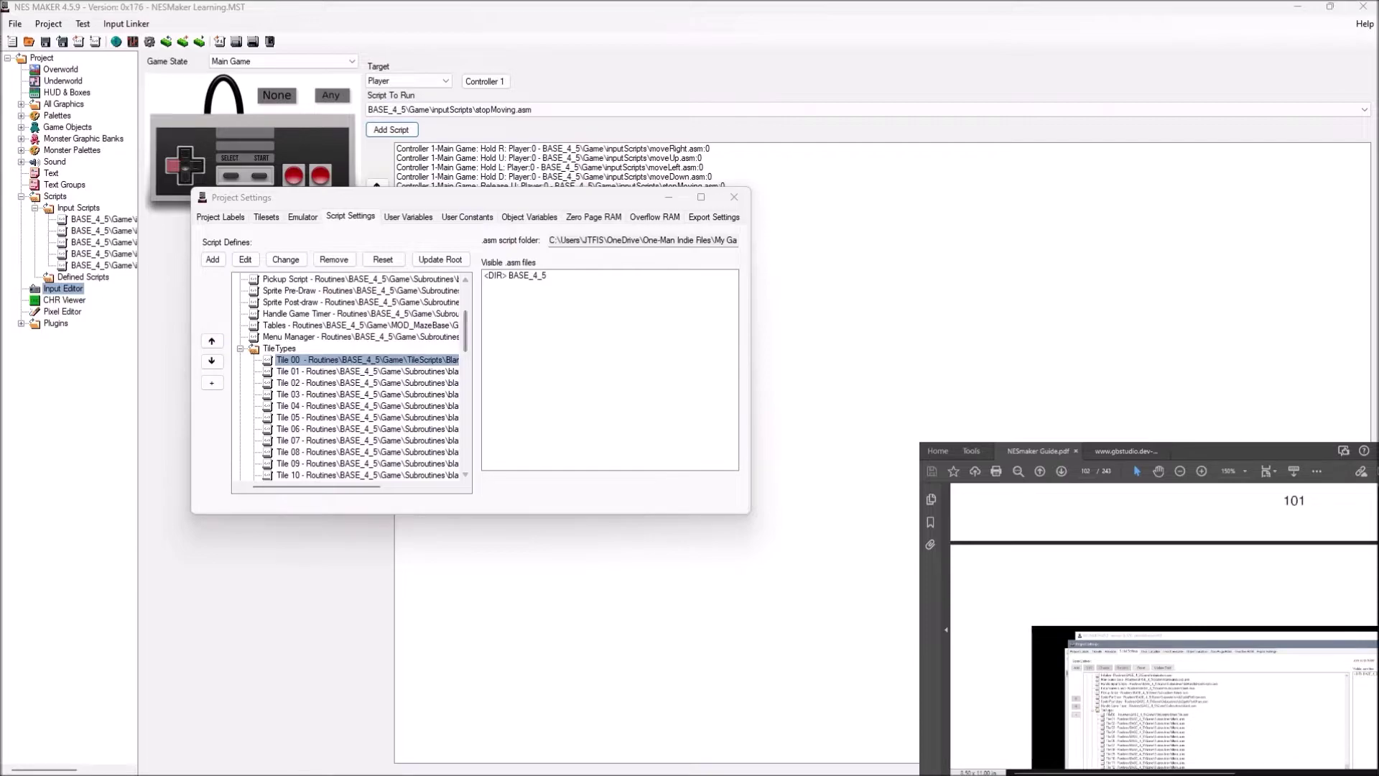
click(1180, 472)
click(1180, 472)
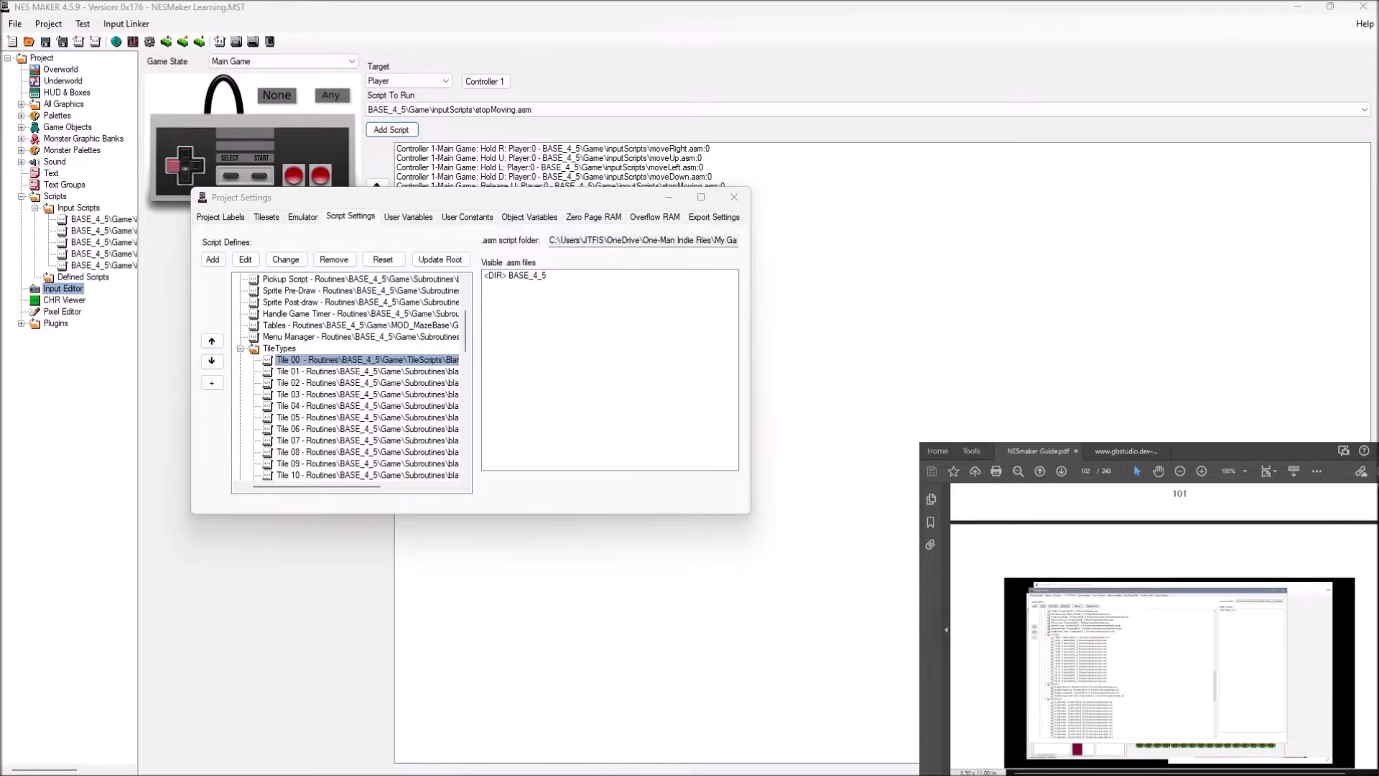
scroll(1247, 711, down, 3)
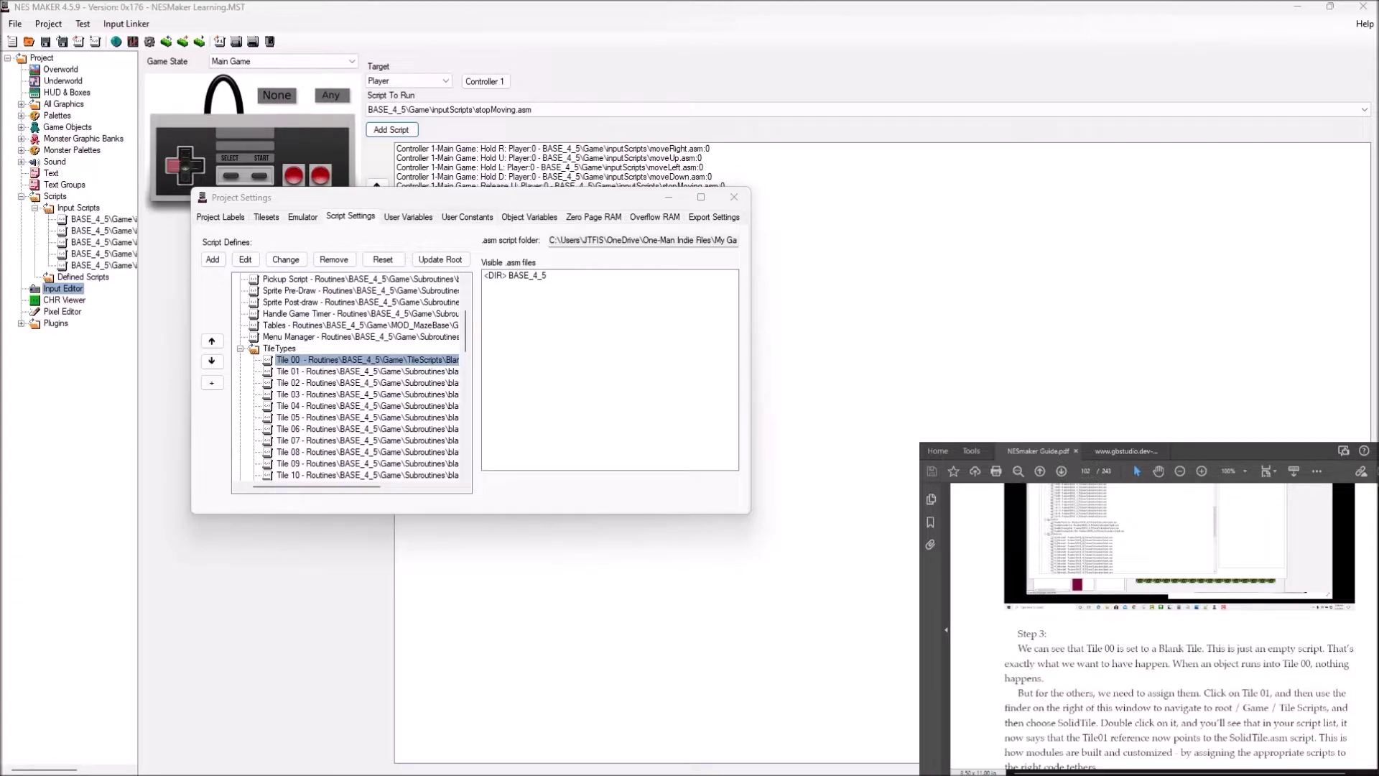
Assign SolidTile.asm from BASE_4_5\Game\TileScripts to Tile 01 and reveal the full script path for checking.
click(344, 372)
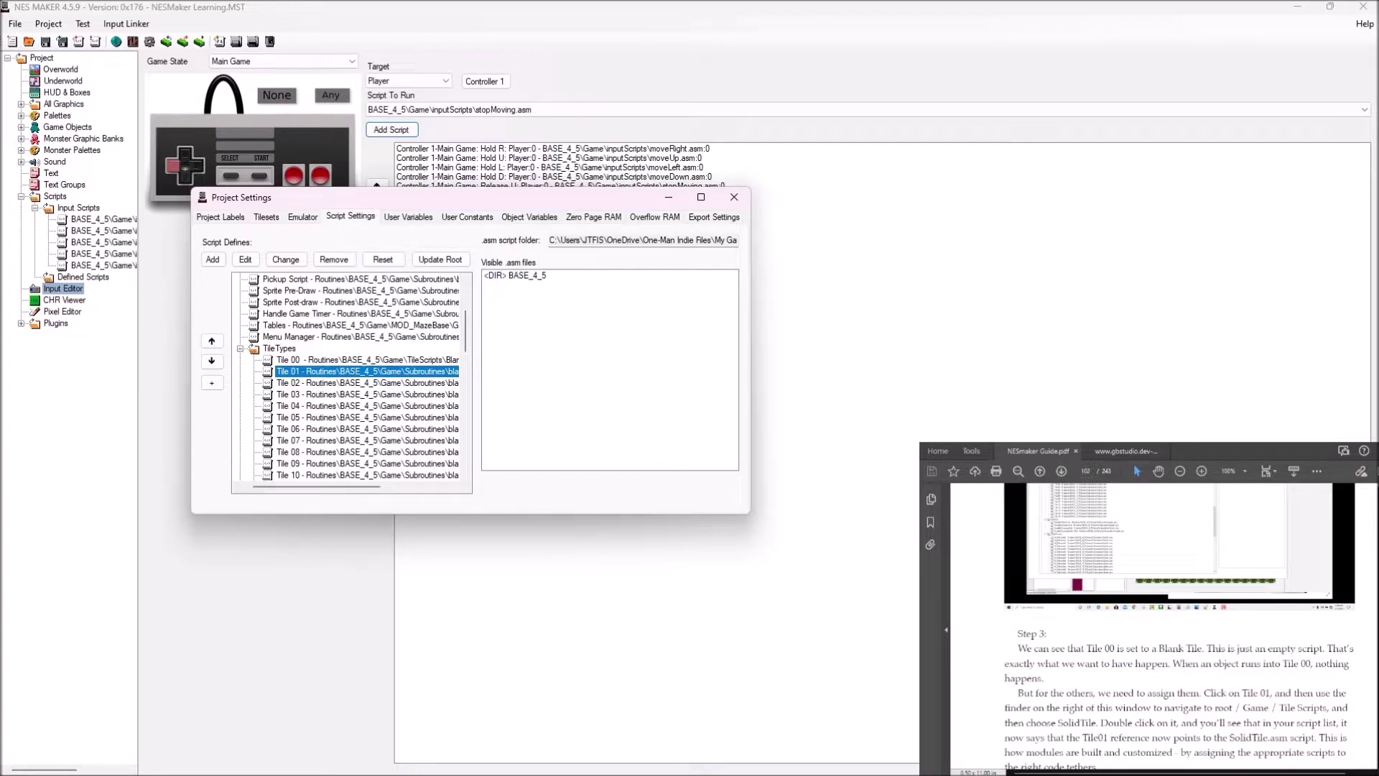
double_click(513, 275)
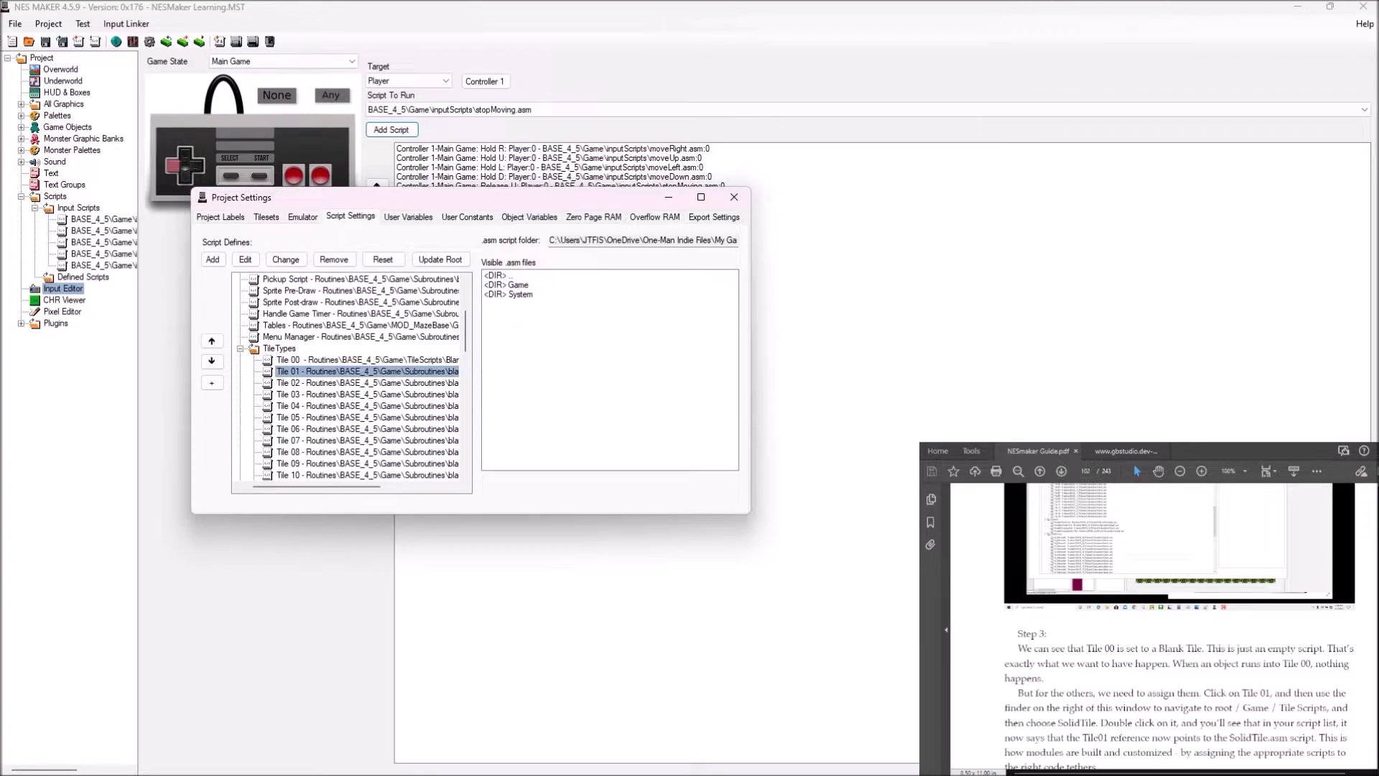
double_click(506, 285)
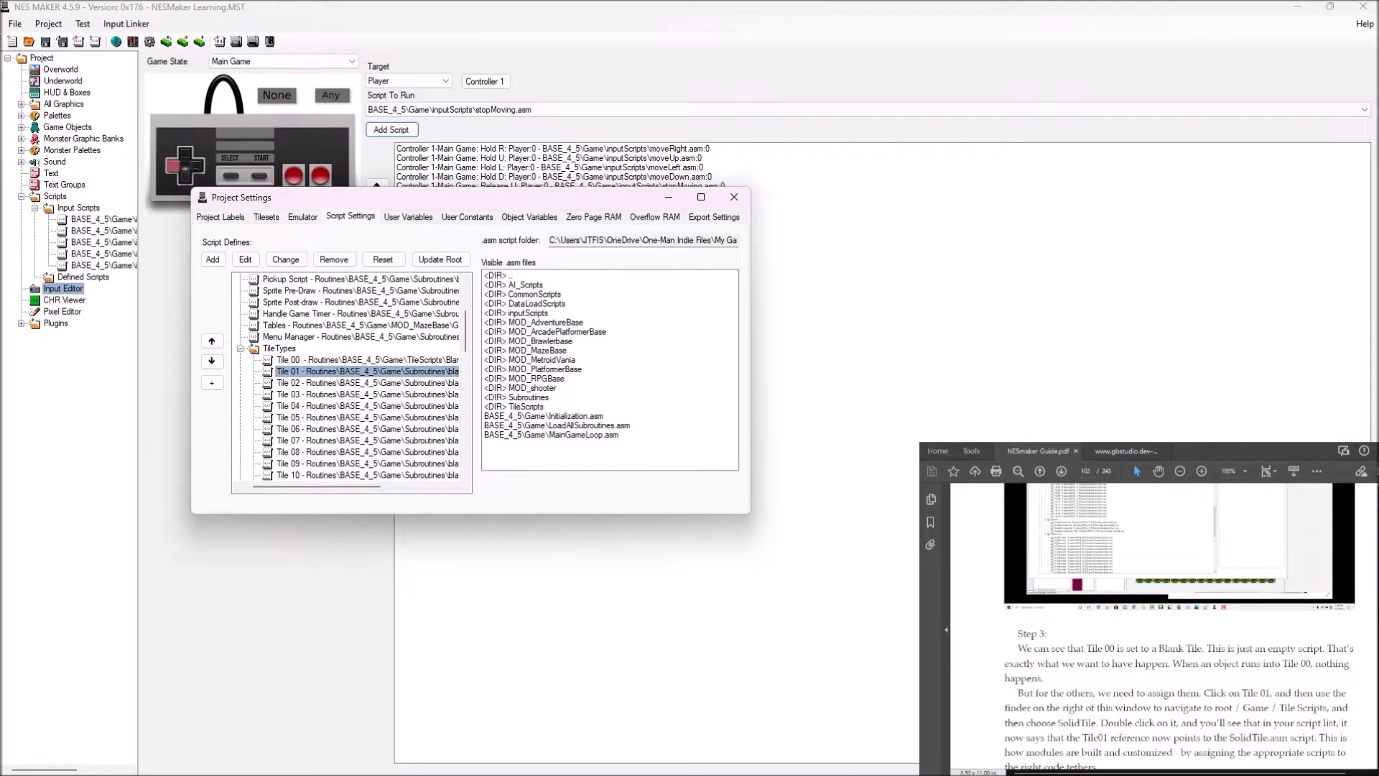
double_click(526, 406)
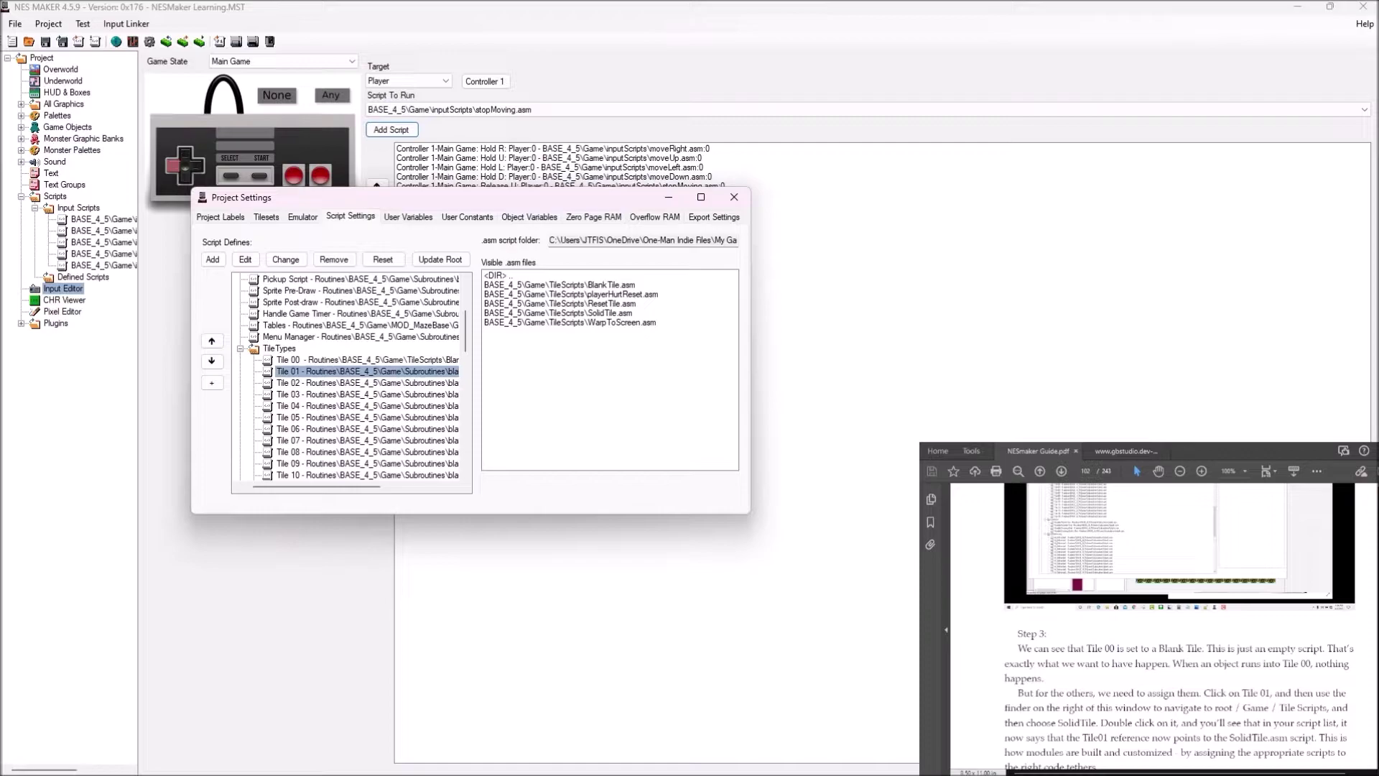
click(517, 312)
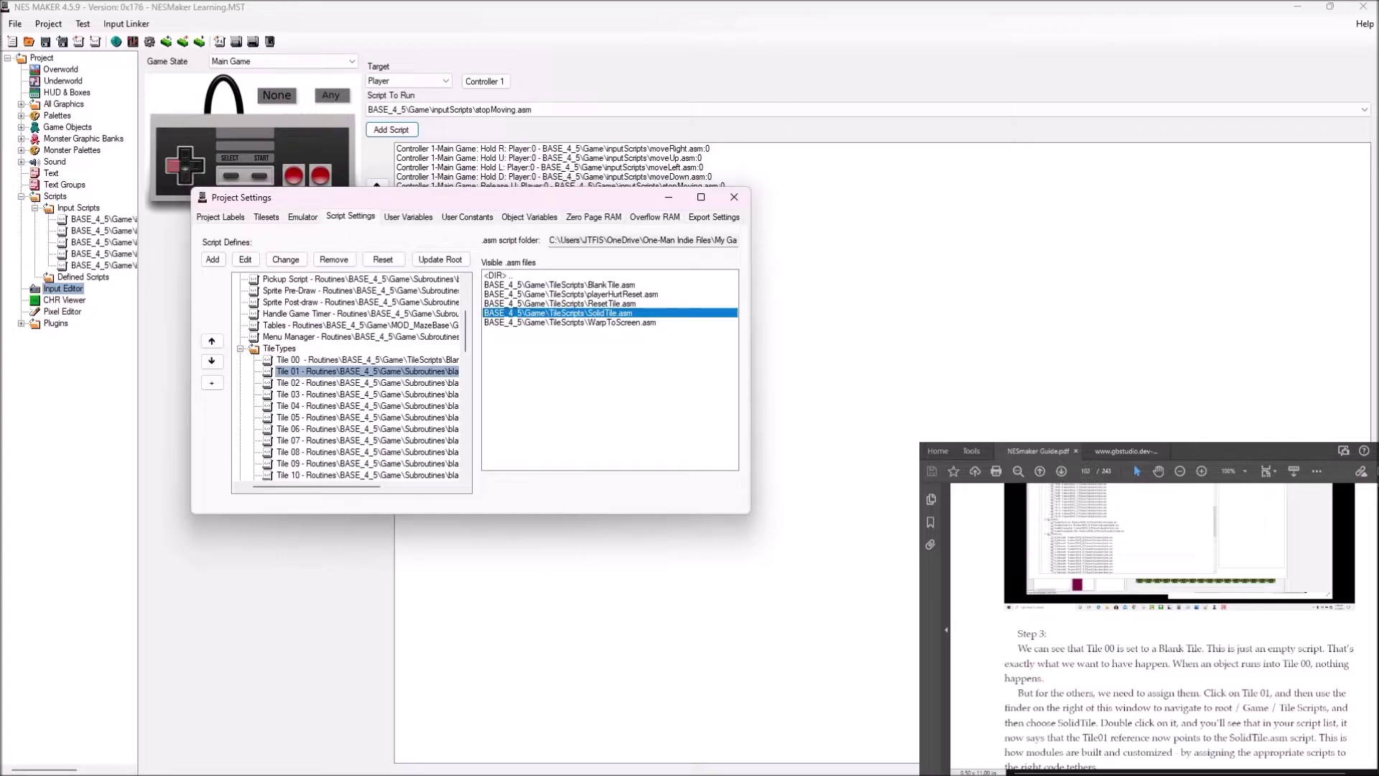
double_click(558, 313)
scroll(345, 377, right, 3)
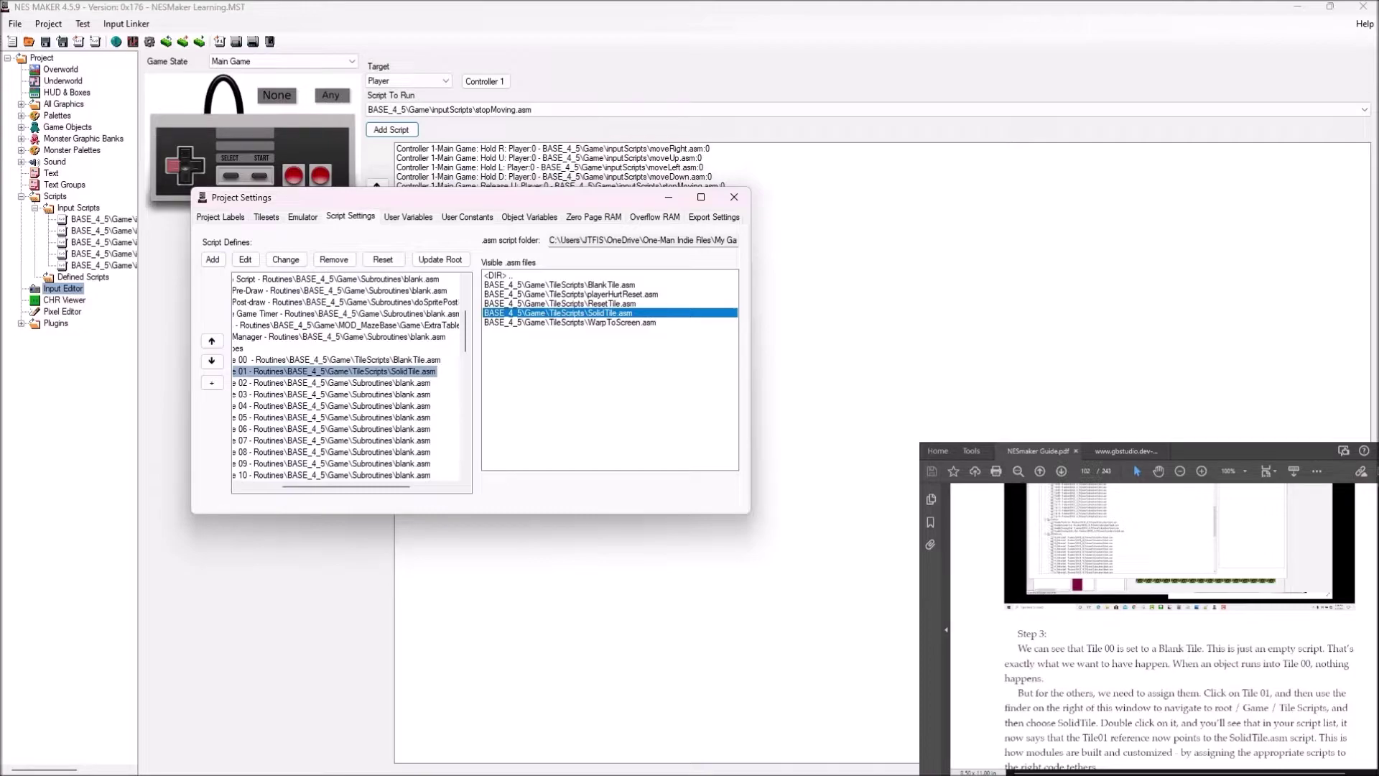
Read the rest of the guide's step 3 on tile collision scripts and advance to the figure after page 102.
scroll(1179, 626, down, 2)
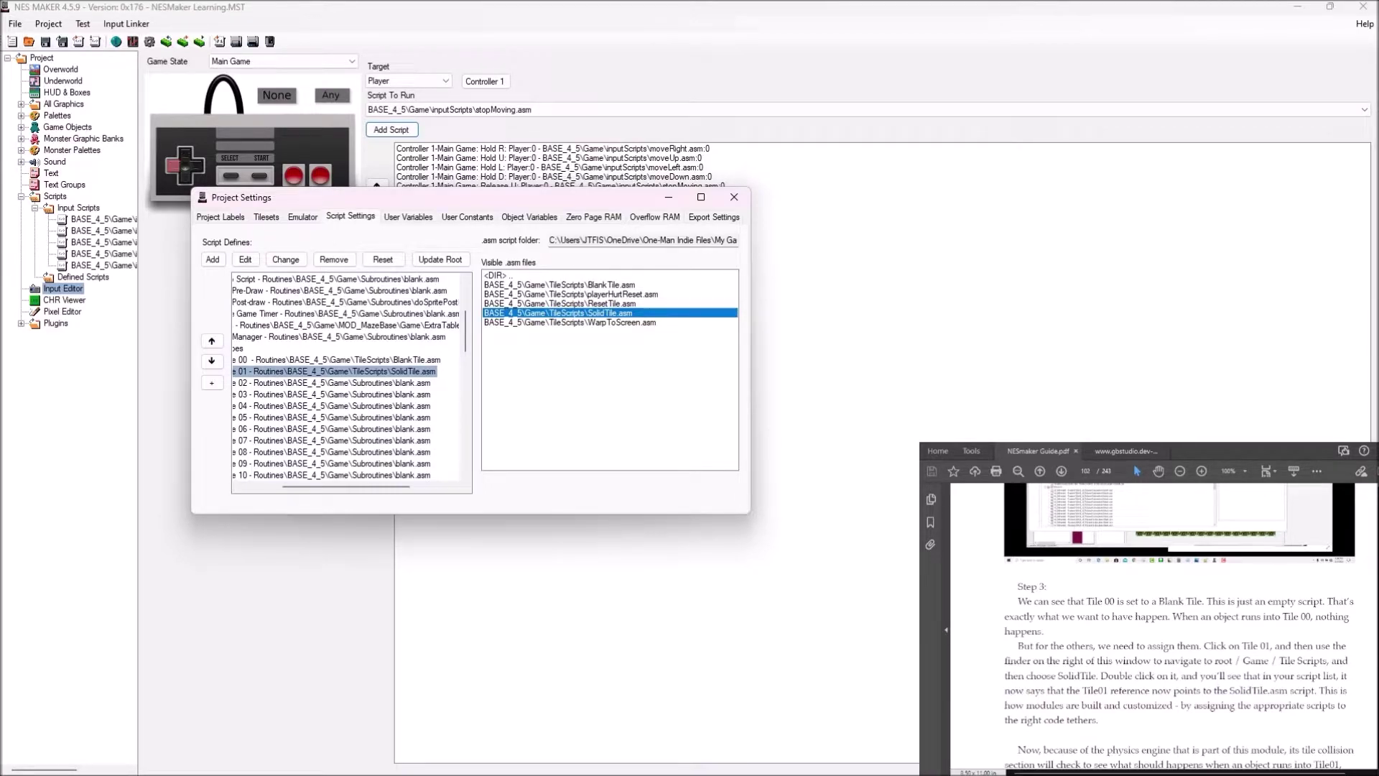
scroll(1164, 625, down, 6)
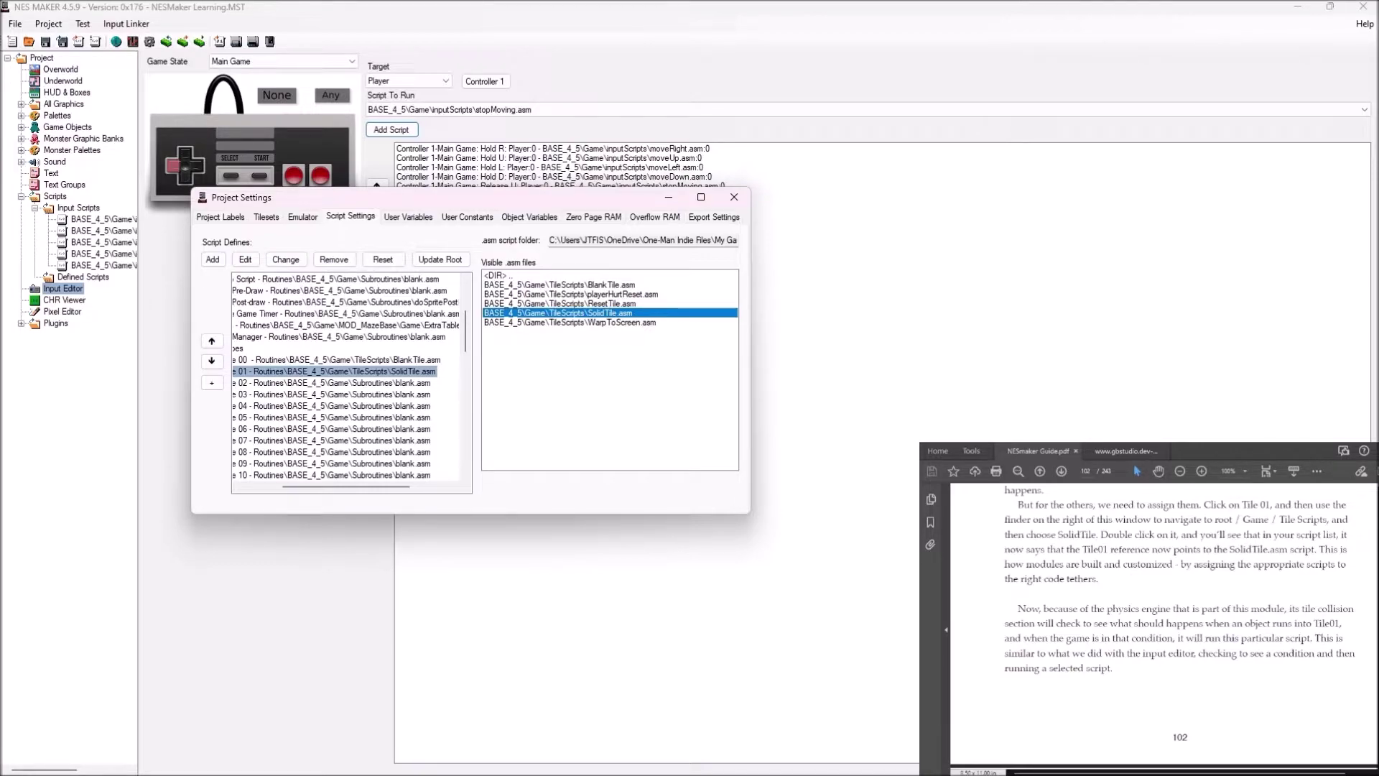
scroll(1163, 625, down, 8)
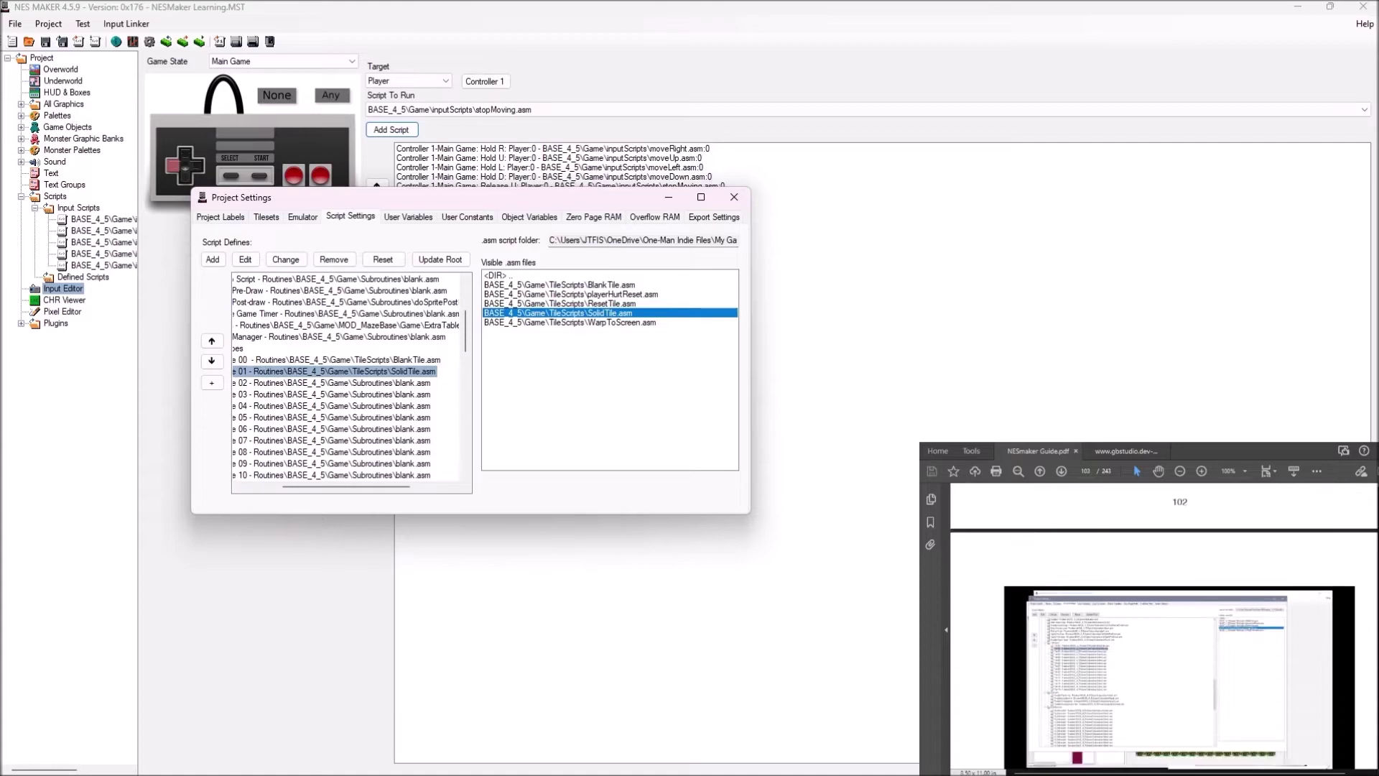
Assign the playerHurtReset.asm script to tile type 02 and WarpToScreen.asm to tile type 03 in the script defines.
scroll(1178, 624, down, 3)
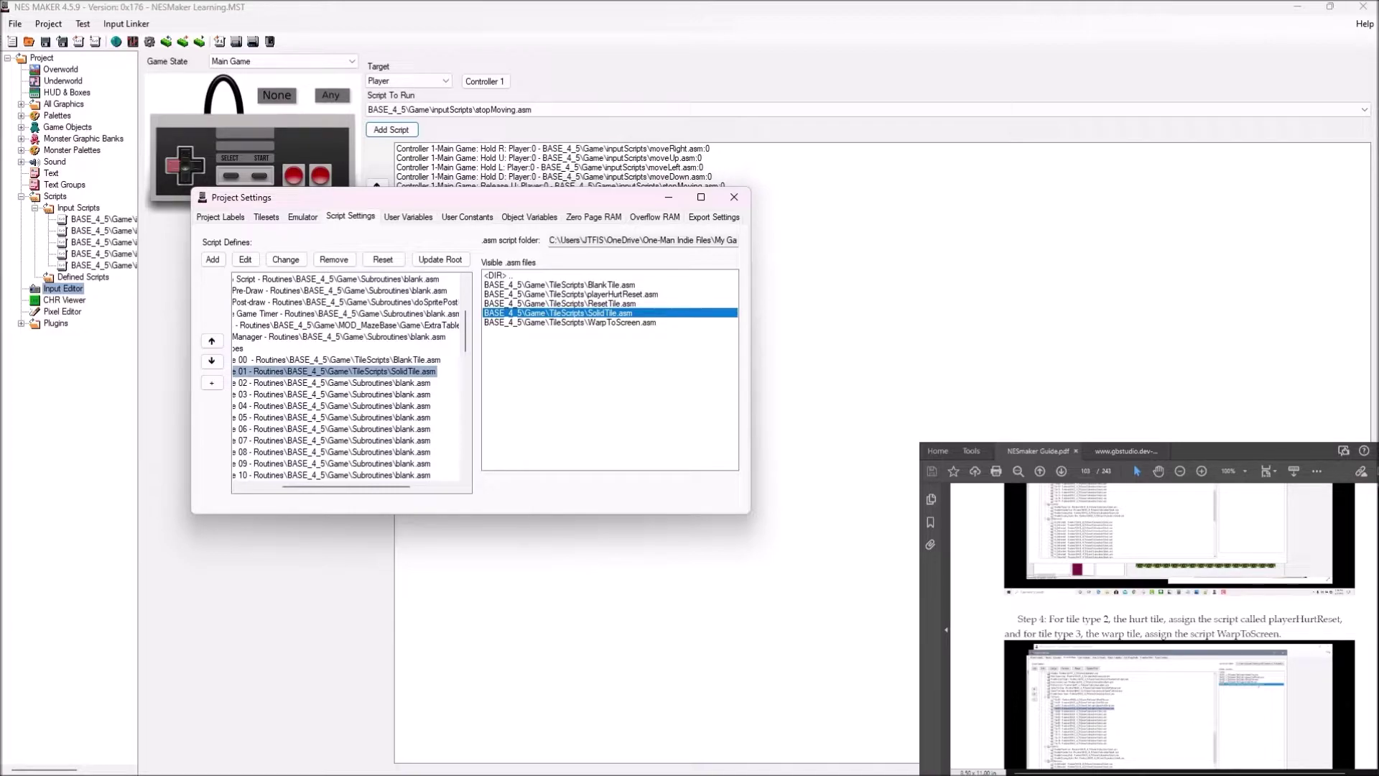
click(330, 382)
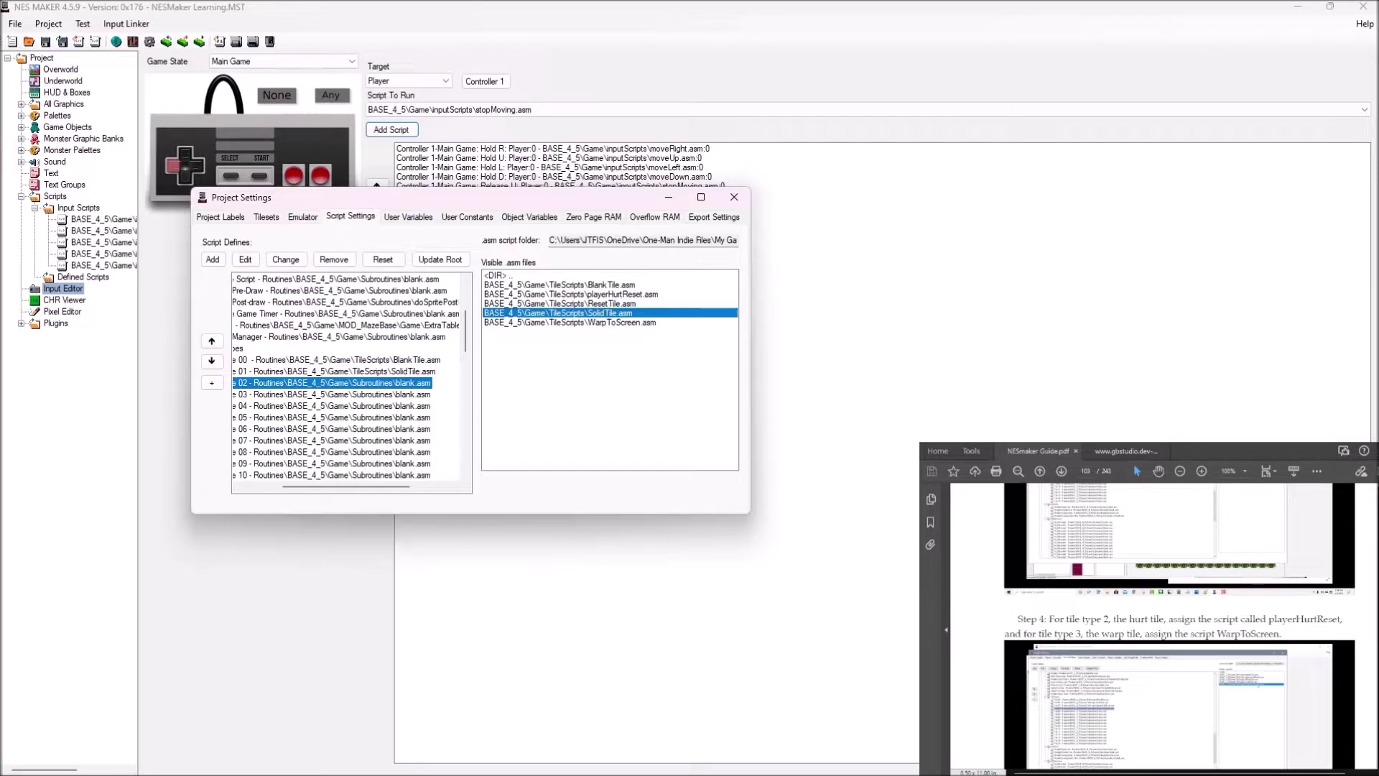
double_click(570, 294)
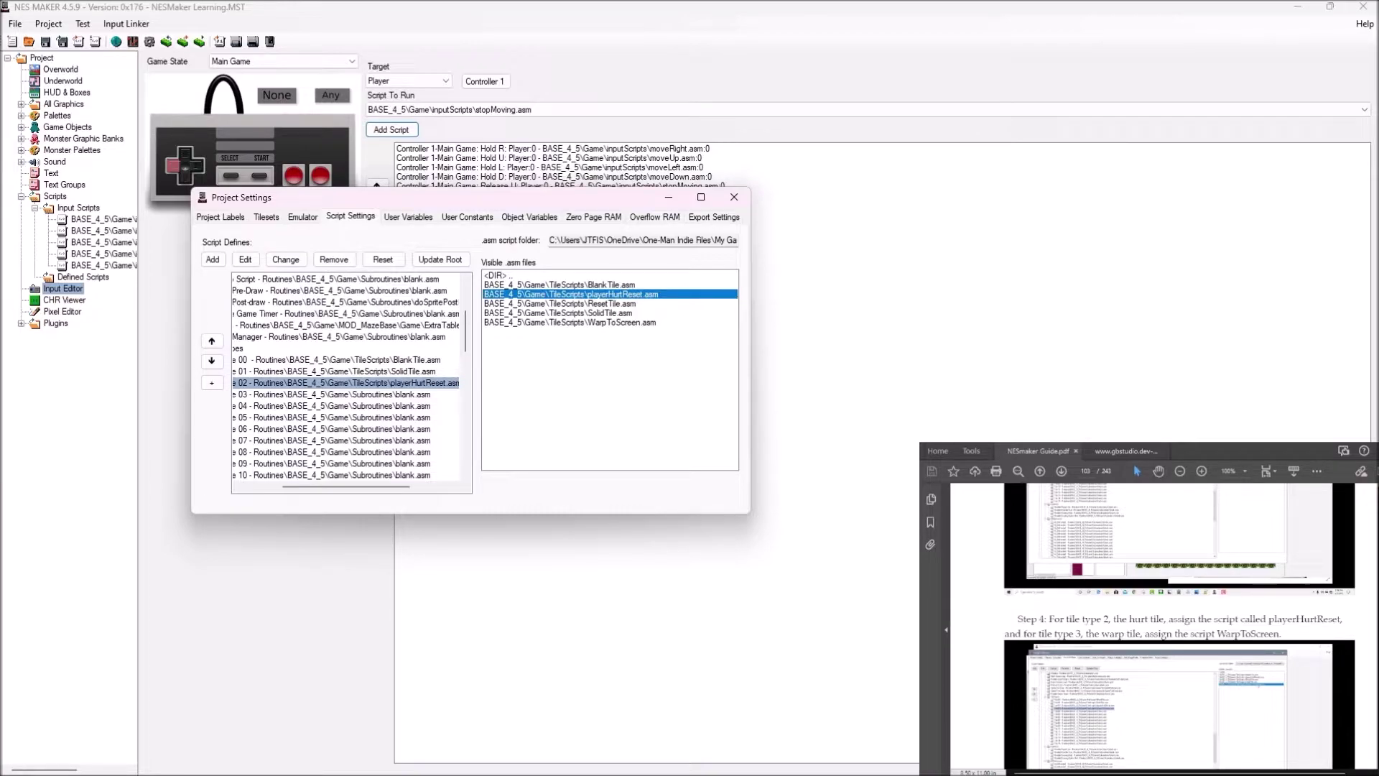
click(330, 394)
double_click(600, 322)
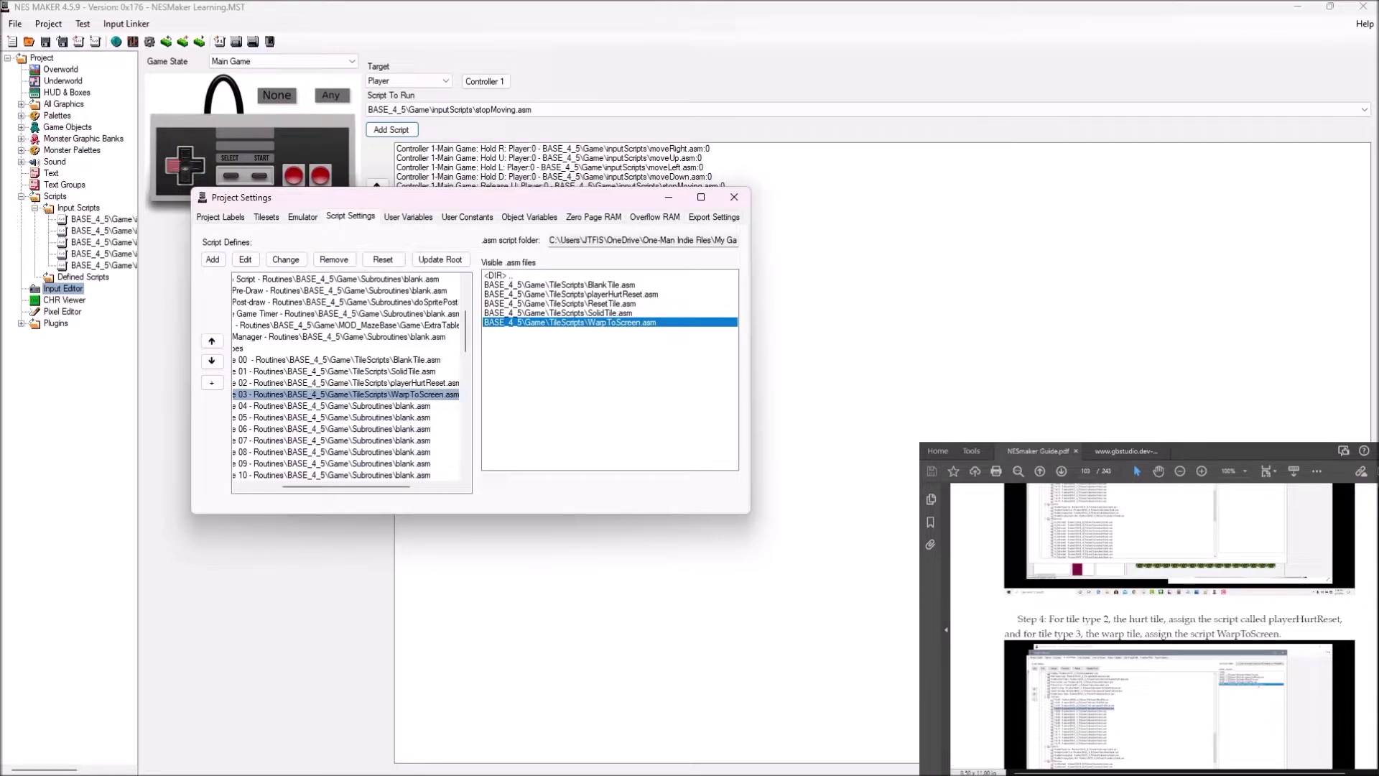
Read the guide's explanation of viewing scripts and the playerHurtReset code, up to the Step 5 instructions on modifying collision data.
scroll(1178, 625, down, 5)
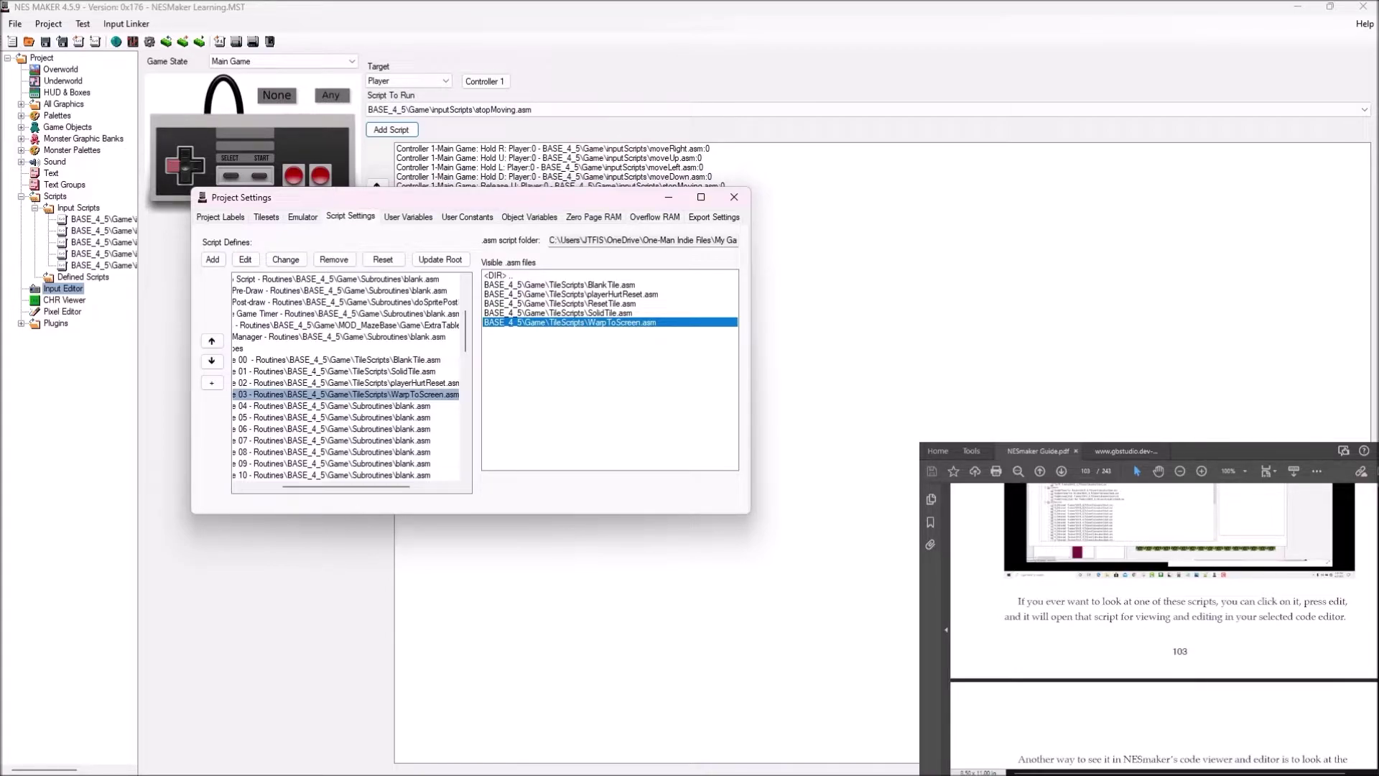
scroll(1164, 624, down, 4)
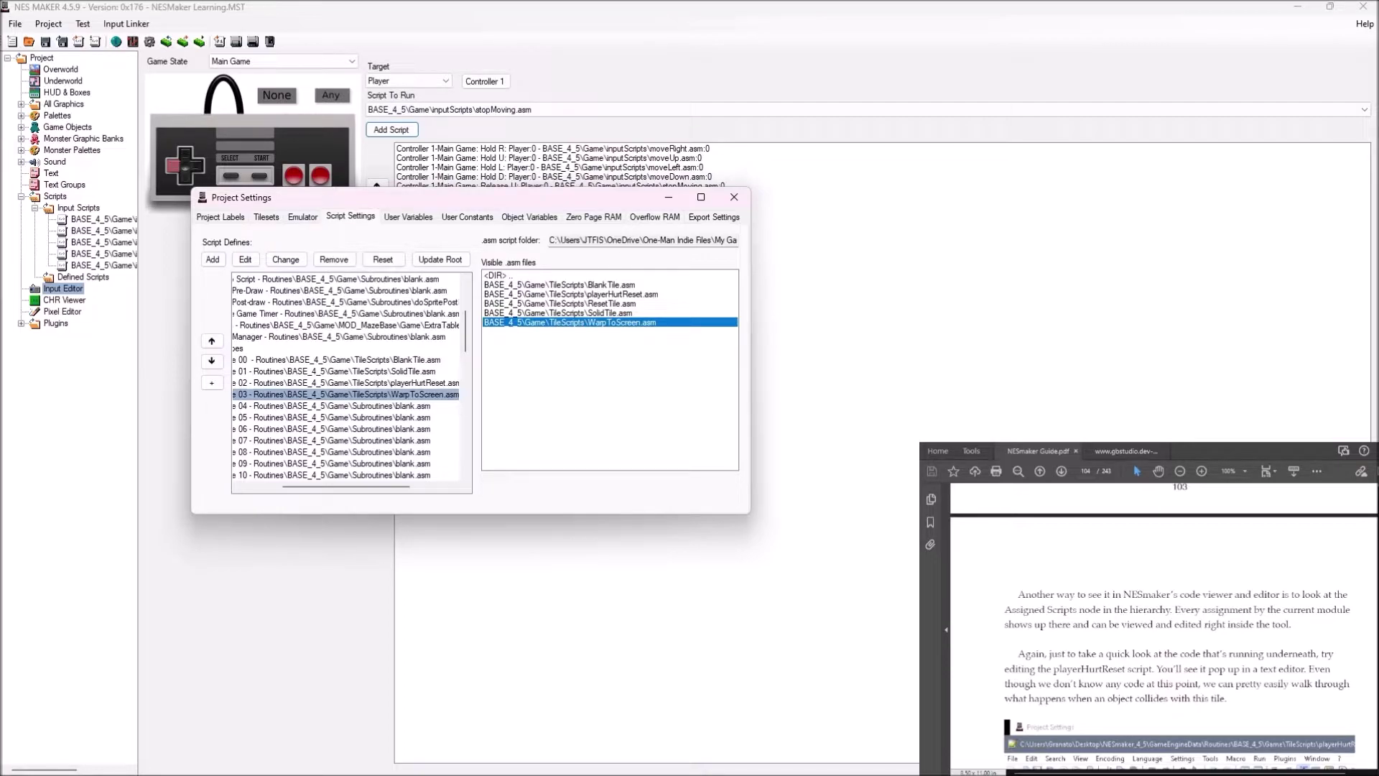
scroll(1163, 625, down, 3)
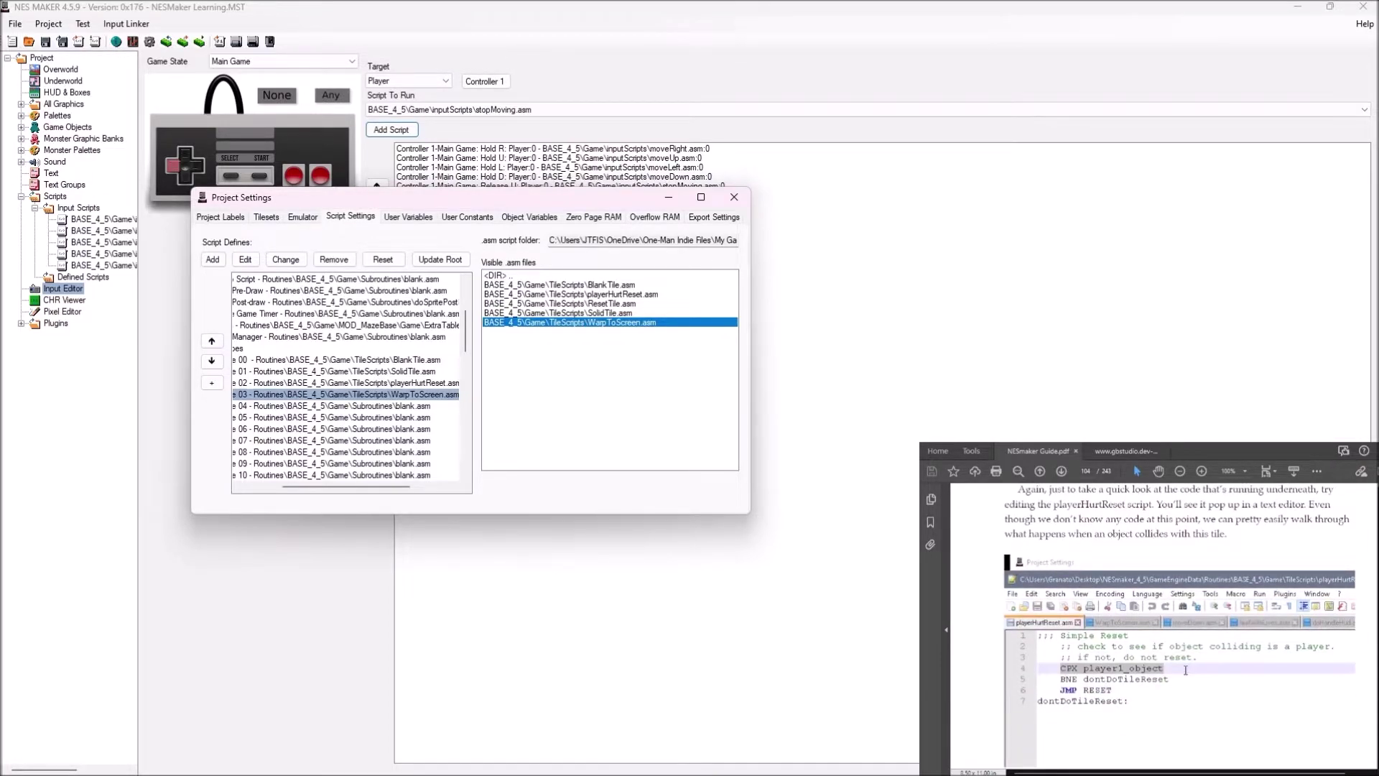
scroll(1163, 625, up, 1)
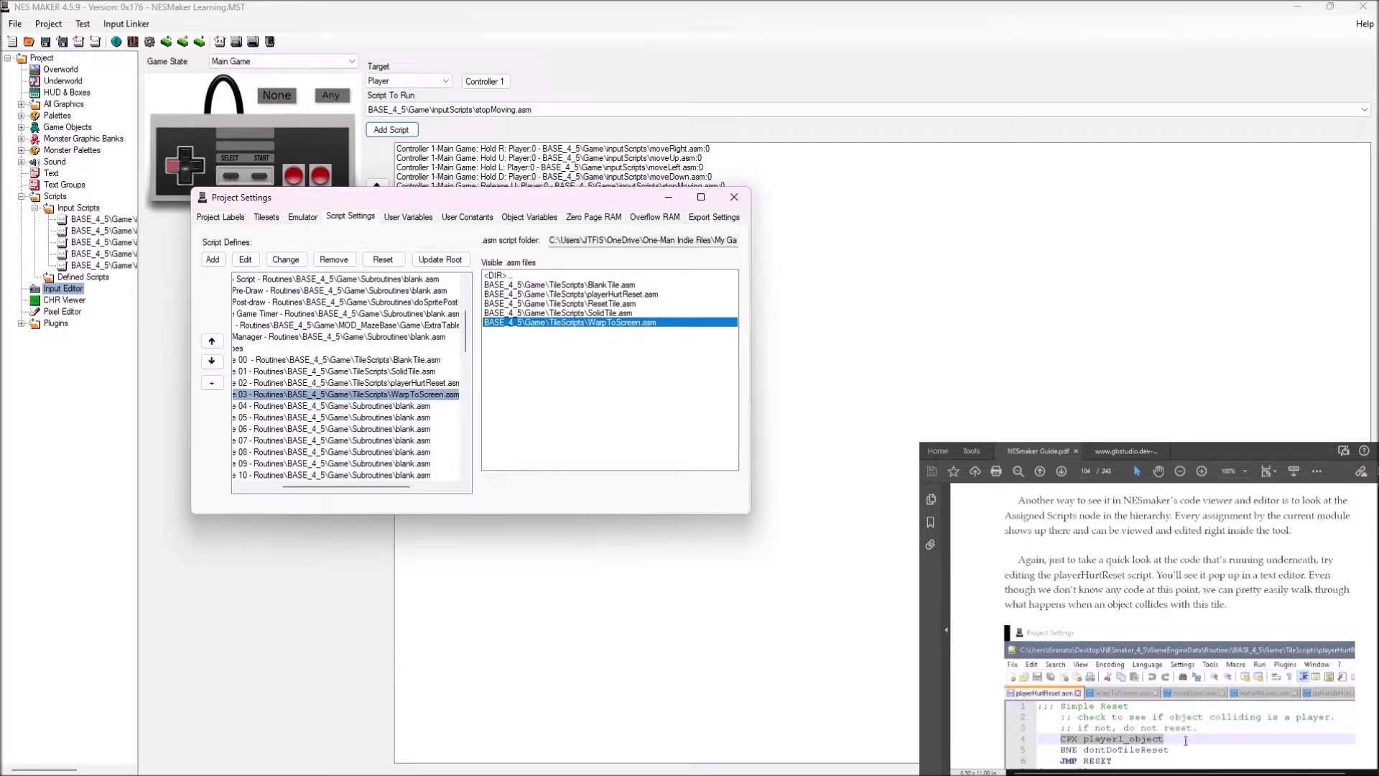
scroll(1164, 625, down, 5)
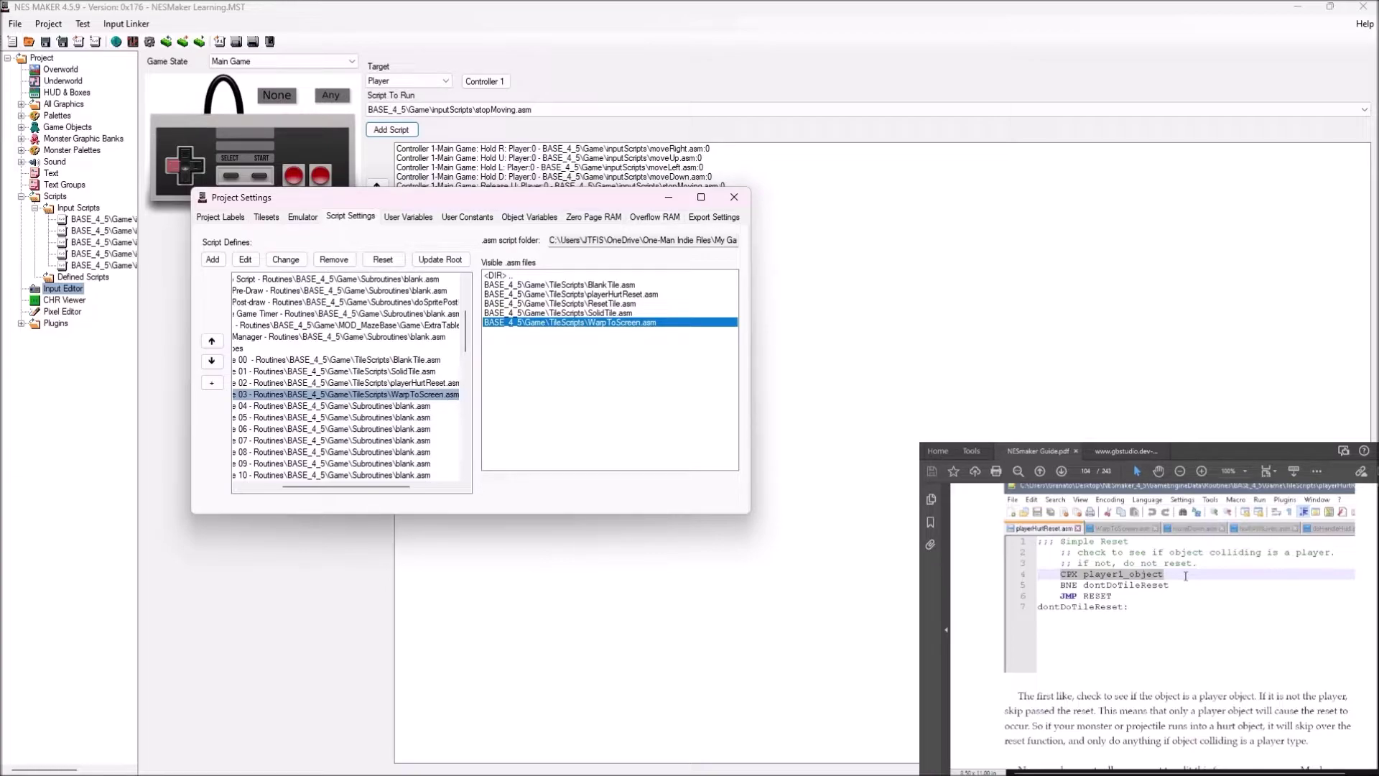
scroll(1163, 610, down, 3)
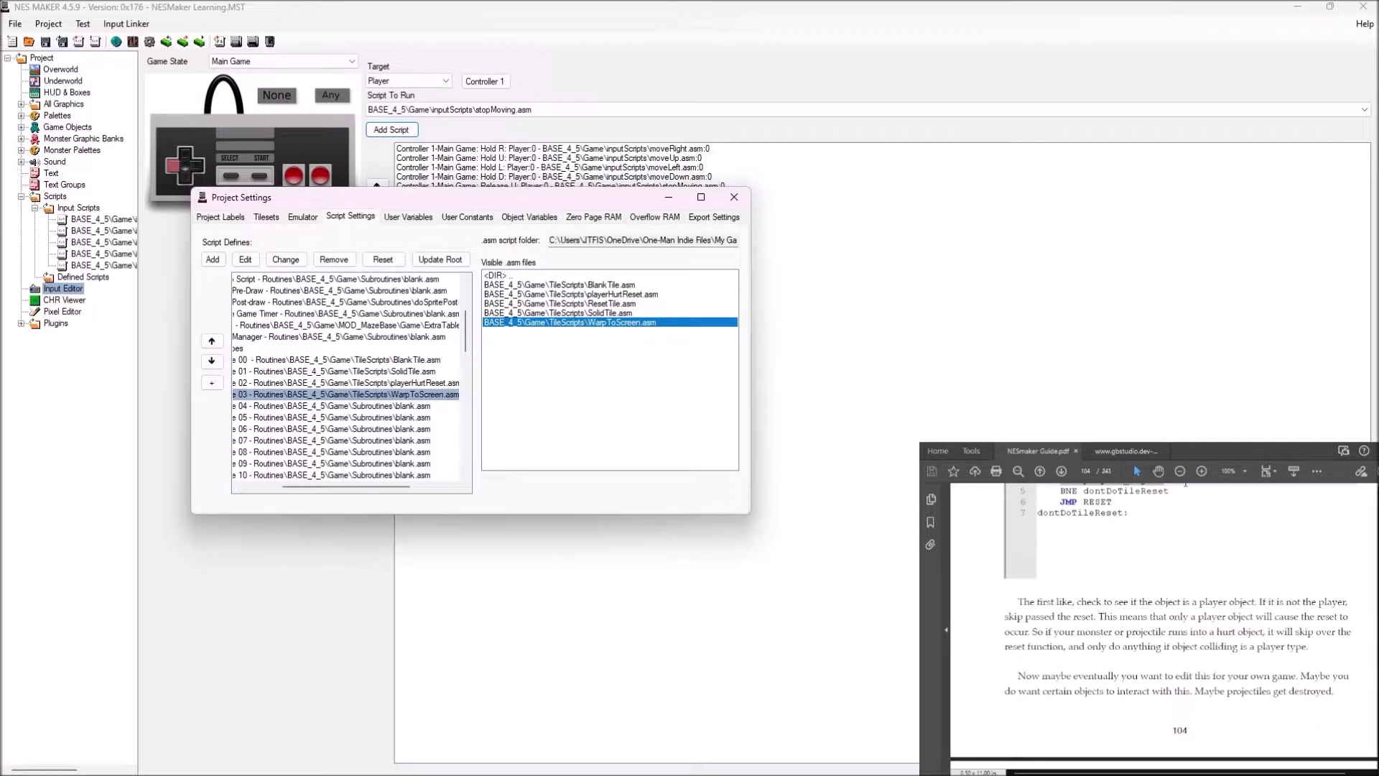
scroll(1163, 618, down, 5)
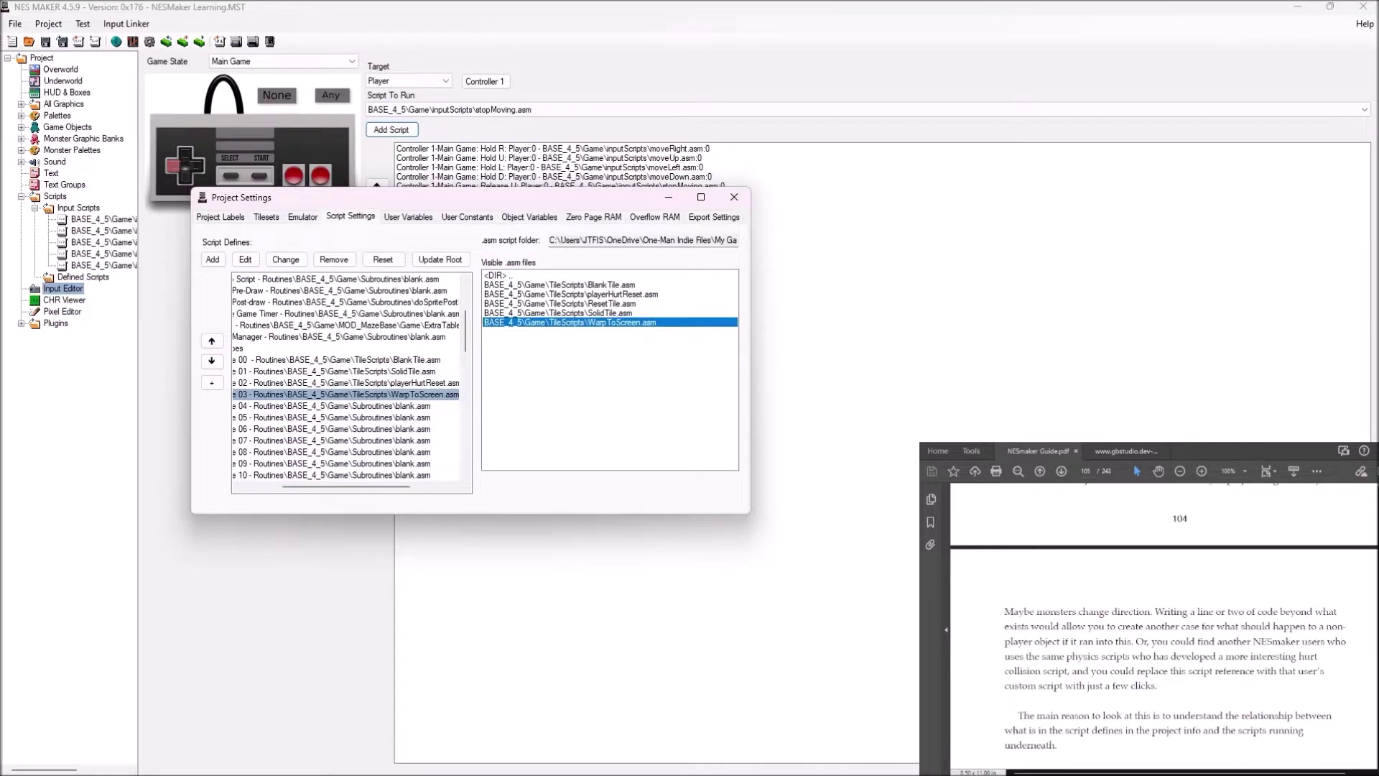
scroll(1163, 624, down, 3)
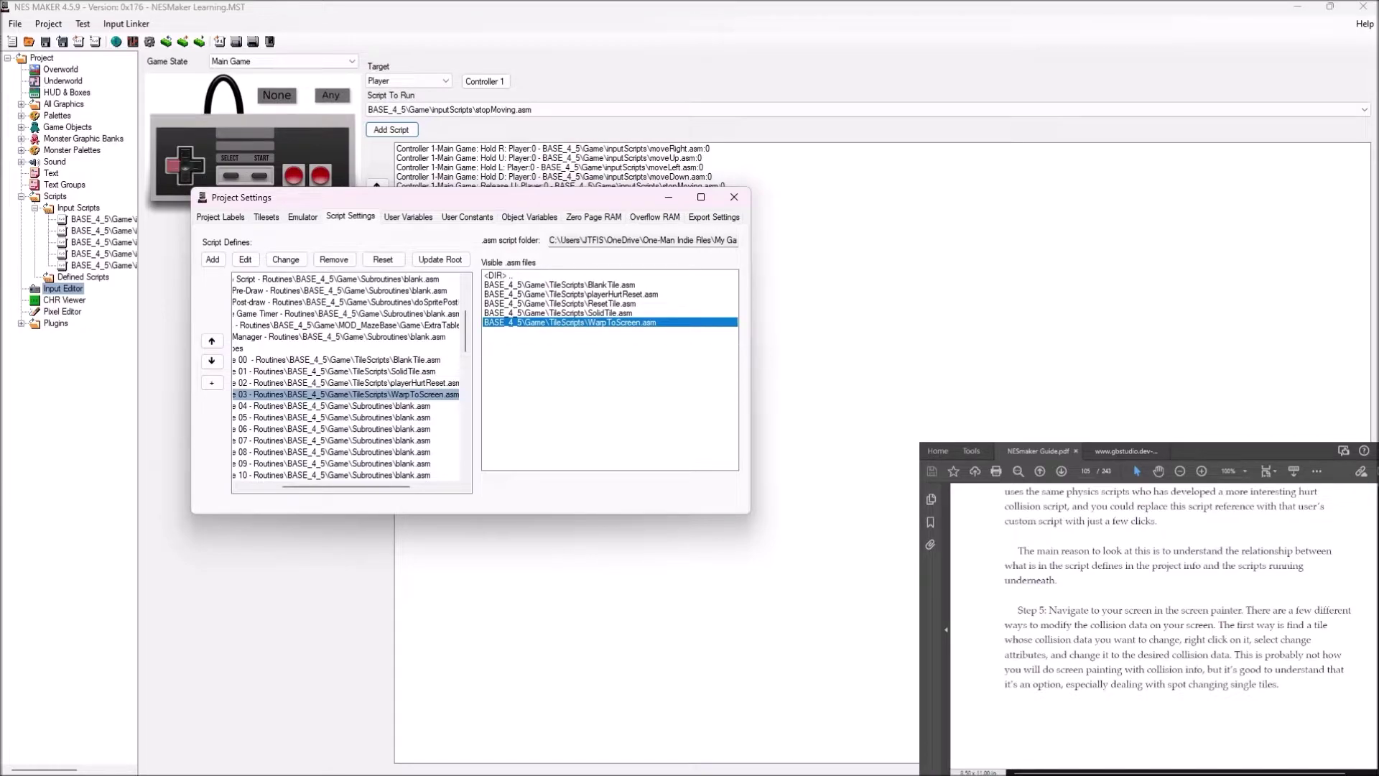
Close Project Settings and open the first Overworld screen in the screen painter.
click(734, 197)
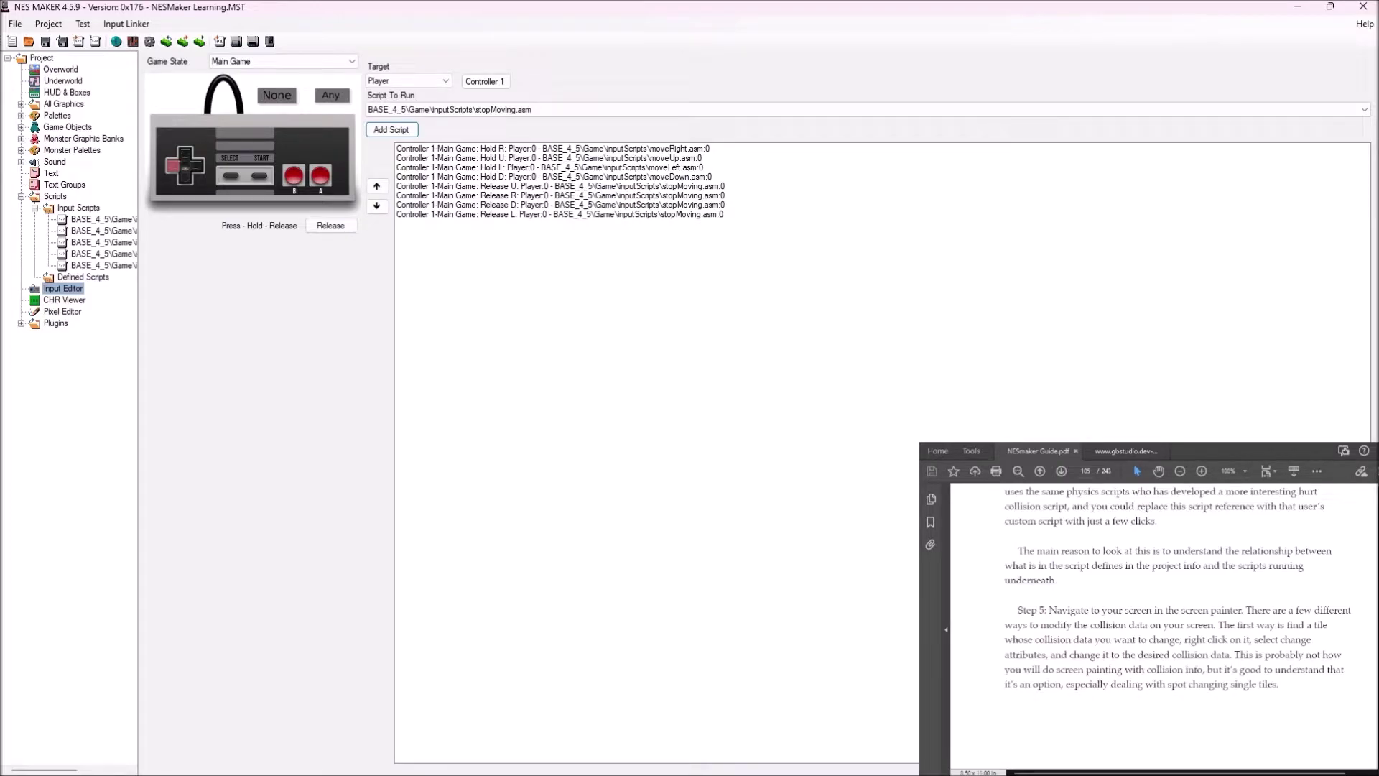
click(60, 68)
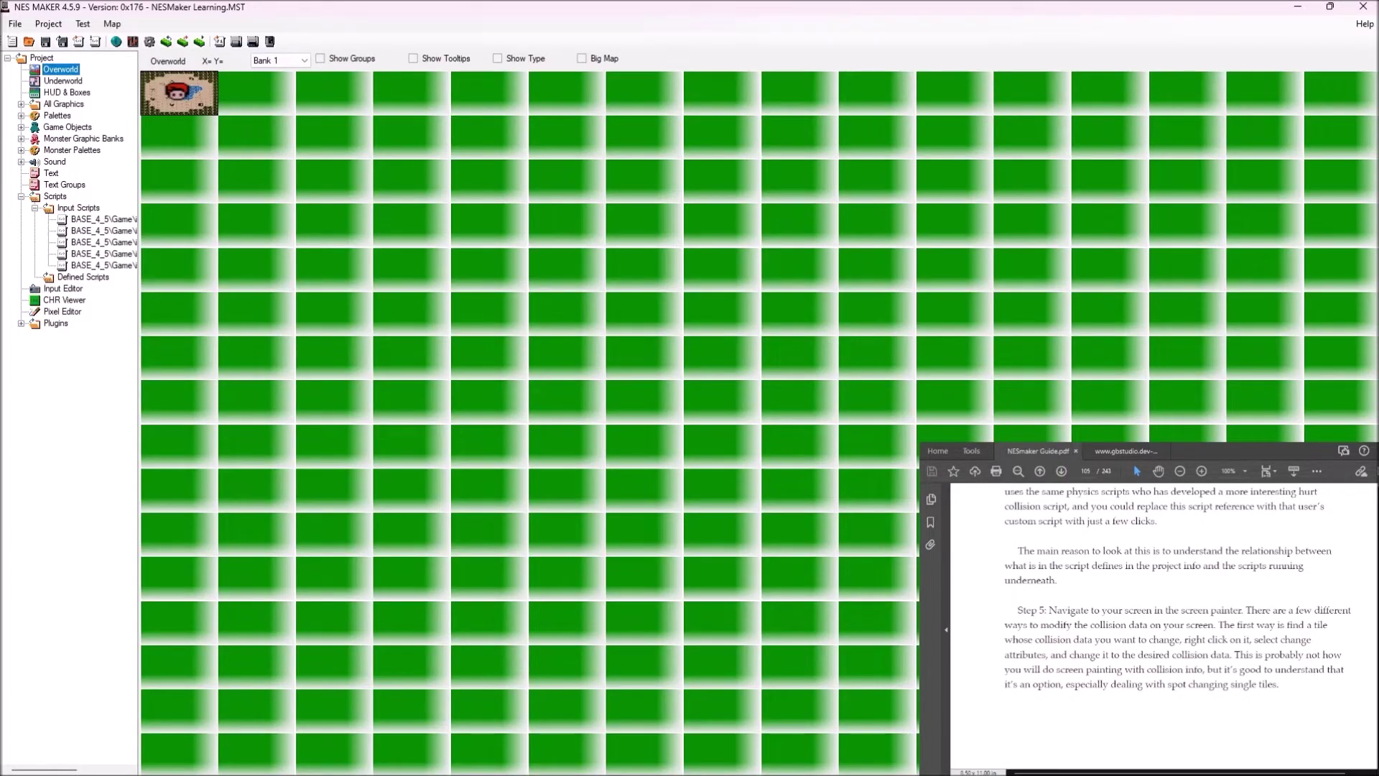
double_click(179, 93)
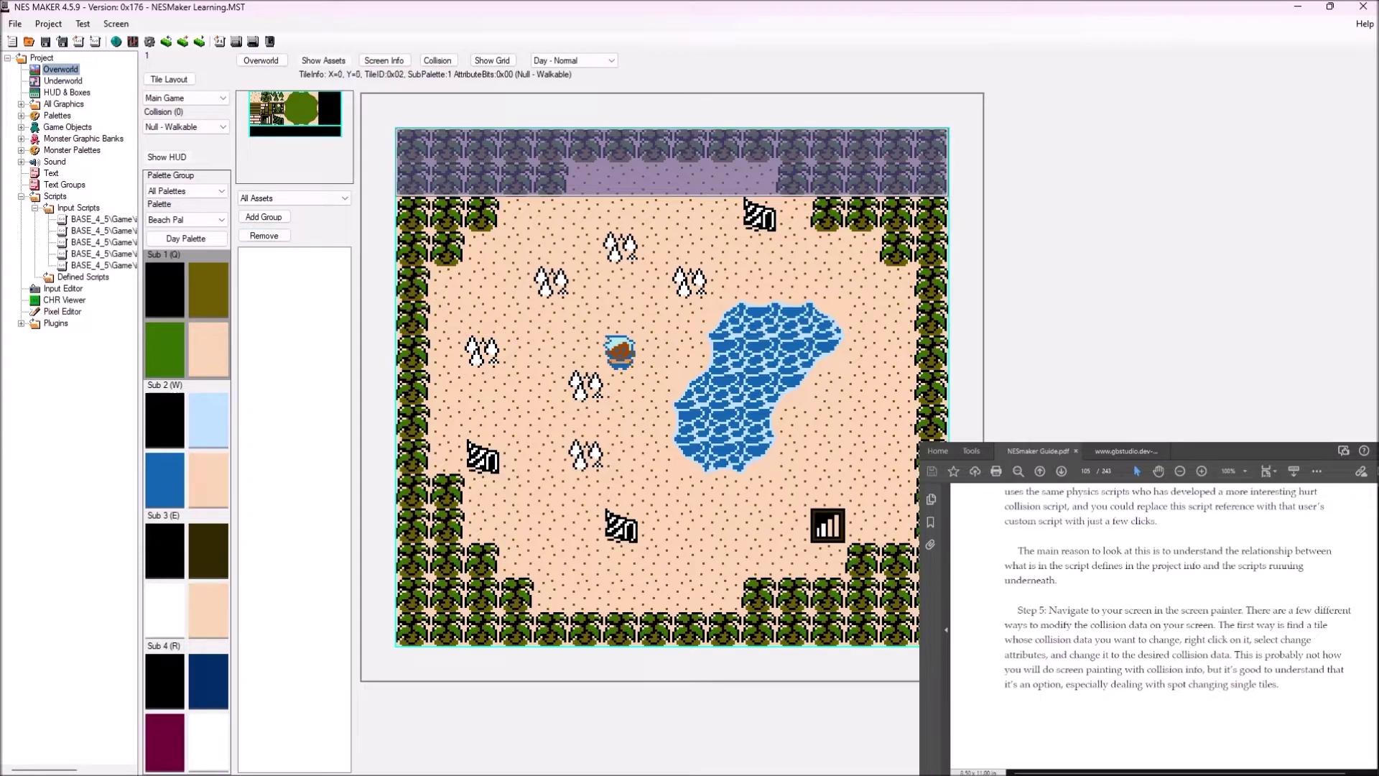
click(115, 24)
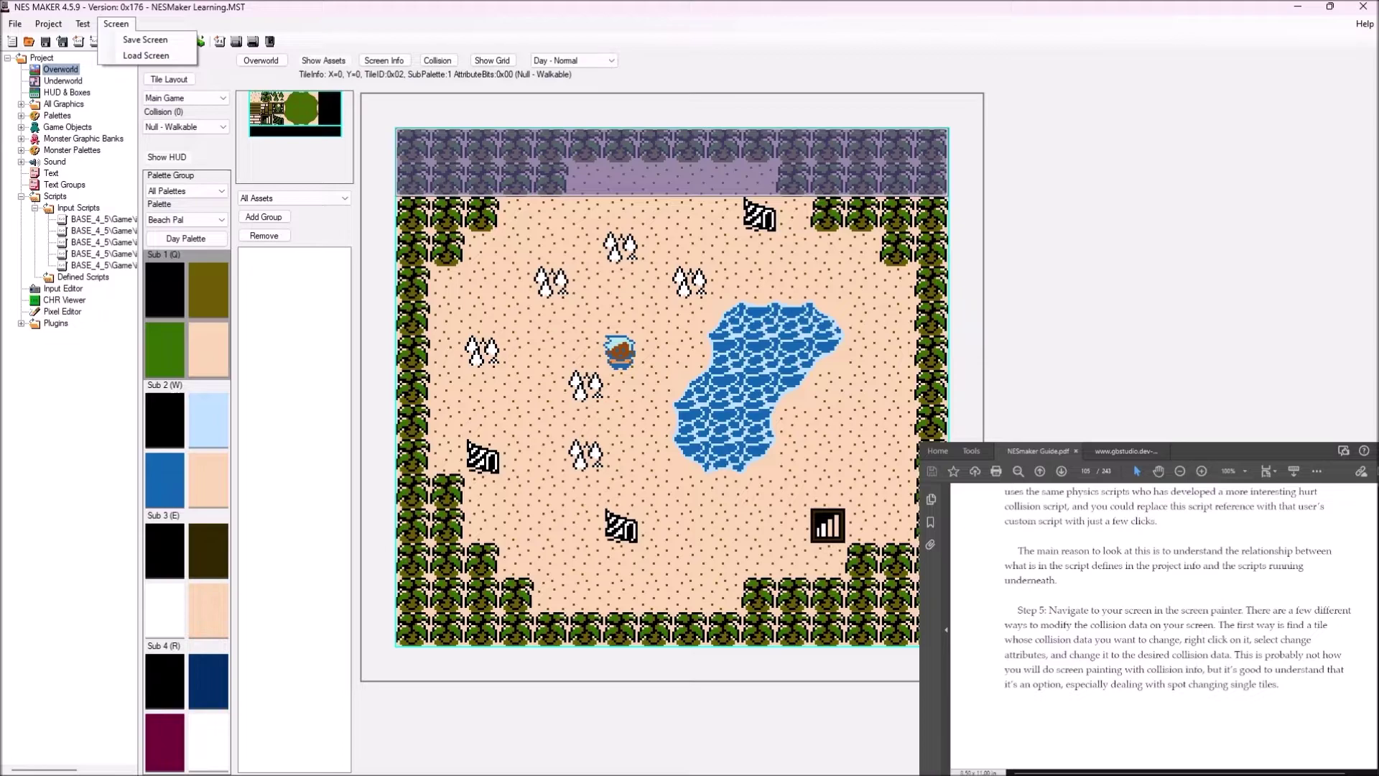
key(Escape)
Go back through the guide to review the tile type labels and how to check them in the screen painter's collision list.
scroll(1186, 740, up, 10)
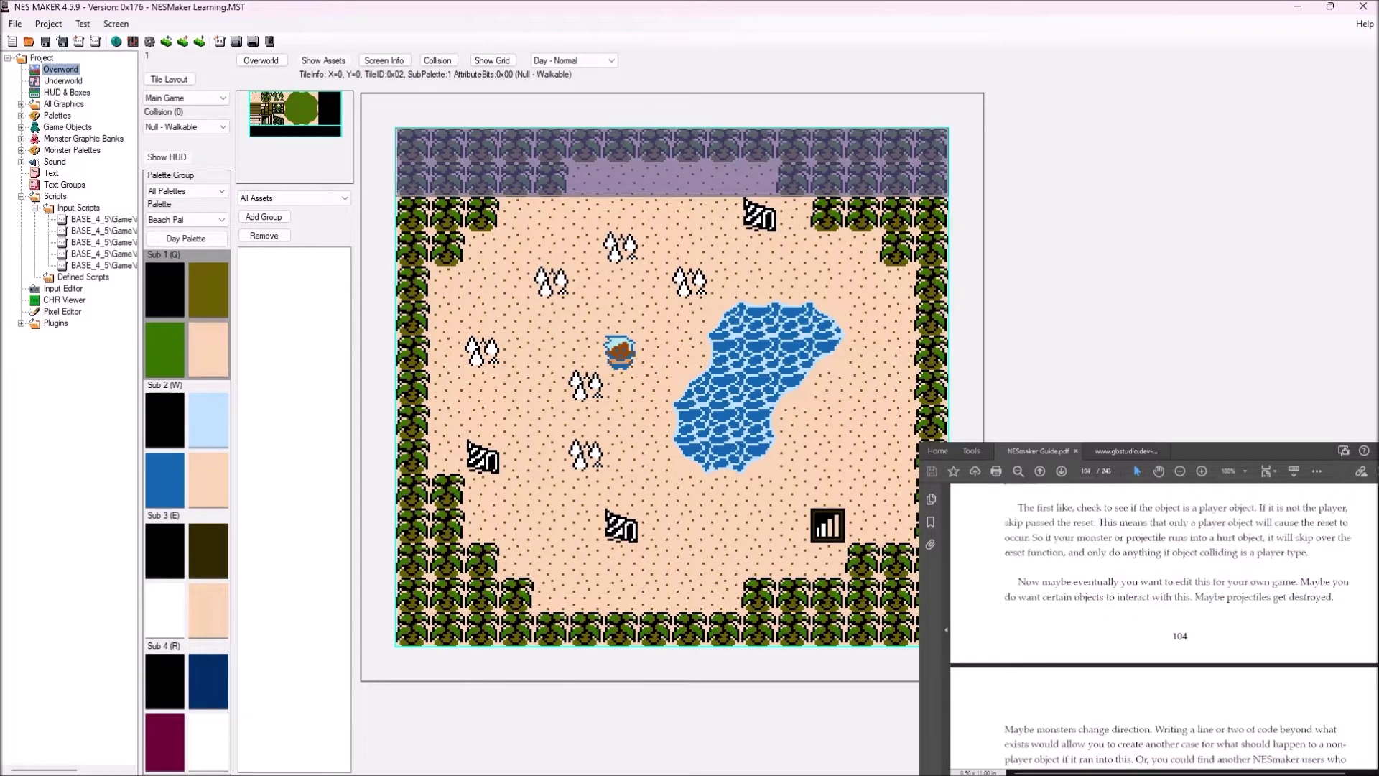
scroll(1185, 740, up, 10)
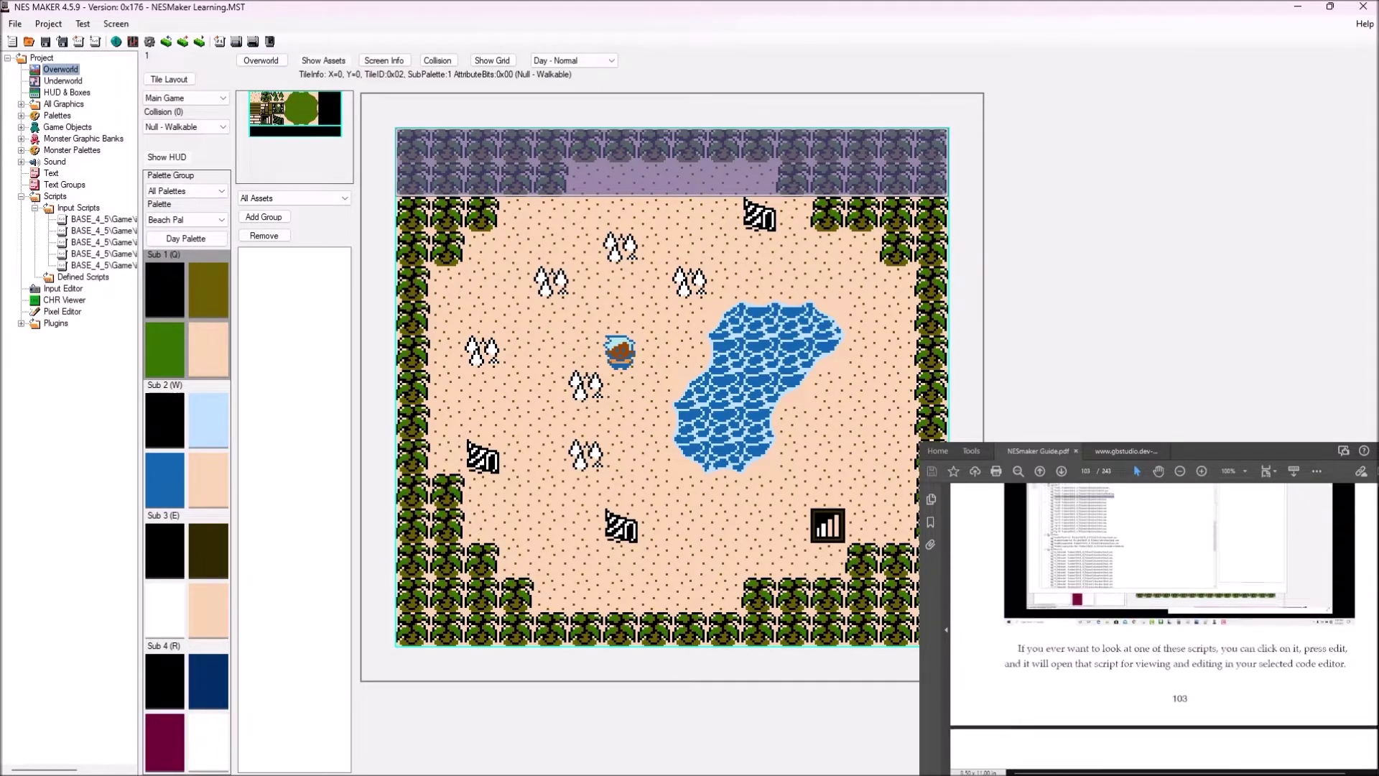
scroll(1186, 740, up, 3)
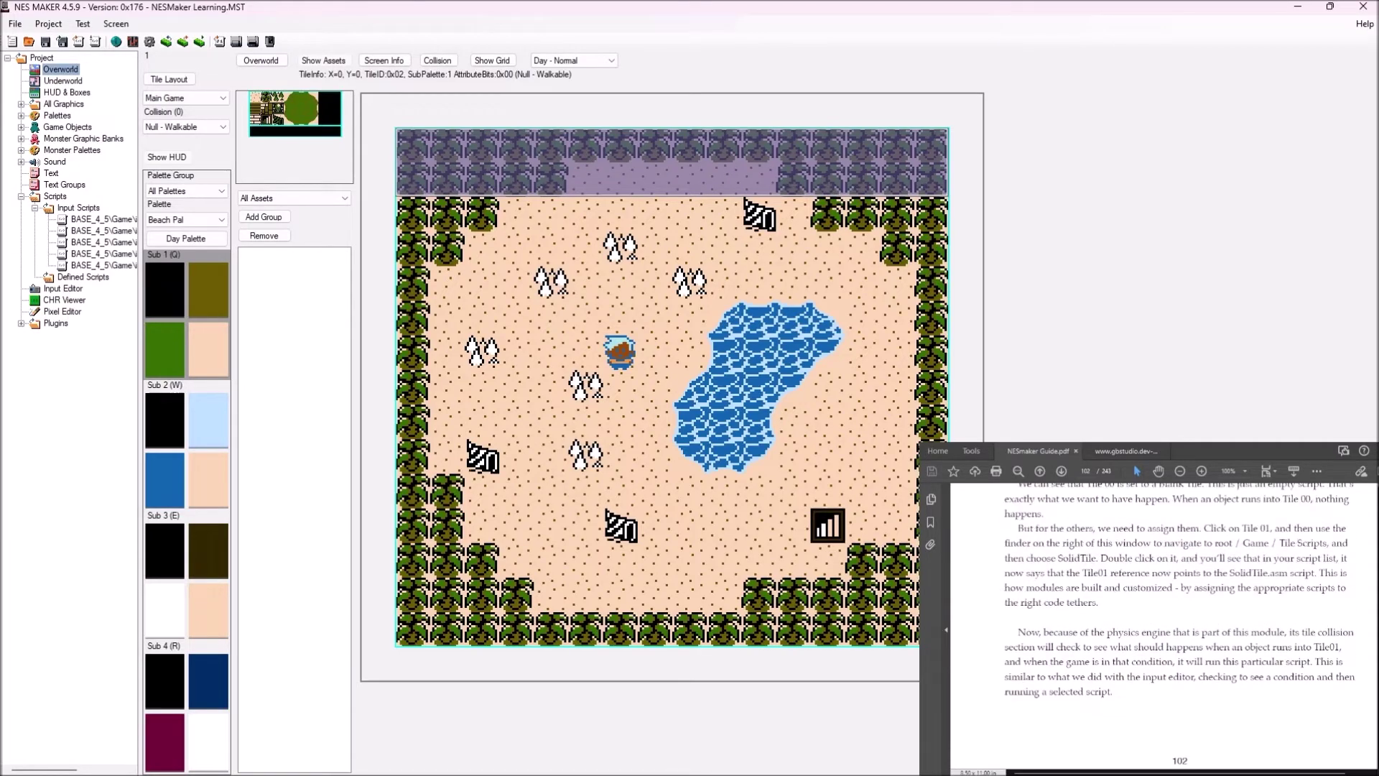
scroll(1163, 625, up, 10)
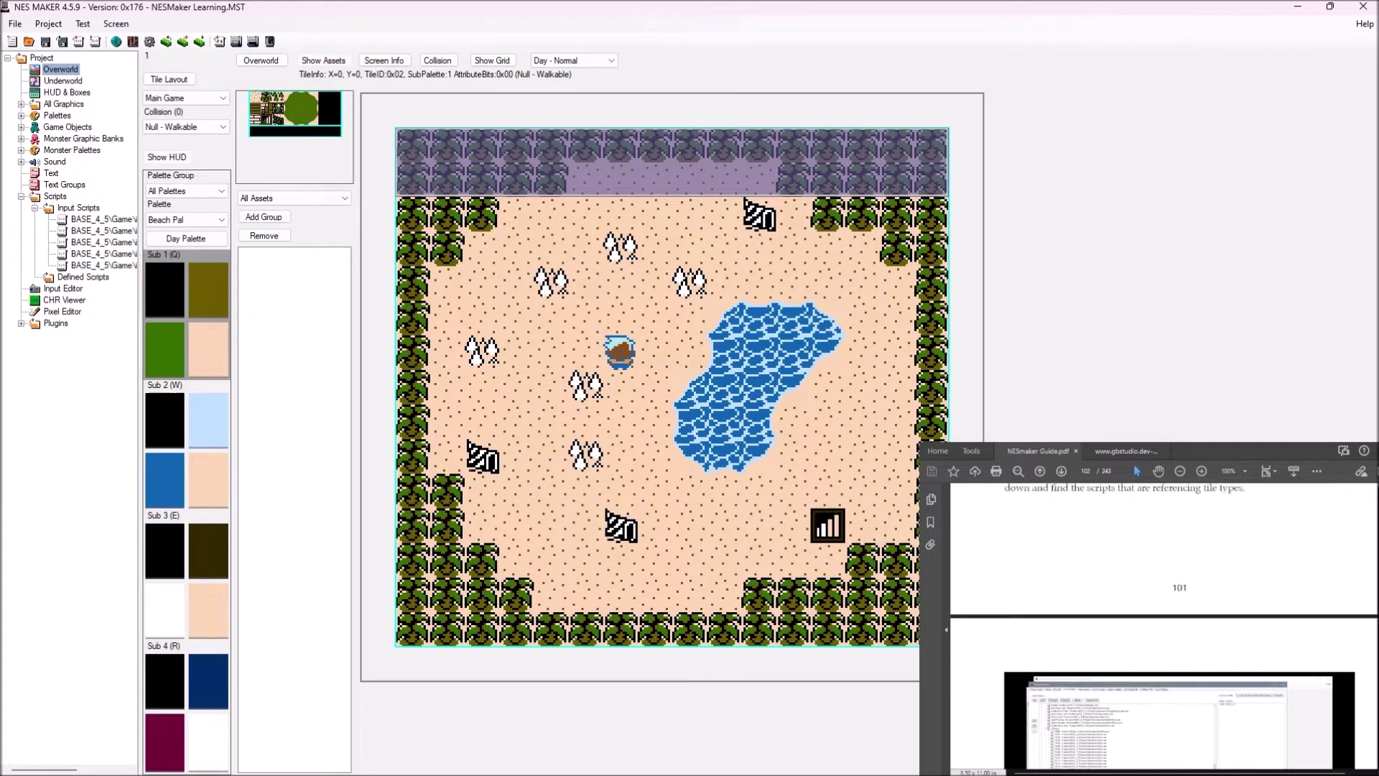
scroll(1163, 624, up, 1)
scroll(1163, 625, up, 5)
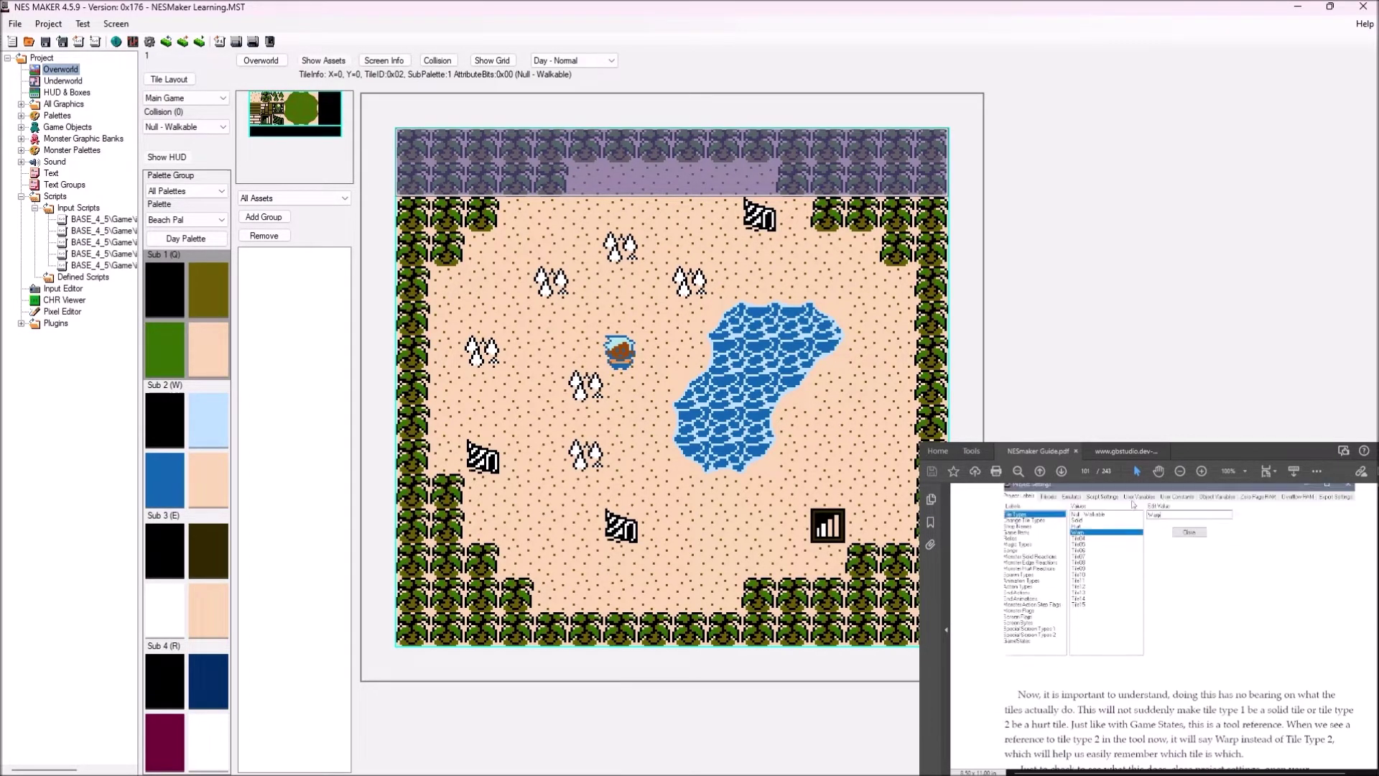
scroll(1133, 504, up, 10)
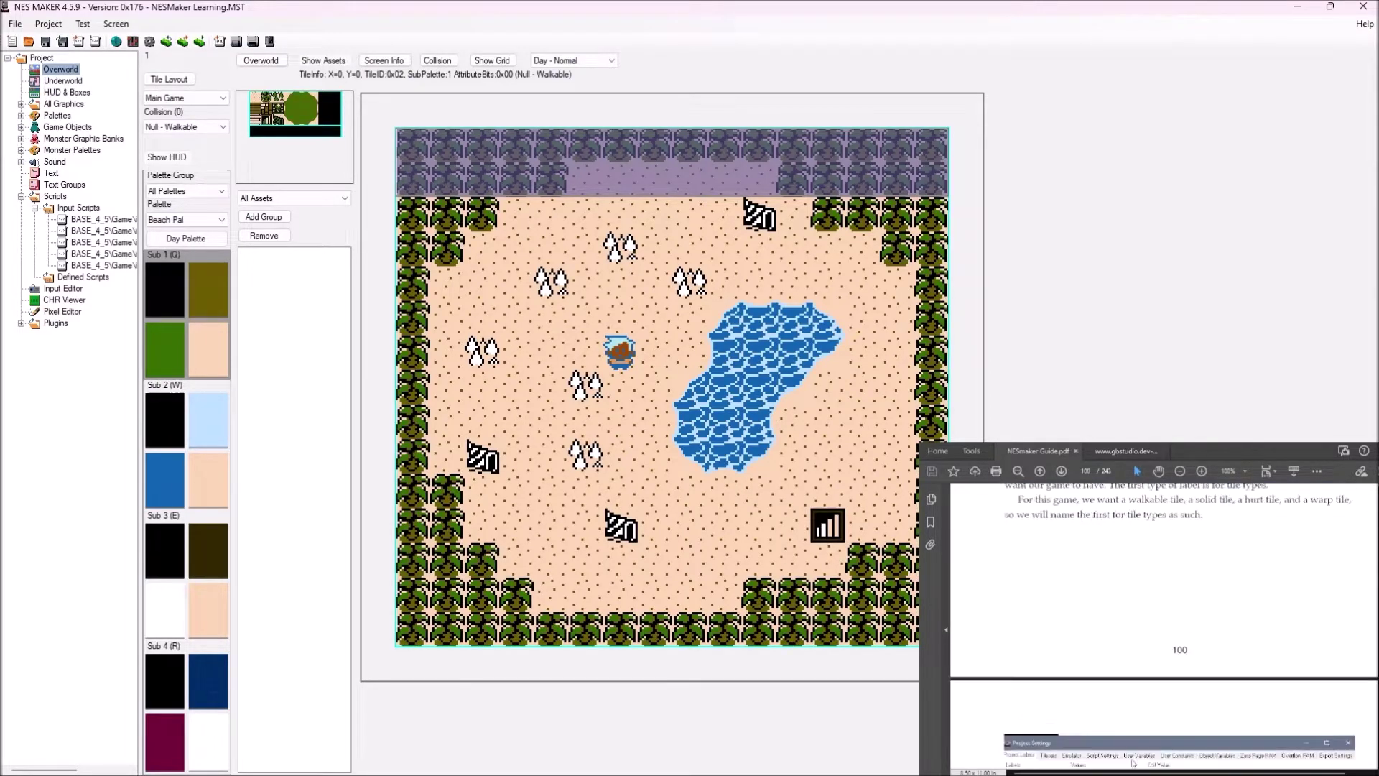
scroll(1178, 618, up, 5)
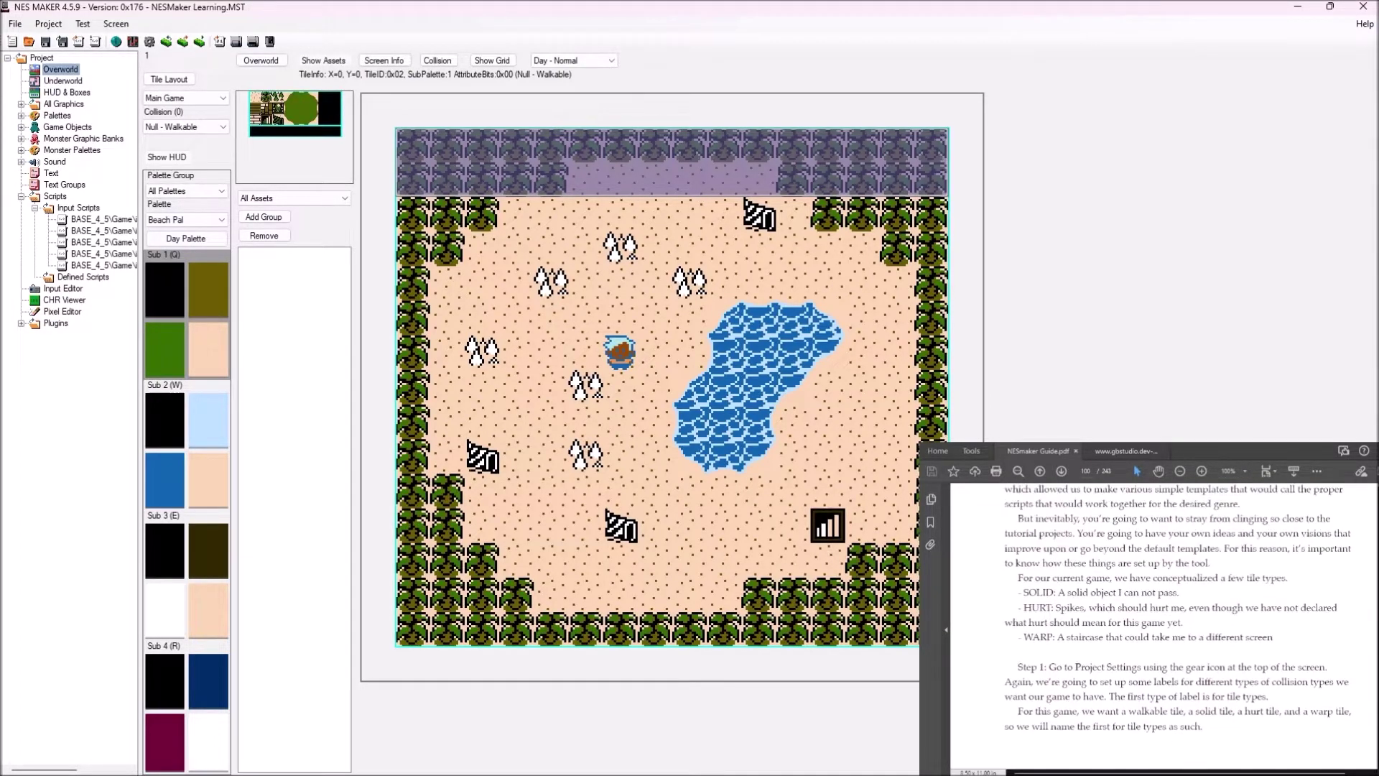
scroll(1178, 618, down, 4)
scroll(1163, 625, down, 6)
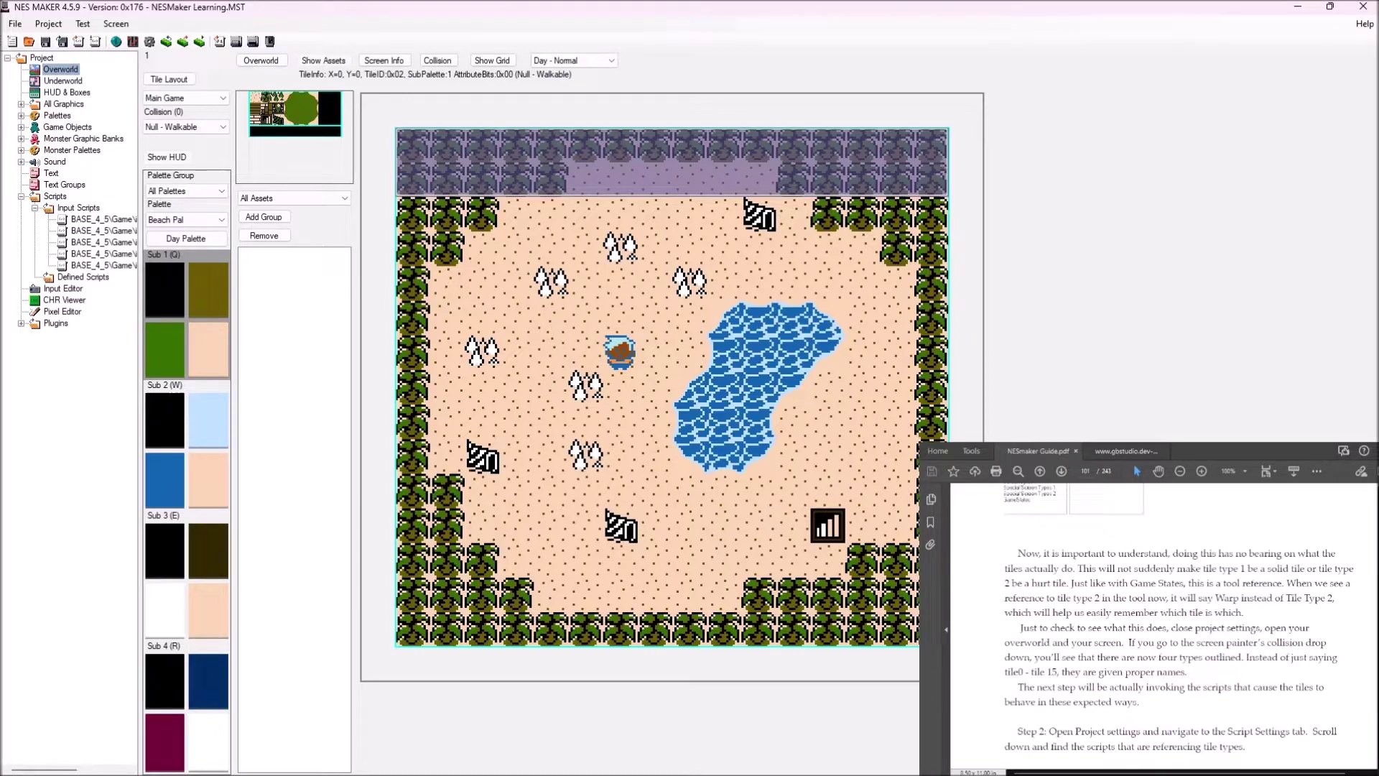
scroll(1163, 625, up, 1)
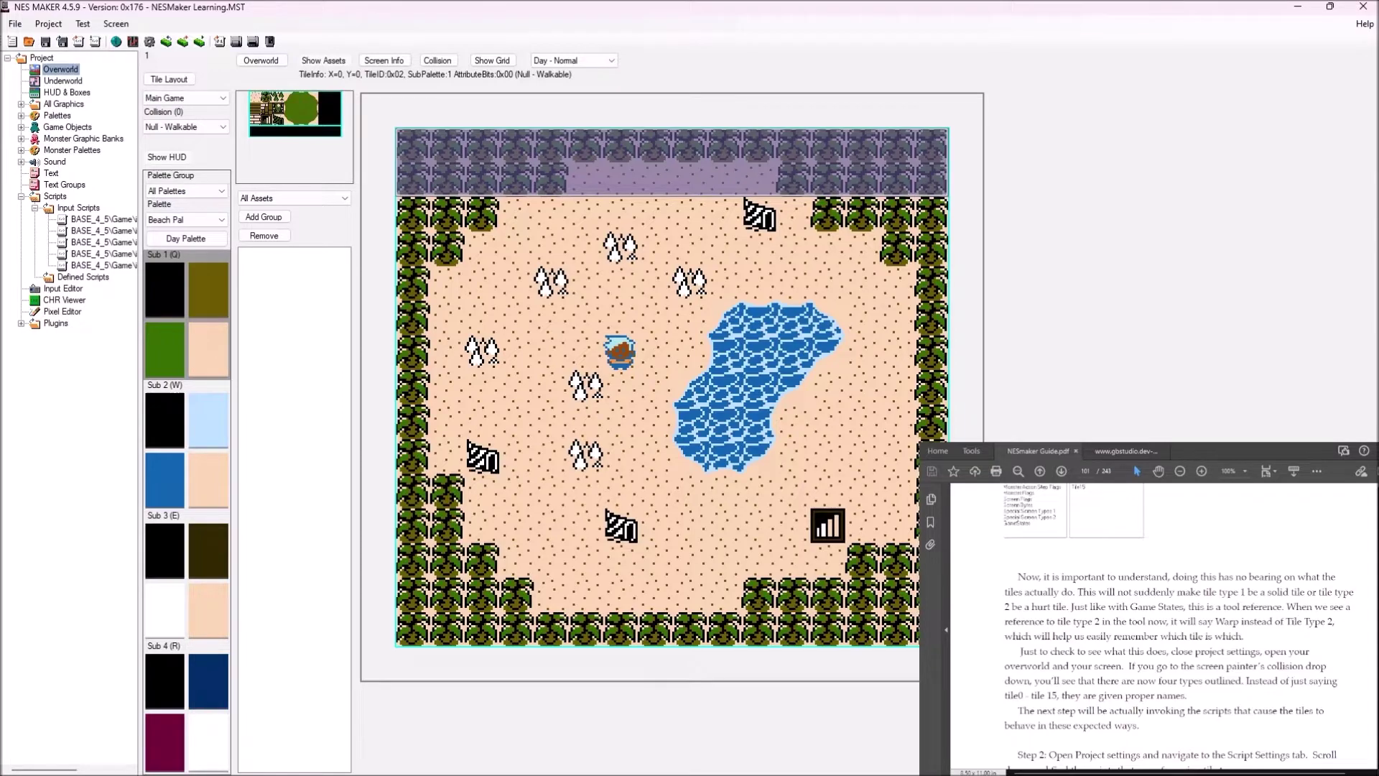
Show the collision data over the screen and return the guide to the Step 5 instructions.
click(437, 61)
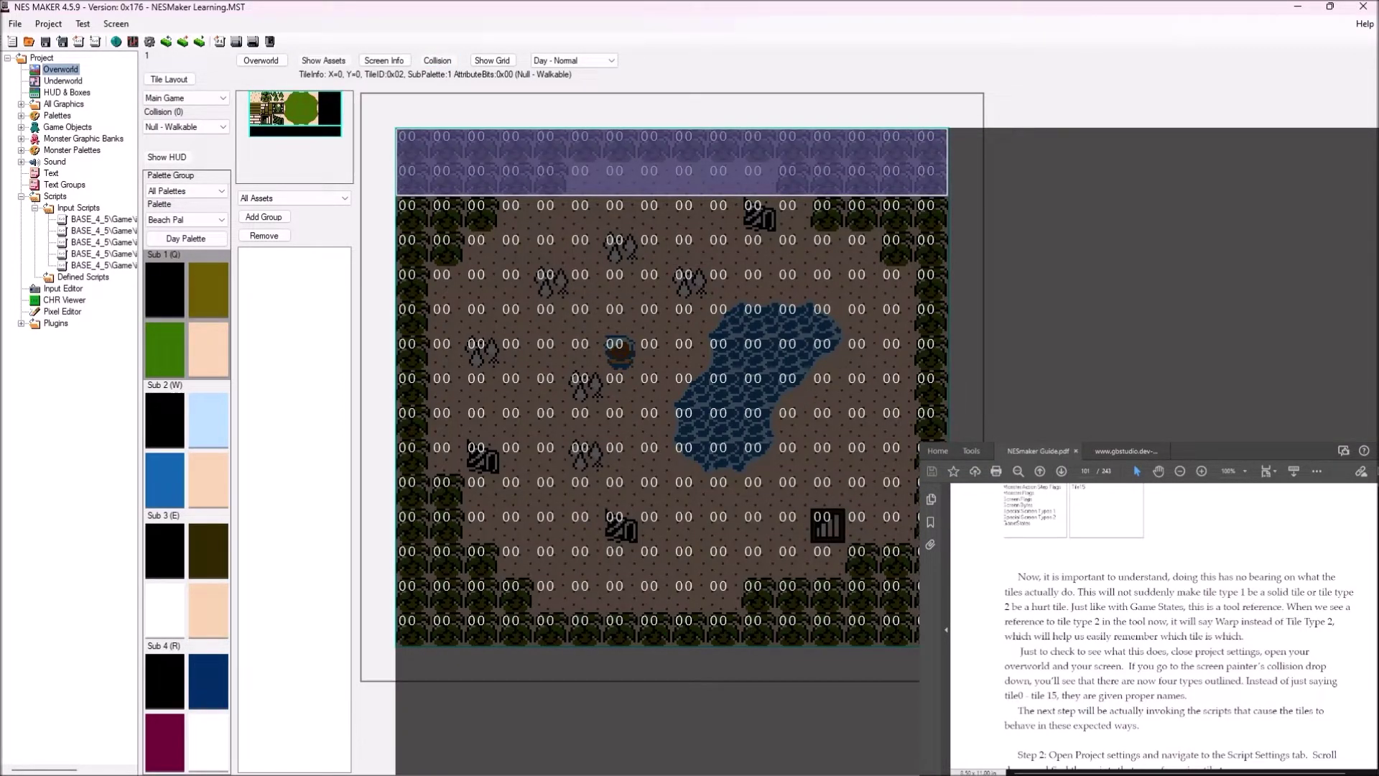
scroll(1163, 625, down, 10)
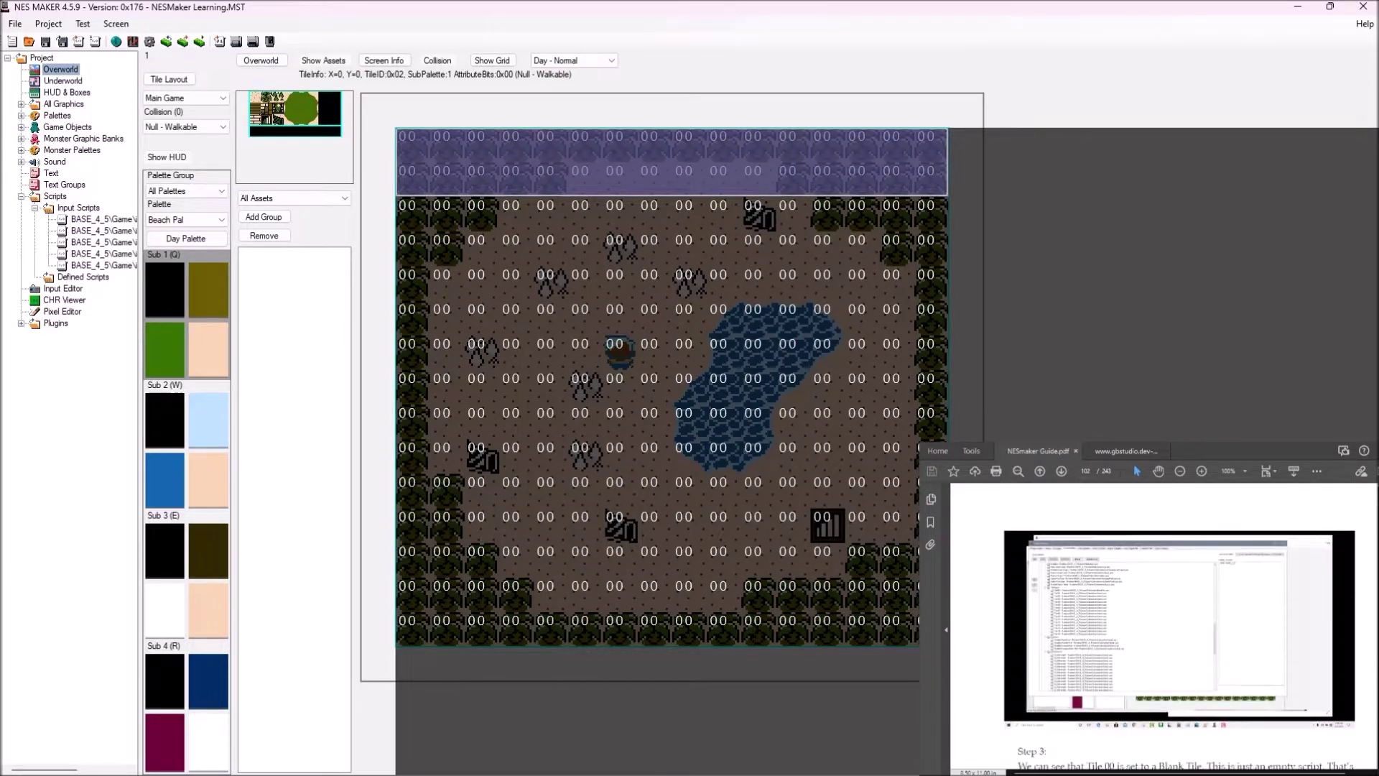
scroll(1163, 625, down, 10)
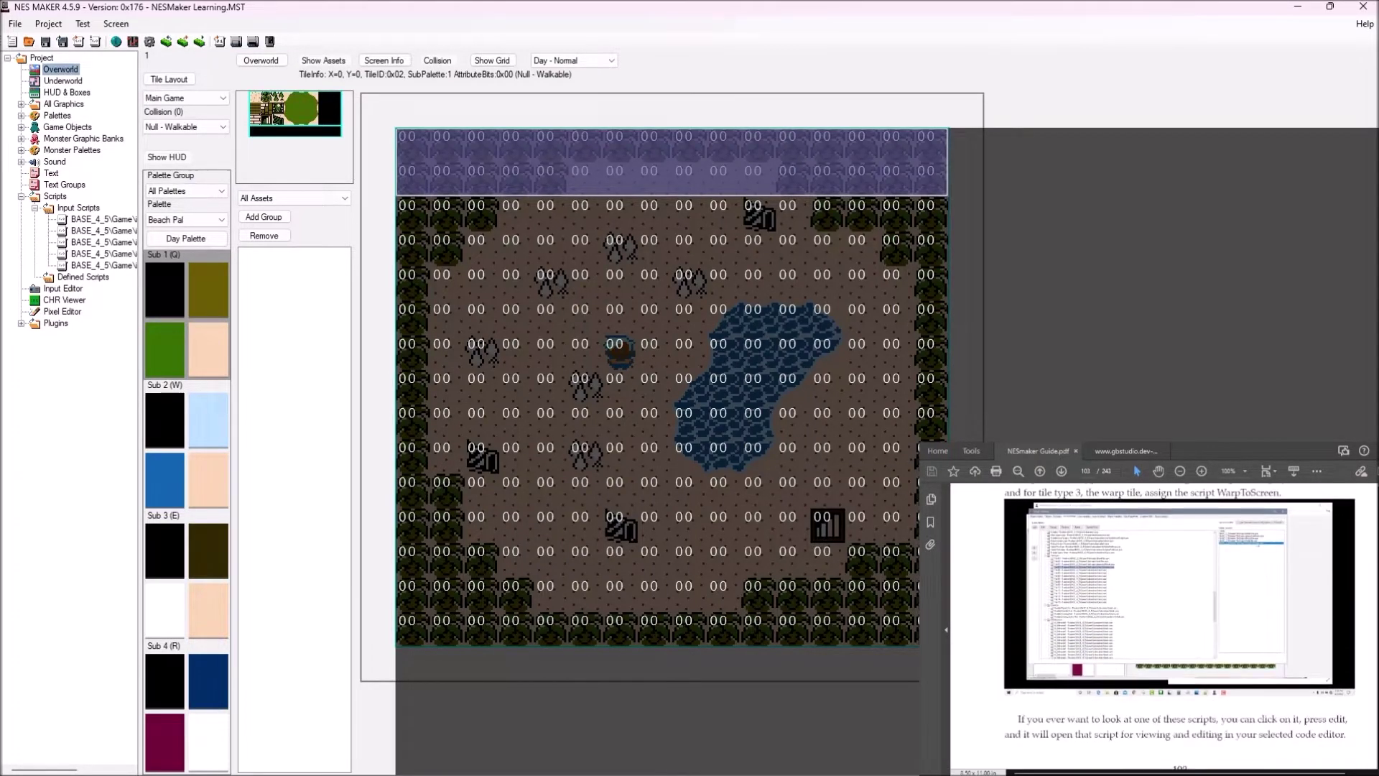
scroll(1164, 624, down, 10)
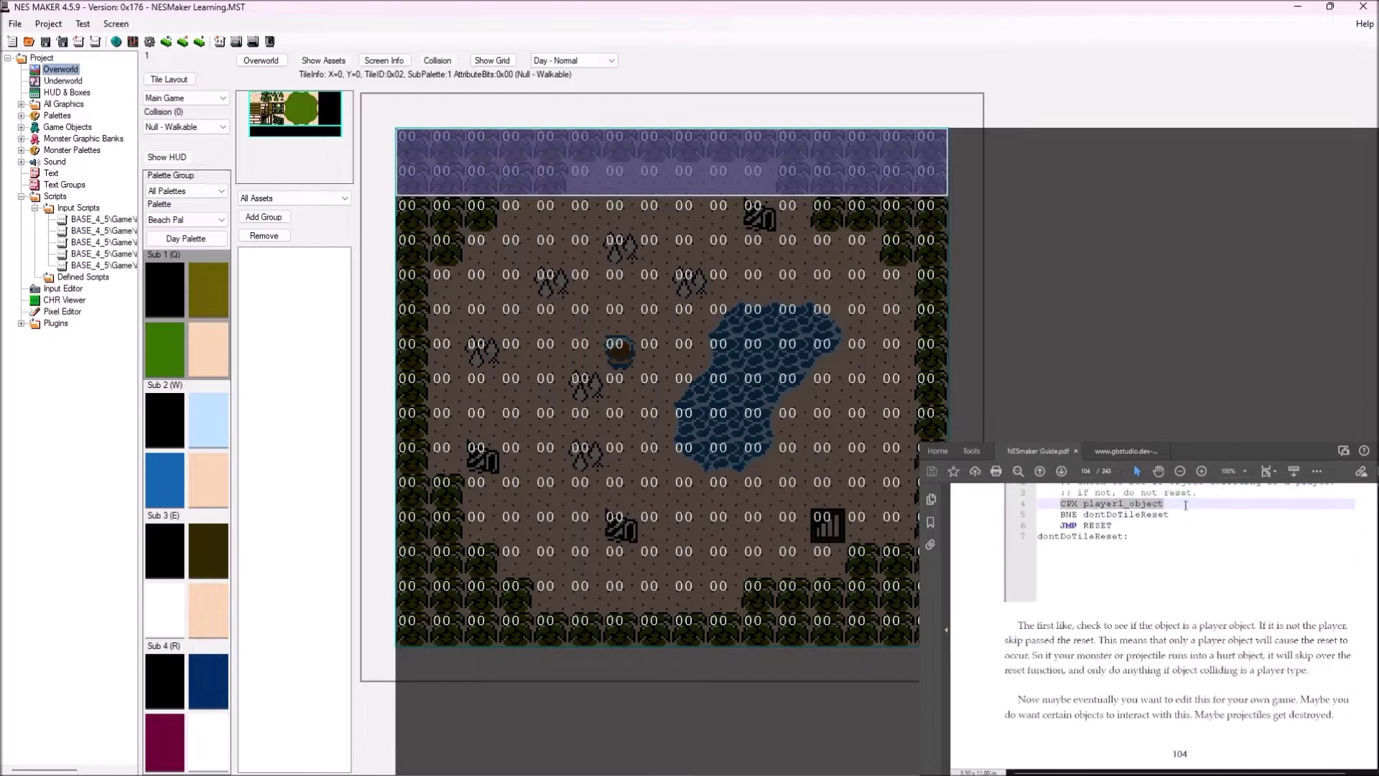
scroll(1163, 625, down, 3)
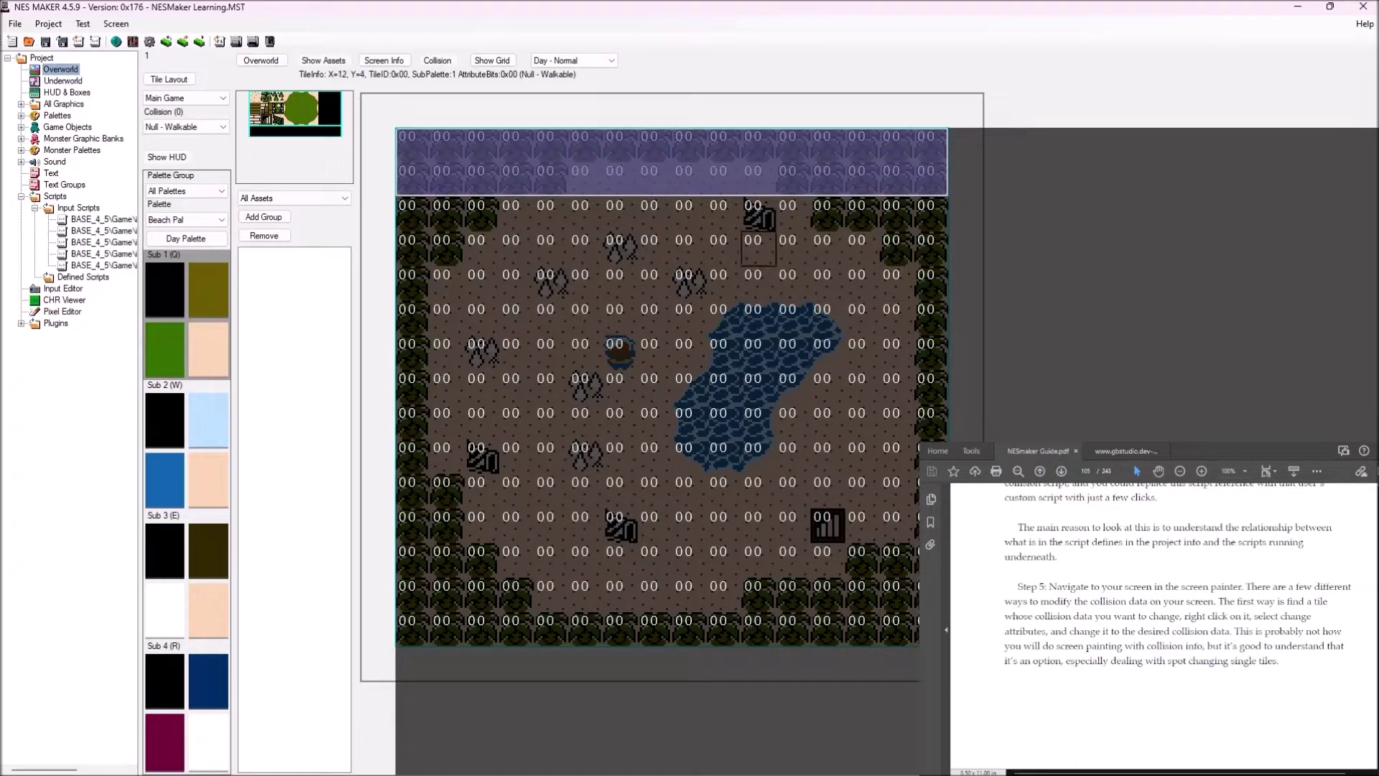
right_click(405, 207)
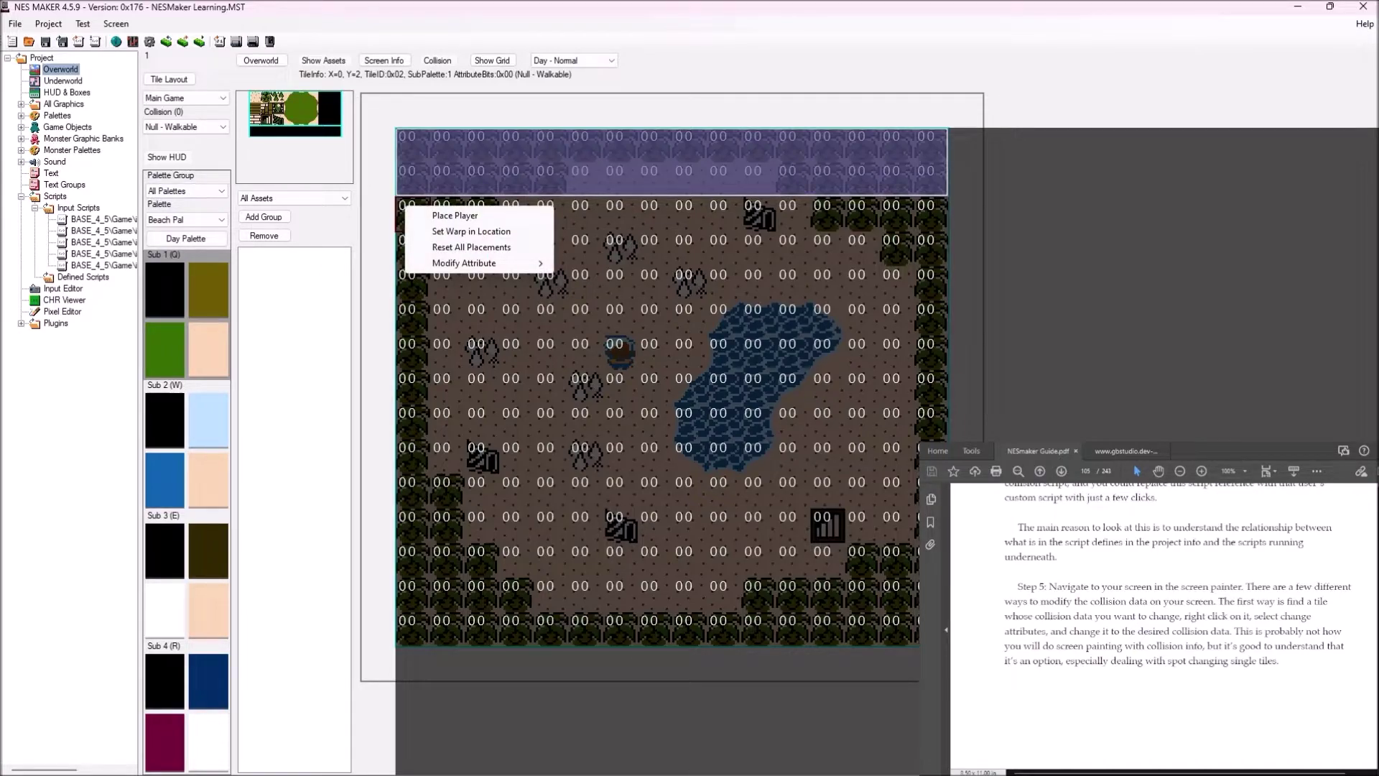
mouse_move(474, 263)
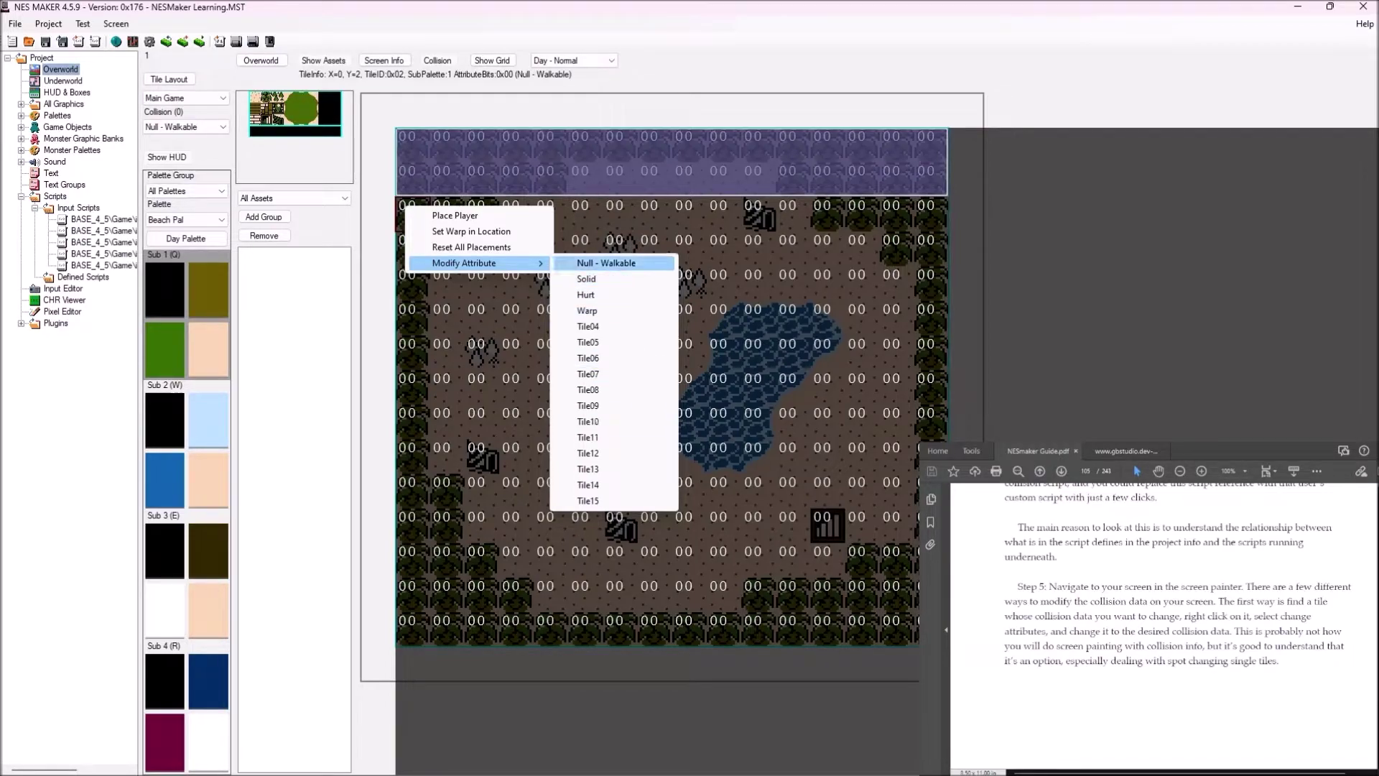
key(Escape)
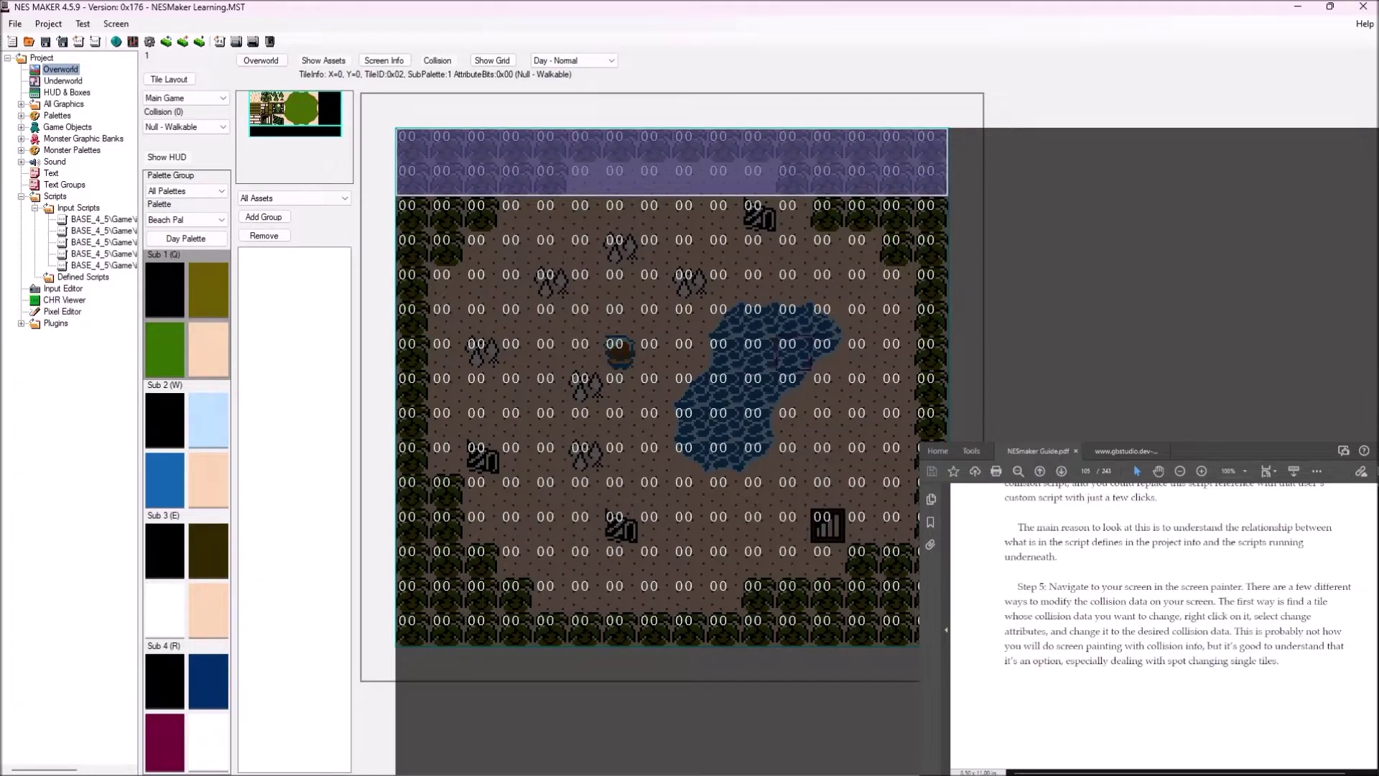
Set the collision attribute of the tree tile in the map's first column, fifth row, to Solid, and advance the guide to page 106.
right_click(416, 280)
key(Down)
key(Down)
key(Down)
key(Right)
key(Down)
key(Return)
scroll(1164, 575, down, 5)
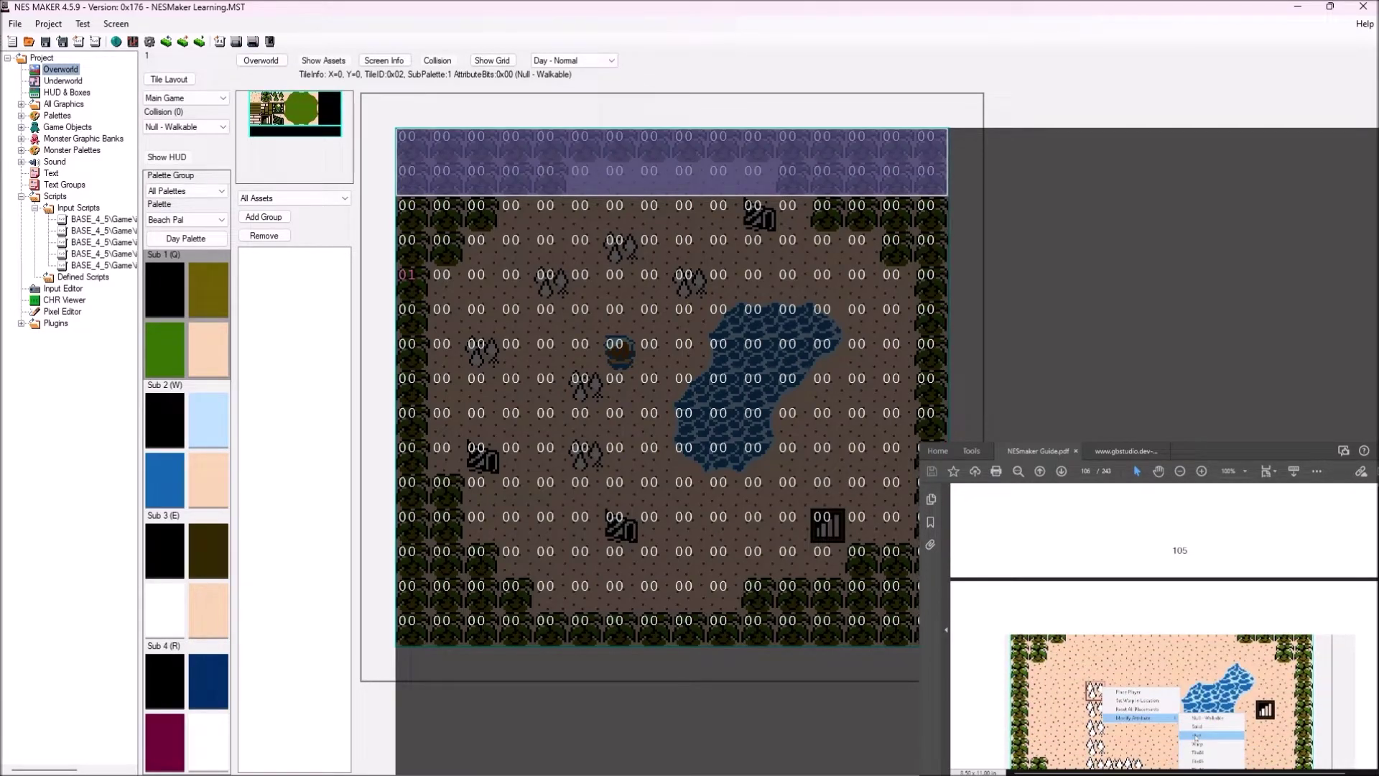
scroll(1163, 647, down, 2)
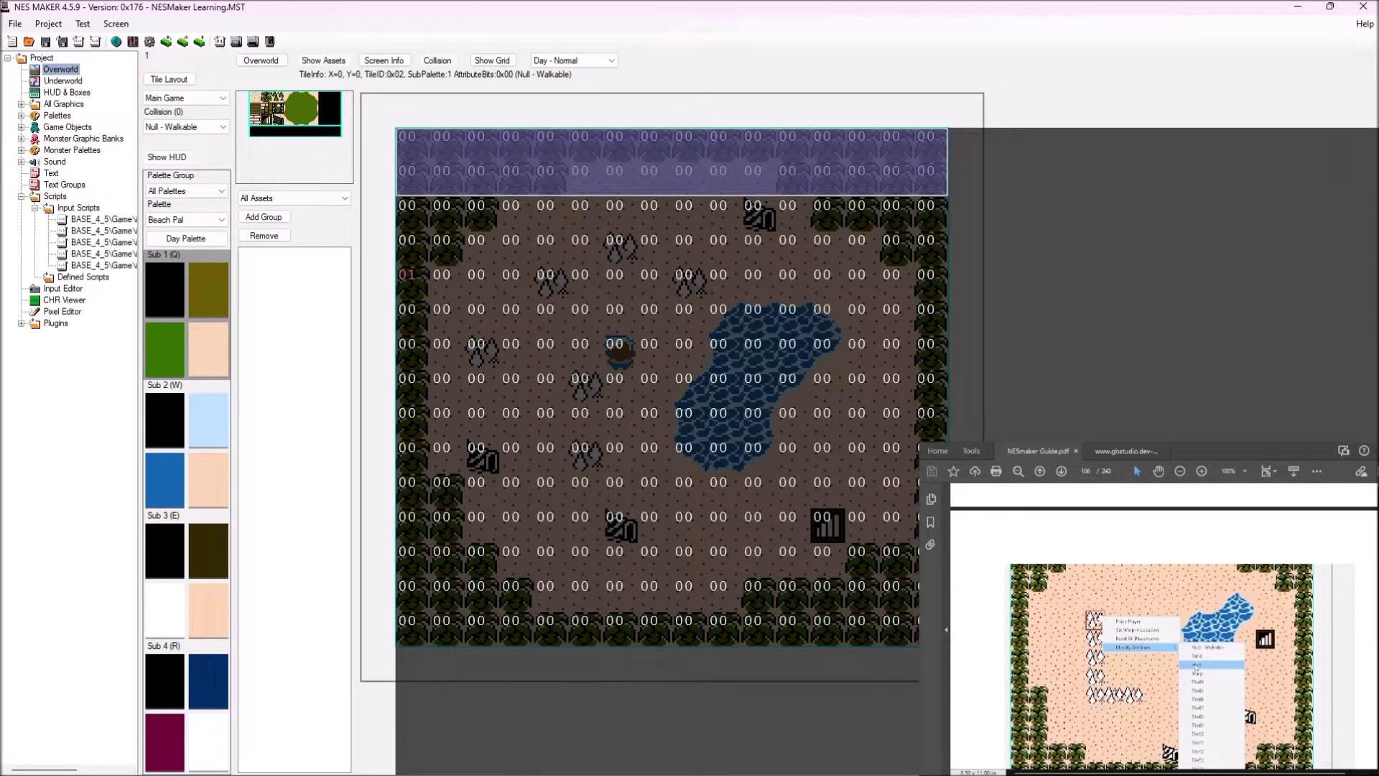
Read the guide's collision overlay note, hide the overlay and reapply Solid to the tree tile in the first column, fifth row.
scroll(1163, 640, up, 4)
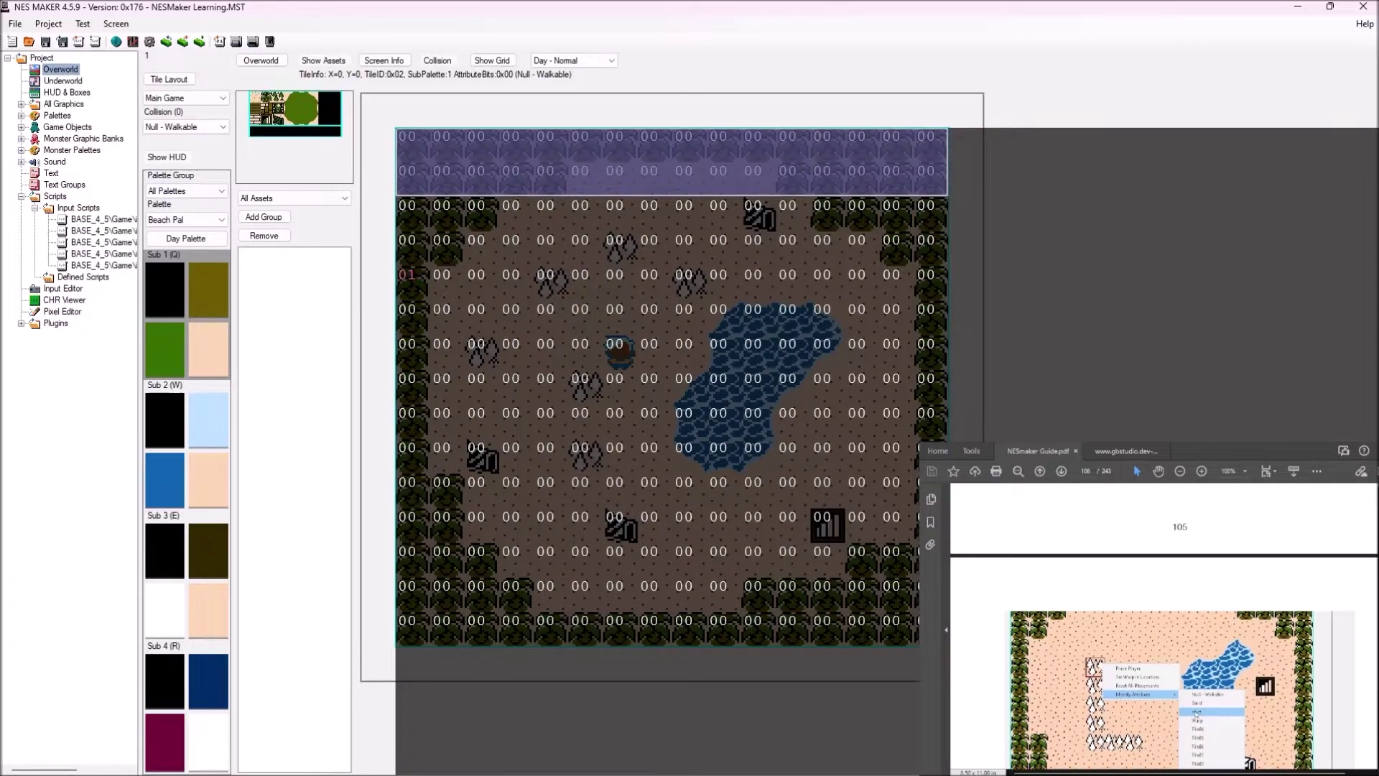
scroll(1164, 624, down, 8)
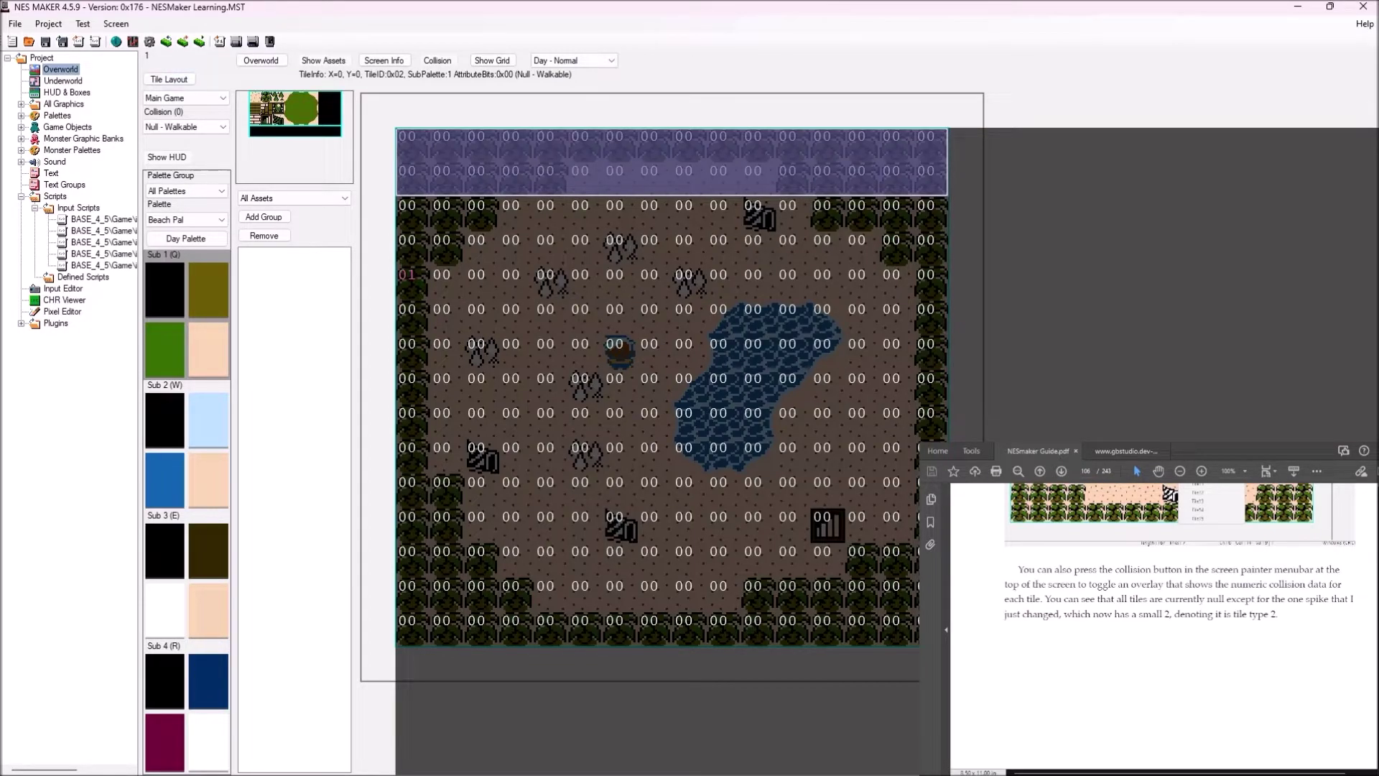
click(437, 60)
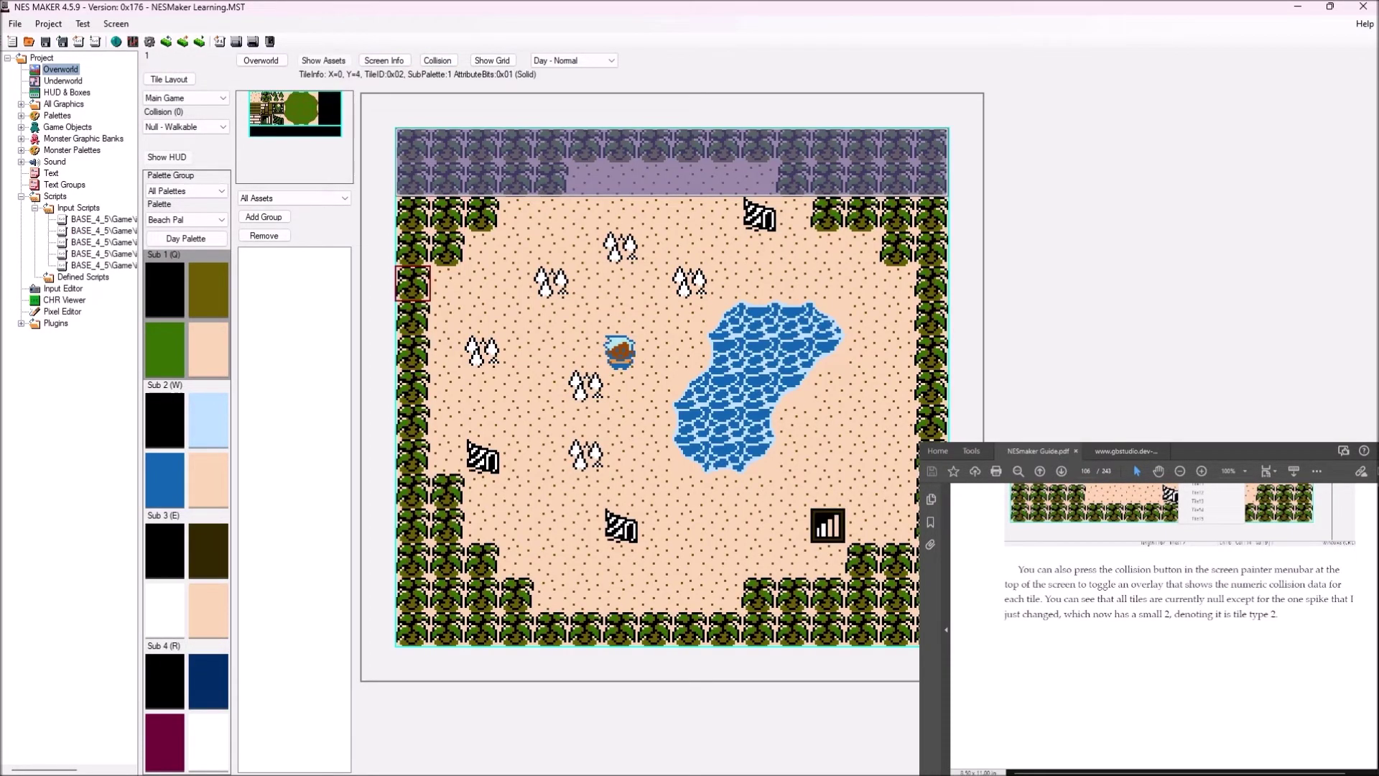
right_click(408, 294)
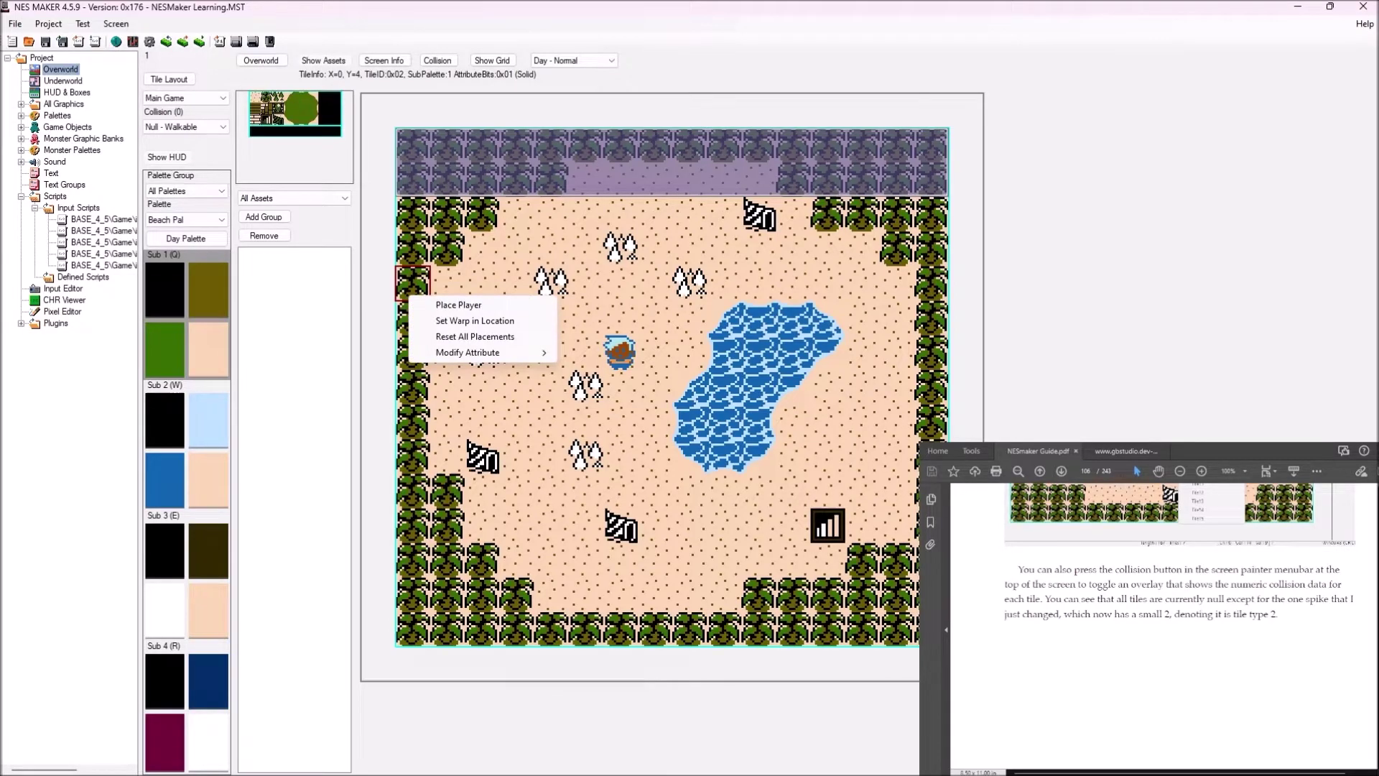
mouse_move(489, 352)
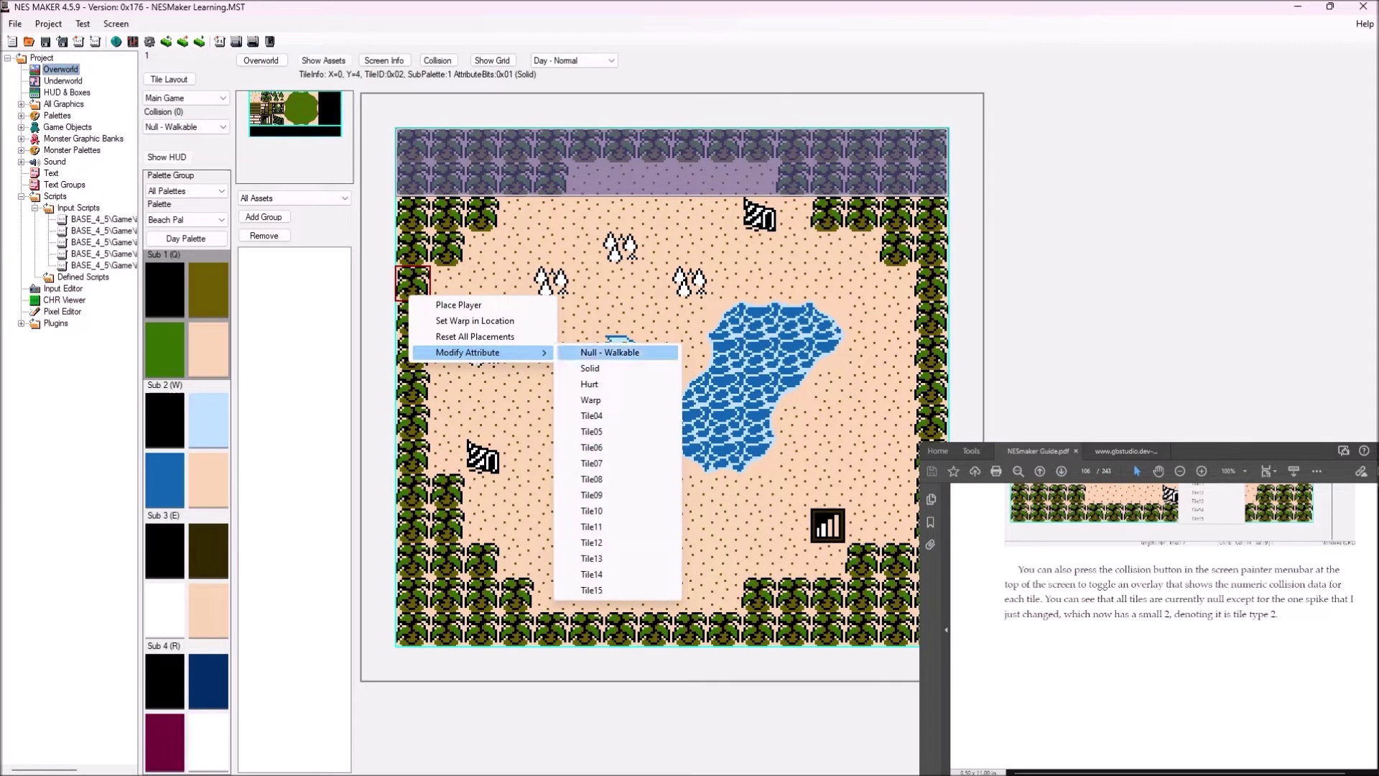
click(589, 367)
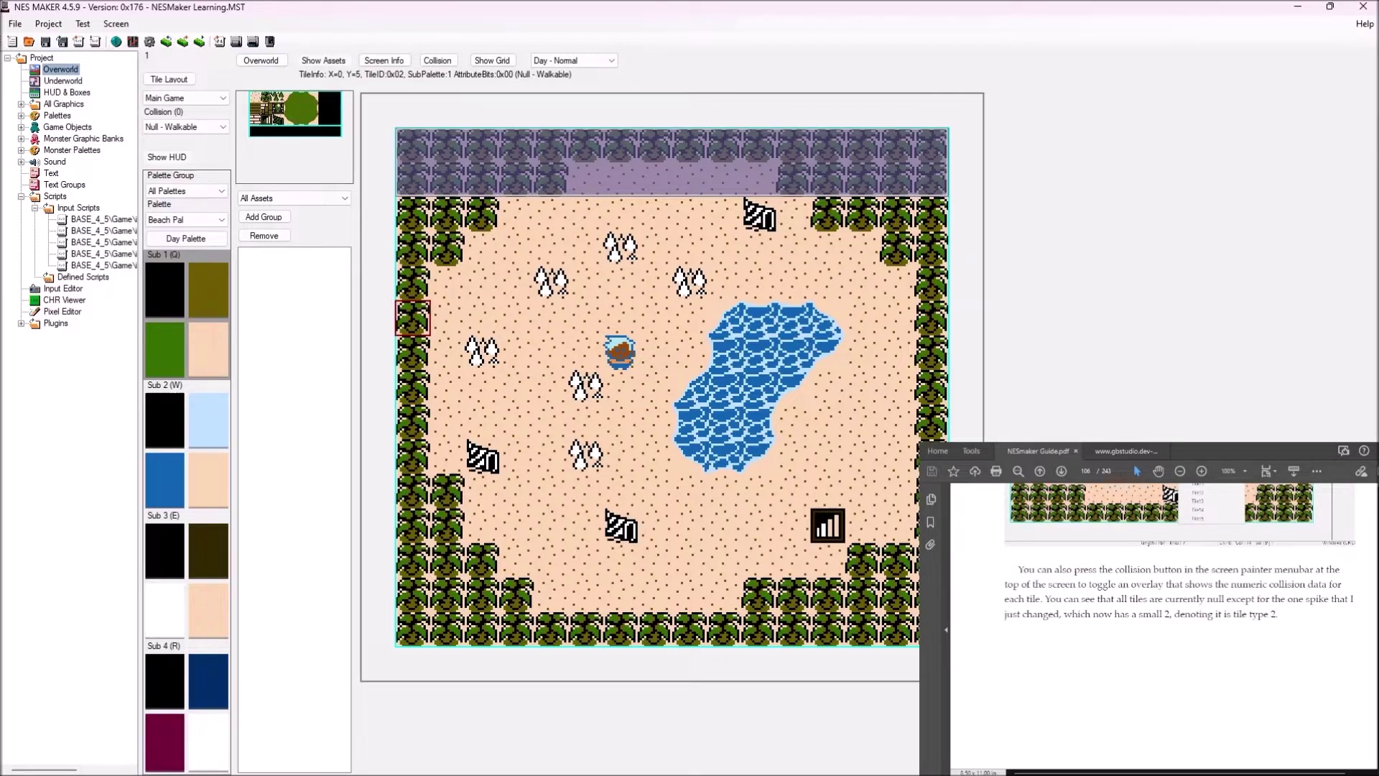
Set the collision attribute of the tree tile in the first column, sixth row, to Solid and check it in the collision overlay.
right_click(417, 319)
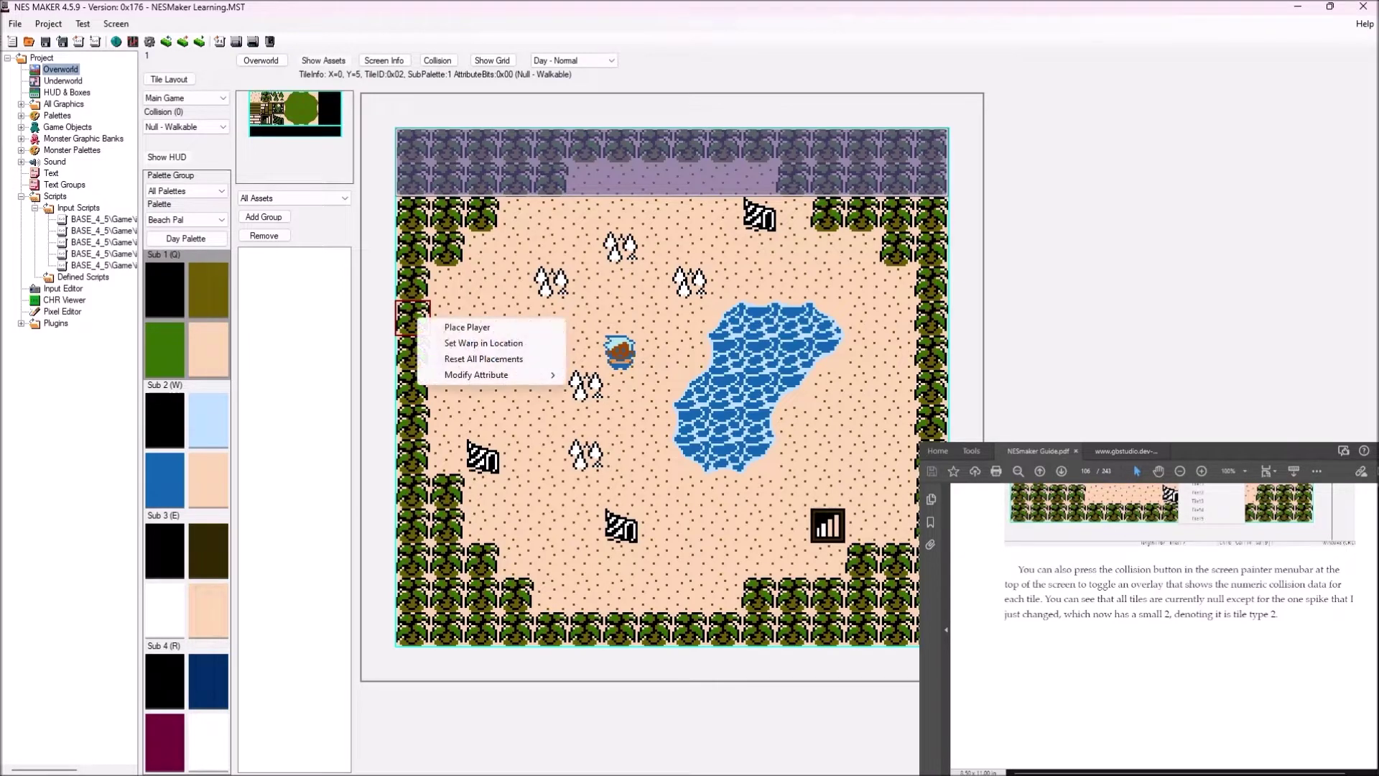
mouse_move(476, 374)
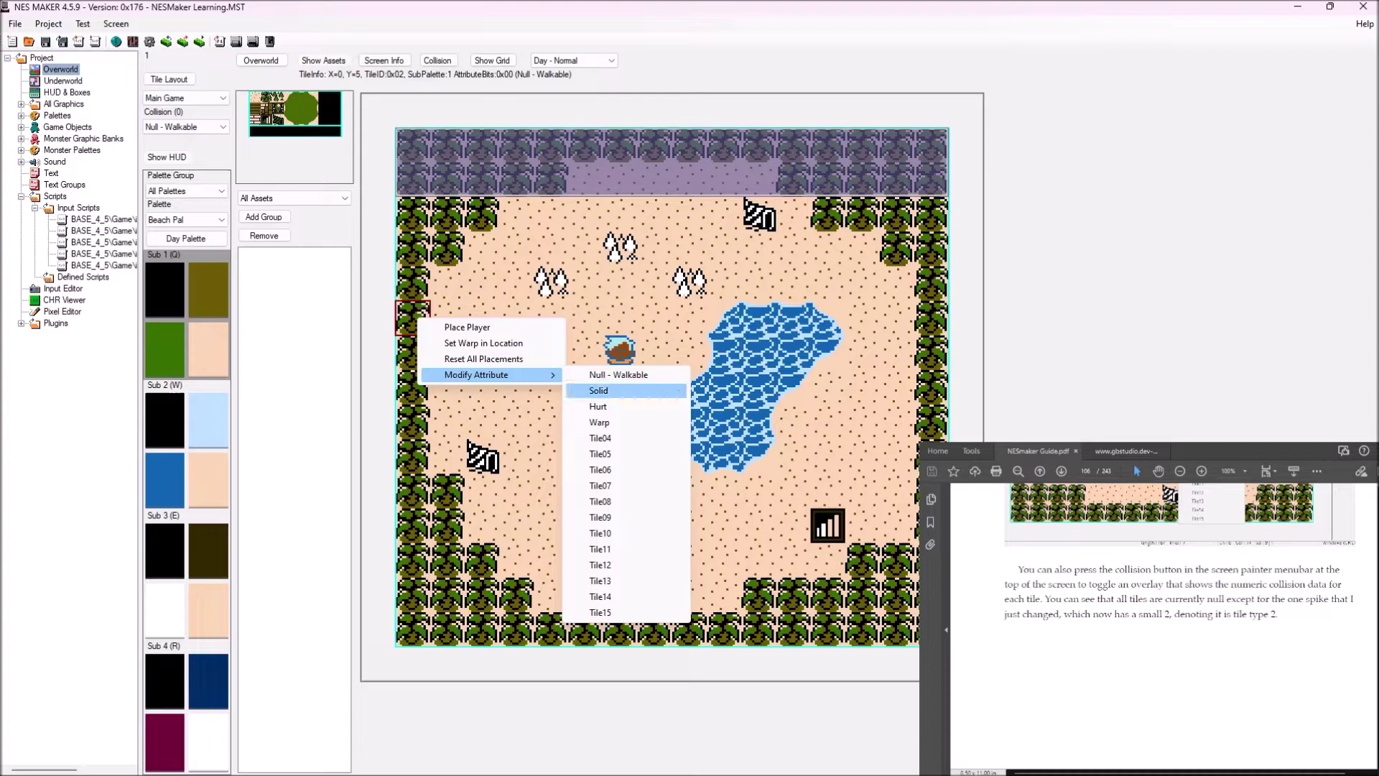
click(590, 391)
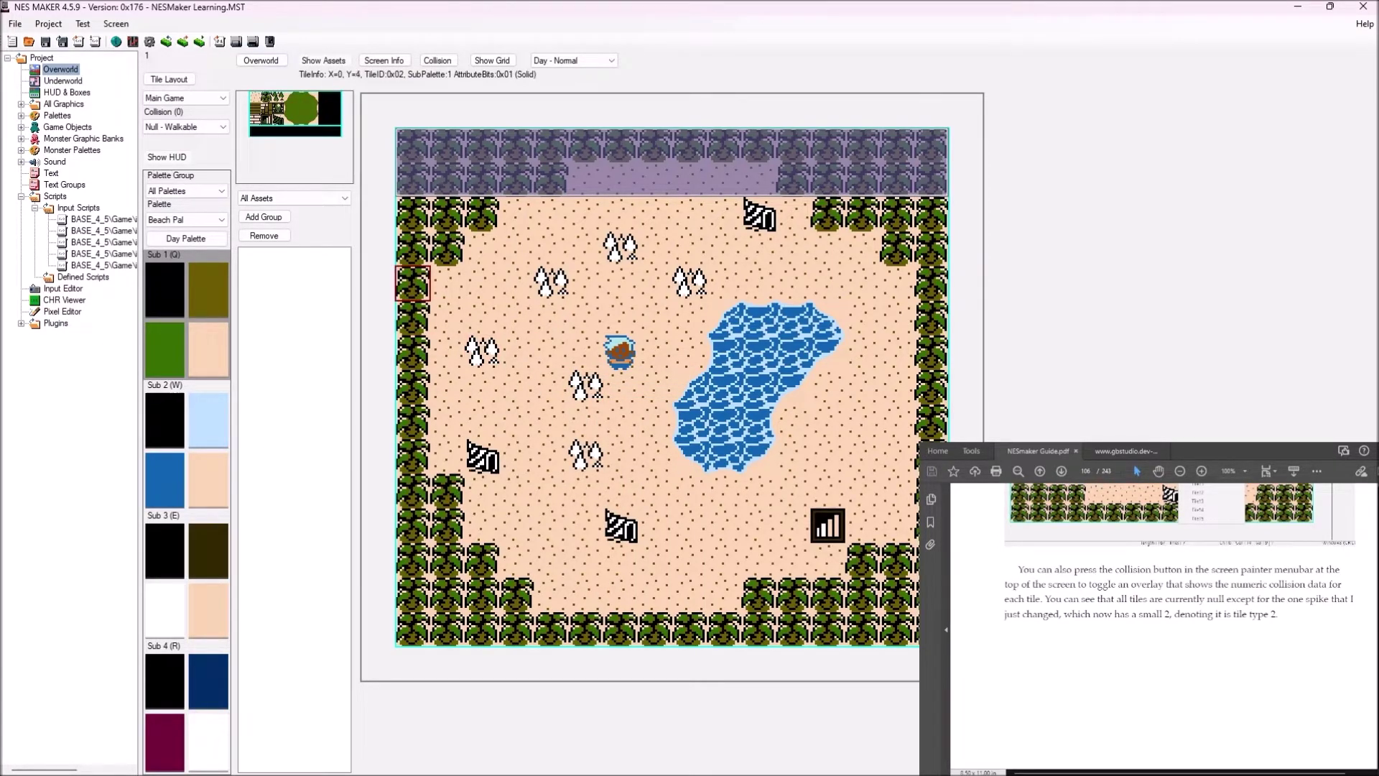
click(438, 60)
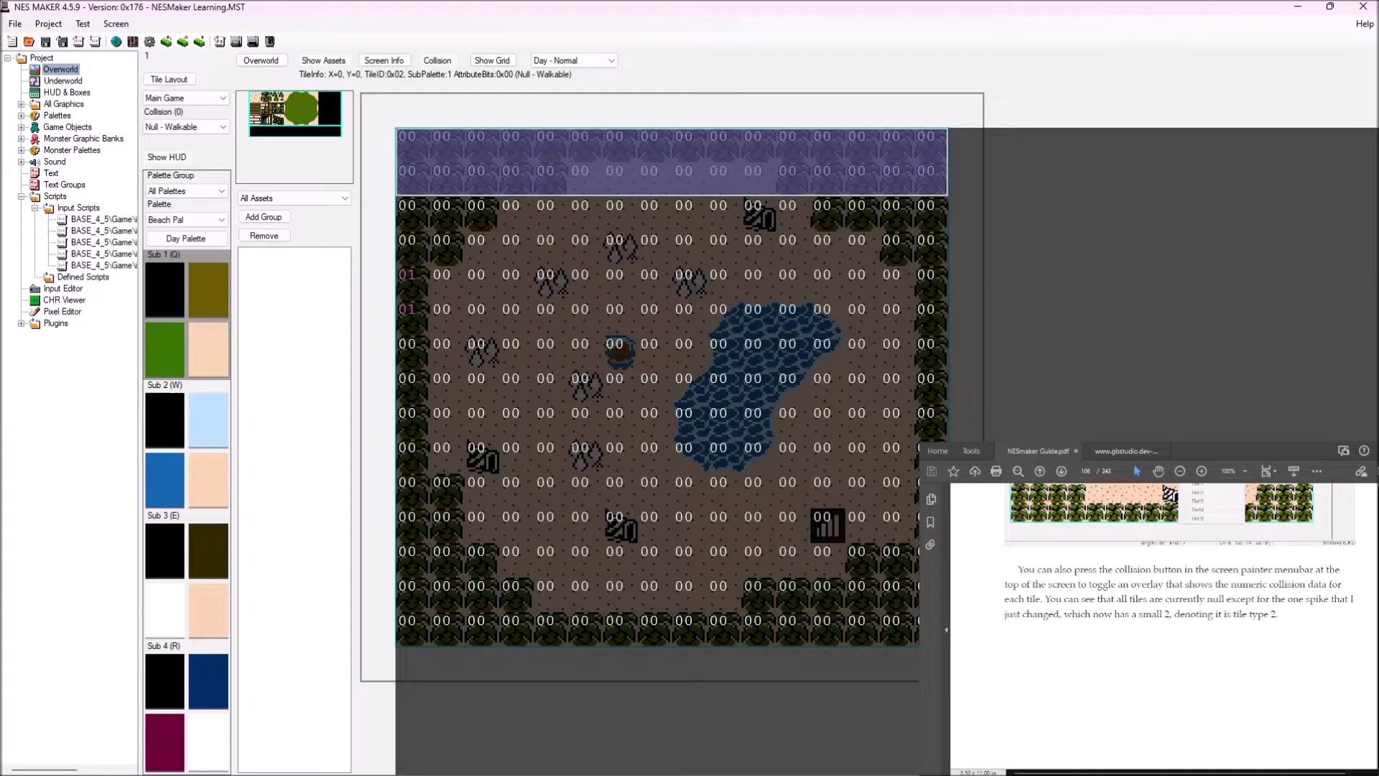
click(437, 60)
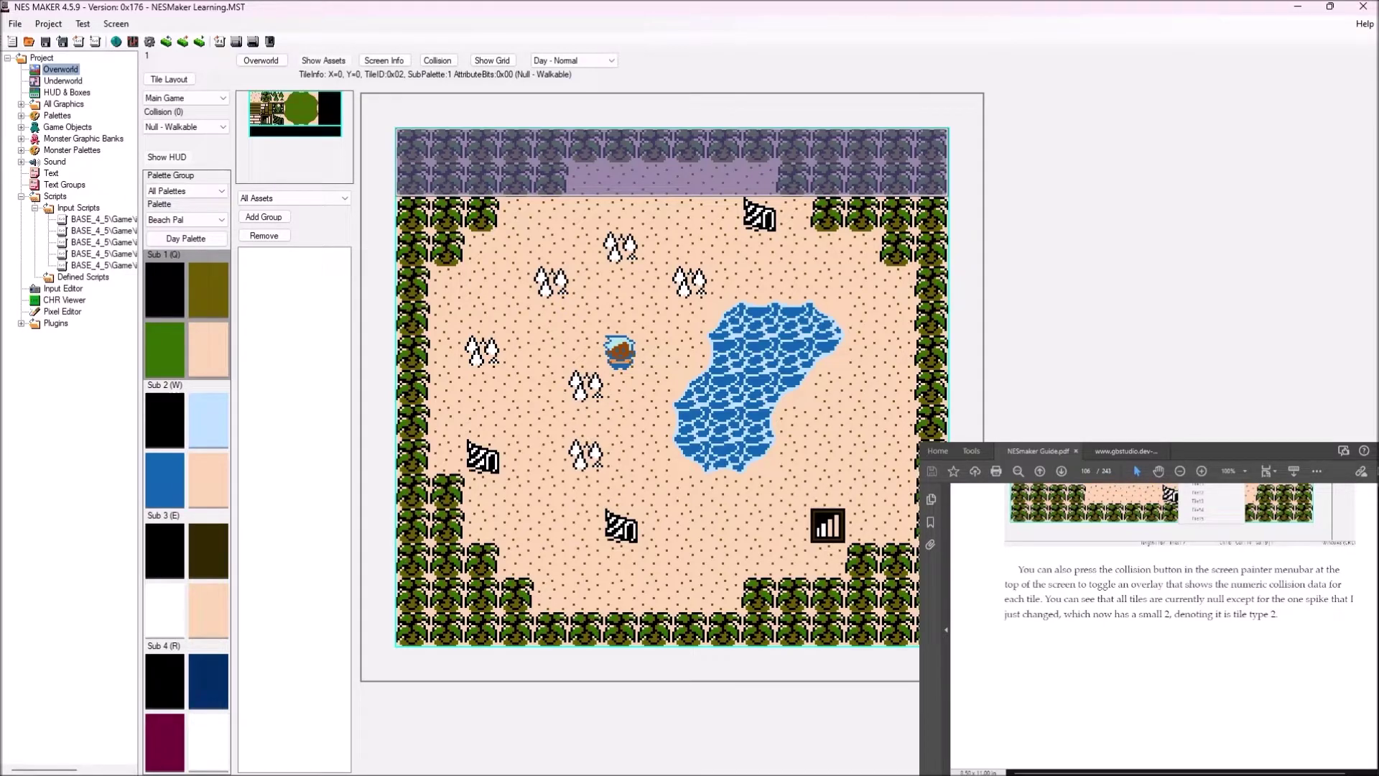
Read the guide's page 107 on painting collision types and recheck the screen's collision data against it.
scroll(1178, 574, up, 3)
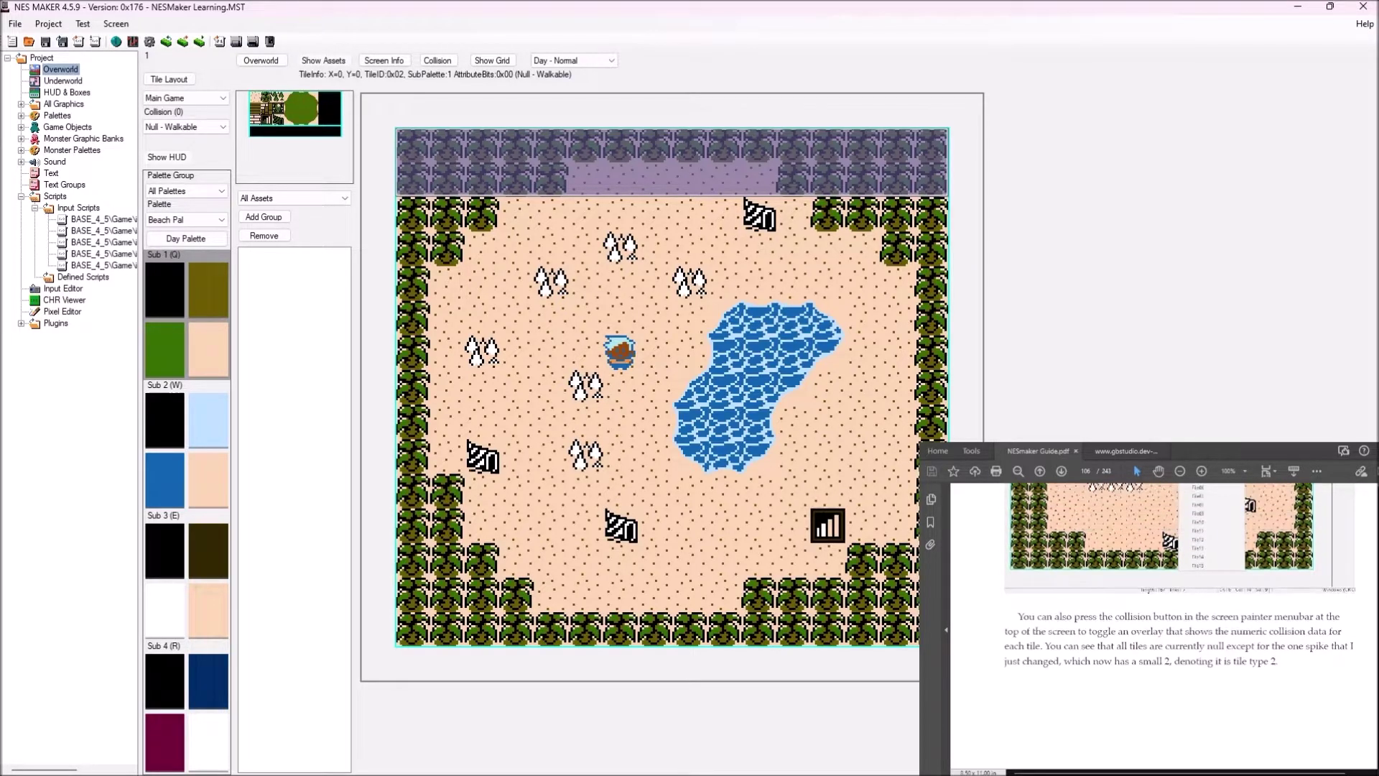
scroll(1178, 610, down, 2)
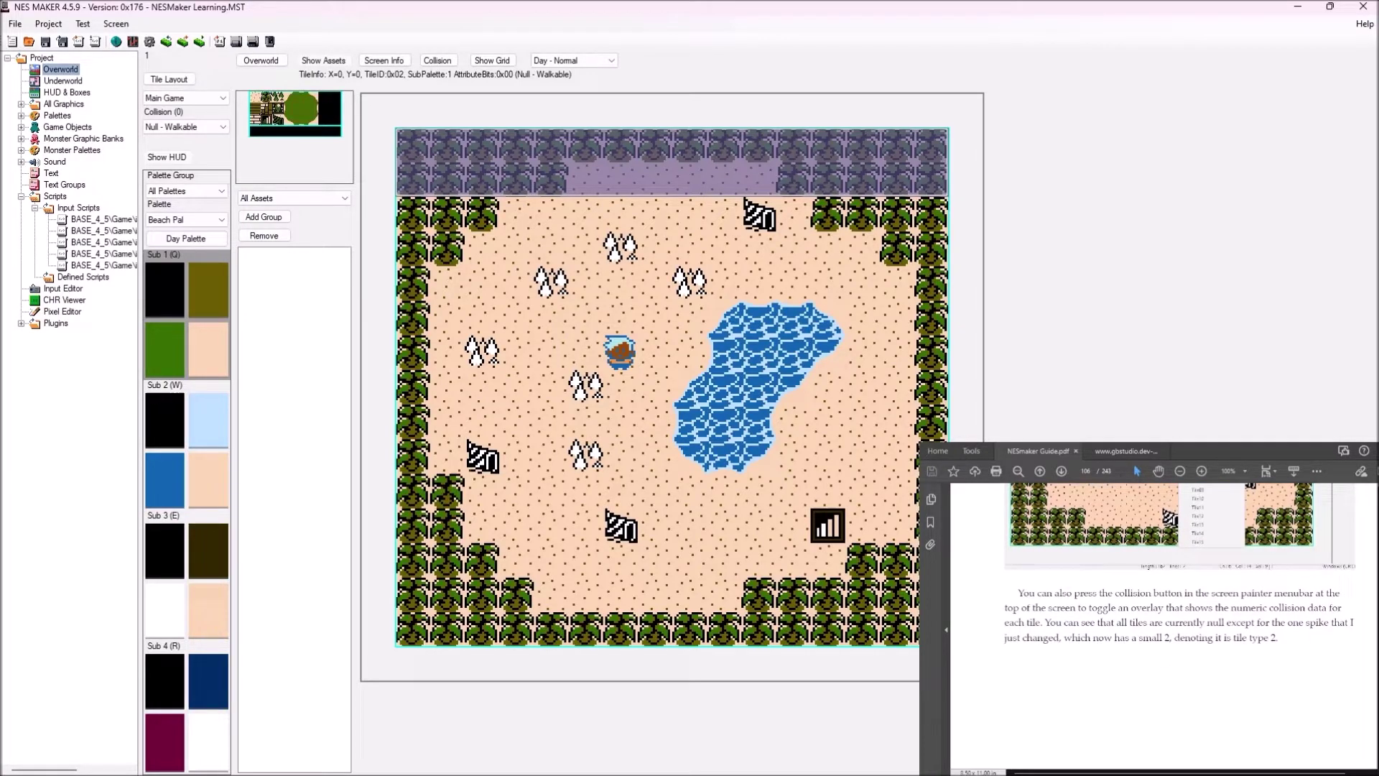
scroll(1163, 625, down, 10)
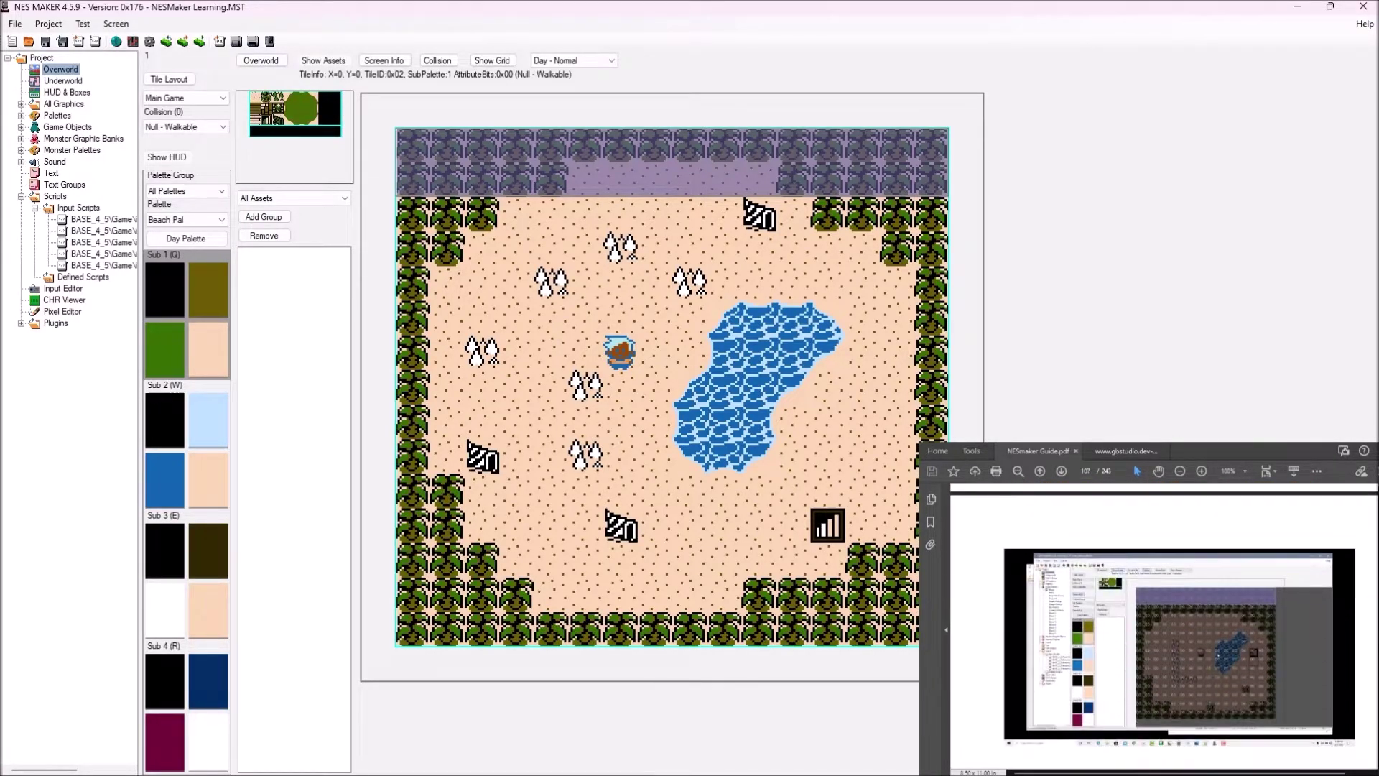
scroll(1178, 610, down, 2)
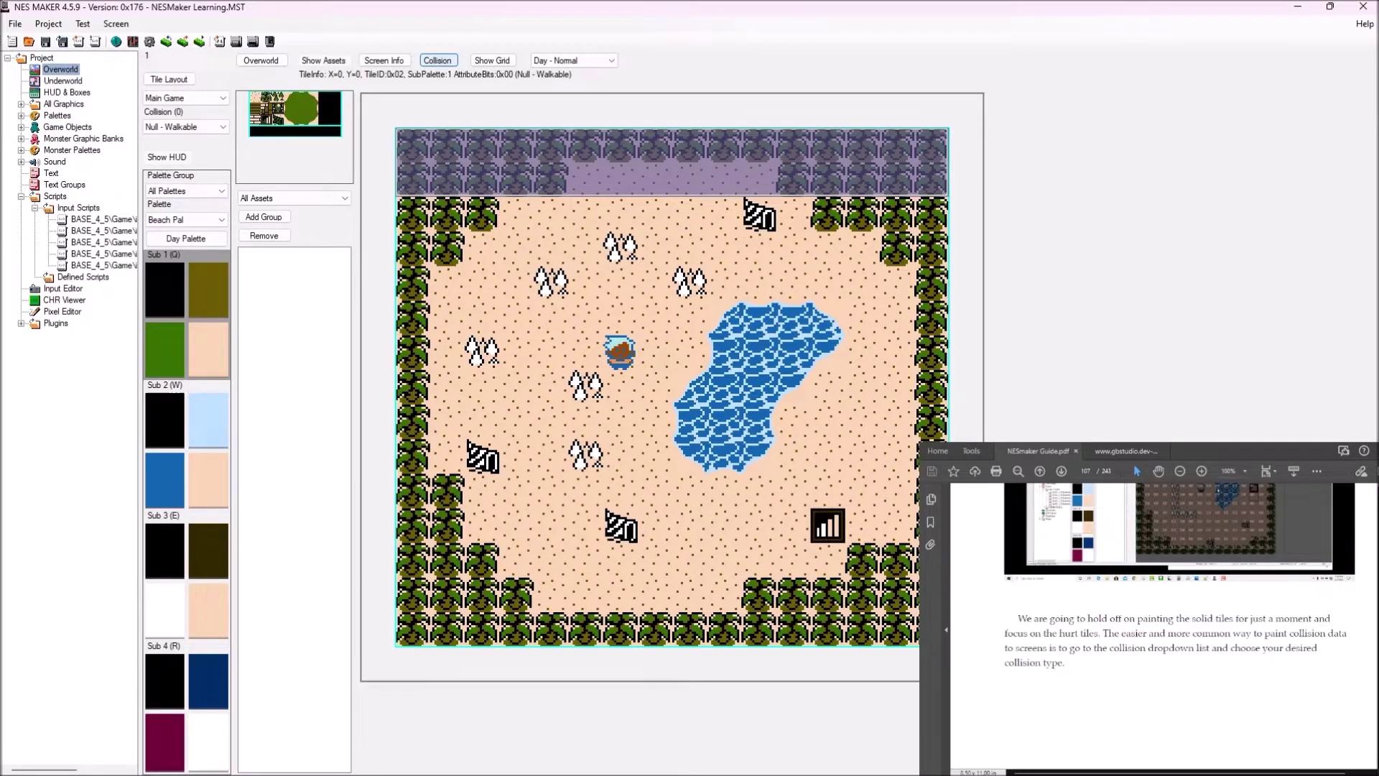
click(438, 60)
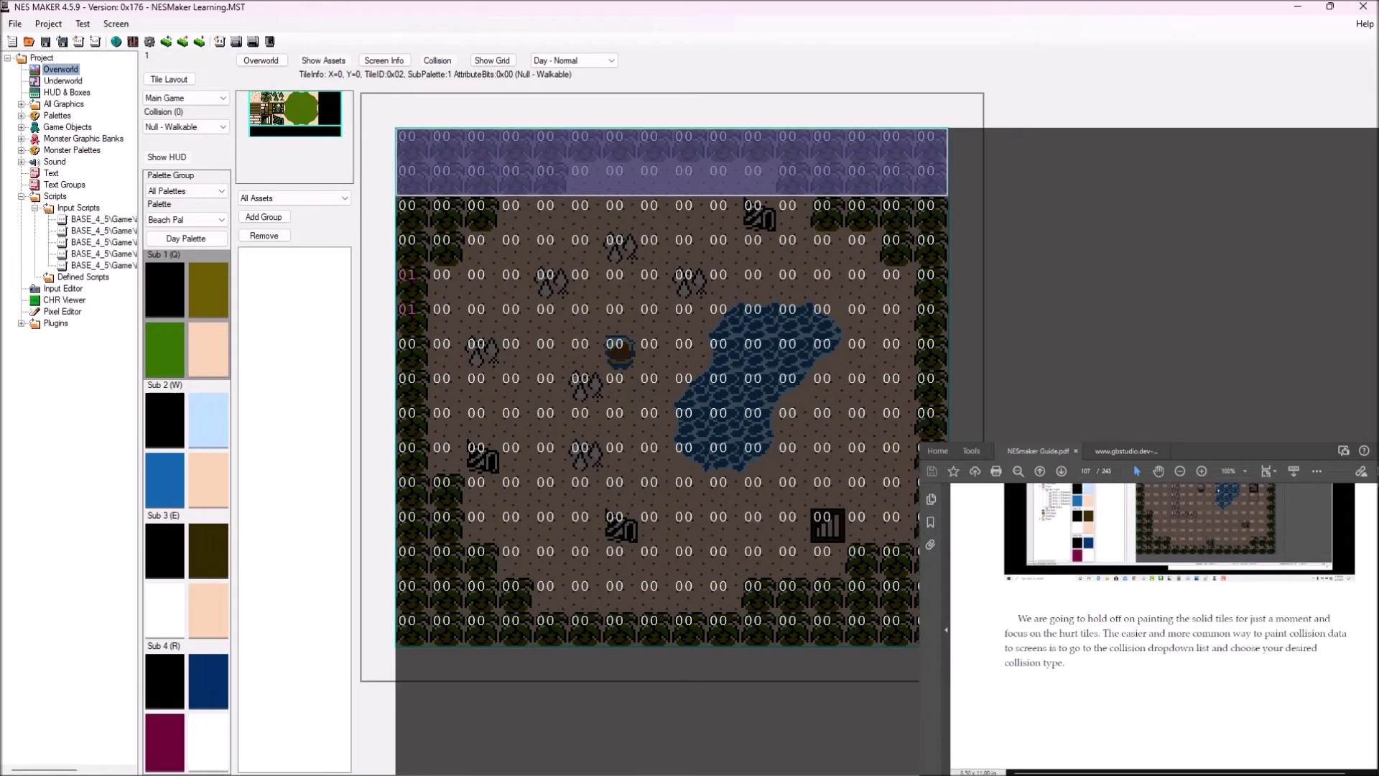
click(437, 60)
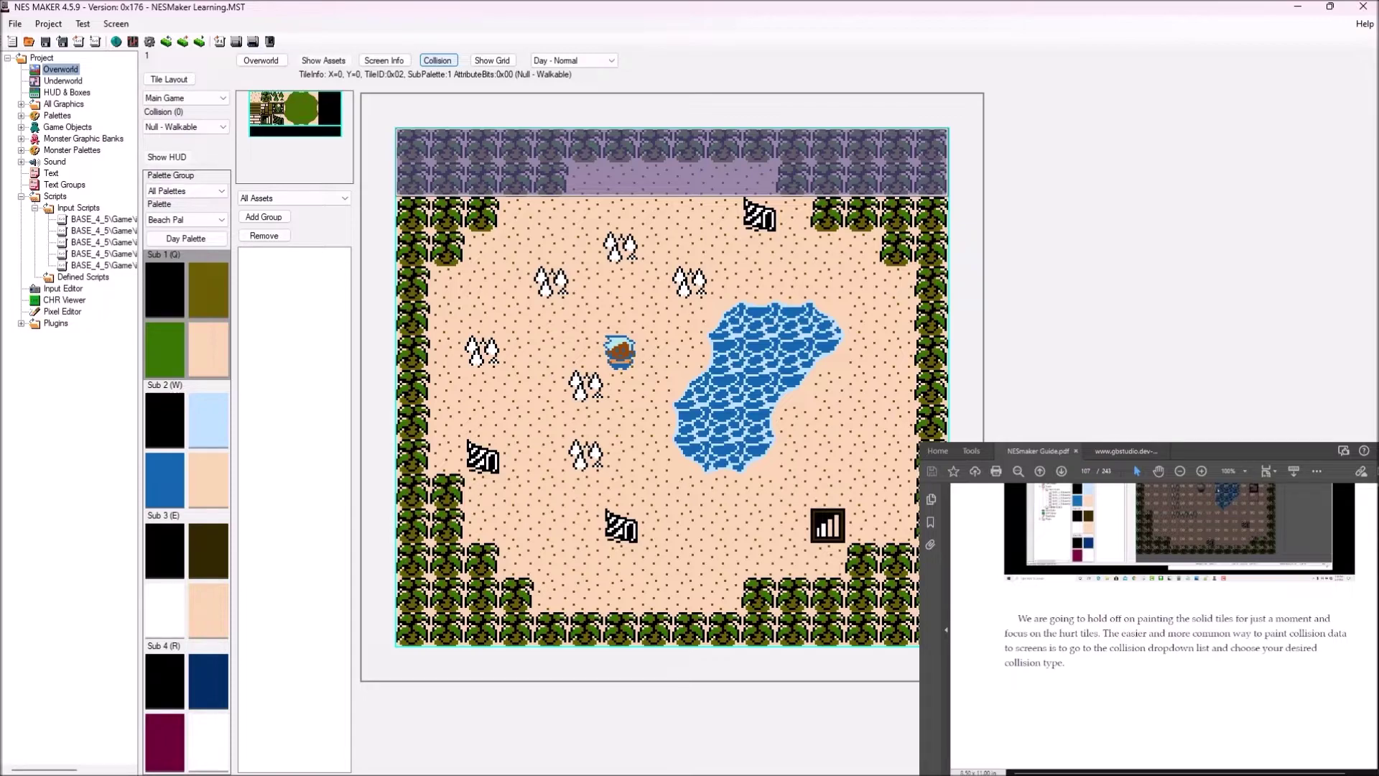
Choose Hurt as the collision type and, following the guide's page 108, paint it onto all the white spike tiles.
click(186, 126)
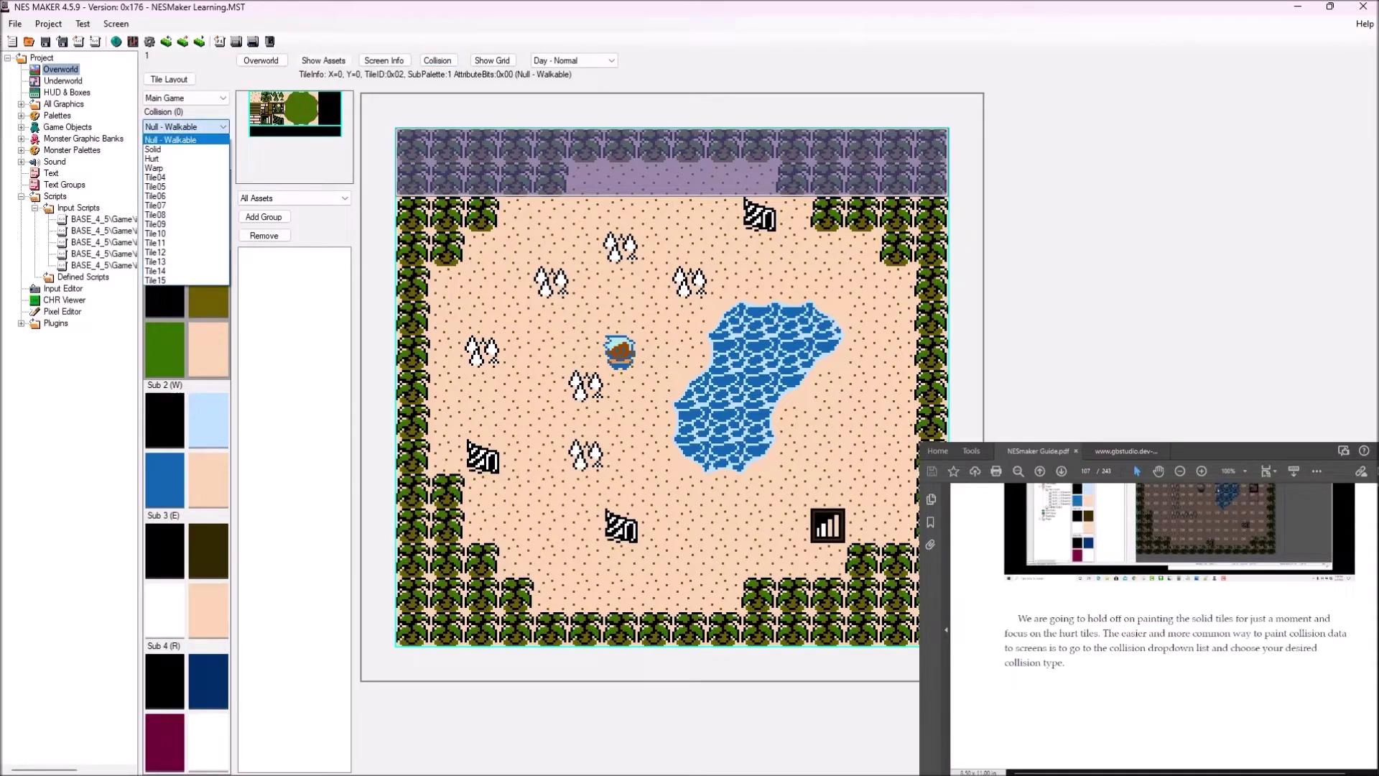
click(165, 158)
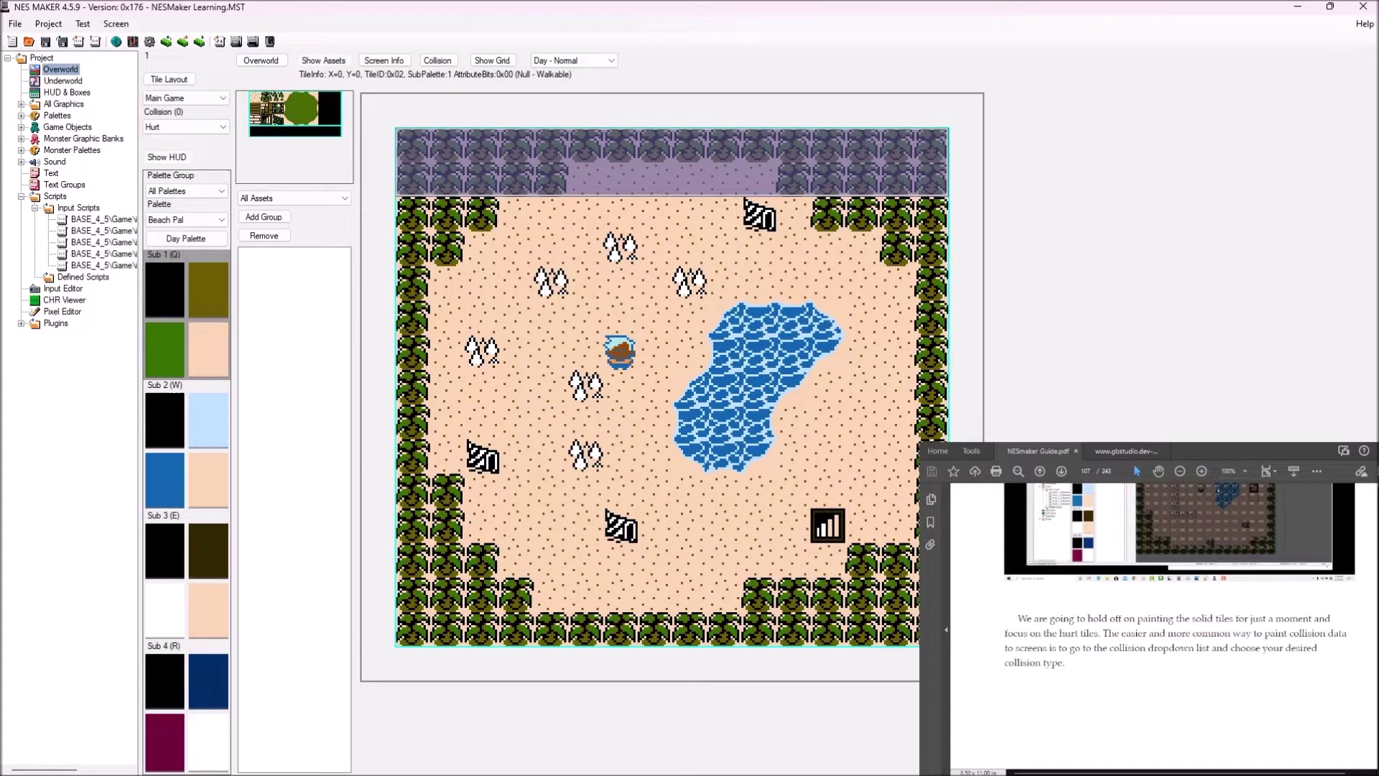
scroll(1163, 625, down, 5)
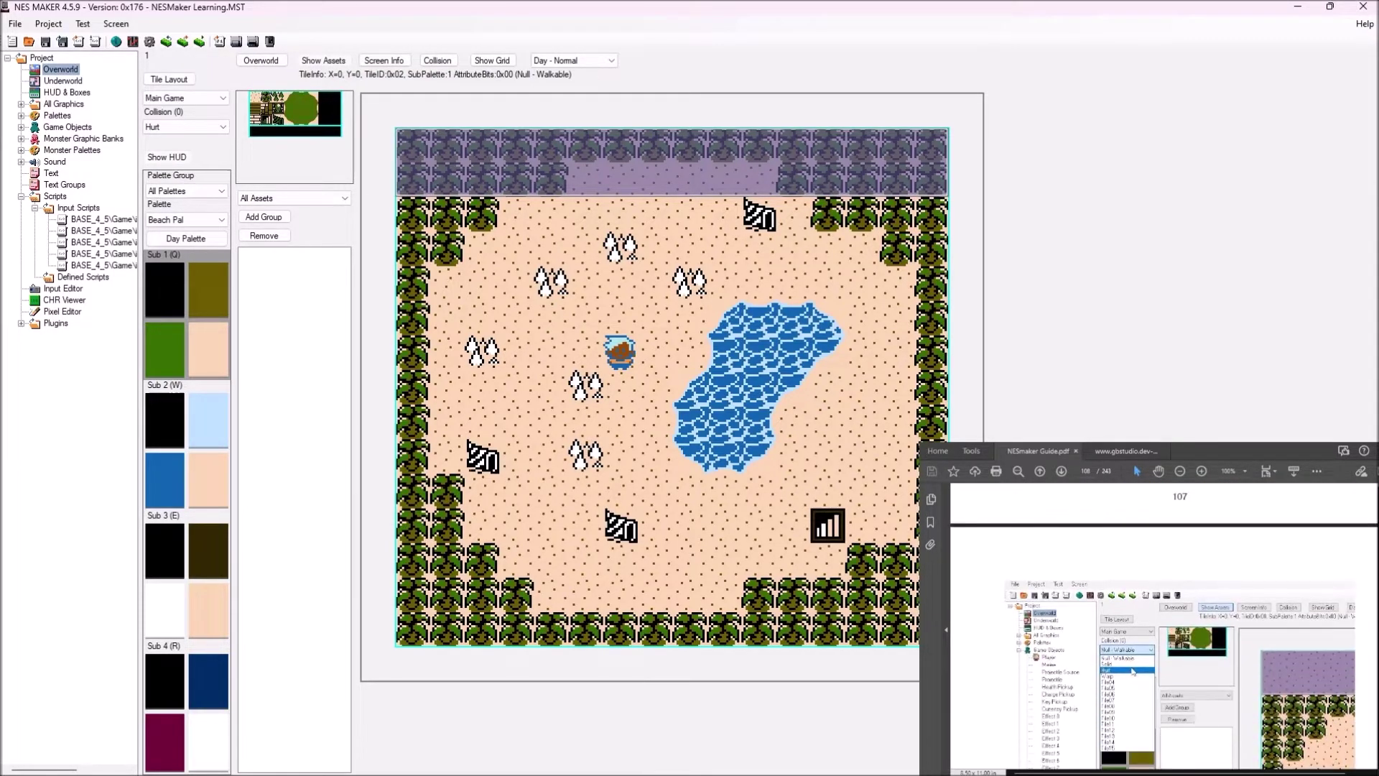
scroll(1163, 625, down, 3)
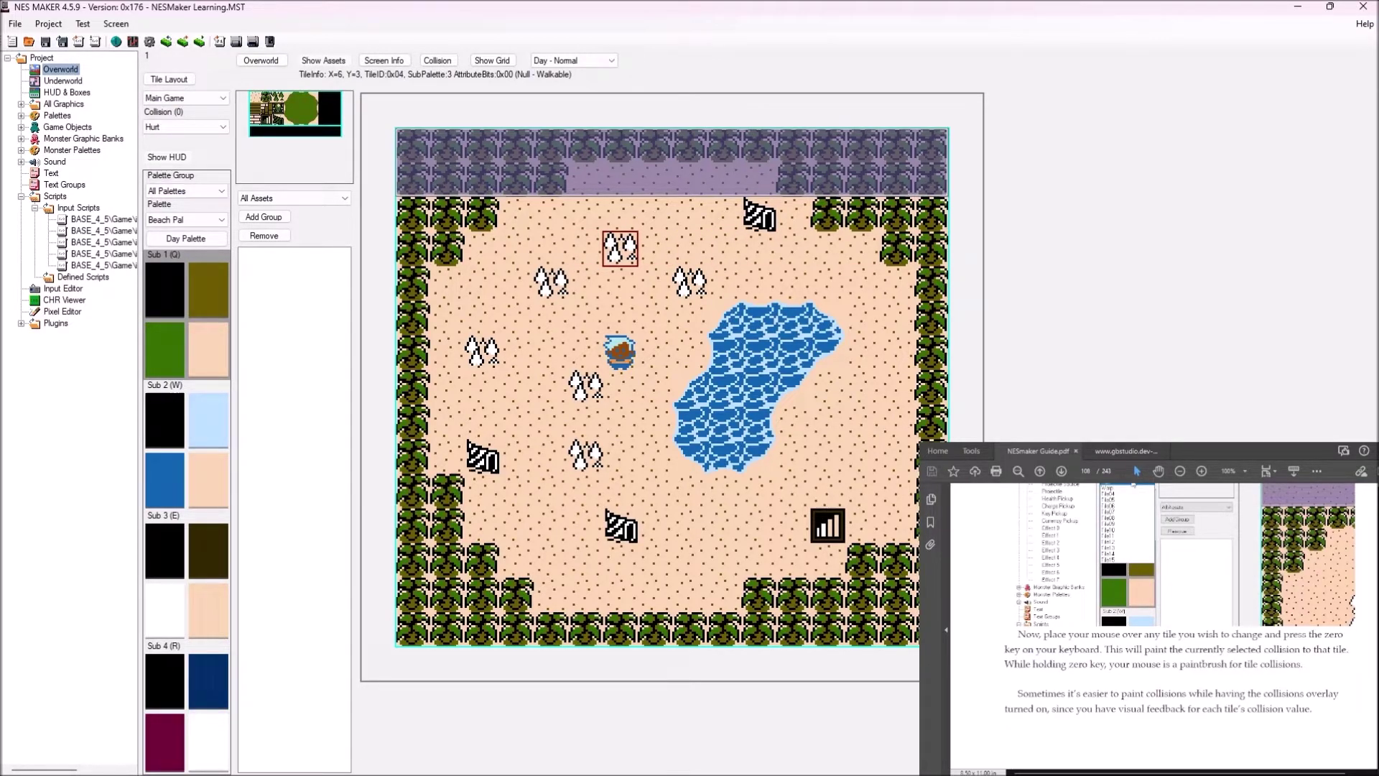
key(0)
key(0)
key(0)
Advance the guide to the game test instructions on page 109, and export and launch the game for testing.
scroll(1117, 574, down, 10)
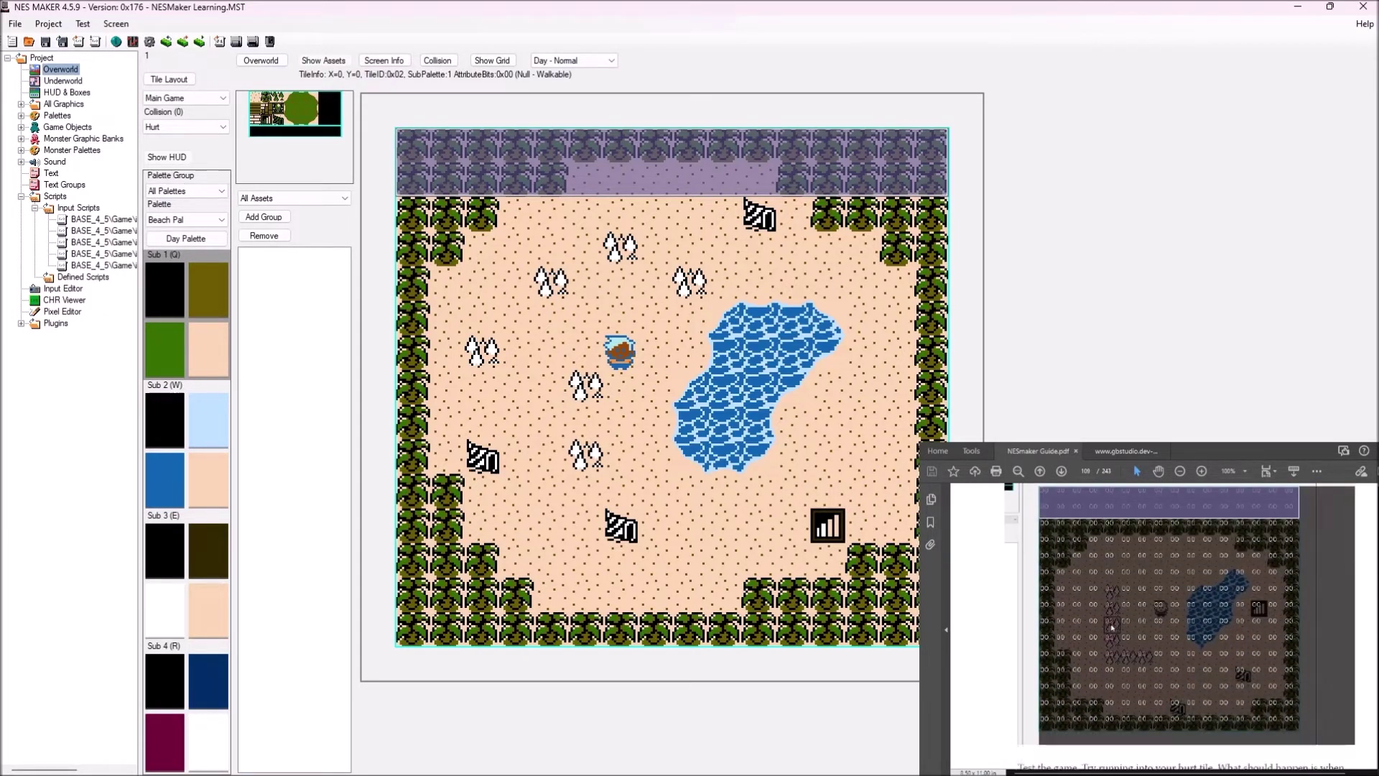
scroll(1171, 618, down, 3)
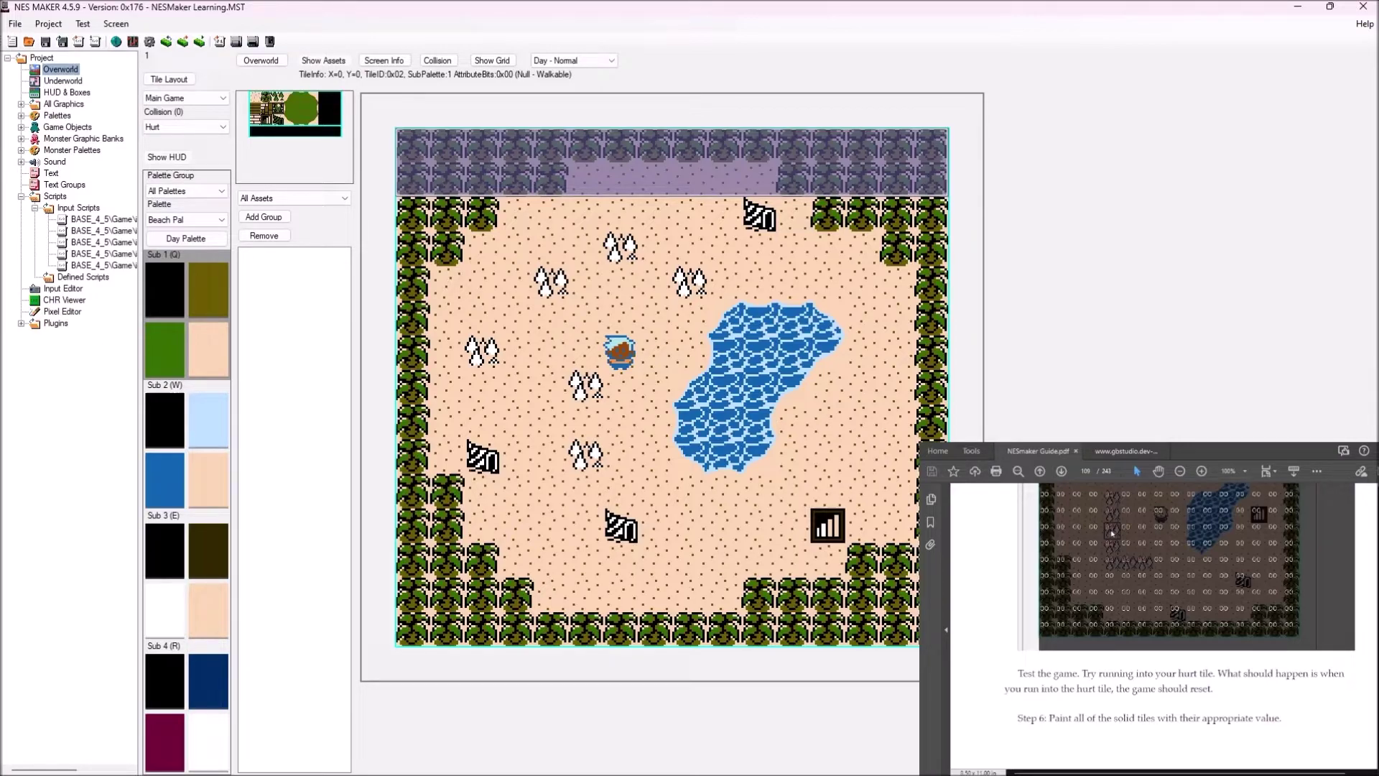
click(83, 24)
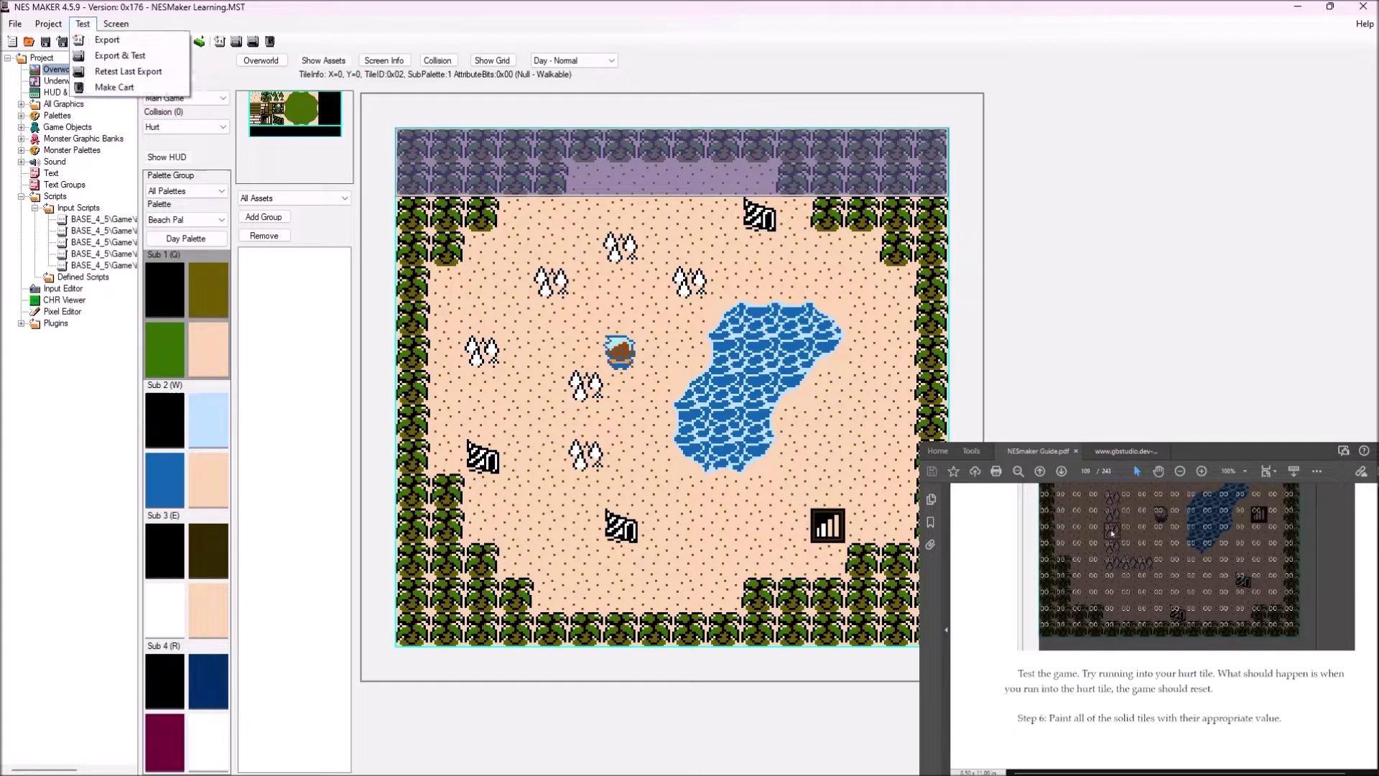
click(120, 56)
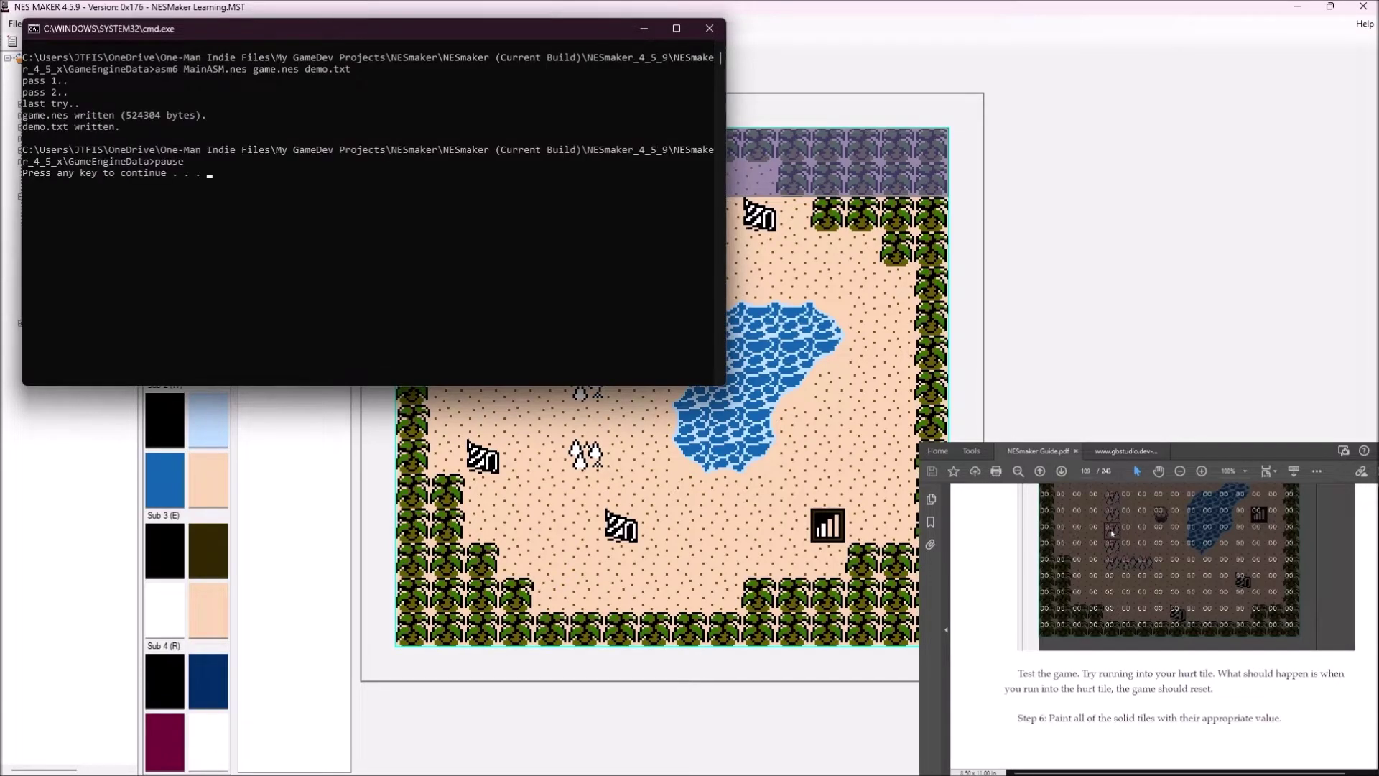
key(Return)
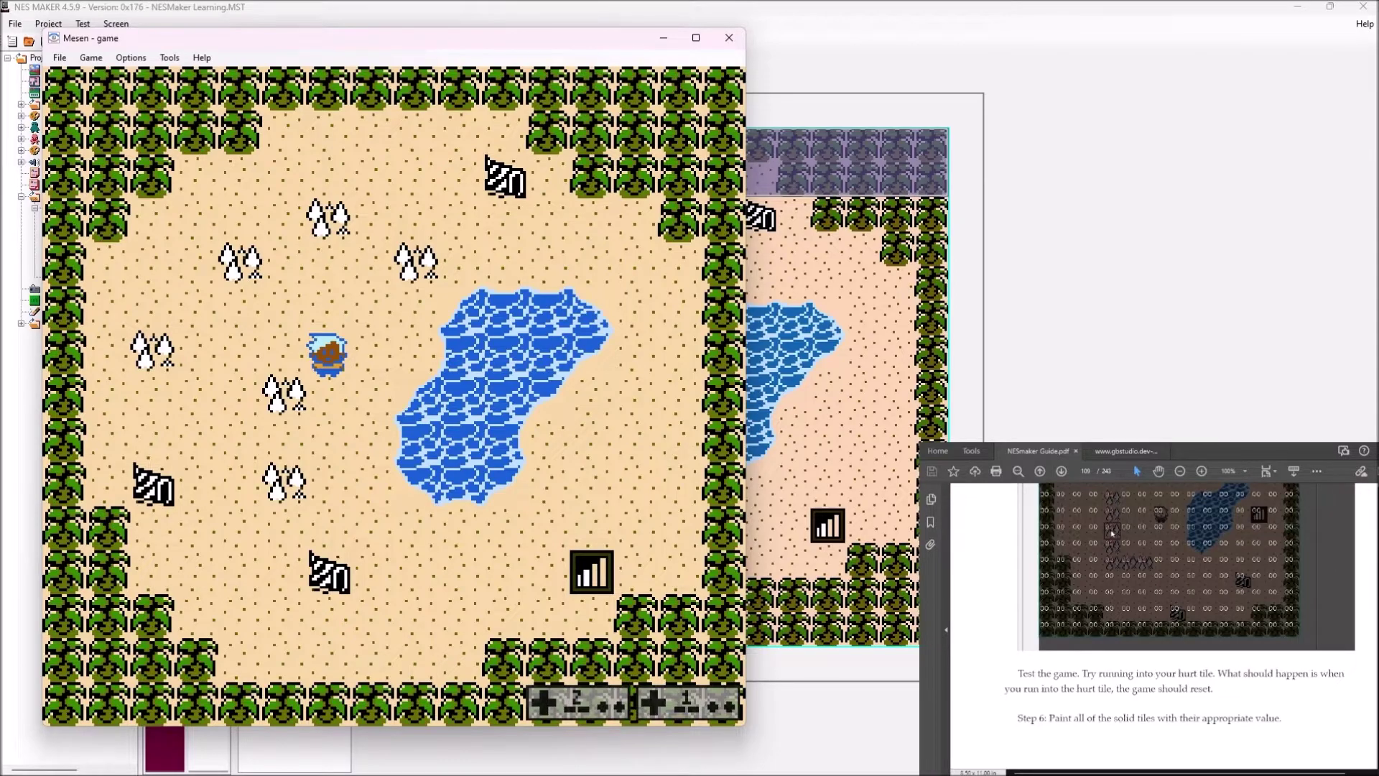
Walk the player into a nearby spike tile to test the Hurt collision, and close the emulator.
key(Down)
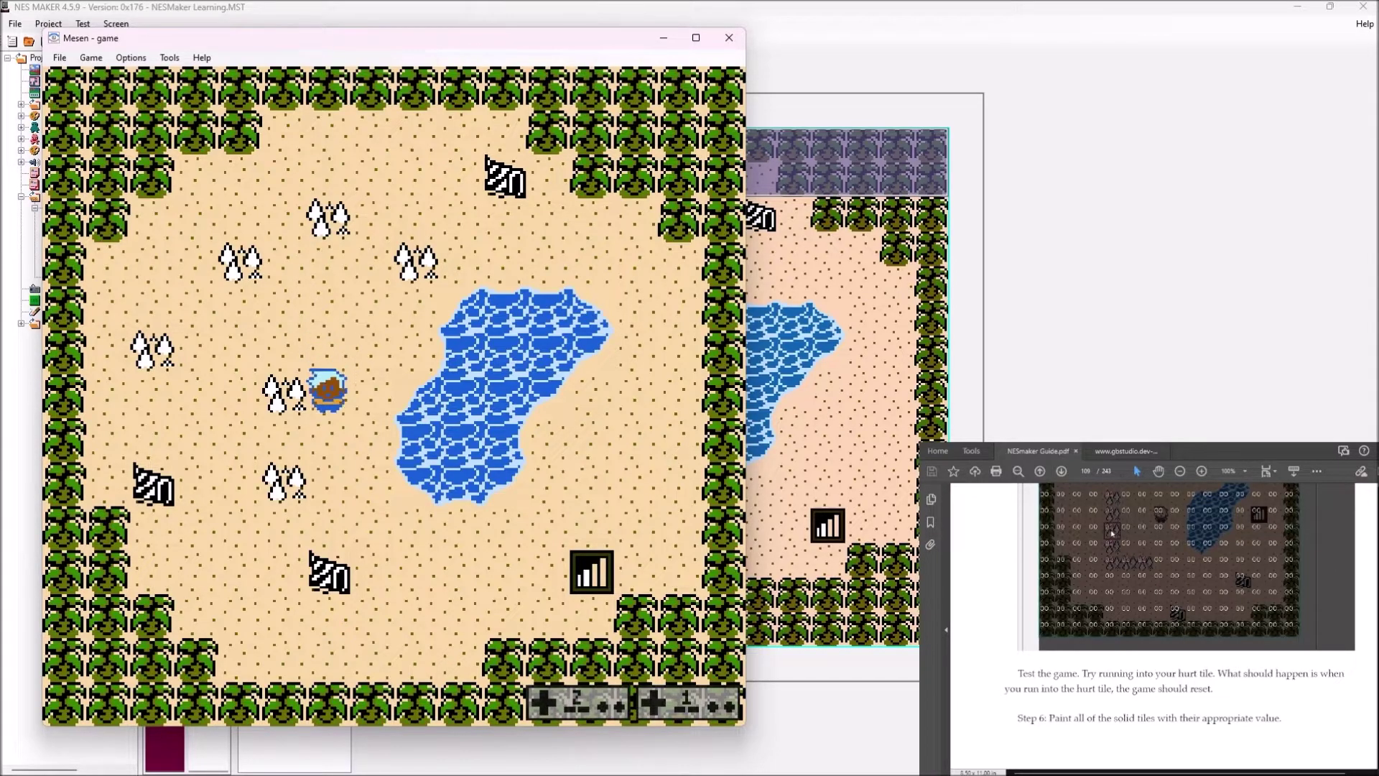
key(Down)
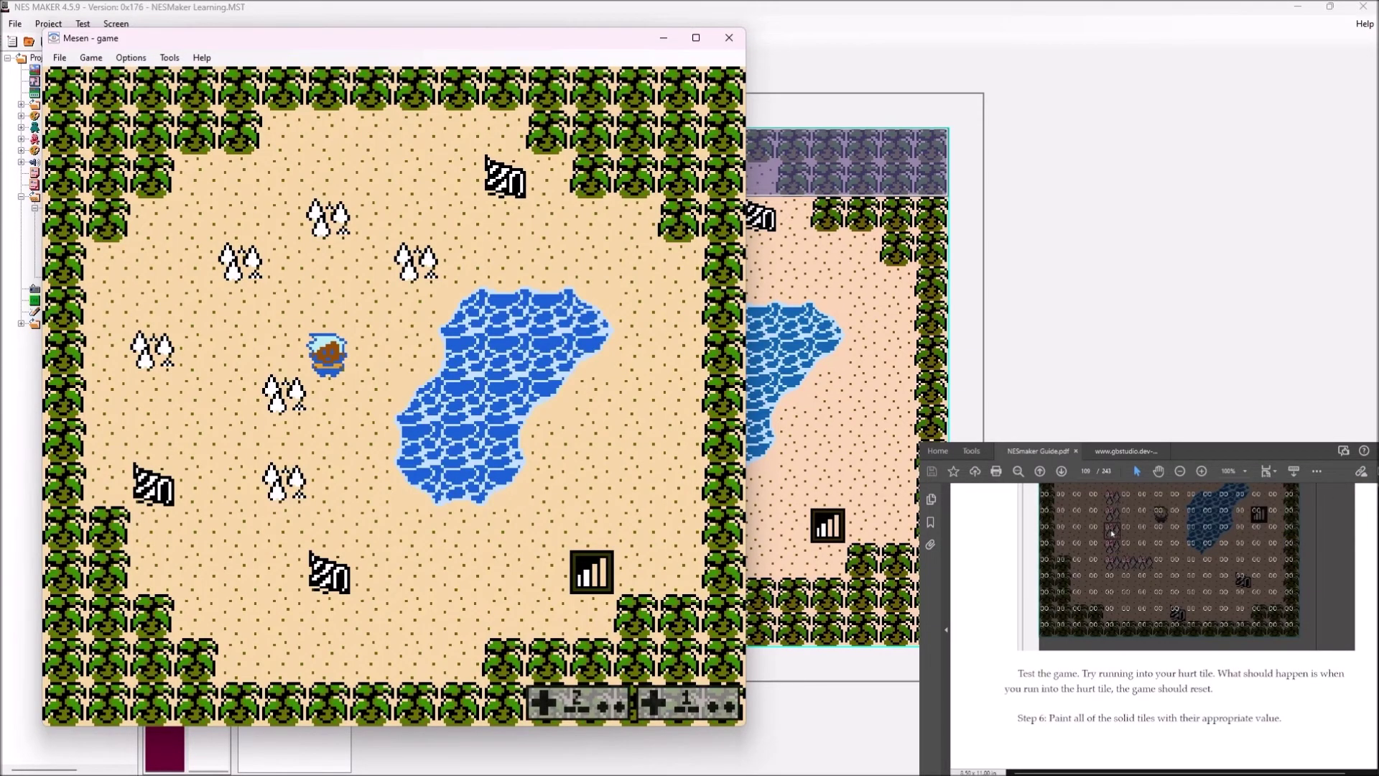
key(Up)
click(729, 37)
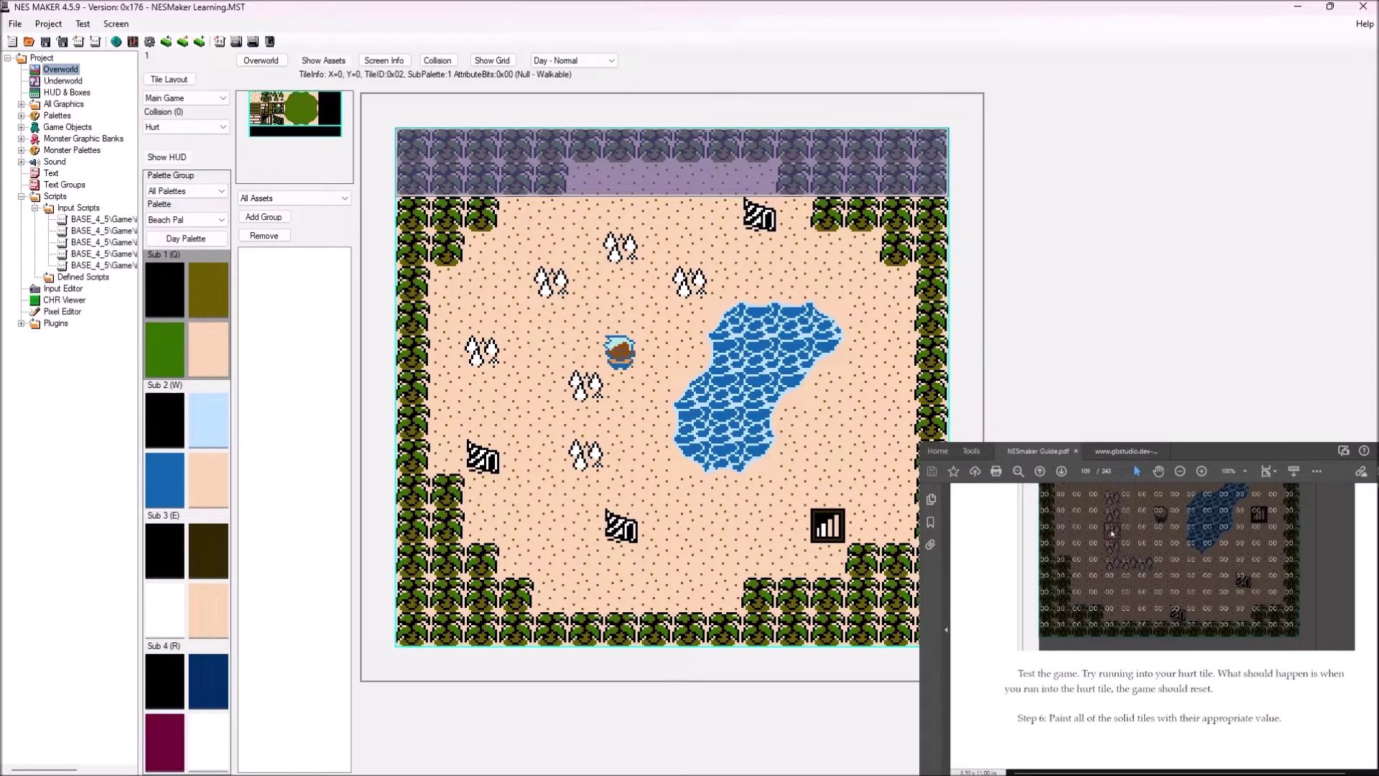
Advance the guide to page 110 and, with the collision overlay shown, paint Solid collision onto the border trees and striped obstacle tiles.
scroll(1164, 610, down, 5)
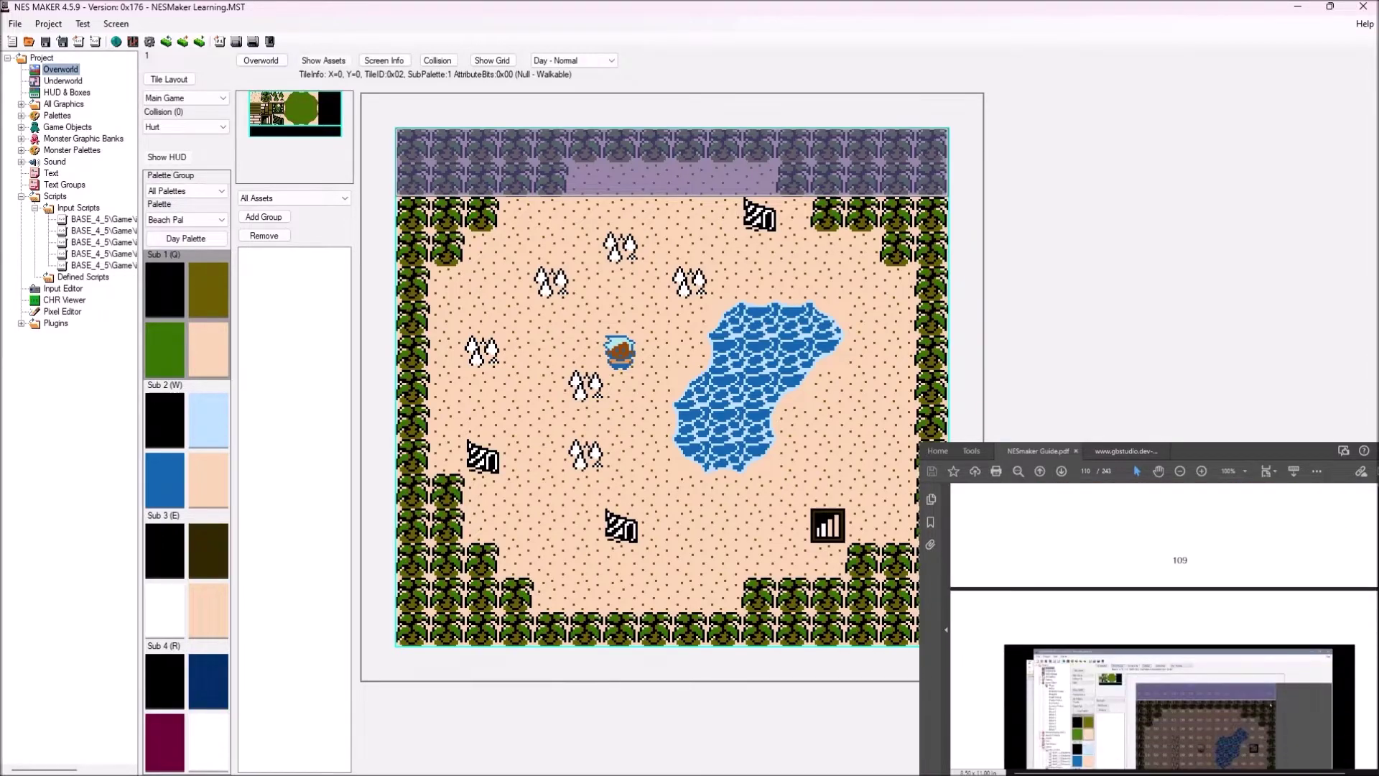
scroll(1163, 611, down, 1)
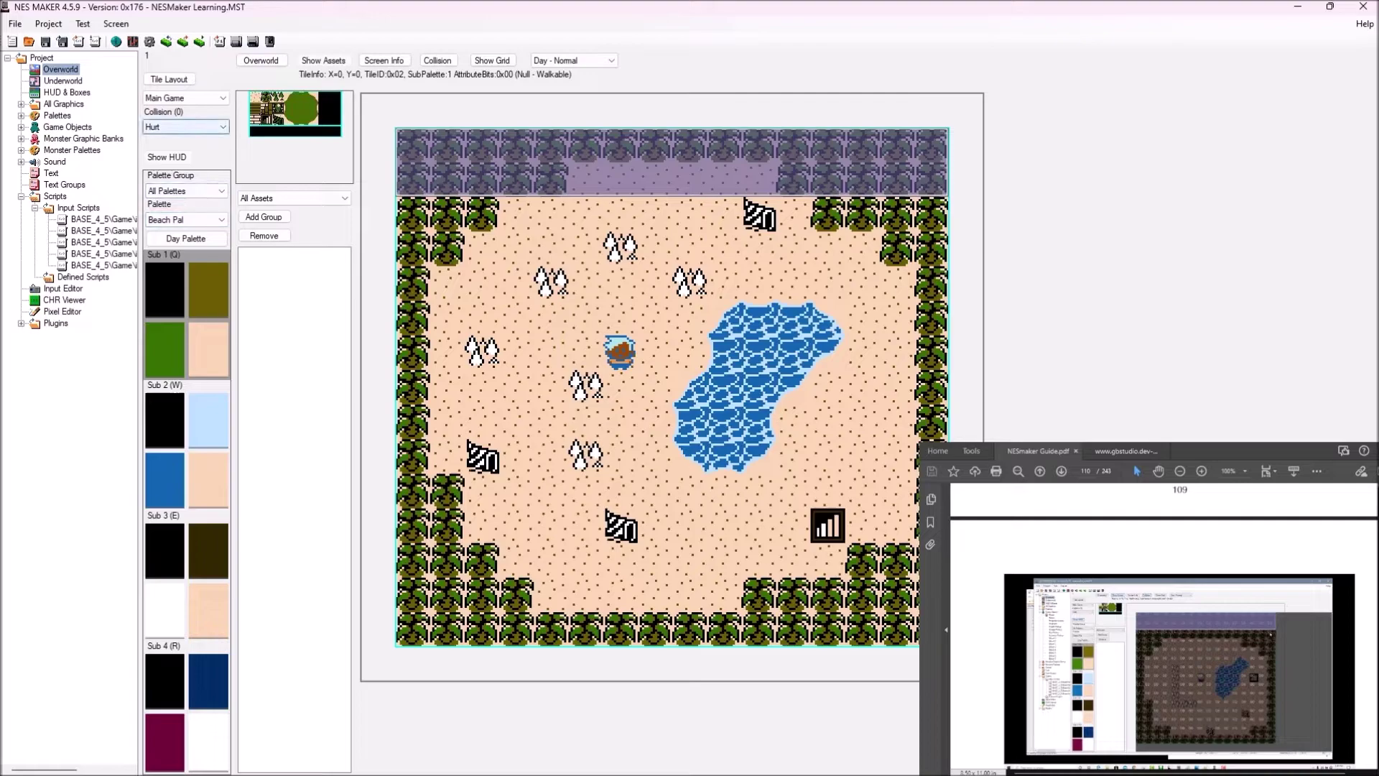
click(185, 127)
click(153, 149)
click(437, 61)
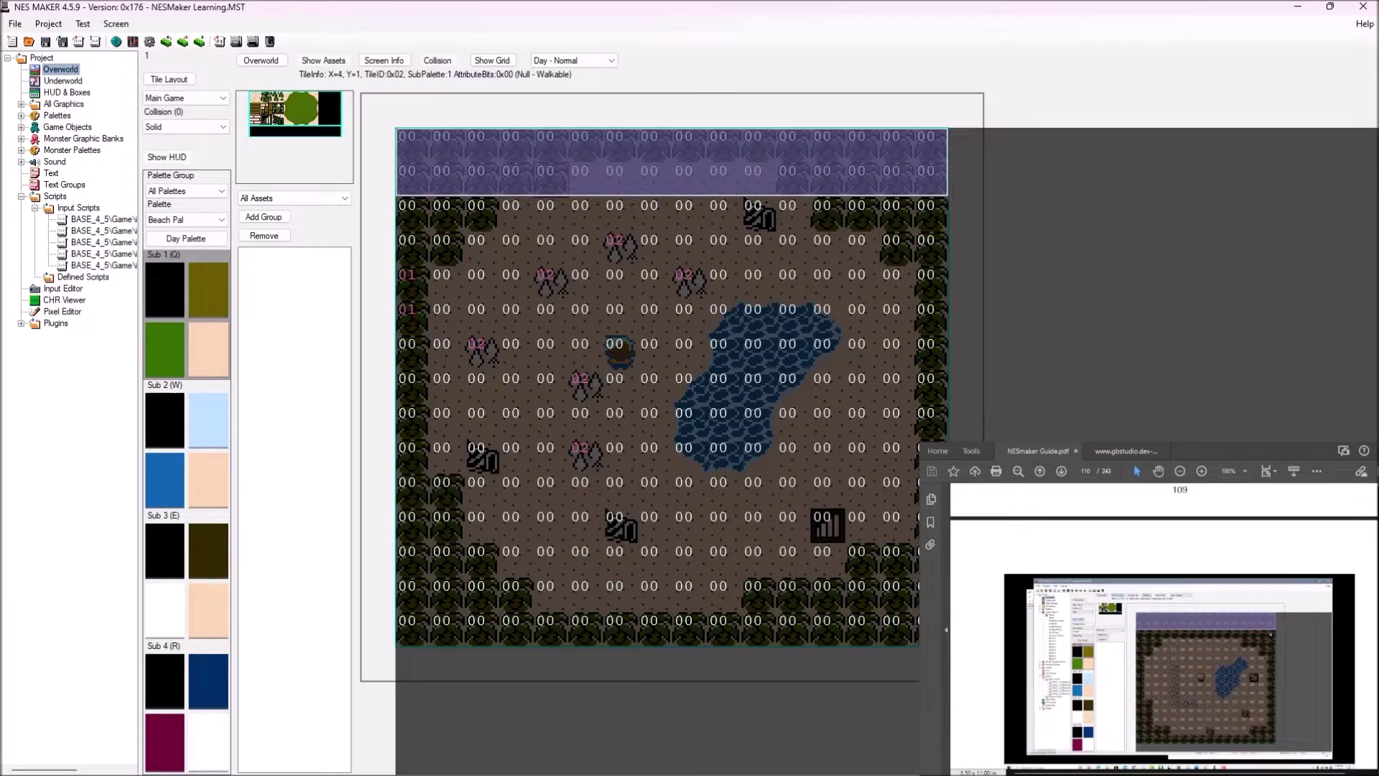
drag(545, 170, 408, 170)
drag(545, 136, 407, 136)
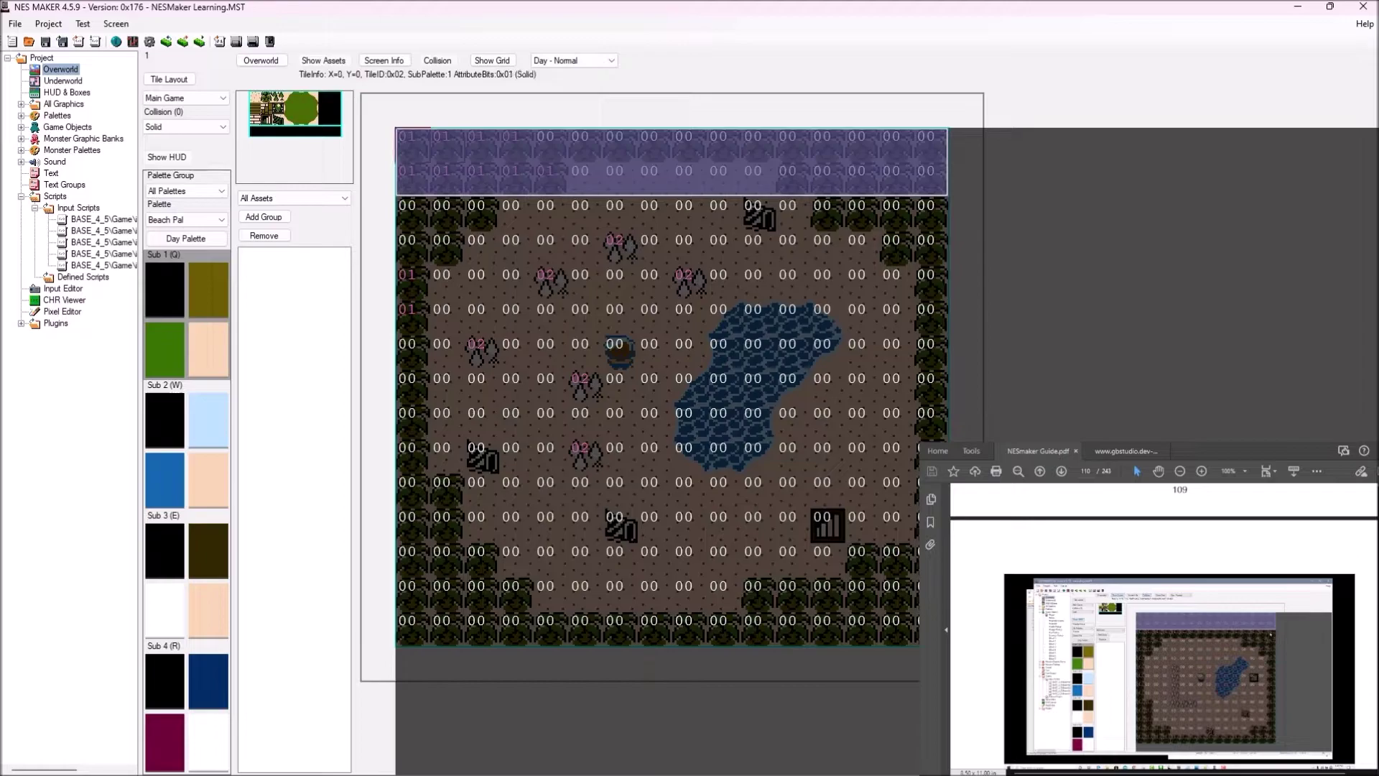
mouse_move(550, 129)
mouse_down()
mouse_move(894, 130)
mouse_move(933, 170)
mouse_move(787, 170)
mouse_move(822, 205)
mouse_move(891, 205)
mouse_move(926, 239)
mouse_move(891, 239)
mouse_move(926, 273)
mouse_move(925, 619)
mouse_move(891, 620)
mouse_move(892, 551)
mouse_move(857, 551)
mouse_move(857, 586)
mouse_move(822, 619)
mouse_move(822, 586)
mouse_move(787, 585)
mouse_move(753, 619)
mouse_move(753, 585)
mouse_move(718, 620)
mouse_move(407, 620)
mouse_move(406, 551)
mouse_move(441, 551)
mouse_move(442, 585)
mouse_move(510, 585)
mouse_move(476, 586)
mouse_move(476, 550)
mouse_move(442, 551)
mouse_move(442, 516)
mouse_move(407, 516)
mouse_move(407, 482)
mouse_move(442, 482)
mouse_move(407, 482)
mouse_move(406, 205)
mouse_move(476, 205)
mouse_move(442, 240)
mouse_up()
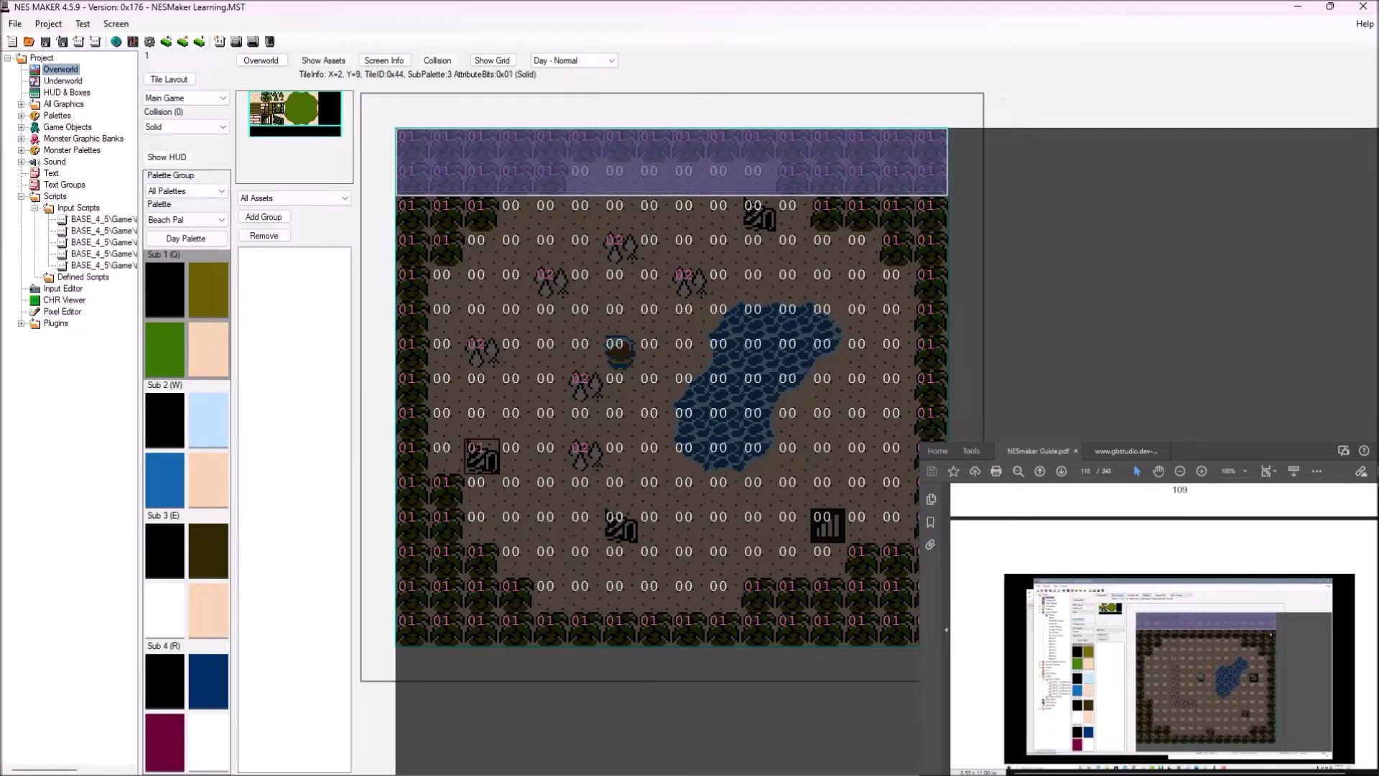
click(620, 525)
click(758, 215)
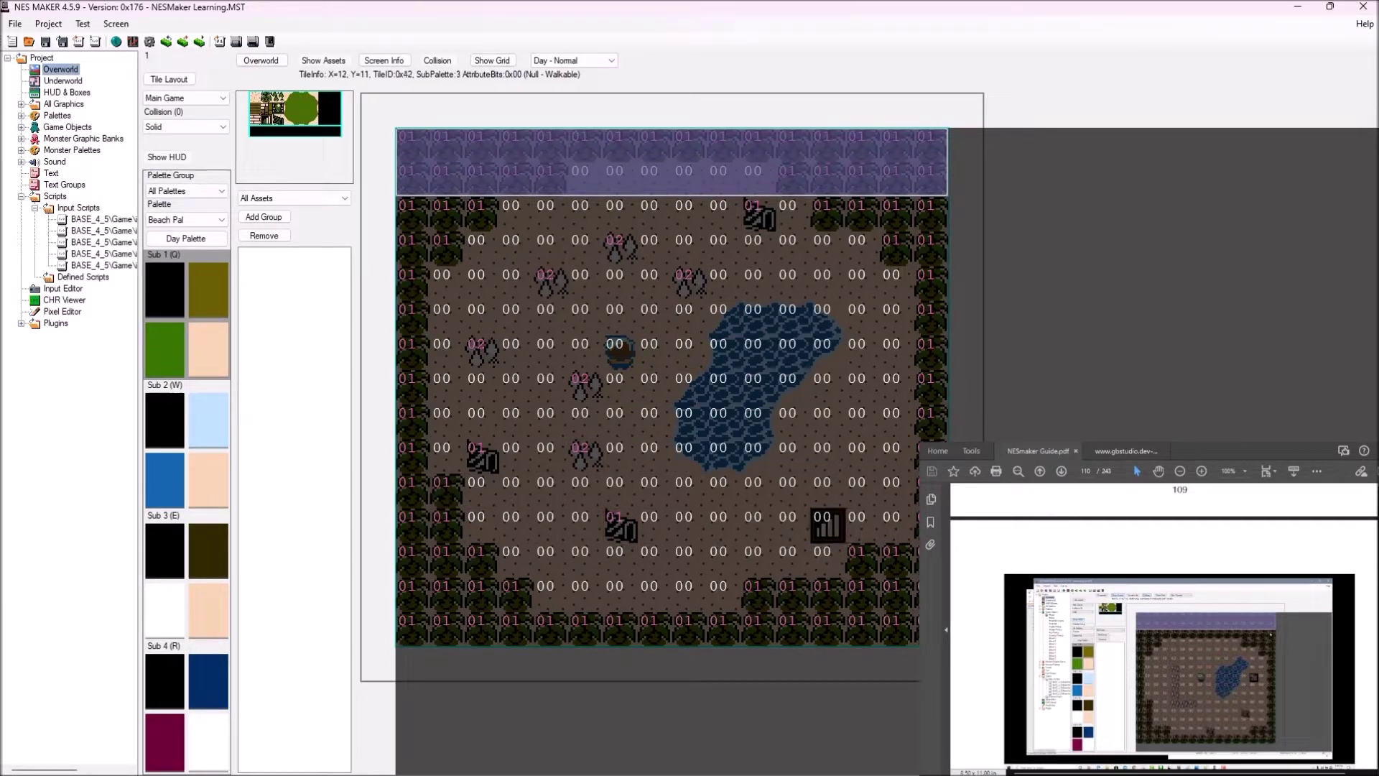
Advance the guide to its note about walls not yet stopping the player, and export and launch the game for testing.
scroll(1163, 624, down, 5)
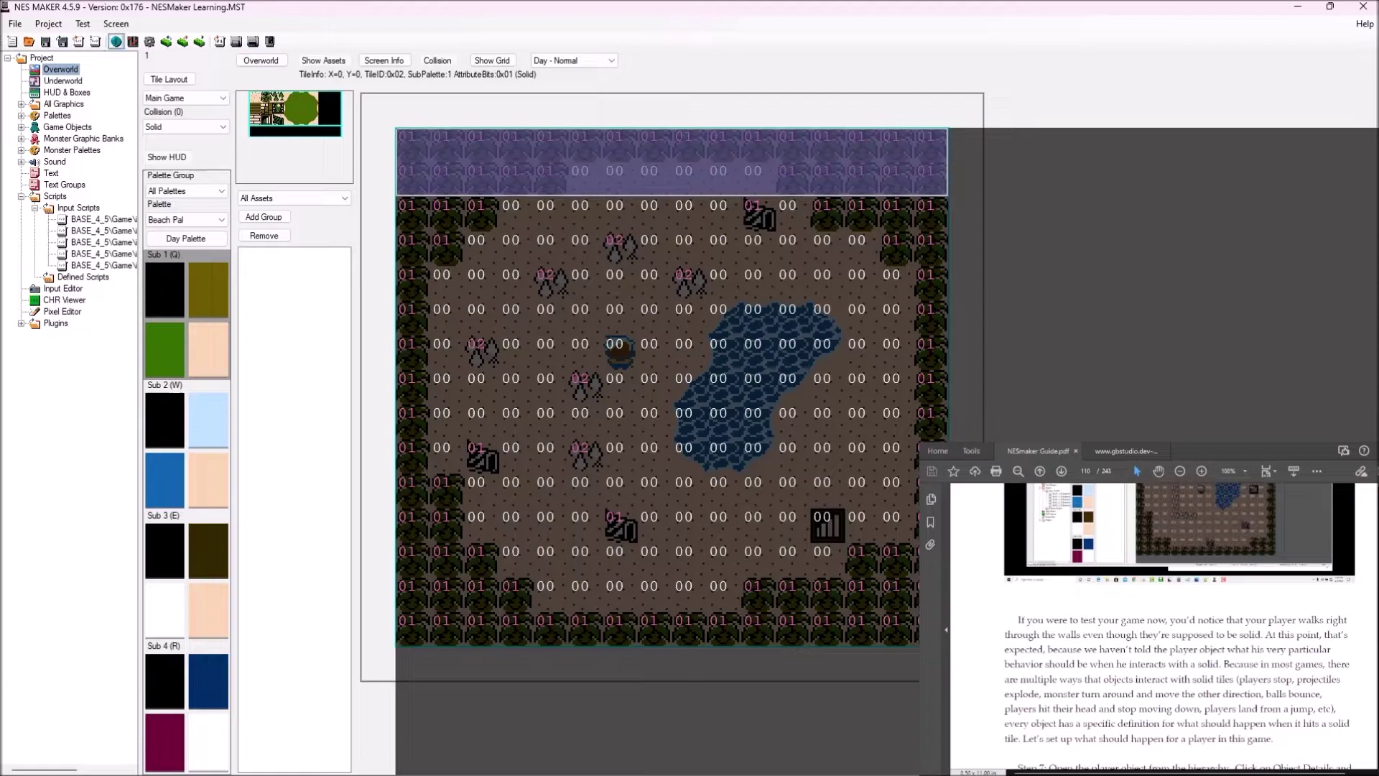
click(84, 24)
click(100, 55)
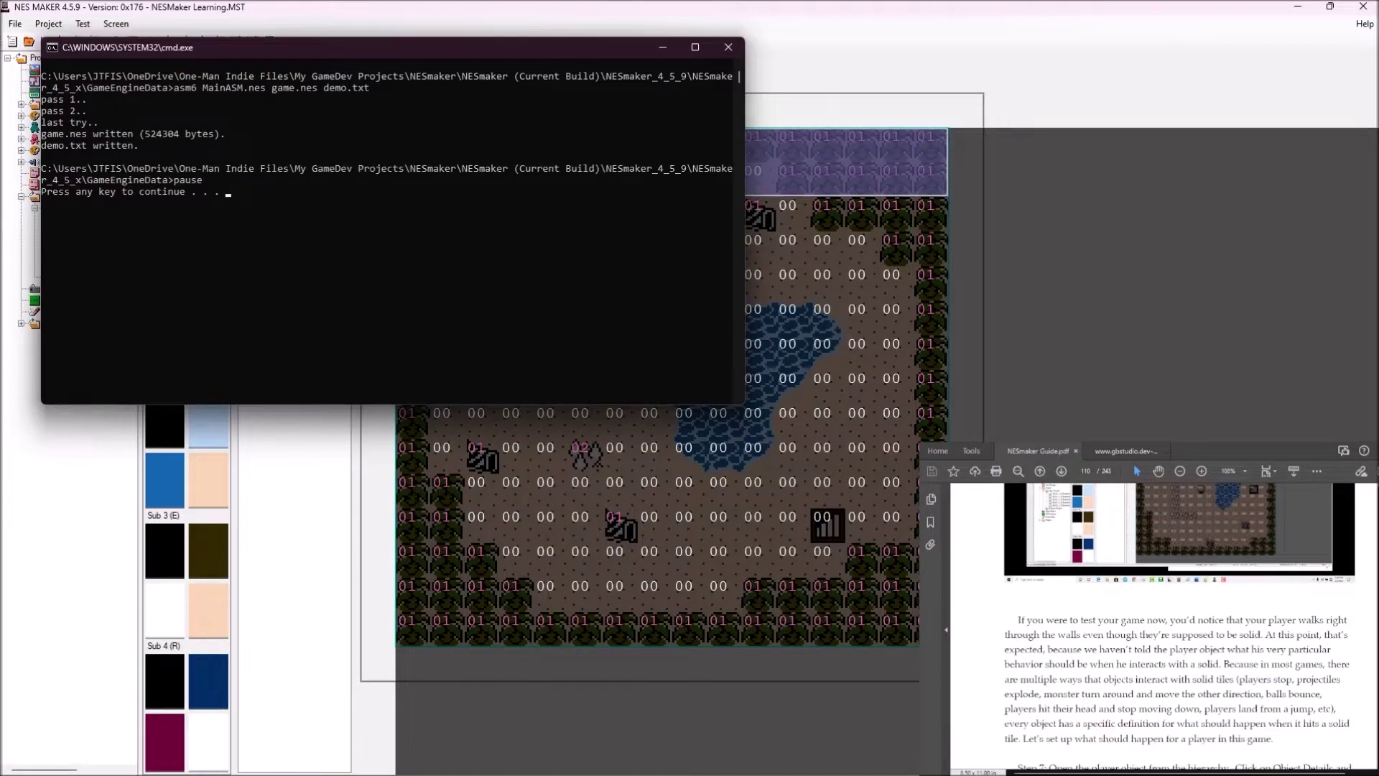
key(Return)
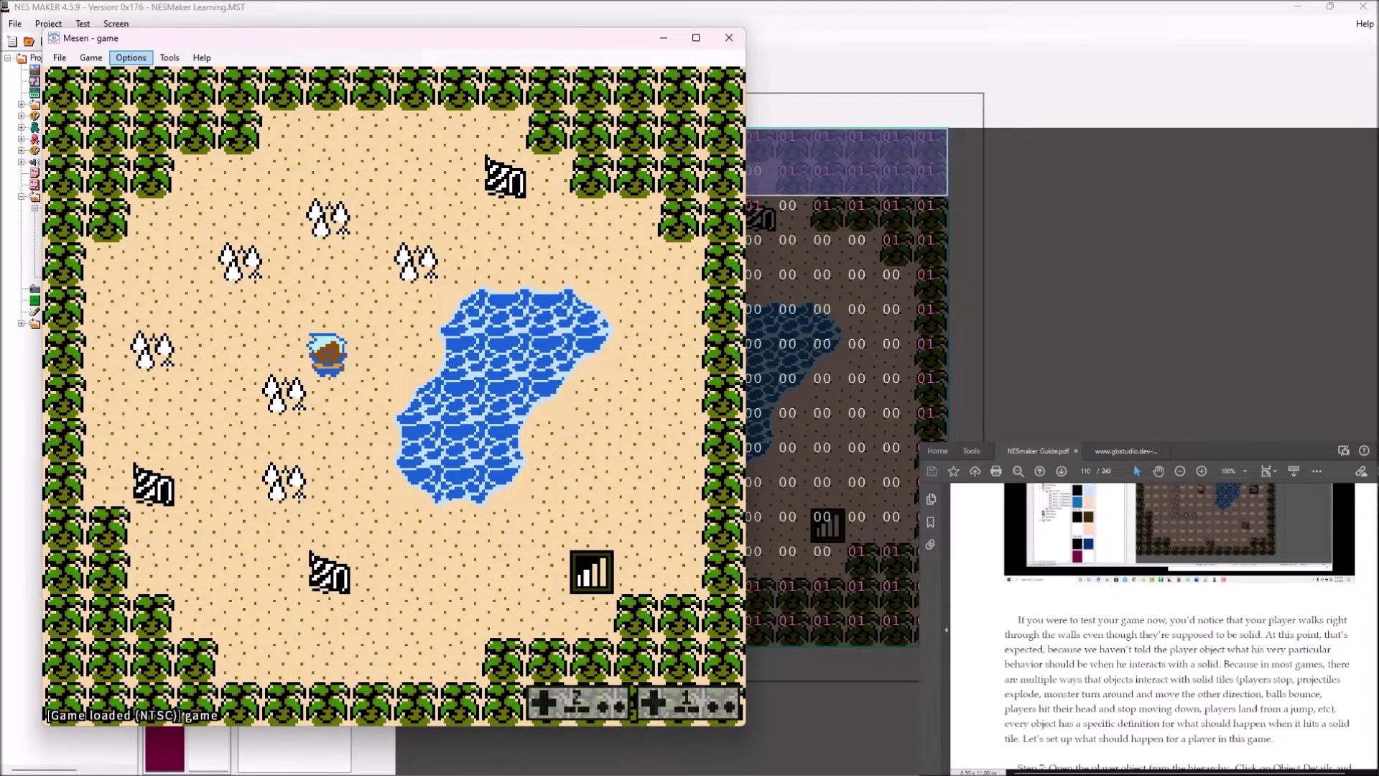
Walk the player into the border trees and the pond to test the Solid collision, advance the guide to Step 7, and close the emulator.
key(Left)
key(Down)
key(Left)
key(Left)
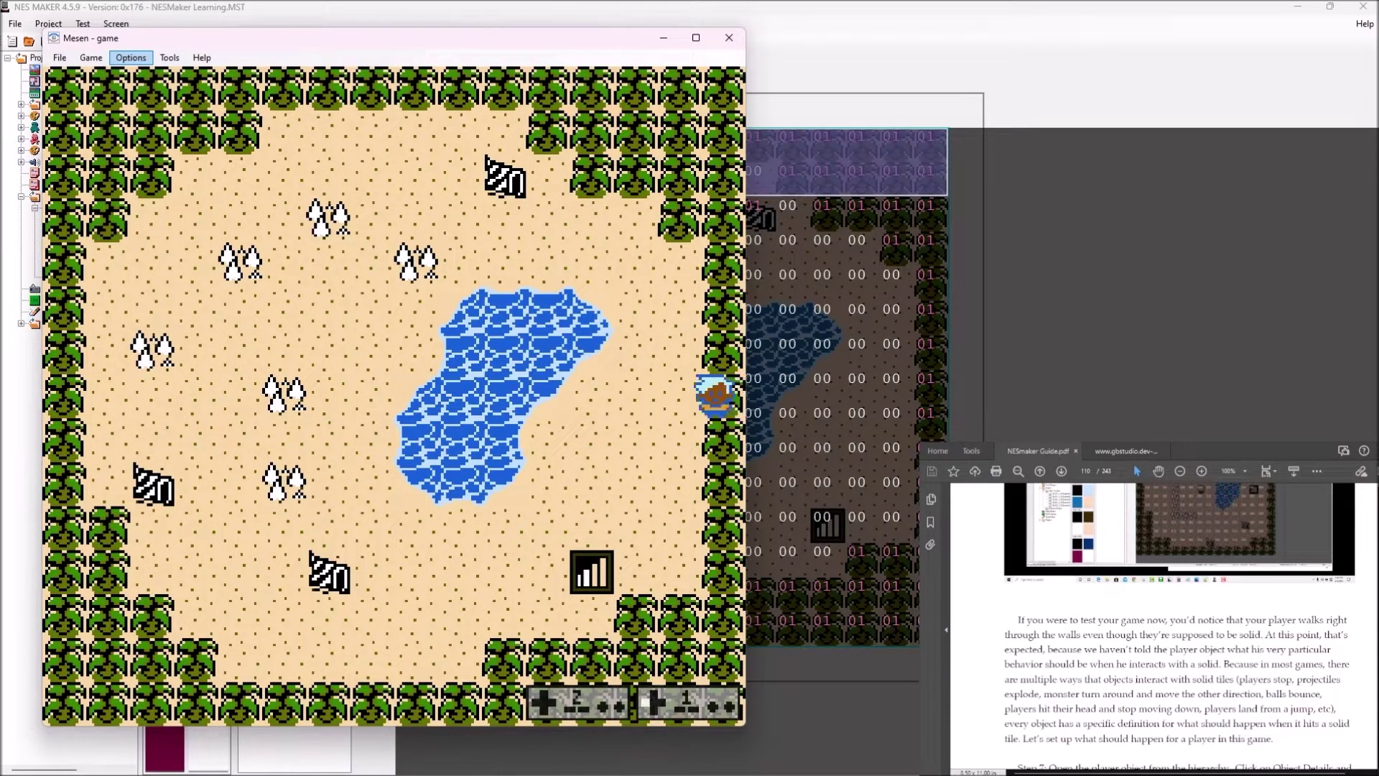
key(Left)
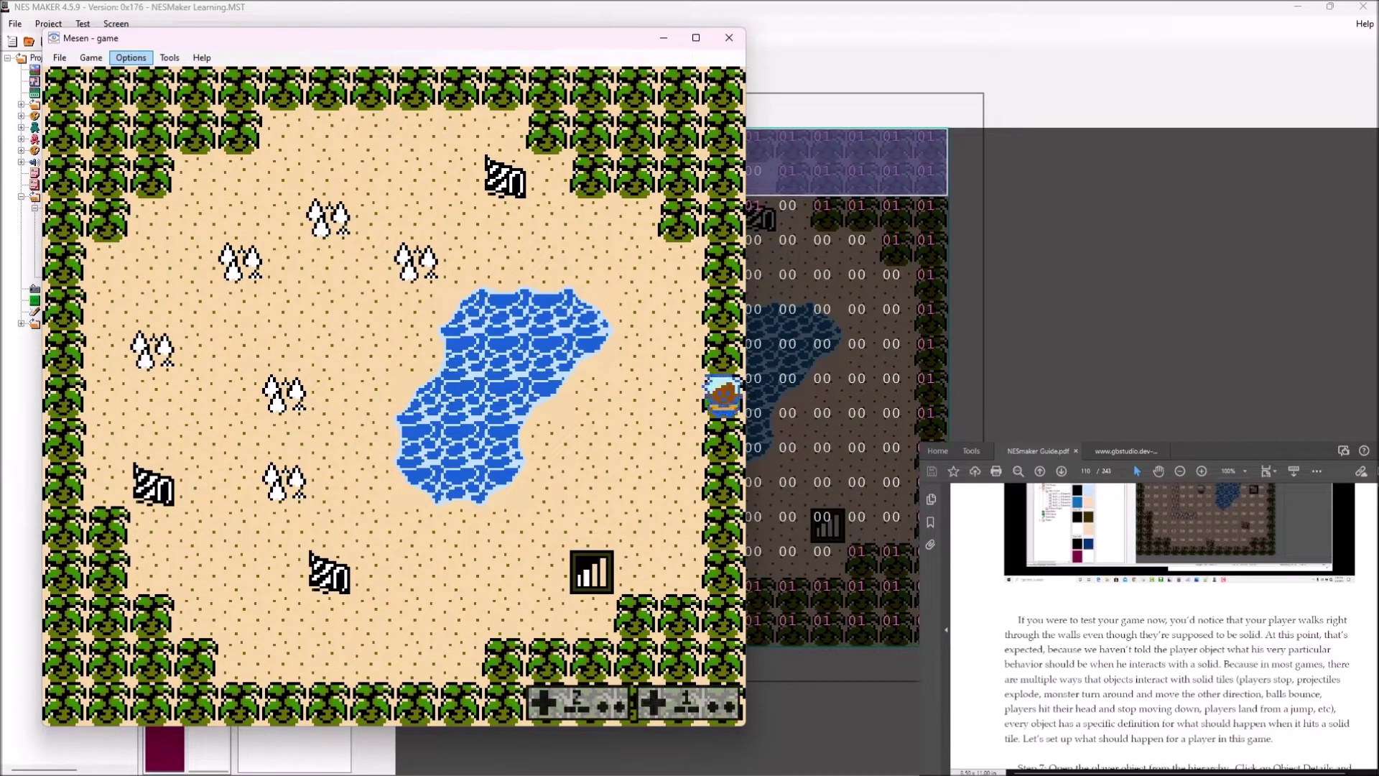
key(Left)
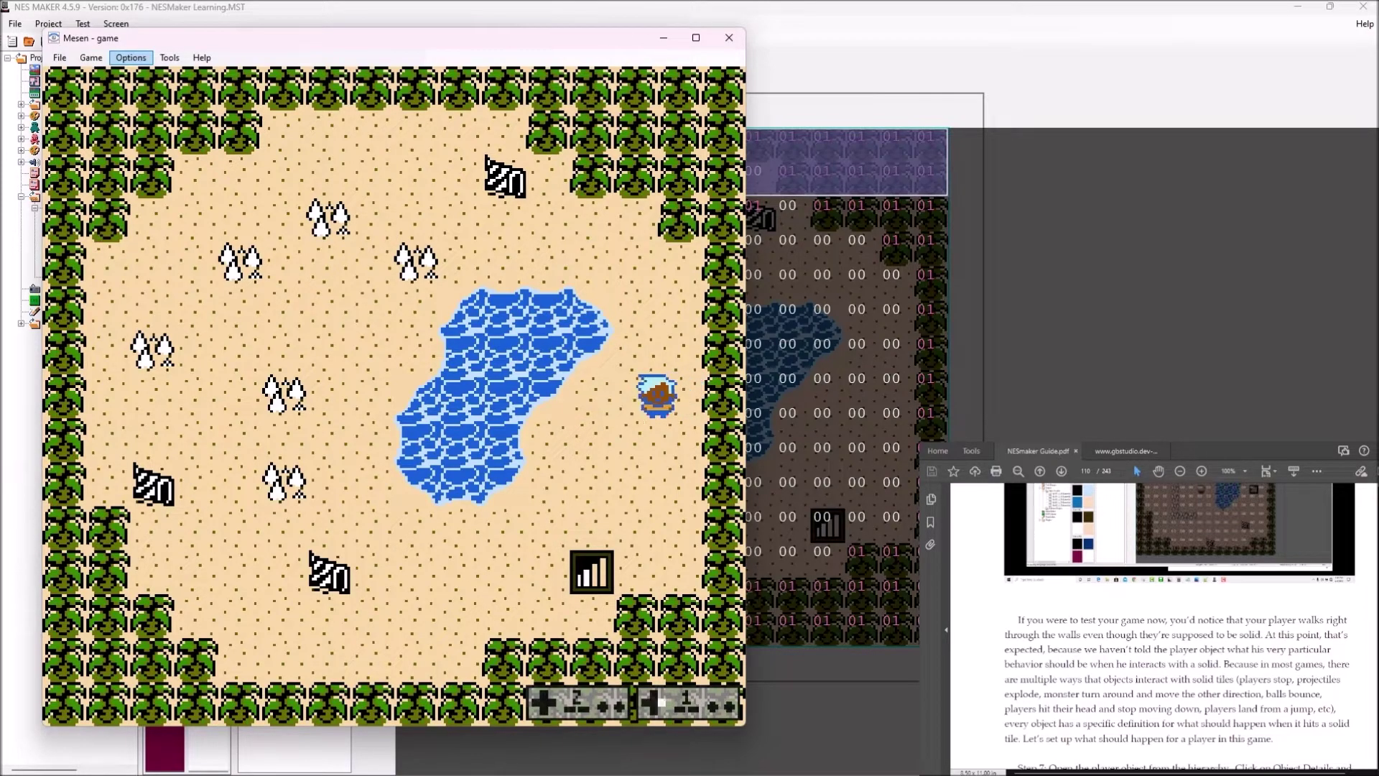
key(Left)
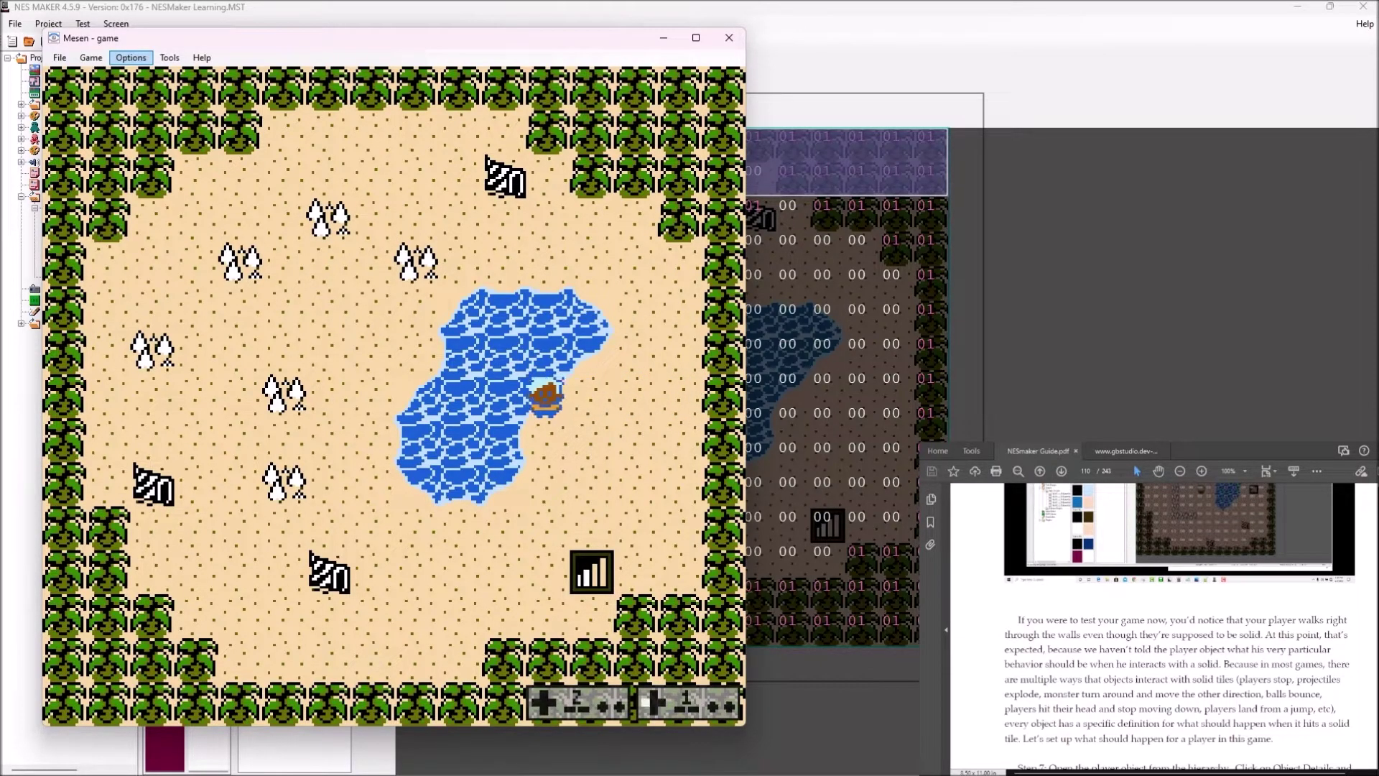
key(Right)
key(Right)
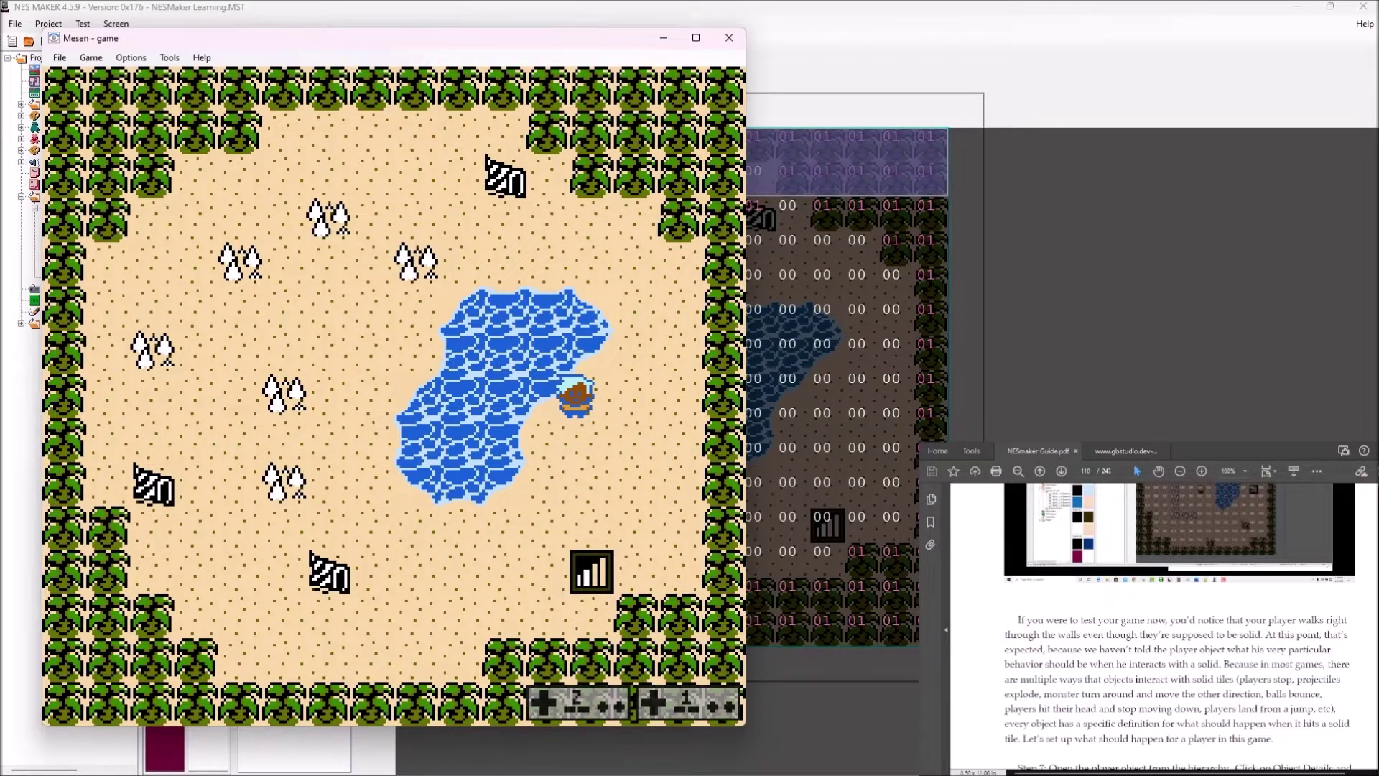
scroll(1163, 625, down, 3)
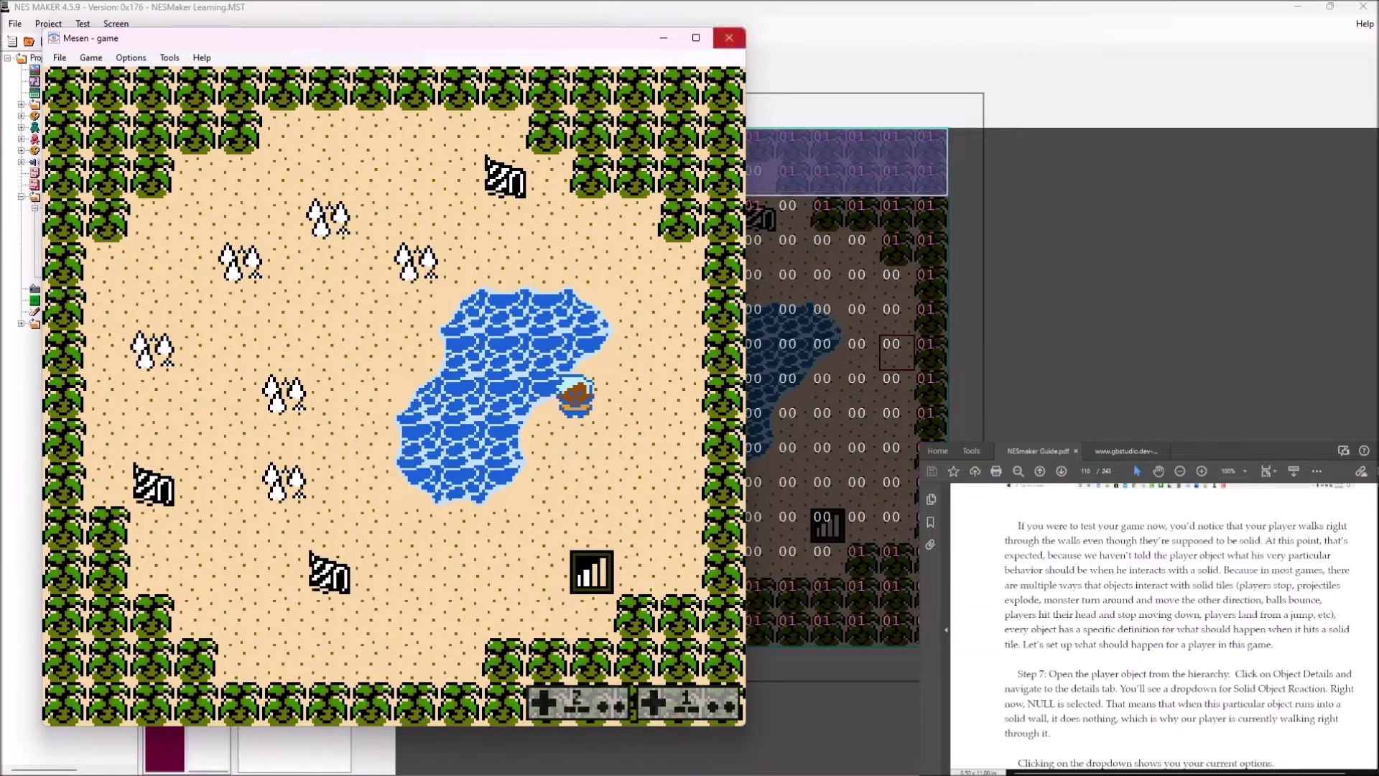
click(729, 37)
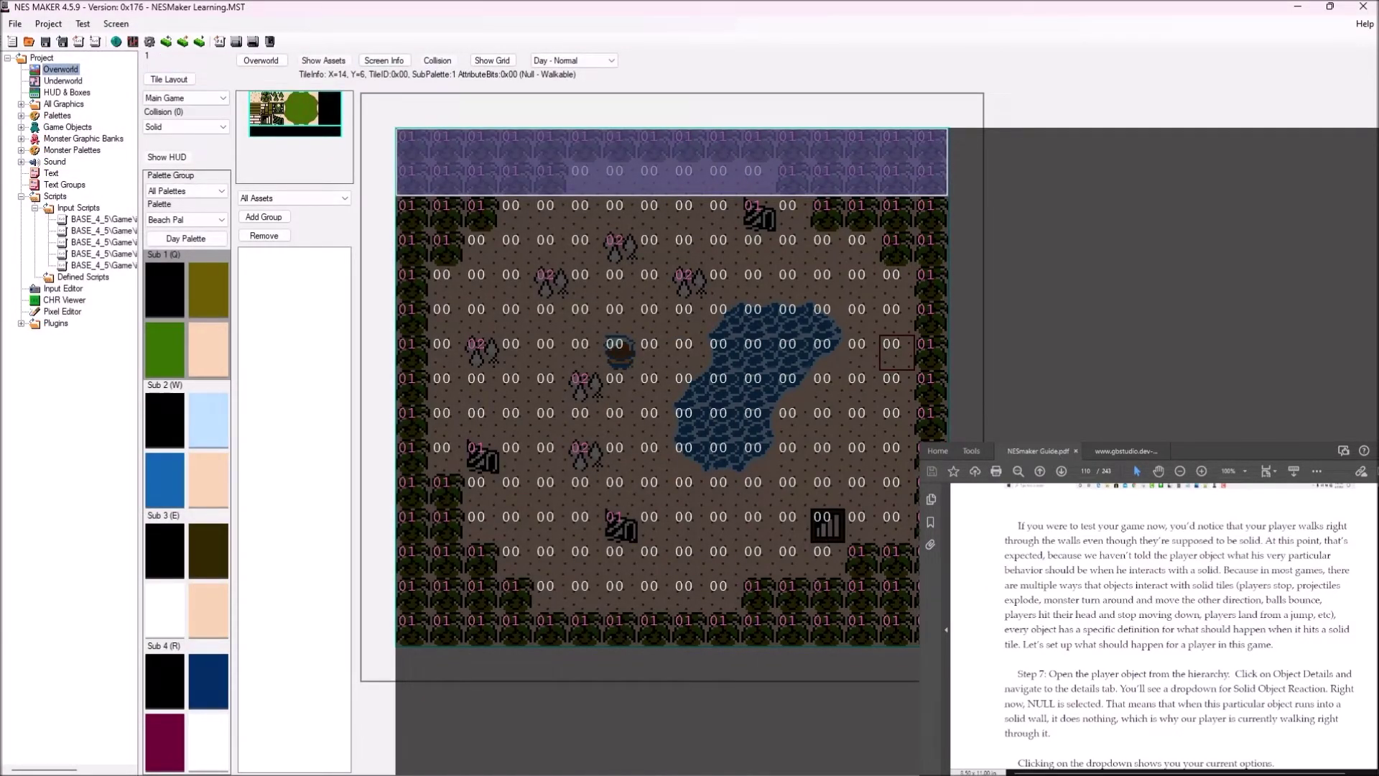
Open the Player game object's details and list the options for its Solid Object Reaction.
click(21, 196)
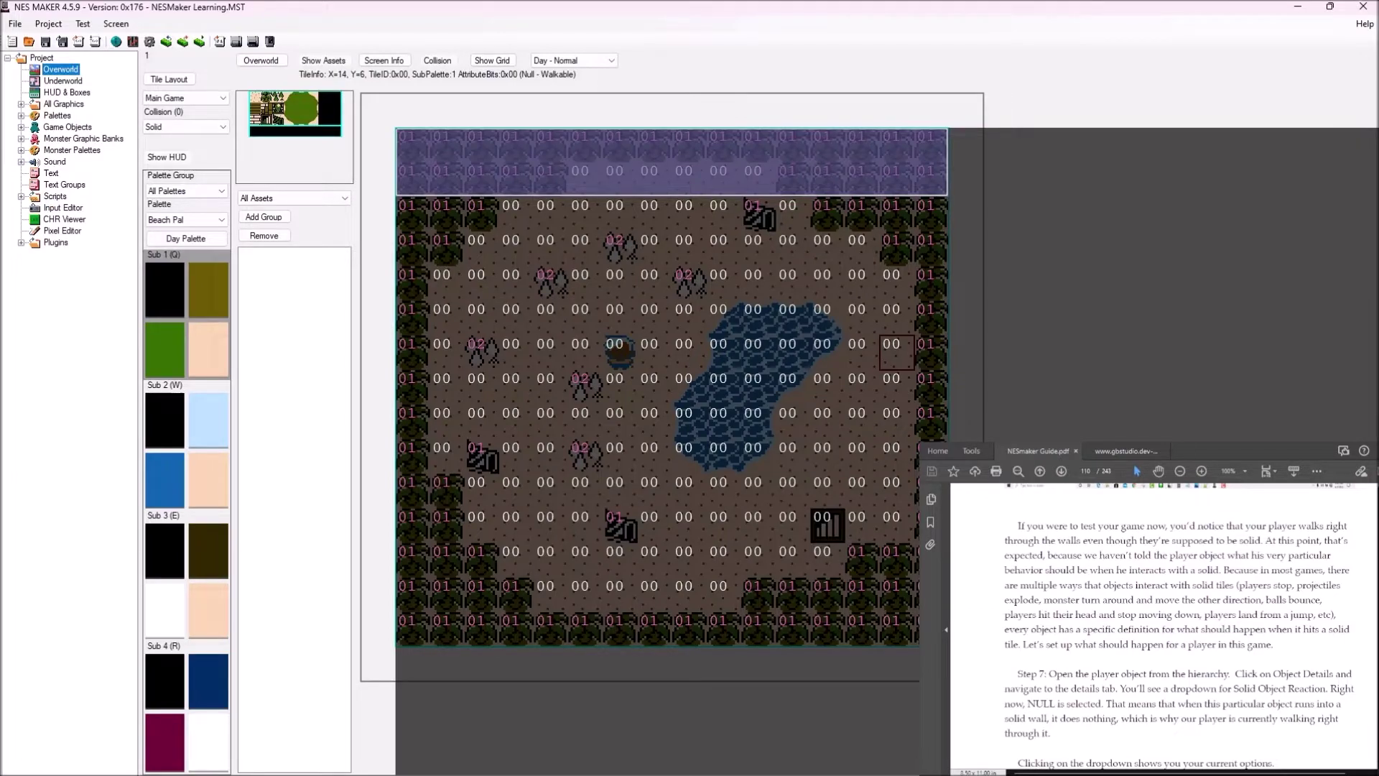
click(21, 127)
click(67, 138)
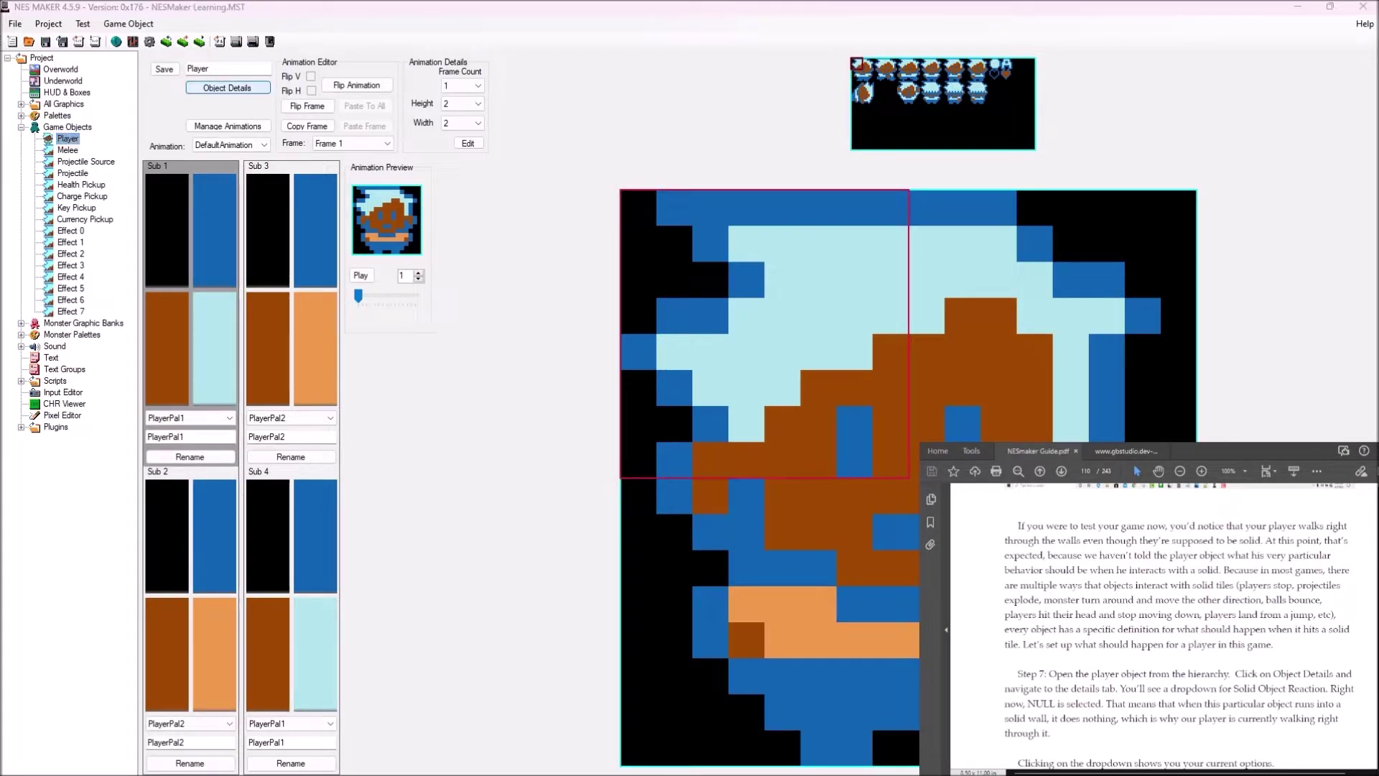
click(227, 88)
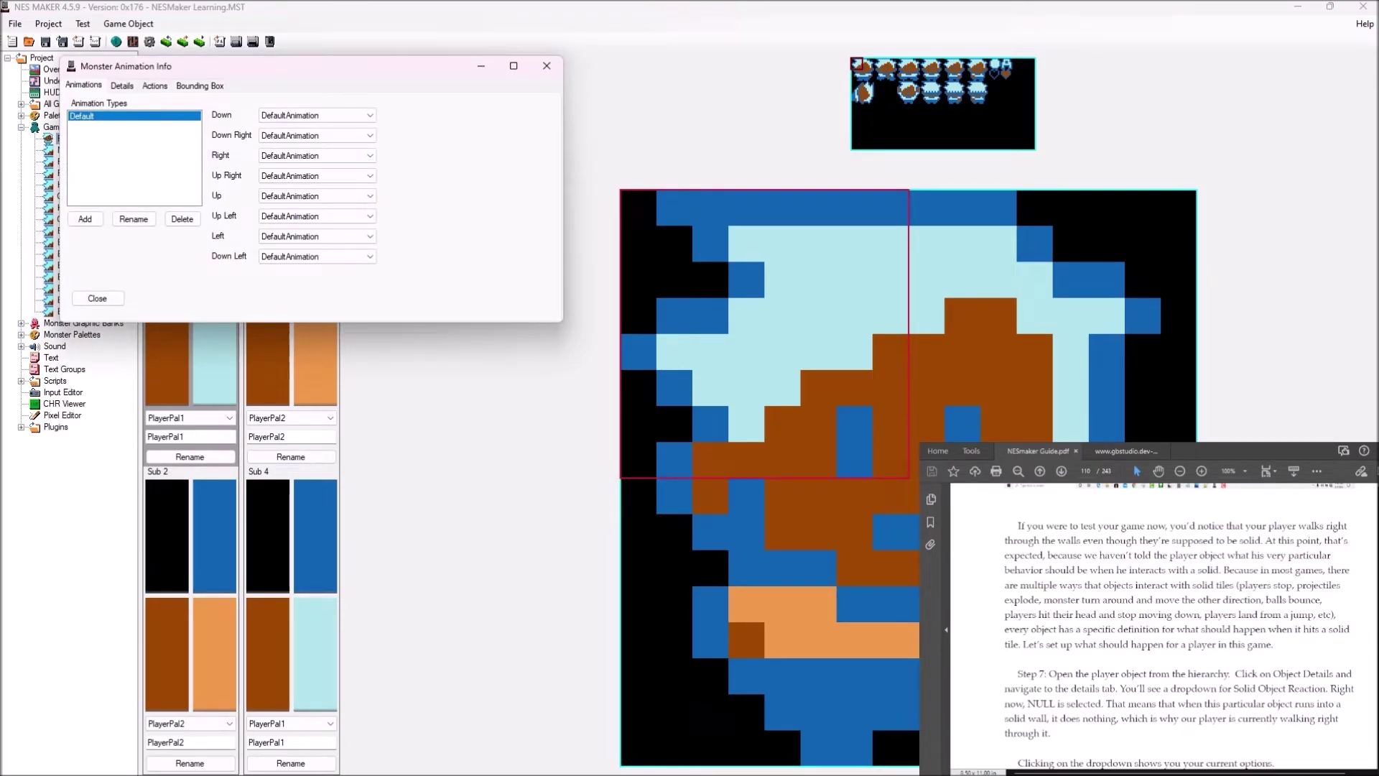
click(122, 86)
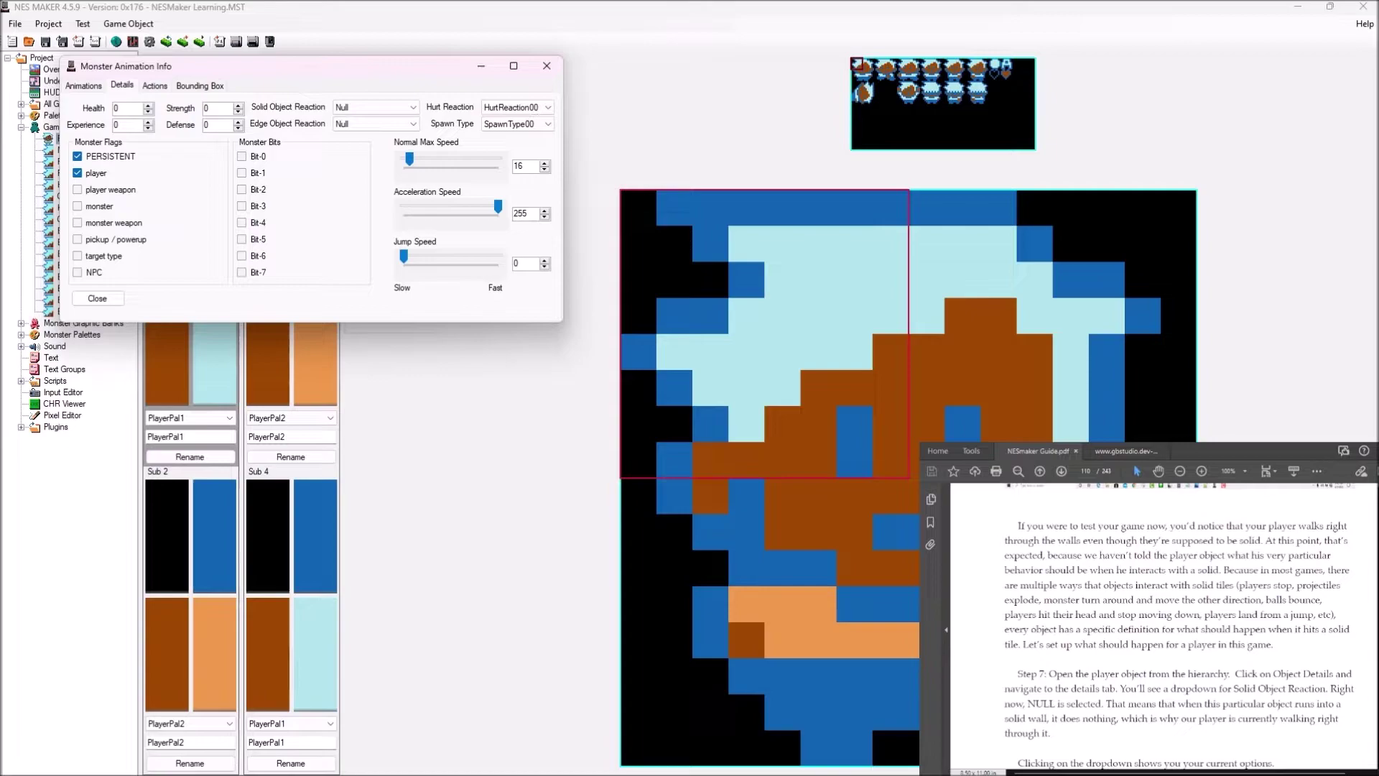
click(374, 107)
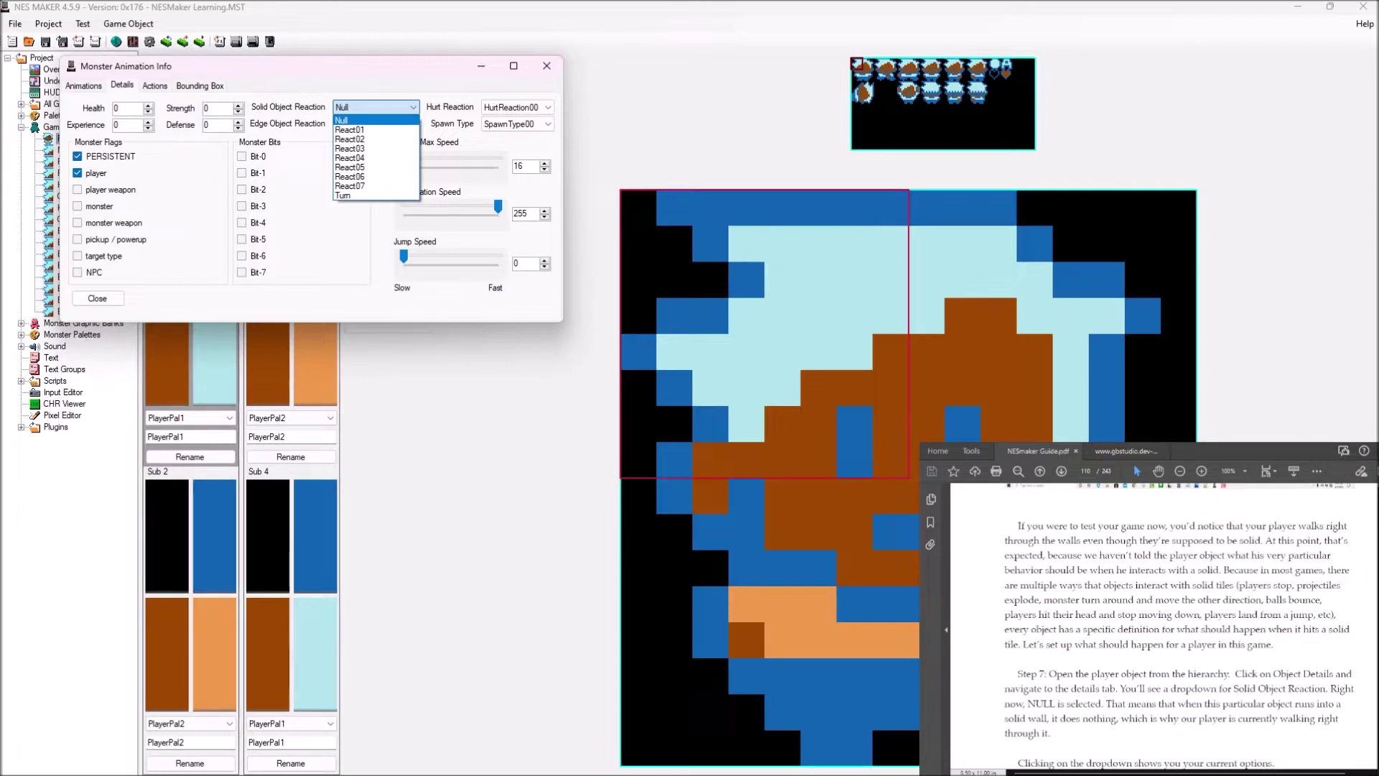
Advance the guide to Step 8 on page 111, and close the Player's object details without changing the reaction.
scroll(1164, 625, down, 3)
scroll(1164, 625, down, 5)
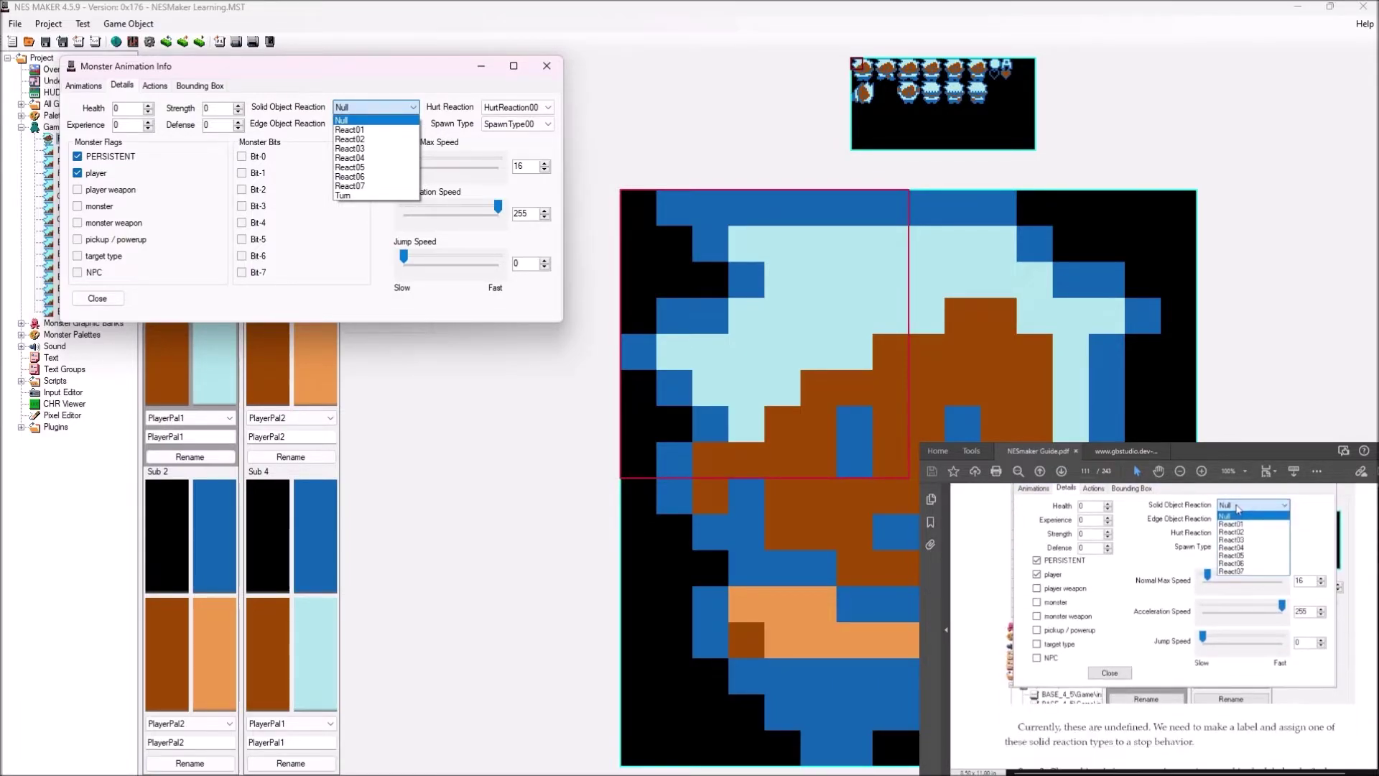
scroll(1178, 621, down, 1)
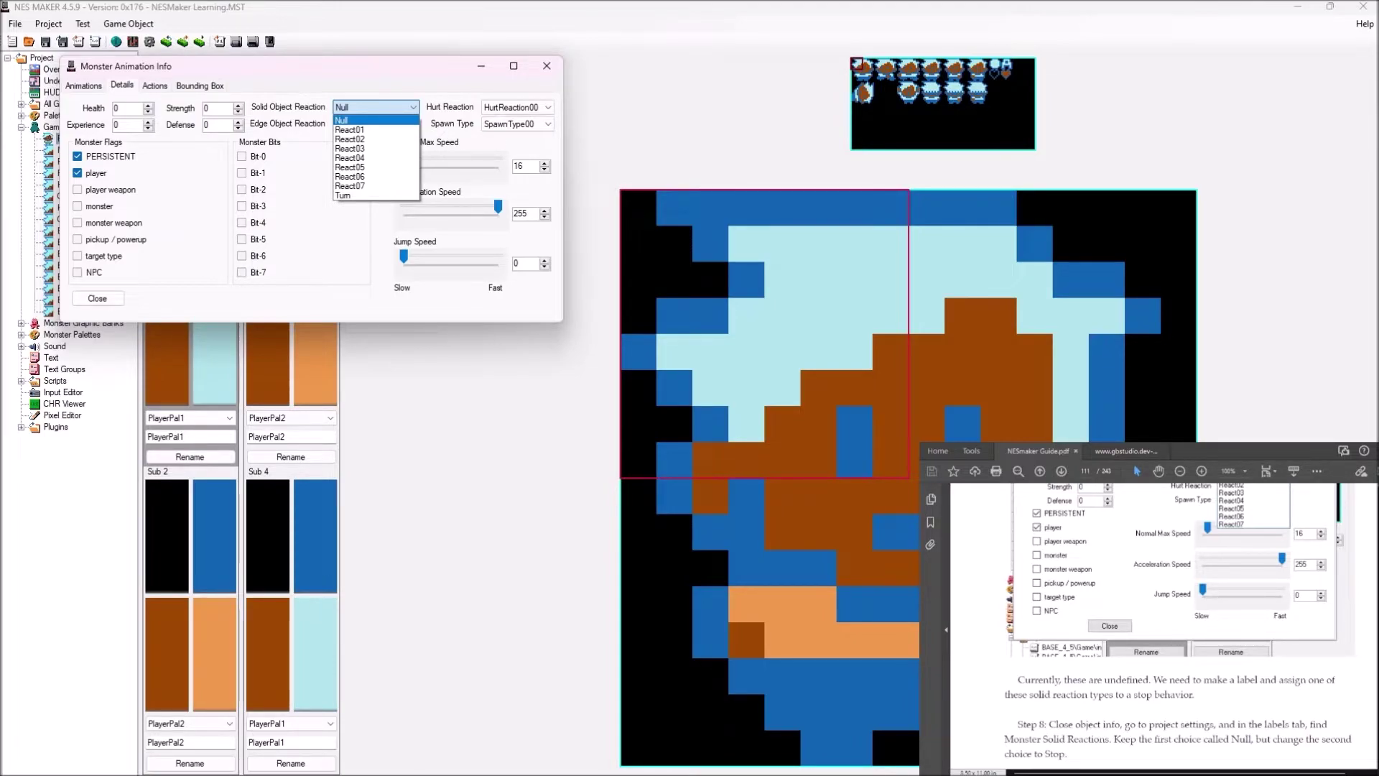
scroll(1163, 610, down, 2)
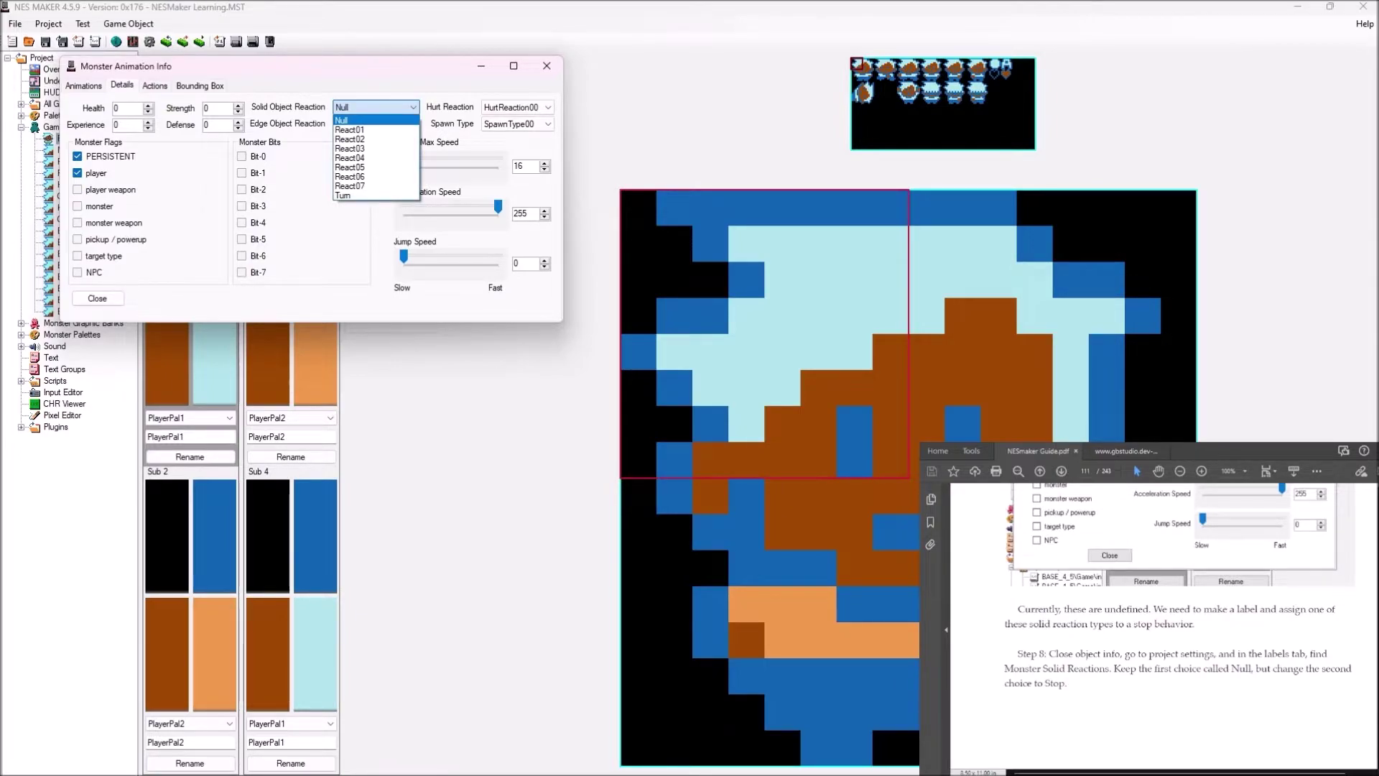
key(Escape)
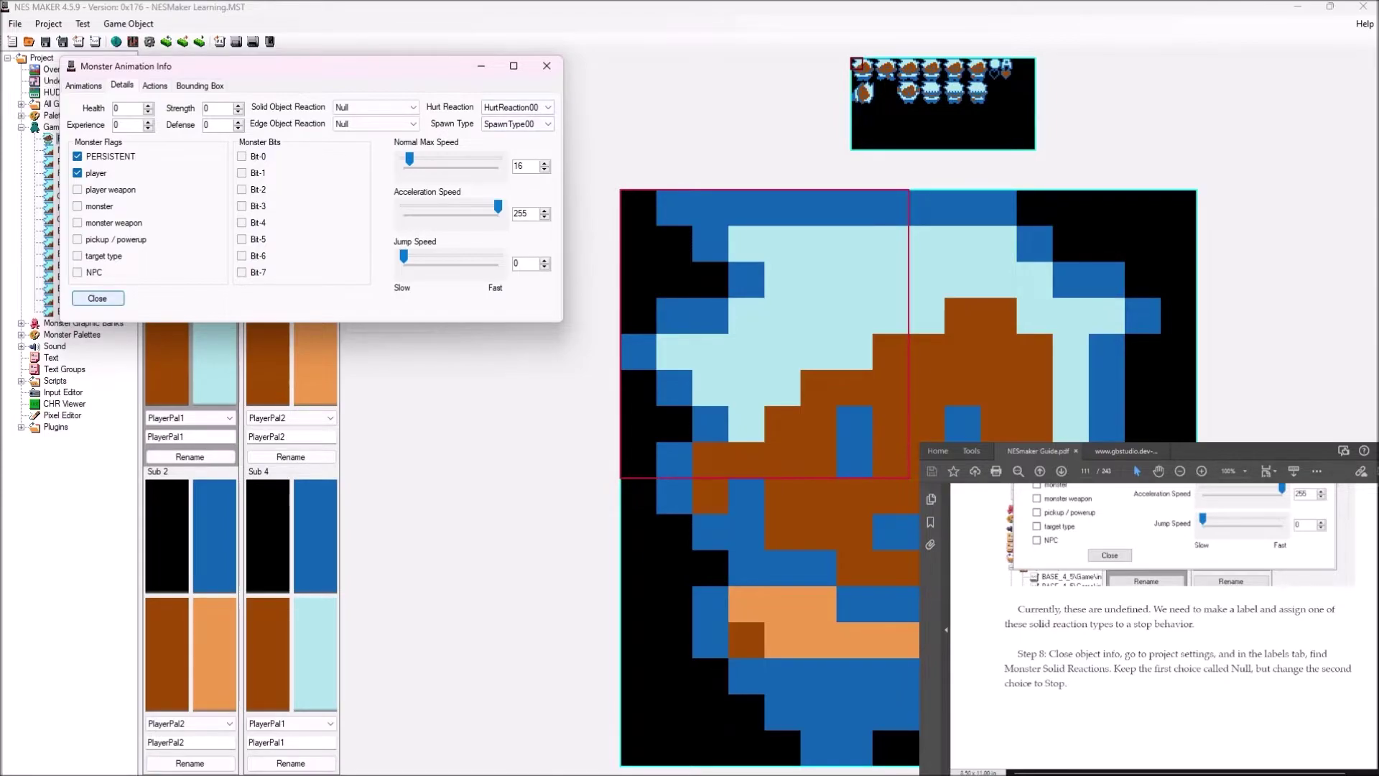
click(97, 298)
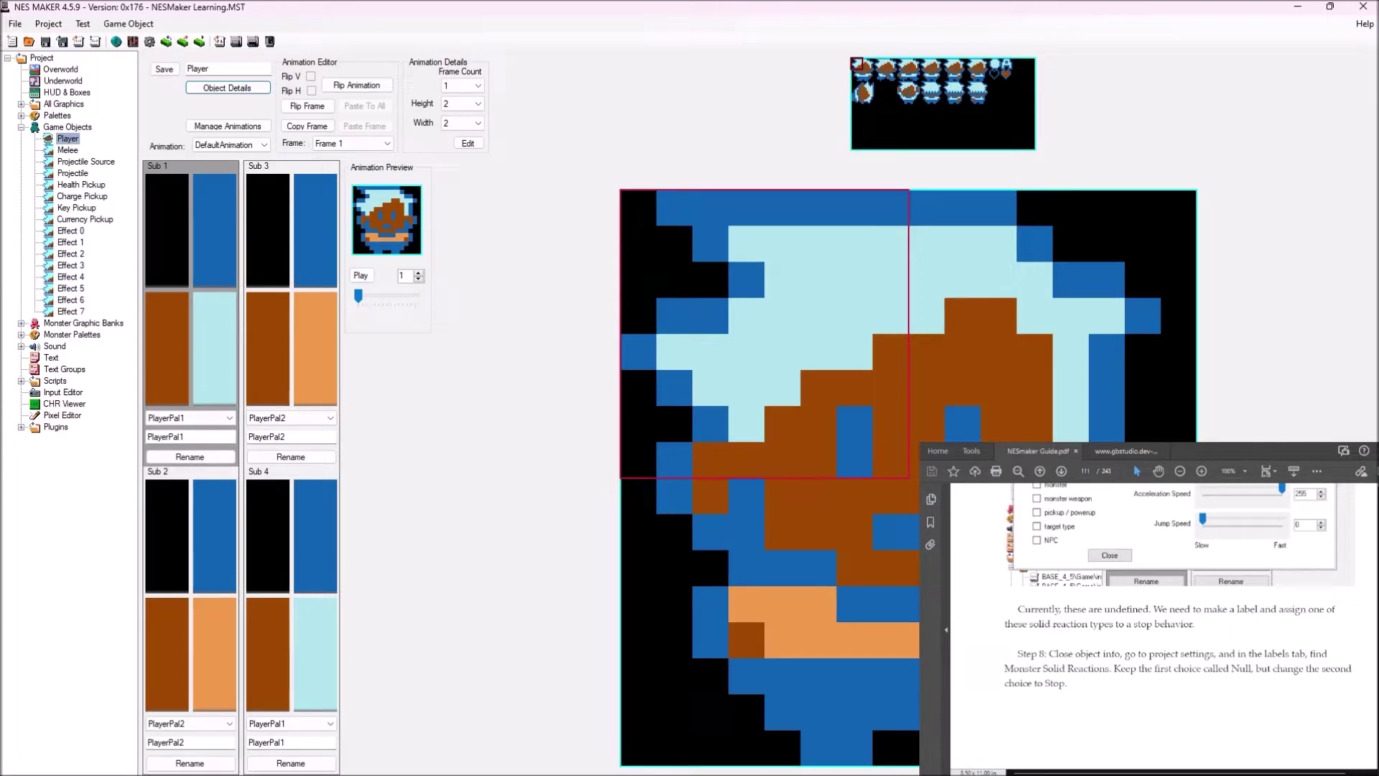
In the project labels, rename the Monster Solid Reactions value React01 to Stop.
click(150, 42)
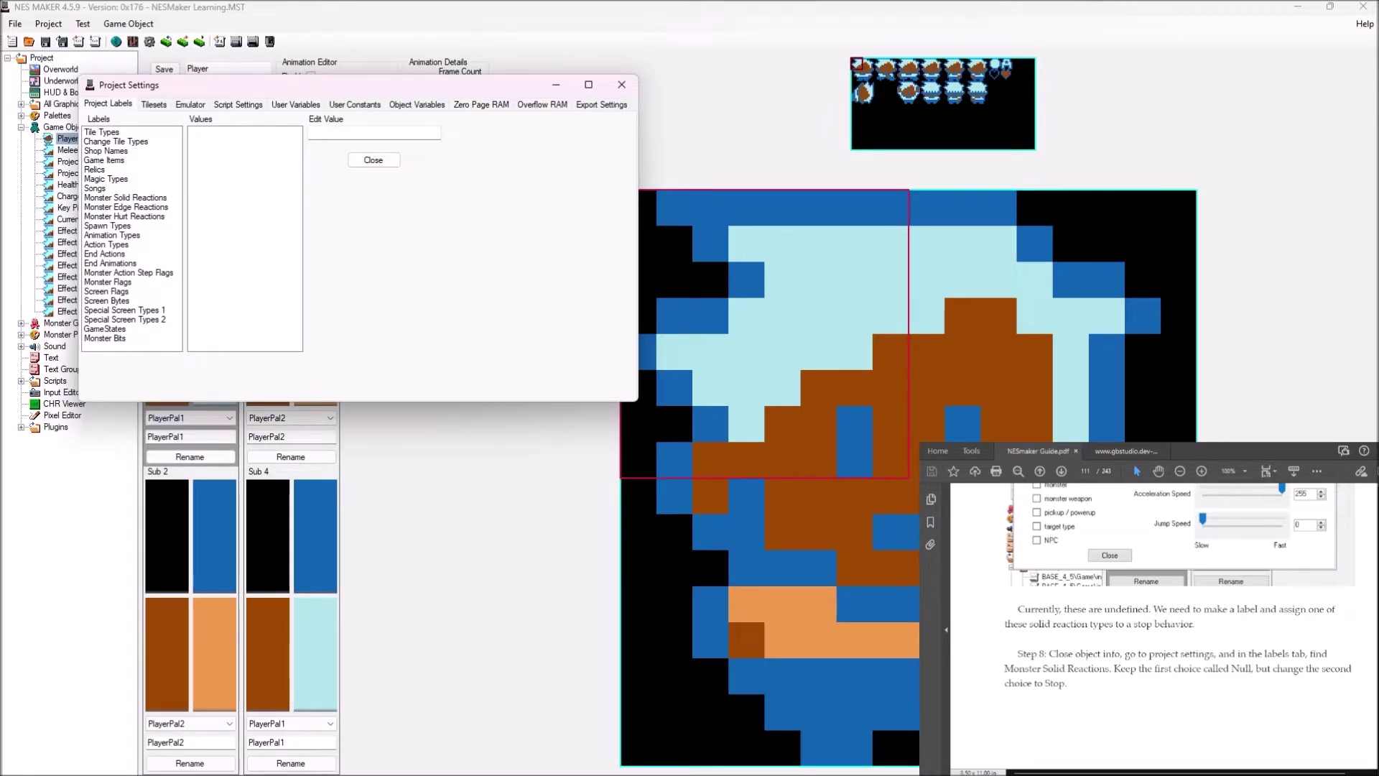
click(125, 197)
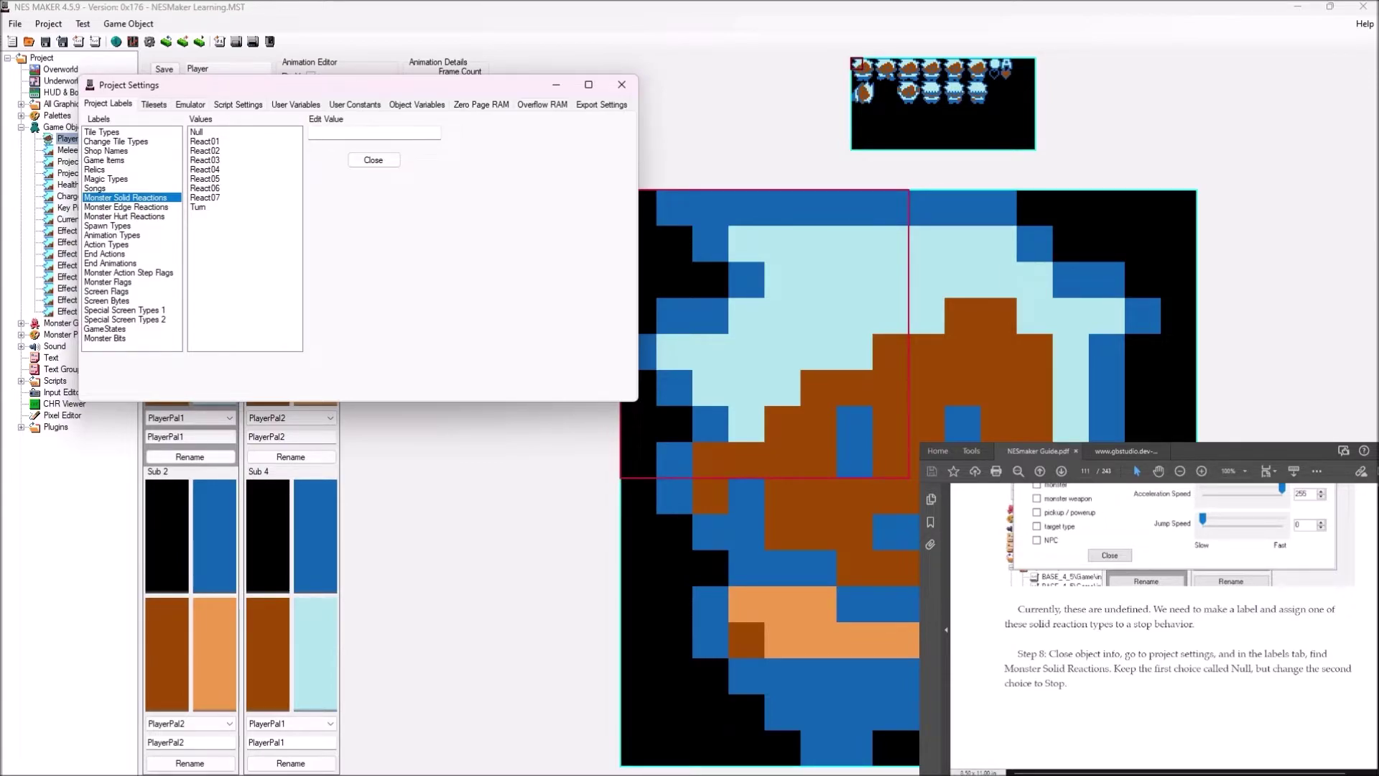
click(204, 141)
click(387, 132)
key(ctrl+a)
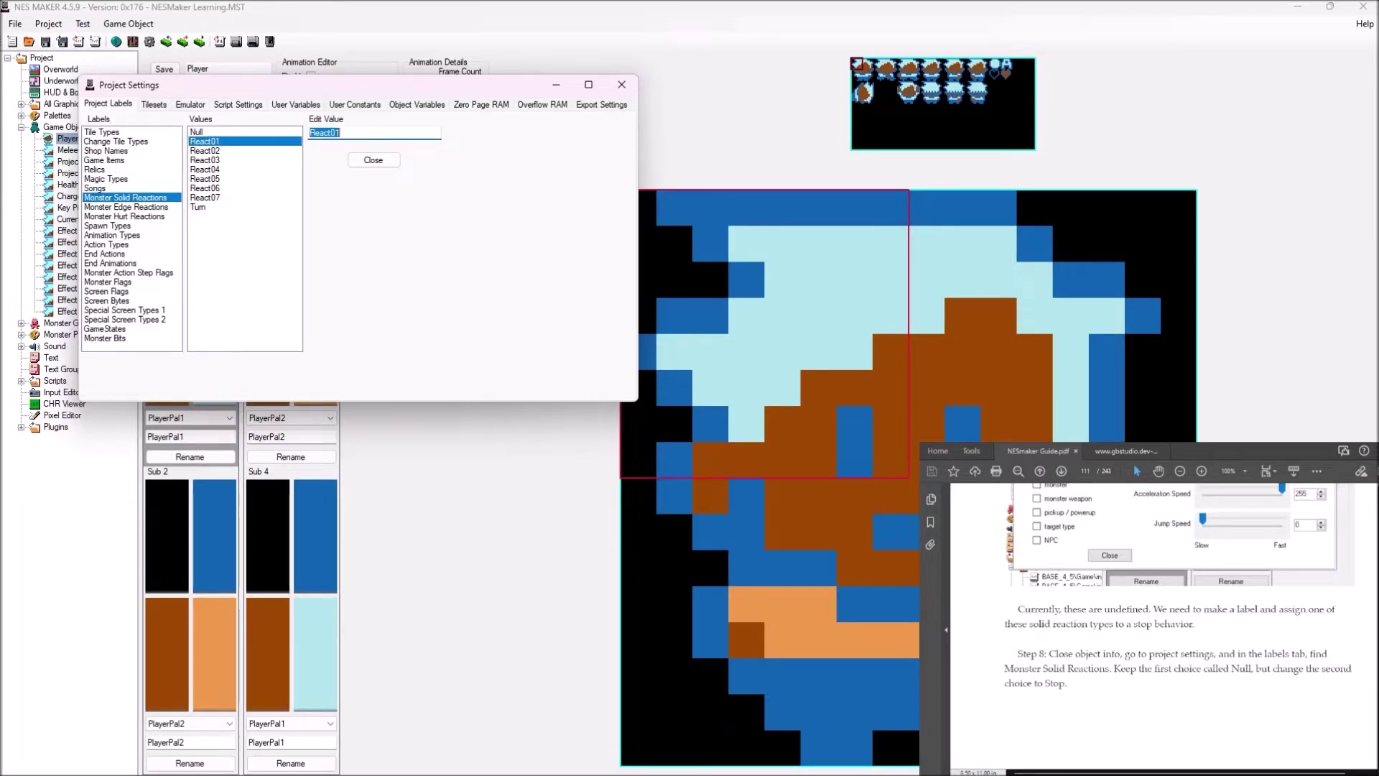
text(Str)
key(BackSpace)
text(op)
Advance the guide to Step 9 on page 112, and show the project's script settings with all script define groups collapsed.
scroll(1164, 625, down, 5)
scroll(1163, 625, down, 4)
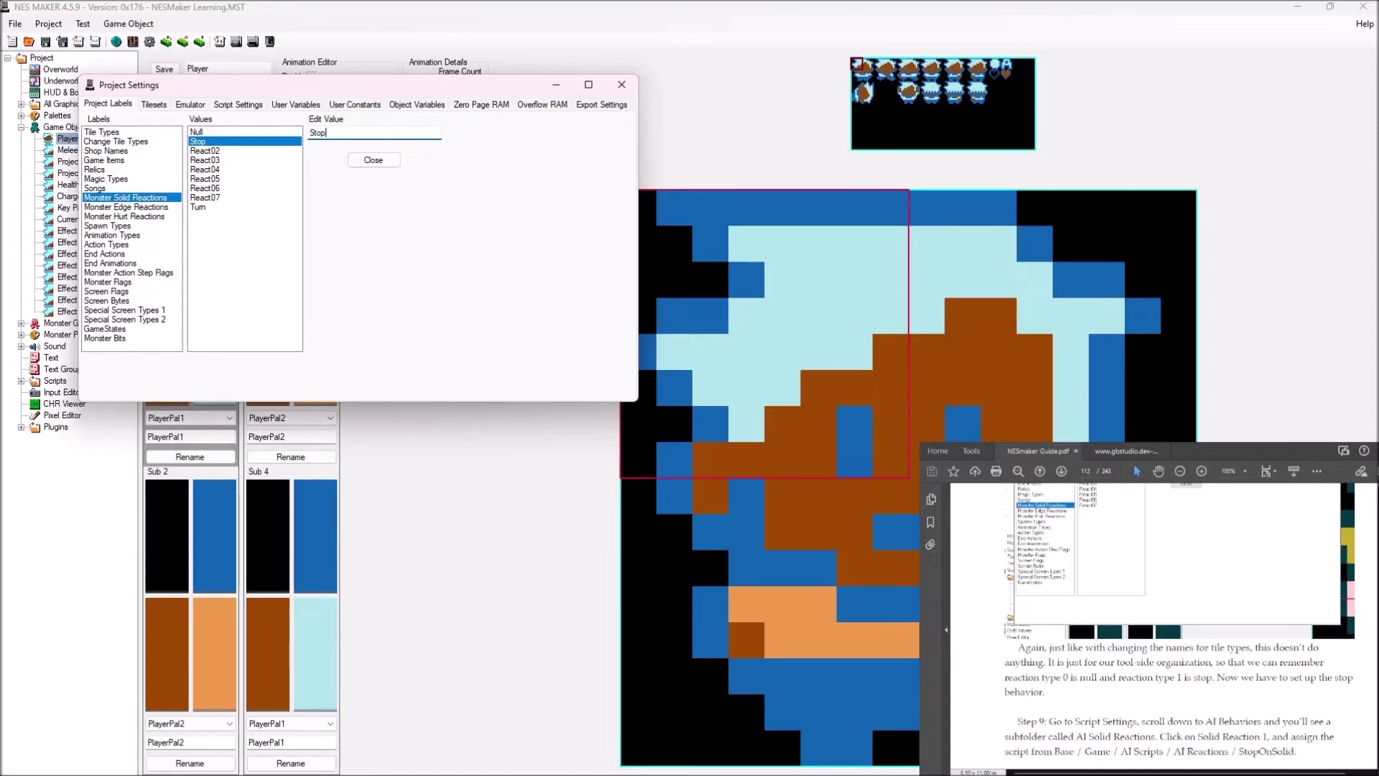
scroll(1149, 611, down, 2)
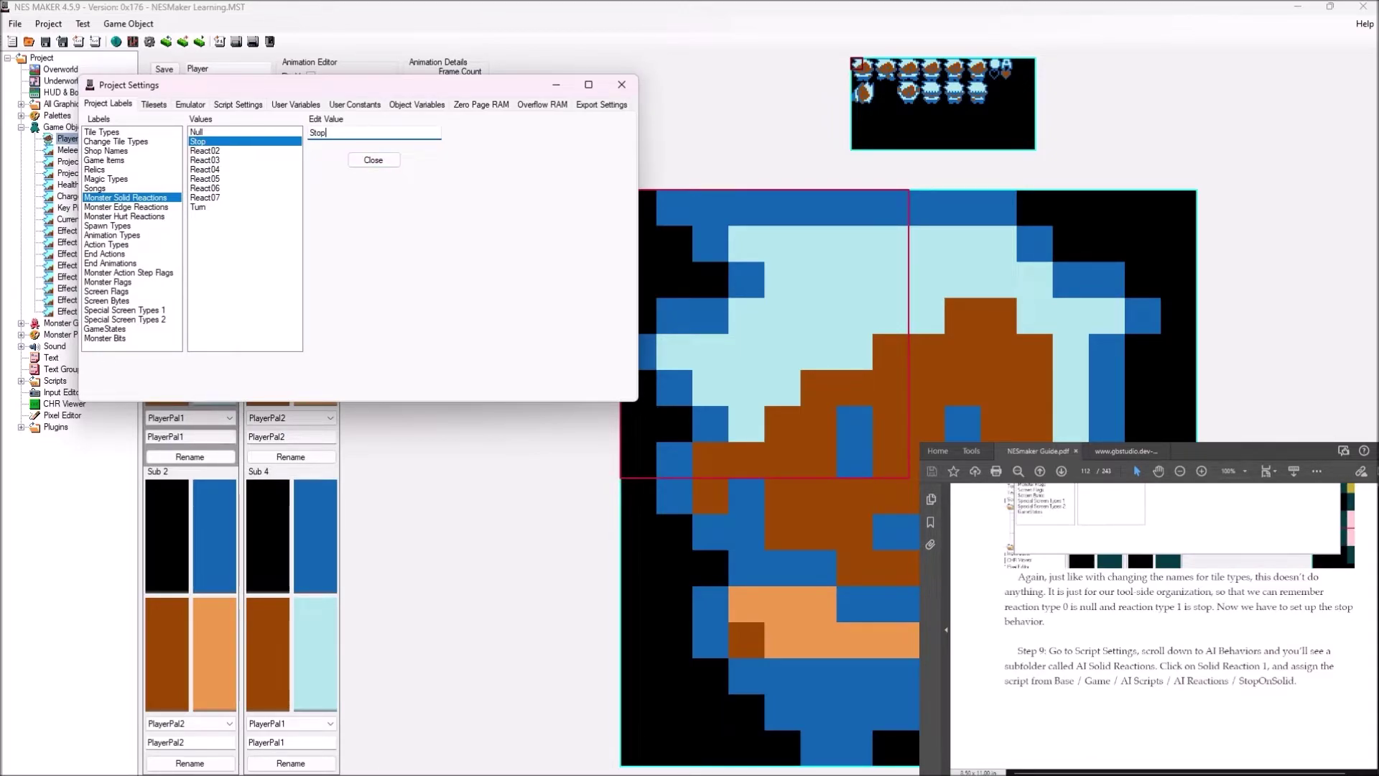
click(238, 104)
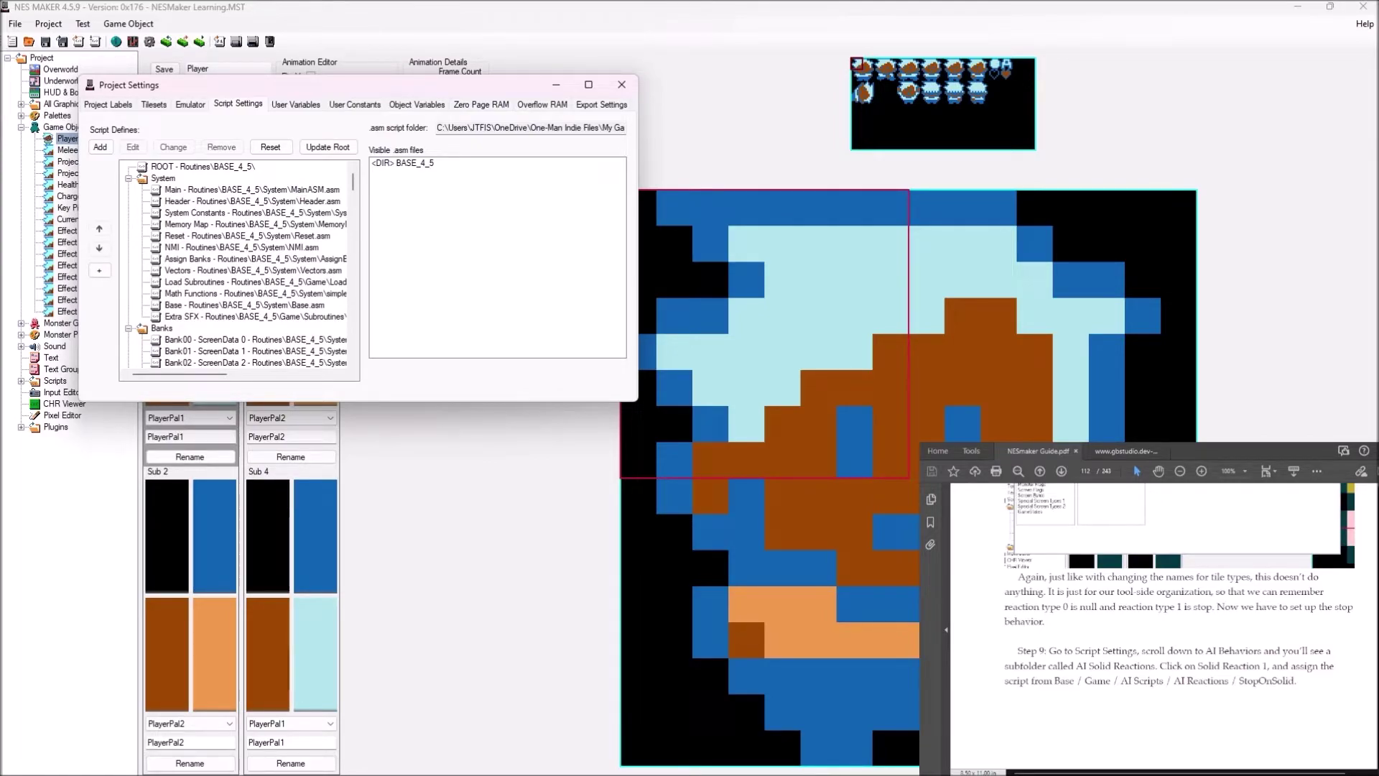
click(128, 178)
click(129, 190)
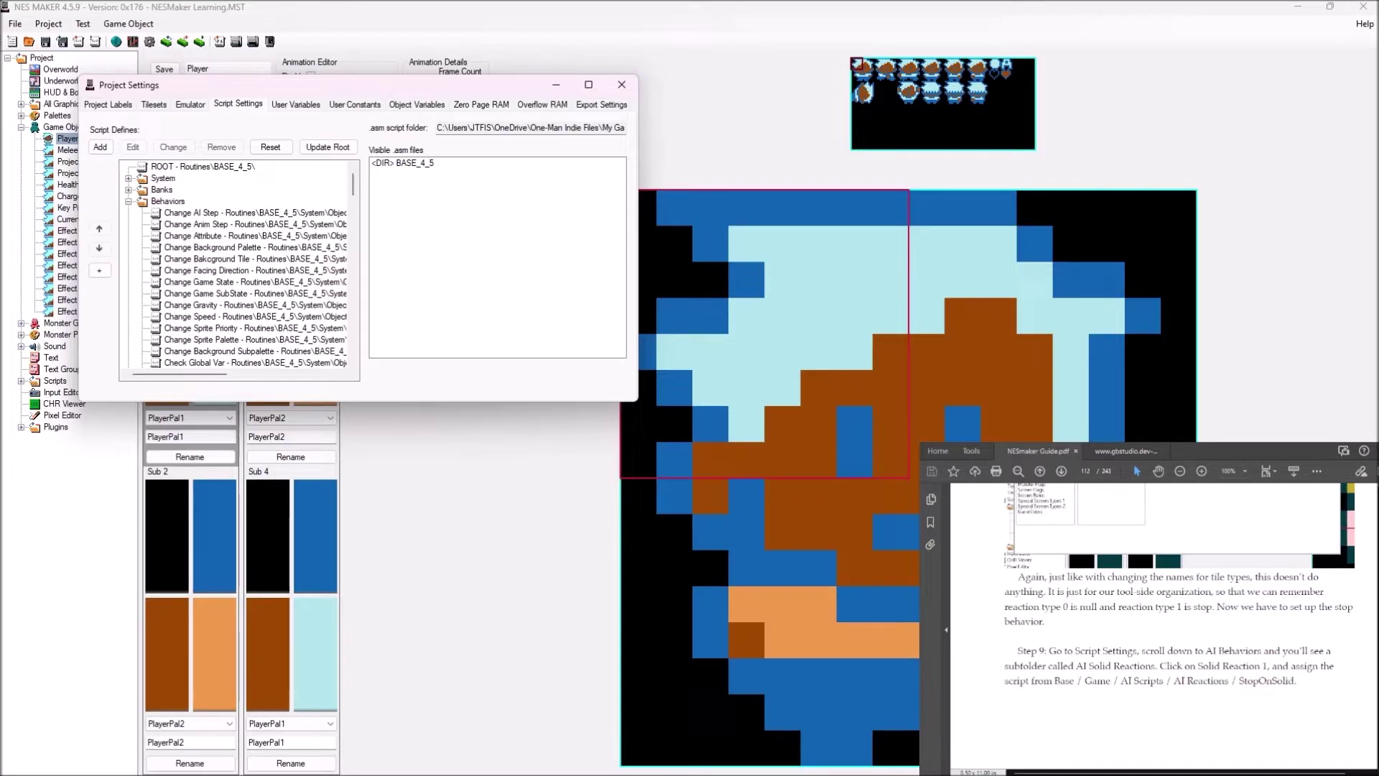
click(129, 201)
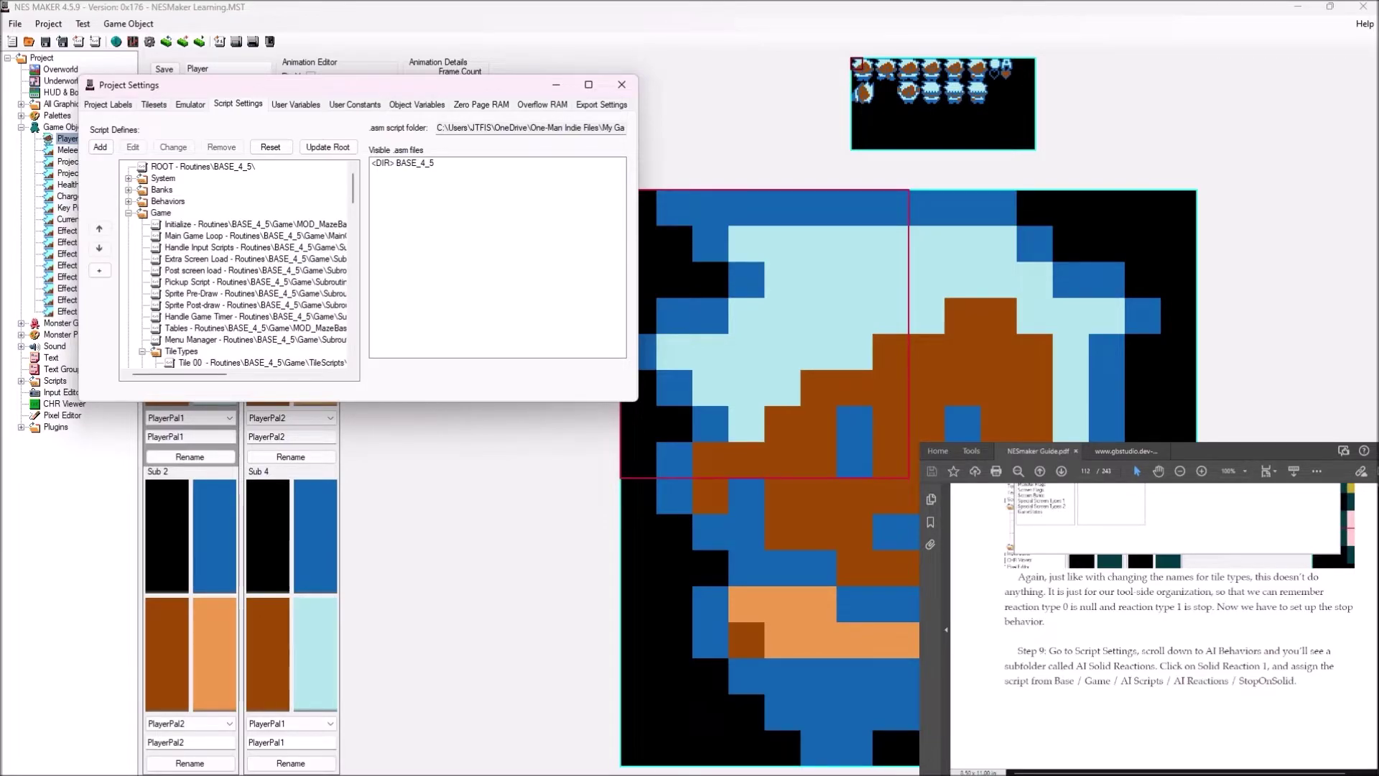
click(128, 212)
click(128, 225)
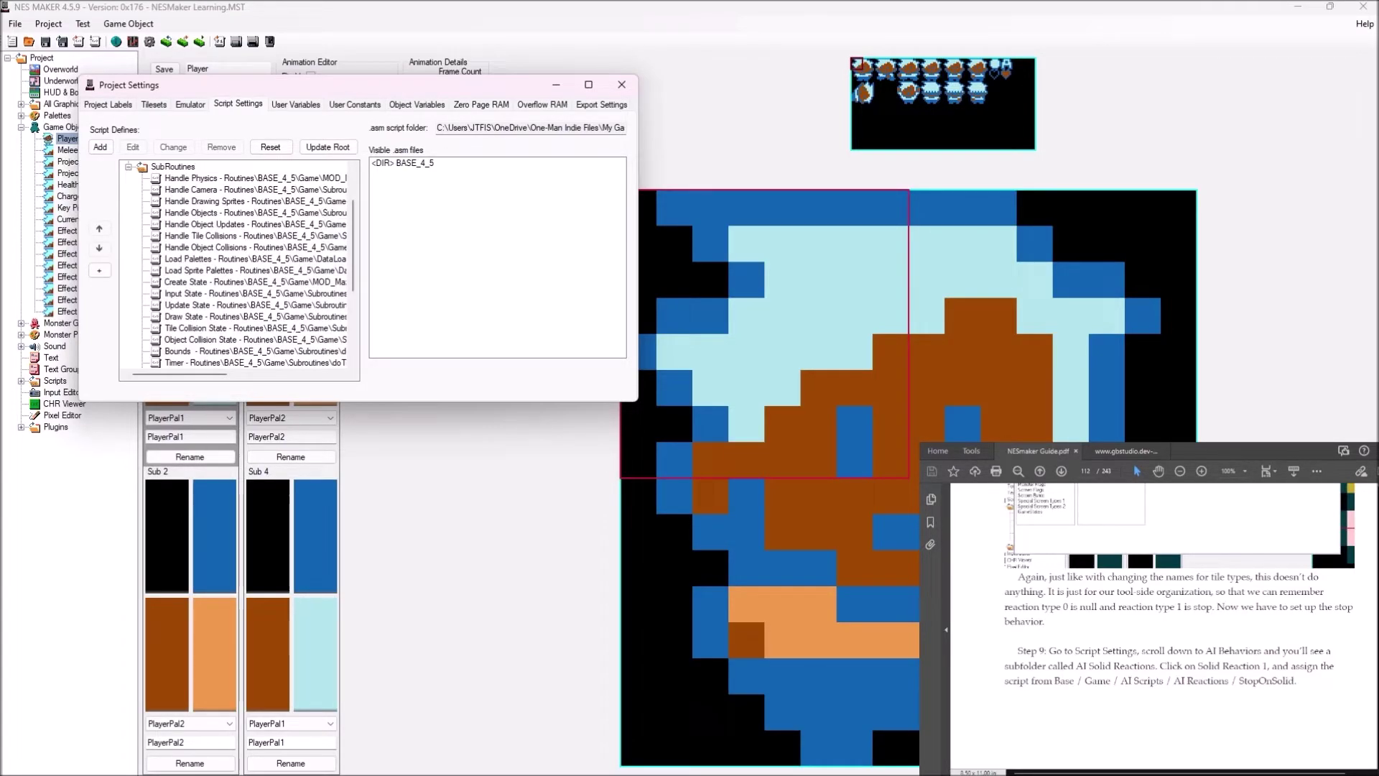
click(128, 167)
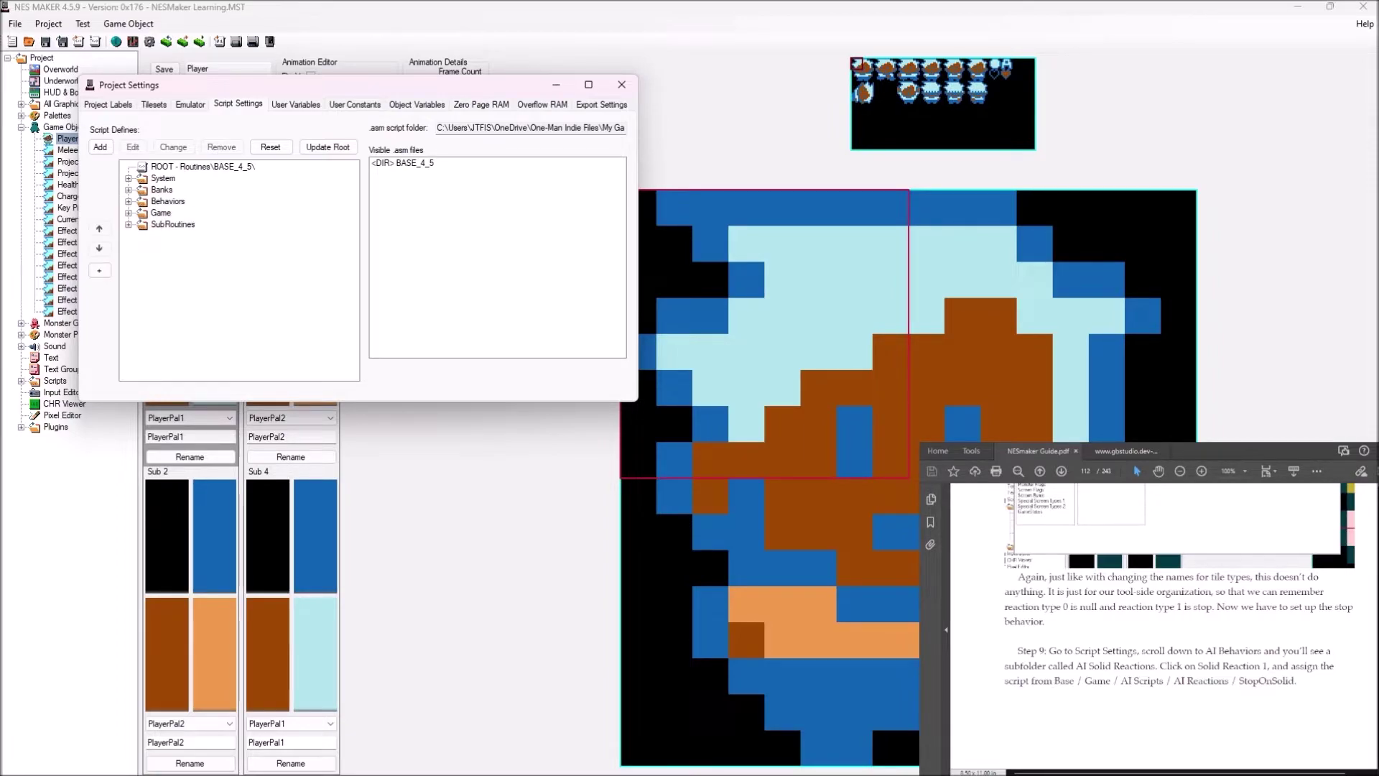
In the script defines, look through the Game group's AI Behaviors for the AI_Solid_reactions folder.
click(128, 178)
scroll(240, 253, down, 4)
scroll(241, 252, up, 3)
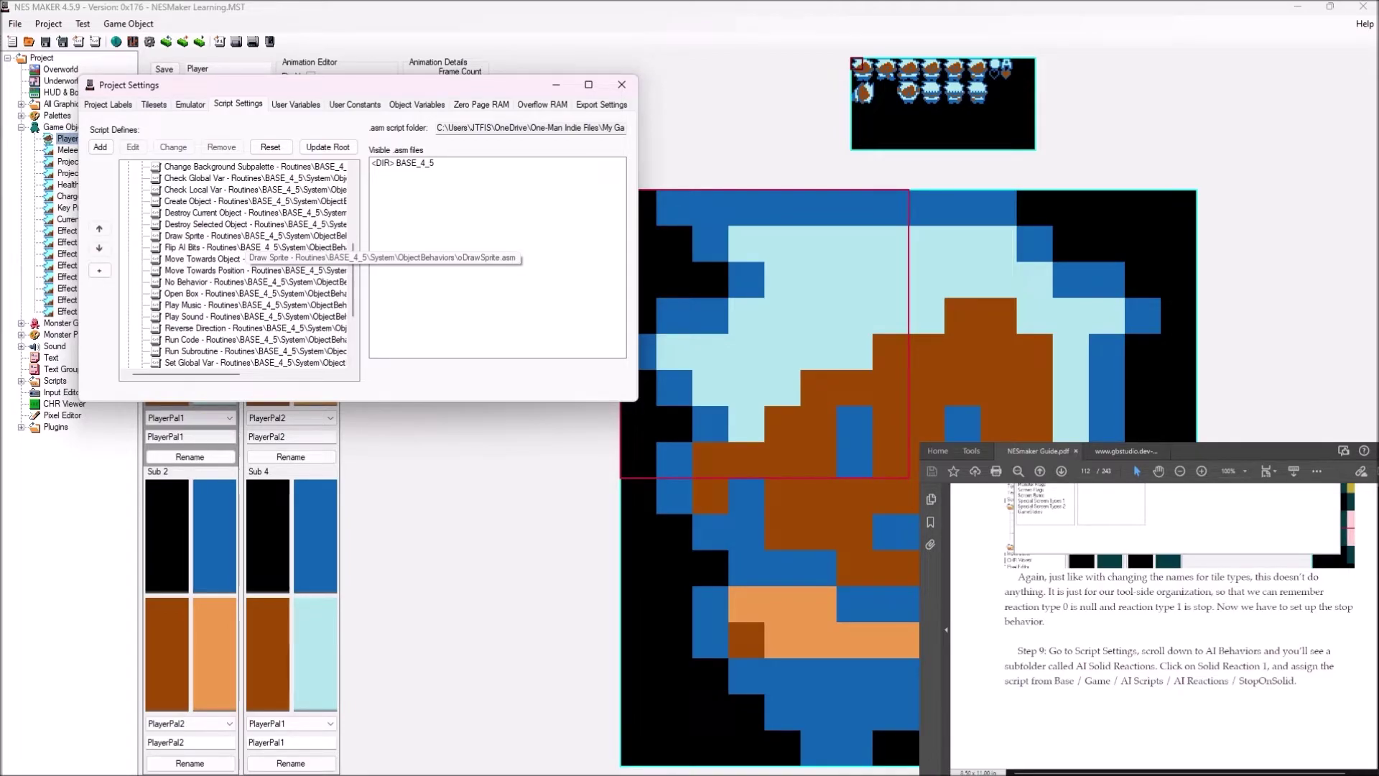
scroll(241, 265, up, 5)
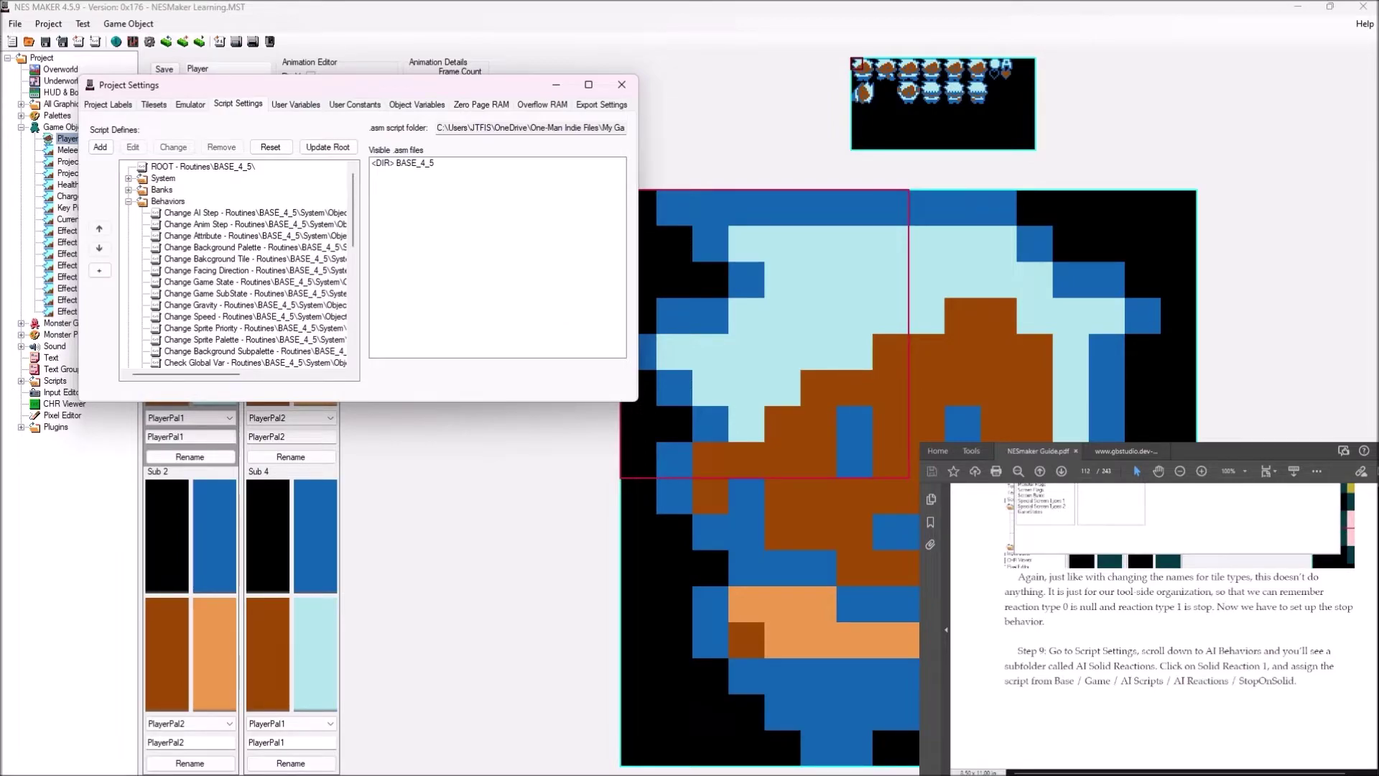
scroll(216, 287, down, 10)
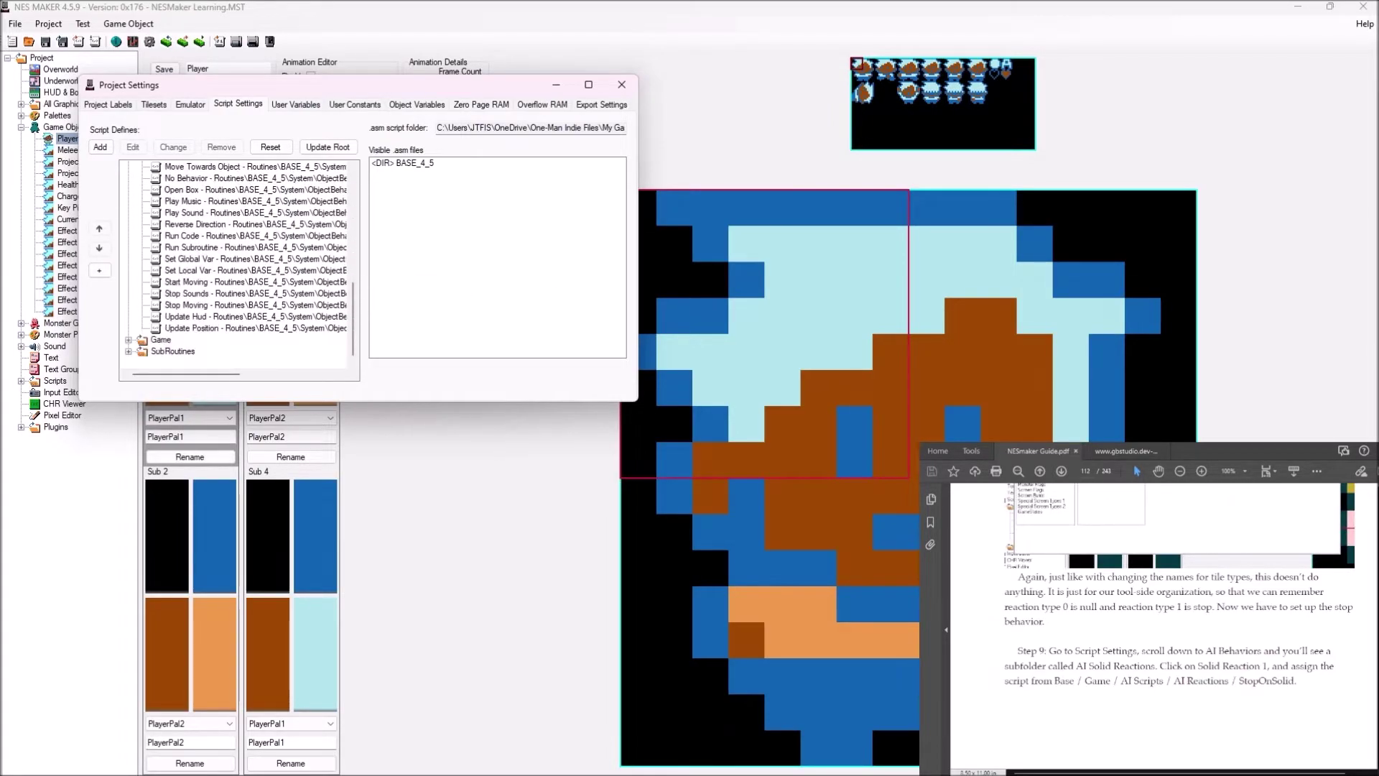
scroll(216, 287, down, 3)
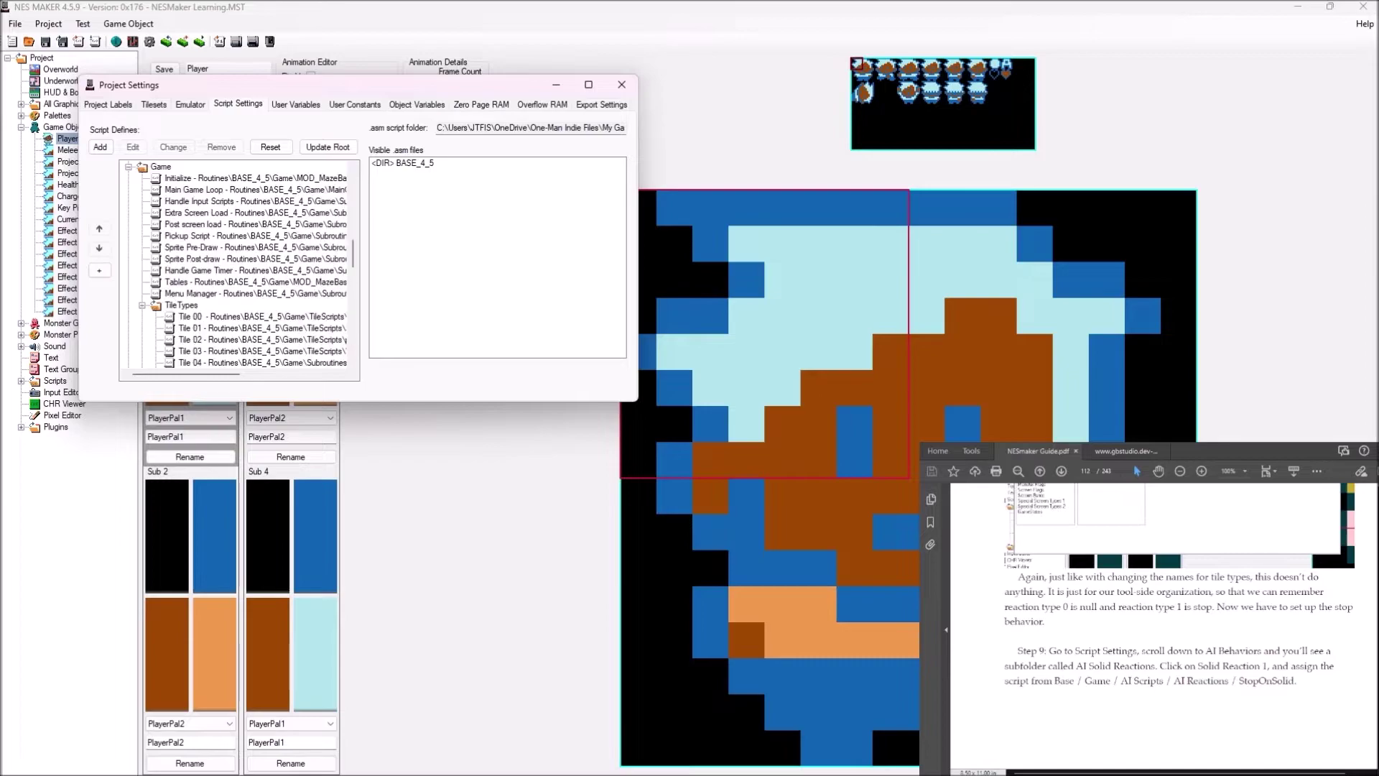
scroll(237, 287, down, 12)
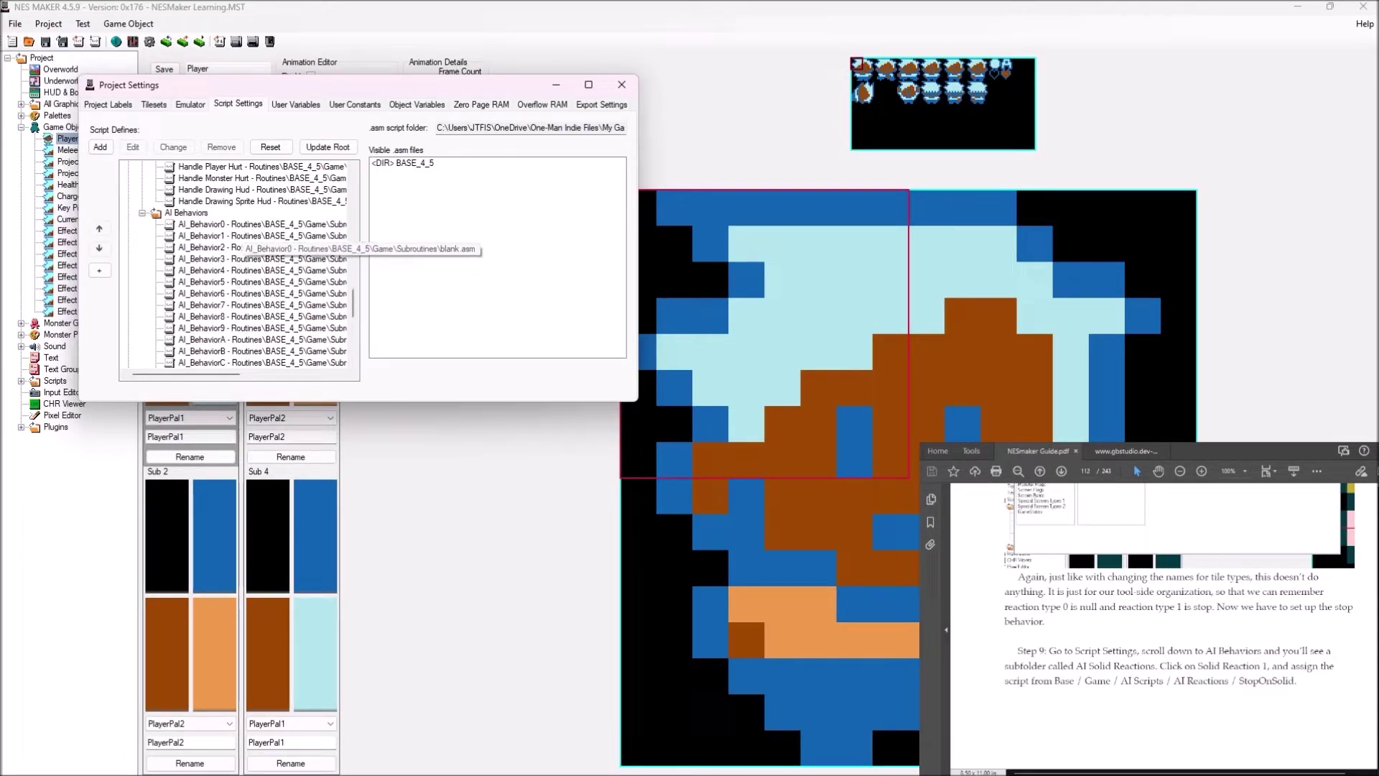
scroll(245, 248, down, 3)
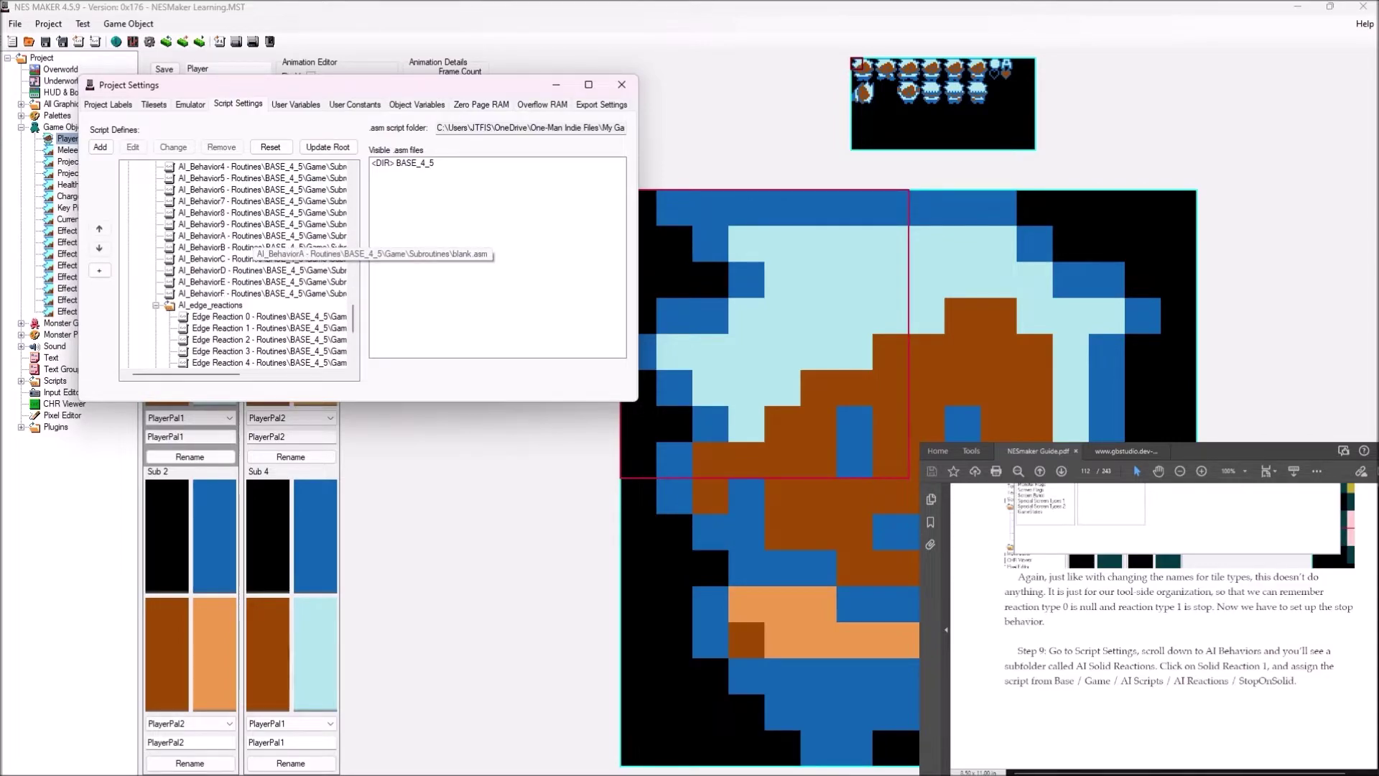
scroll(244, 244, up, 1)
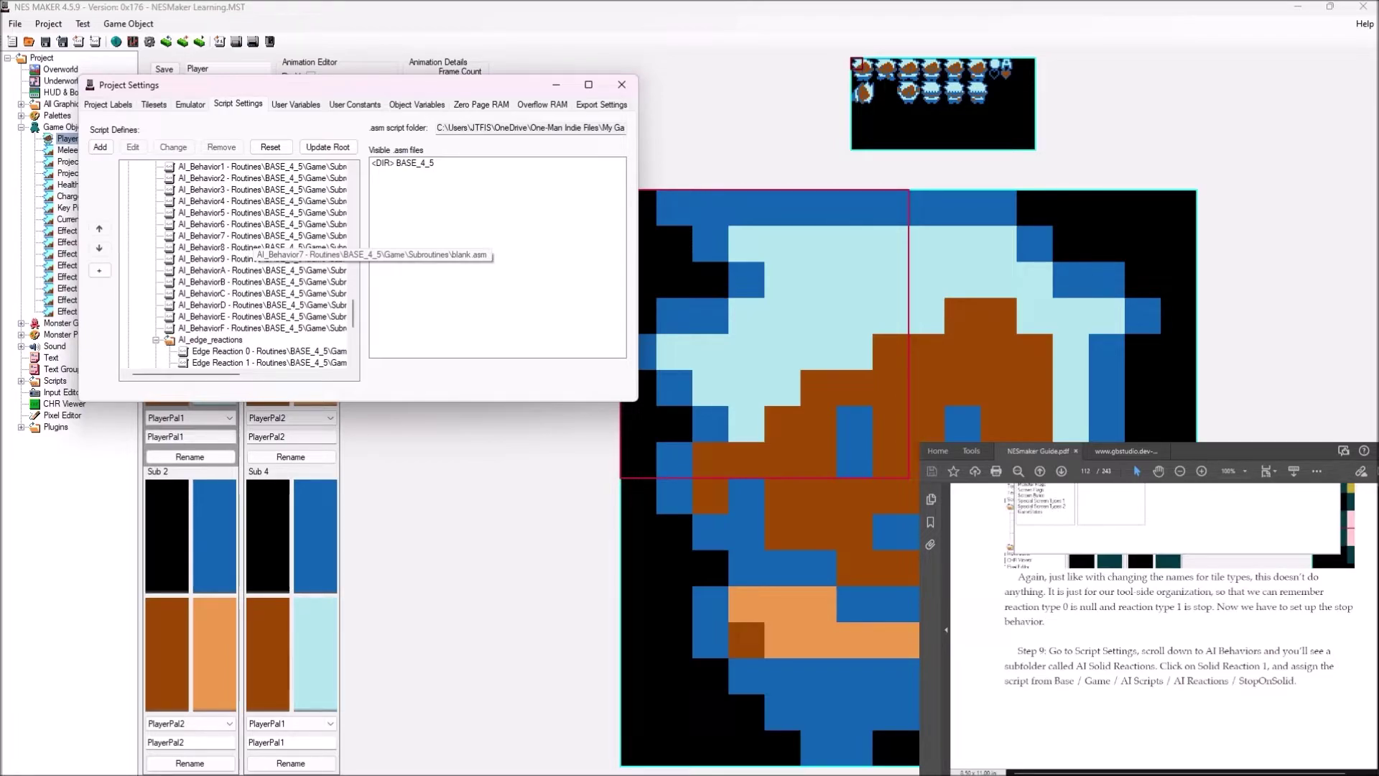
scroll(251, 265, down, 6)
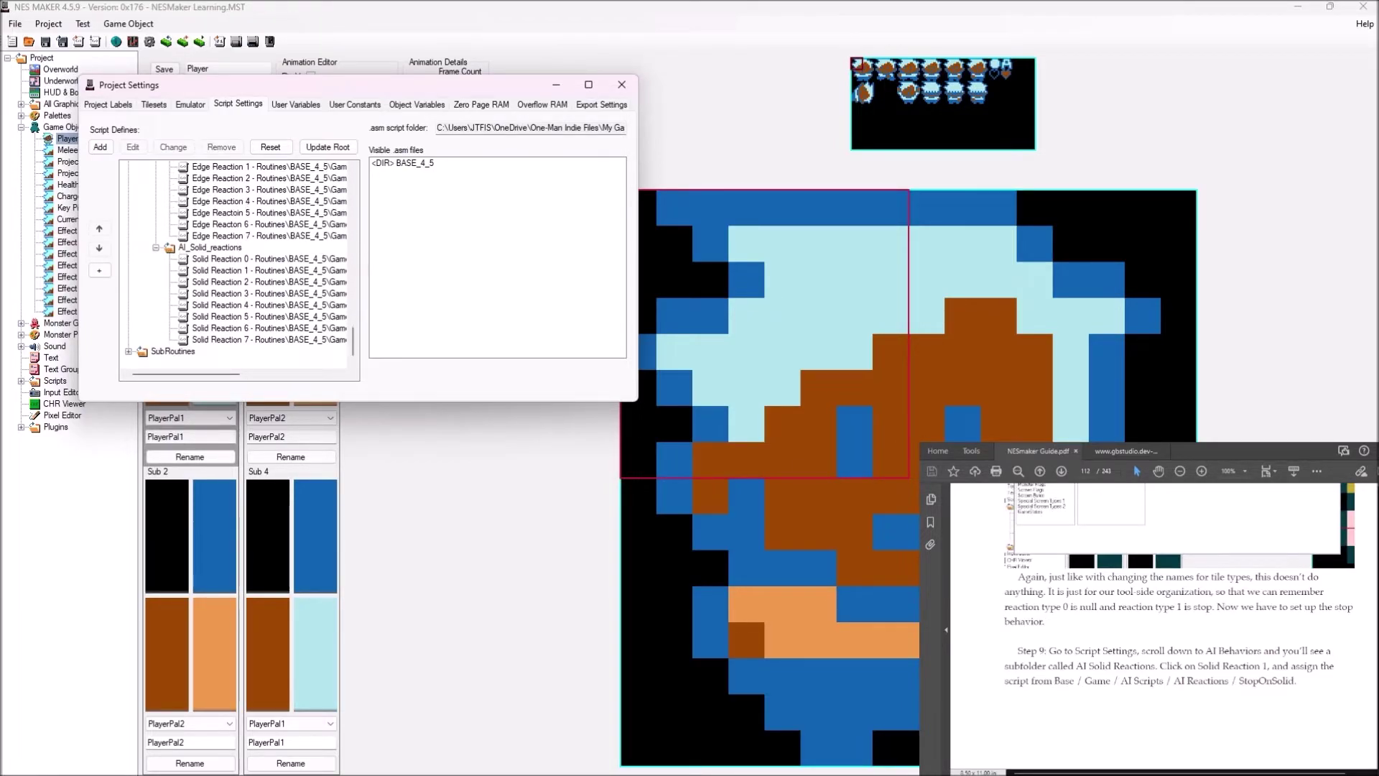
click(211, 247)
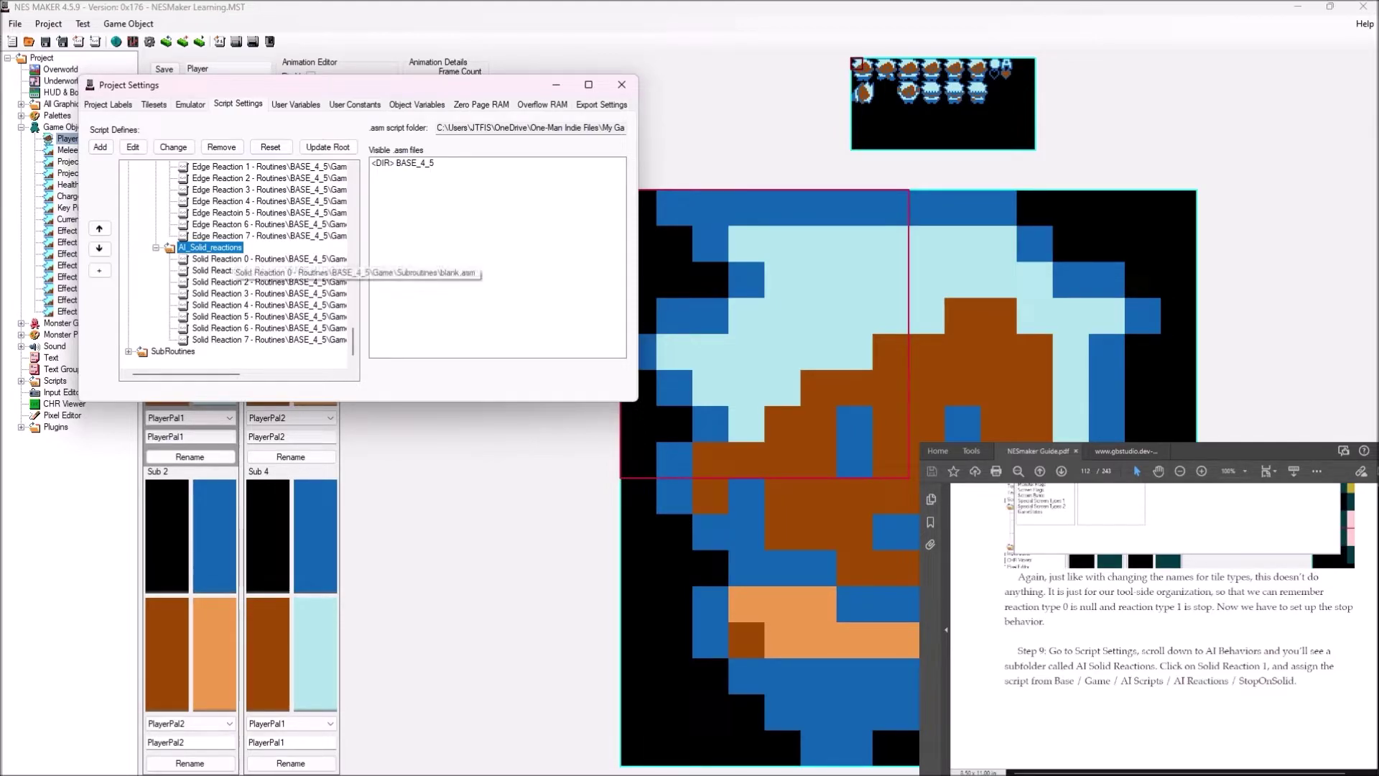
Assign stopOnSolid.asm from BASE_4_5\Game\AI_Scripts\AI_reactions to Solid Reaction 1, and check its assigned path.
click(255, 270)
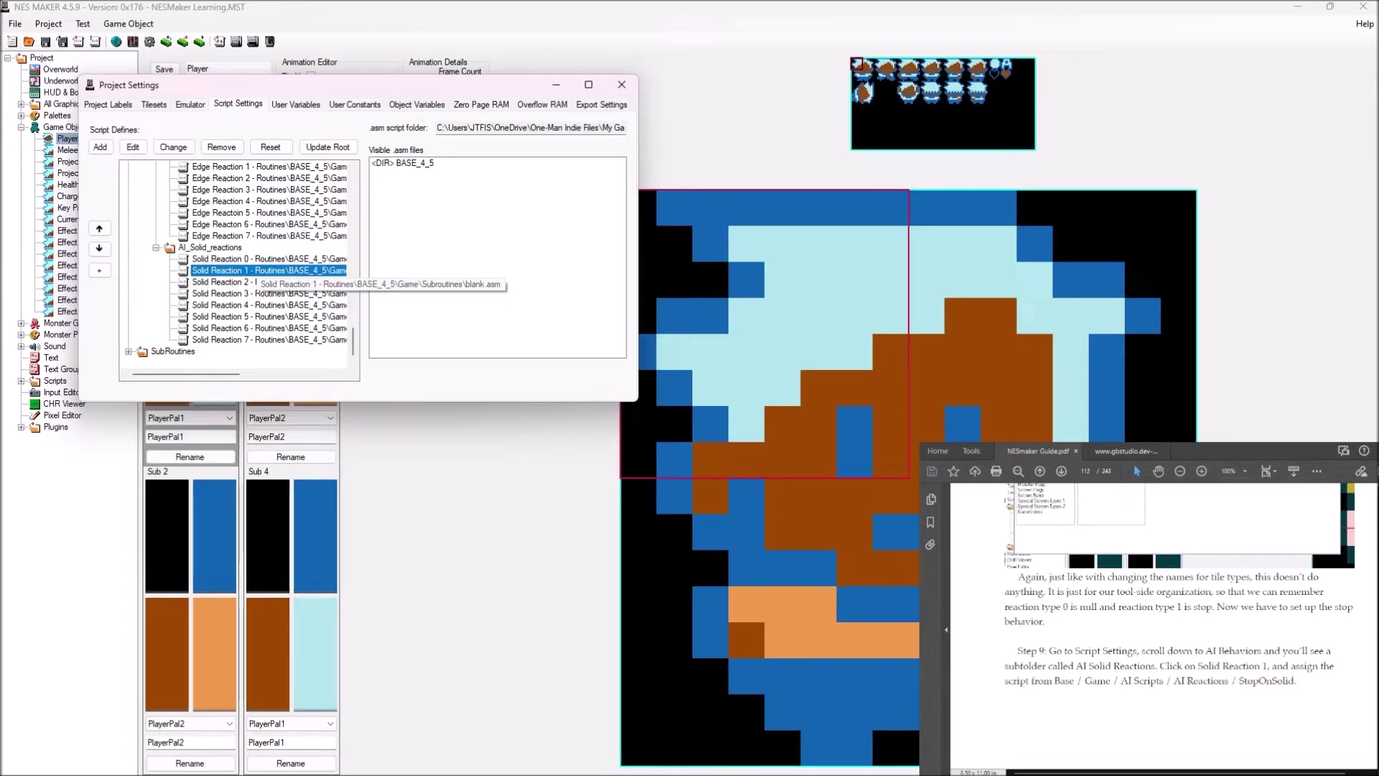
double_click(403, 163)
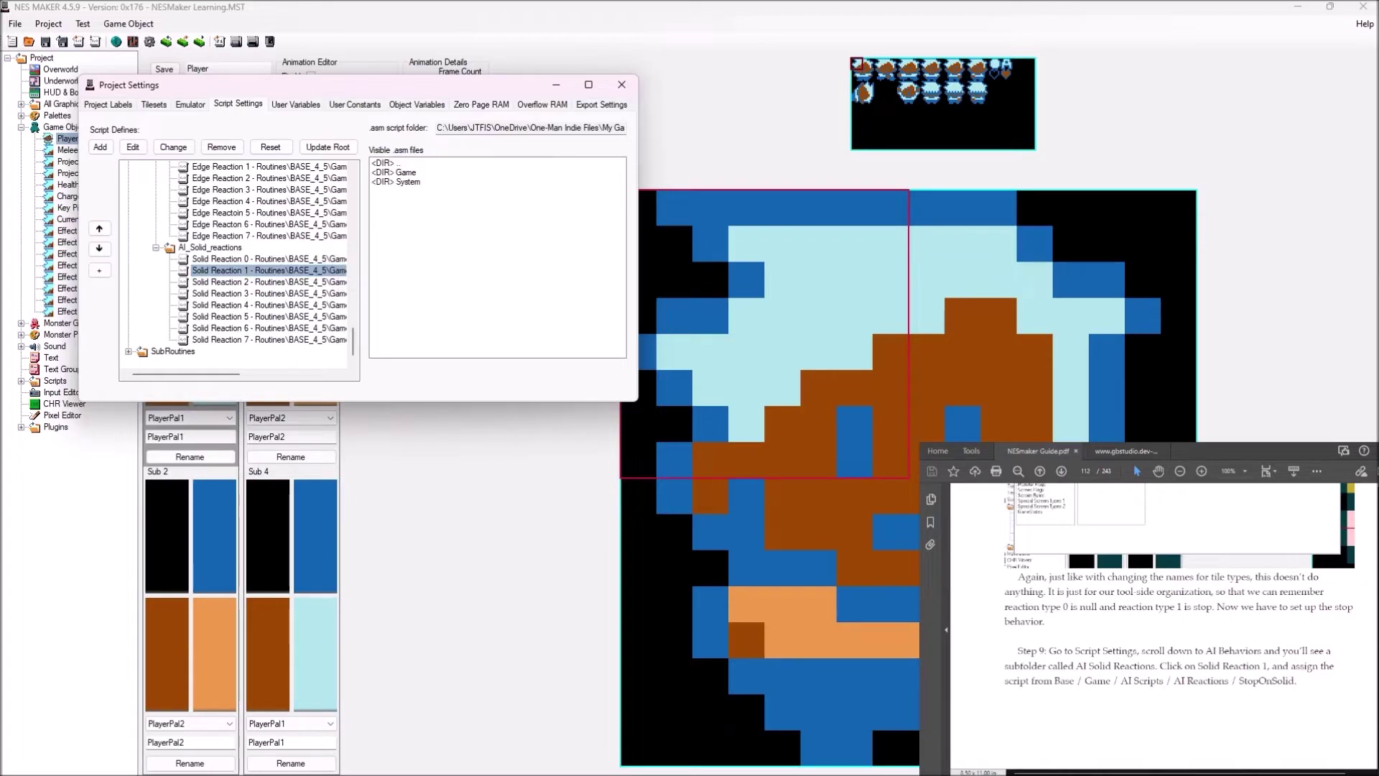
double_click(403, 172)
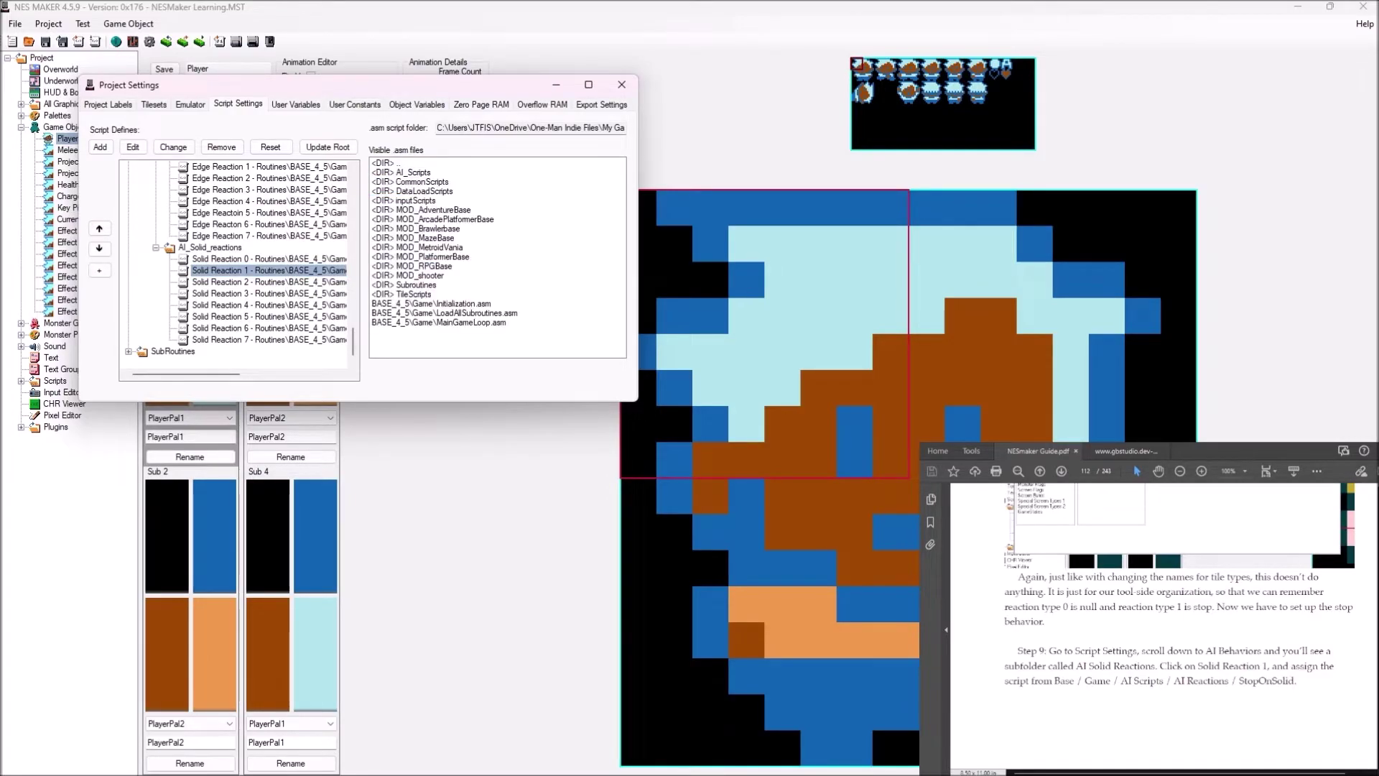
double_click(413, 172)
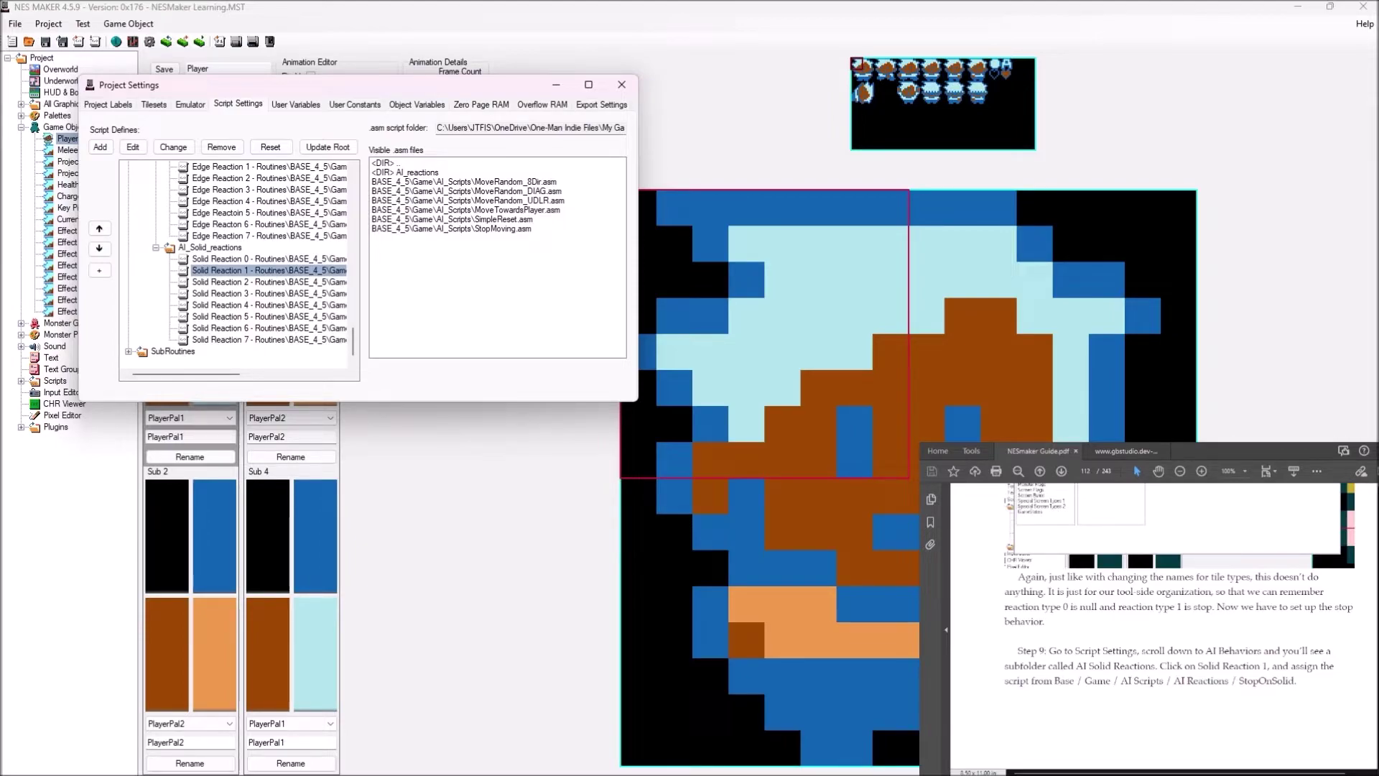
double_click(413, 172)
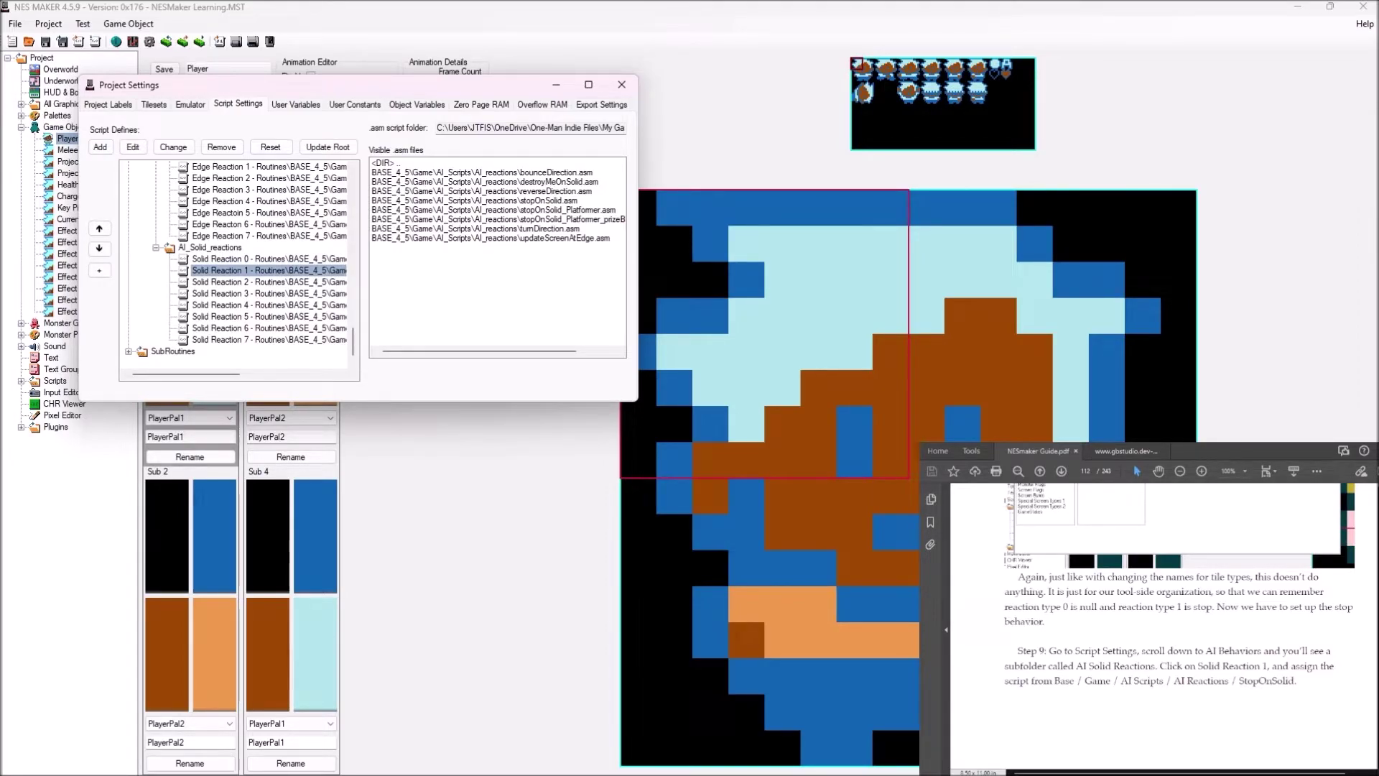
click(474, 201)
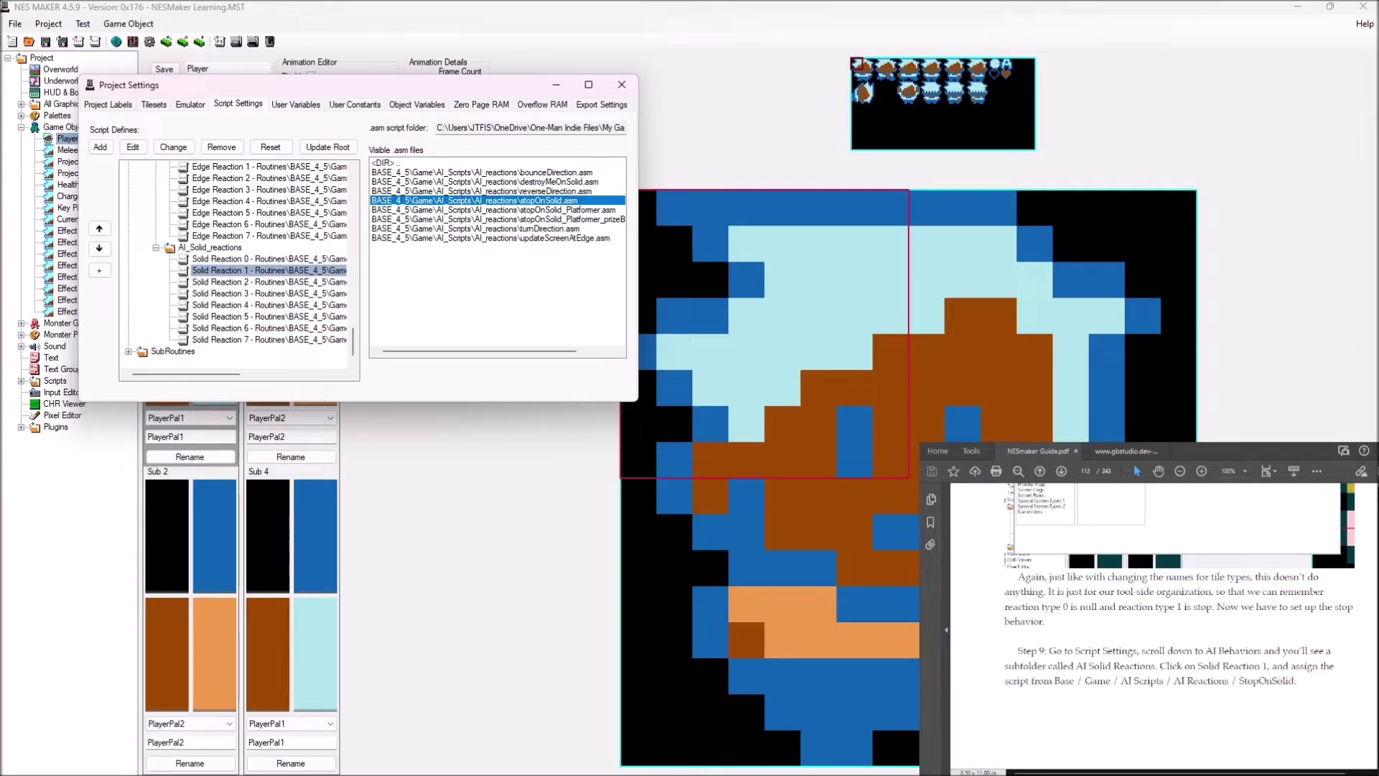
drag(205, 374, 295, 375)
Advance the guide to page 113 and examine the enlarged Step 9 screenshot for the Solid Reaction 1 script assignment.
scroll(1163, 625, down, 5)
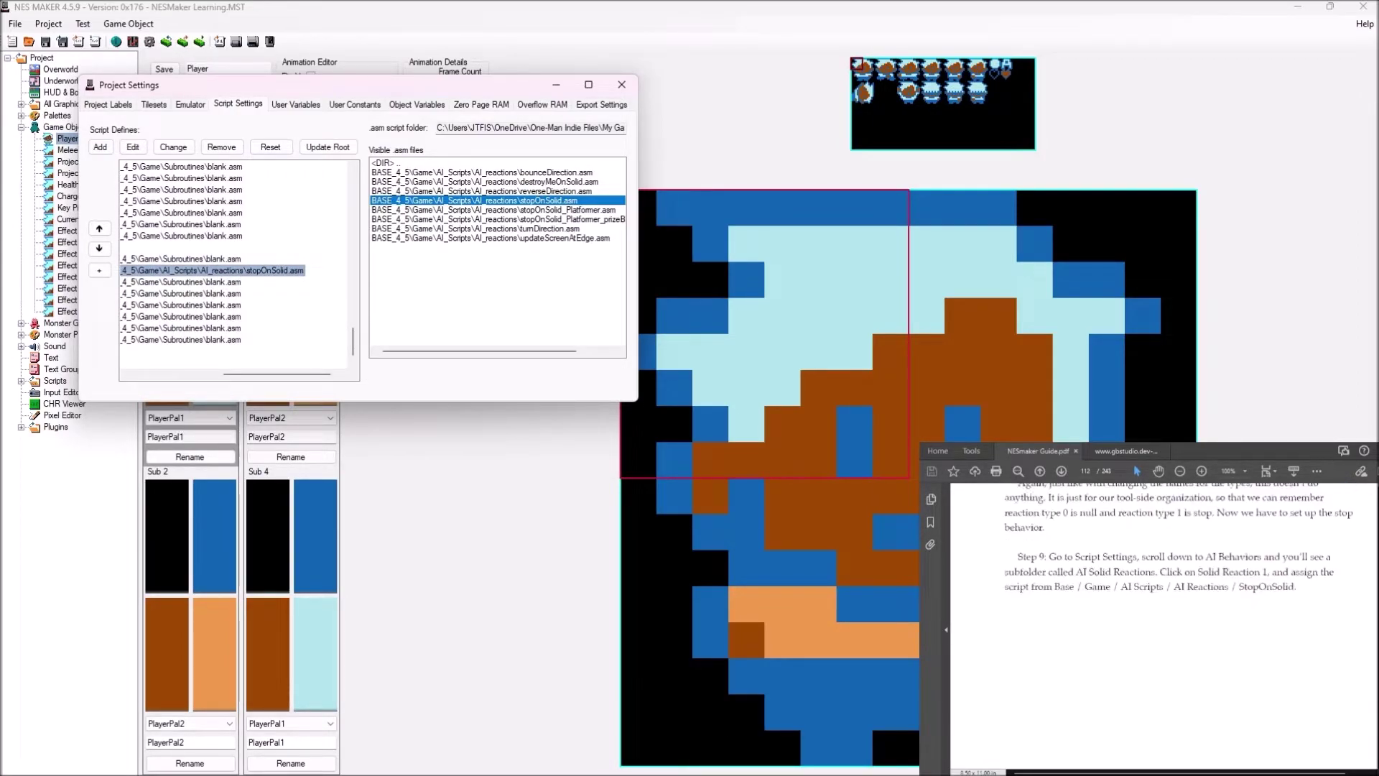
scroll(1164, 625, down, 3)
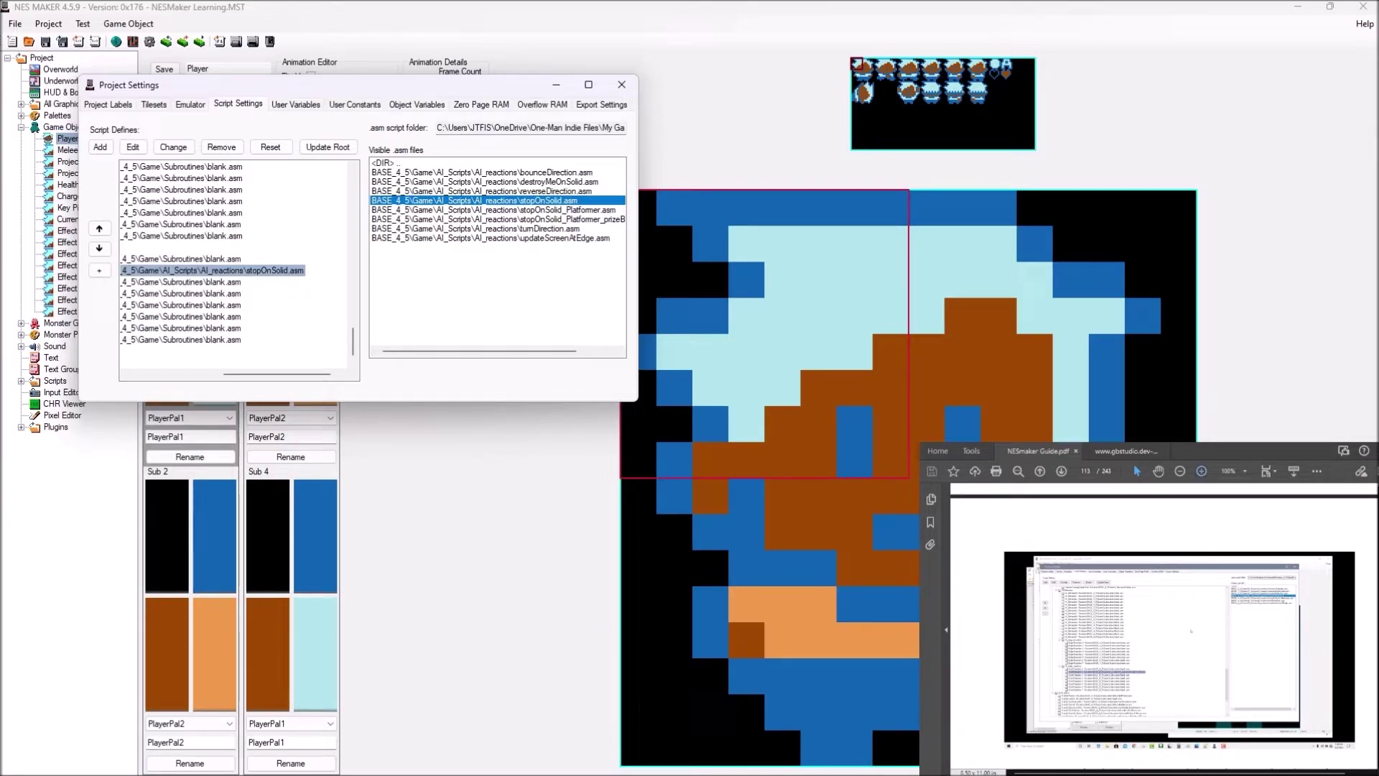
scroll(1190, 631, down, 5)
drag(1251, 632, 1074, 539)
drag(1083, 773, 1216, 772)
scroll(1260, 649, down, 1)
scroll(1260, 648, down, 3)
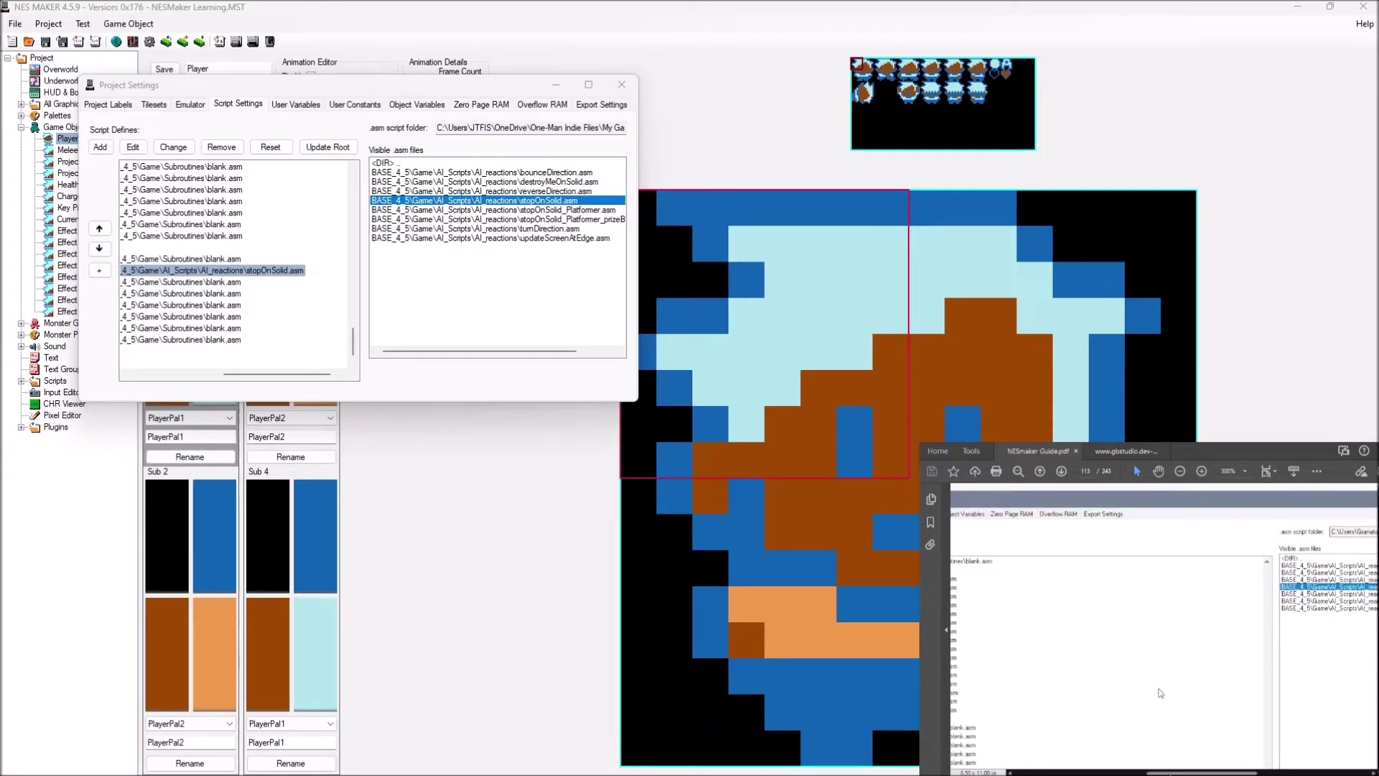
scroll(1161, 693, down, 10)
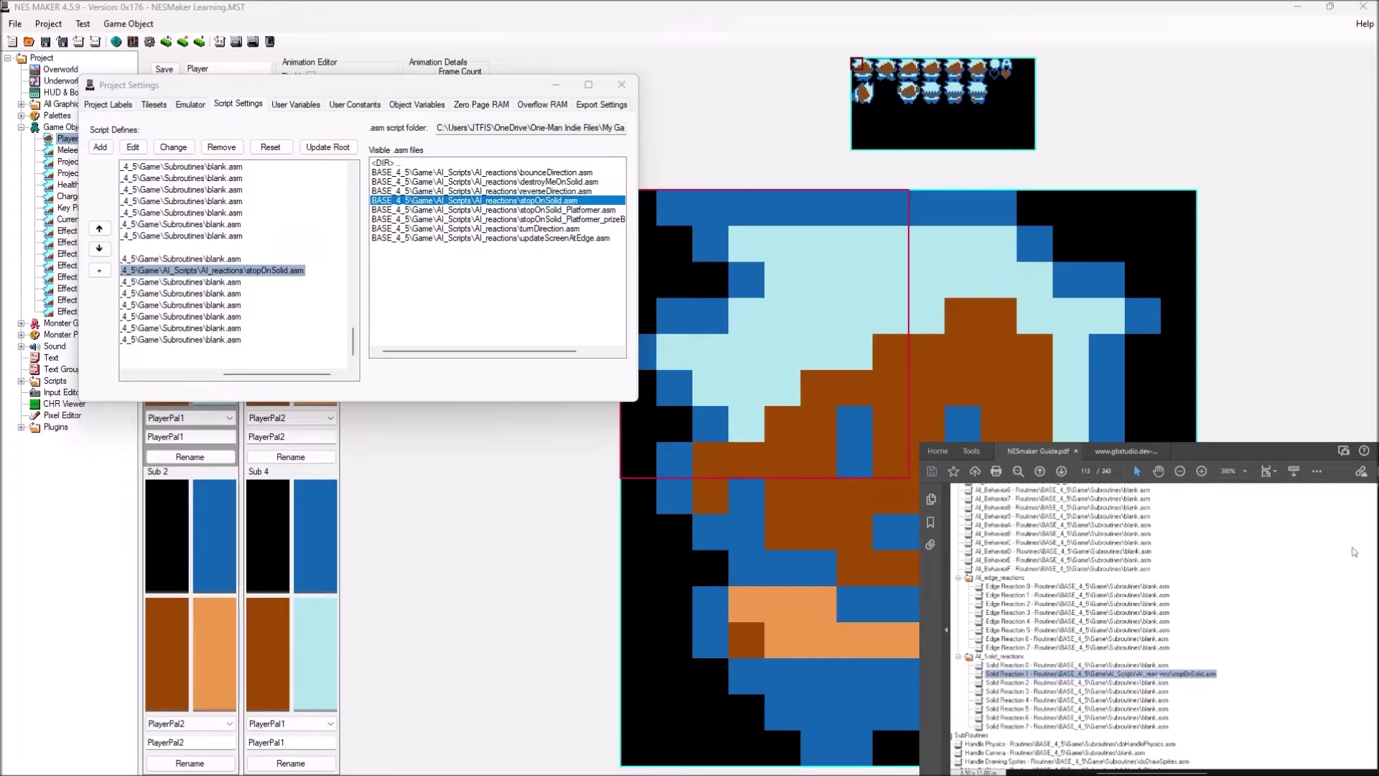
scroll(1221, 611, down, 5)
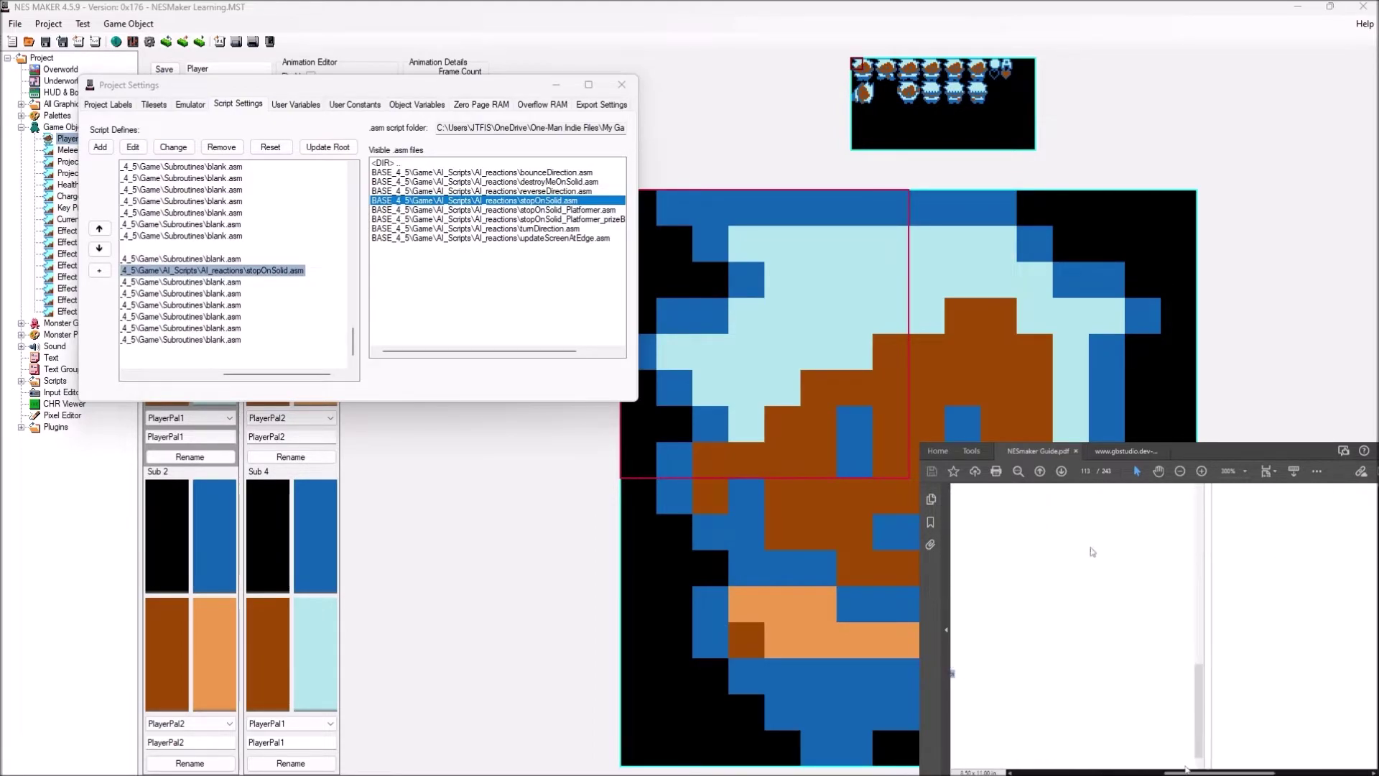
scroll(1029, 622, up, 1)
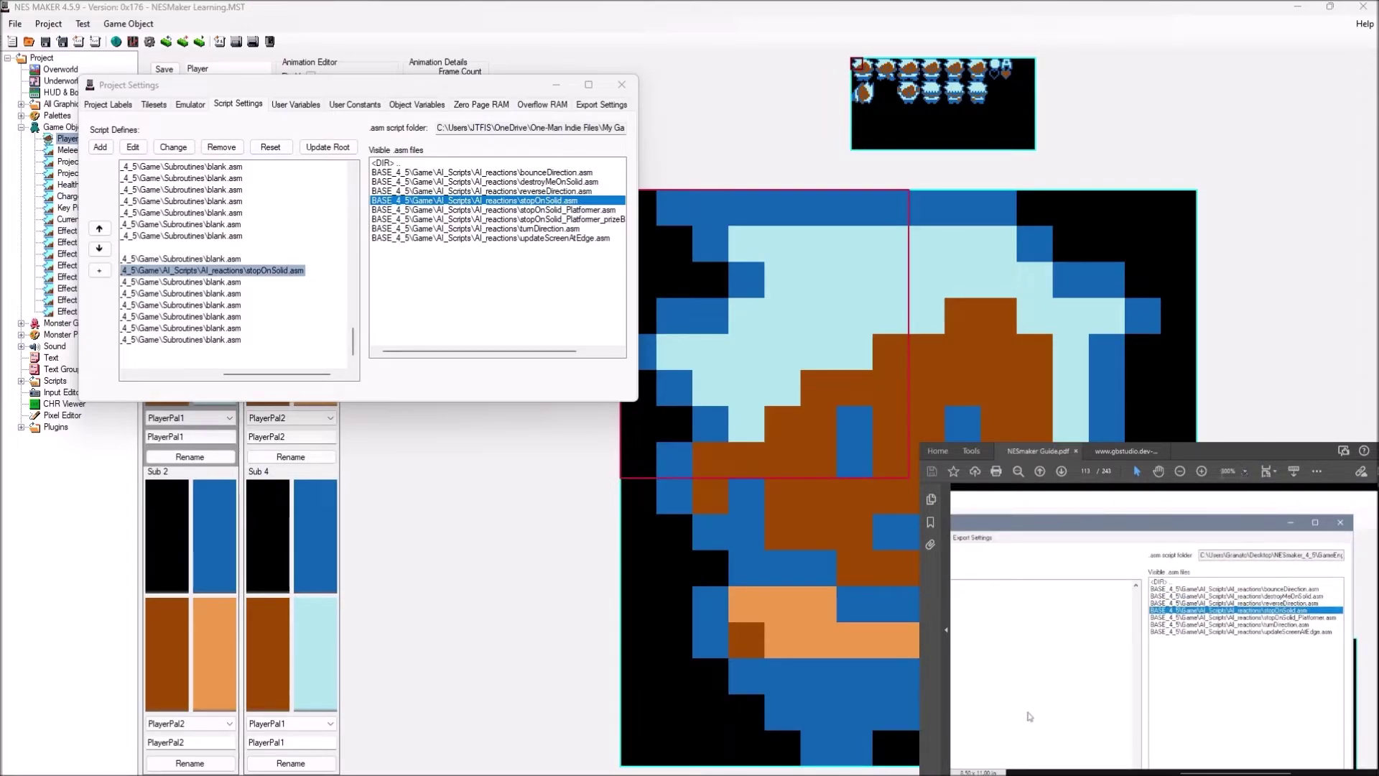
Zoom the guide back out to read Step 10 on page 113, and close the project settings.
click(1276, 551)
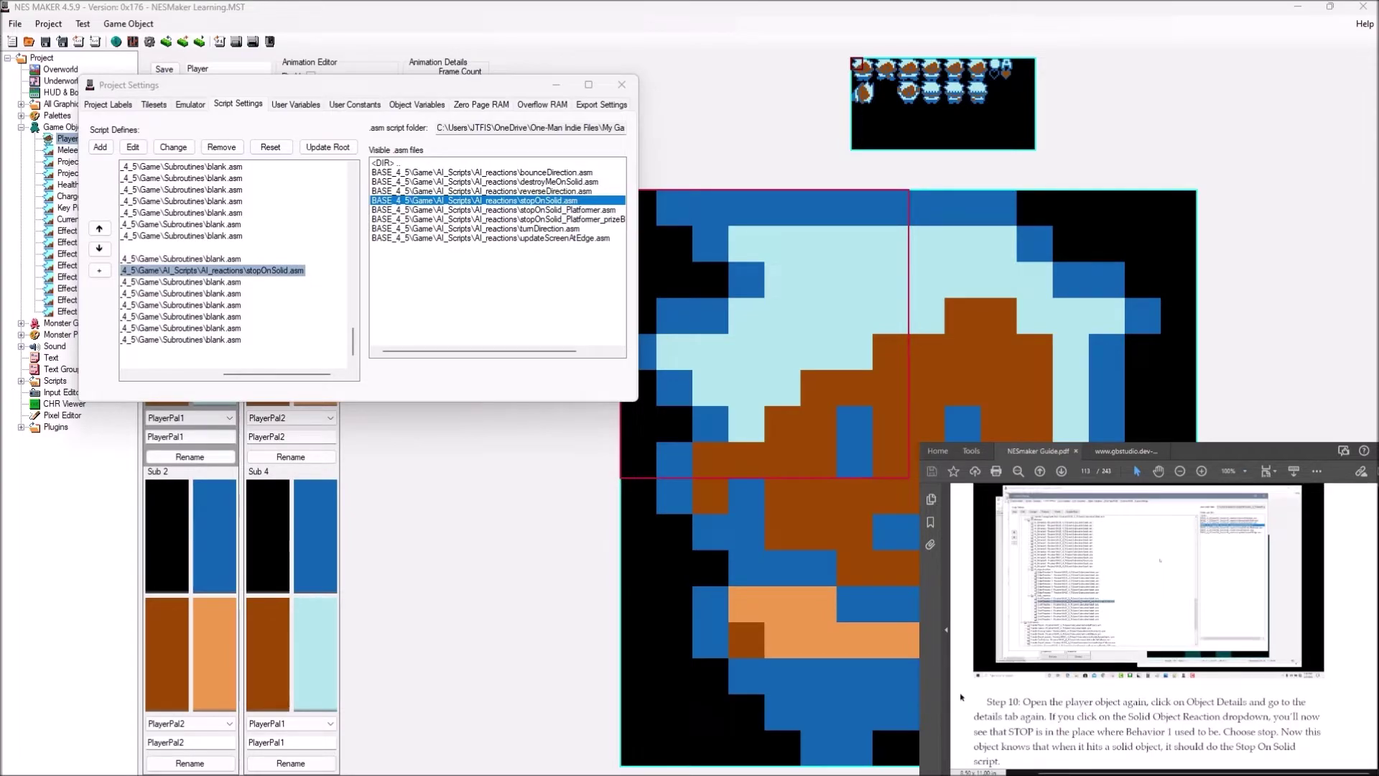
scroll(1085, 712, down, 2)
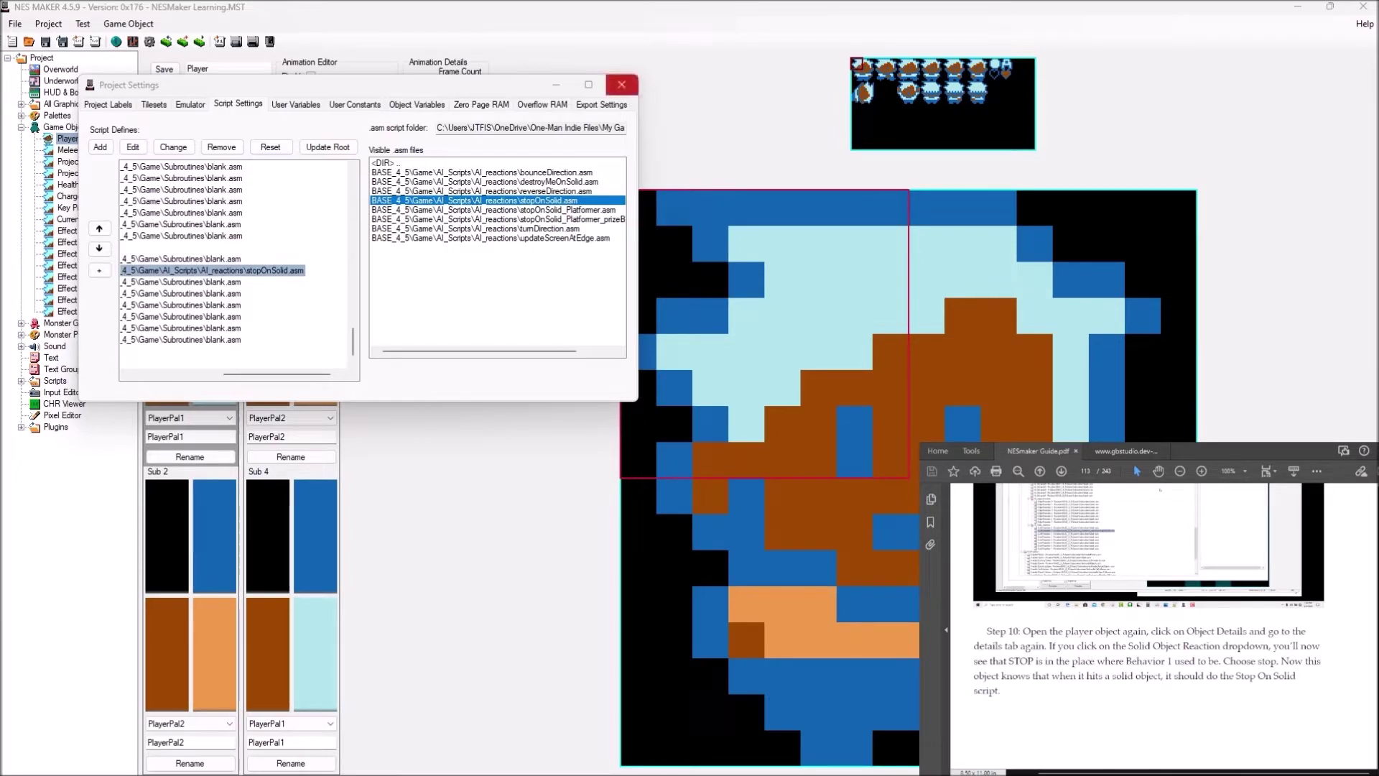
click(622, 85)
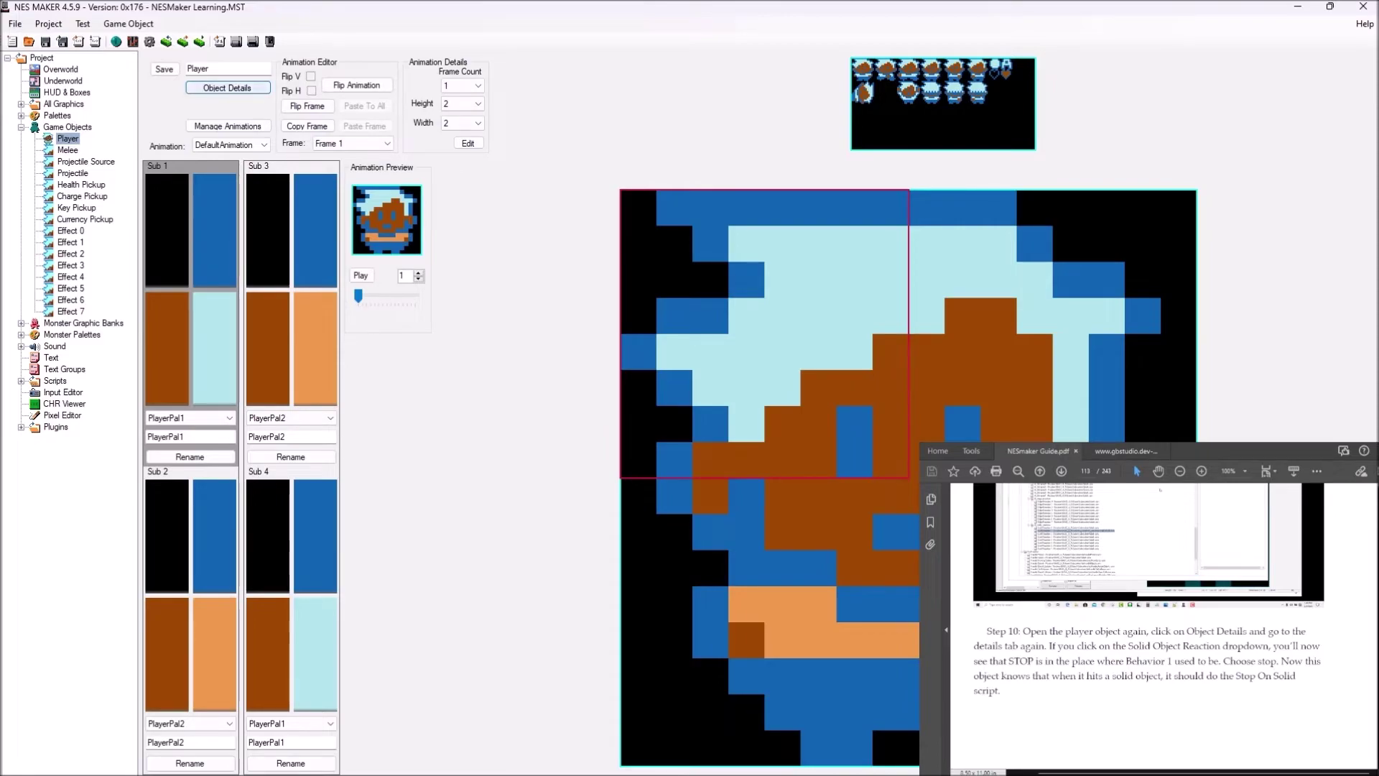
In the Player's object details, set the Solid Object Reaction to Stop.
click(227, 88)
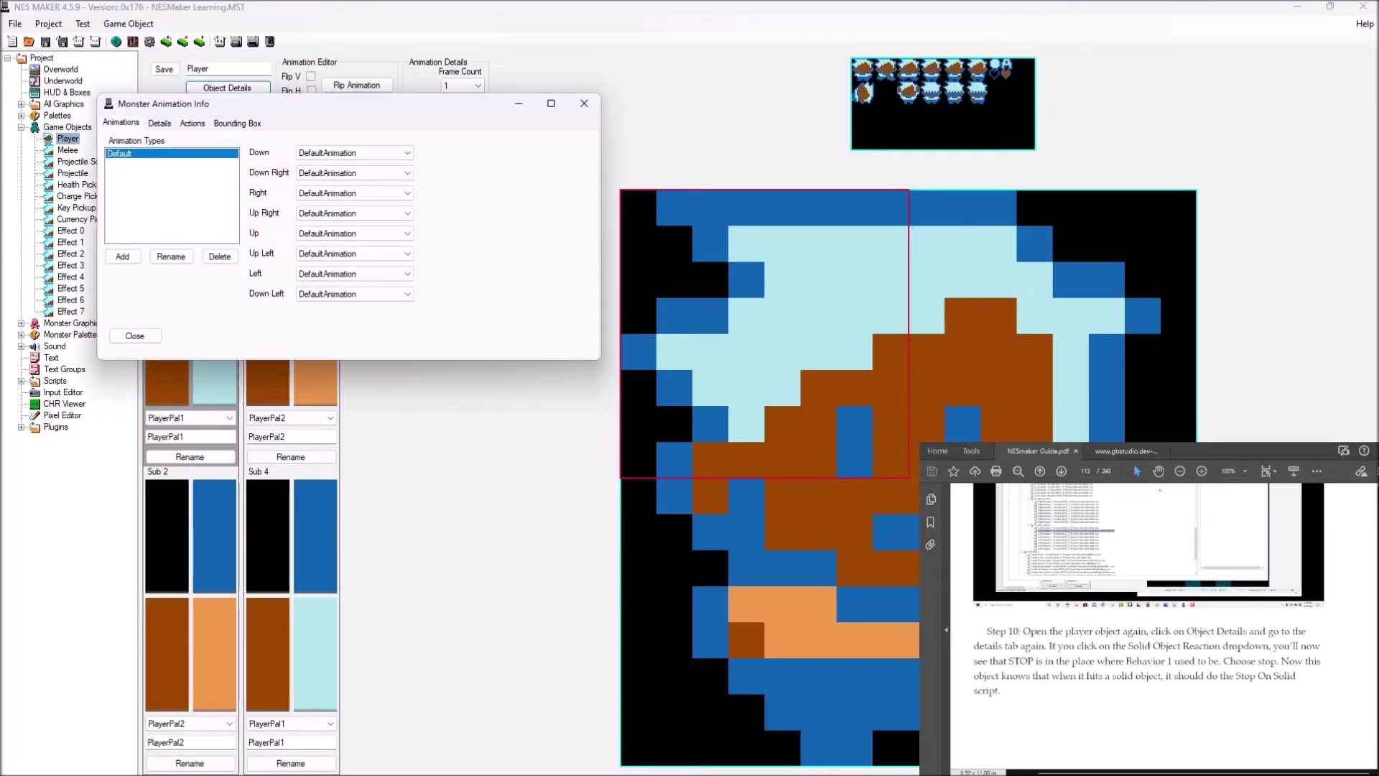
click(160, 123)
click(413, 145)
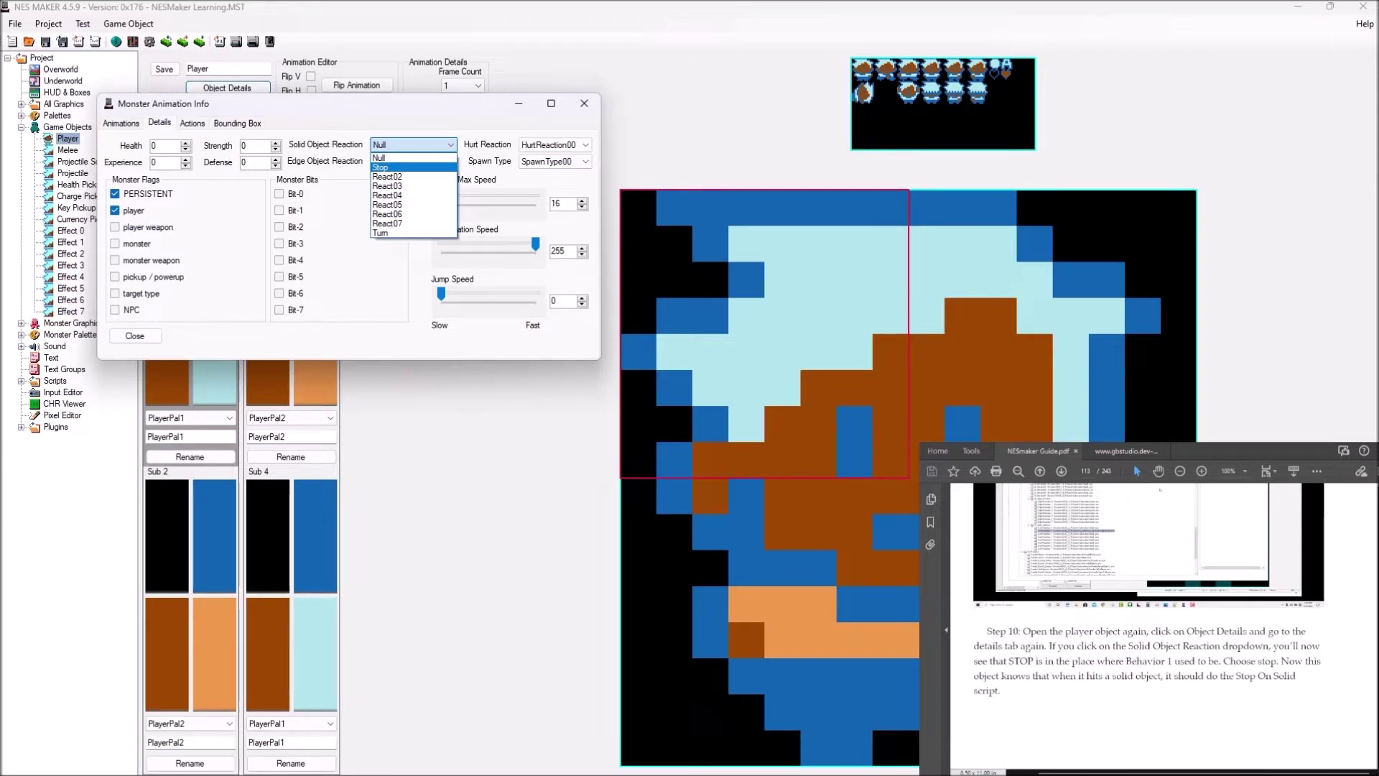
key(Return)
key(Tab)
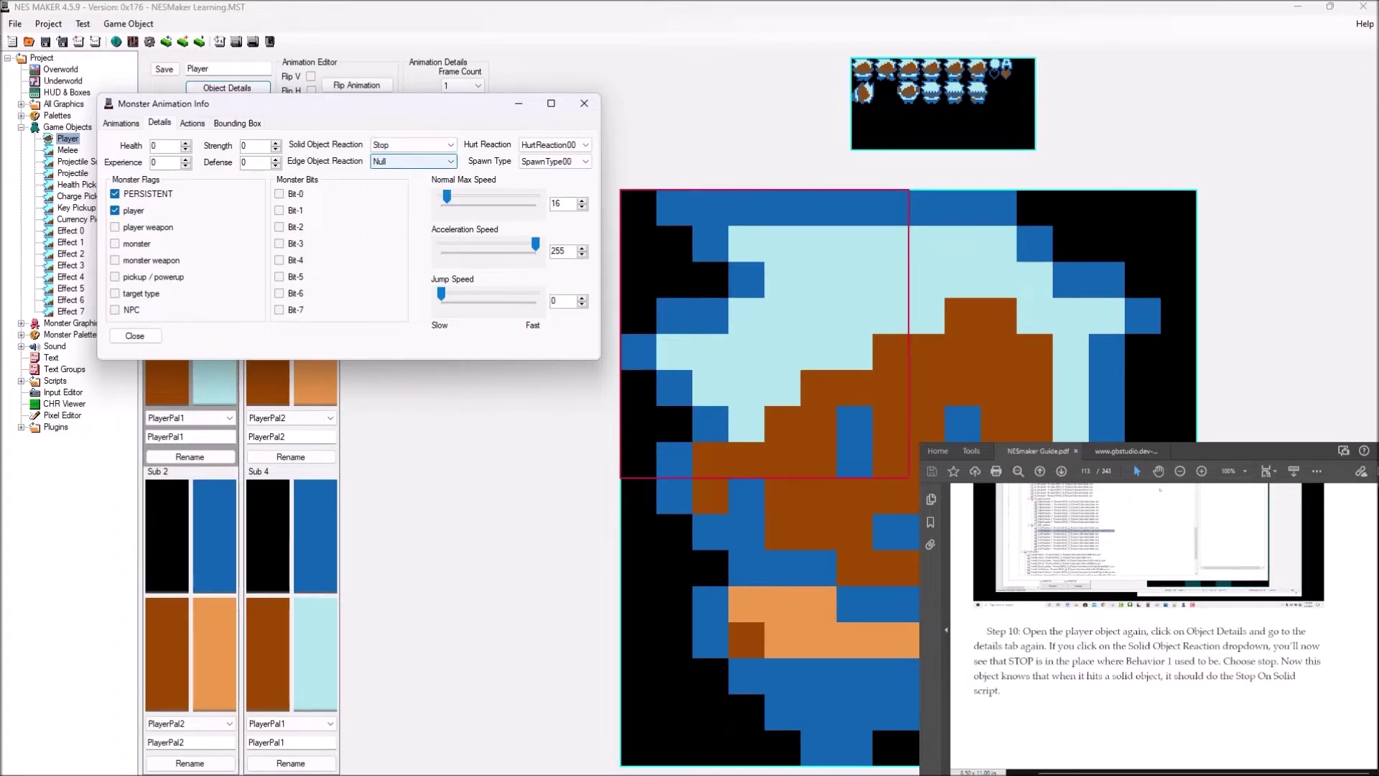
Advance the guide to Step 11 on page 114, and close the Player's object details.
scroll(1164, 625, down, 5)
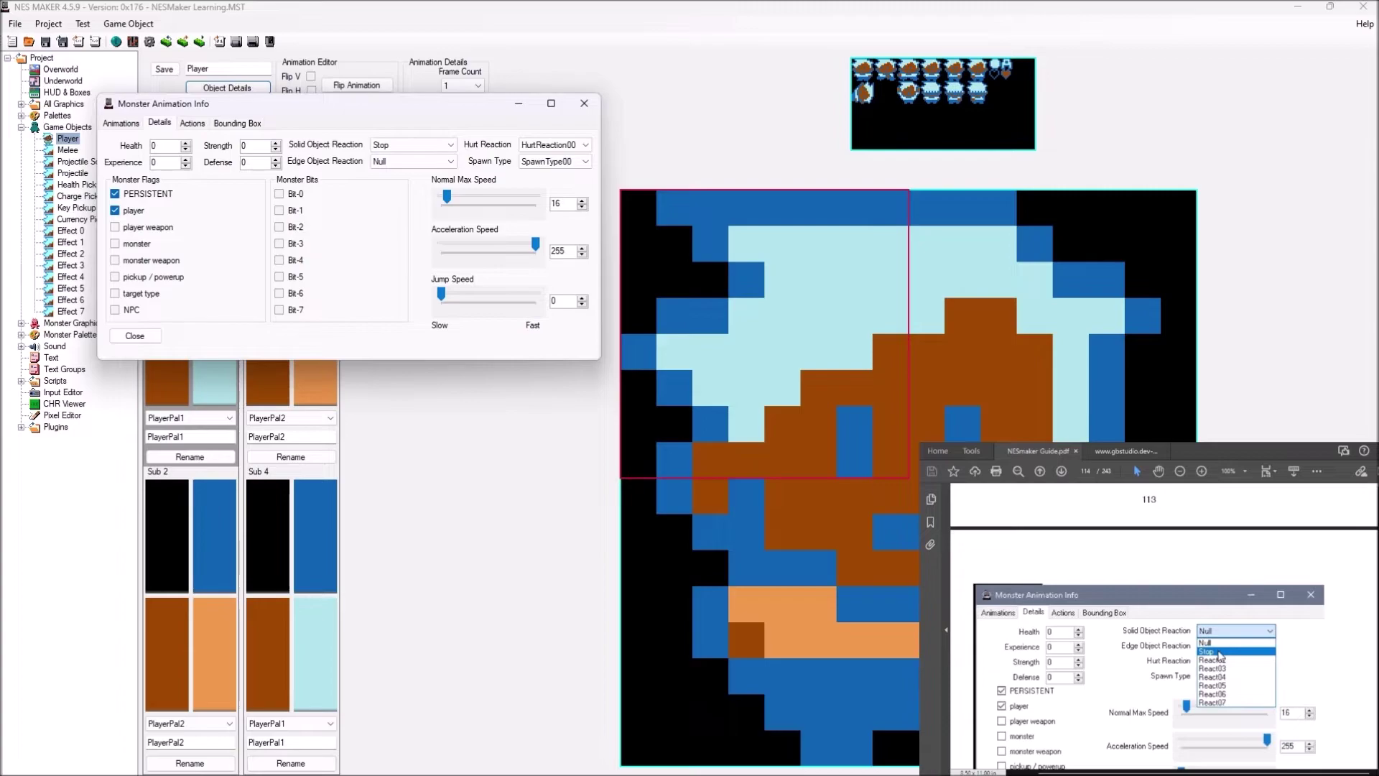
scroll(1163, 632, down, 2)
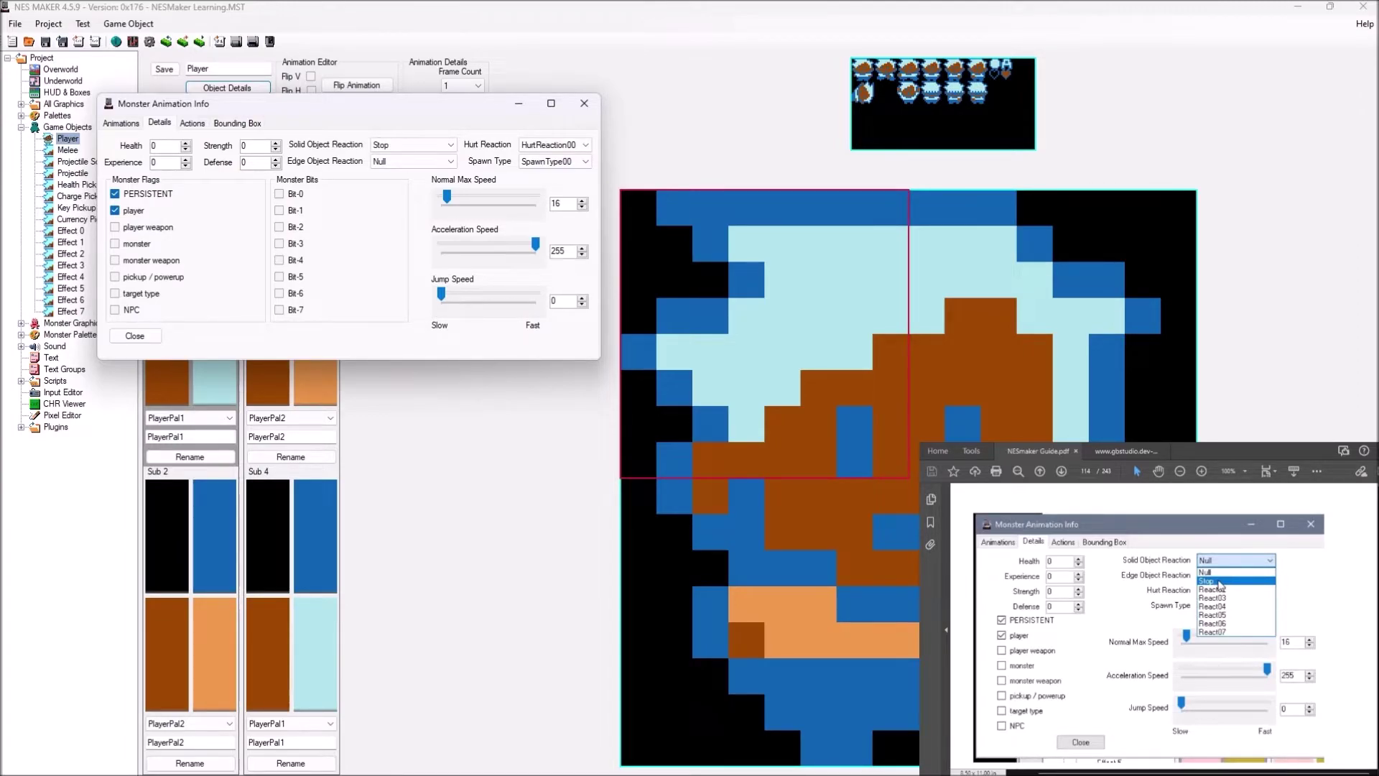
scroll(1149, 611, down, 3)
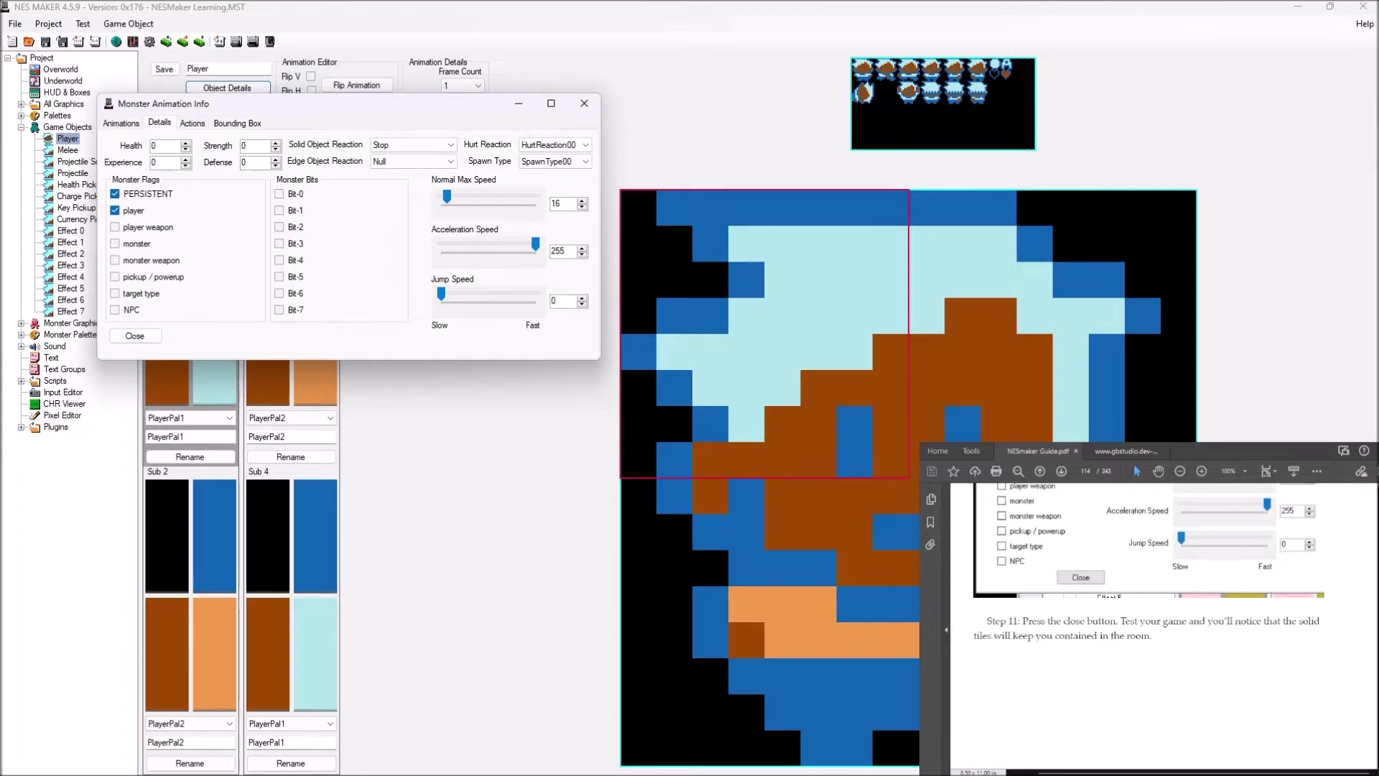
click(135, 335)
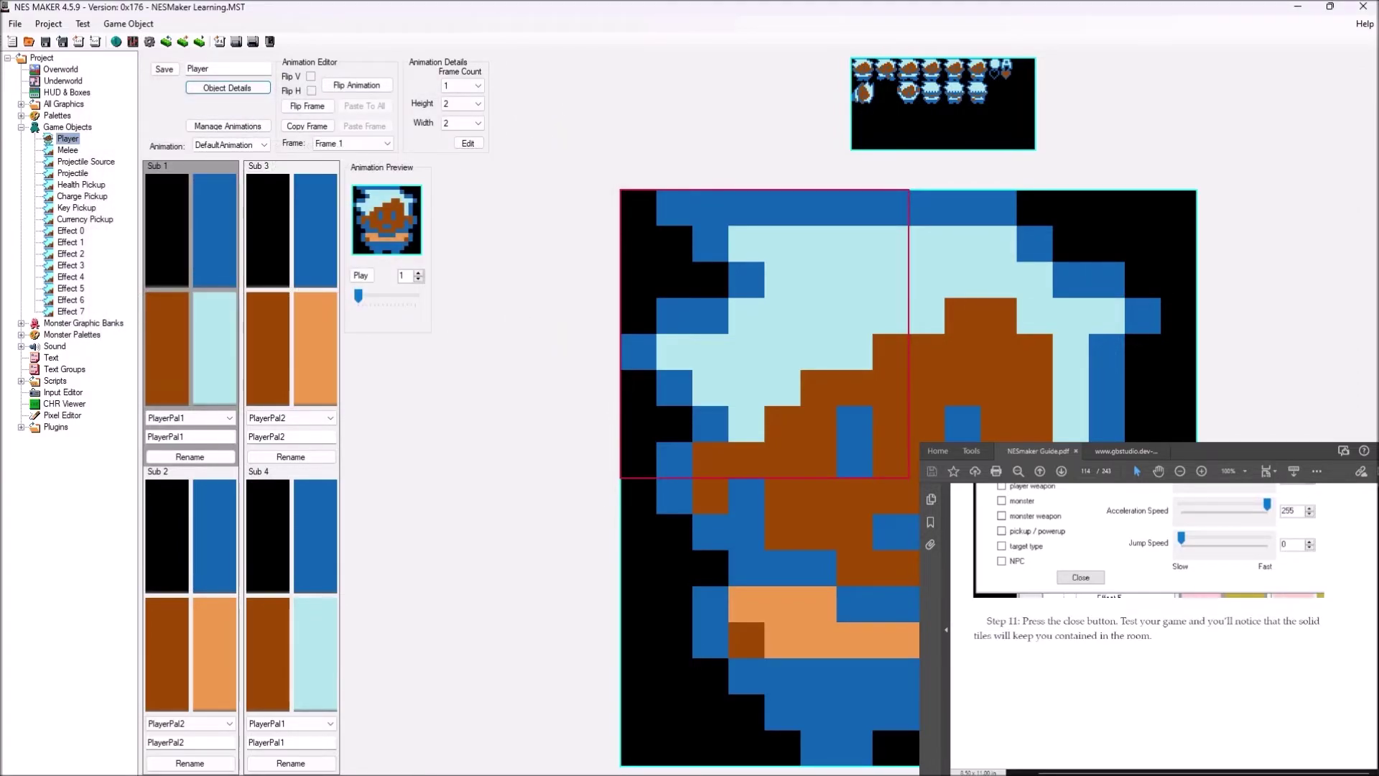
Assemble the game and launch it in the Mesen emulator for testing.
click(83, 24)
click(119, 54)
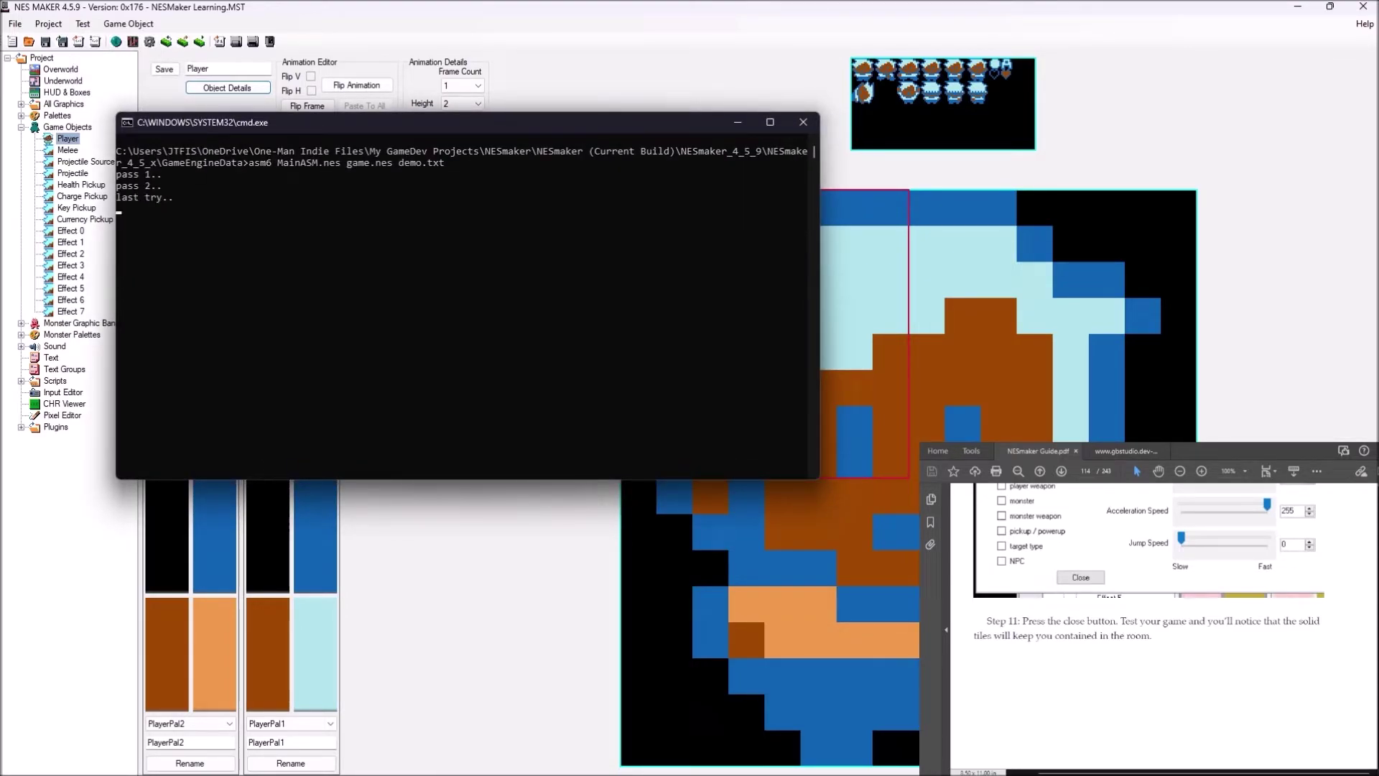
key(Return)
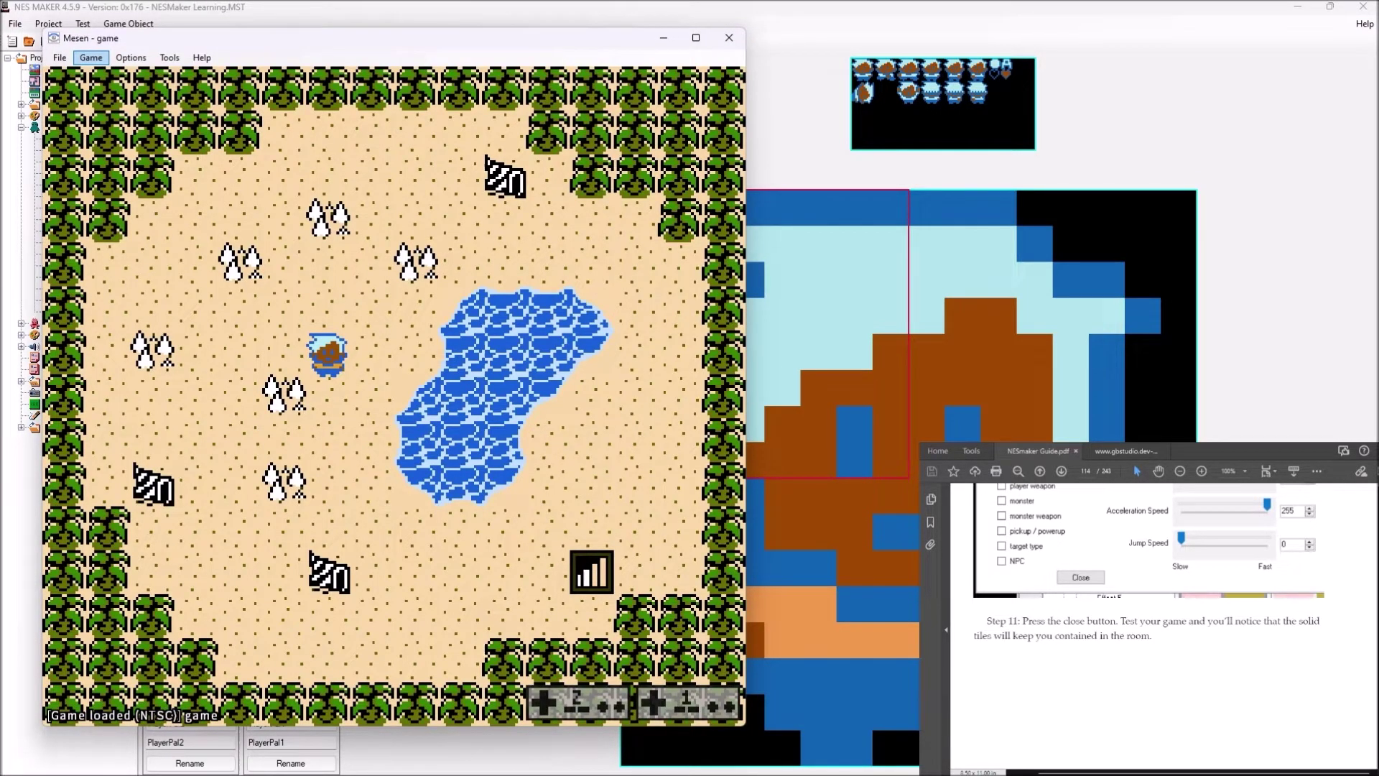
Walk the player up and left against the trees on the room's left edge to test the solid tile collision.
key(Up)
key(Left)
key(Up)
key(Left)
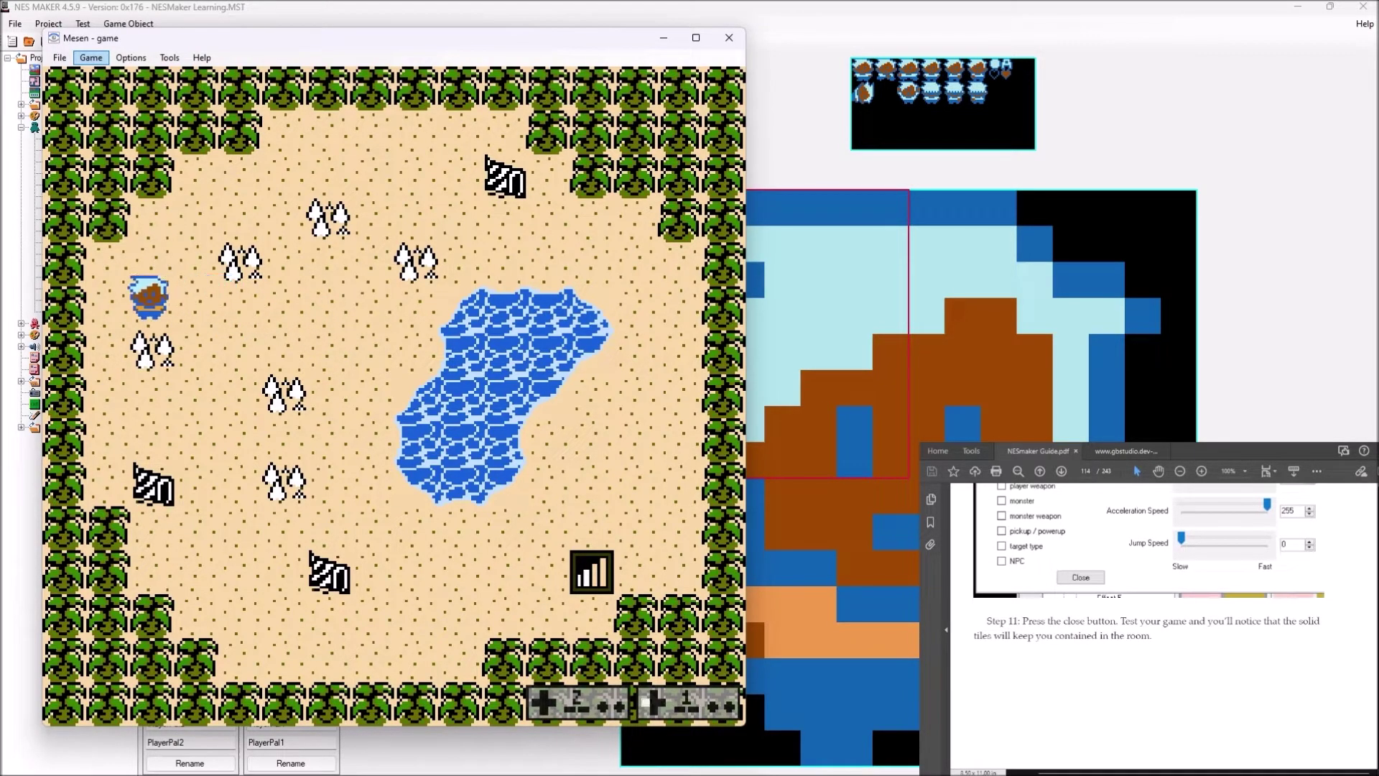
key(Right)
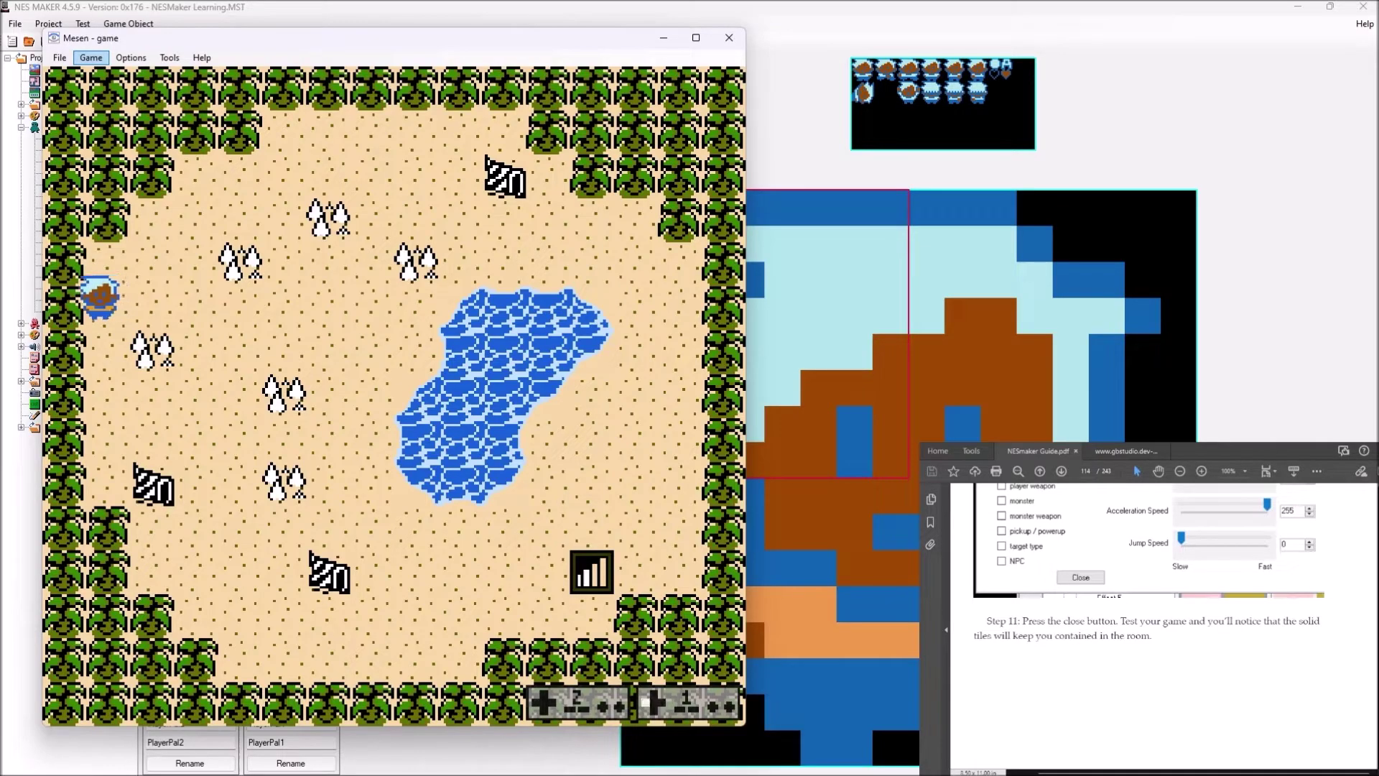
Walk the player along the trees around the rest of the room to test the solid tile collision.
key(Left)
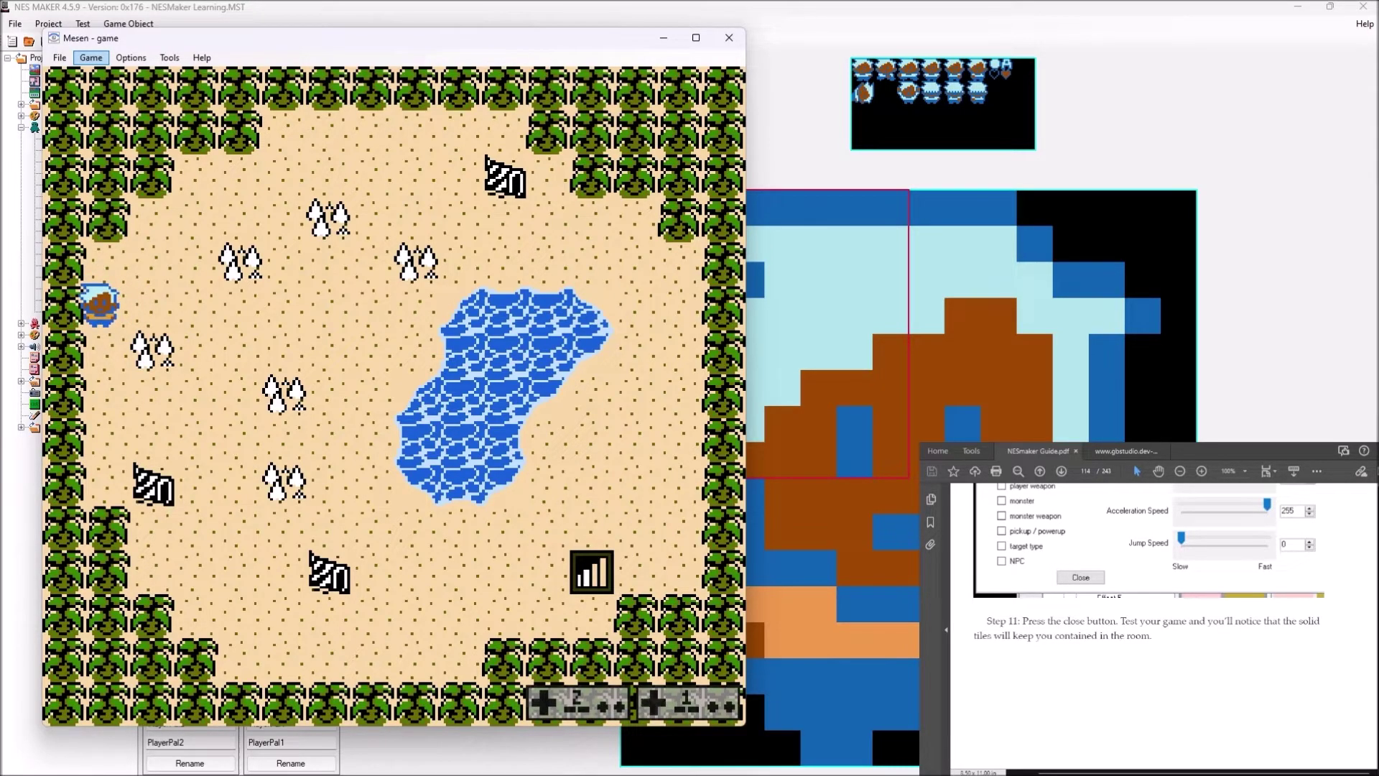
key(Up)
key(Right)
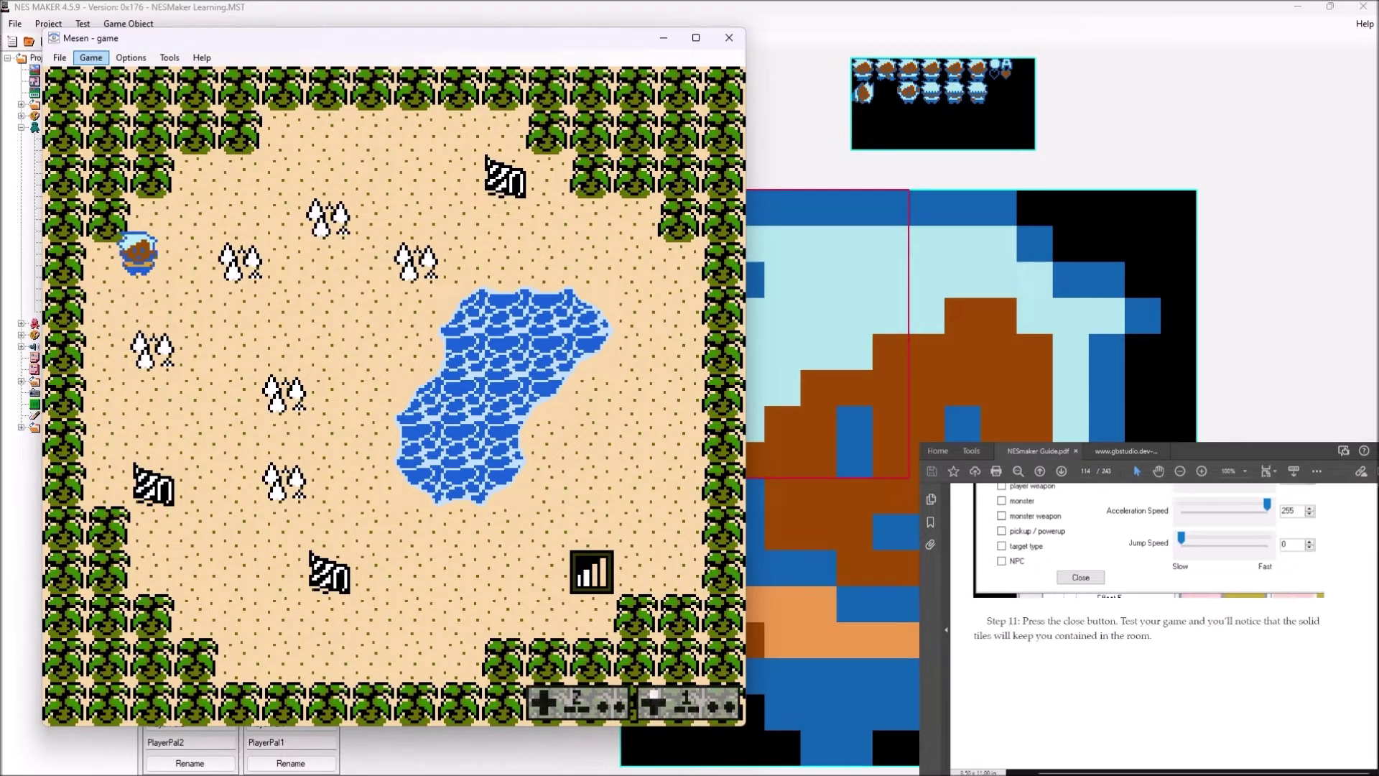
key(Up)
key(Up)
key(Left)
key(Right)
key(Up)
key(Right)
key(Left)
key(Right)
key(Down)
key(Up)
key(Right)
key(Down)
key(Left)
key(Right)
key(Down)
key(Down)
key(Right)
key(Down)
key(Left)
key(Down)
key(Left)
key(Right)
key(Down)
key(Left)
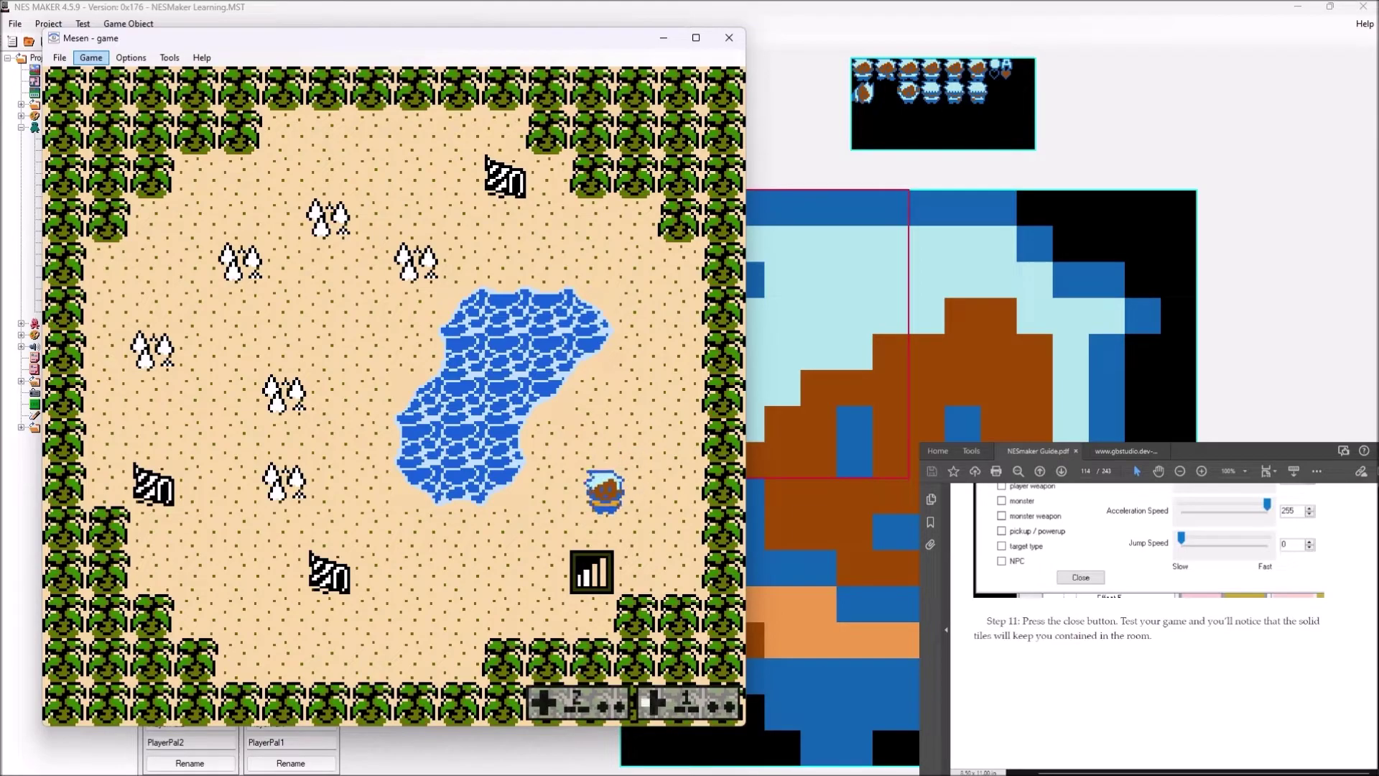
key(Down)
key(Down)
key(Left)
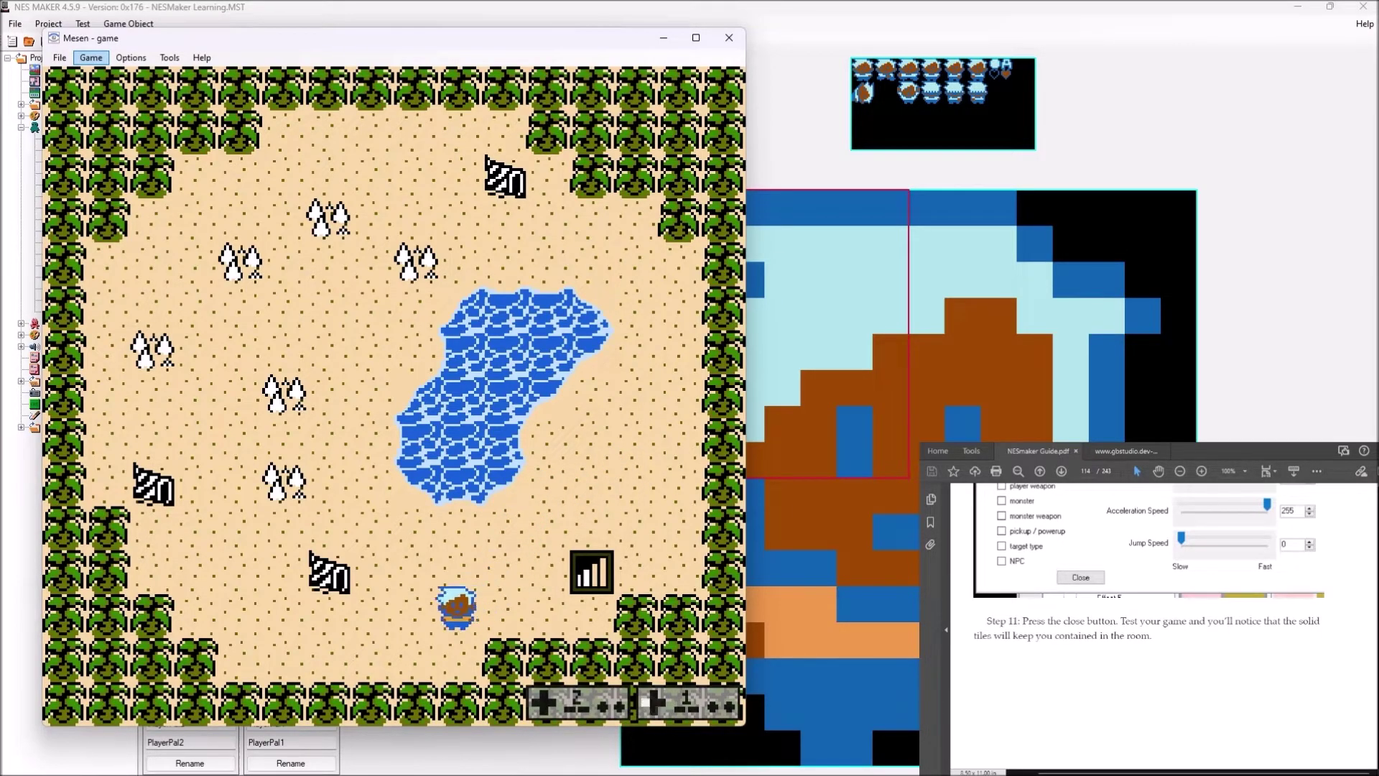
key(Down)
key(Left)
key(Right)
key(Left)
key(Right)
key(Up)
key(Up)
key(Right)
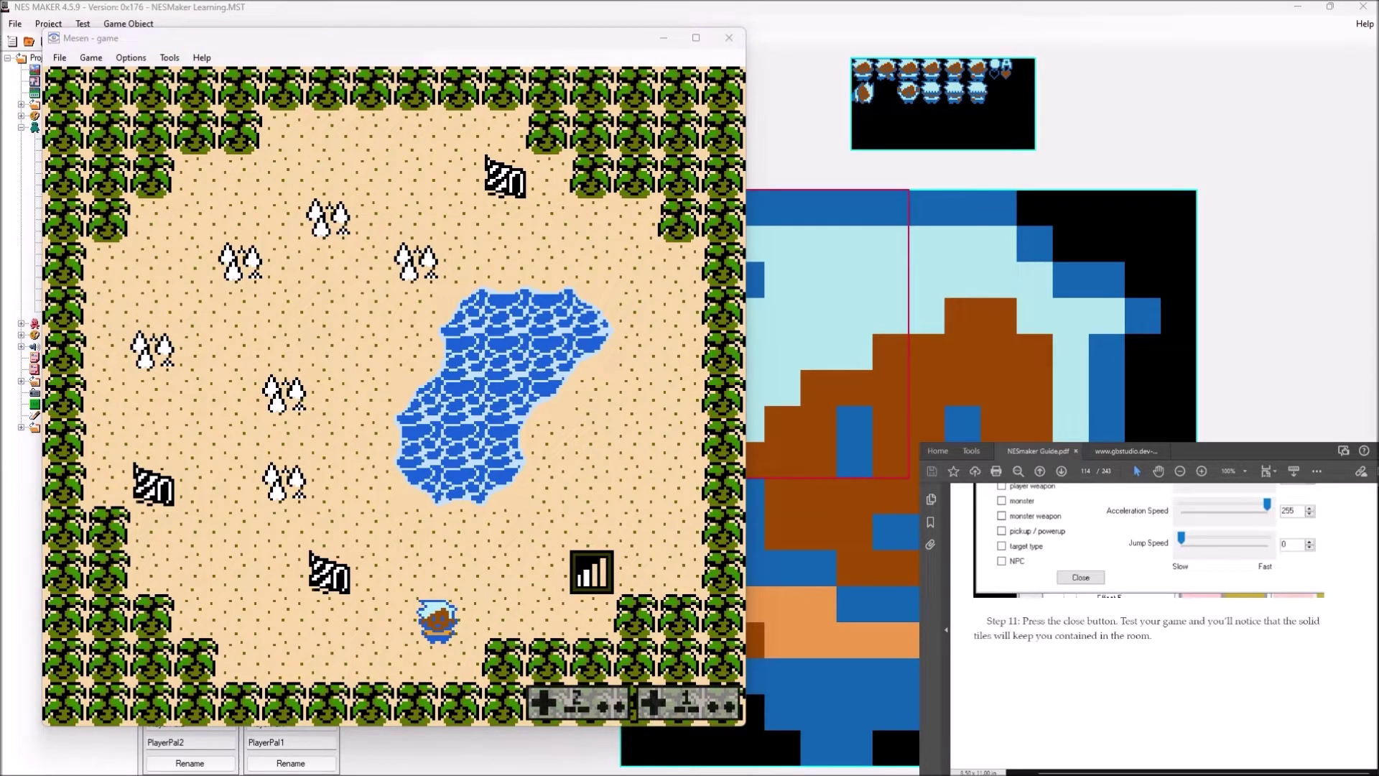
Close the emulator and advance the guide to Step 12 on page 115.
scroll(1149, 611, down, 3)
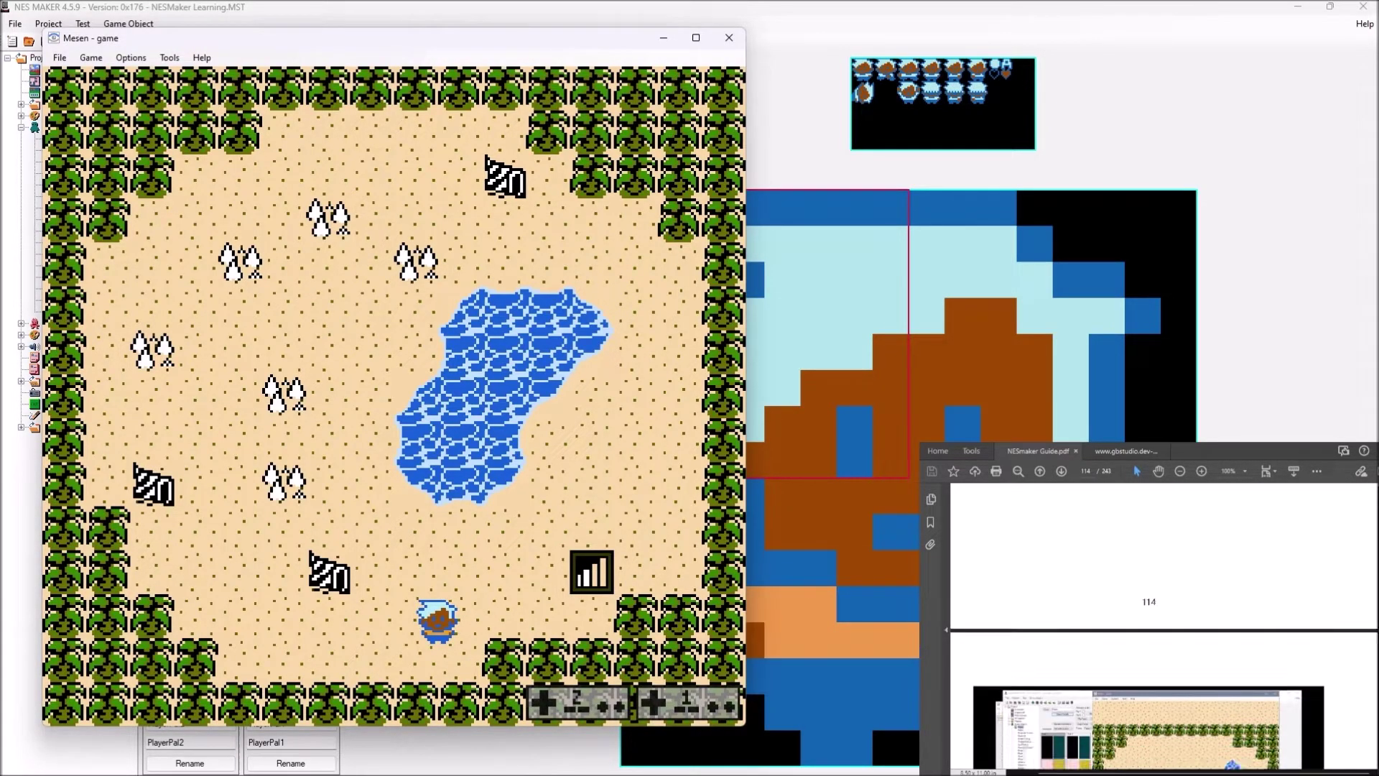
click(729, 37)
scroll(1149, 625, down, 5)
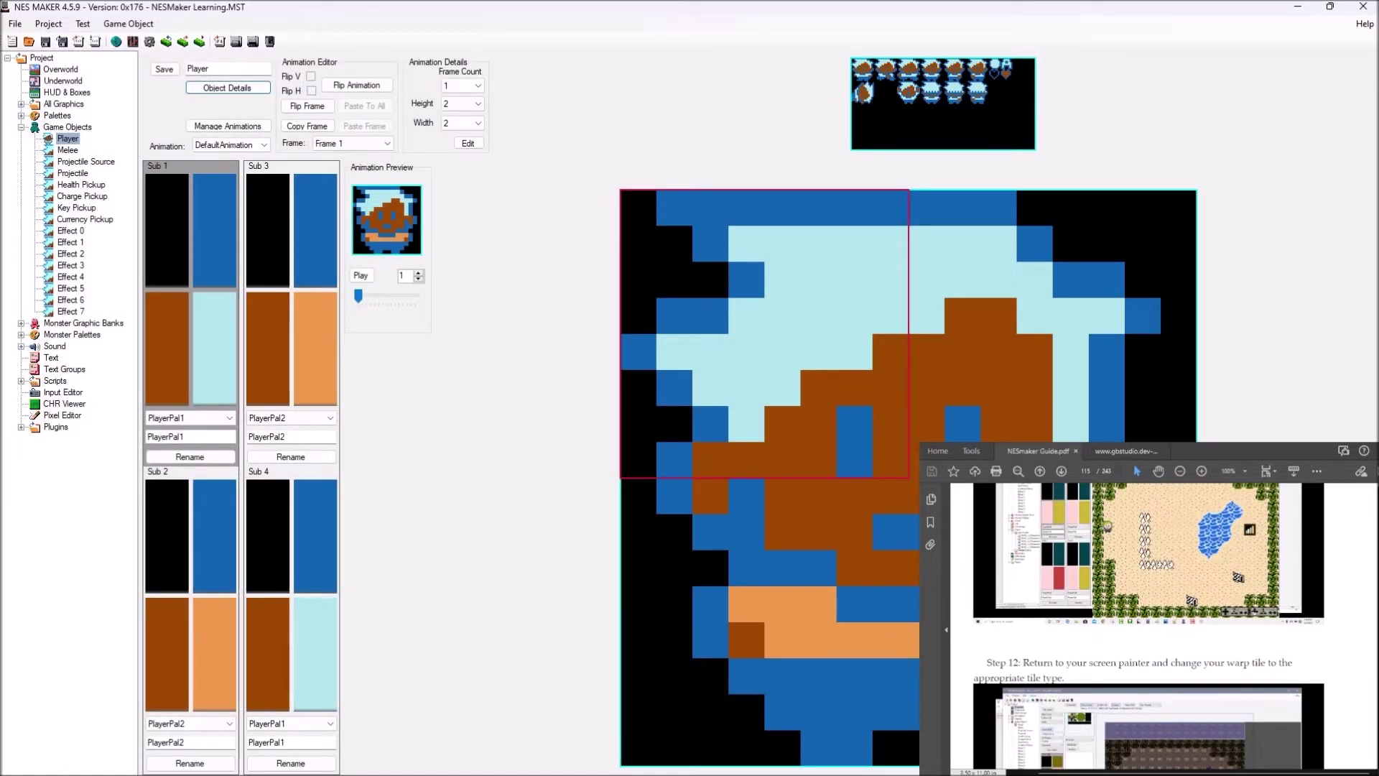
scroll(1149, 625, down, 2)
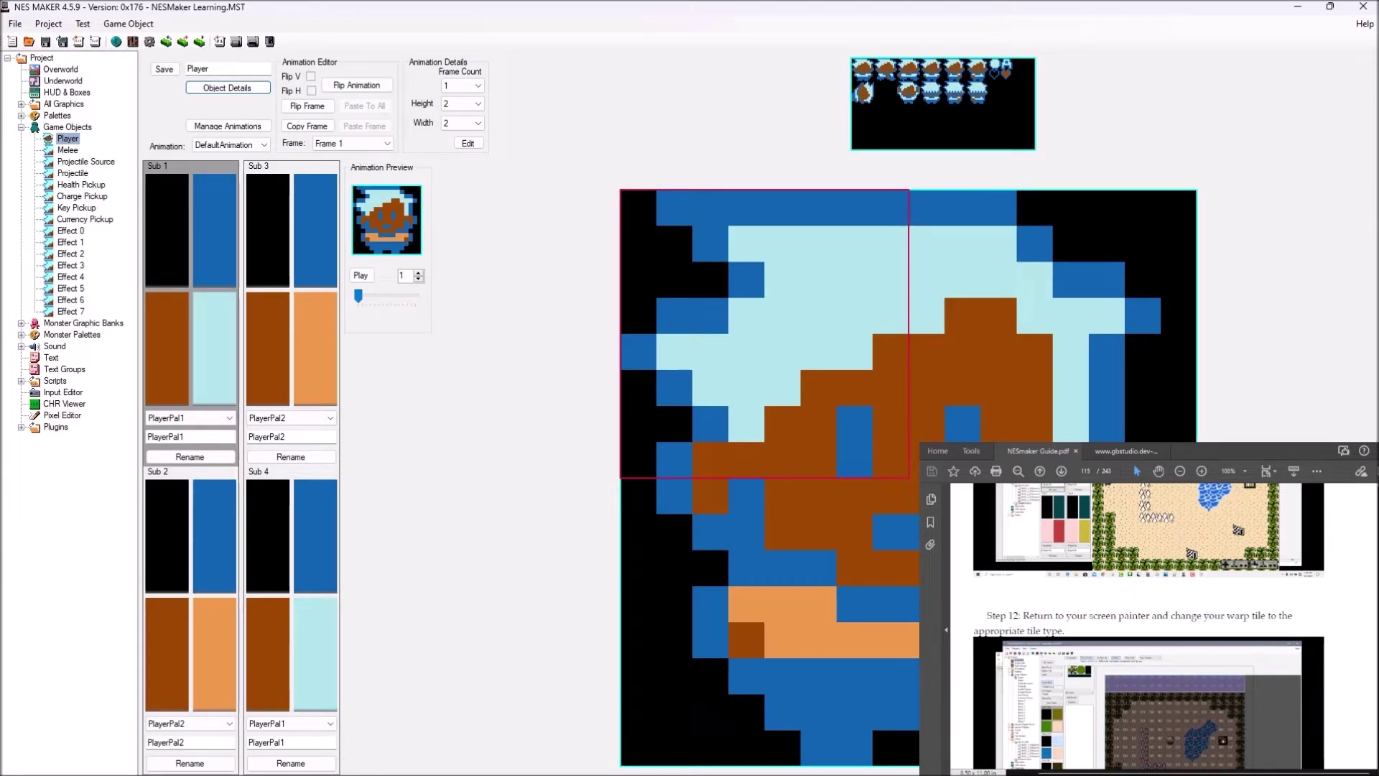
Open the beach screen from the Overworld map in the screen painter and show its collision values.
click(21, 127)
click(61, 70)
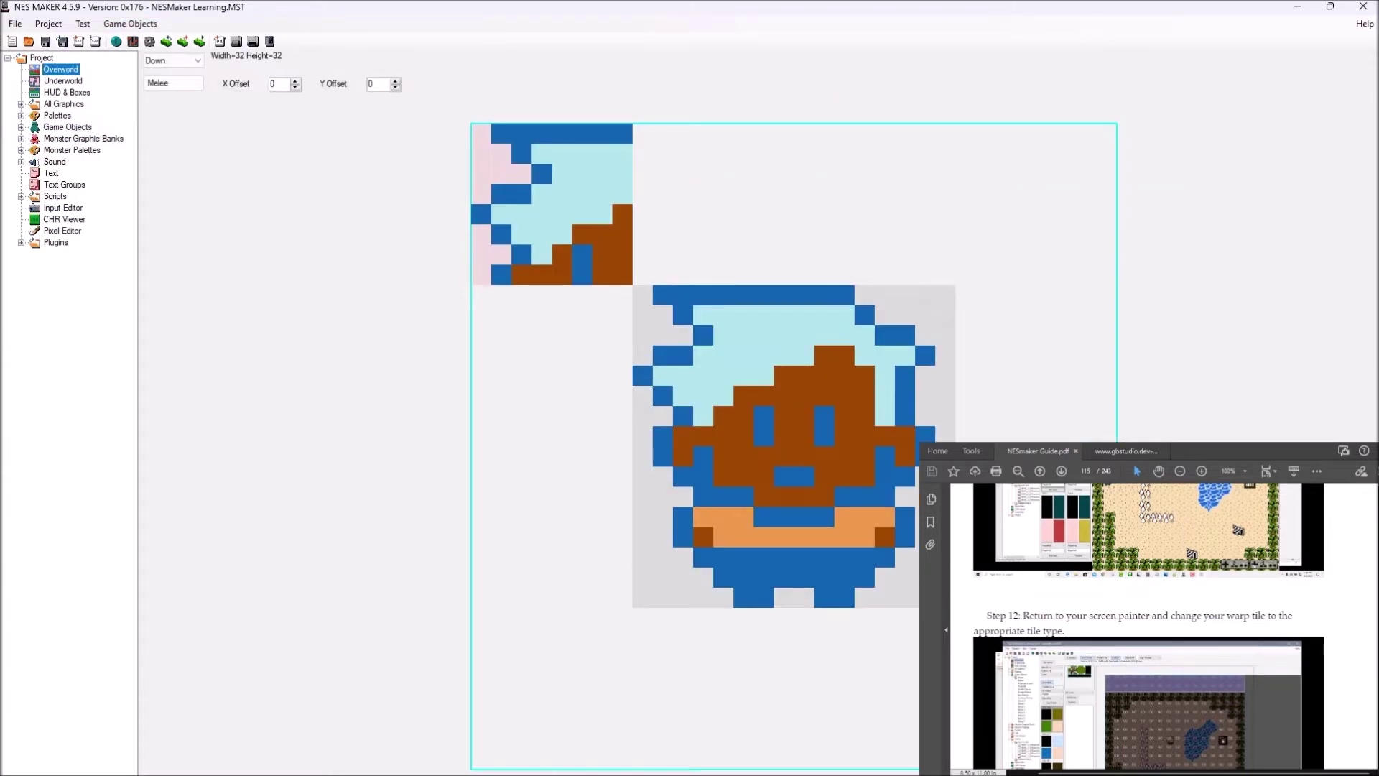
double_click(179, 92)
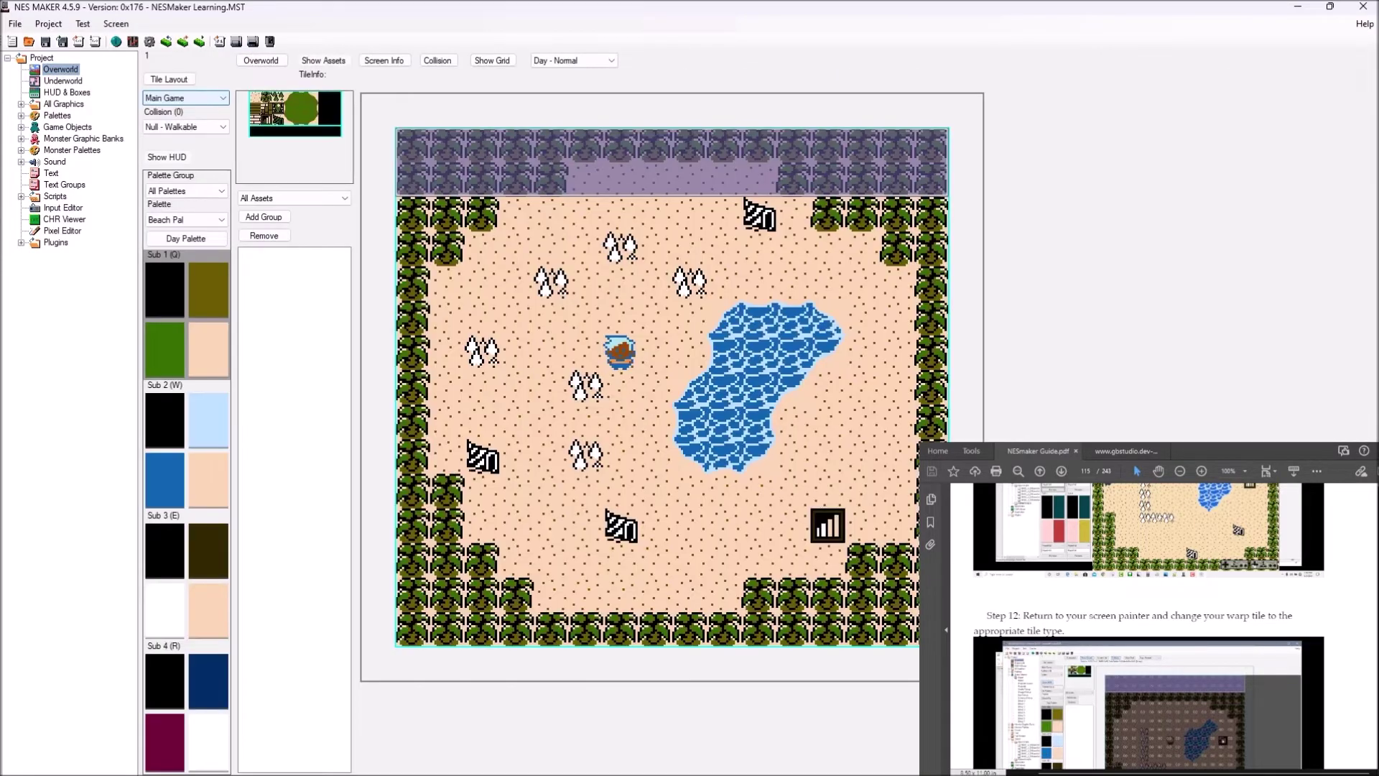
click(437, 61)
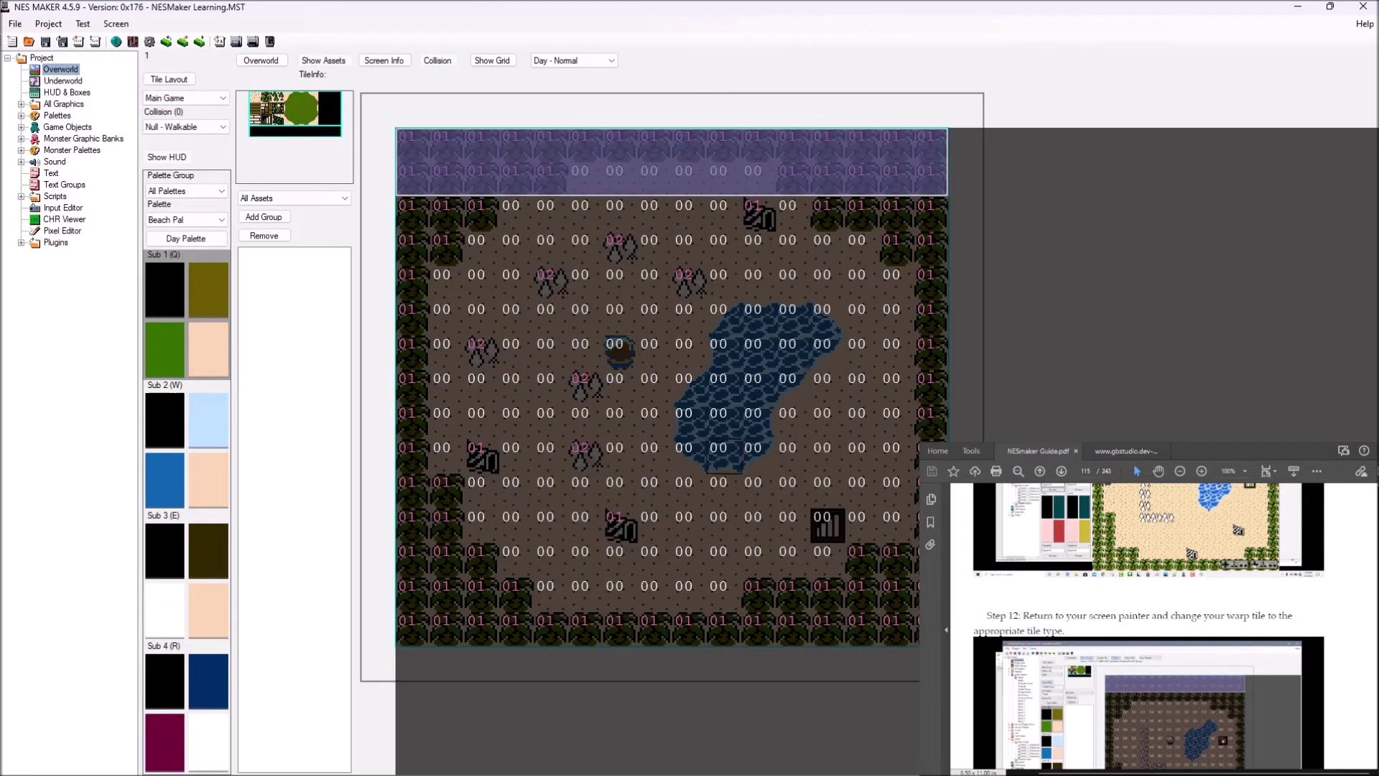
Change the attribute of the stairs tile near the room's lower-right trees to Warp.
right_click(822, 530)
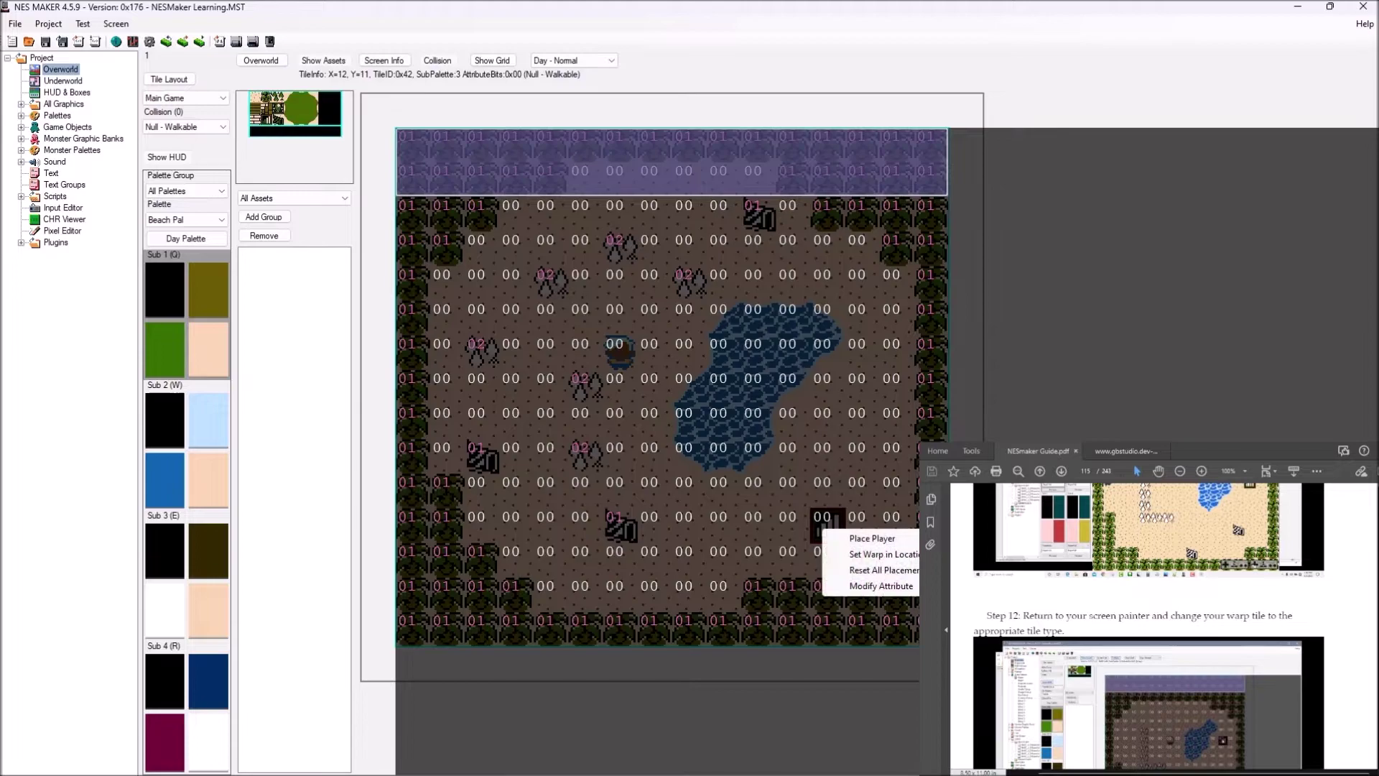
mouse_move(881, 585)
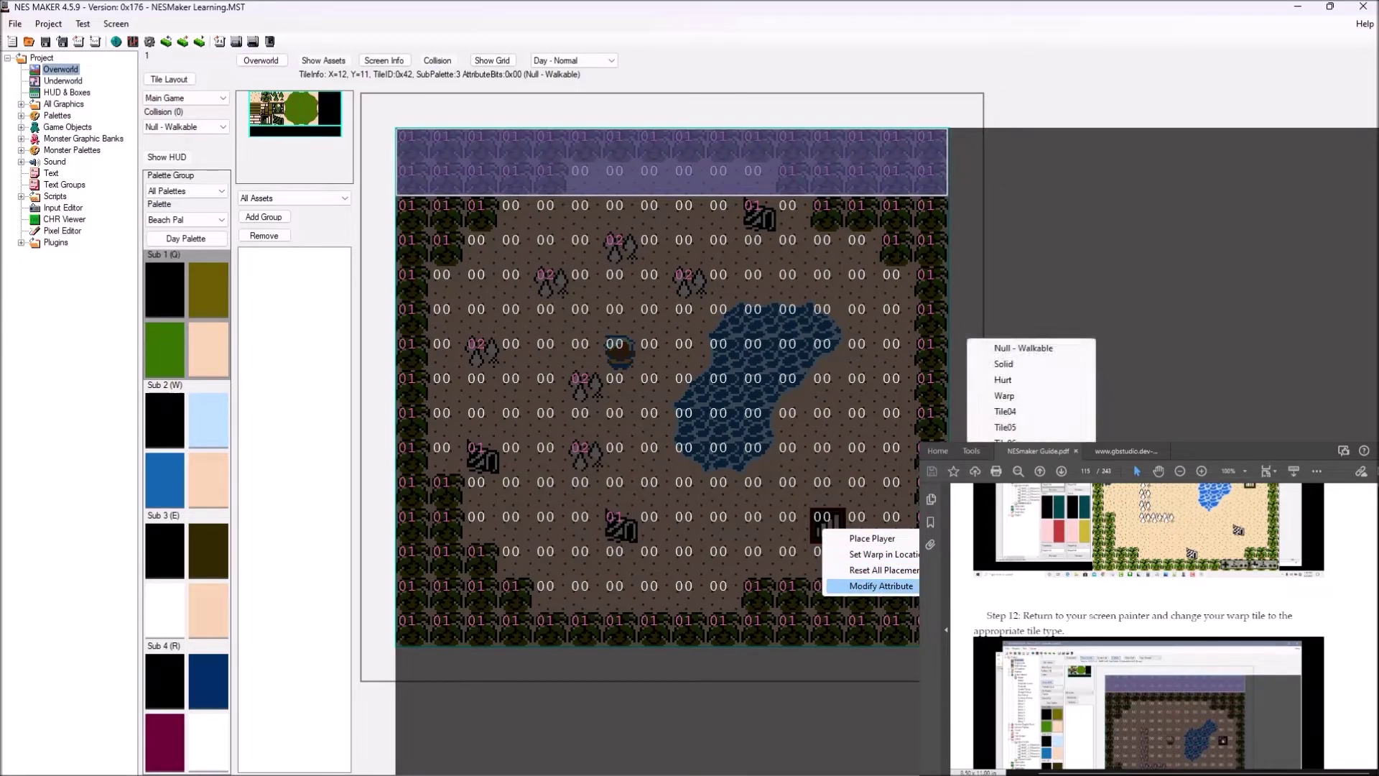
click(1030, 396)
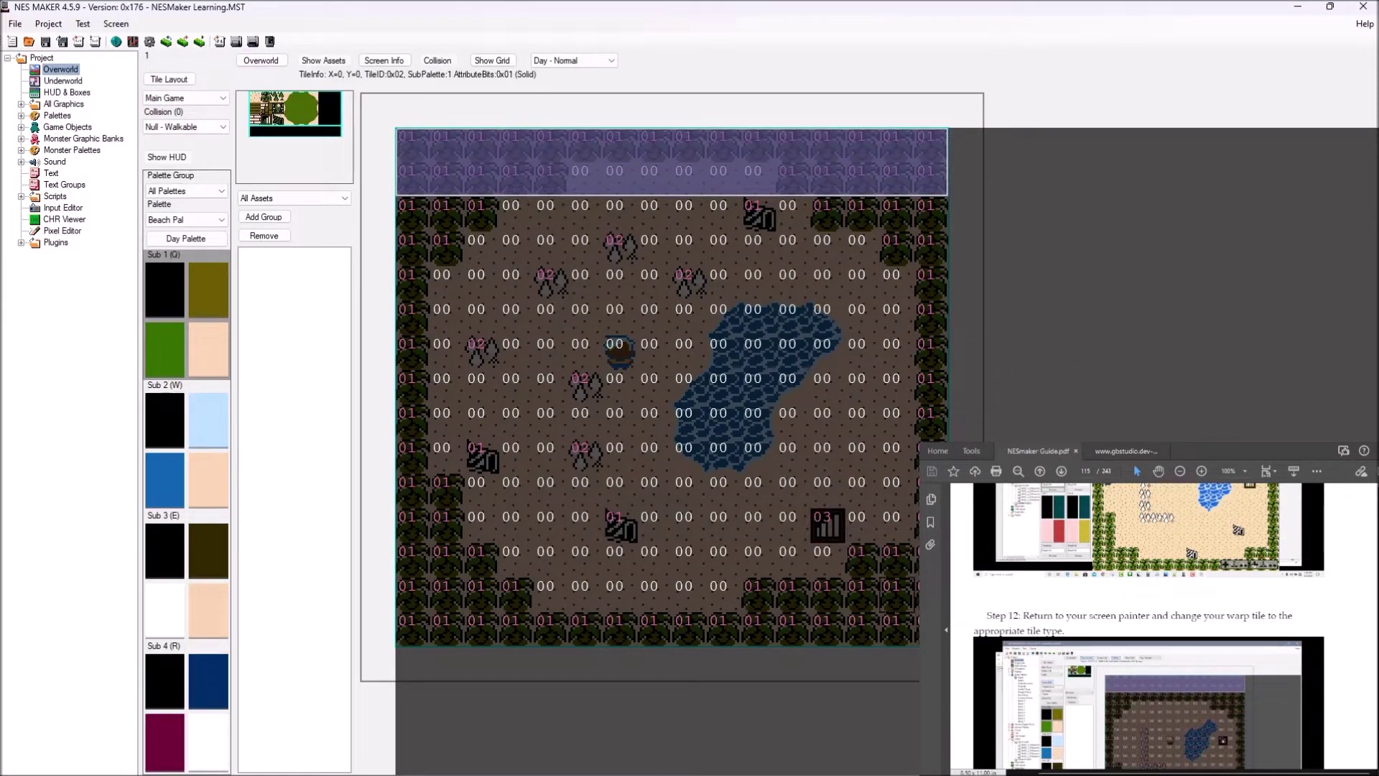
Advance the guide to Step 13, then export the game and launch it in the emulator for testing.
scroll(1149, 625, down, 3)
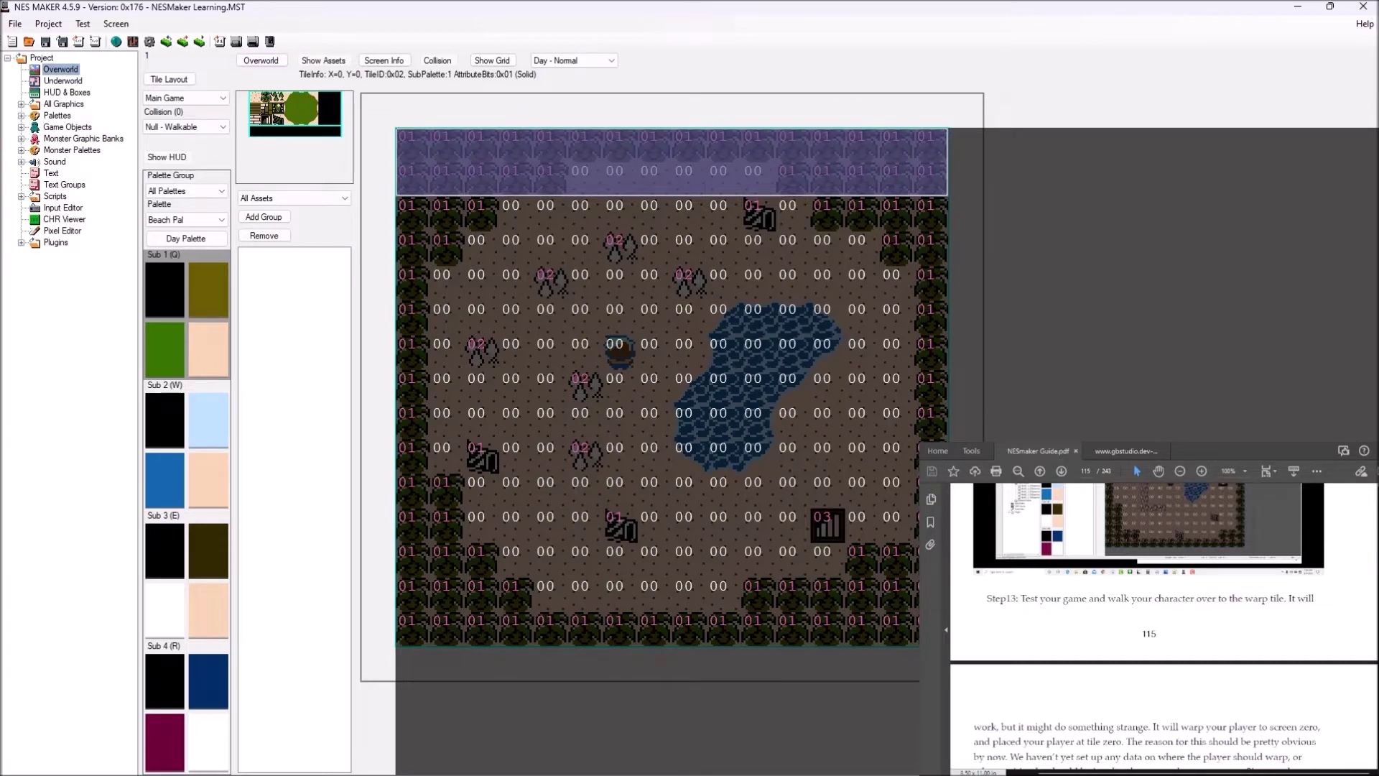
scroll(1163, 623, down, 3)
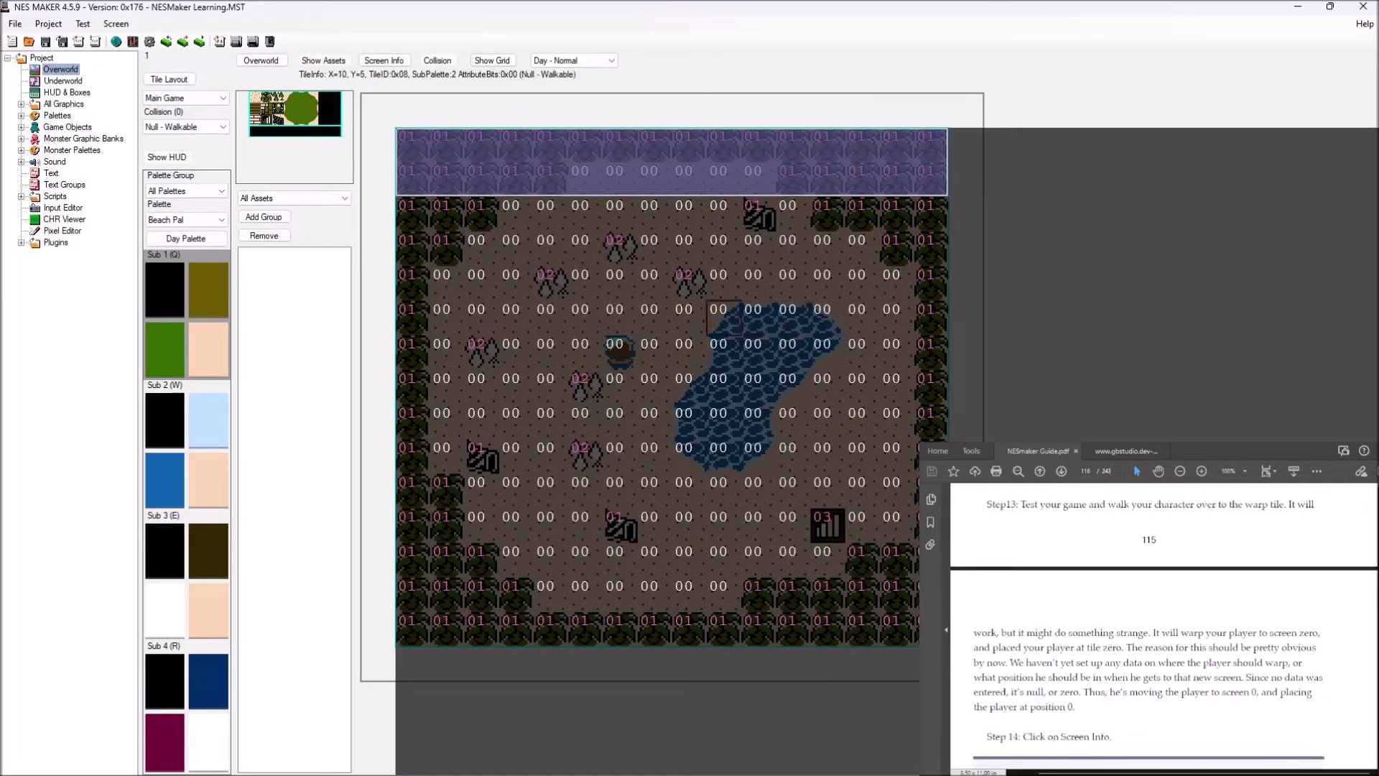
click(83, 24)
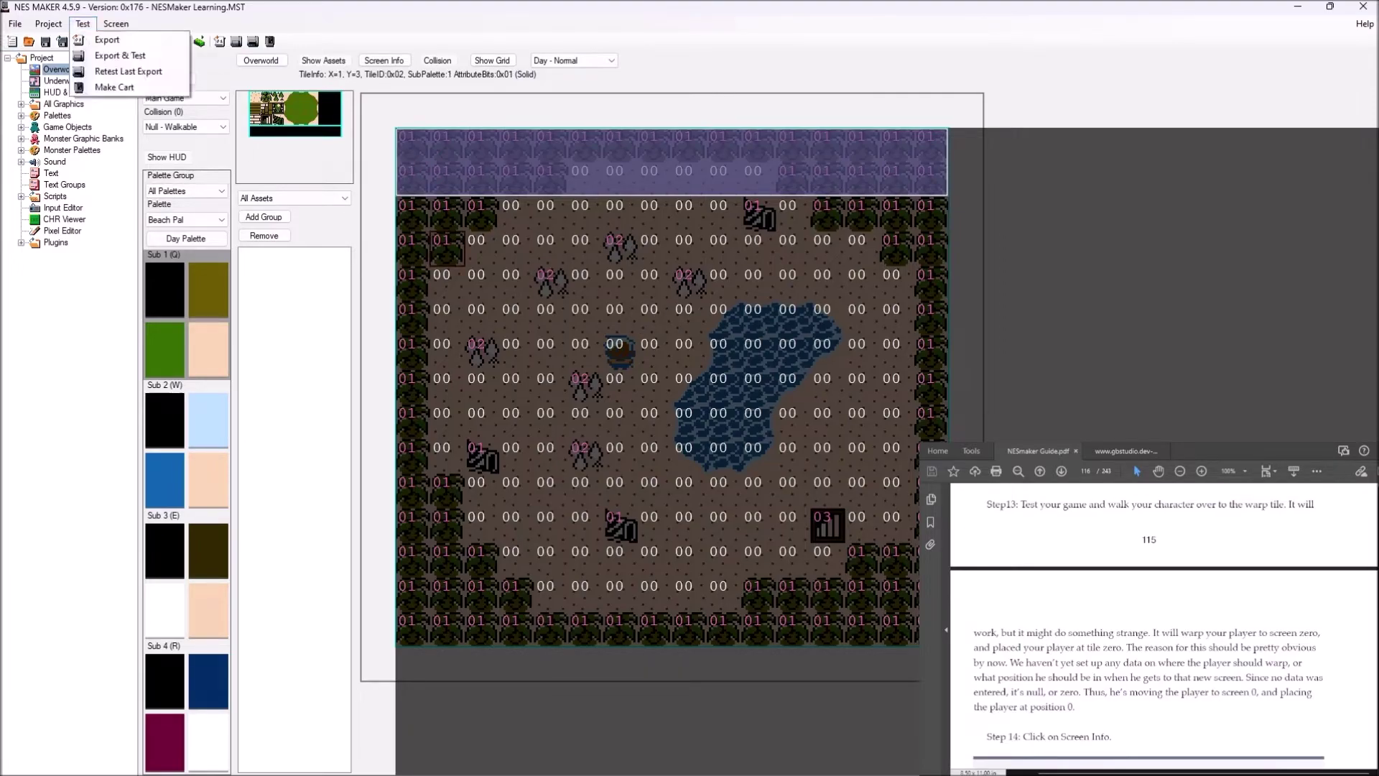
click(101, 55)
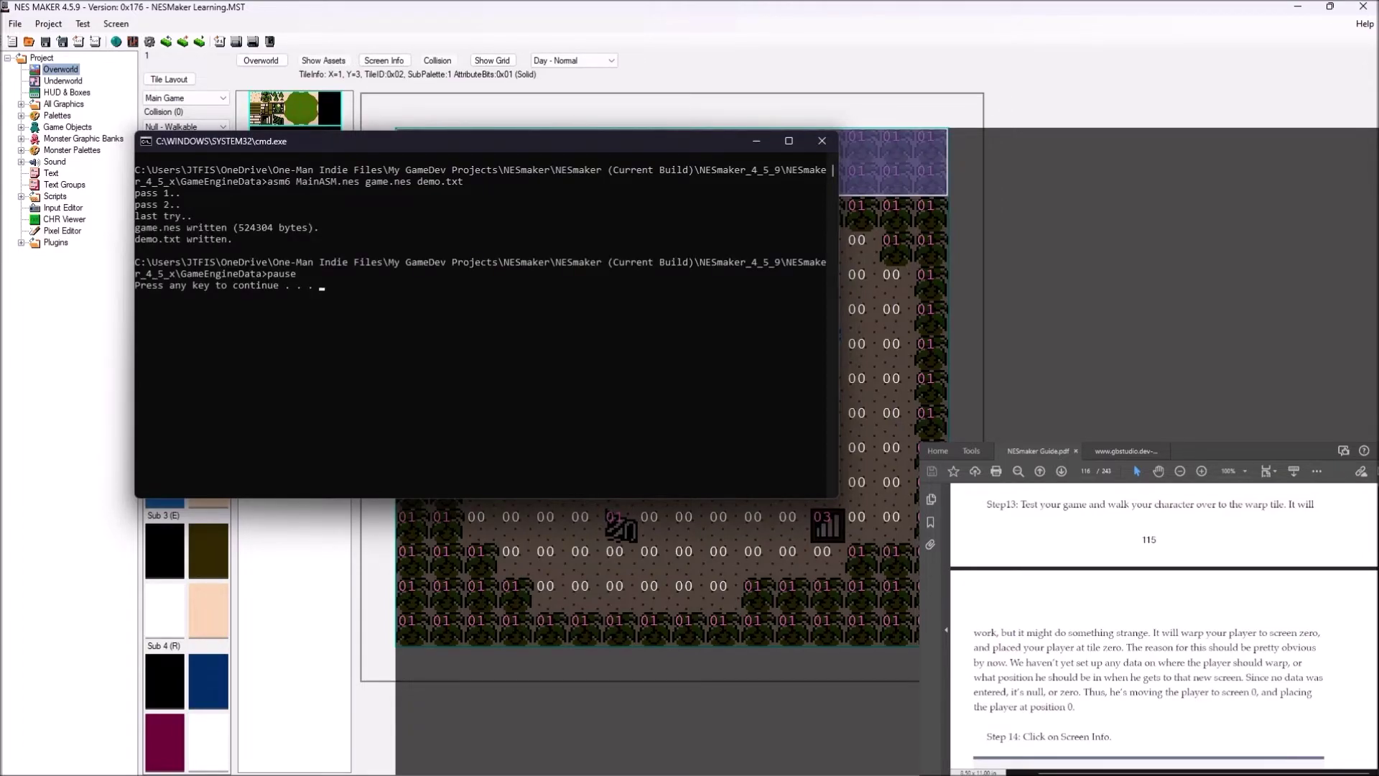
key(space)
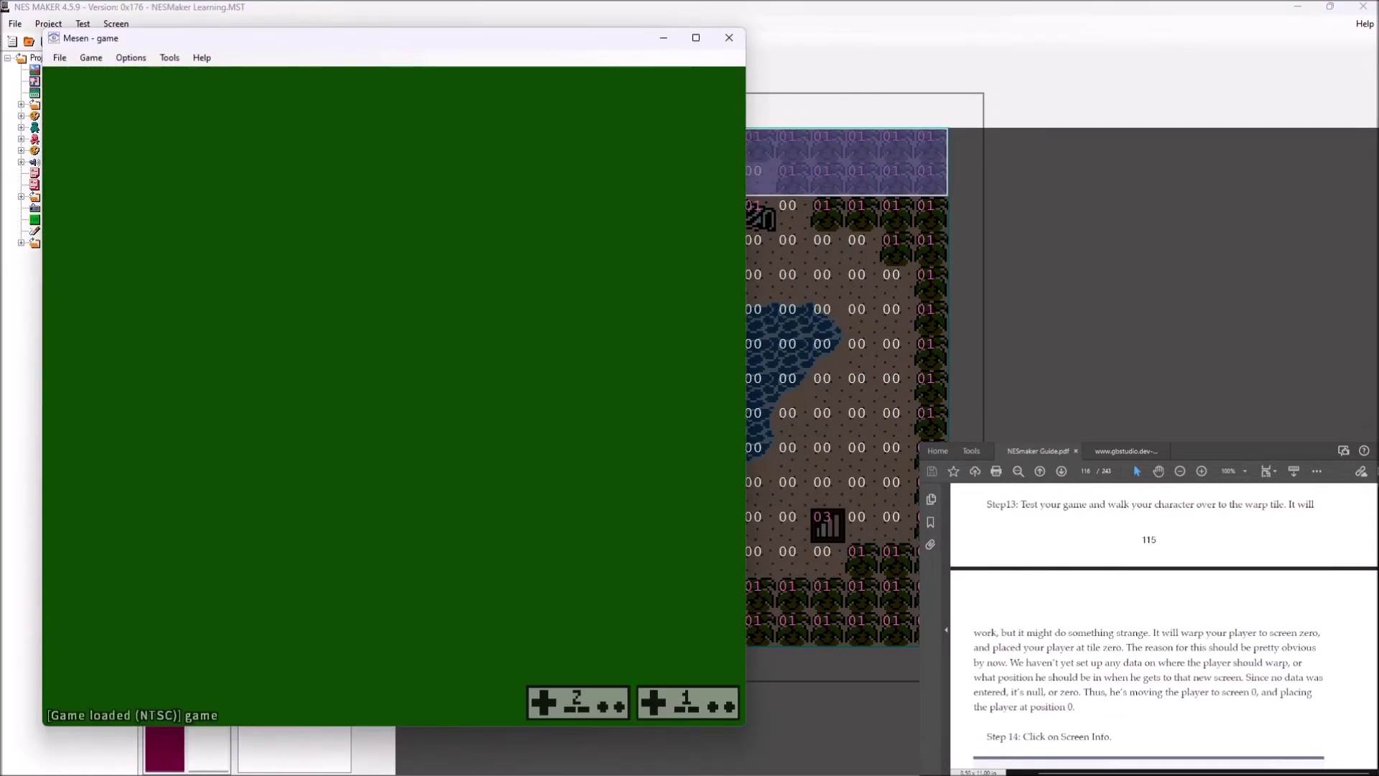
Walk the player past the lake onto the stairs tile to test the warp, and close the emulator.
key(Right)
key(Down)
key(Right)
key(Down)
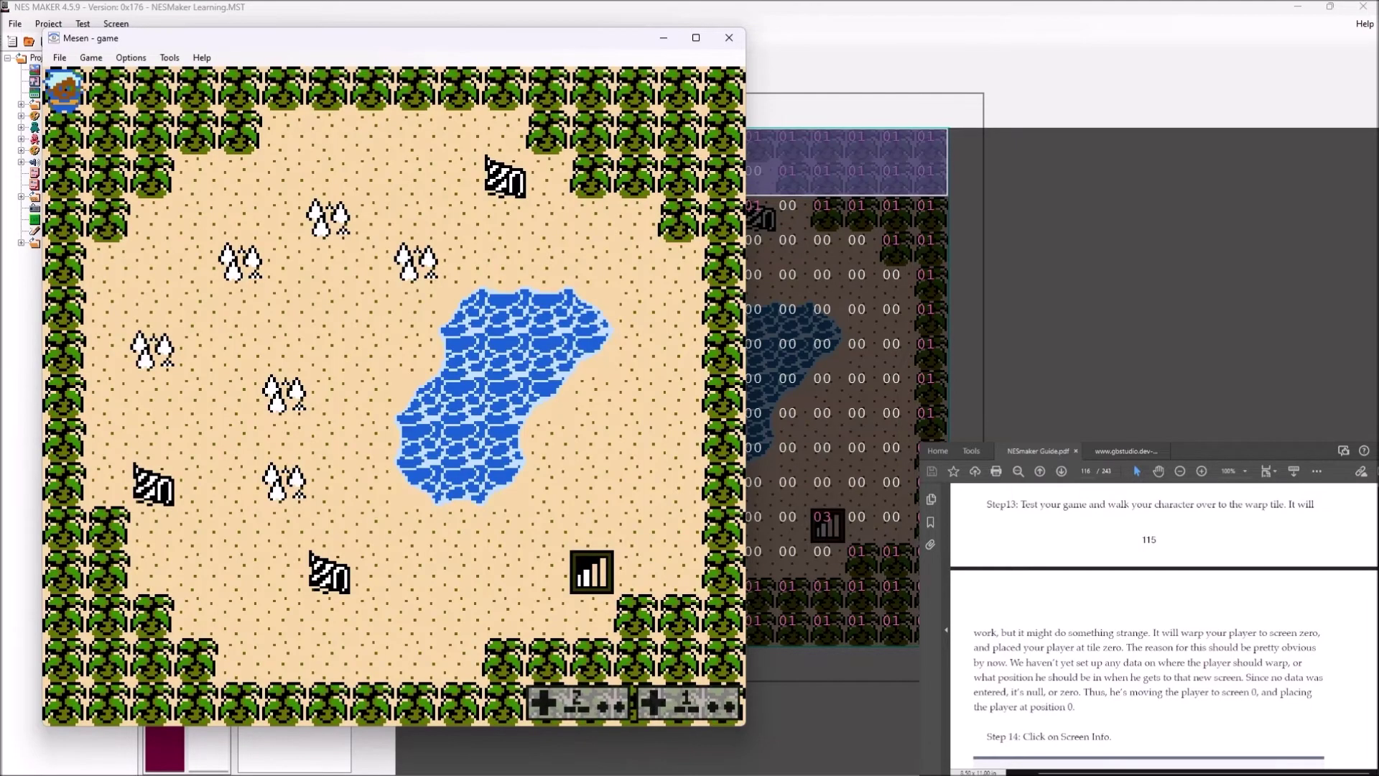
key(Right)
key(Down)
key(Right)
click(729, 37)
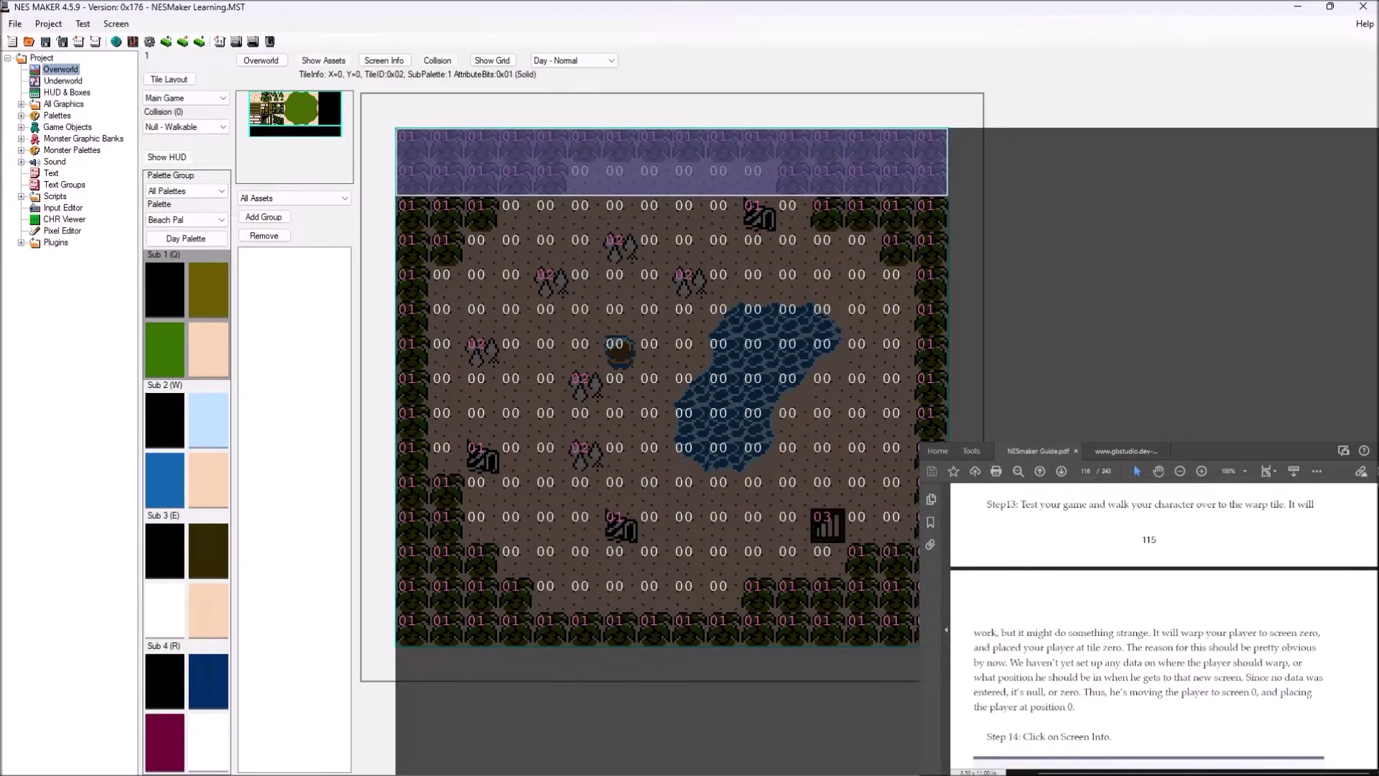
Advance the guide to the Warp Info explanation on page 116, and export the game for another test.
scroll(1164, 632, down, 4)
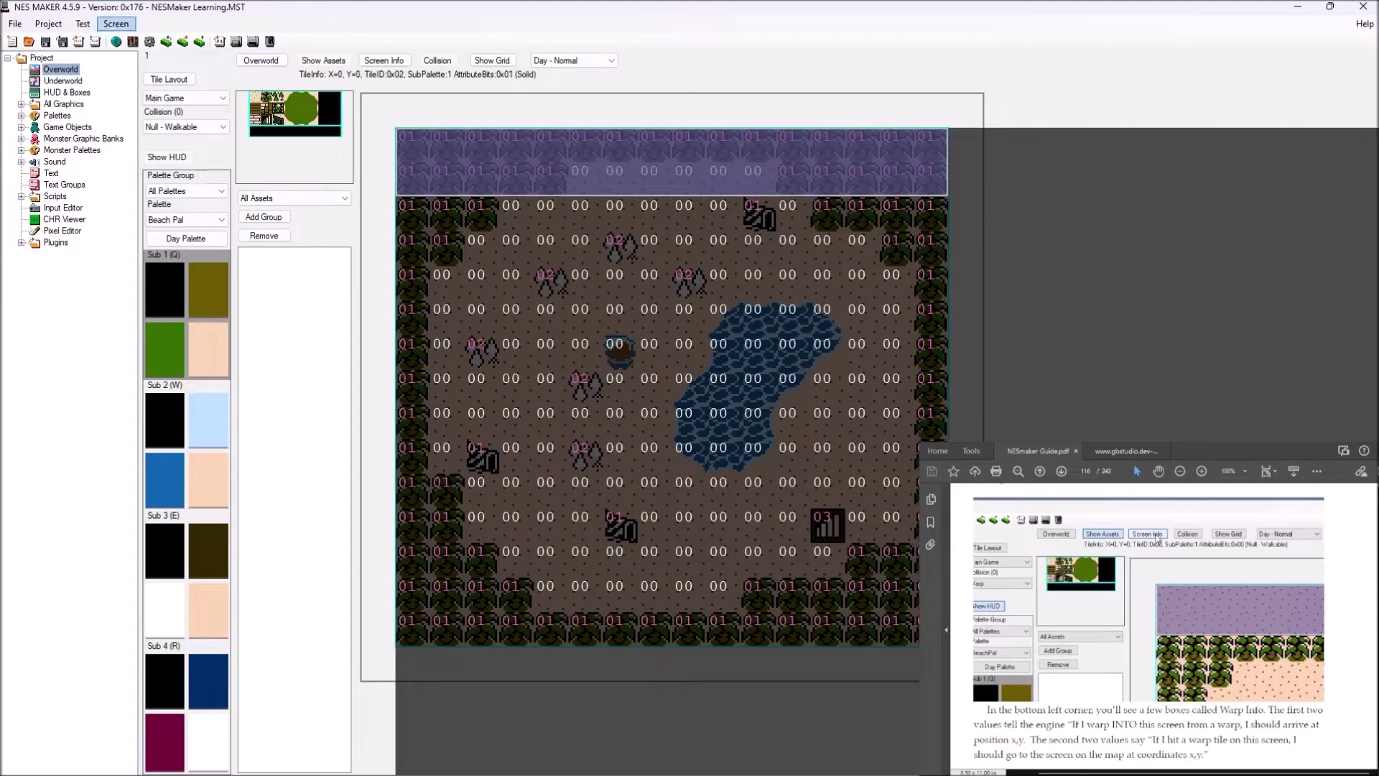
click(82, 24)
click(108, 58)
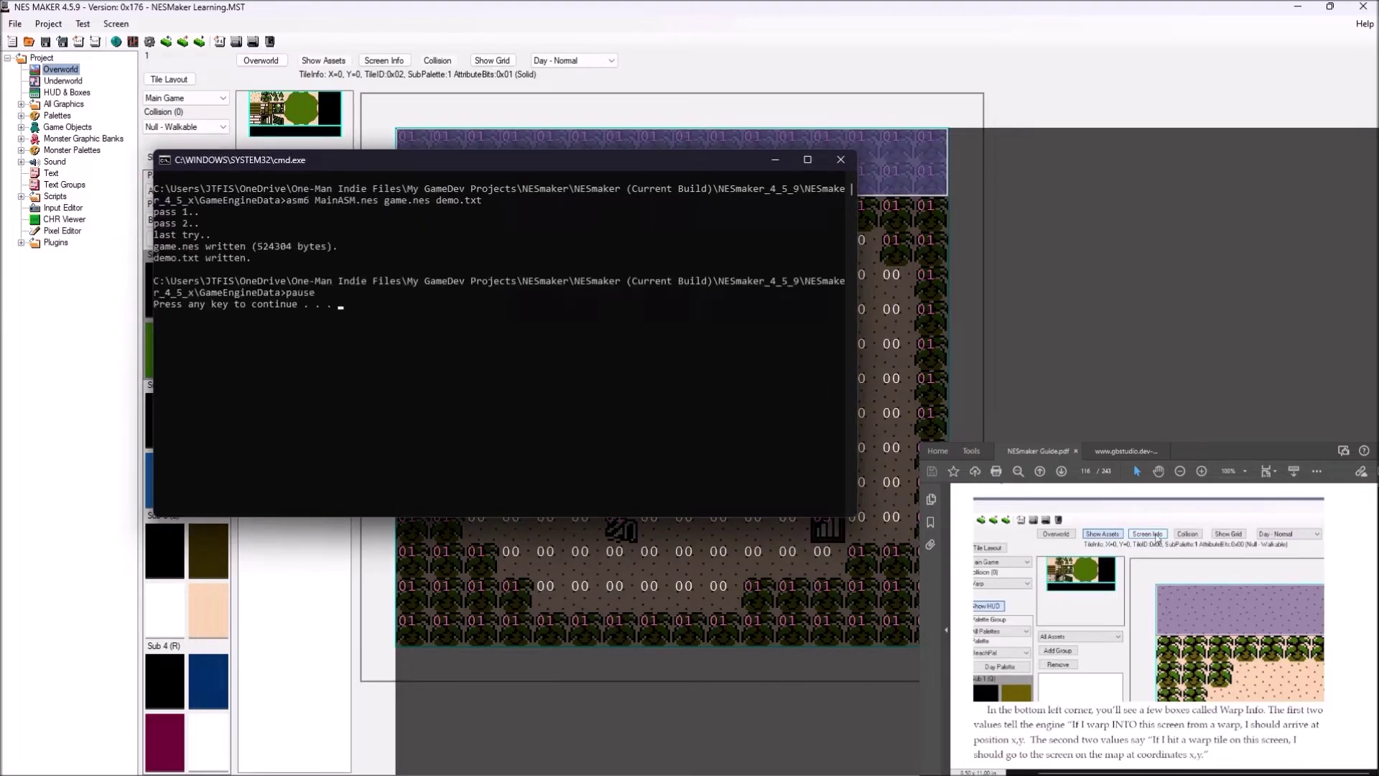
key(Return)
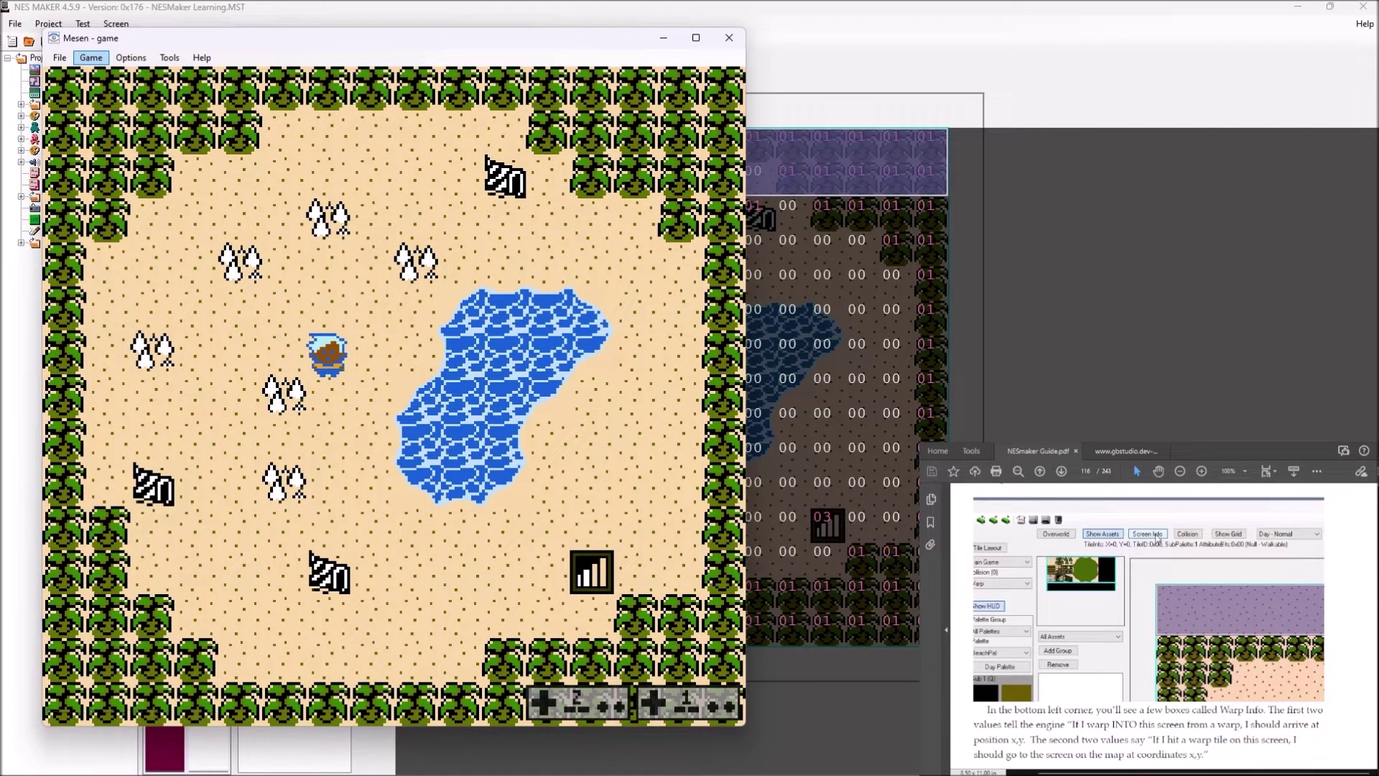
Test the warp again by walking the player from the start position to the stairs, and close the emulator.
key(Right)
key(Down)
key(Right)
key(Down)
key(Down)
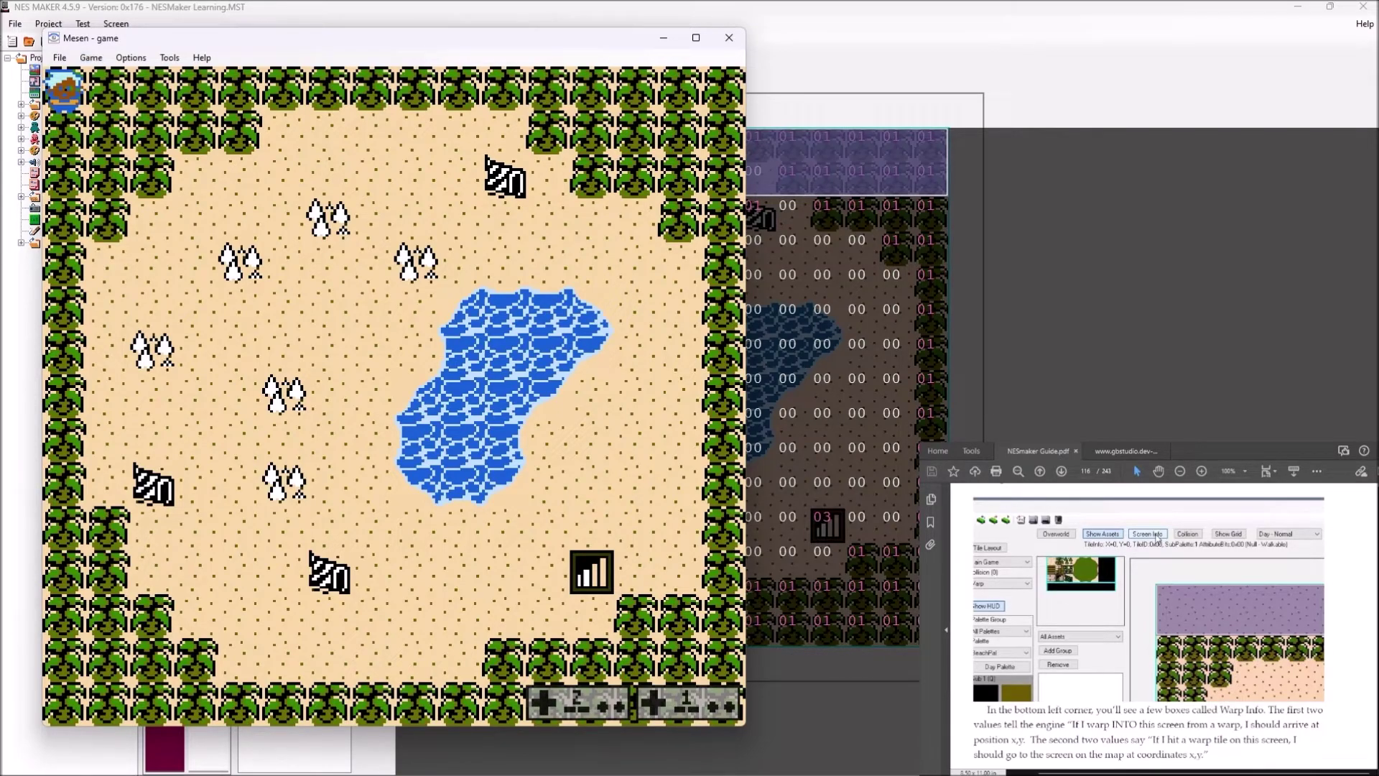
click(729, 37)
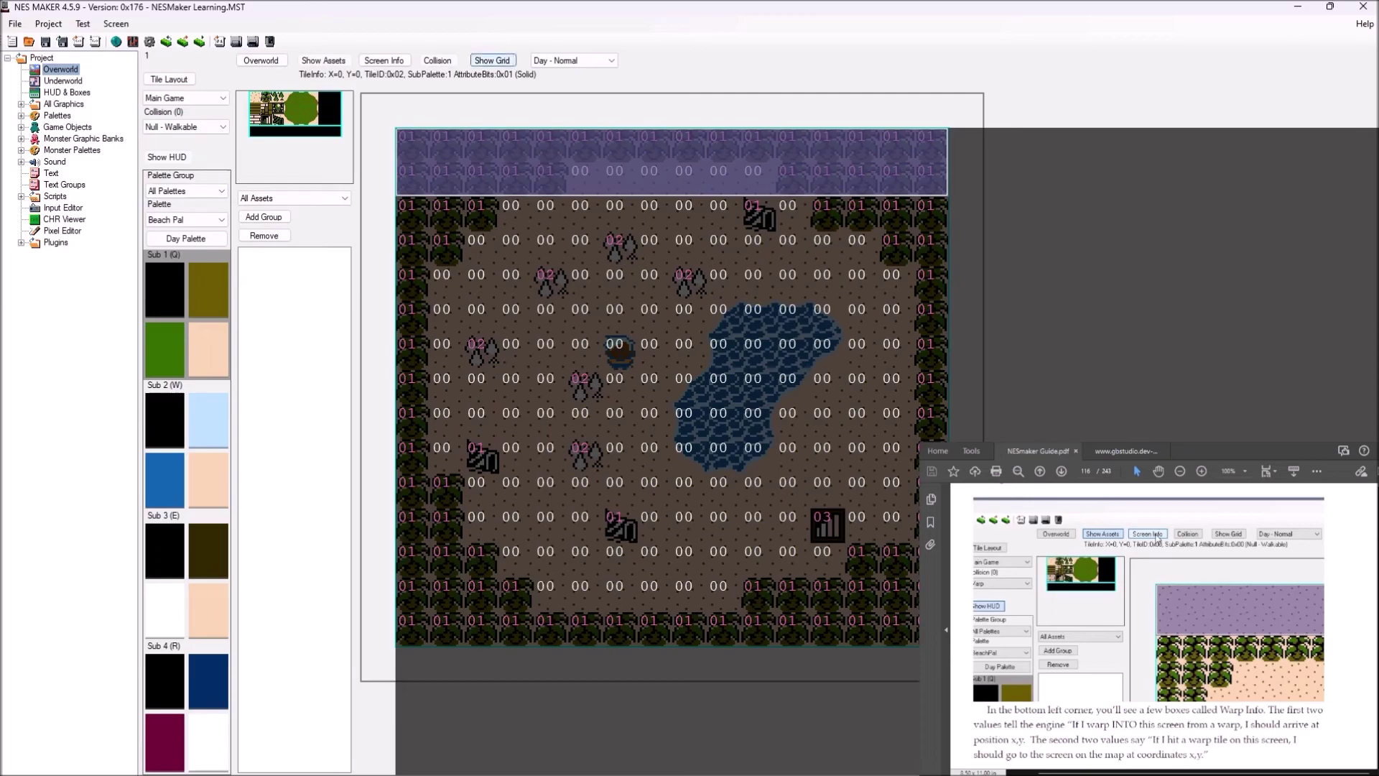
Hide the collision values and open the screen's details as described in Step 14 of the guide.
click(437, 60)
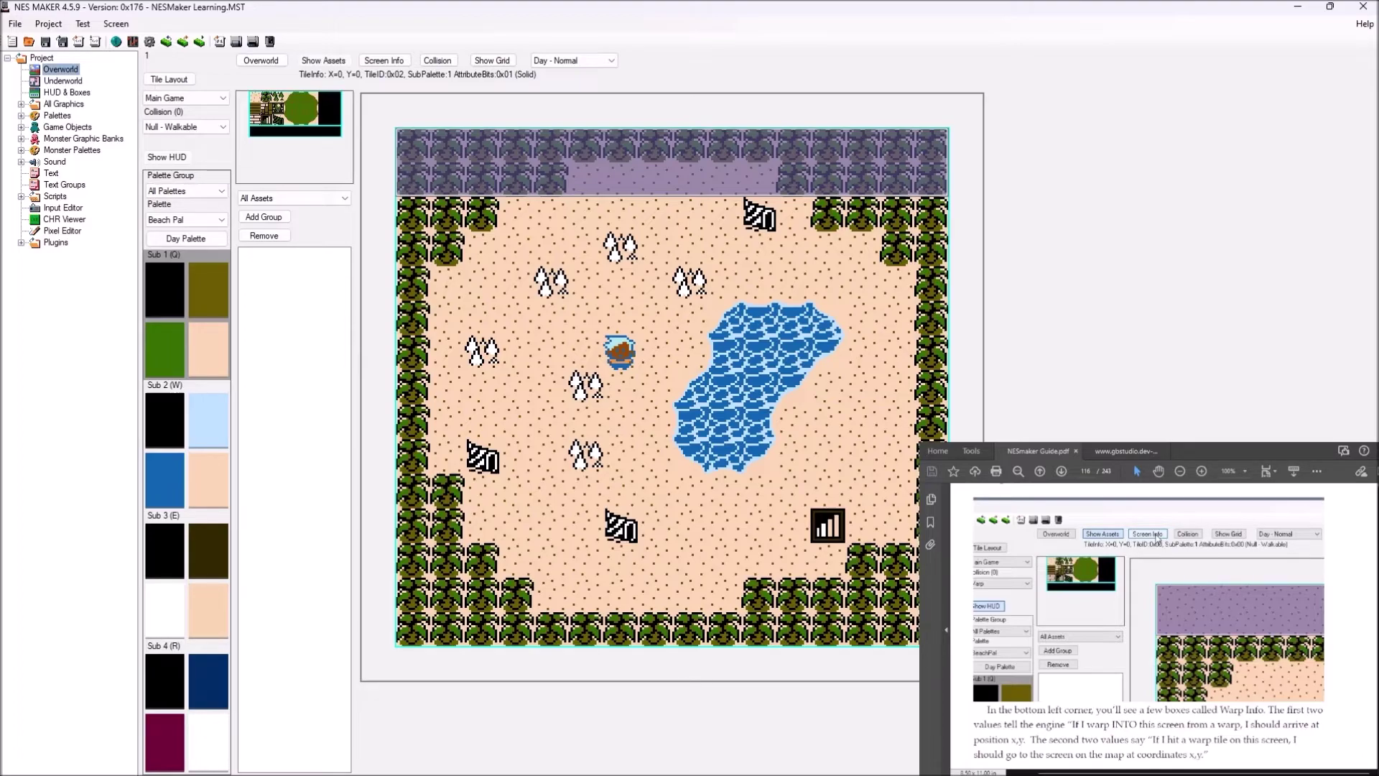
scroll(1149, 614, down, 1)
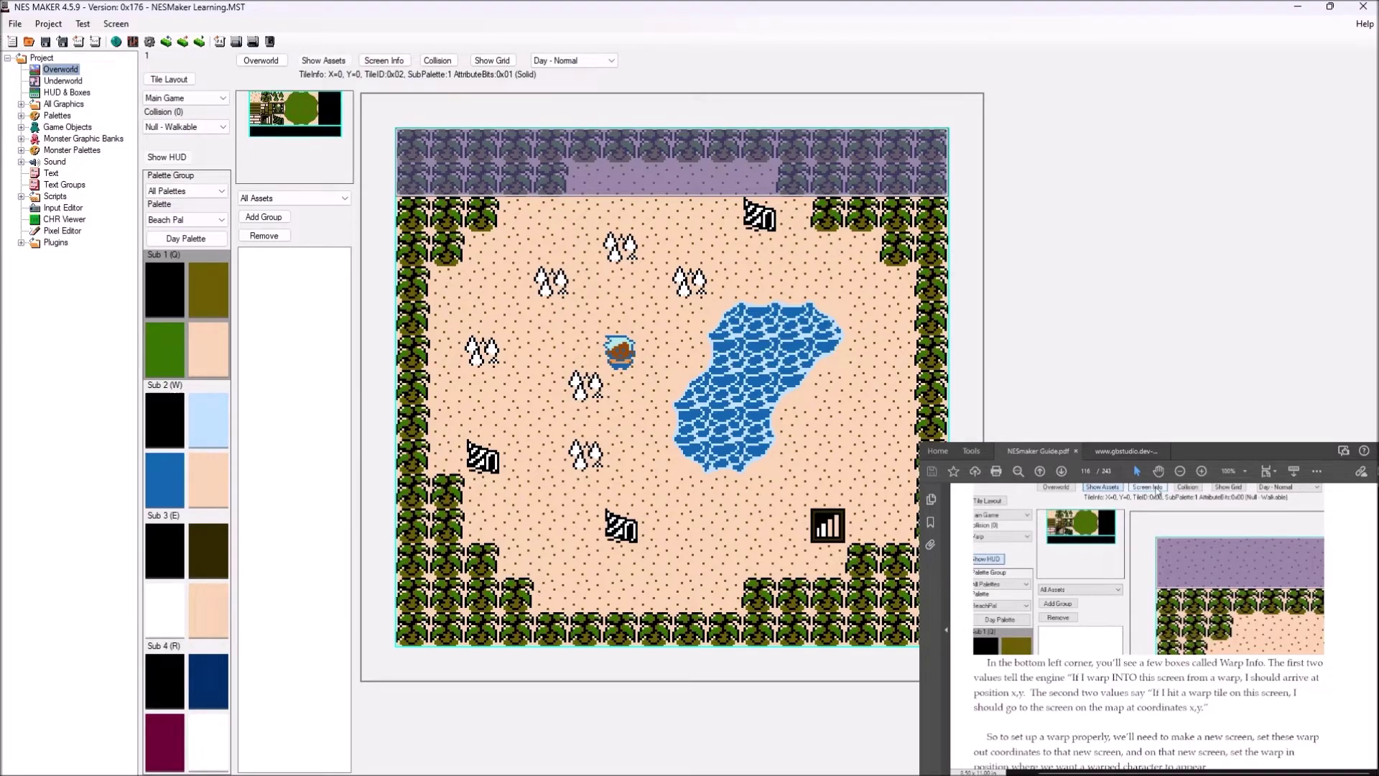
scroll(1149, 624, up, 2)
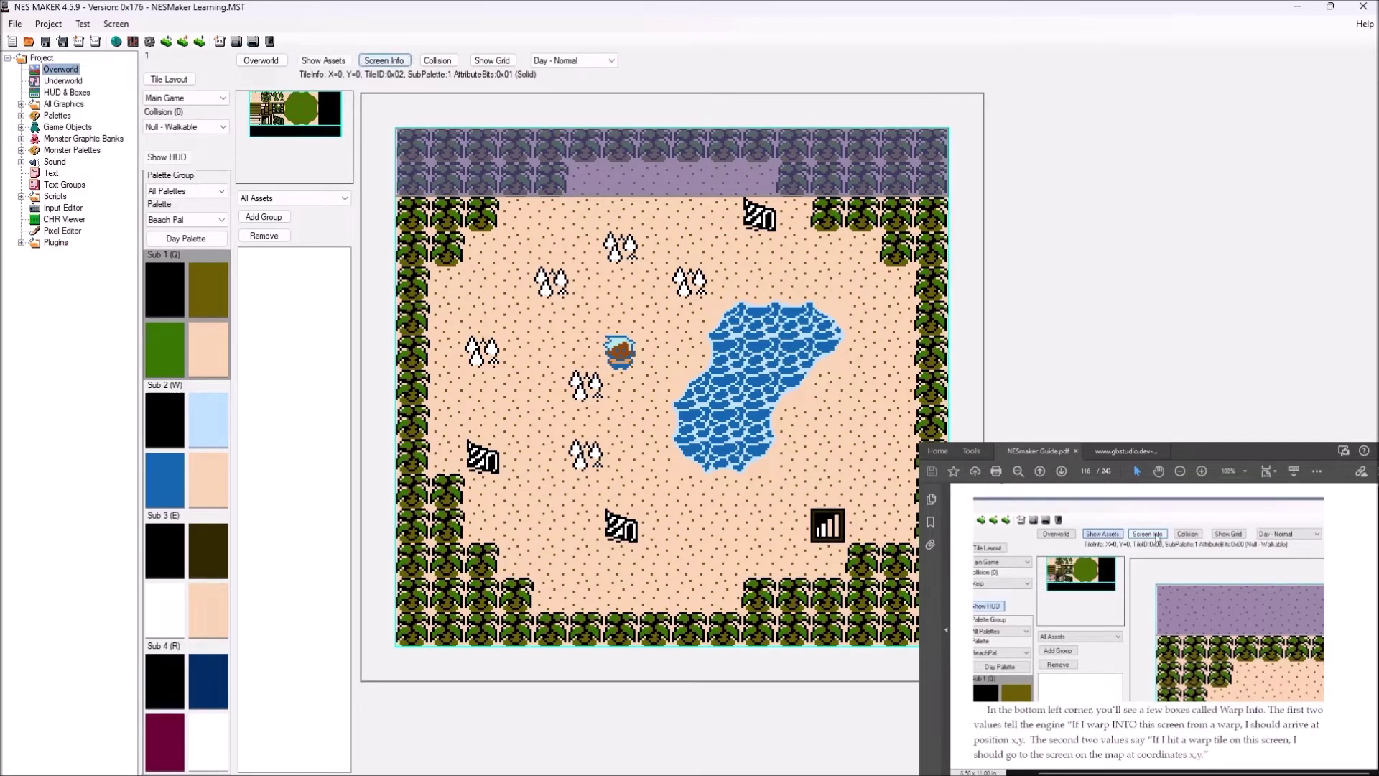
click(384, 60)
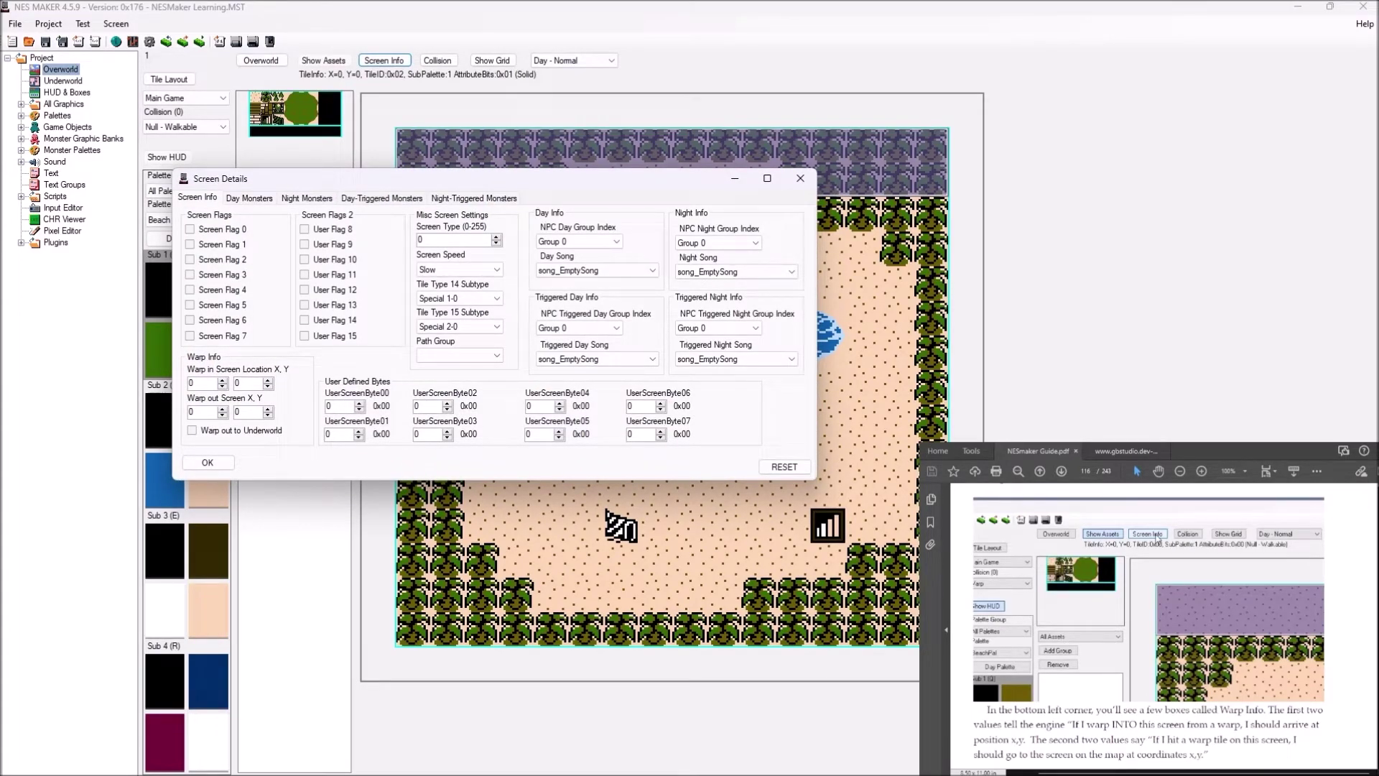
Read the guide's explanation of the Warp Info settings from Step 14 through to page 117.
scroll(1148, 631, up, 3)
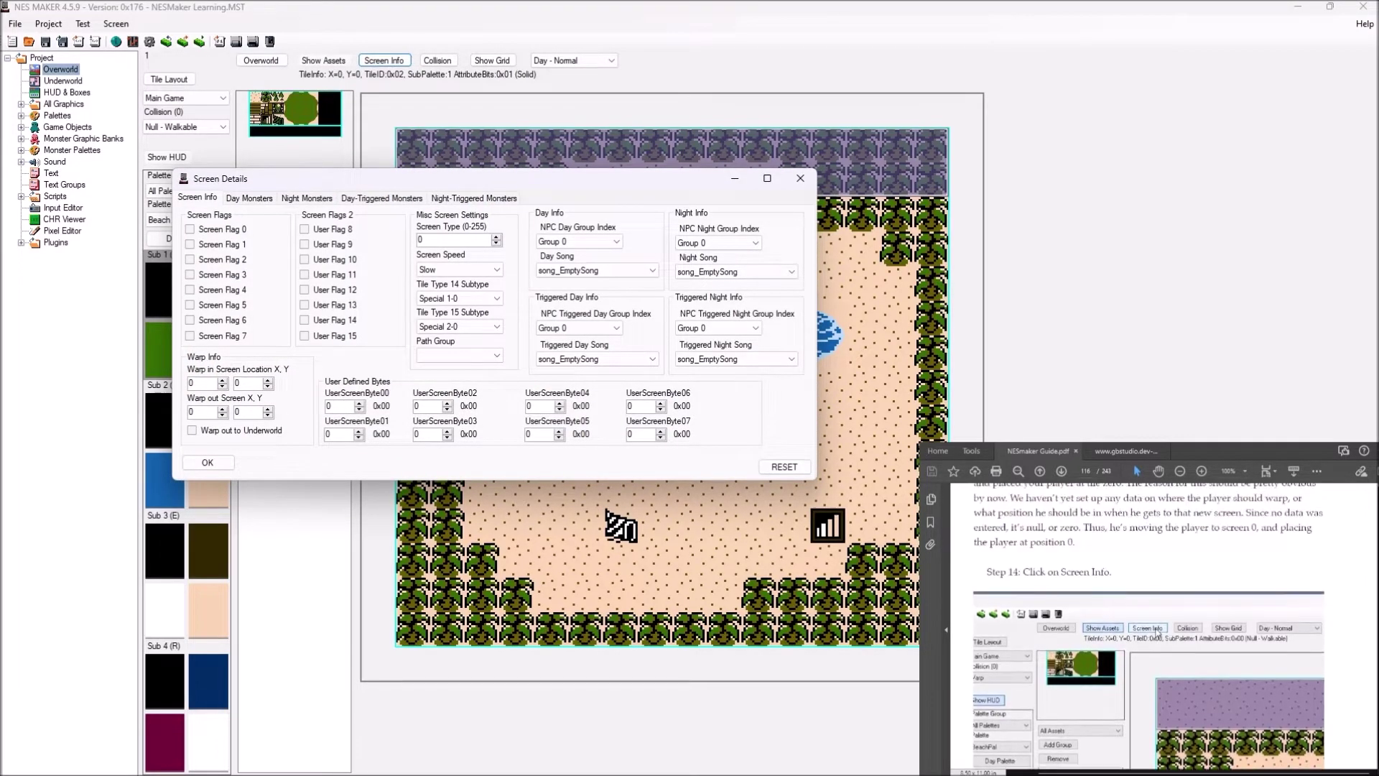
scroll(1149, 627, down, 5)
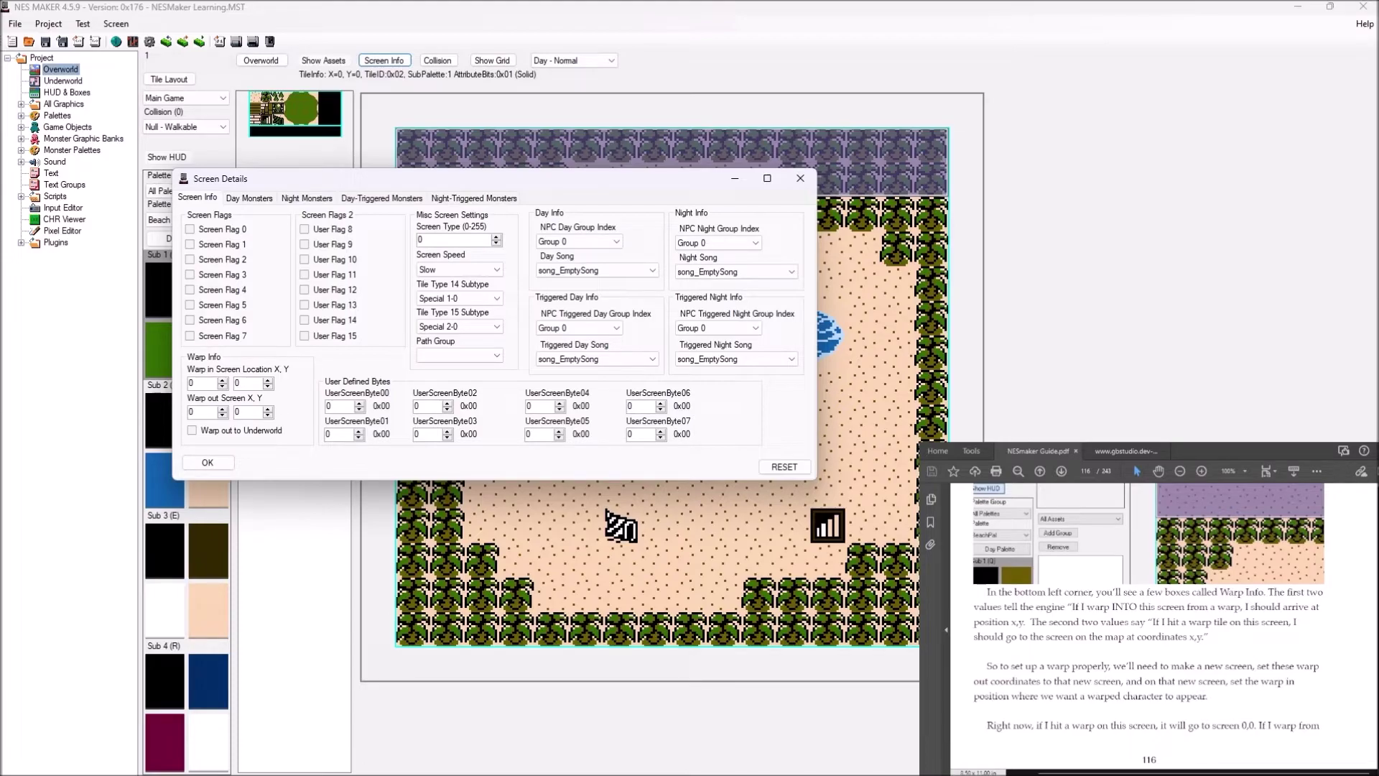
scroll(1164, 618, down, 1)
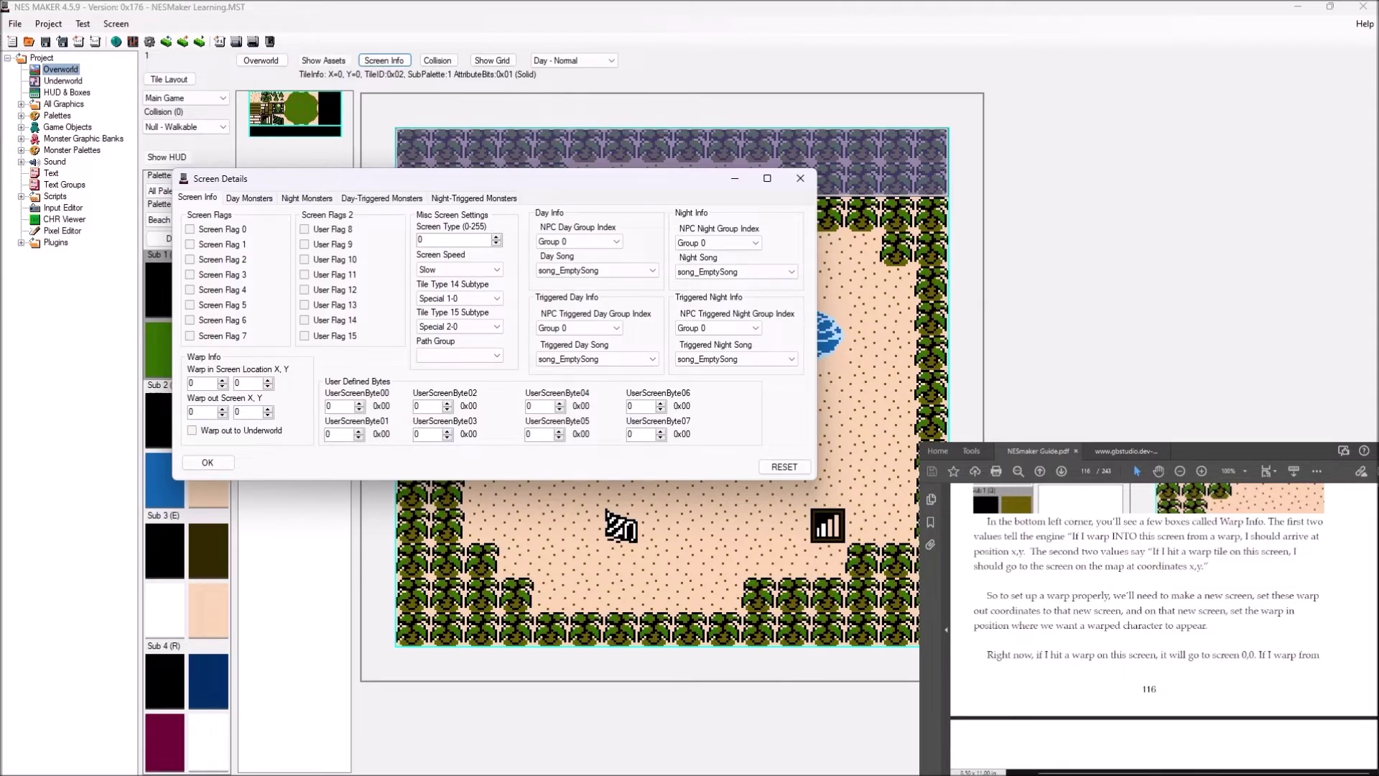
scroll(1149, 603, down, 2)
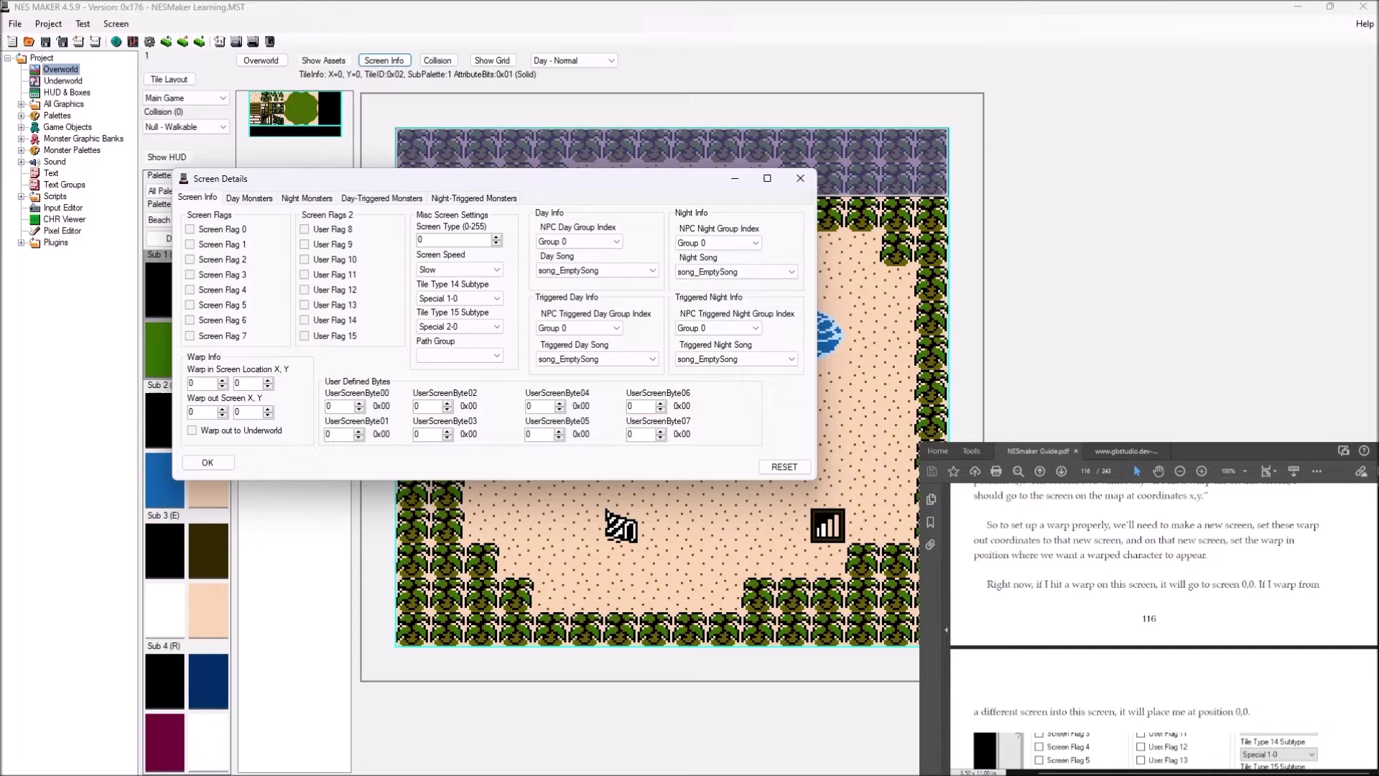
scroll(1149, 617, down, 3)
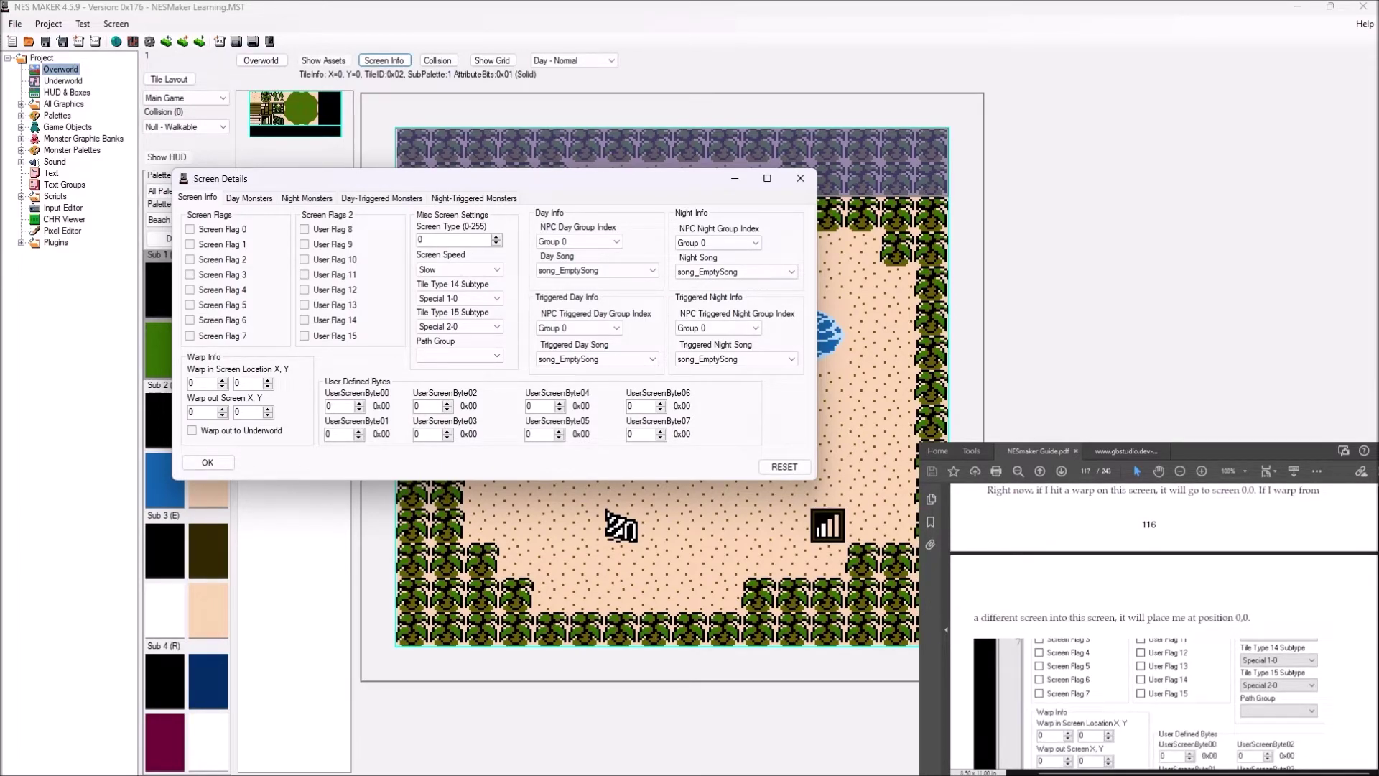
Read the guide through to Step 15, close the screen details and return to the Overworld map.
scroll(1164, 625, down, 3)
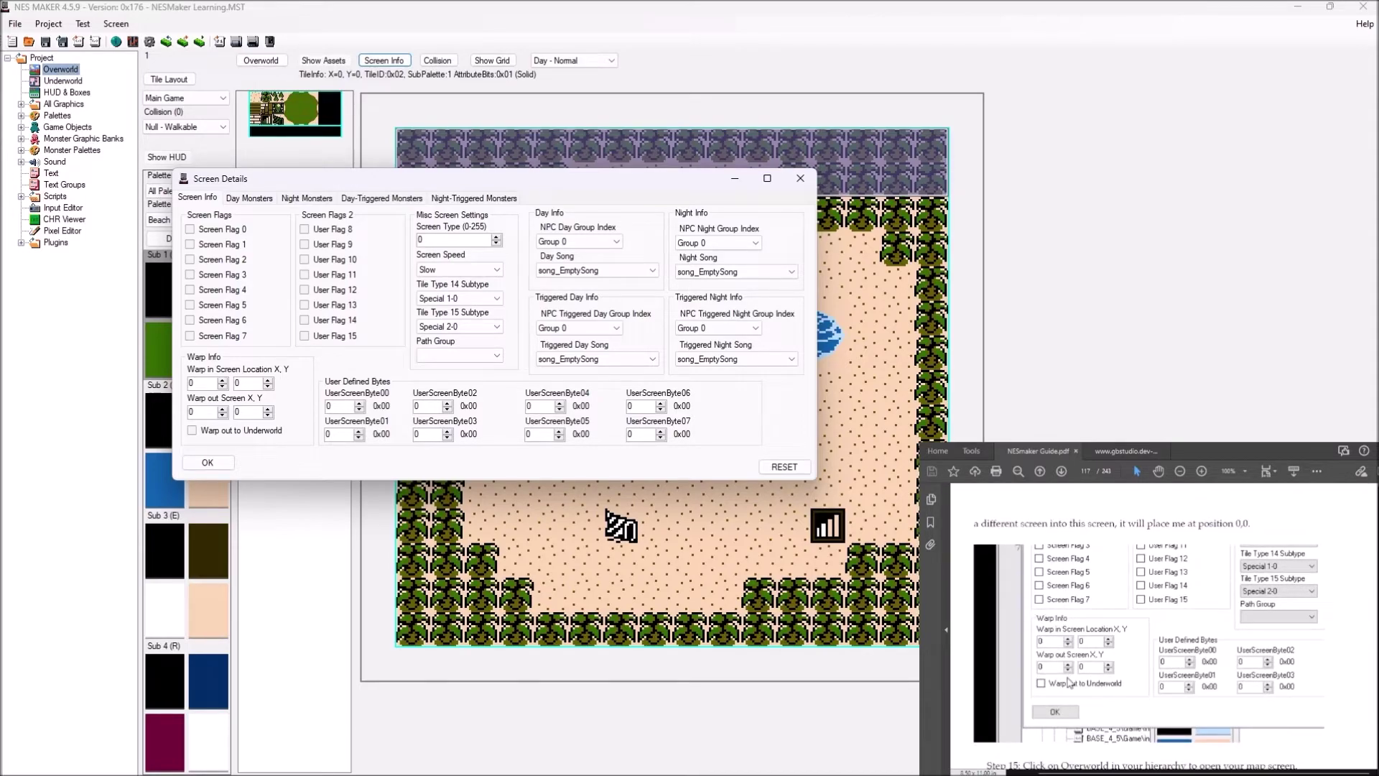
scroll(1149, 632, down, 1)
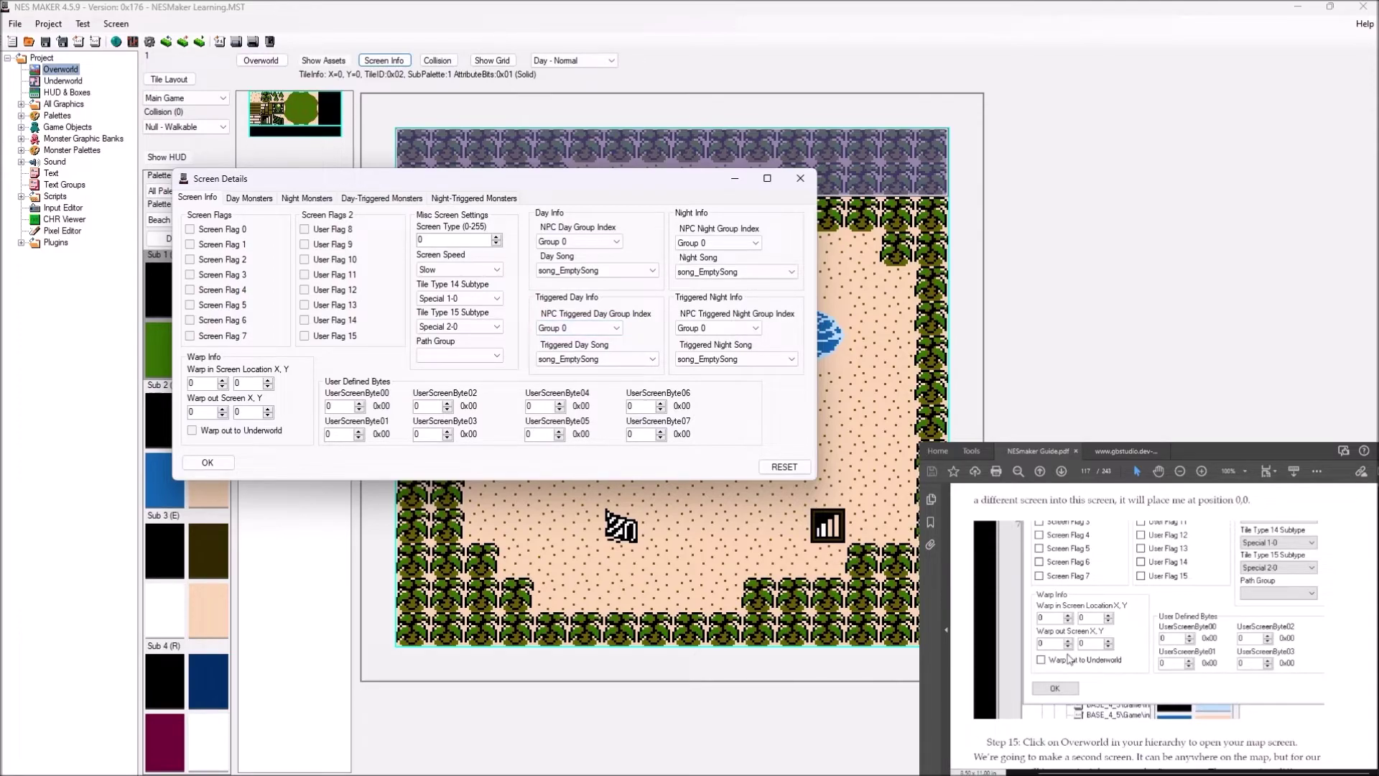
scroll(1148, 626, down, 3)
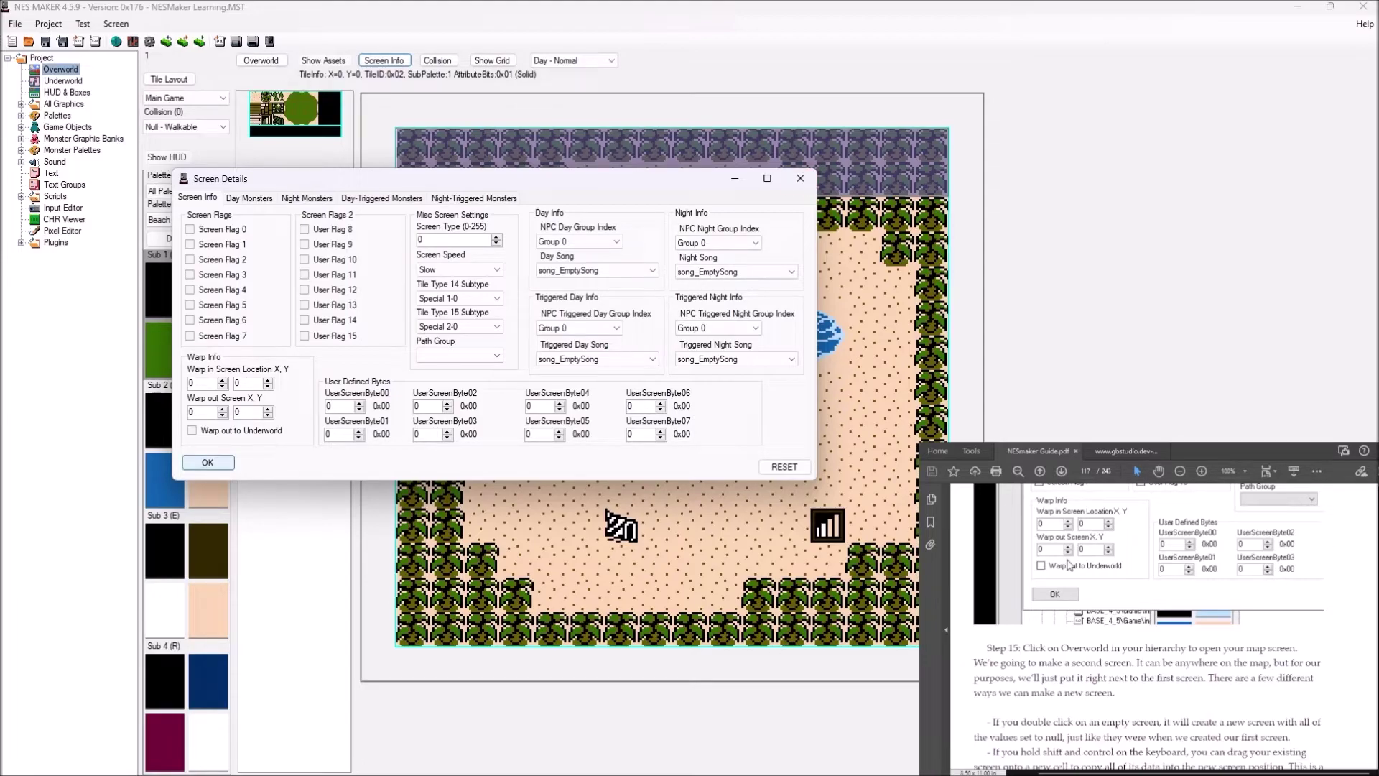
click(208, 462)
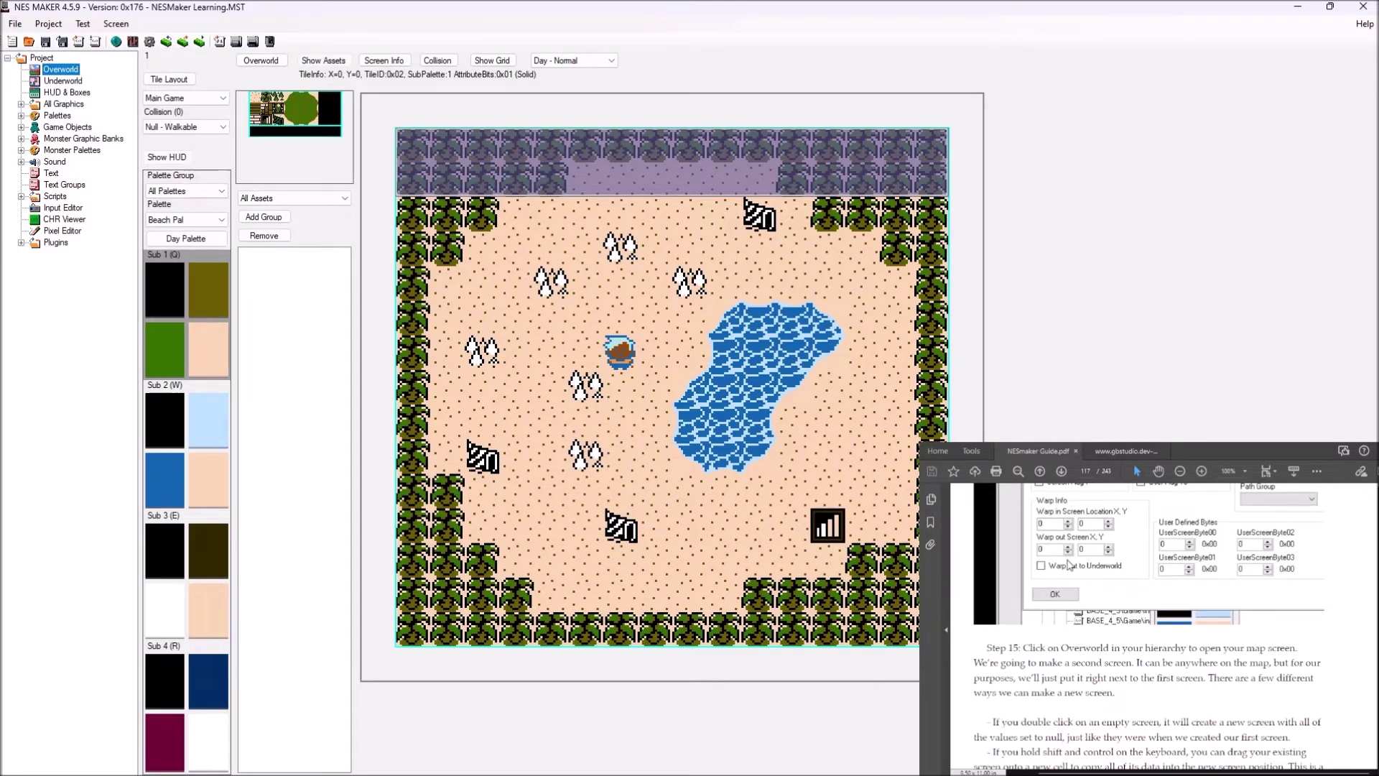
click(261, 61)
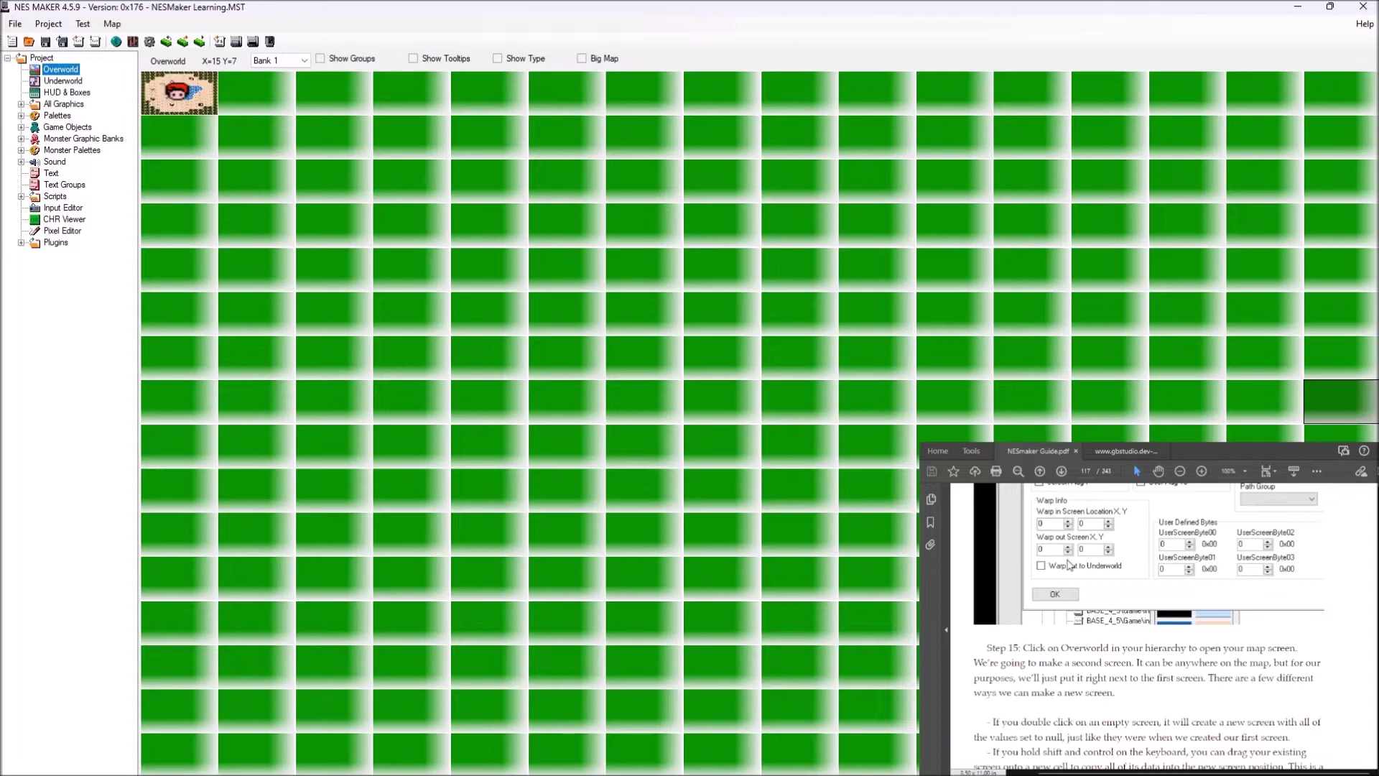
Copy the first Overworld screen into cells X=1 and X=2 of the same row, and create a new empty screen at X=3.
scroll(1149, 625, down, 2)
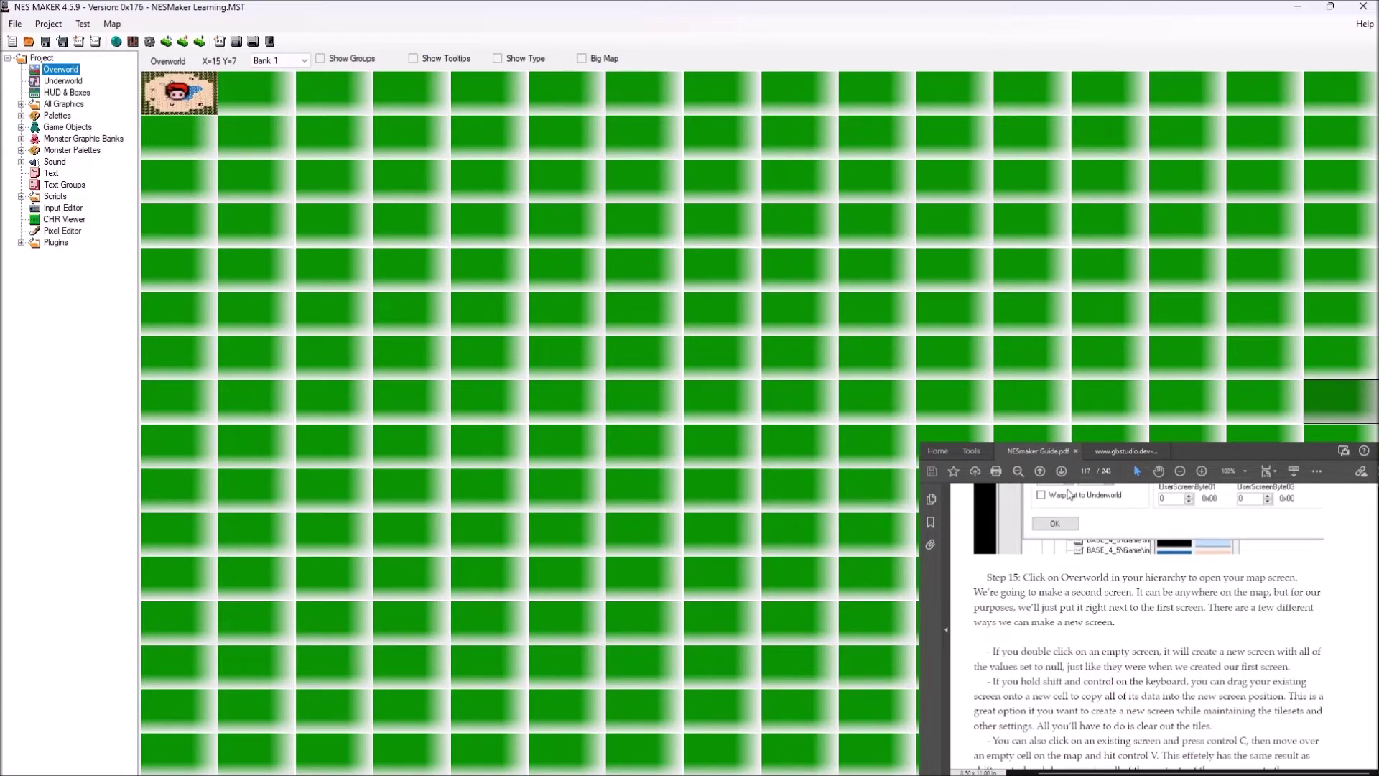
scroll(1069, 493, down, 4)
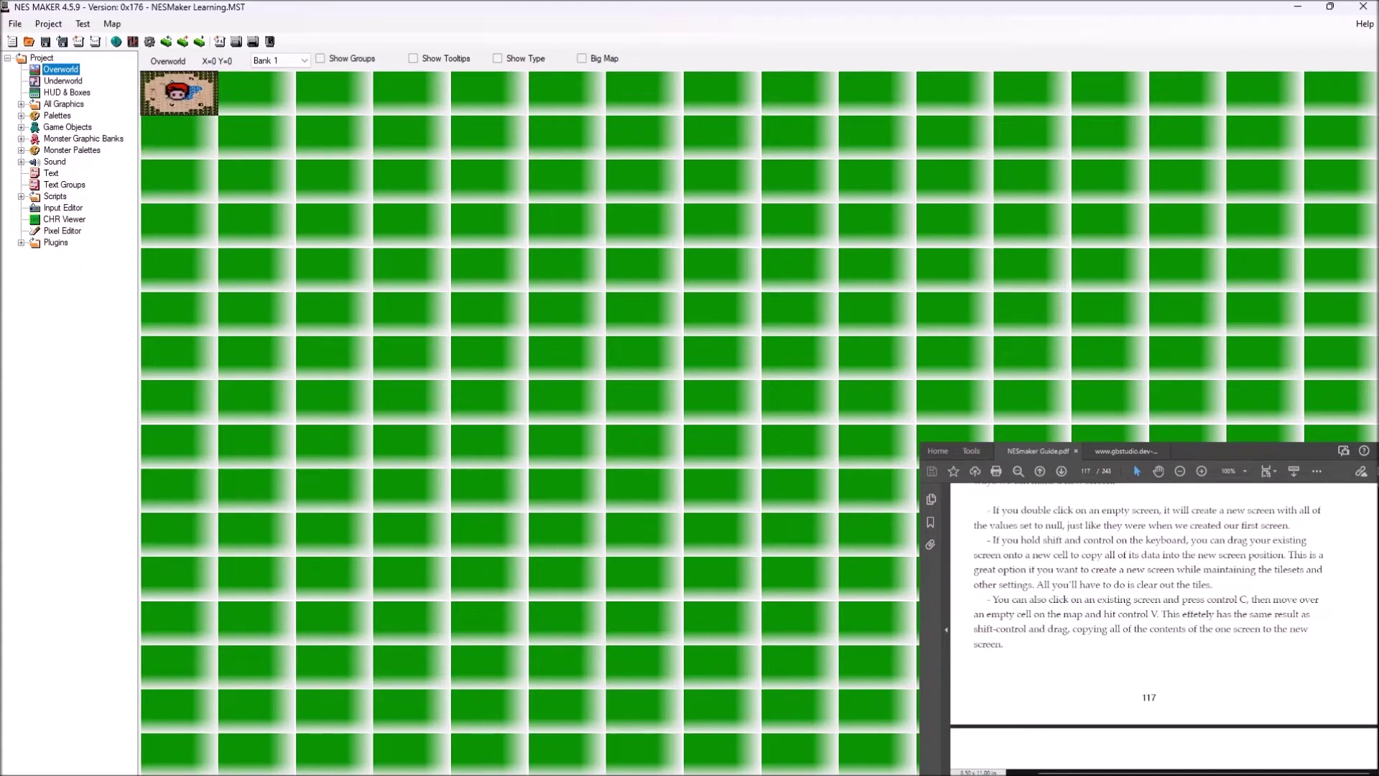
click(178, 93)
key(ctrl+v)
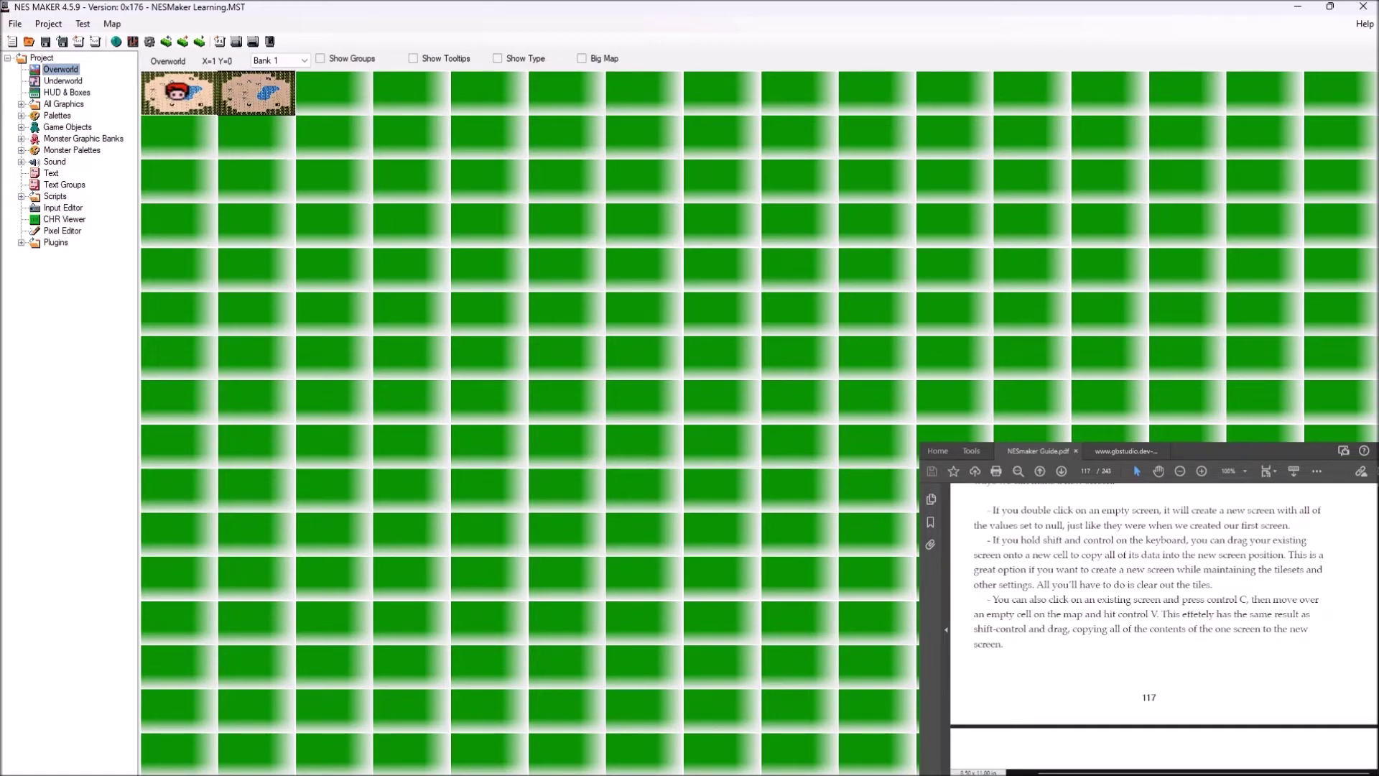
drag(255, 91, 332, 93)
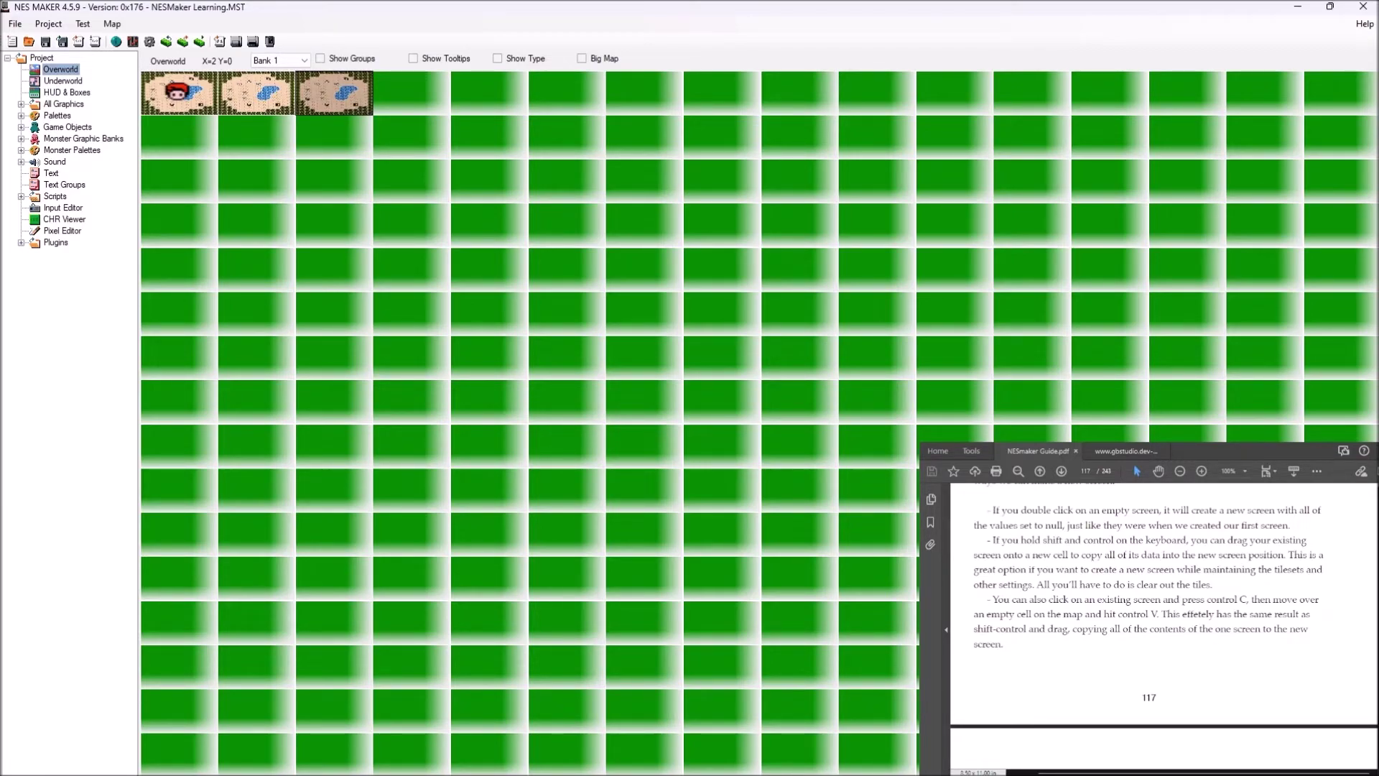
double_click(411, 93)
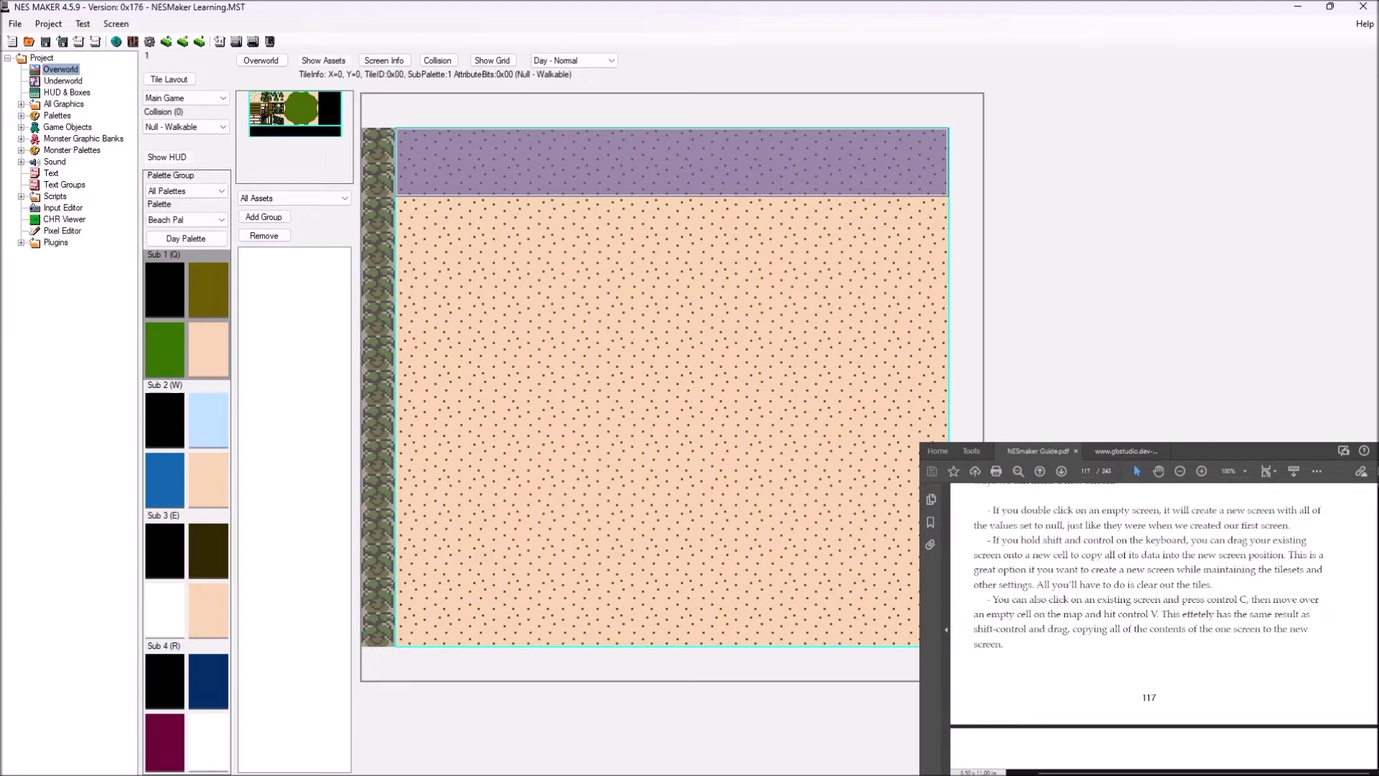
click(261, 60)
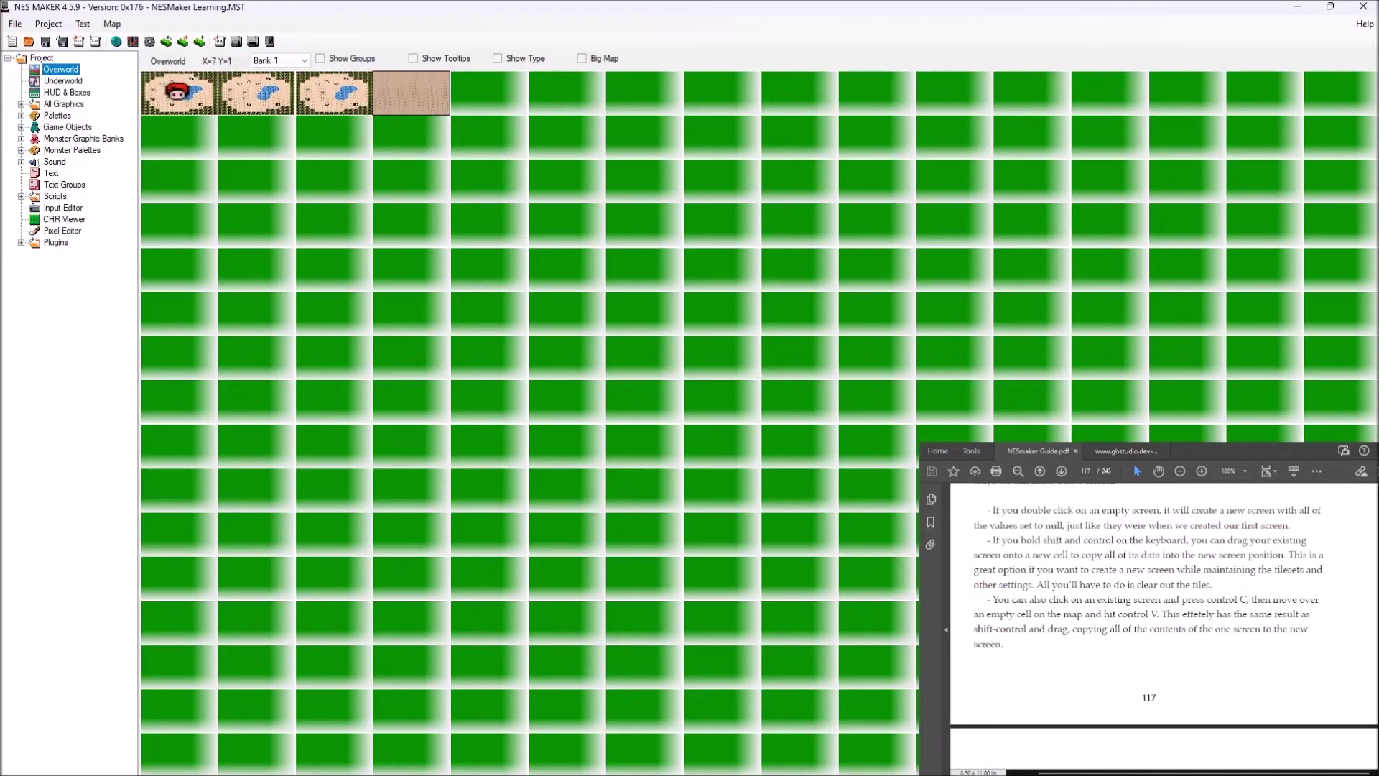
Read the guide's note on adjacent screens on page 118 and open the copied screen at X=1 Y=0.
scroll(1164, 611, down, 5)
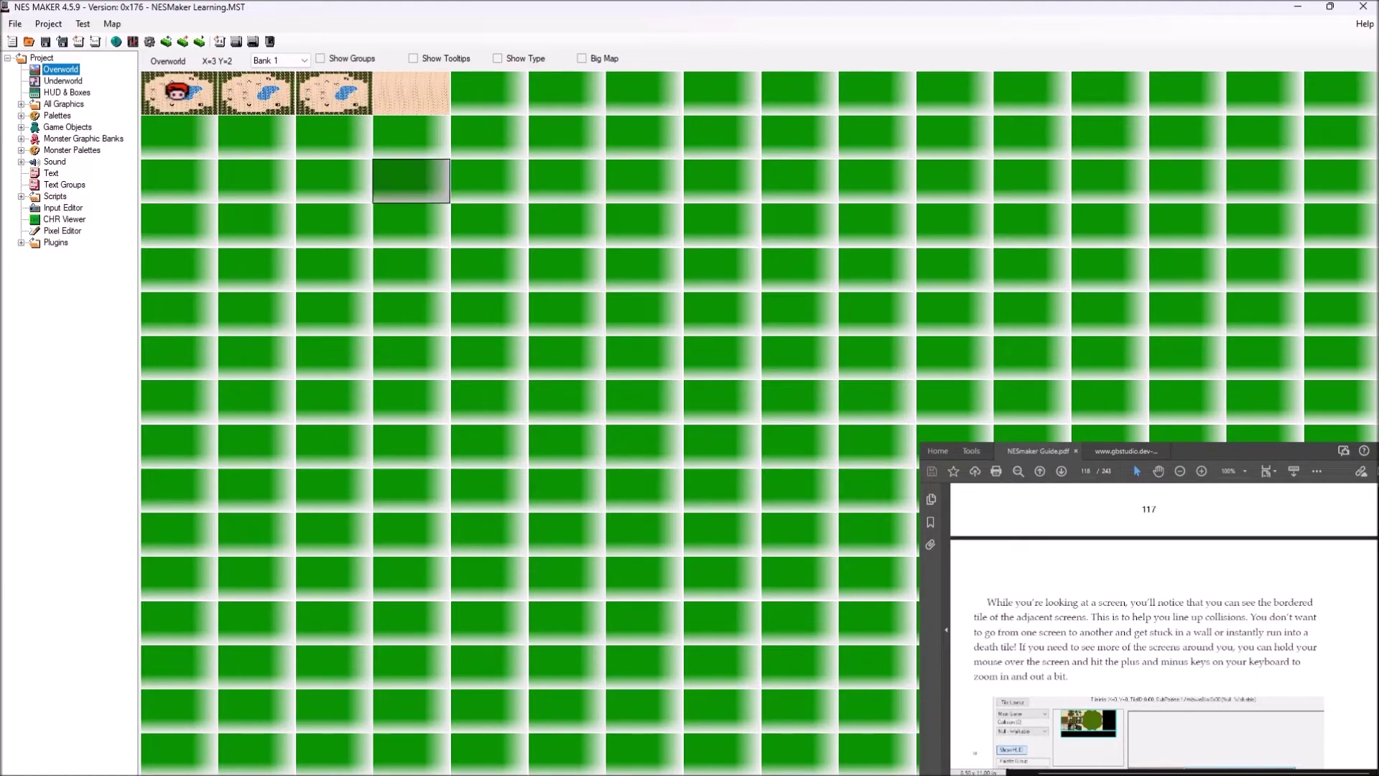
click(256, 94)
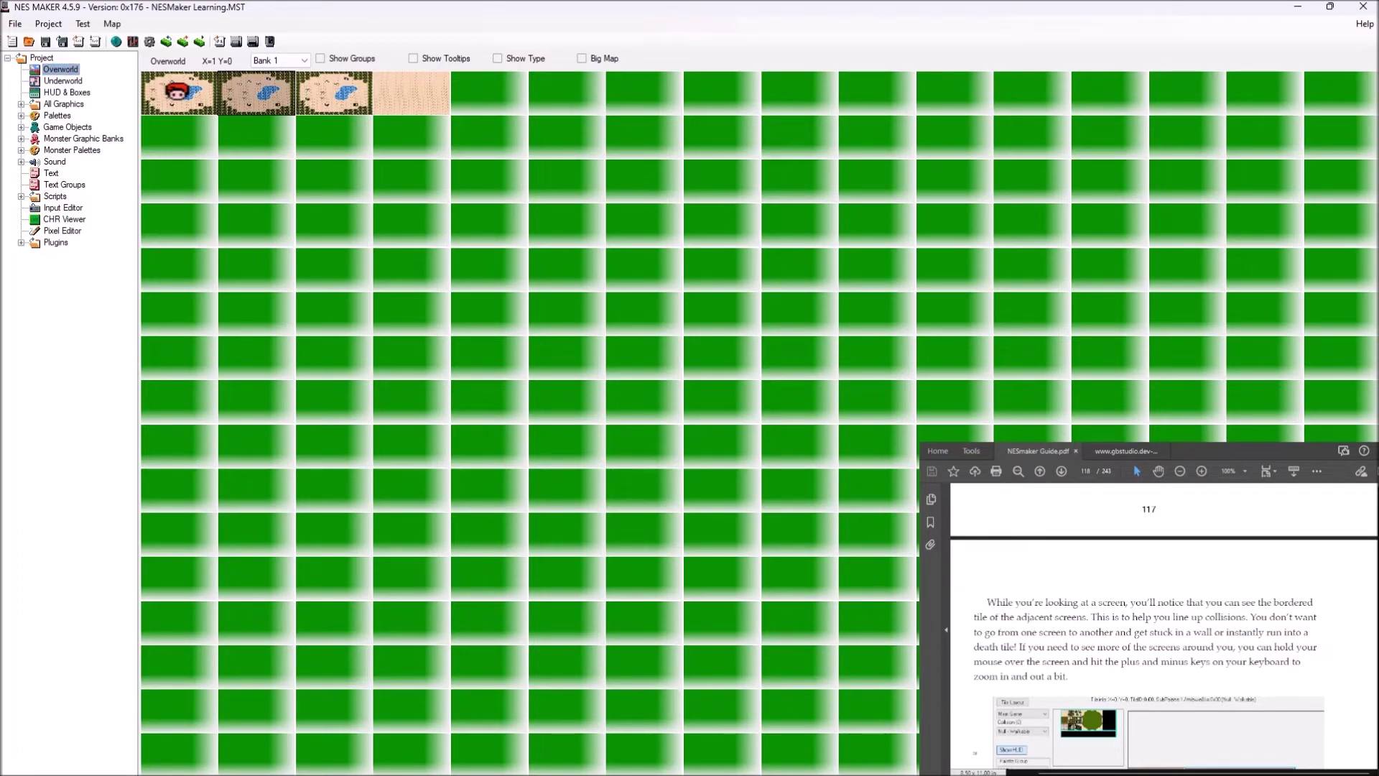
right_click(264, 102)
double_click(259, 97)
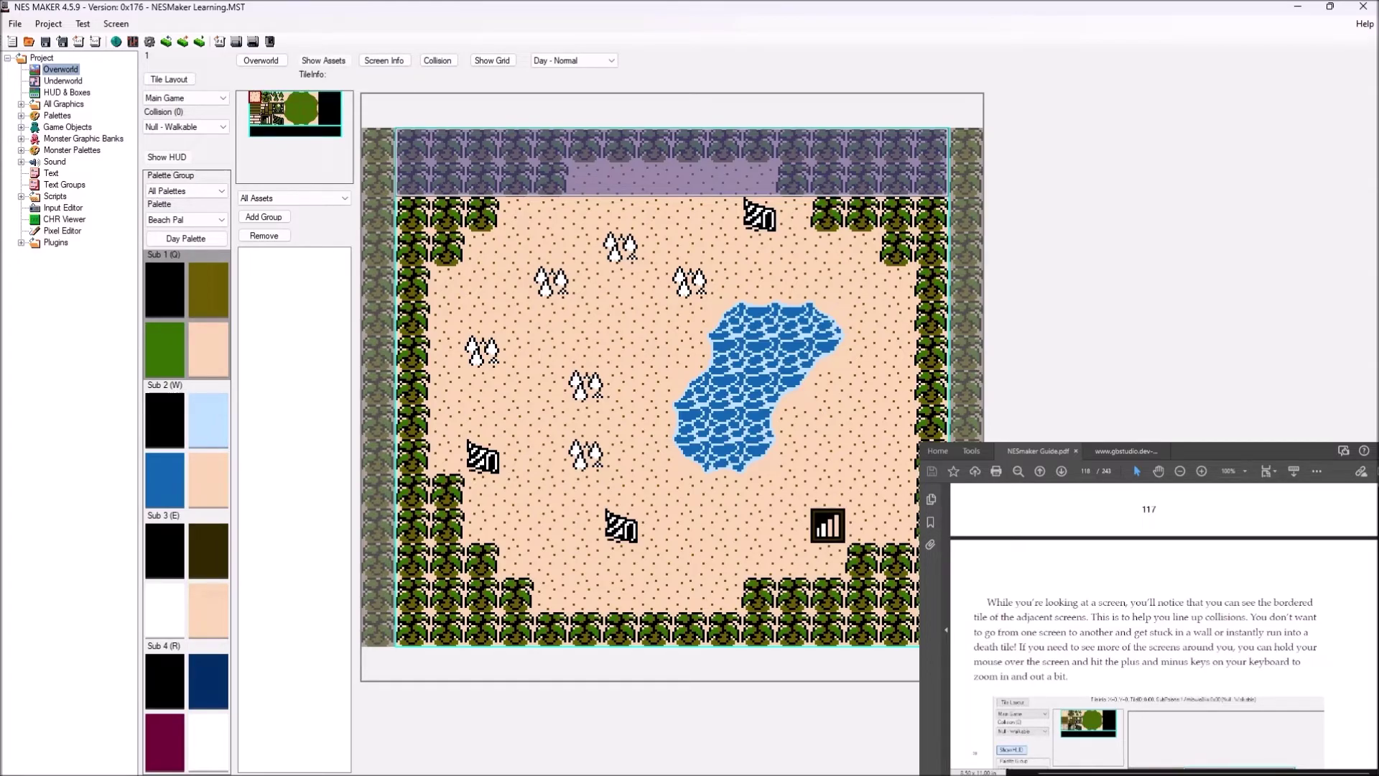
Zoom the screen view out and in to examine how the adjacent screens line up with this one.
key(minus)
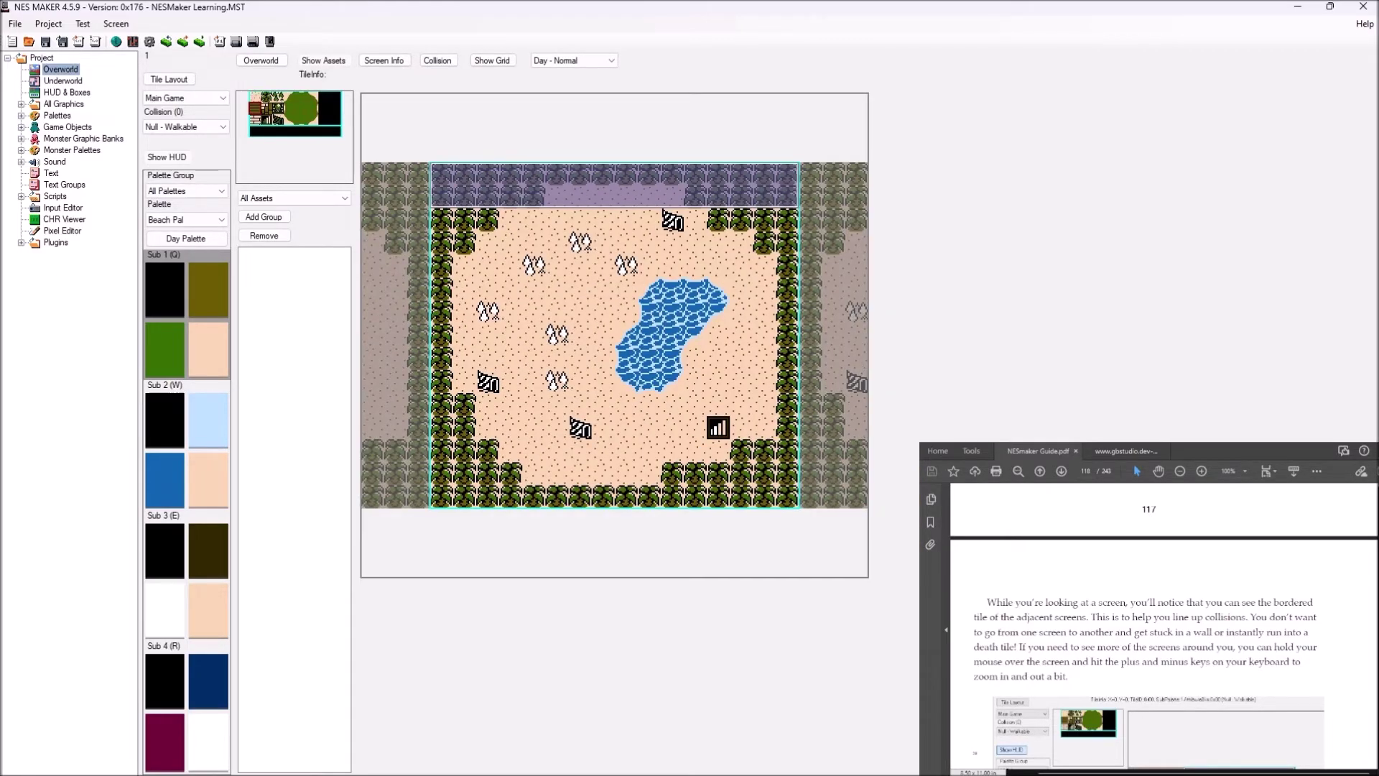
key(plus)
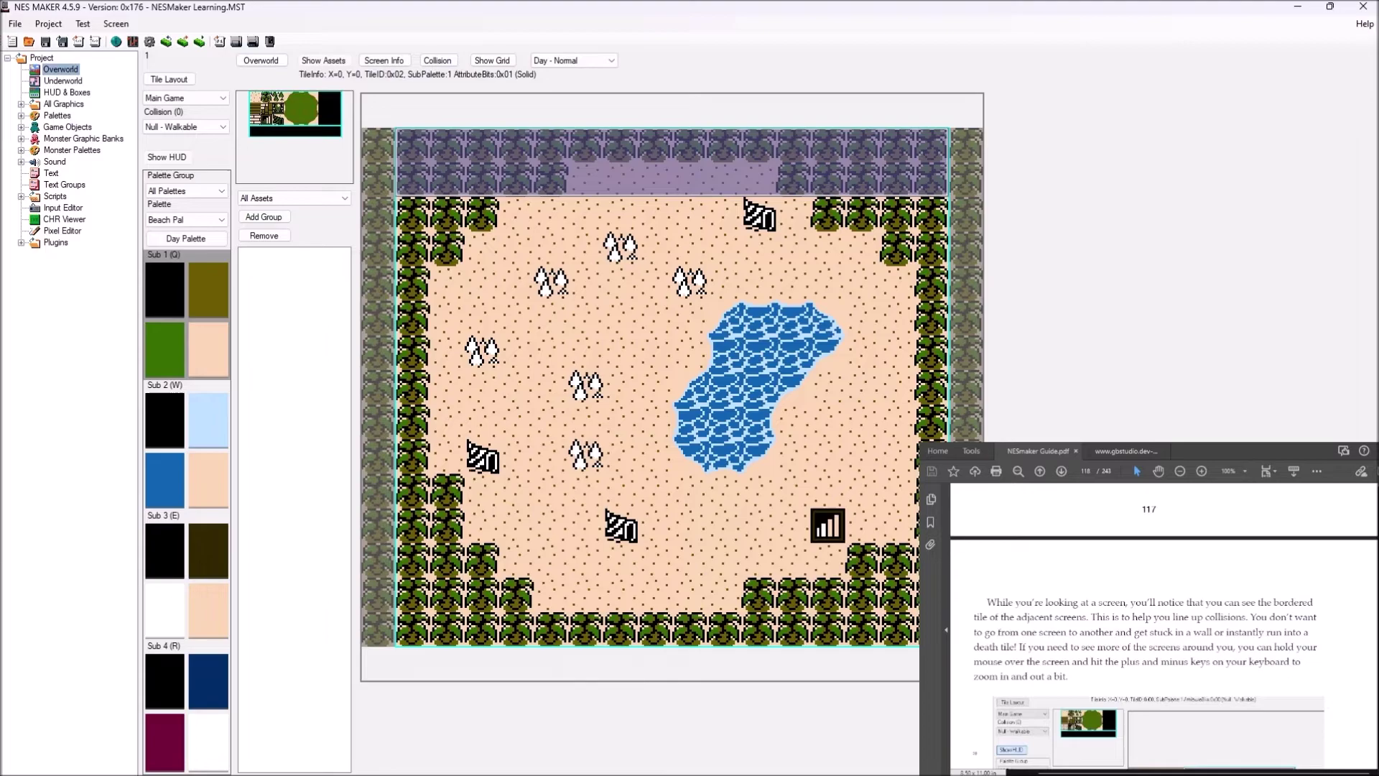
key(minus)
key(minus)
key(minus)
key(minus)
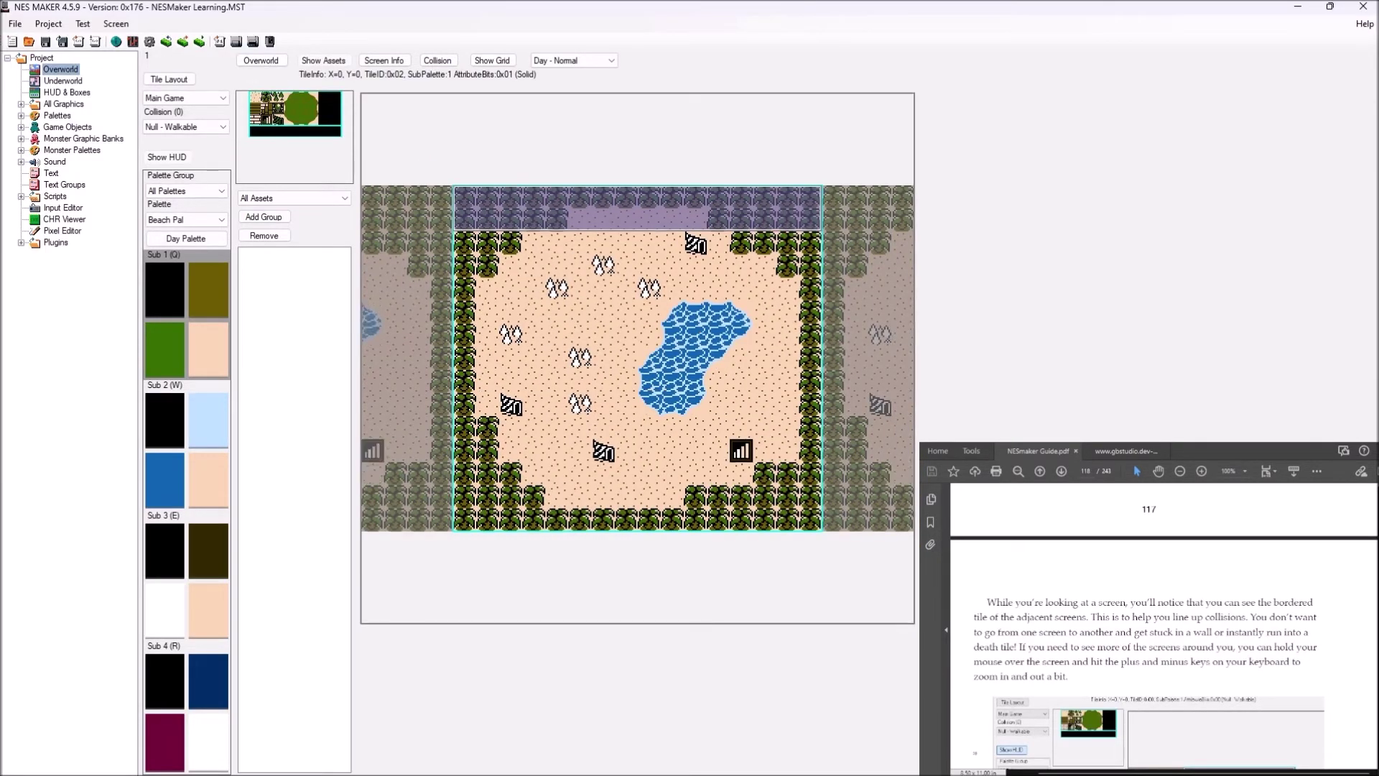
key(minus)
key(minus)
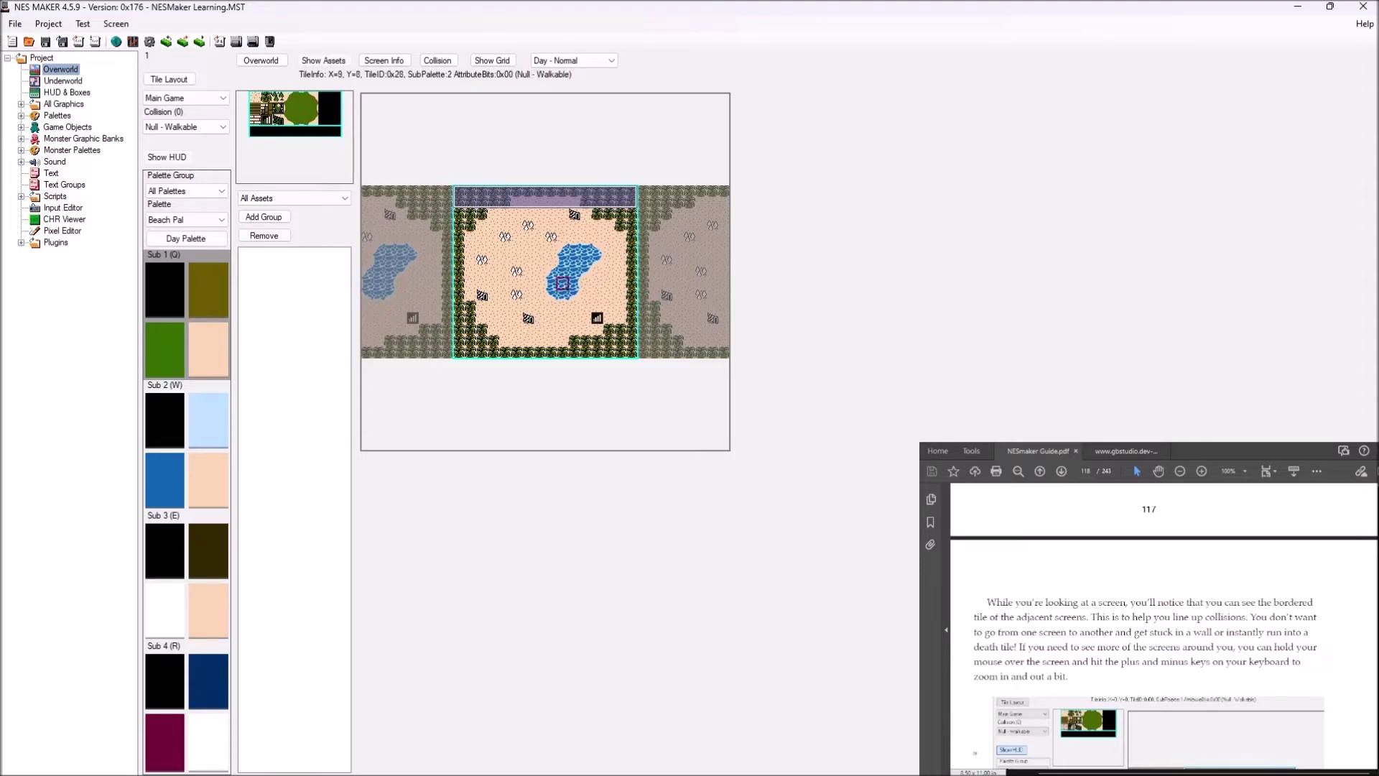
key(plus)
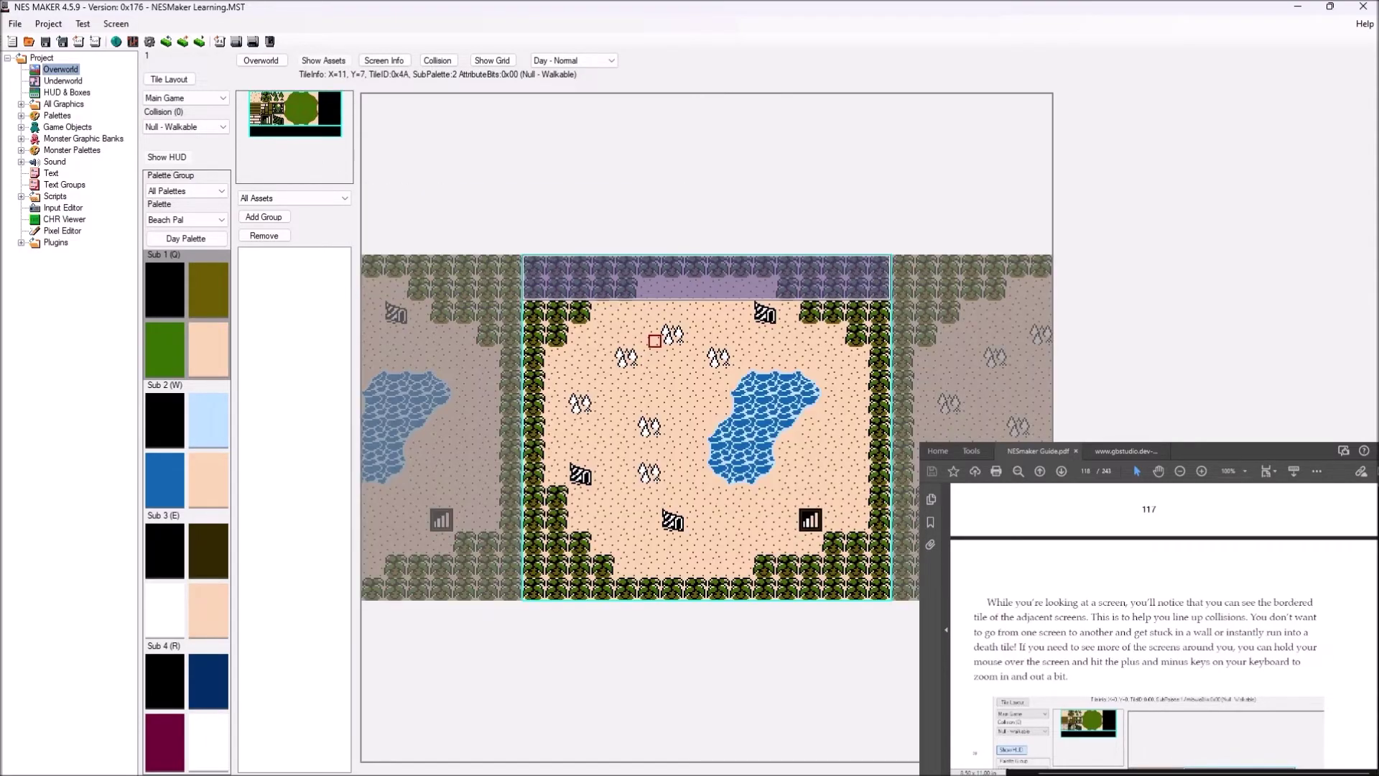
Clear all the tiles of the copied screen by painting over them with the blank ground tile, following Step 16.
scroll(1163, 632, down, 5)
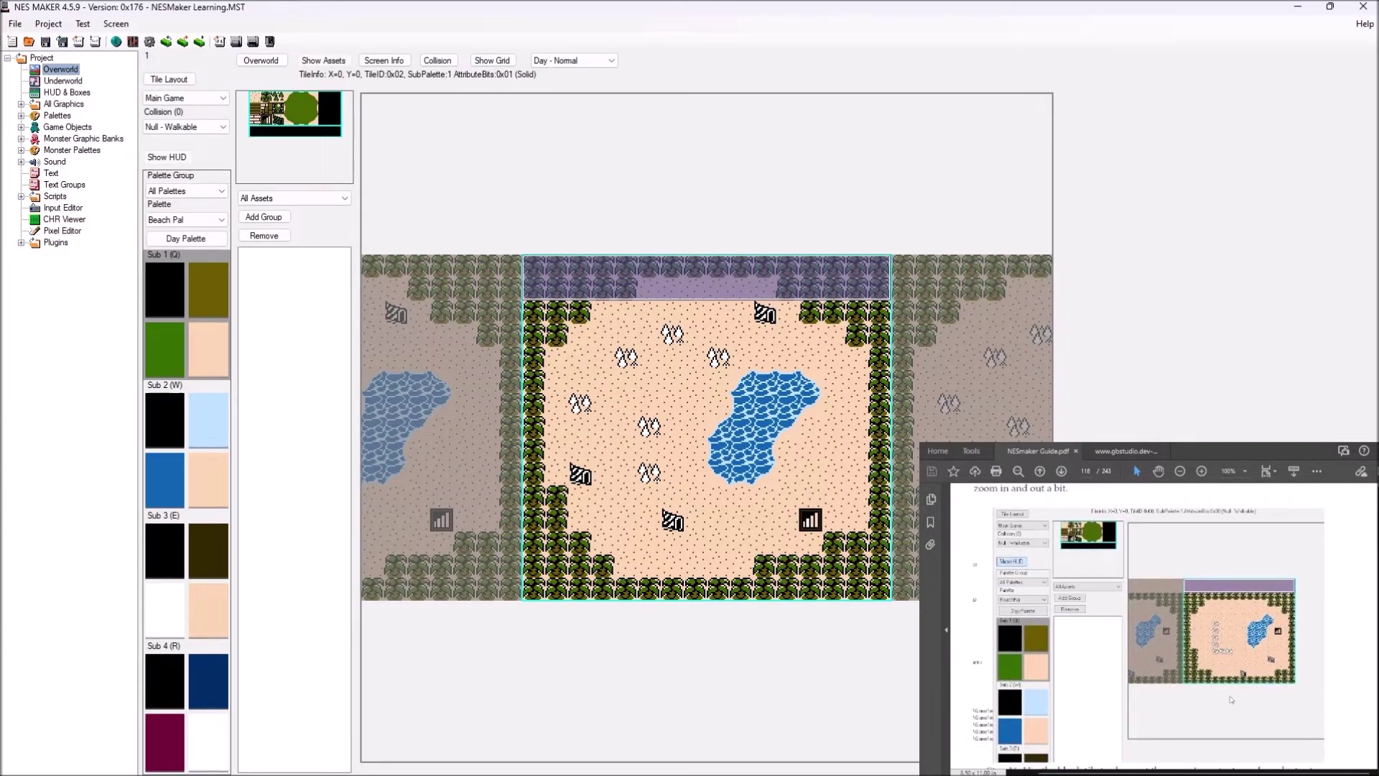
scroll(1163, 625, down, 4)
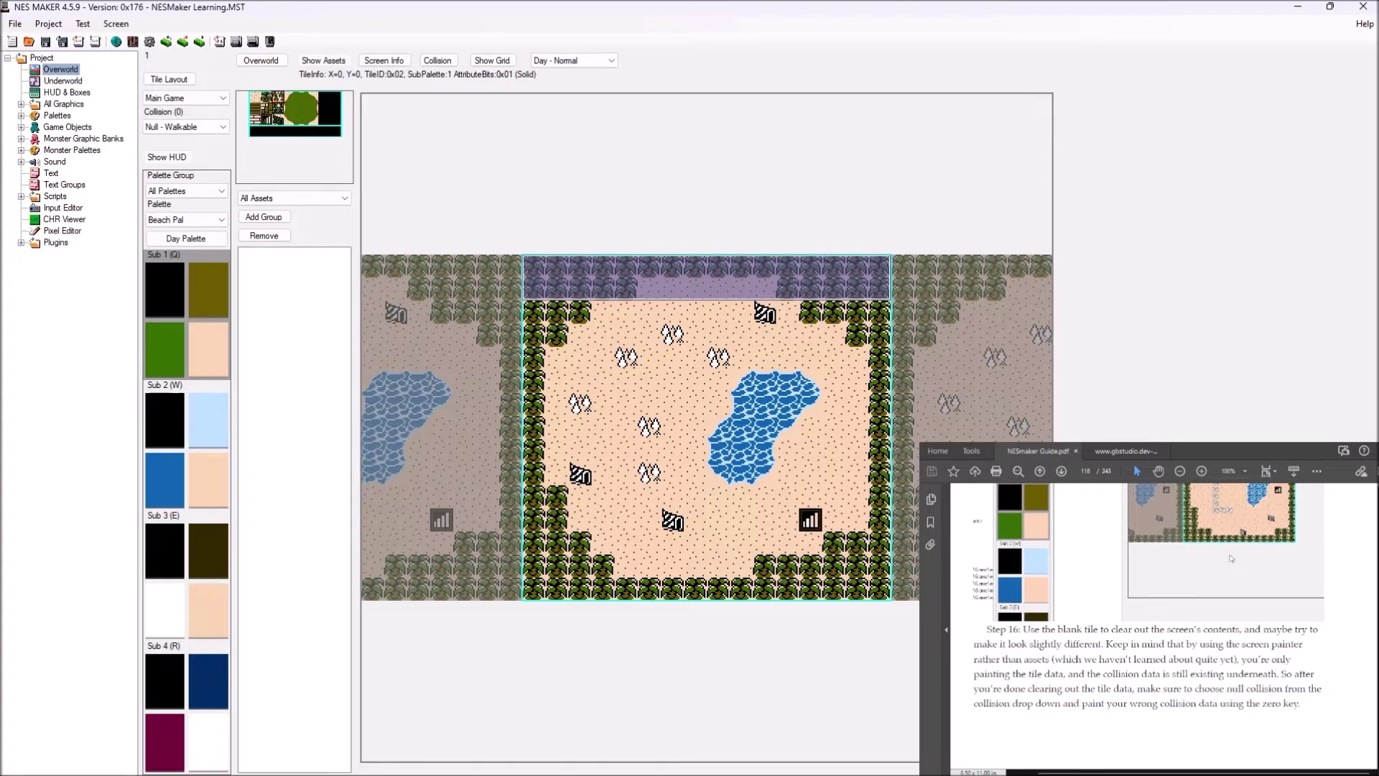
click(255, 95)
mouse_move(533, 266)
mouse_down()
mouse_move(557, 291)
mouse_move(554, 395)
mouse_move(533, 335)
mouse_move(533, 446)
mouse_up()
click(533, 451)
scroll(533, 450, down, 4)
scroll(533, 450, up, 2)
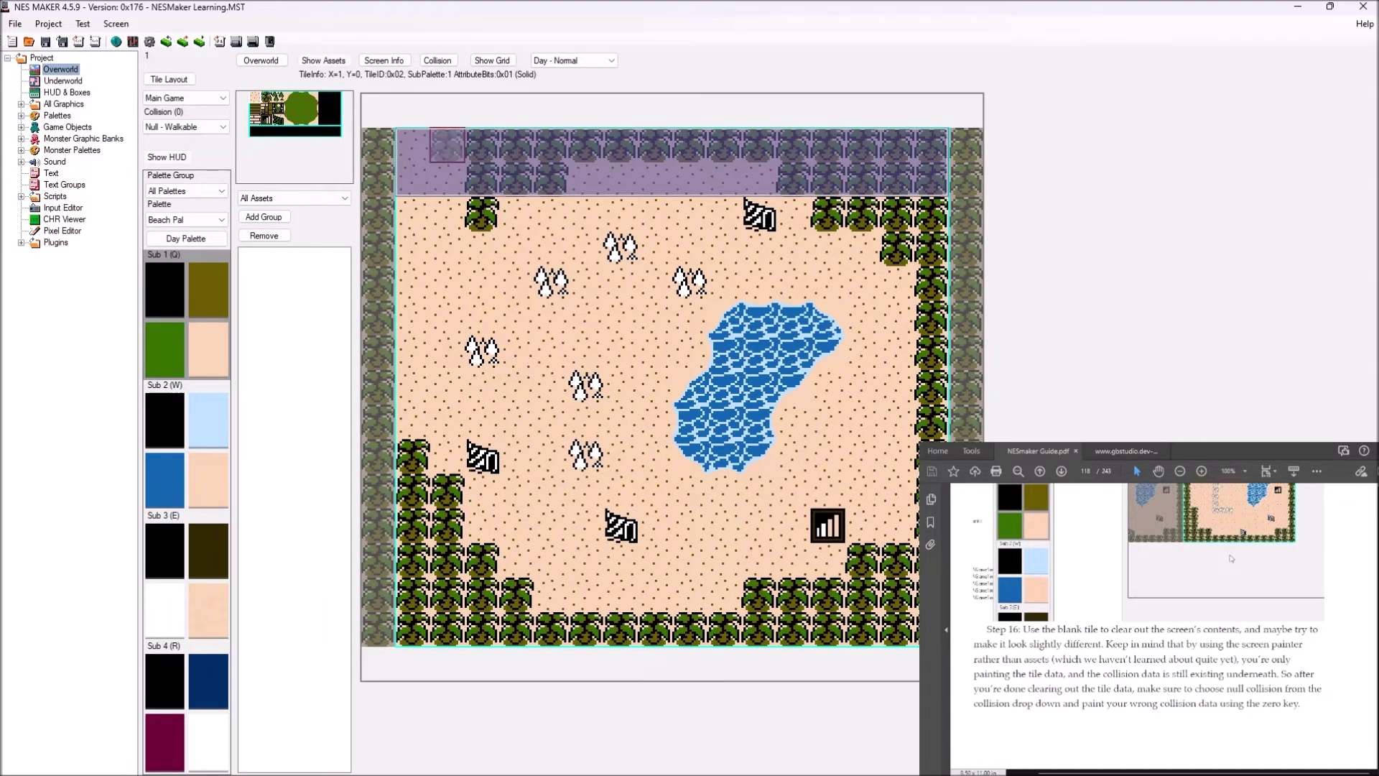
mouse_move(446, 146)
mouse_down()
mouse_move(500, 215)
mouse_move(517, 181)
mouse_move(586, 181)
mouse_move(551, 146)
mouse_up()
click(551, 146)
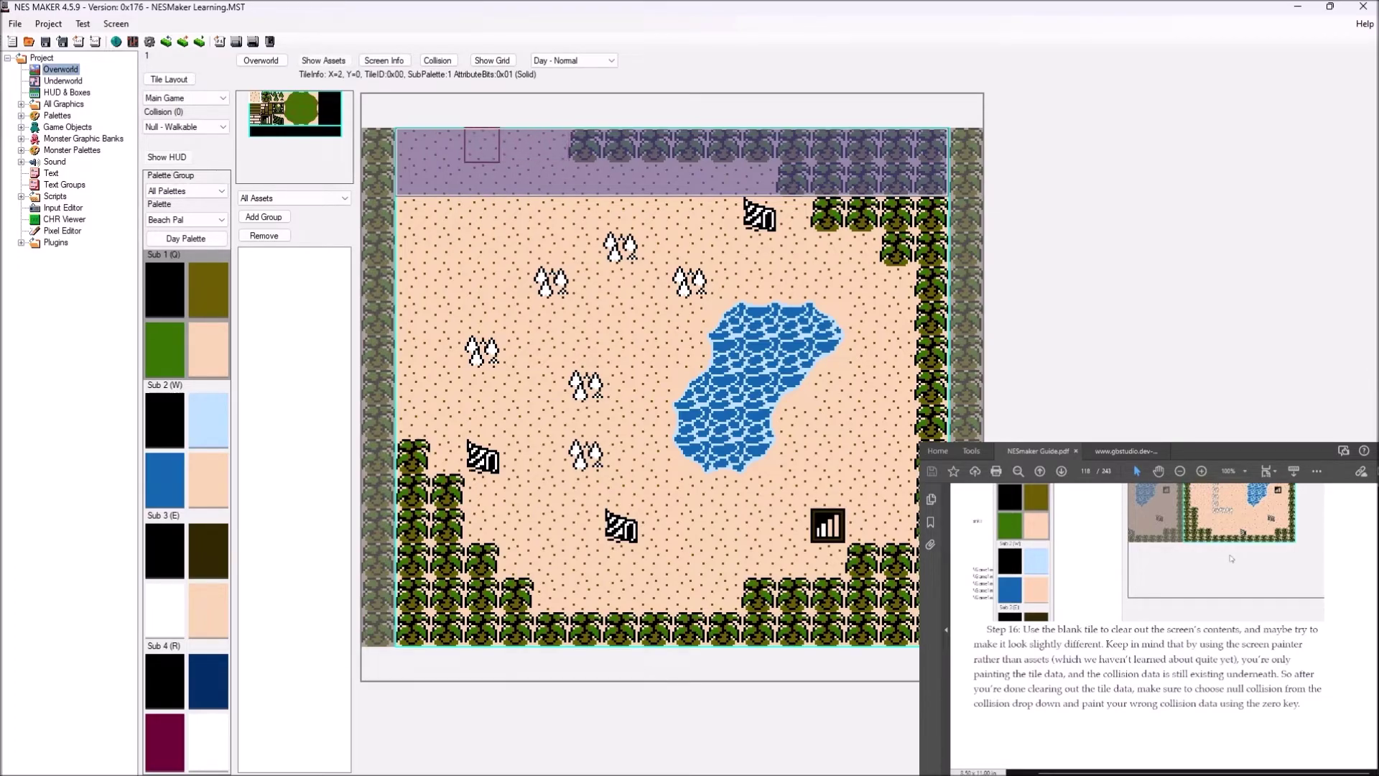
mouse_move(586, 146)
mouse_down()
mouse_move(793, 181)
mouse_move(585, 181)
mouse_move(620, 146)
mouse_move(759, 213)
mouse_move(759, 180)
mouse_move(793, 146)
mouse_move(931, 146)
mouse_move(930, 318)
mouse_move(897, 560)
mouse_move(931, 629)
mouse_move(931, 319)
mouse_move(827, 249)
mouse_move(897, 214)
mouse_move(827, 629)
mouse_move(827, 525)
mouse_move(793, 629)
mouse_move(482, 629)
mouse_move(758, 422)
mouse_move(689, 422)
mouse_move(759, 354)
mouse_move(827, 354)
mouse_move(724, 319)
mouse_move(655, 250)
mouse_move(551, 284)
mouse_move(586, 388)
mouse_move(482, 457)
mouse_move(482, 318)
mouse_move(414, 491)
mouse_move(447, 628)
mouse_move(447, 525)
mouse_move(517, 594)
mouse_up()
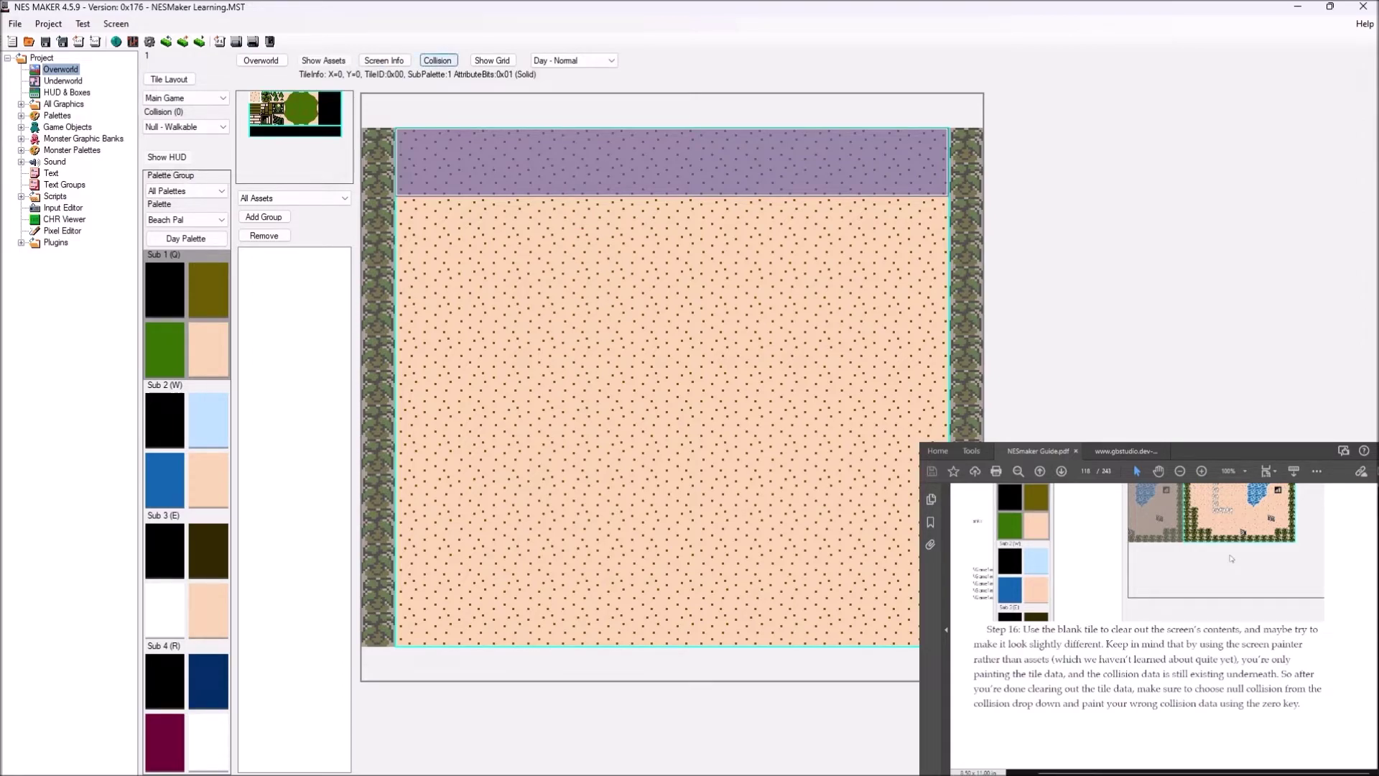
Show the collision data and overwrite the solid collisions along the left, bottom and right edges with 0 (Null - Walkable).
click(438, 61)
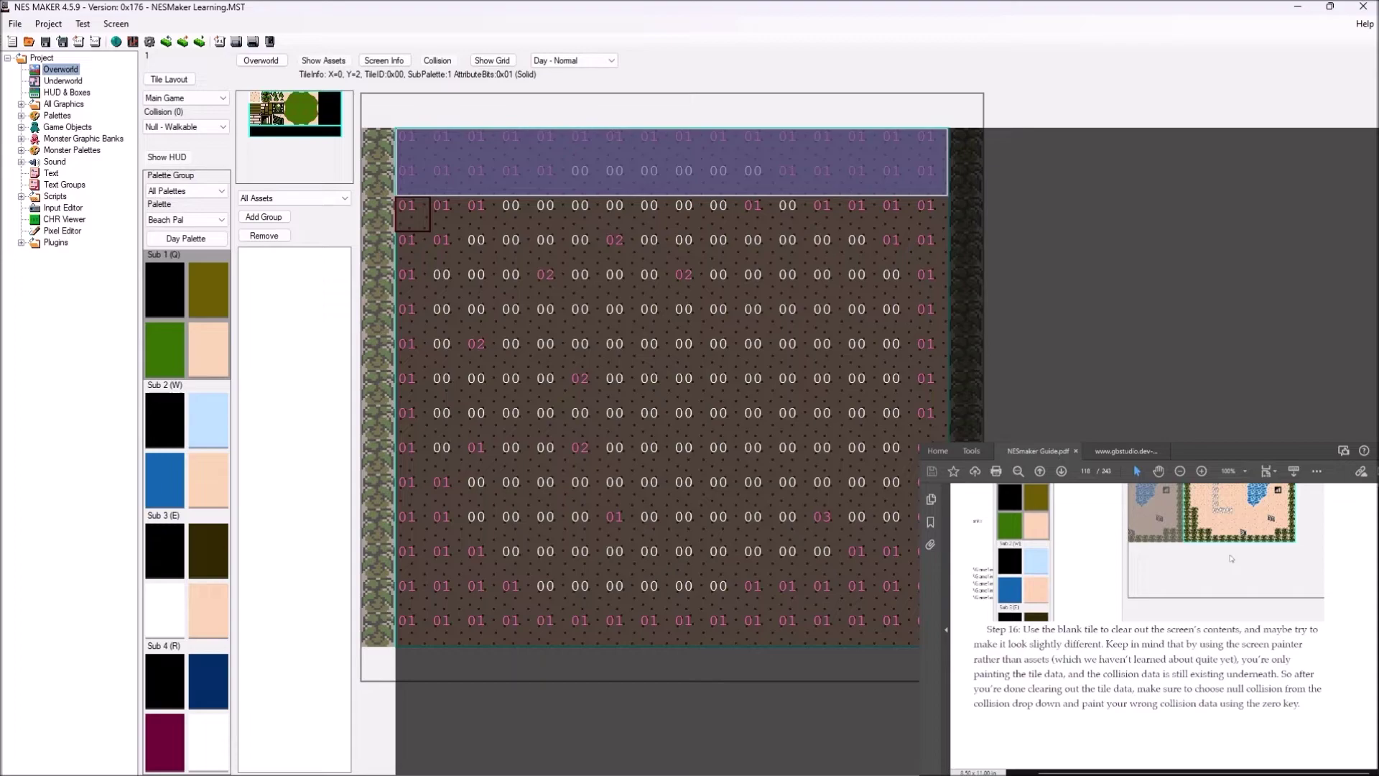
click(413, 146)
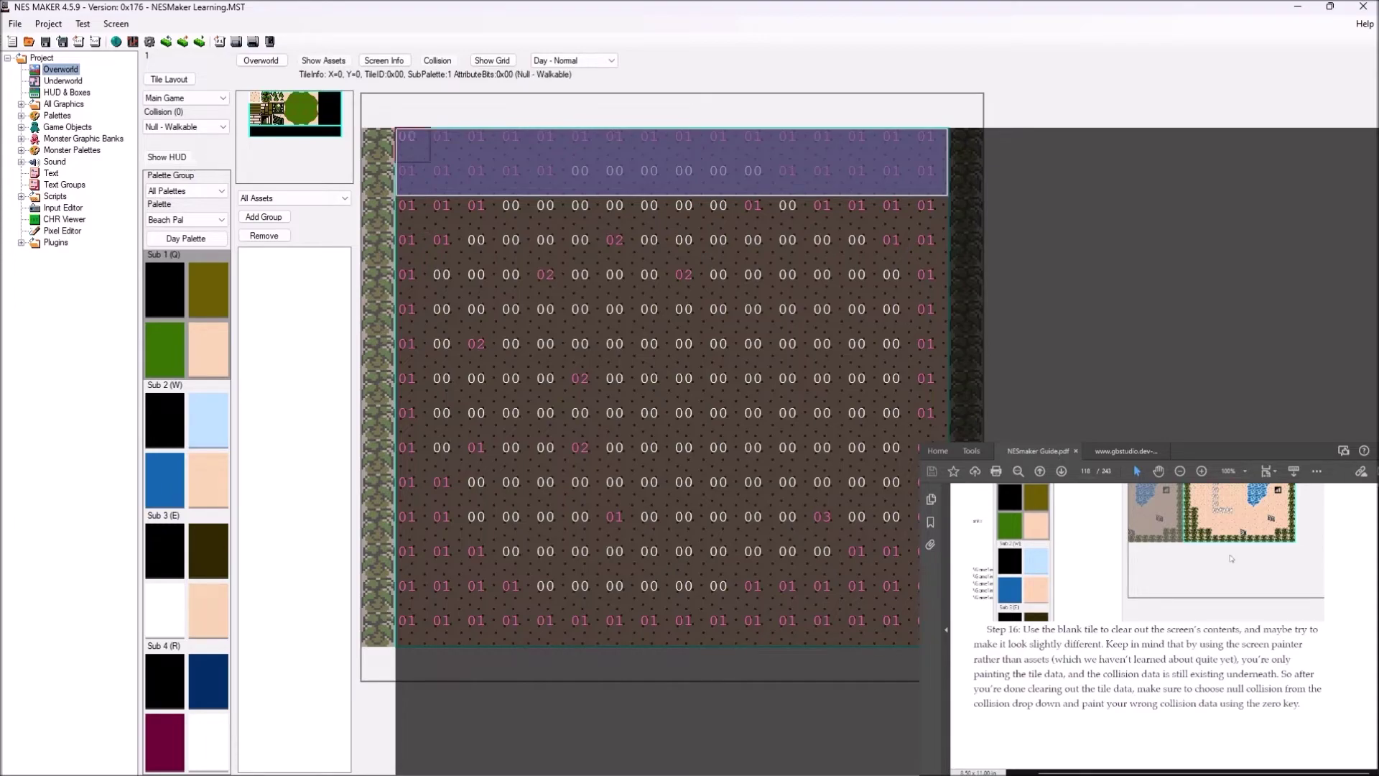
key(0)
key(0)
key(0)
key(0)
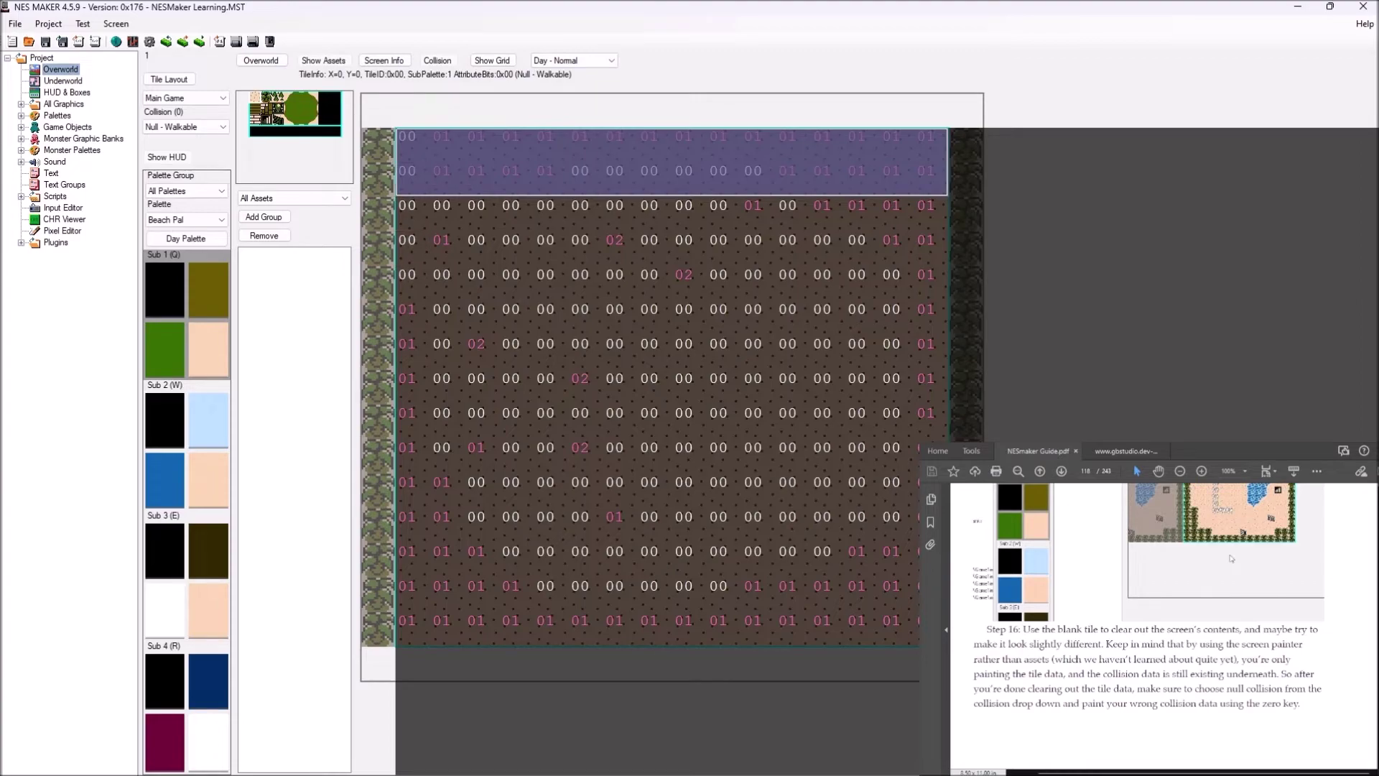
key(0)
key(0)
key(0)
key(0)
key(0)
key(0)
key(0)
key(0)
key(0)
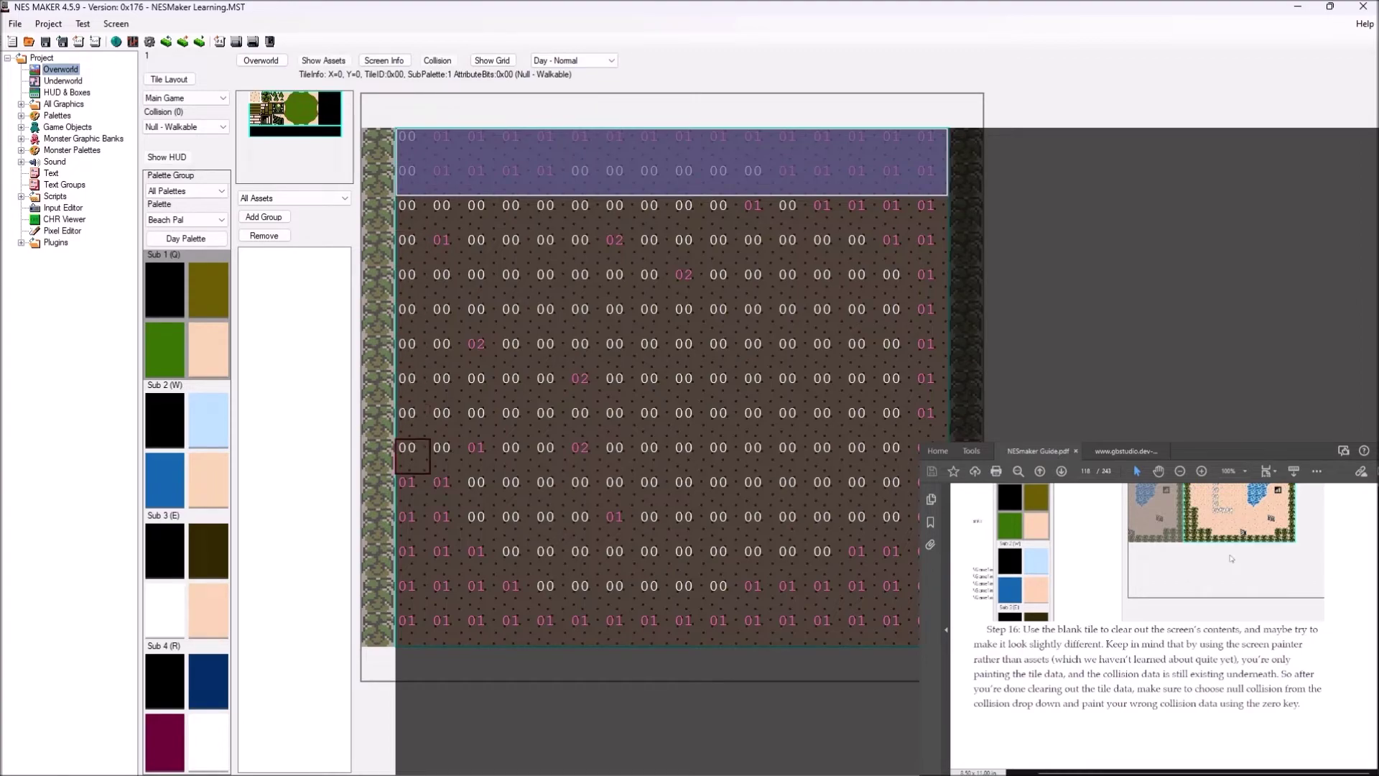
key(0)
key(0)
key(0)
key(0)
key(0)
key(0)
key(0)
key(0)
key(0)
key(0)
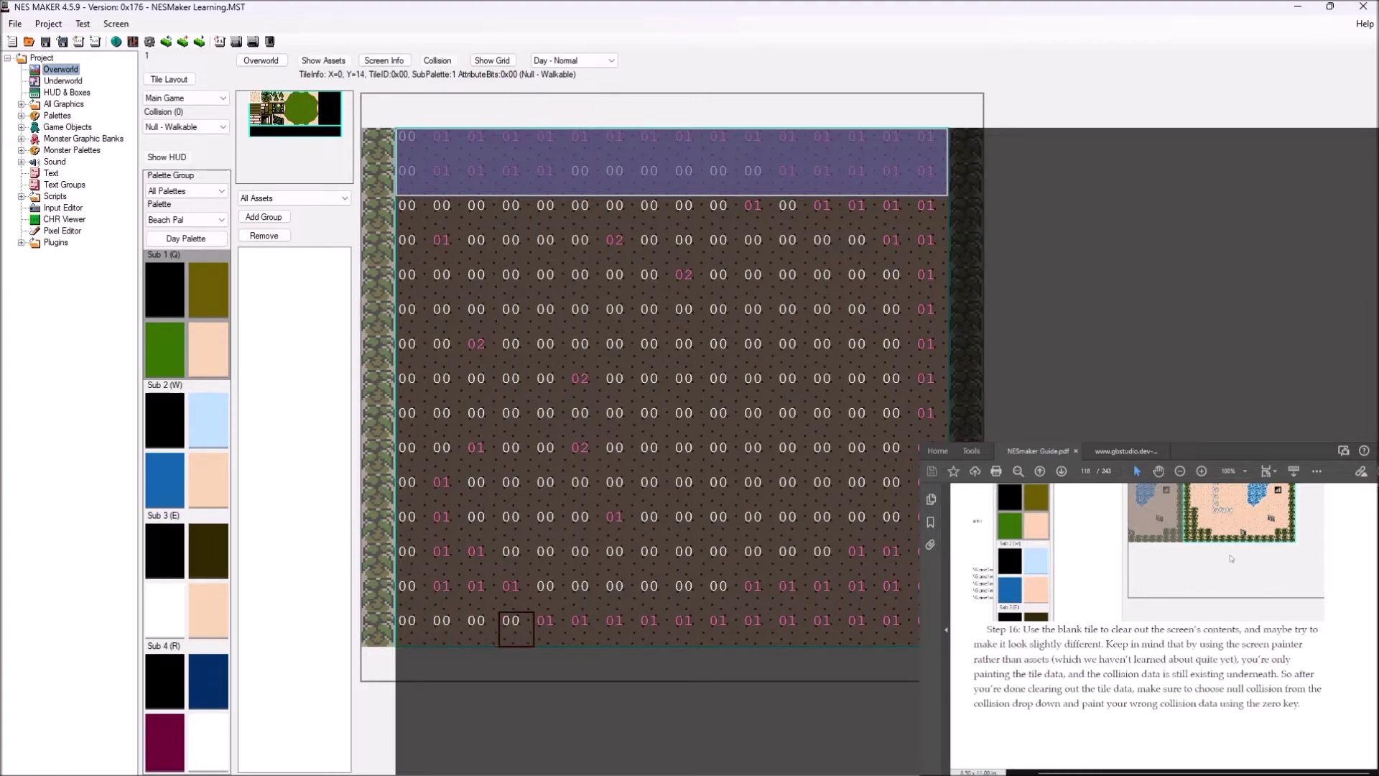
key(0)
key(0)
key(0)
key(0)
key(0)
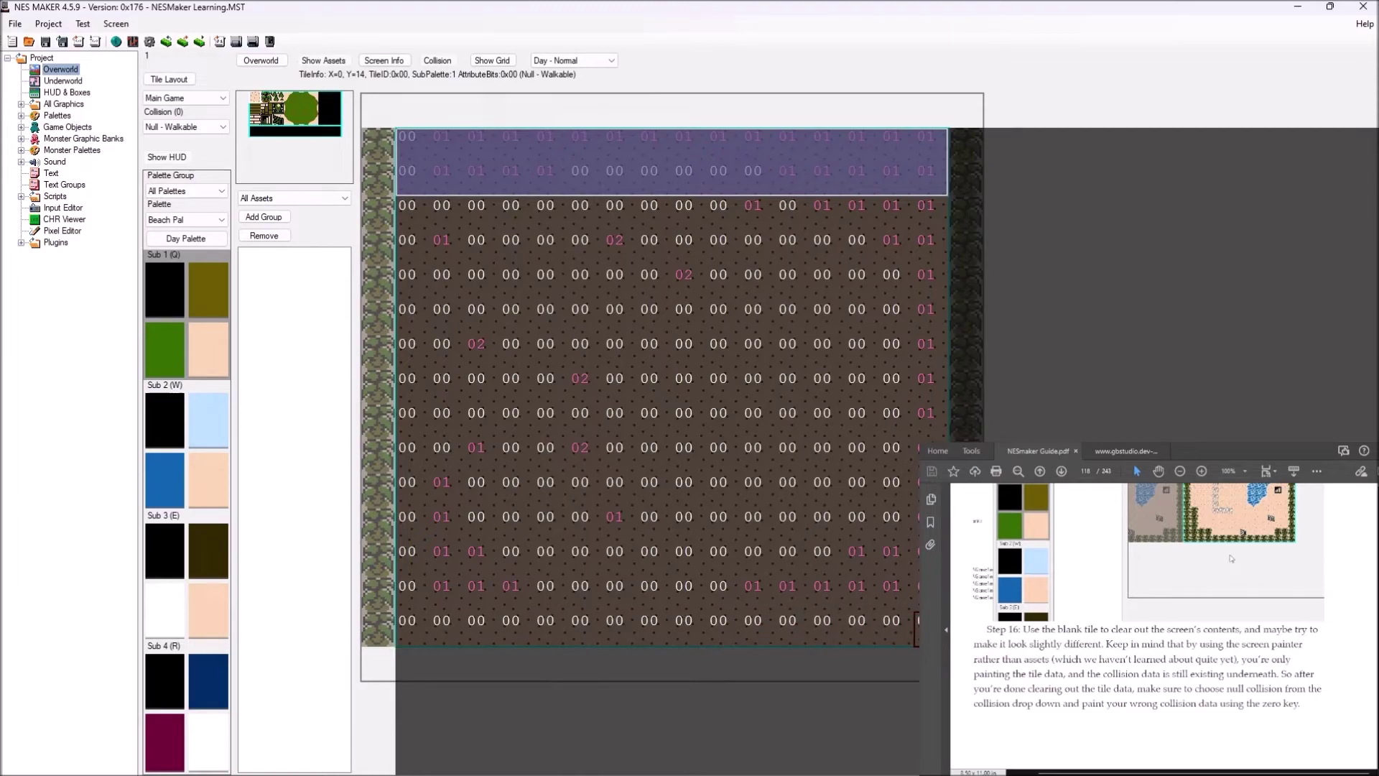
key(0)
key(0)
key(0)
key(0)
key(0)
key(0)
key(0)
key(0)
key(0)
key(0)
key(0)
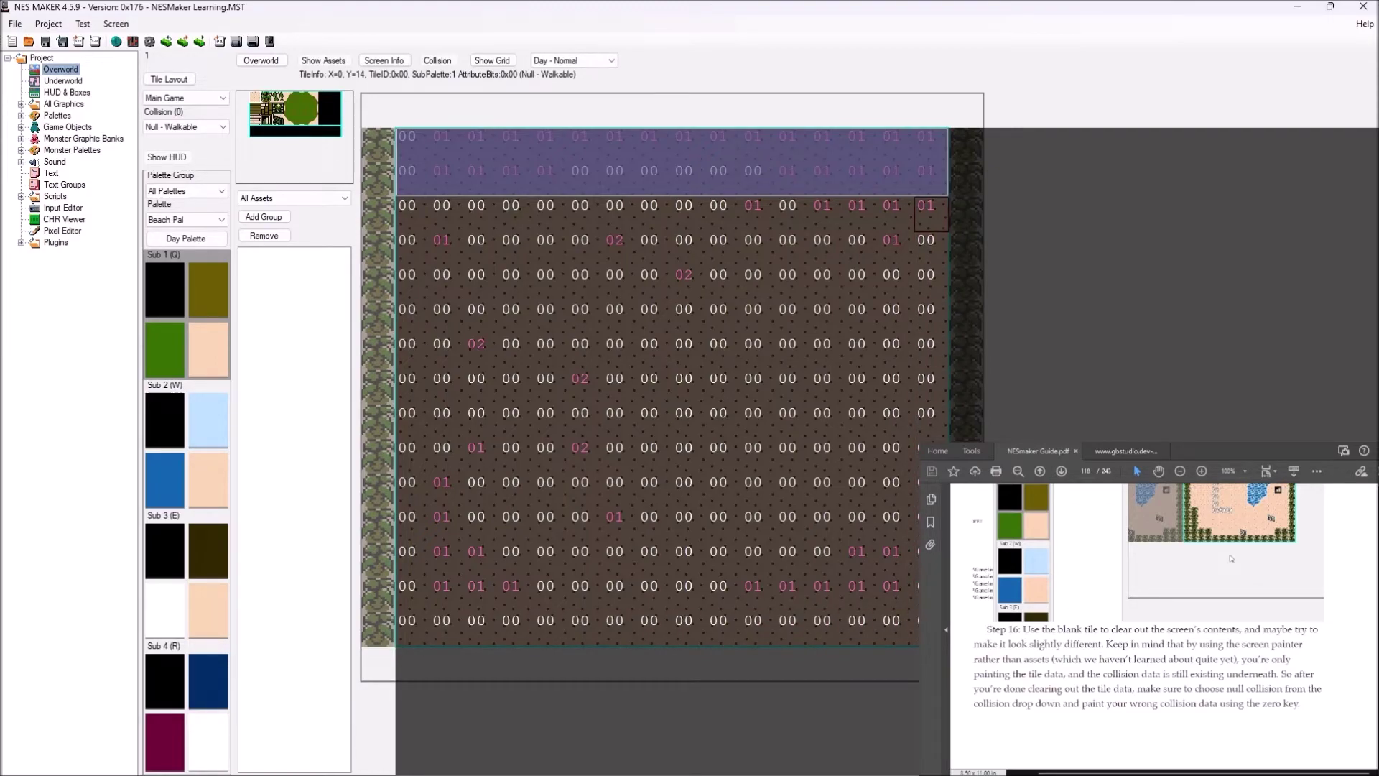
Clear the collisions in the top two rows and the adjoining upper-right tiles to 0.
key(0)
key(0)
key(0)
key(0)
key(0)
key(0)
key(0)
key(0)
key(0)
key(0)
key(0)
key(0)
key(0)
key(0)
key(0)
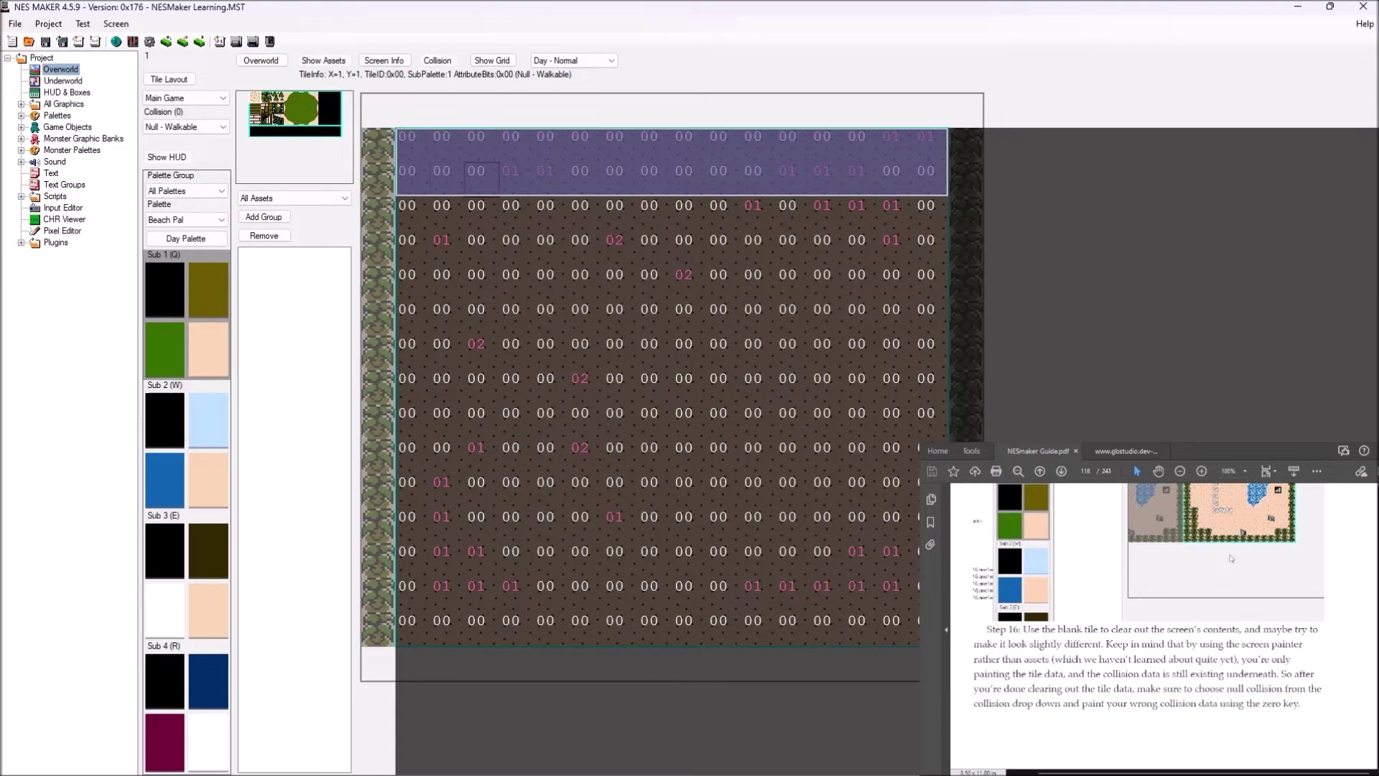
key(0)
key(0)
key(0)
key(0)
key(0)
key(0)
key(0)
key(0)
key(0)
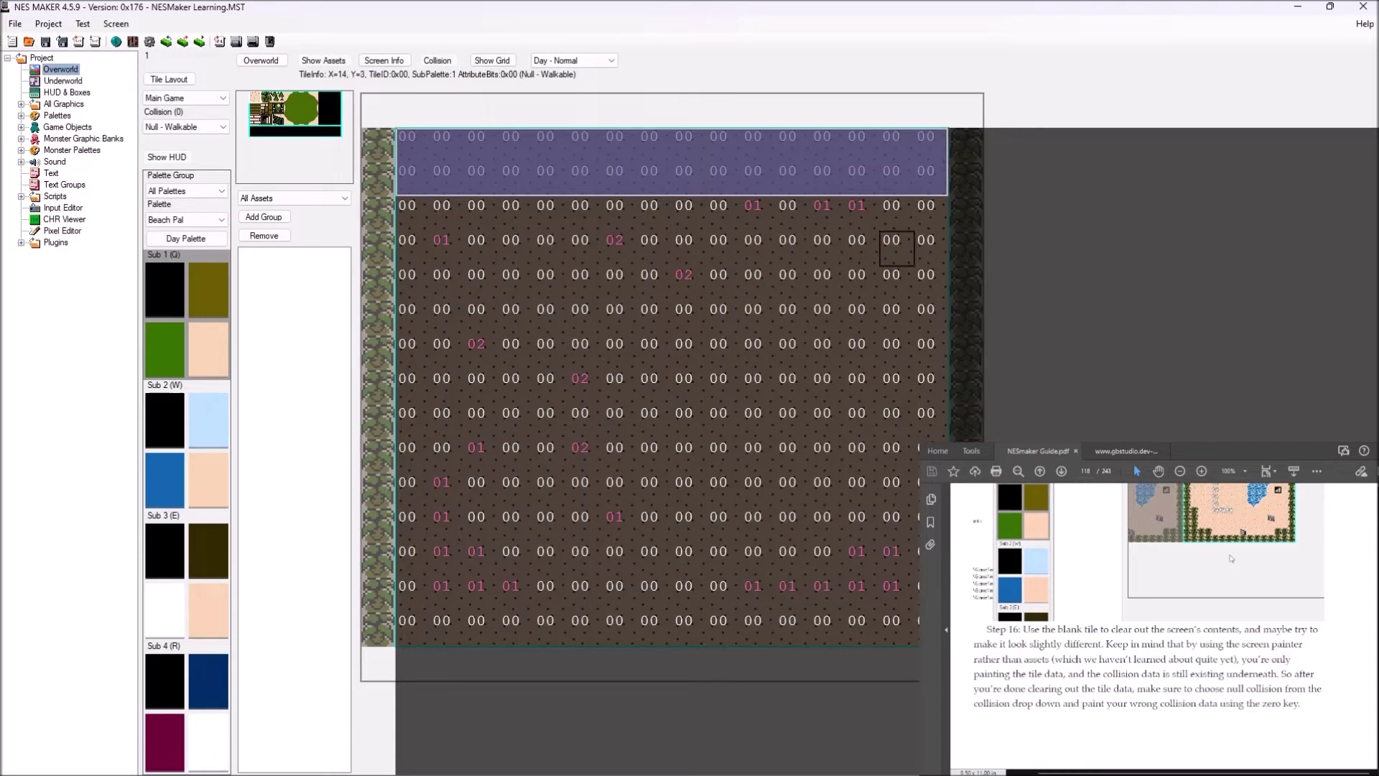
Clear every remaining 01 and 02 collision inside the screen to Null - Walkable and hide the collision data.
key(0)
key(0)
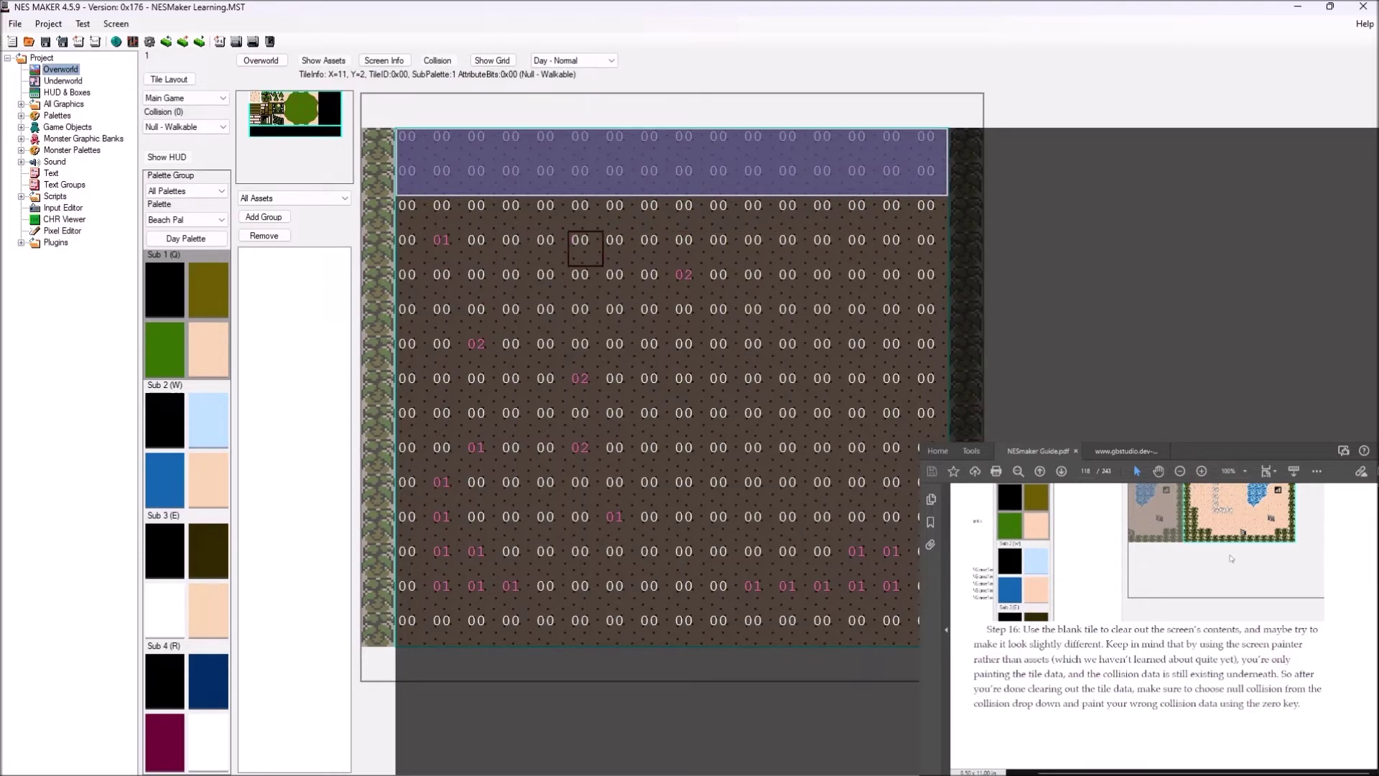
key(0)
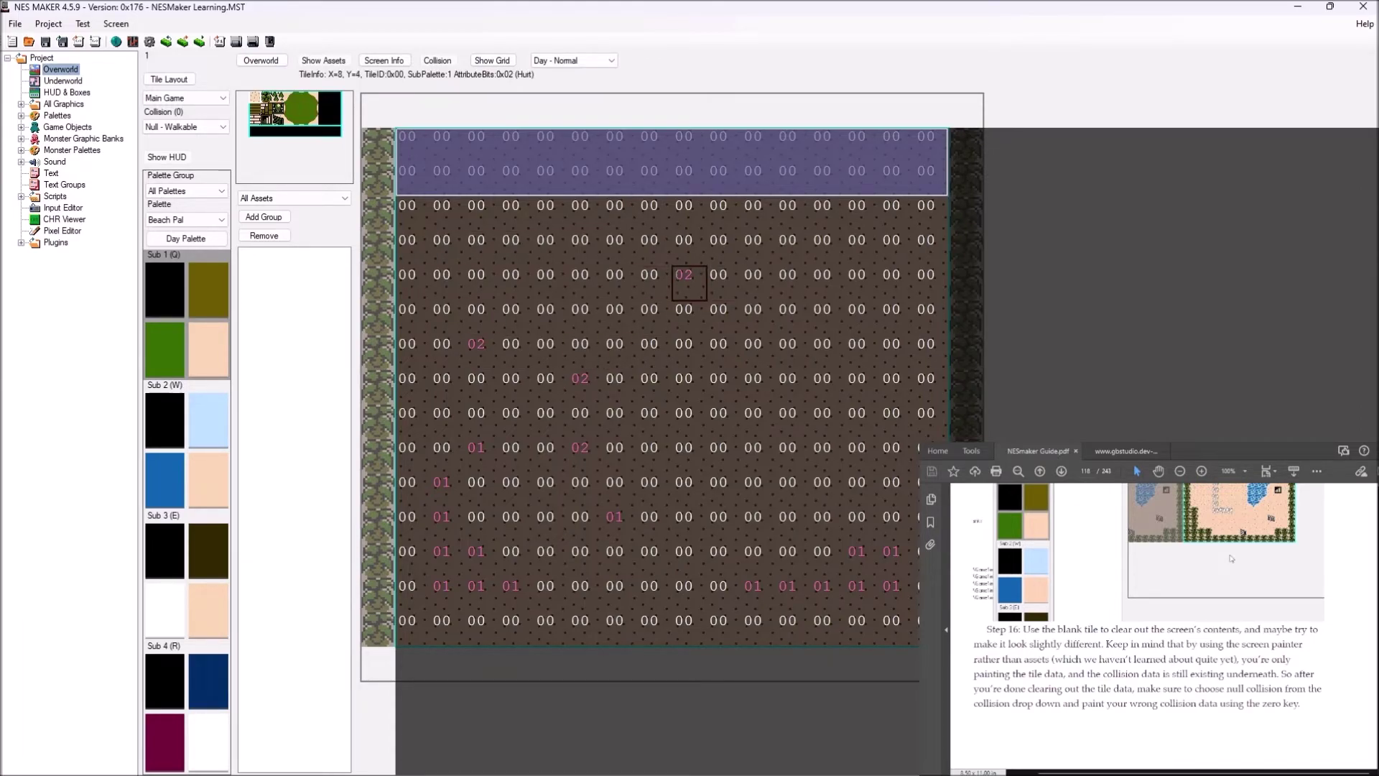
key(0)
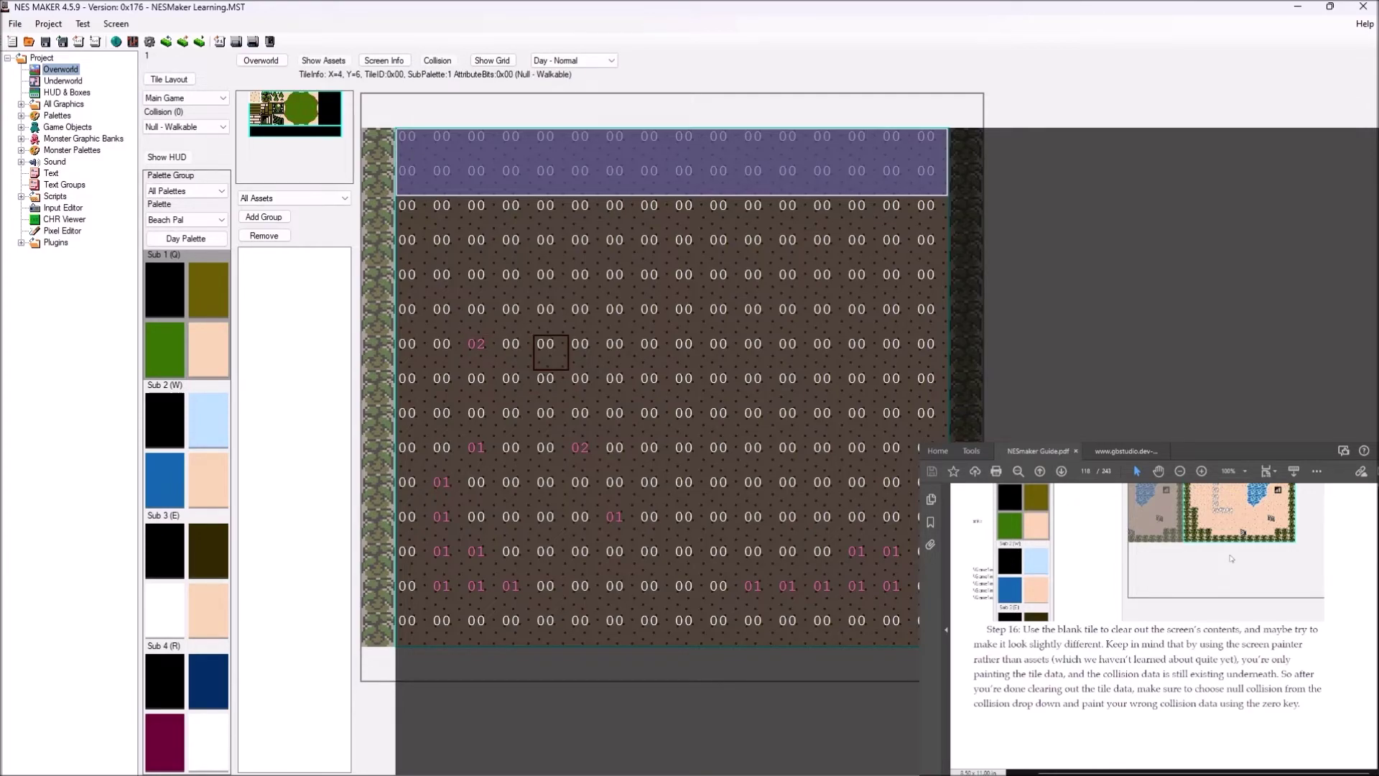
click(477, 349)
mouse_move(476, 453)
mouse_down()
mouse_move(442, 517)
mouse_move(441, 585)
mouse_move(476, 551)
mouse_move(510, 585)
mouse_up()
drag(649, 550, 580, 447)
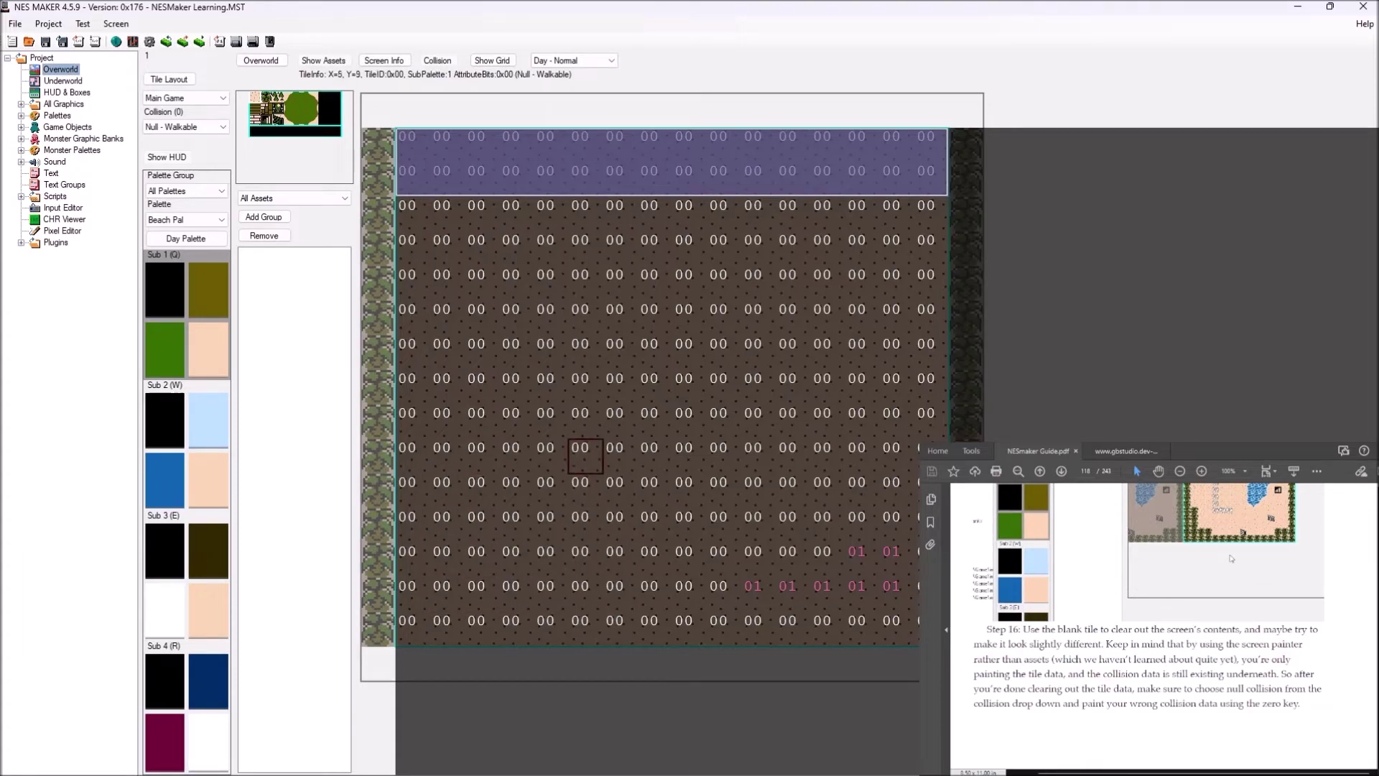
mouse_move(723, 526)
mouse_down()
mouse_move(753, 595)
mouse_move(896, 594)
mouse_move(862, 560)
mouse_up()
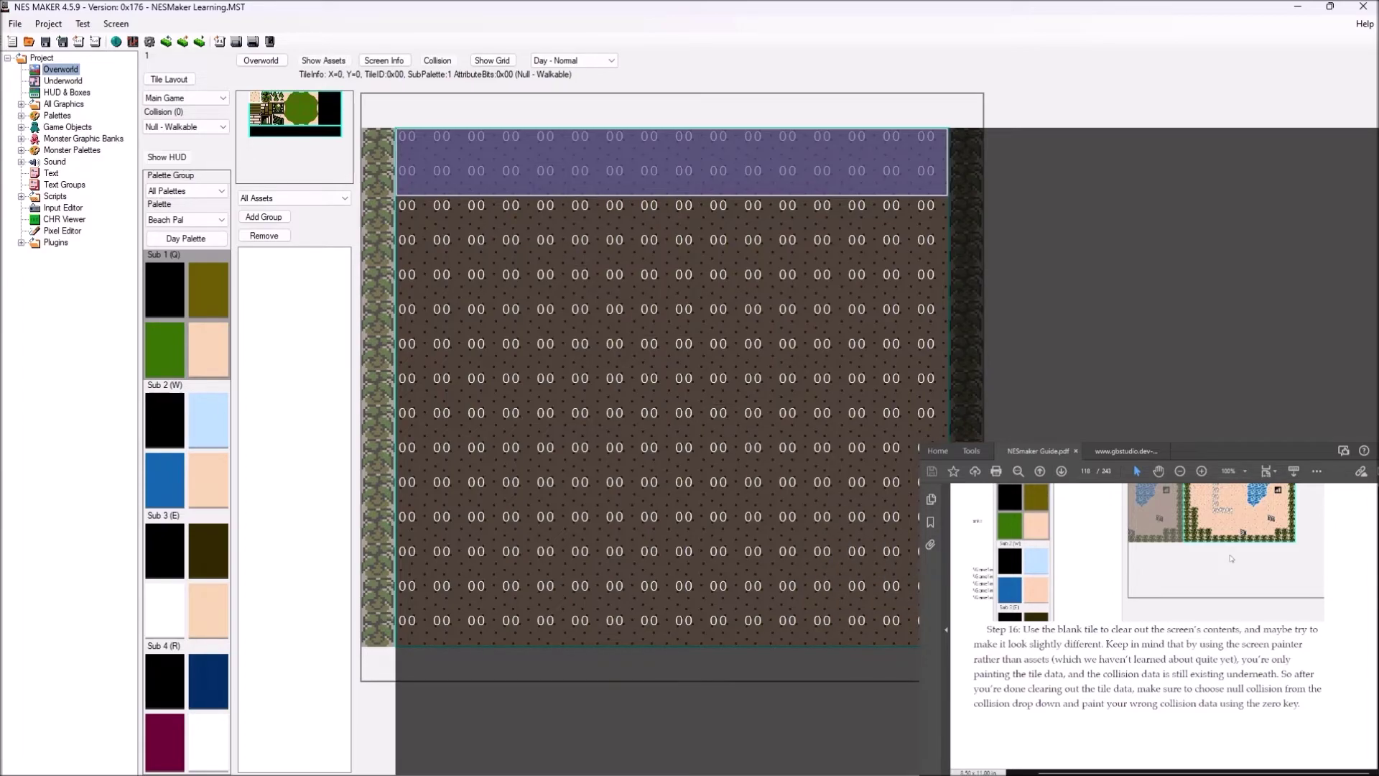
click(437, 61)
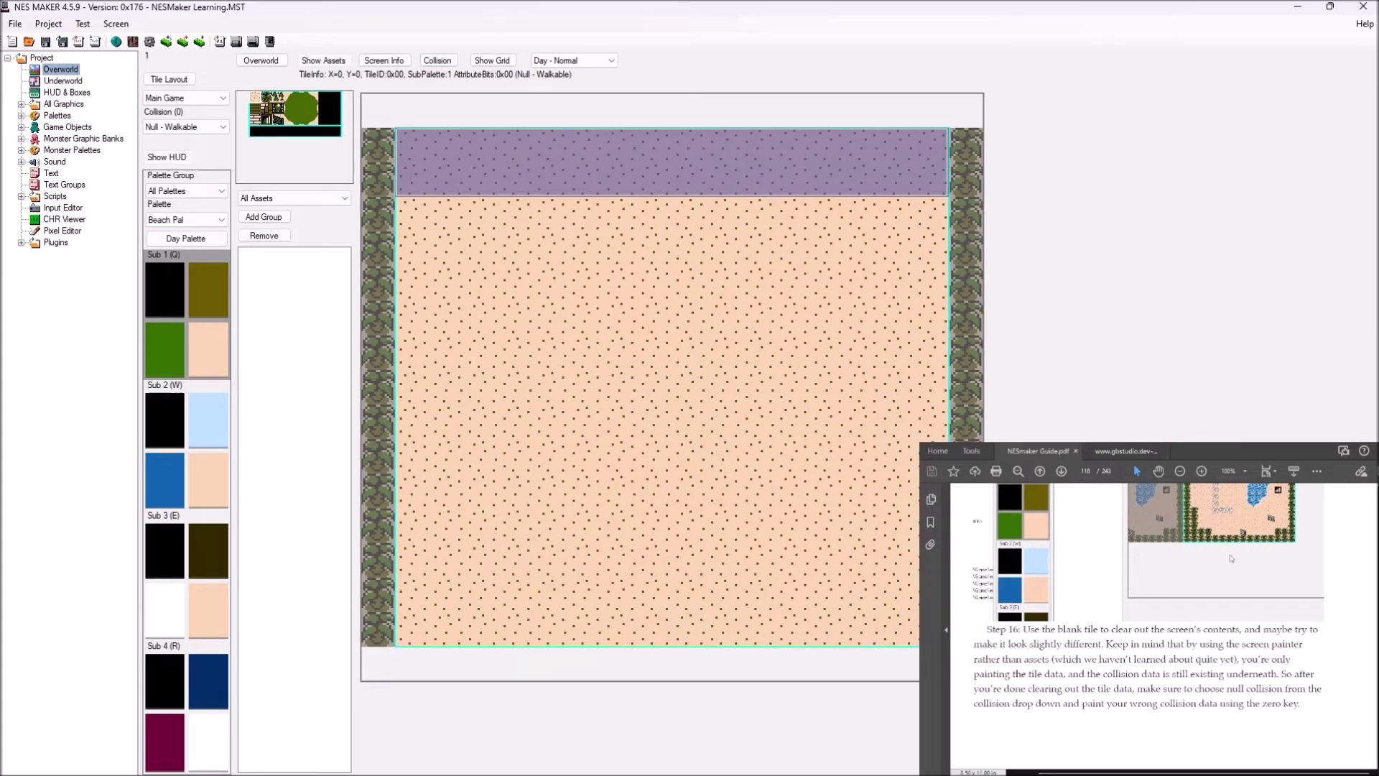
Paint an irregular border of green bush tiles around the screen, leaving gaps in the upper edge and the upper left side.
scroll(1230, 558, down, 5)
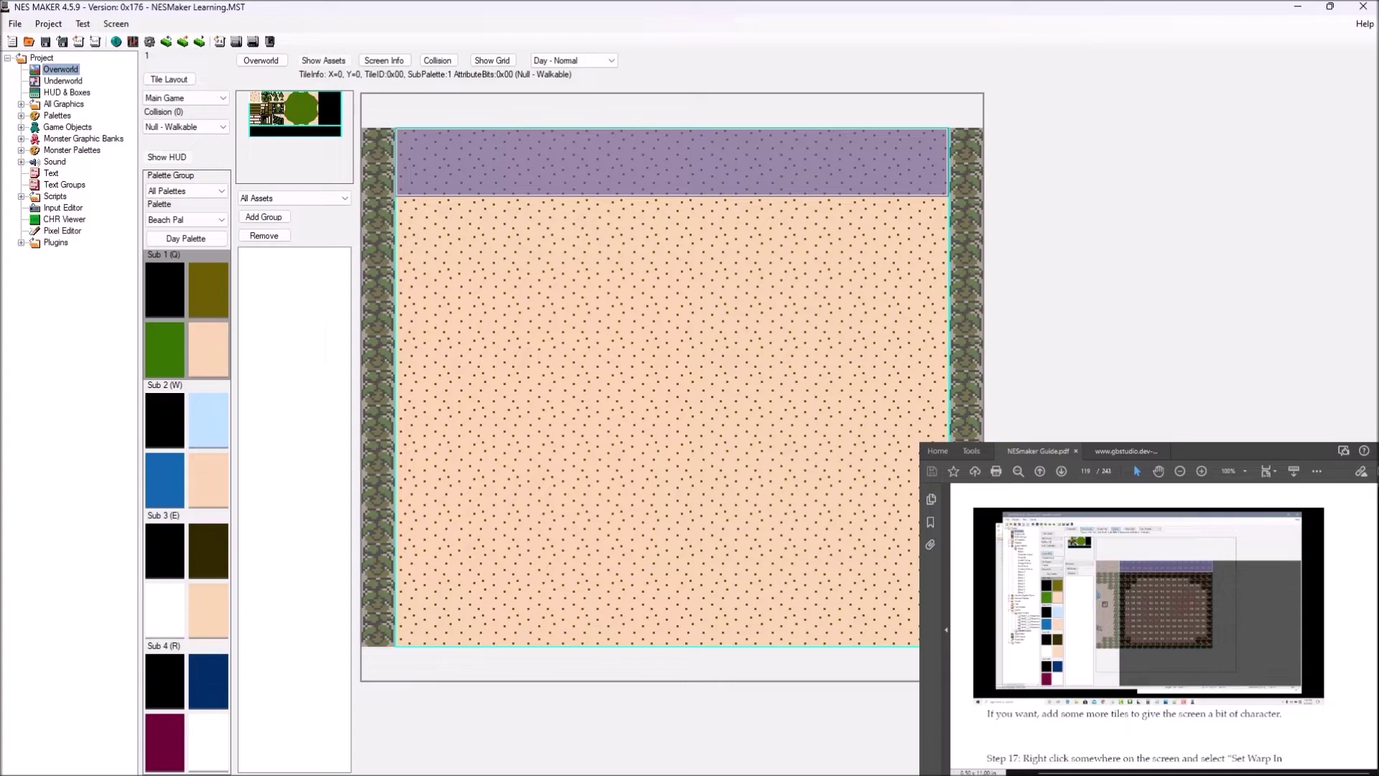
scroll(1148, 625, down, 3)
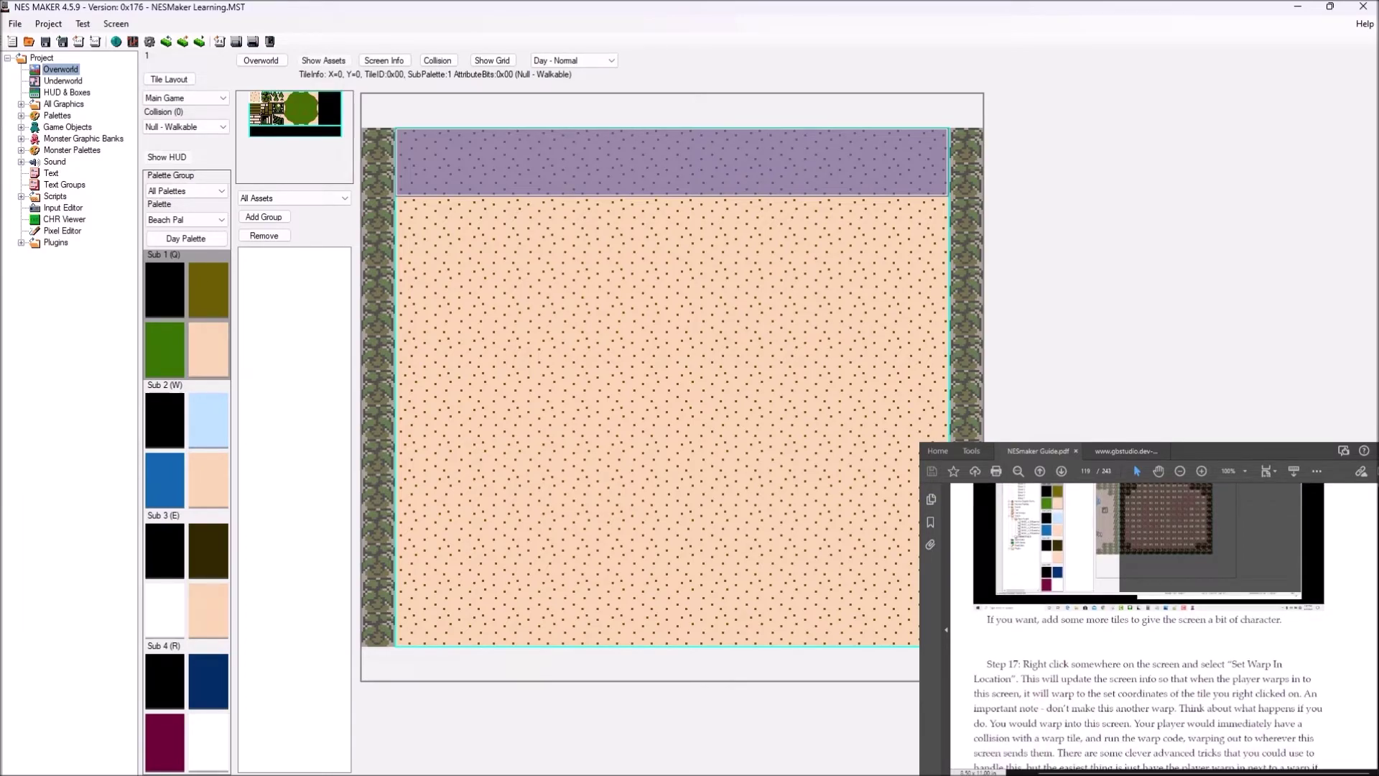
scroll(1148, 625, up, 3)
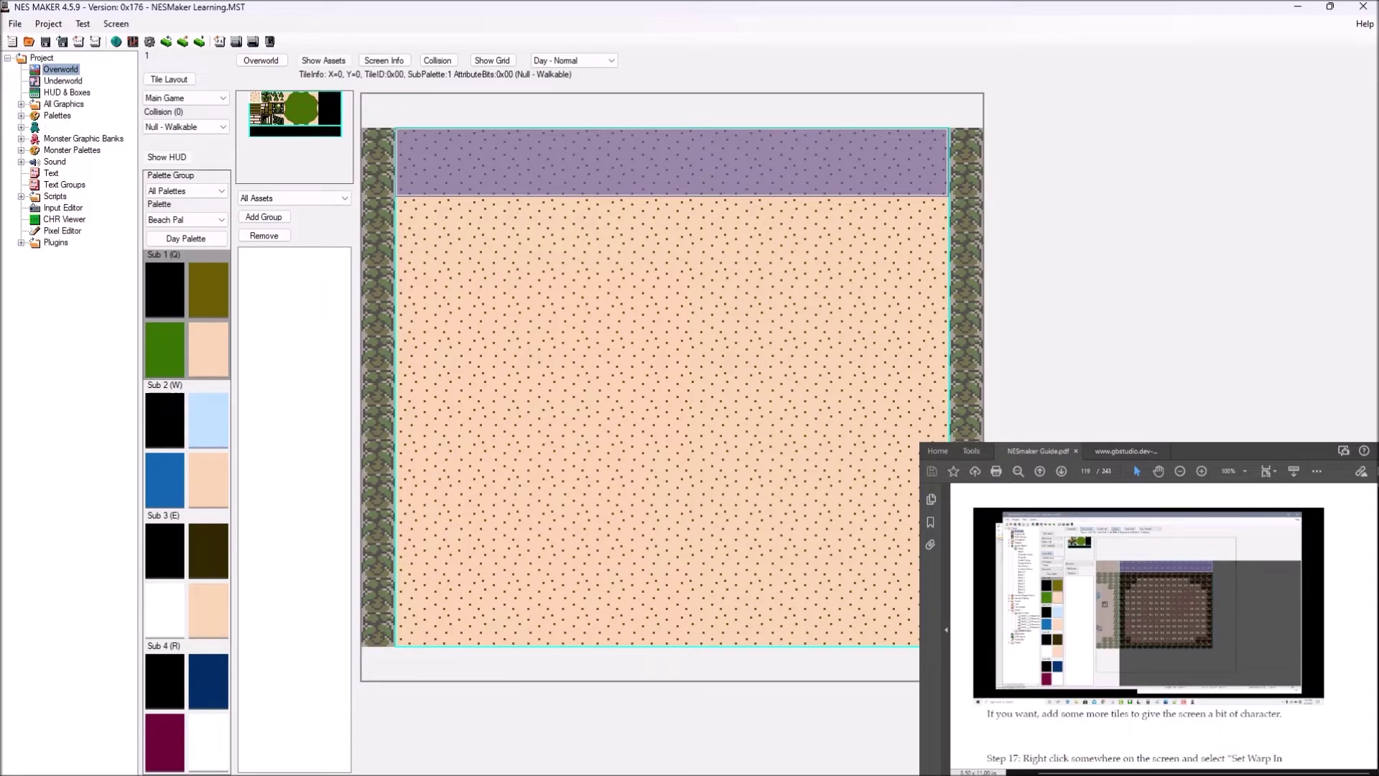
click(20, 127)
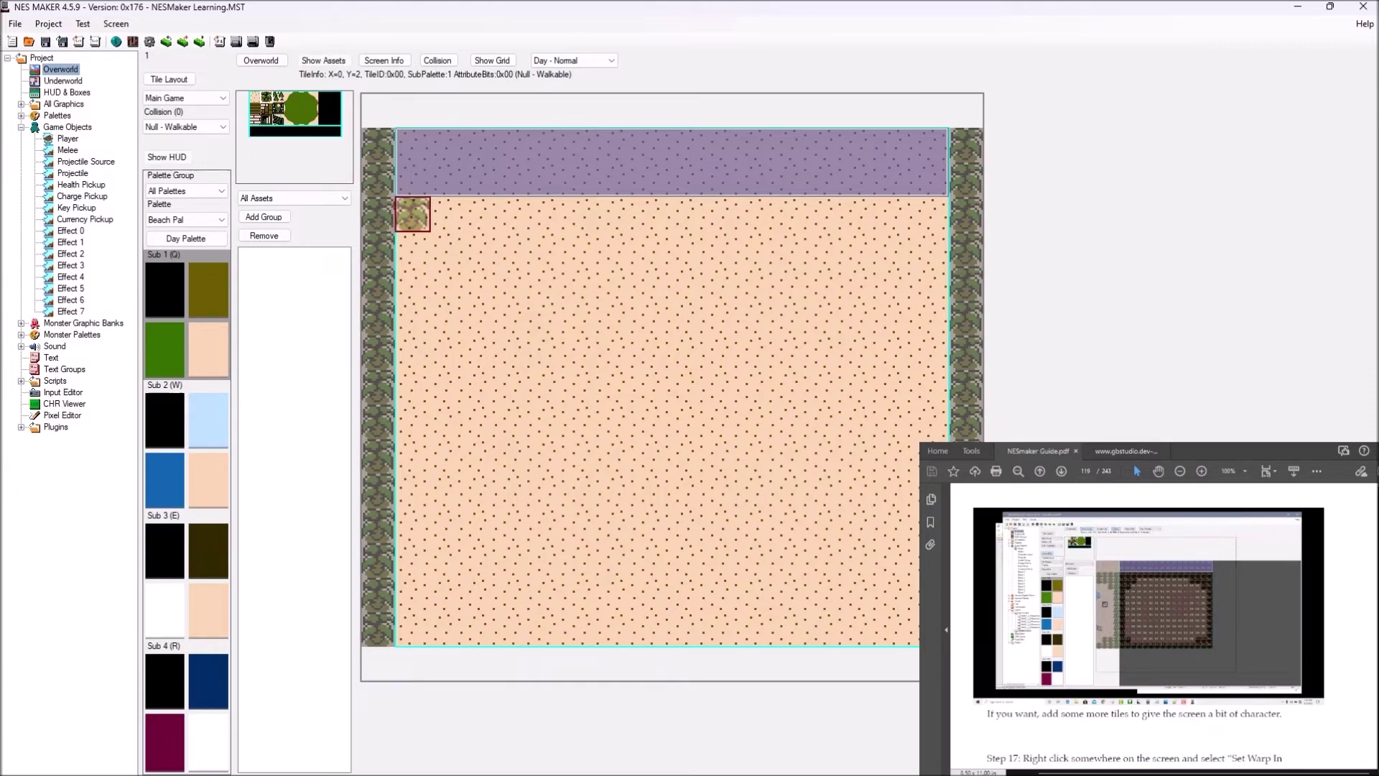
mouse_move(412, 214)
mouse_down()
mouse_move(551, 214)
mouse_move(585, 179)
mouse_move(585, 214)
mouse_move(551, 179)
mouse_move(448, 179)
mouse_move(413, 144)
mouse_move(413, 178)
mouse_move(551, 144)
mouse_move(896, 143)
mouse_move(759, 144)
mouse_move(619, 179)
mouse_move(931, 179)
mouse_move(931, 248)
mouse_move(861, 248)
mouse_move(930, 318)
mouse_move(930, 421)
mouse_move(862, 560)
mouse_move(896, 525)
mouse_move(896, 629)
mouse_move(862, 594)
mouse_move(793, 629)
mouse_move(689, 629)
mouse_move(690, 595)
mouse_move(621, 629)
mouse_move(447, 629)
mouse_move(412, 561)
mouse_move(412, 423)
mouse_move(481, 353)
mouse_move(412, 319)
mouse_move(413, 388)
mouse_move(412, 319)
mouse_move(446, 422)
mouse_move(447, 491)
mouse_move(481, 629)
mouse_move(481, 561)
mouse_move(585, 629)
mouse_move(862, 560)
mouse_move(931, 422)
mouse_move(860, 284)
mouse_move(791, 215)
mouse_move(792, 249)
mouse_up()
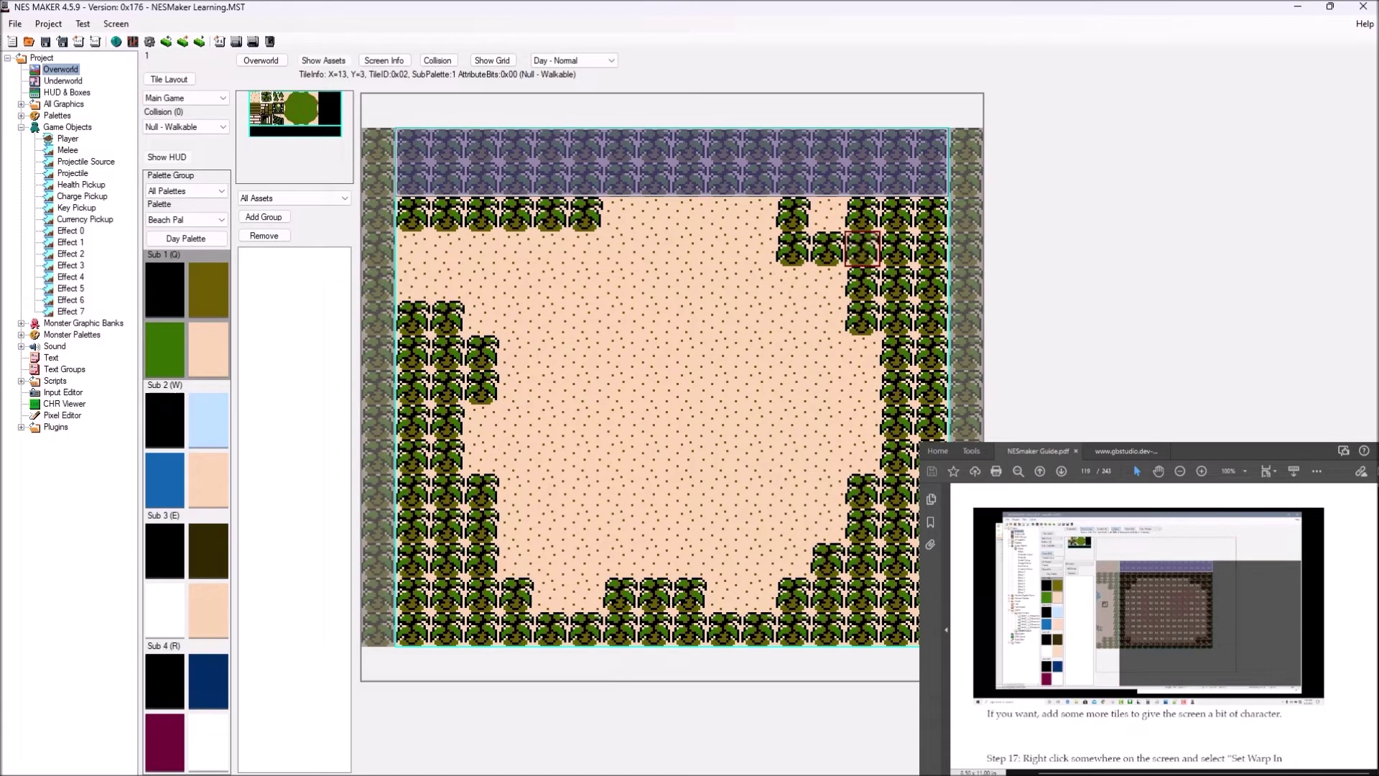
click(757, 214)
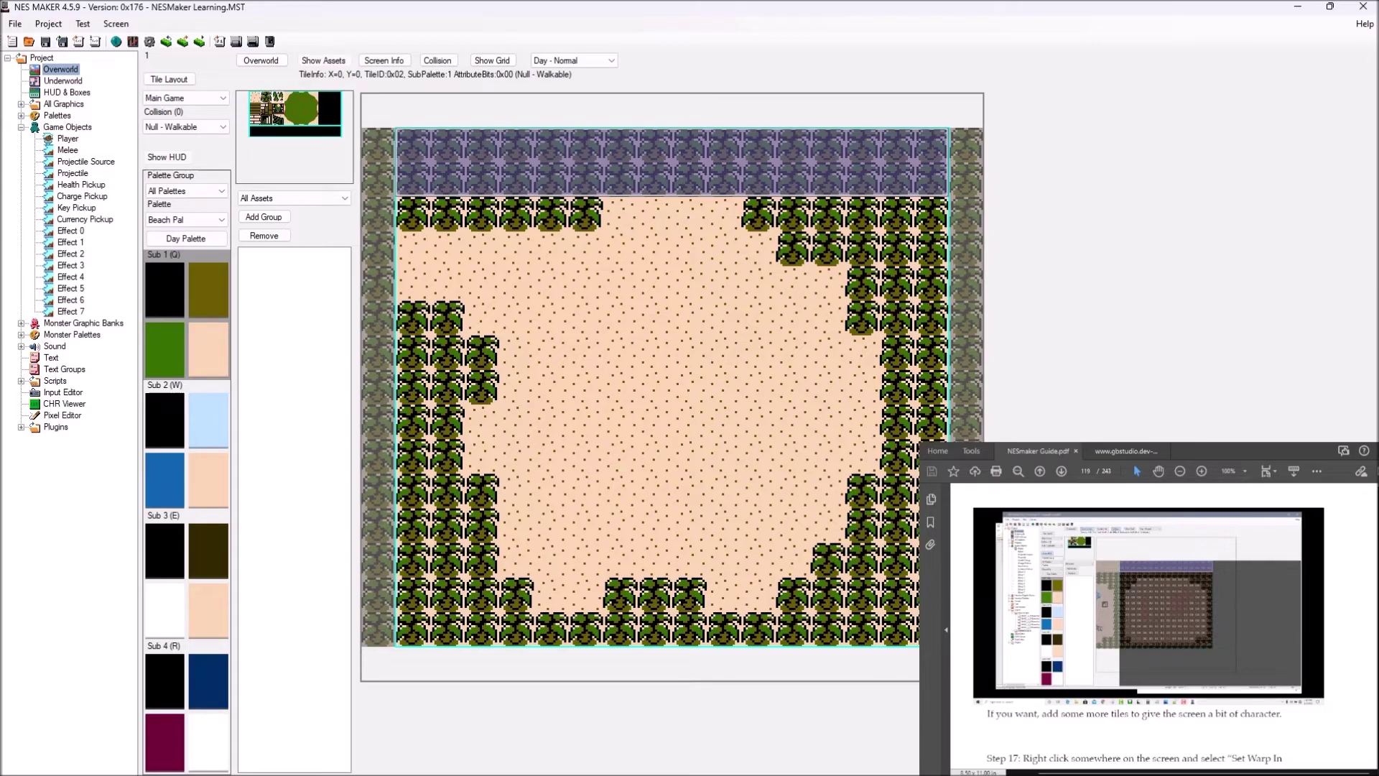
Scatter nine white tree tiles using sub-palette 3 across the open ground inside the bush border.
key(e)
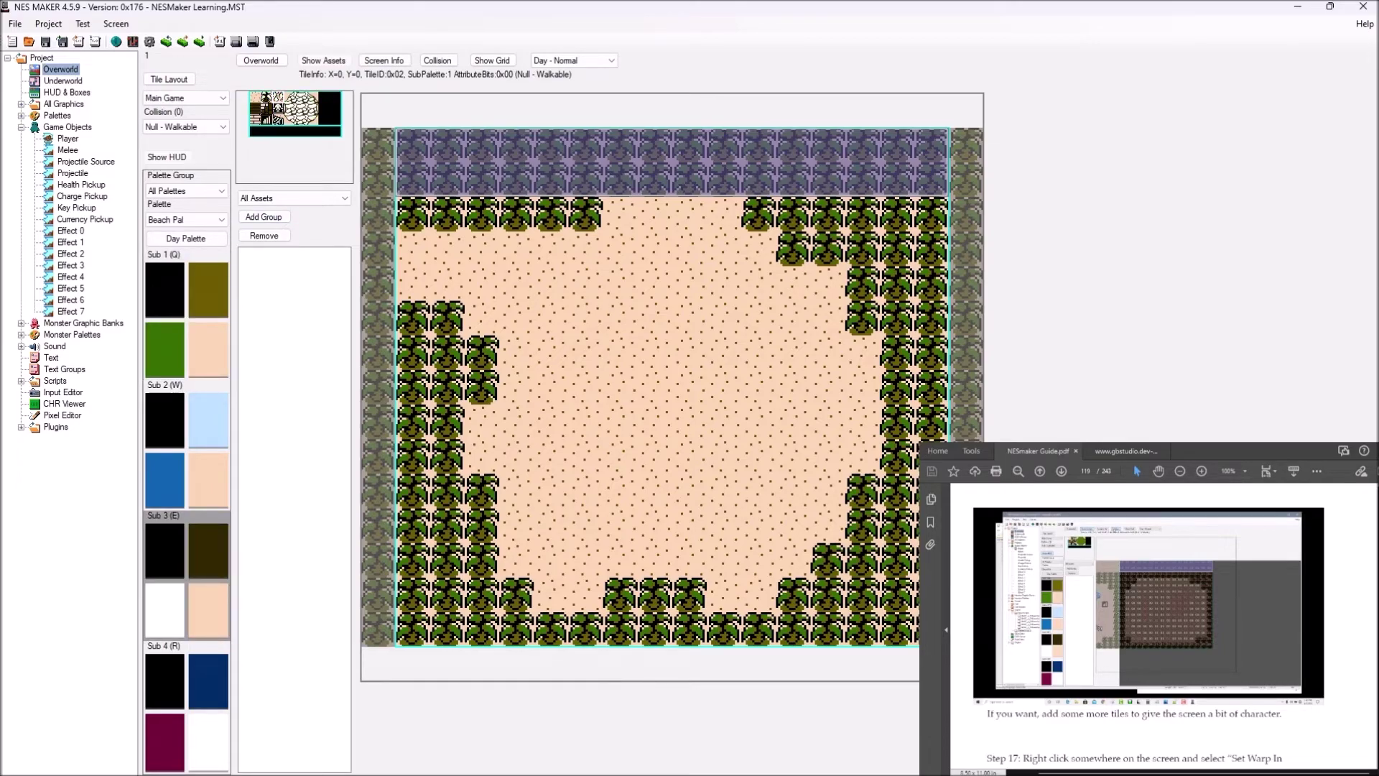
click(620, 283)
click(586, 351)
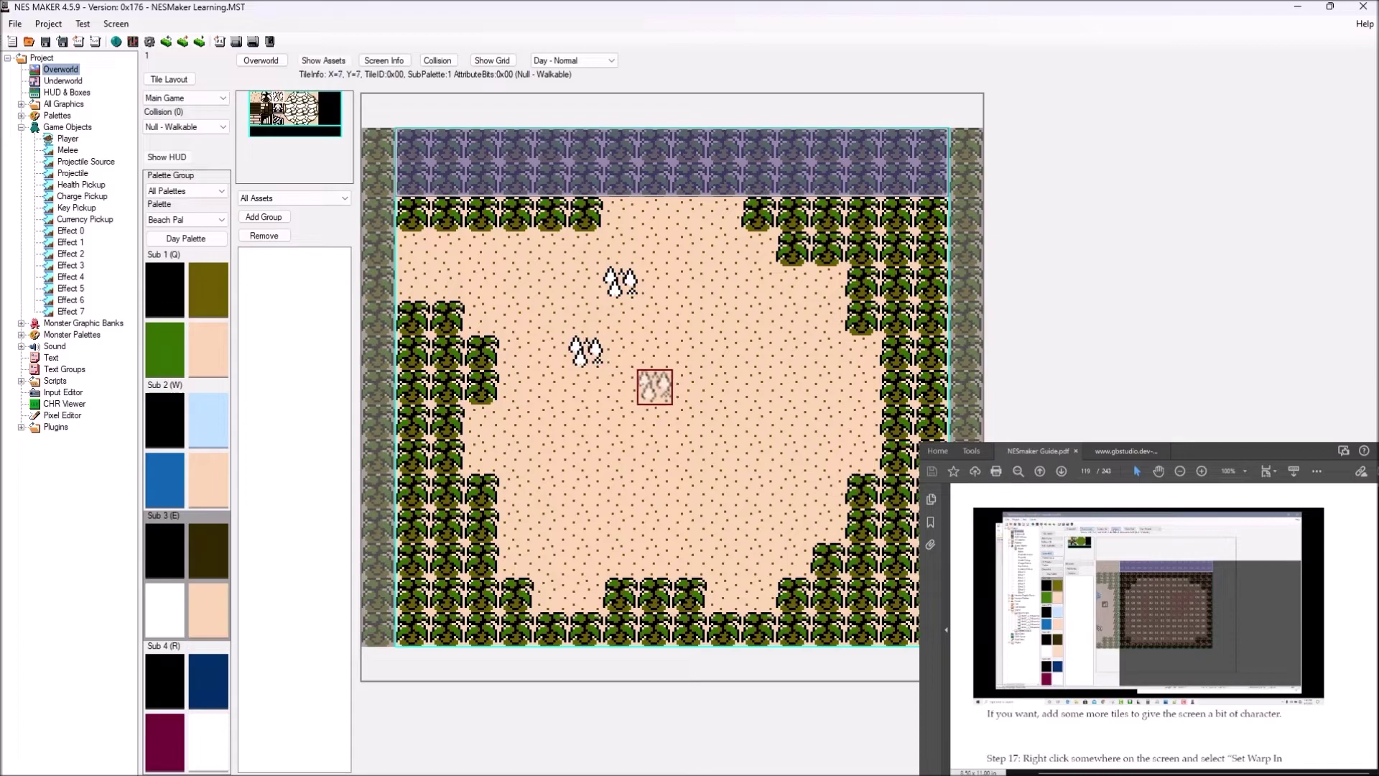
click(759, 387)
click(758, 317)
click(655, 246)
click(793, 455)
click(551, 490)
click(690, 490)
click(758, 524)
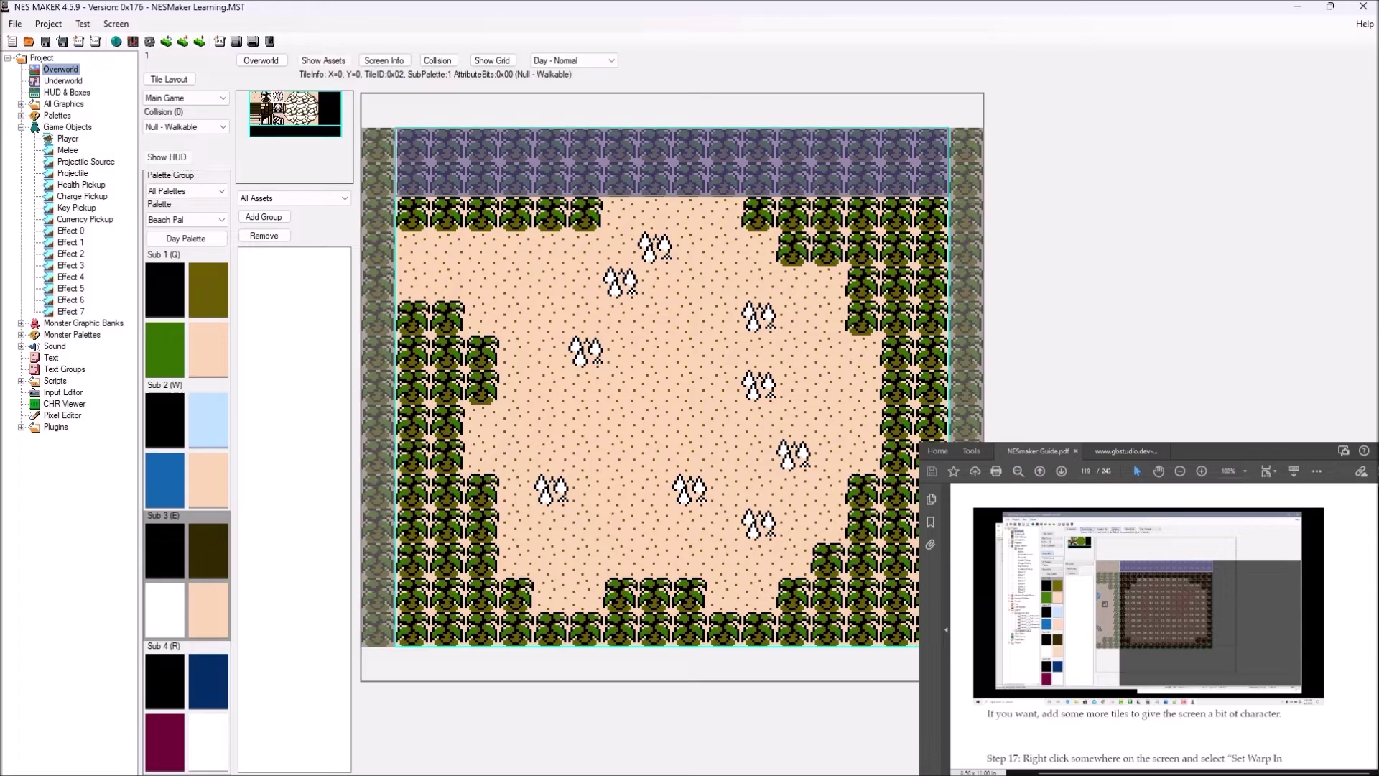
Place two diagonally touching ponds near the screen's centre with sub-palette 2 and join them with a plain water tile.
key(w)
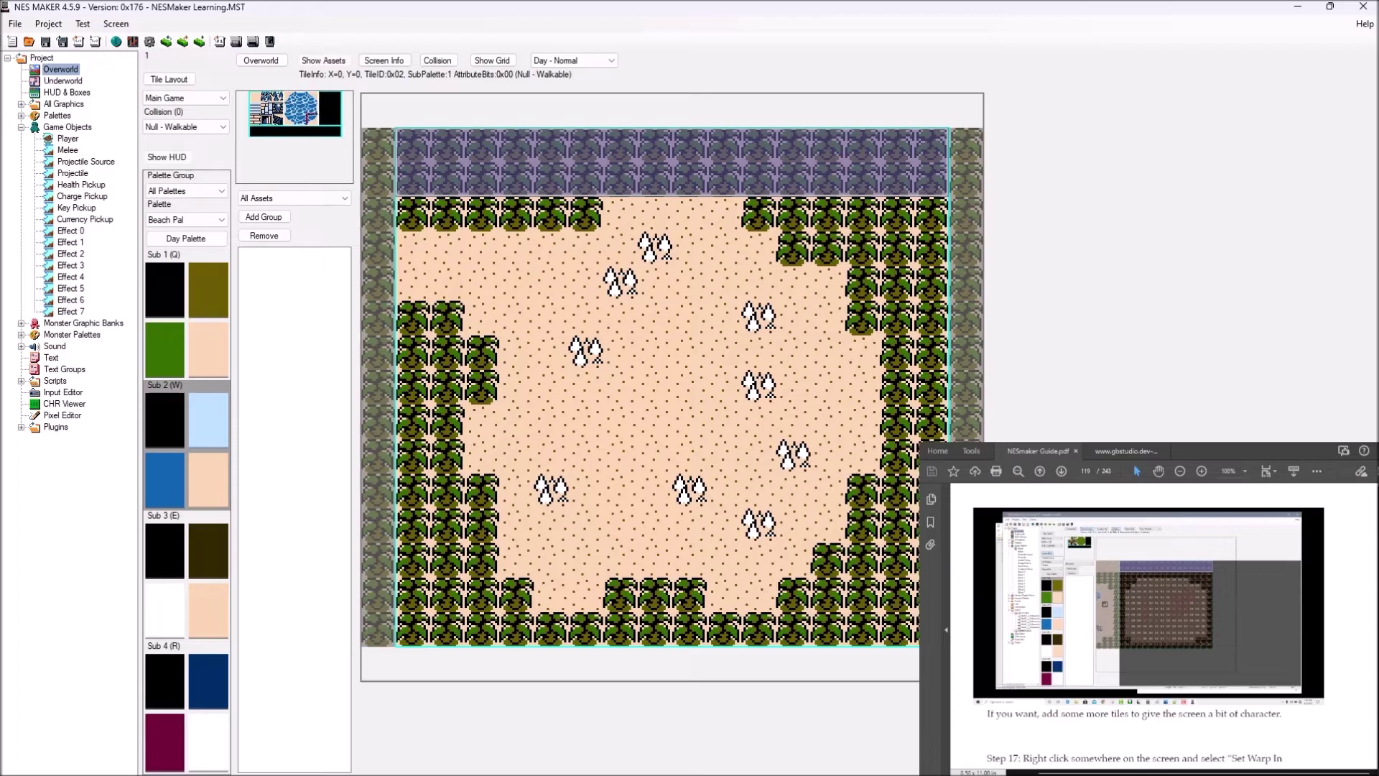
click(313, 118)
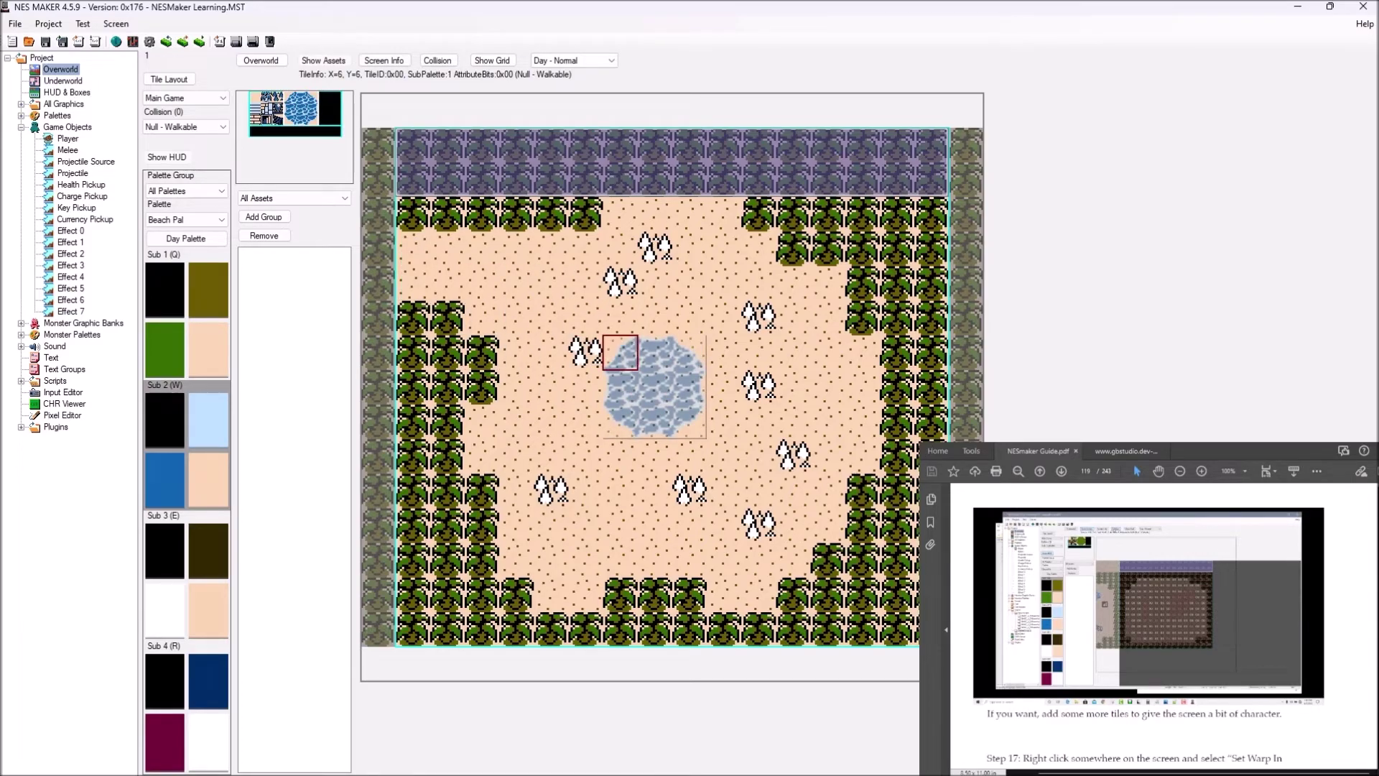
click(657, 353)
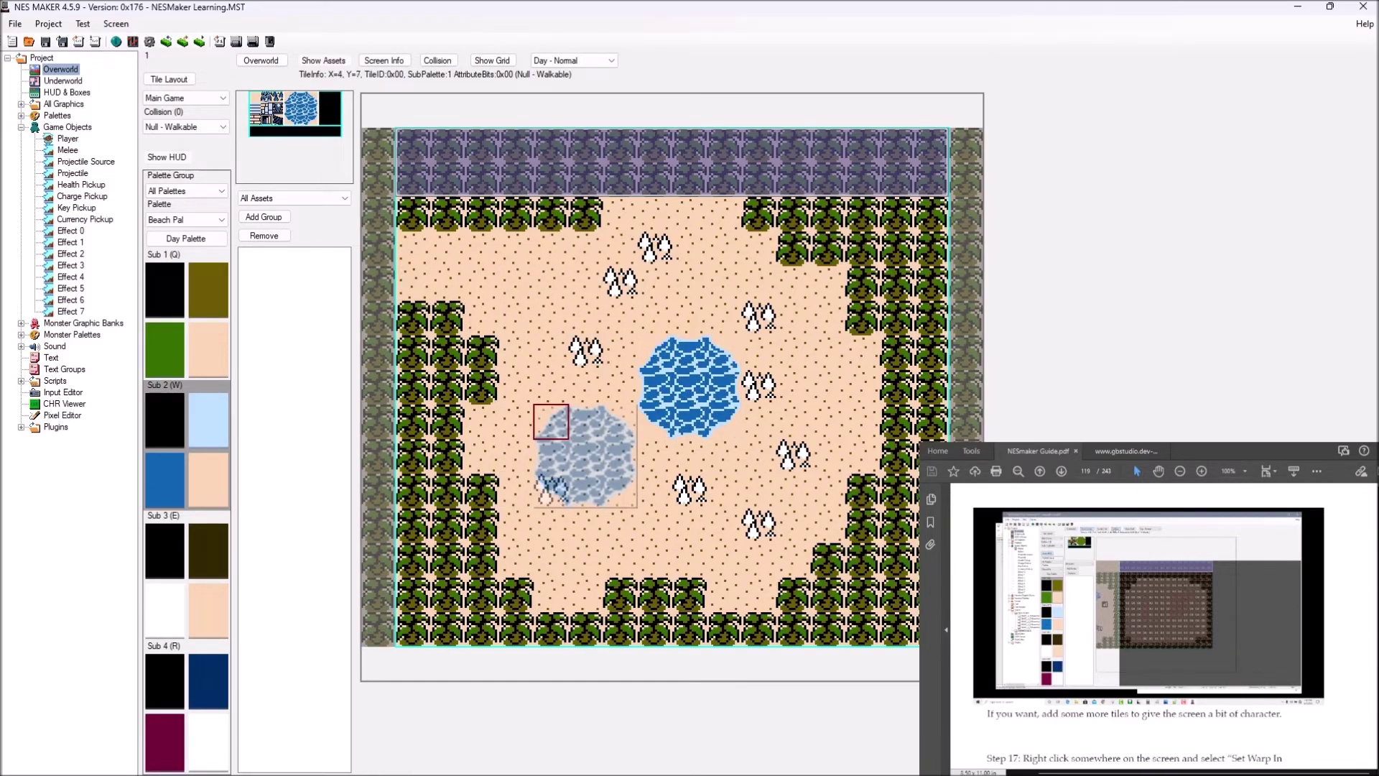
click(586, 422)
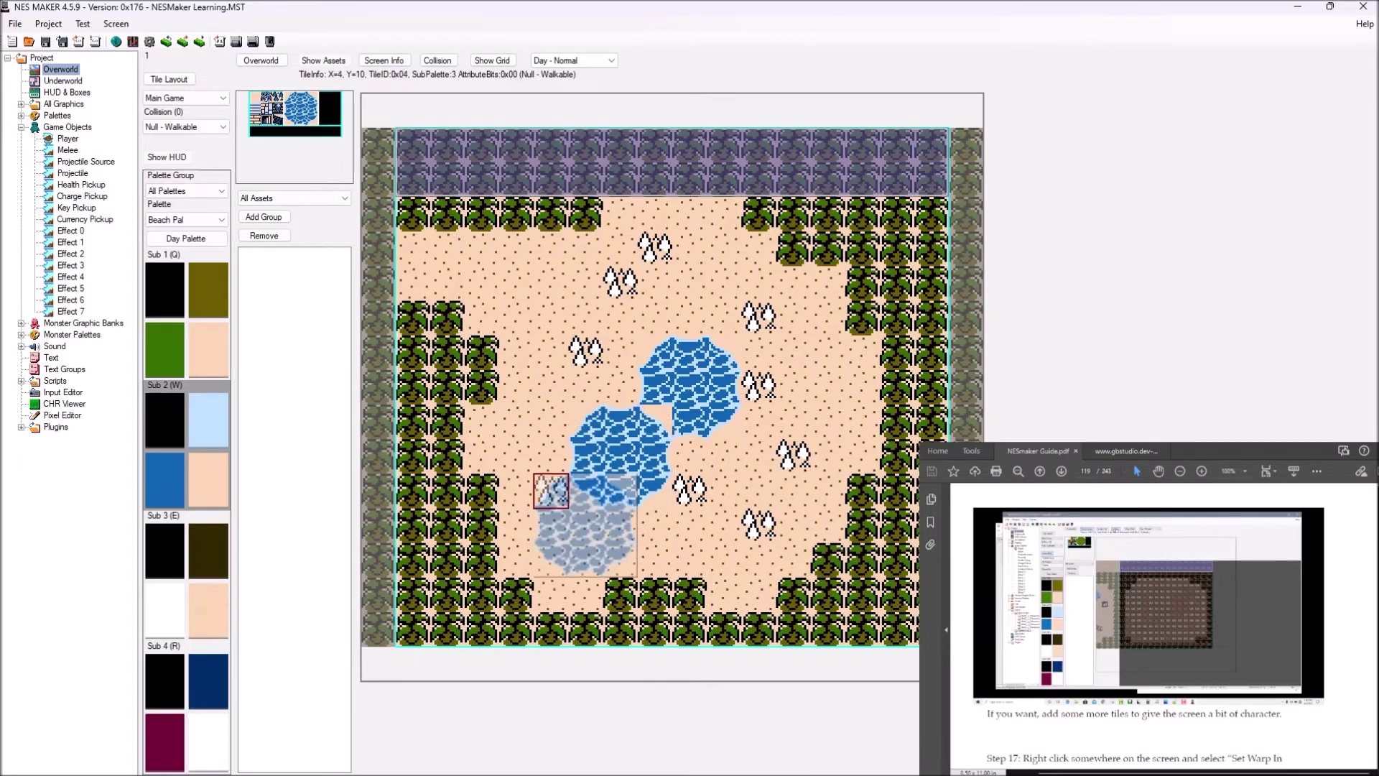
click(301, 109)
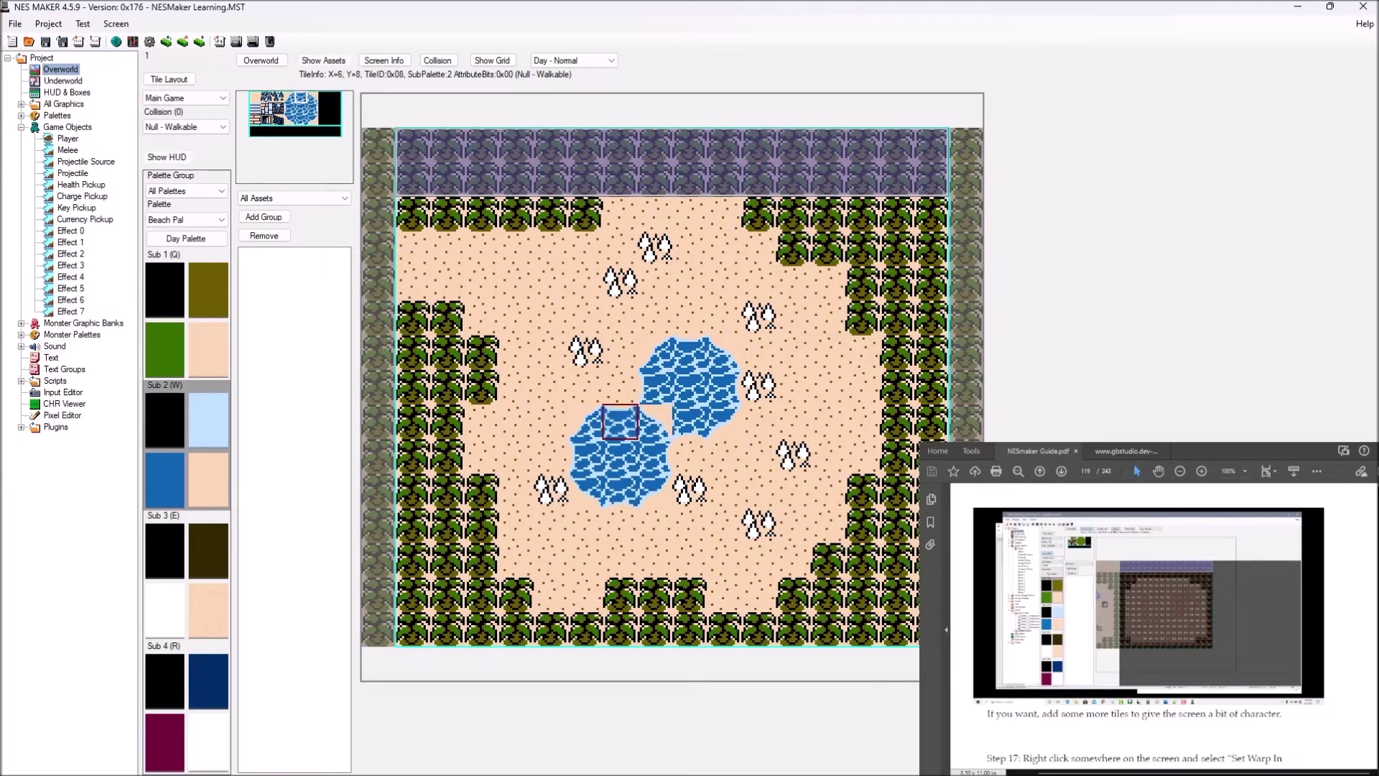
click(305, 114)
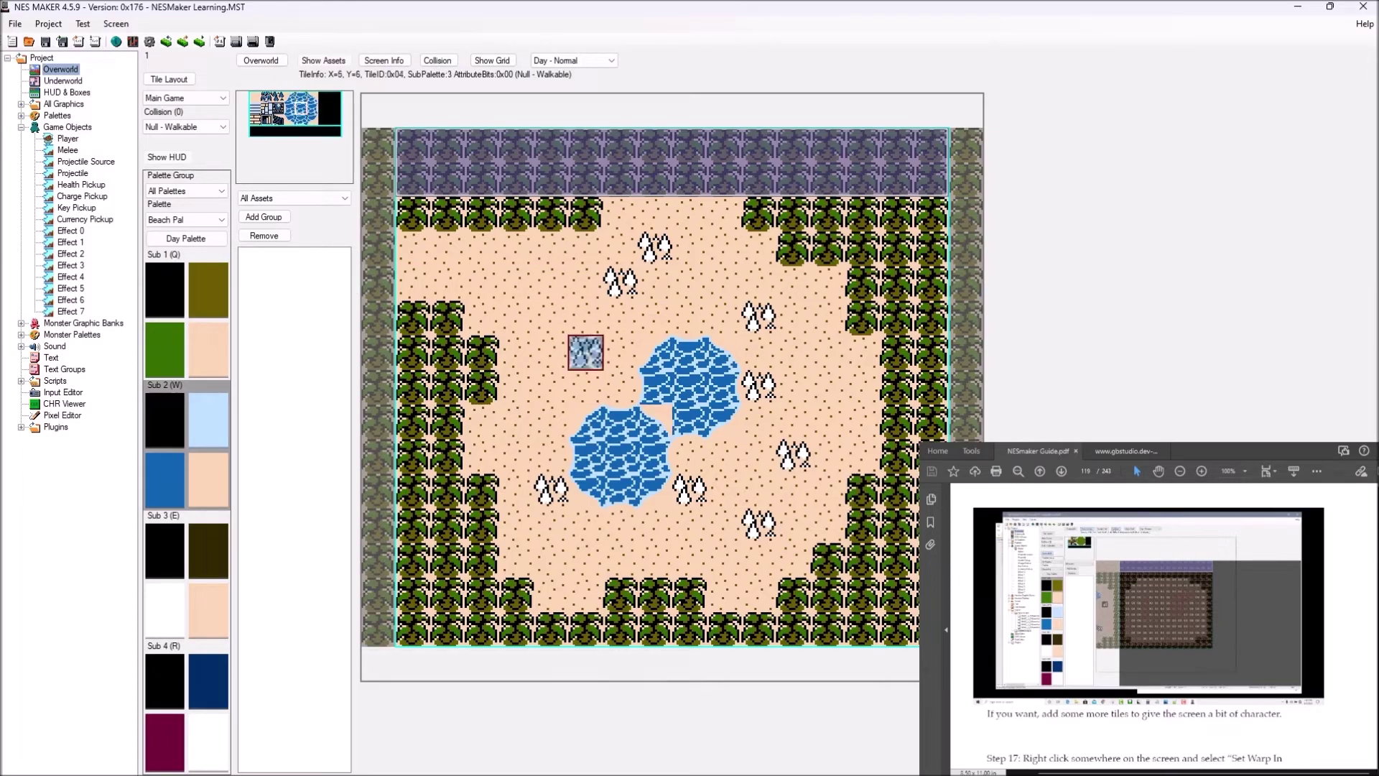
click(654, 421)
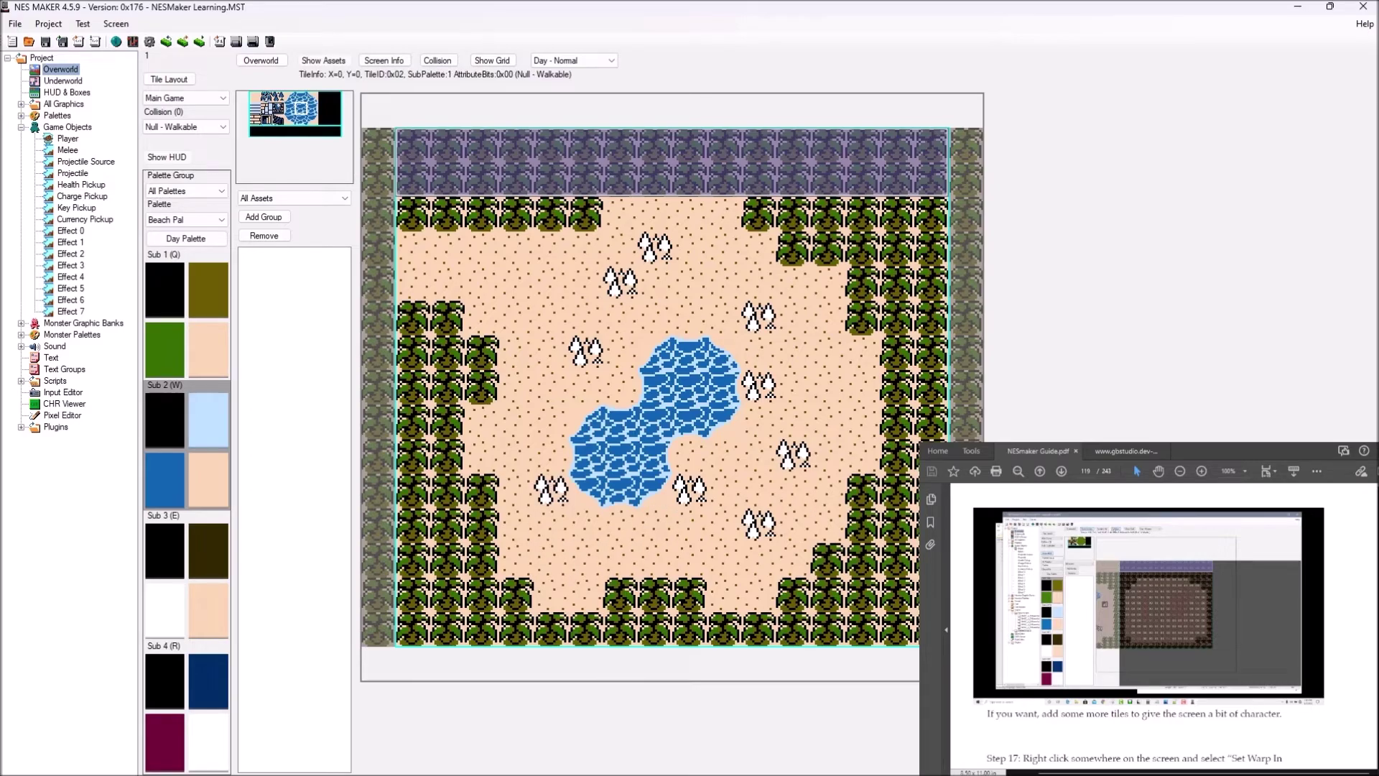
Following Step 17 of the guide, set the warp-in location on the ground tile at X=1, Y=3.
scroll(1149, 625, down, 5)
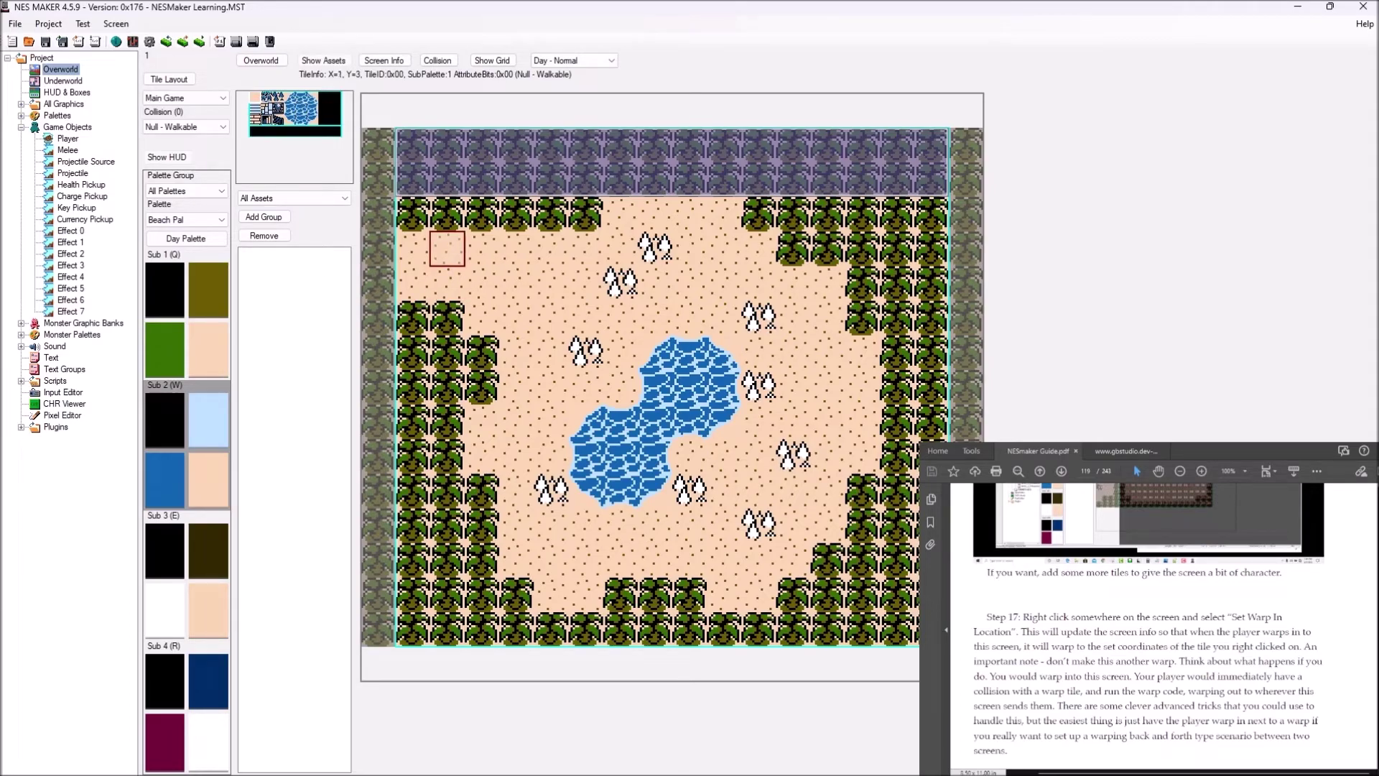
right_click(433, 259)
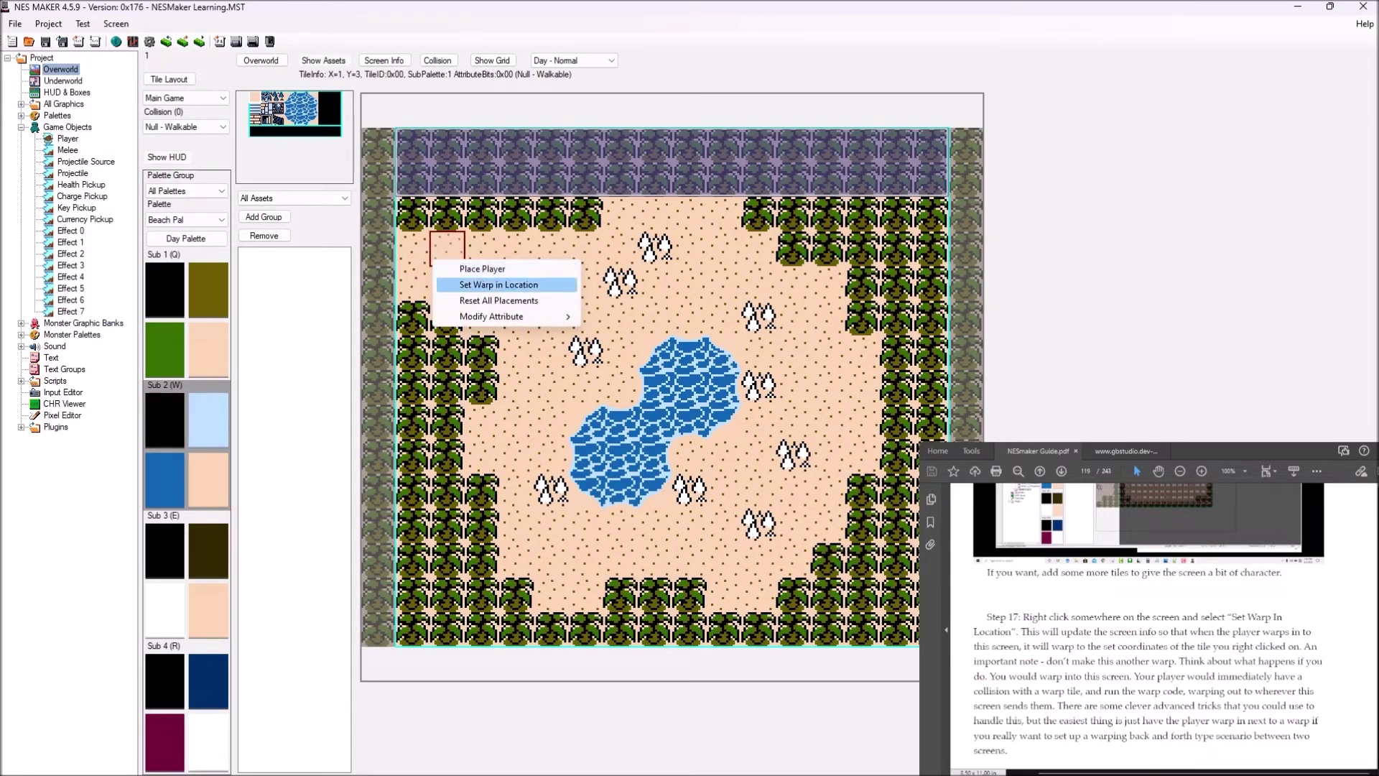
click(481, 285)
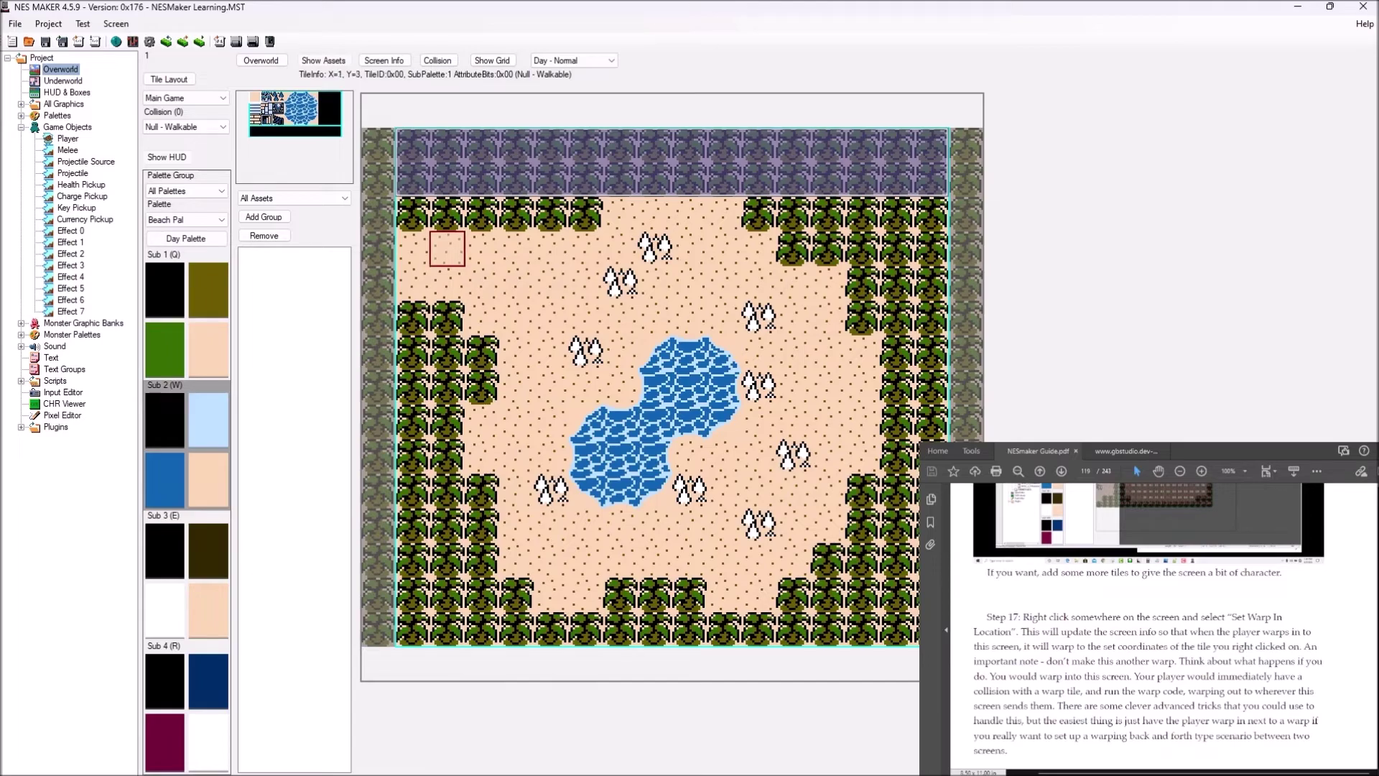
right_click(452, 283)
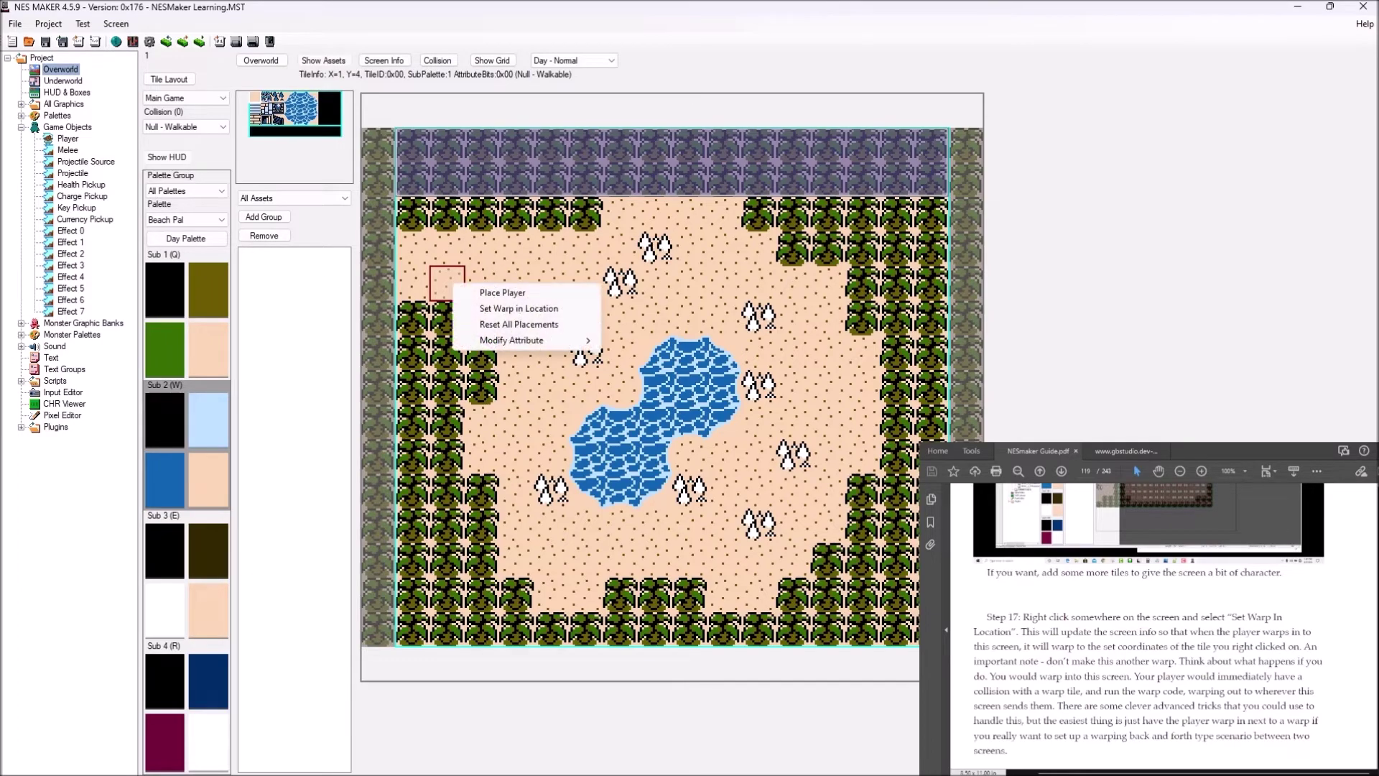
click(447, 249)
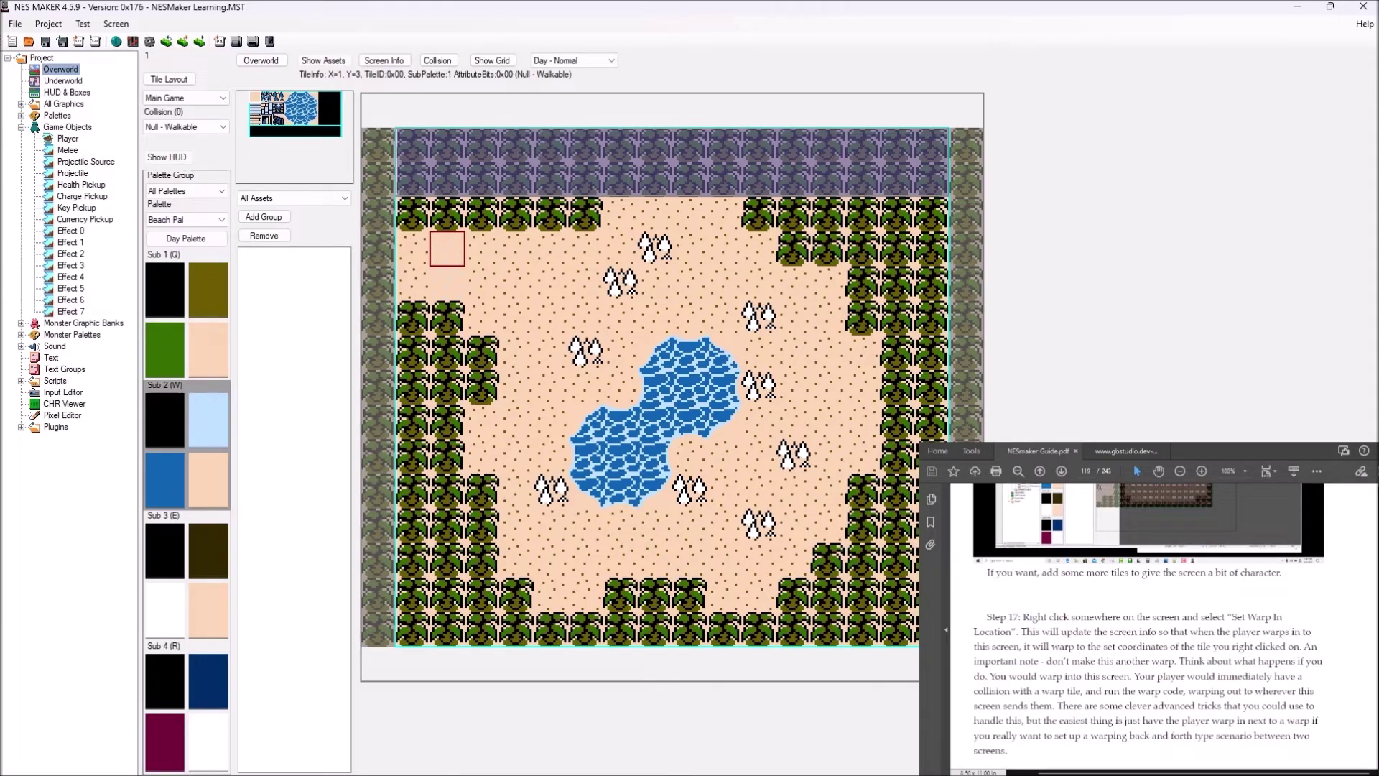
right_click(447, 244)
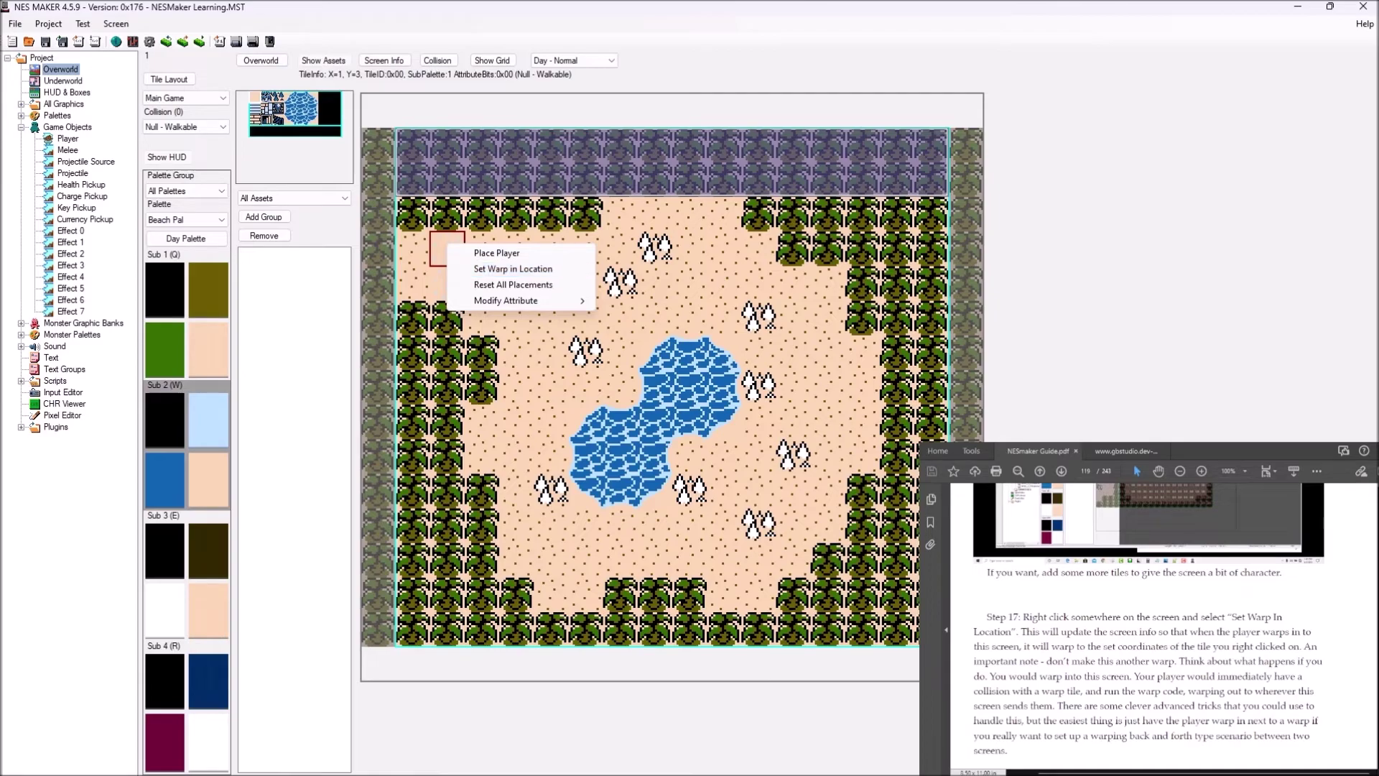
Reset all placements on the screen and set the warp-in location again on the tile at X=1, Y=3.
key(Escape)
right_click(457, 257)
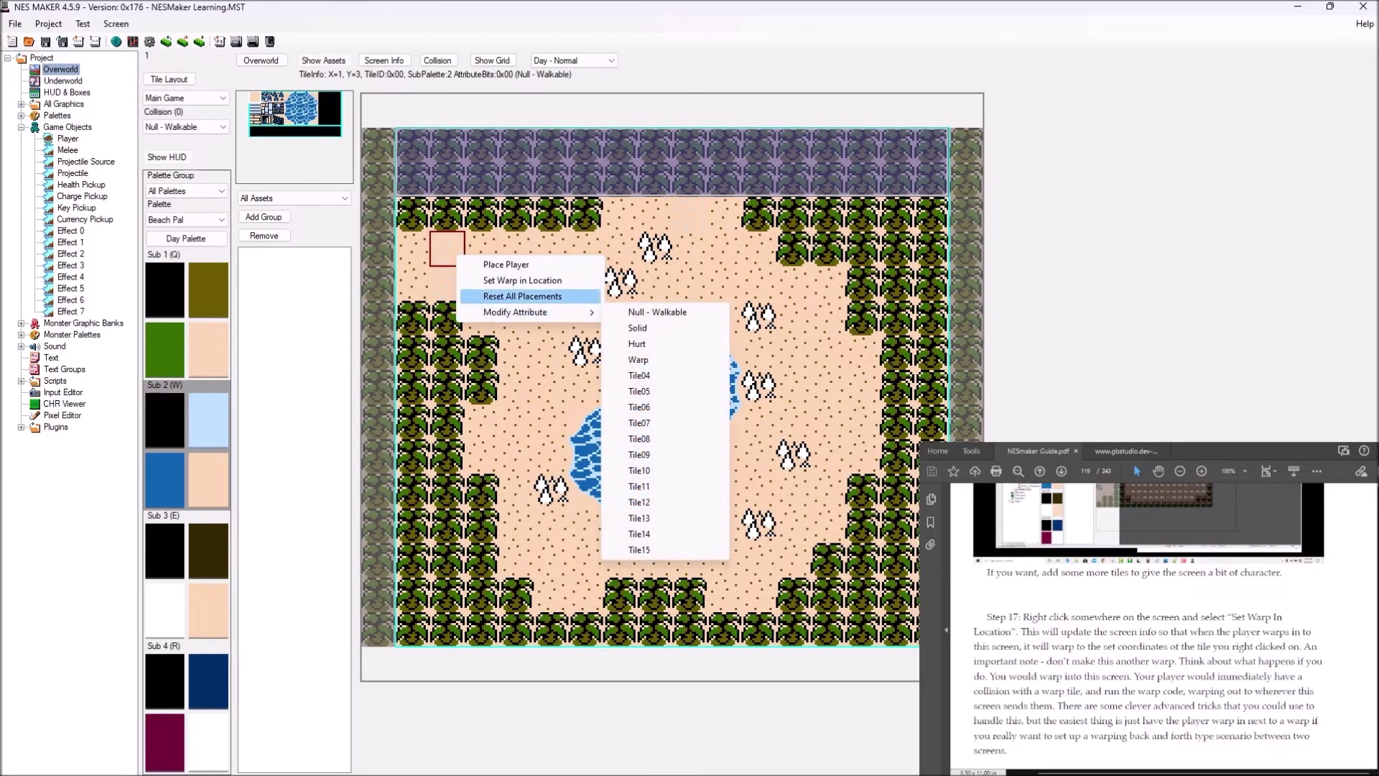
click(531, 296)
right_click(441, 259)
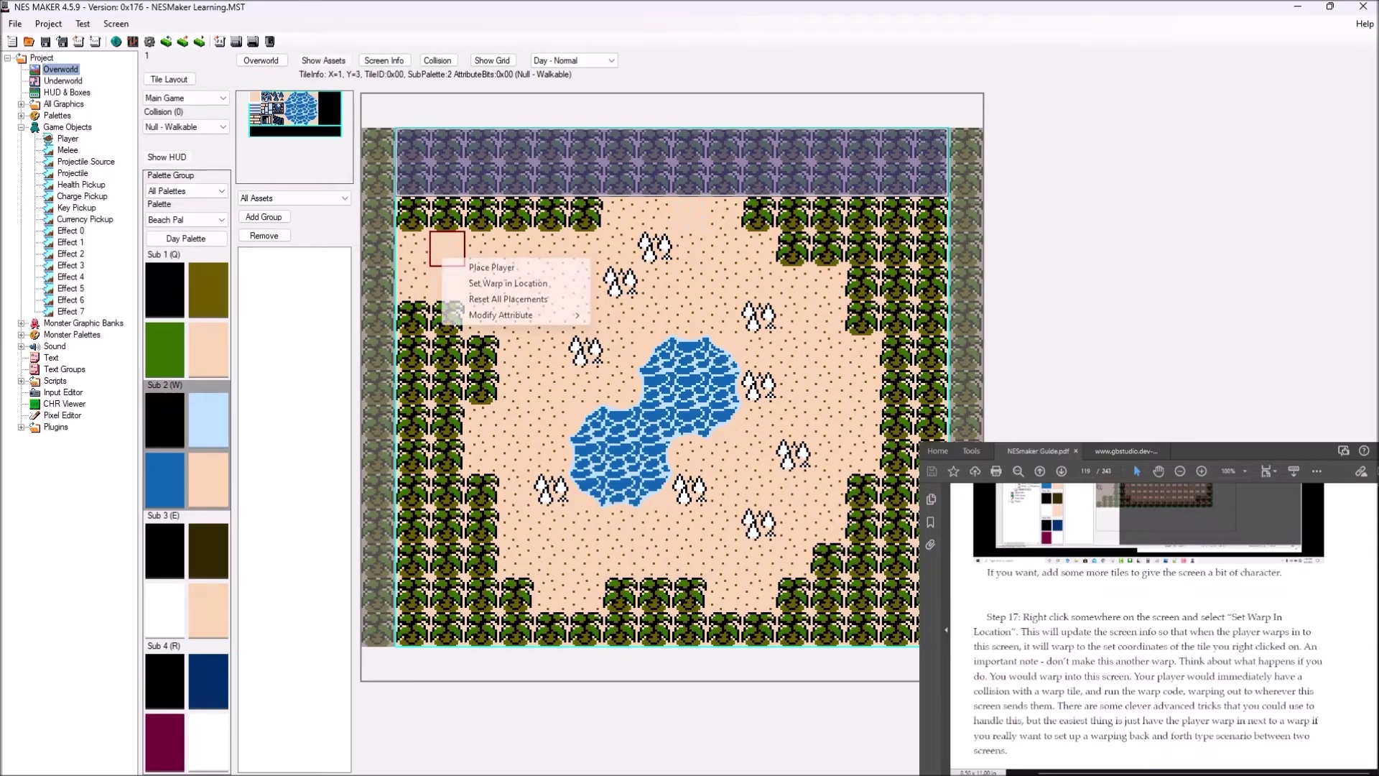
click(508, 282)
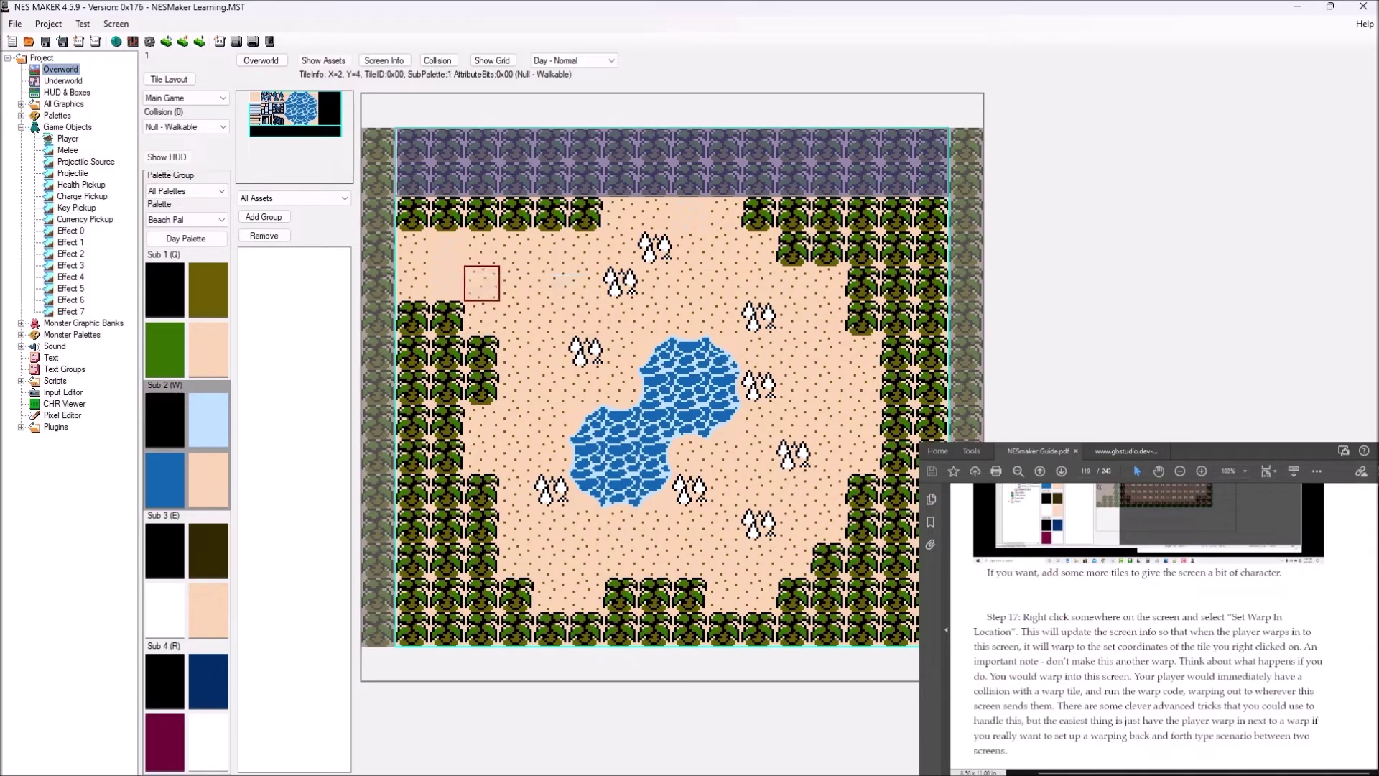
right_click(439, 247)
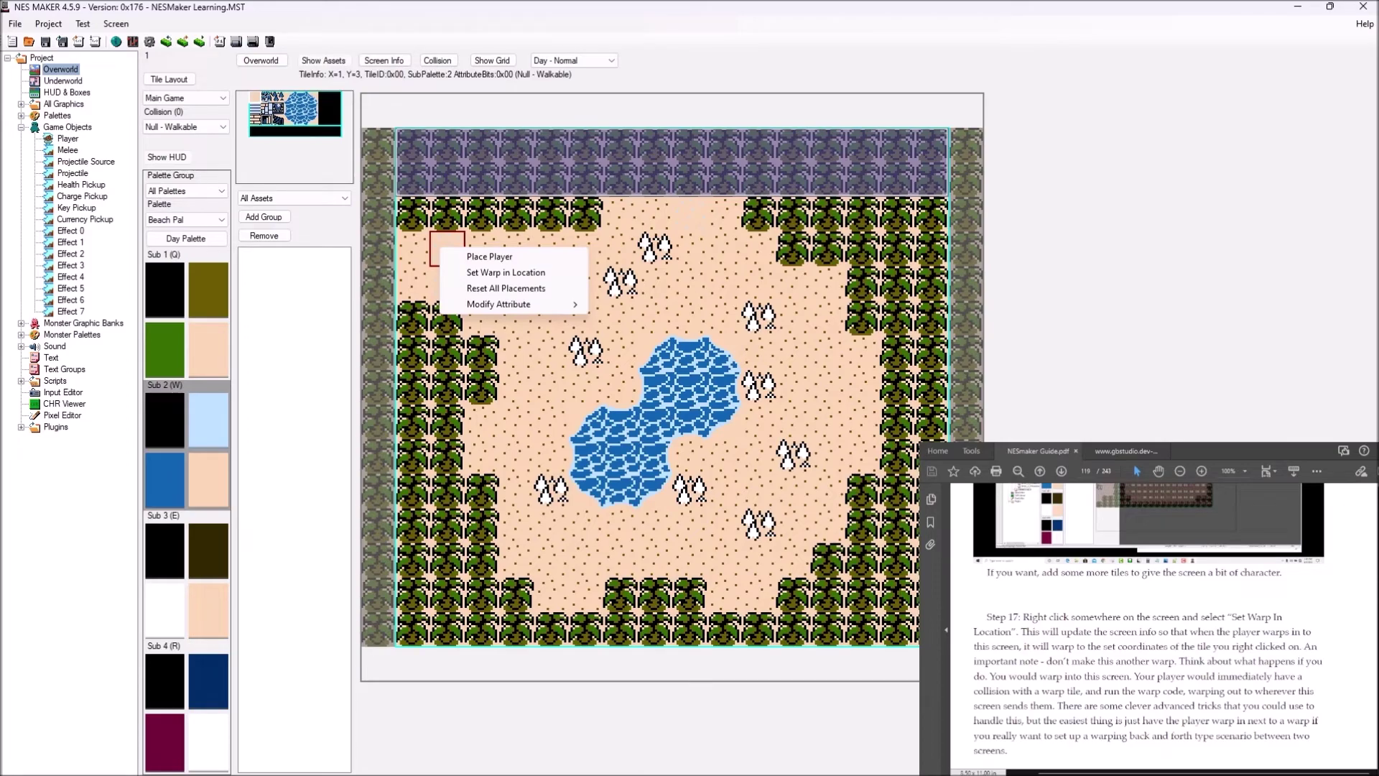
key(Escape)
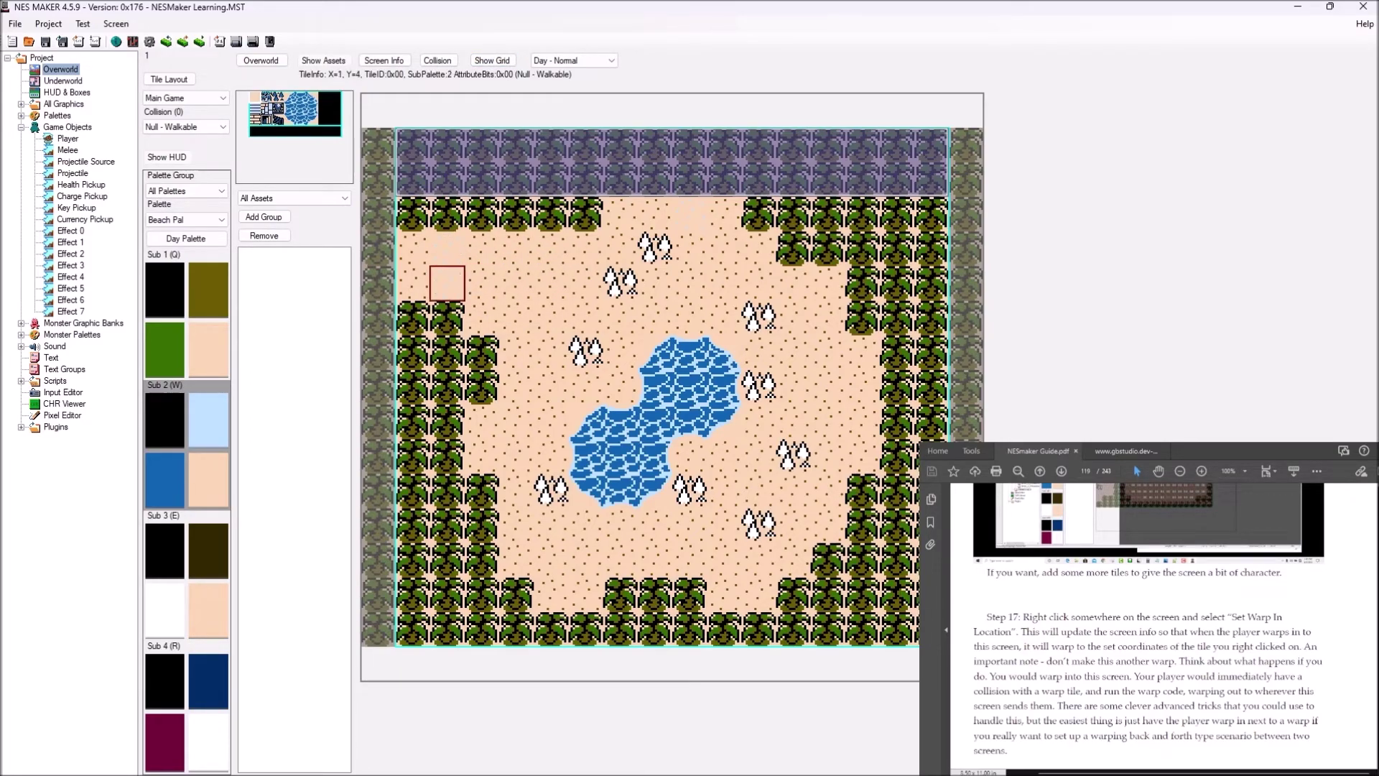
Set the screen's warp-in location on the ground tile at X=1, Y=4.
right_click(446, 285)
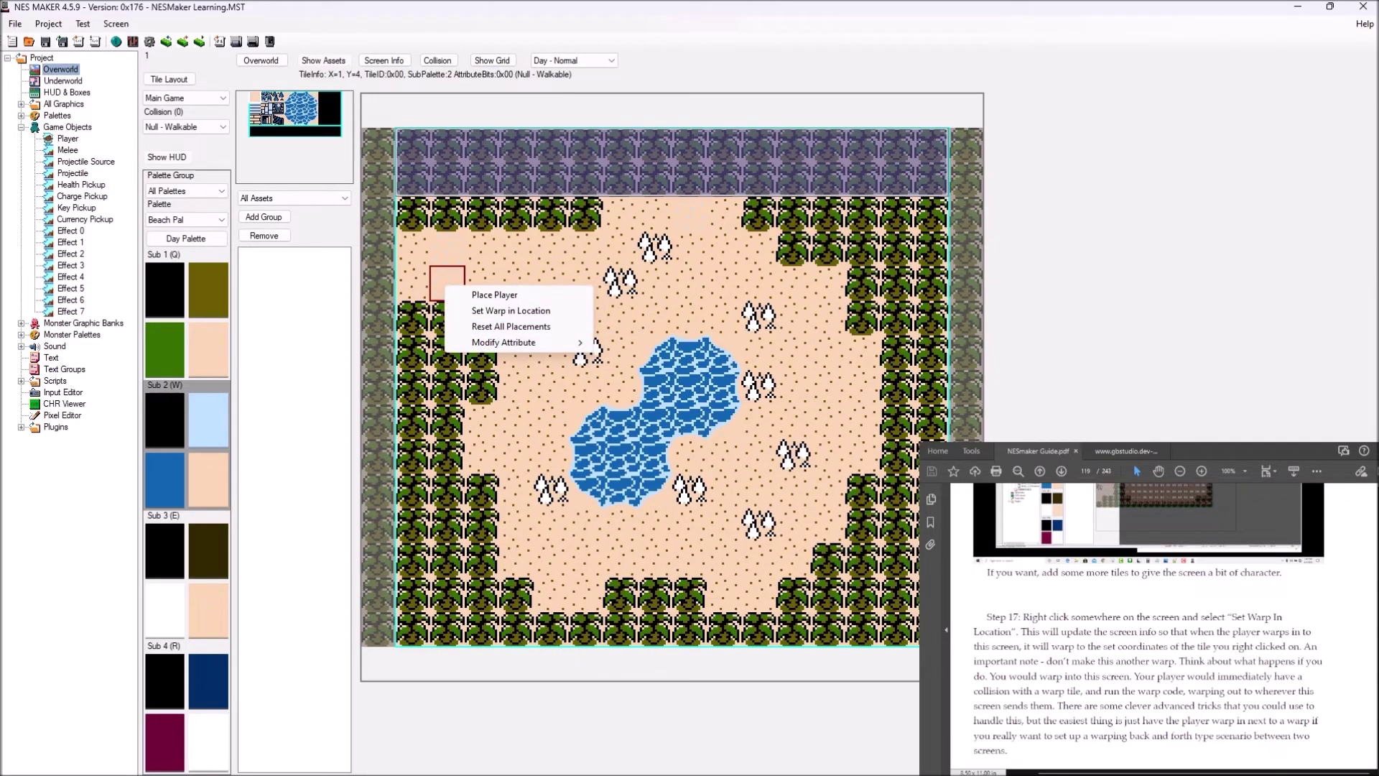
click(496, 311)
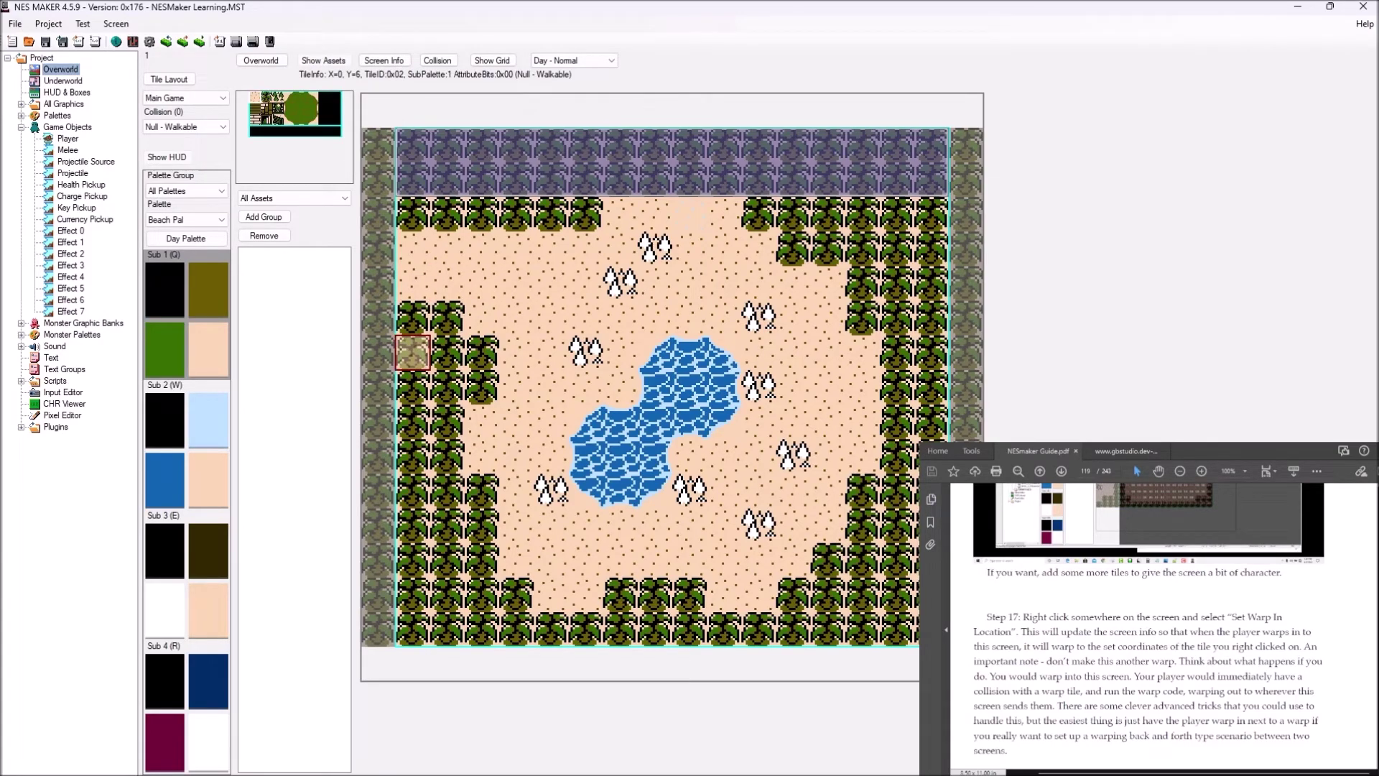
right_click(446, 278)
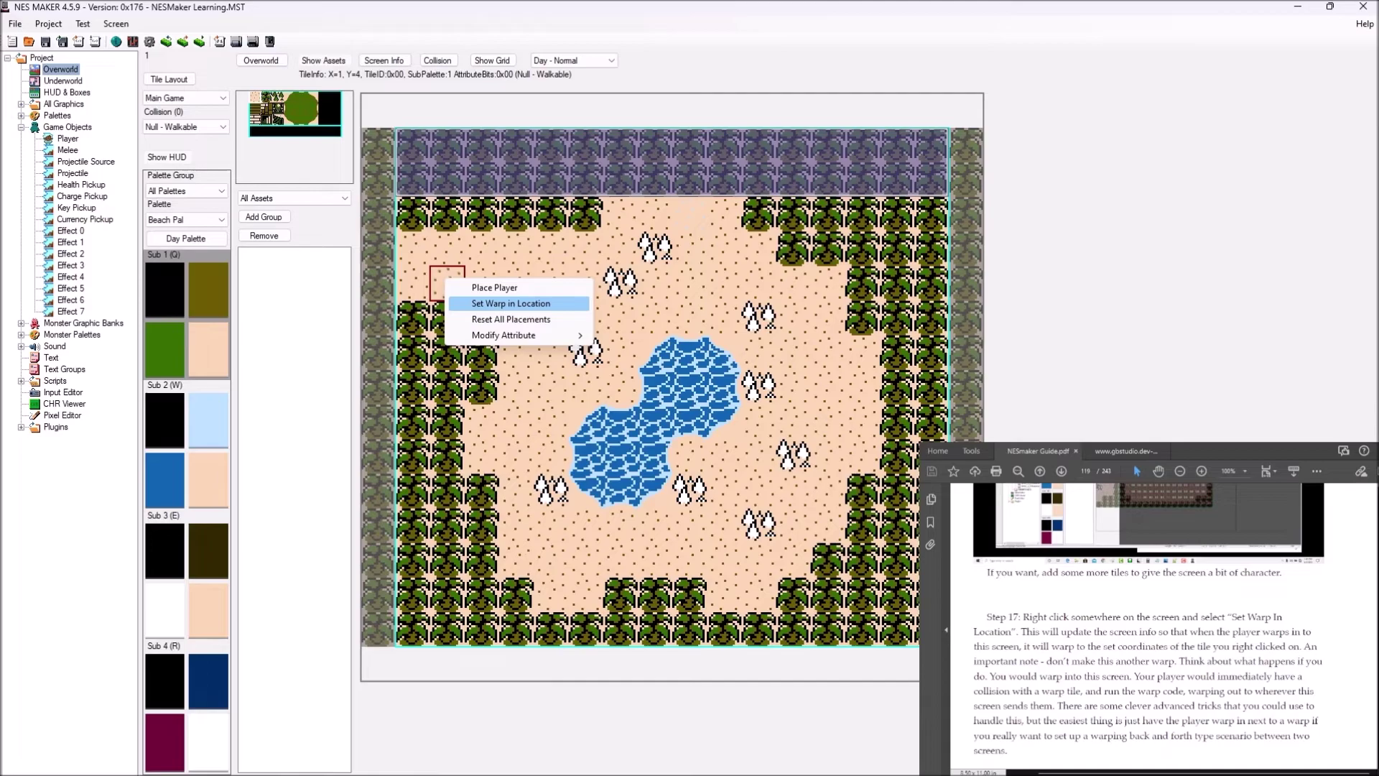
click(495, 304)
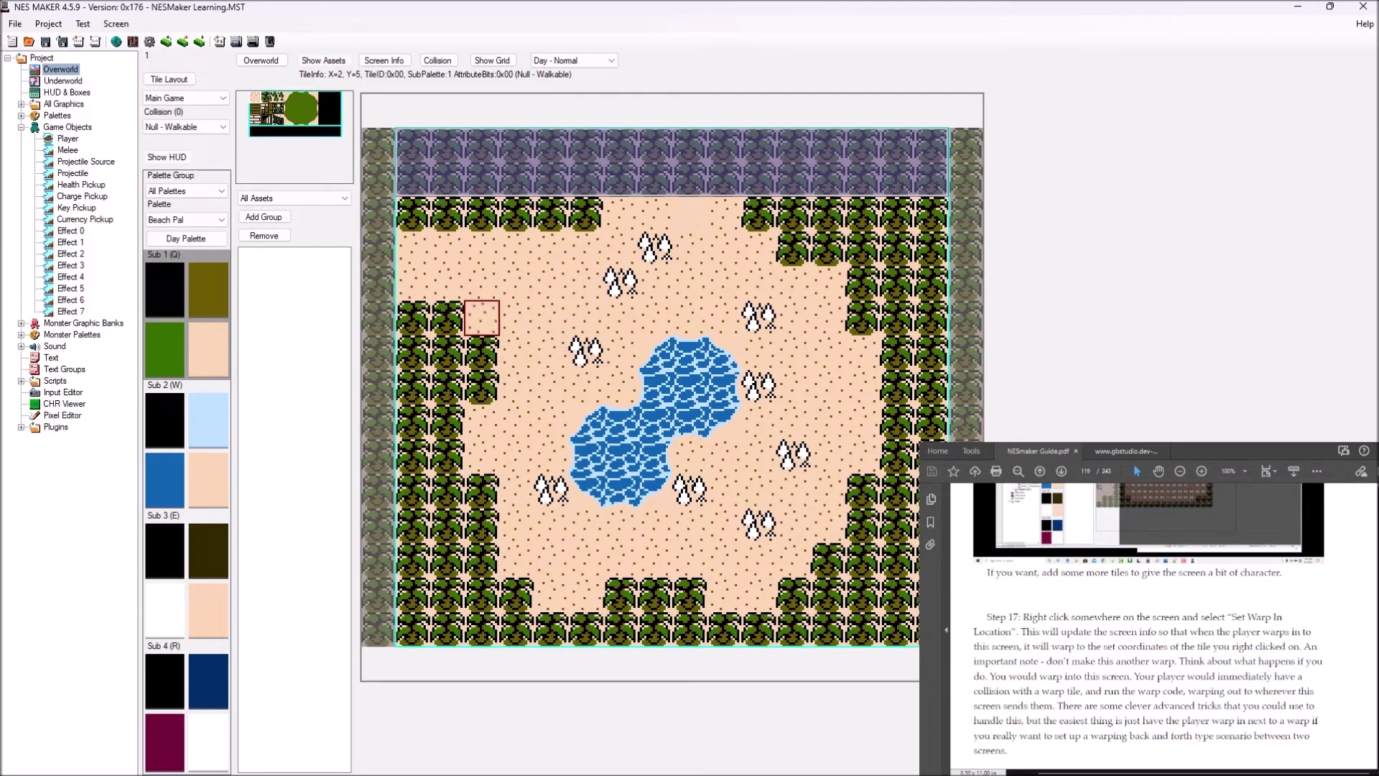
Check the warp-in coordinates in the screen info against the guide and read on through Step 18.
click(384, 60)
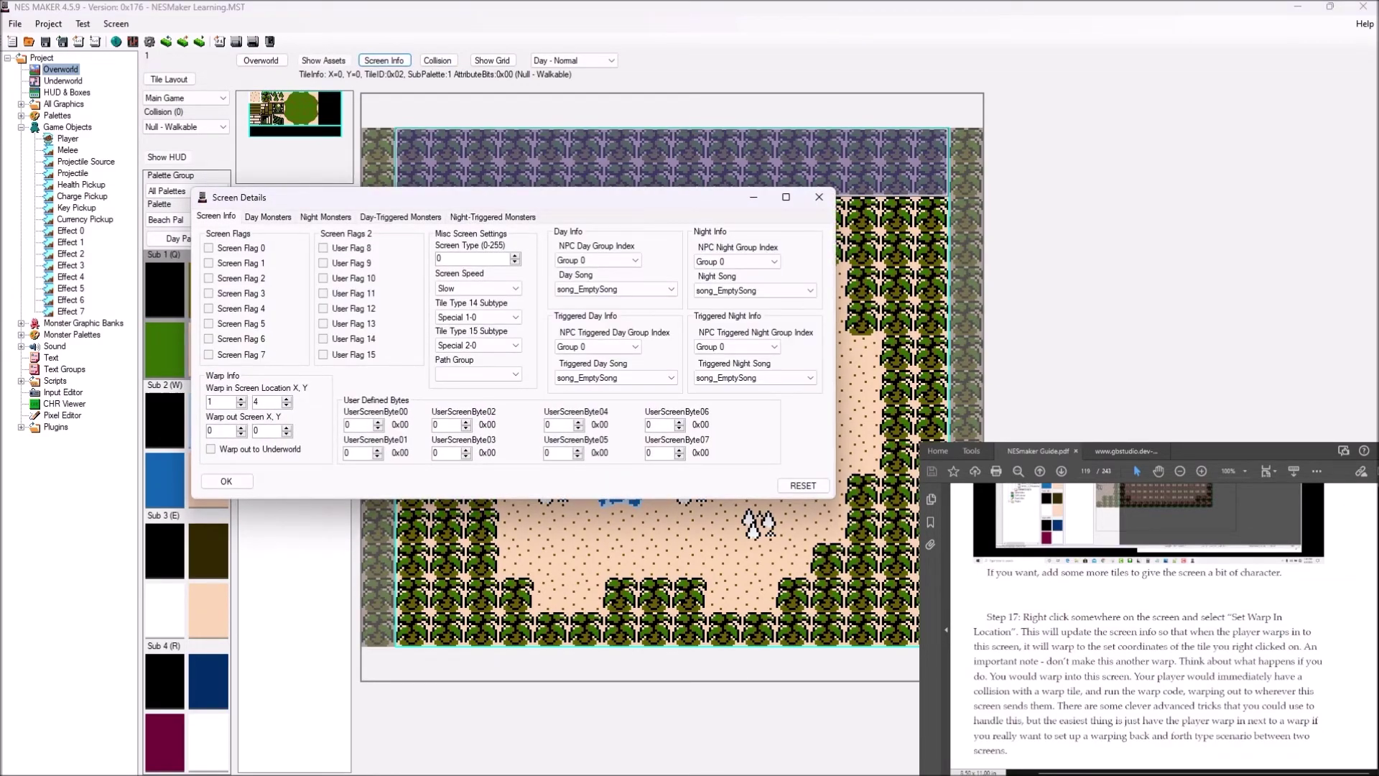
drag(436, 204, 872, 188)
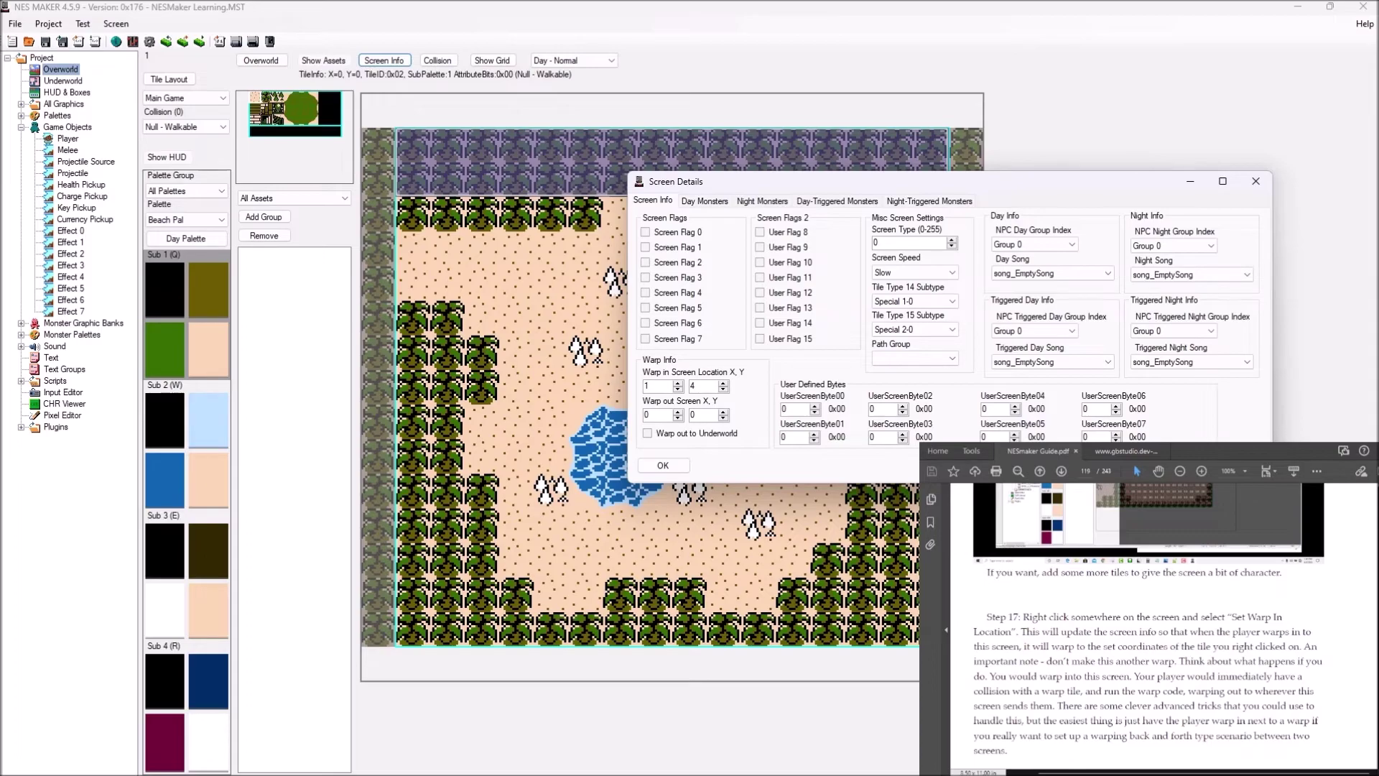
scroll(1149, 618, down, 5)
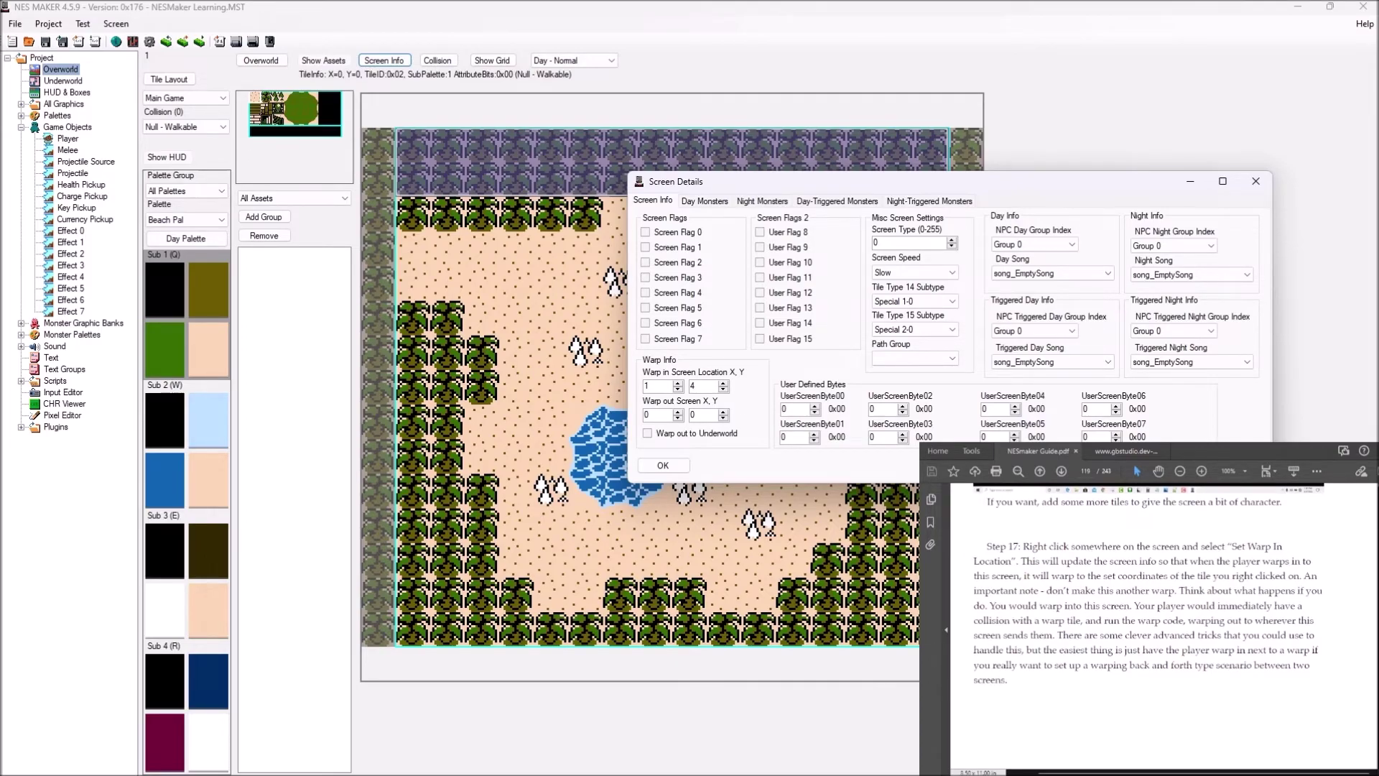
scroll(1163, 632, down, 2)
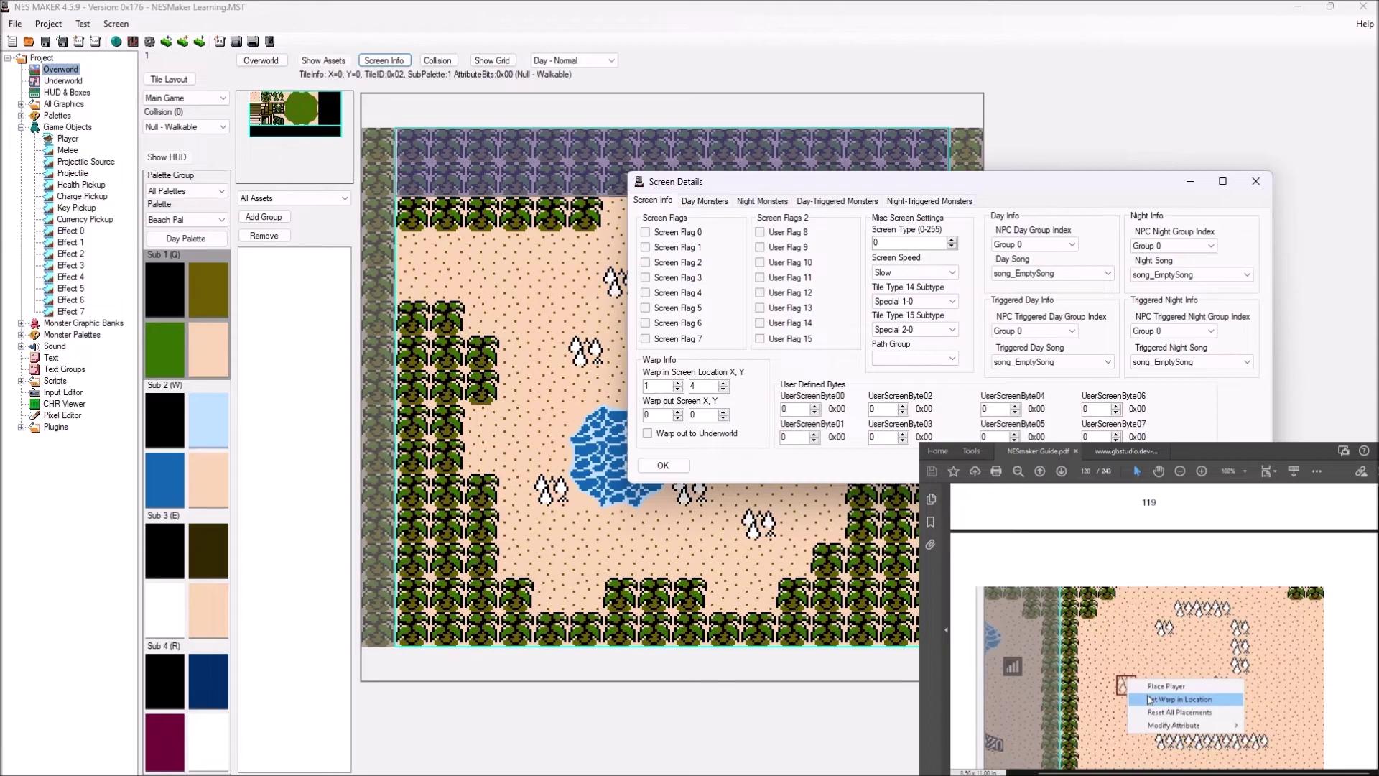
scroll(1149, 618, down, 3)
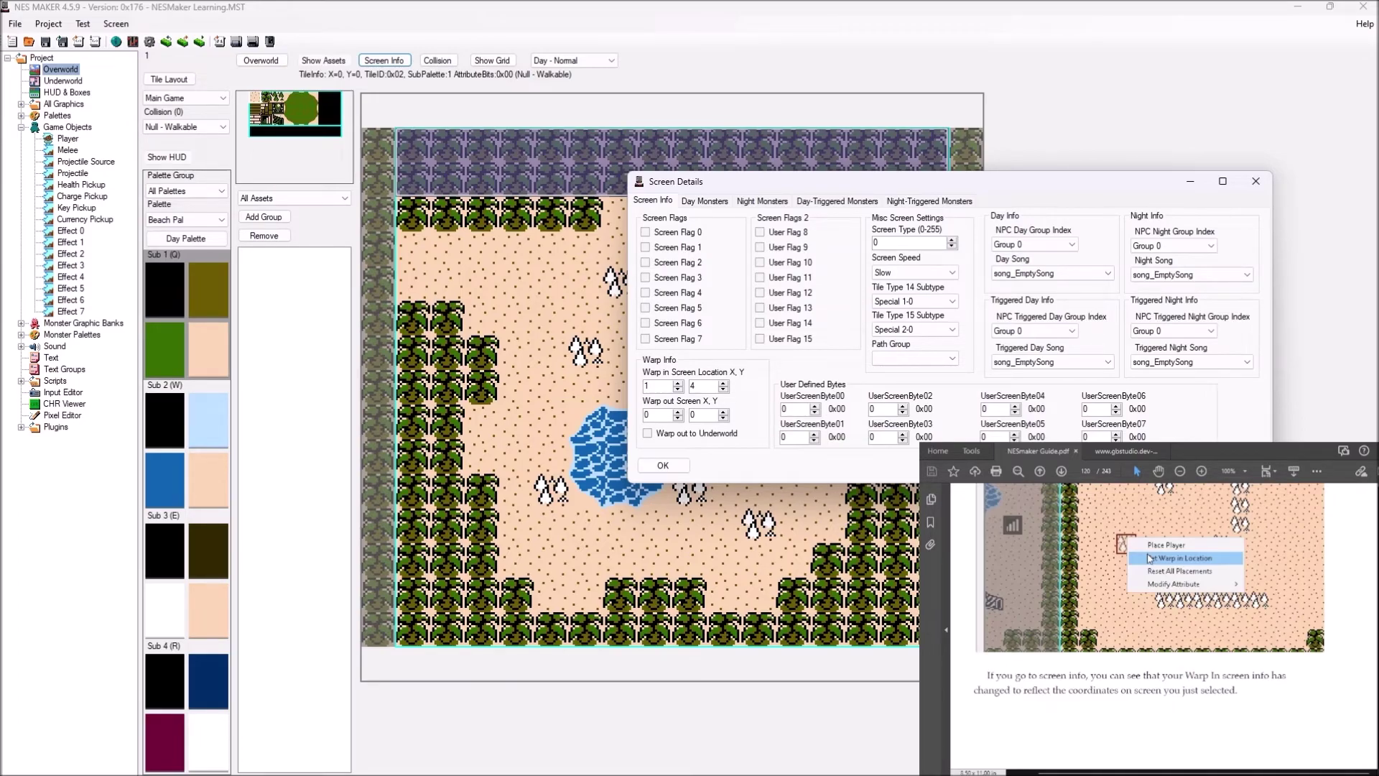
scroll(1149, 625, down, 5)
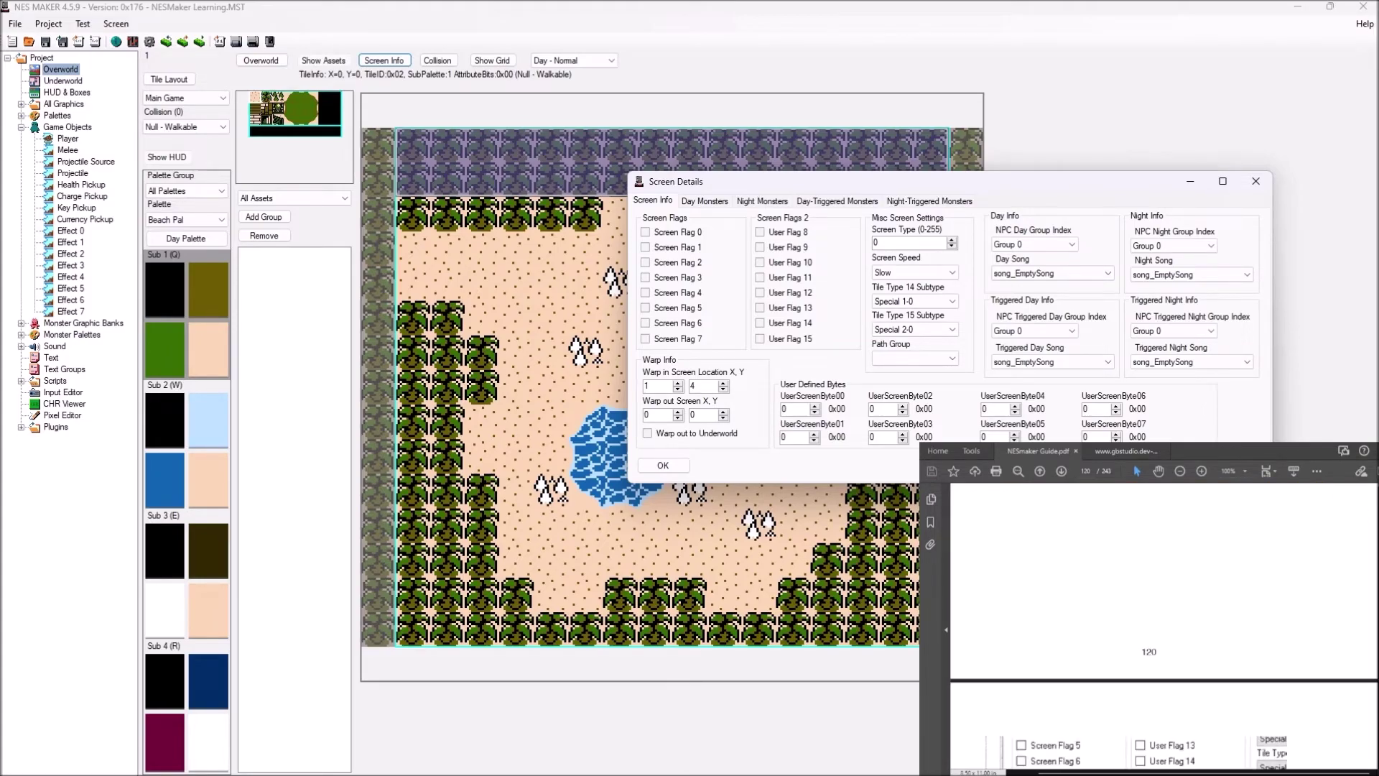
scroll(1149, 625, down, 3)
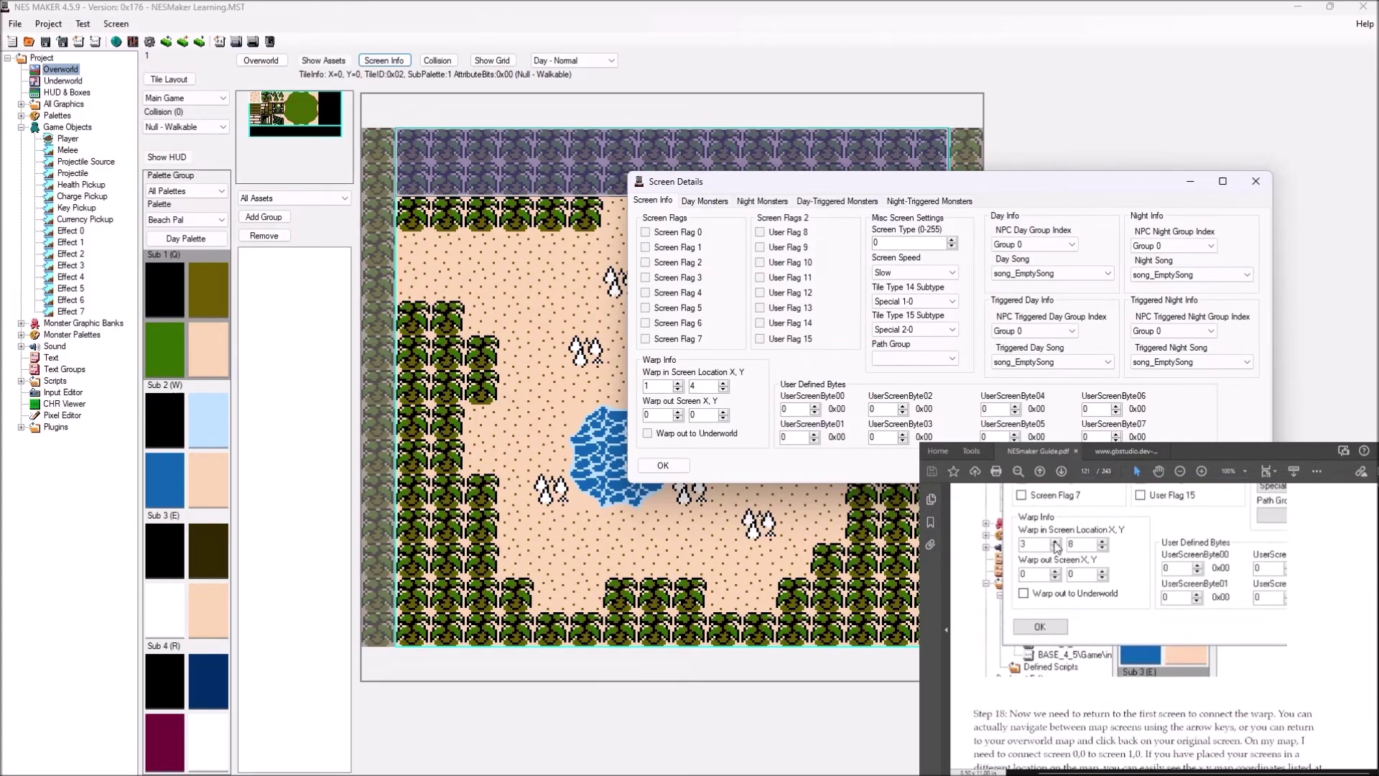
scroll(1055, 545, down, 3)
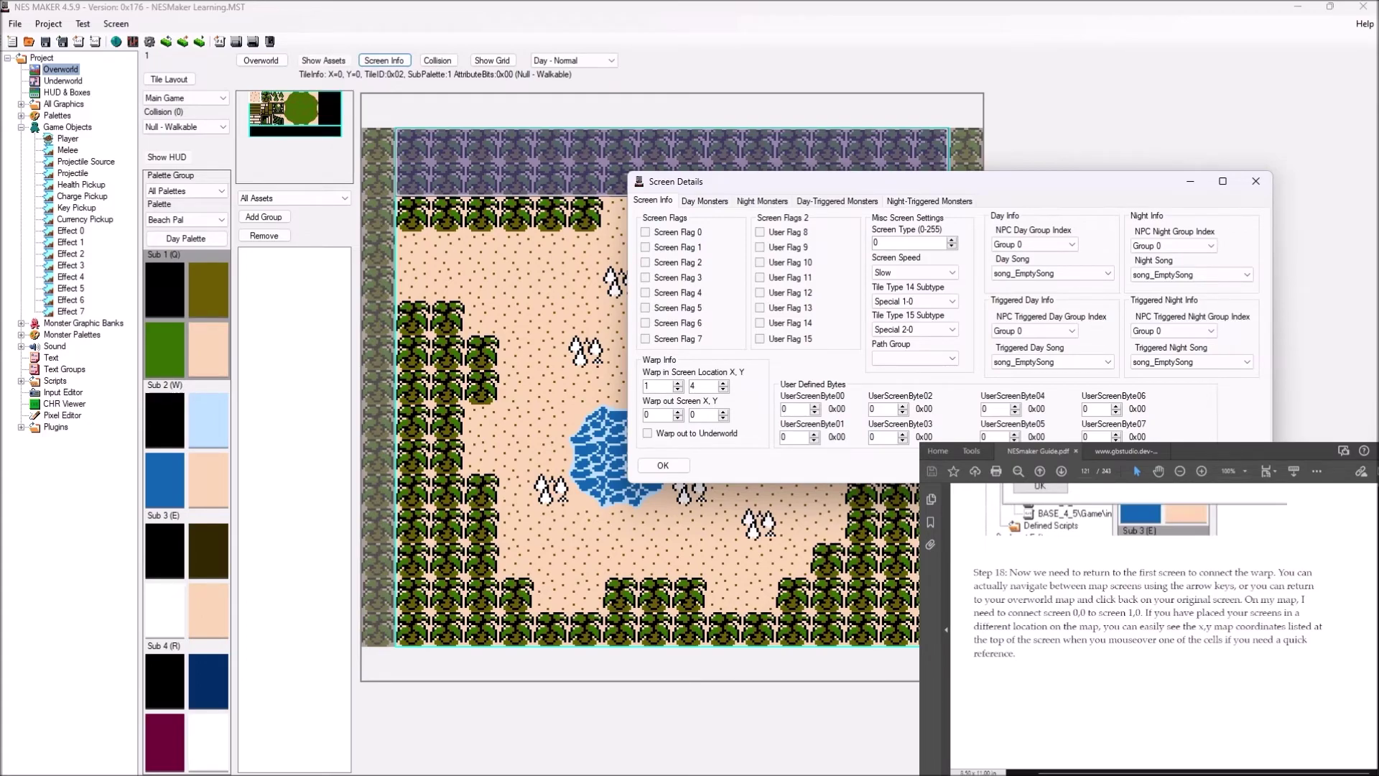
click(671, 465)
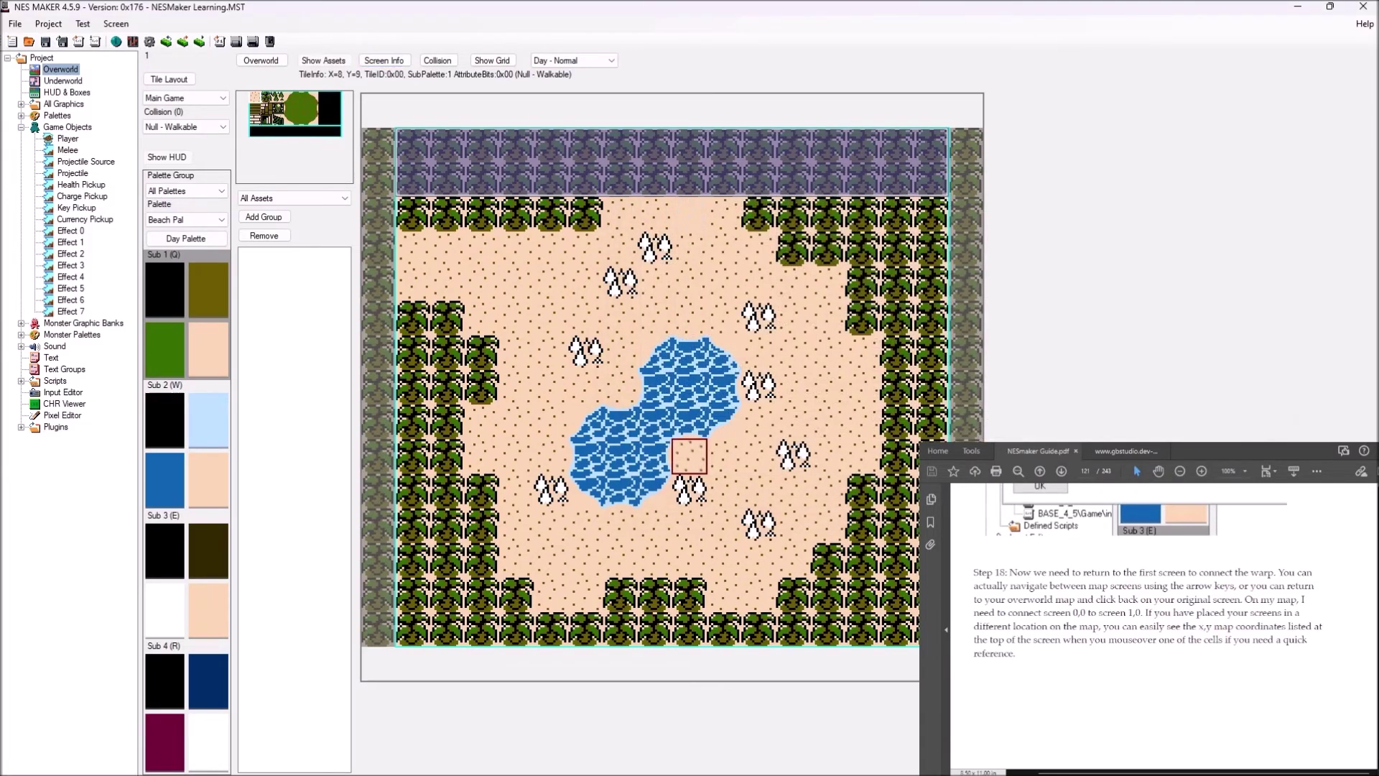
Return to the first Overworld screen and bring up Step 19 of the guide.
key(Left)
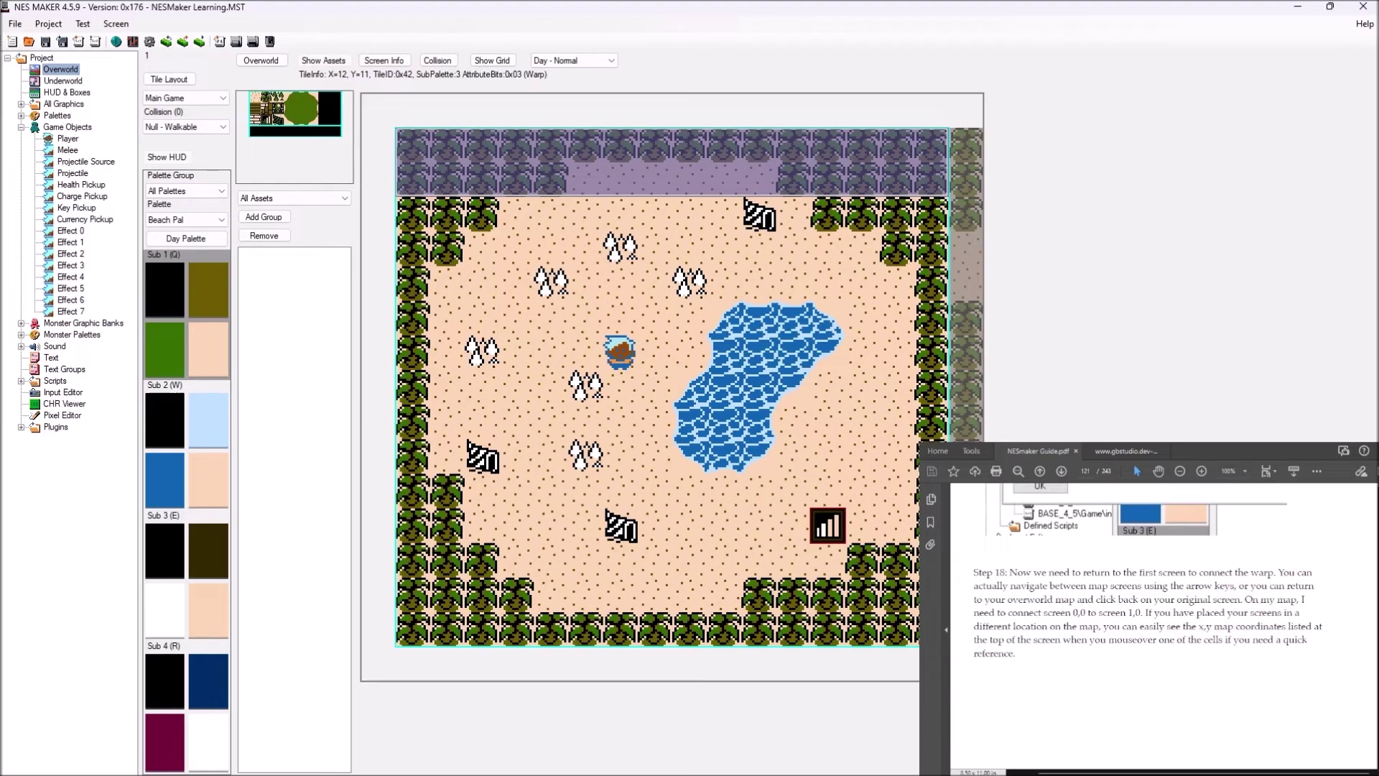
key(Right)
key(Left)
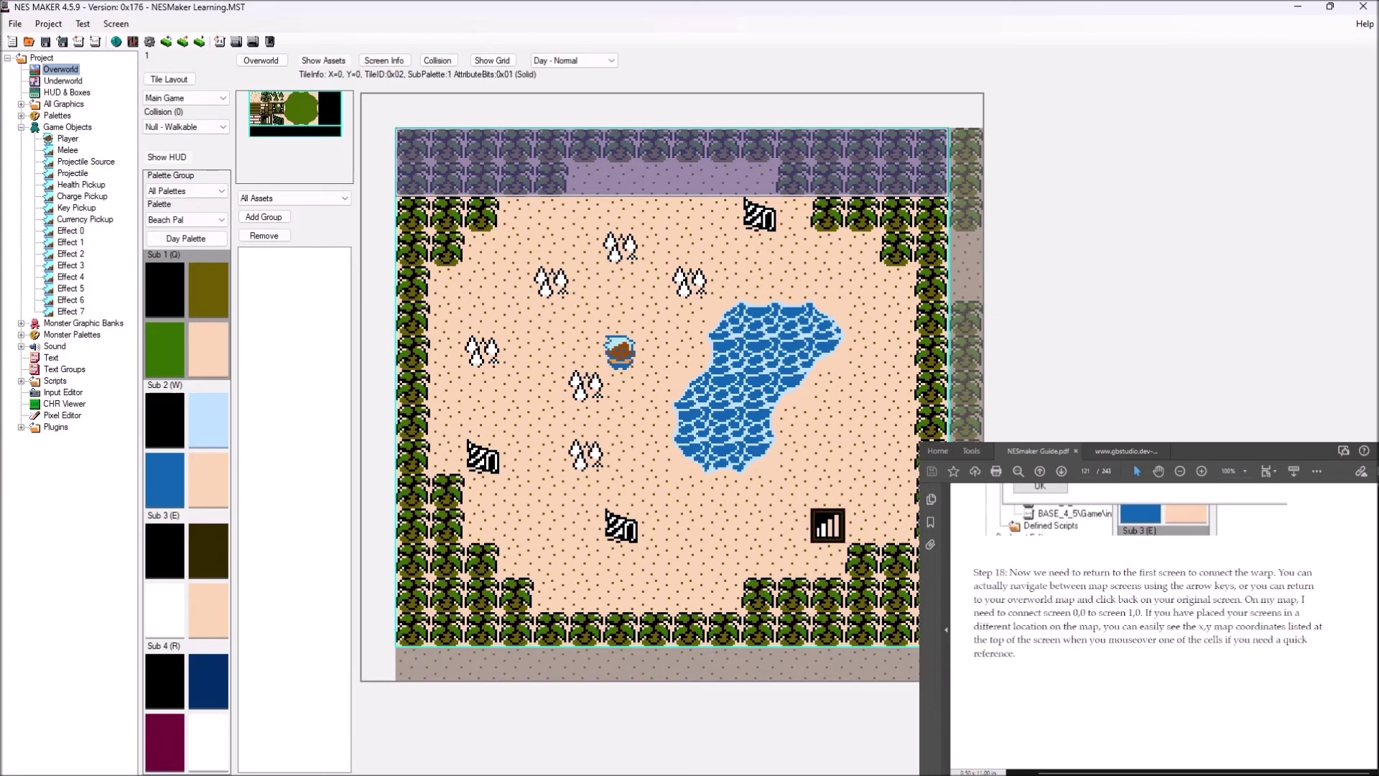
scroll(1218, 649, down, 5)
scroll(1163, 625, down, 3)
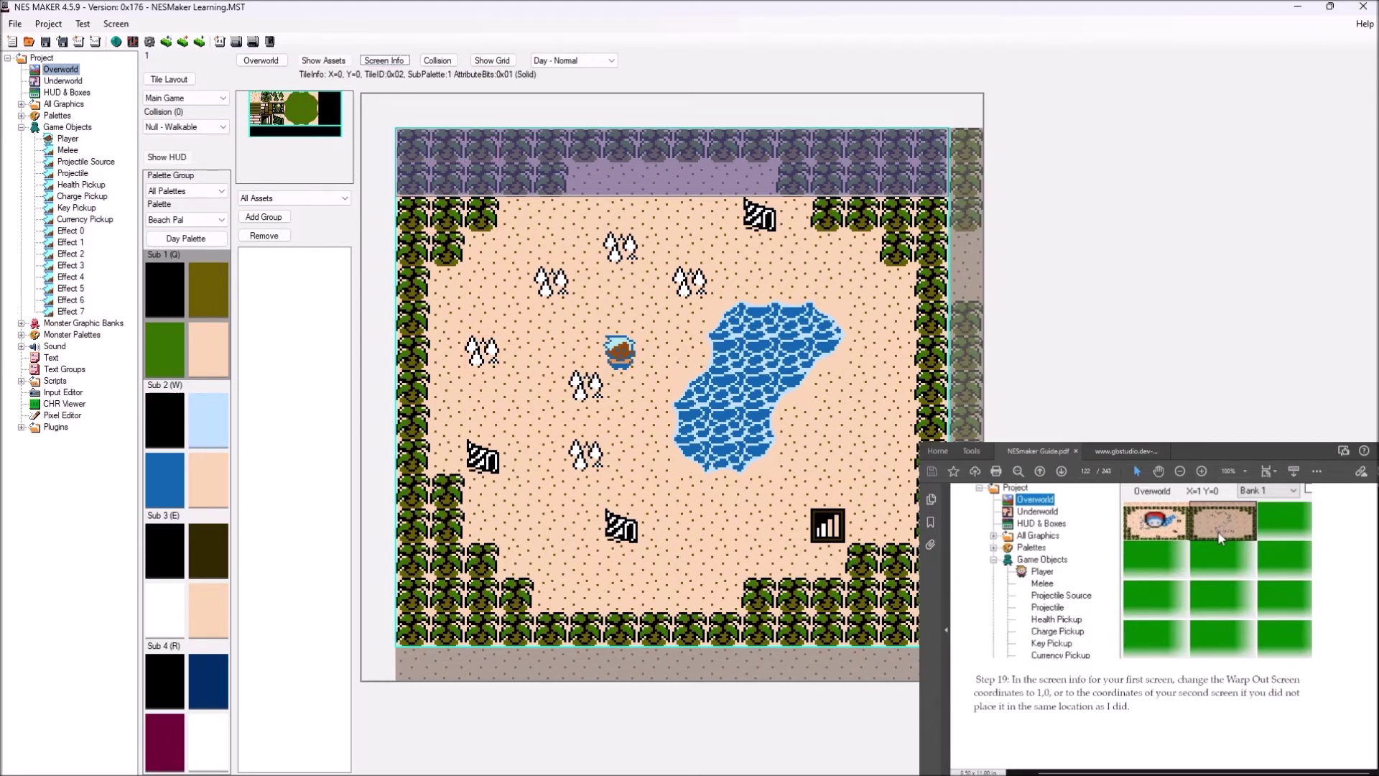
Set the first screen's Warp out Screen coordinates to 1, 0 and accept the screen details.
click(383, 60)
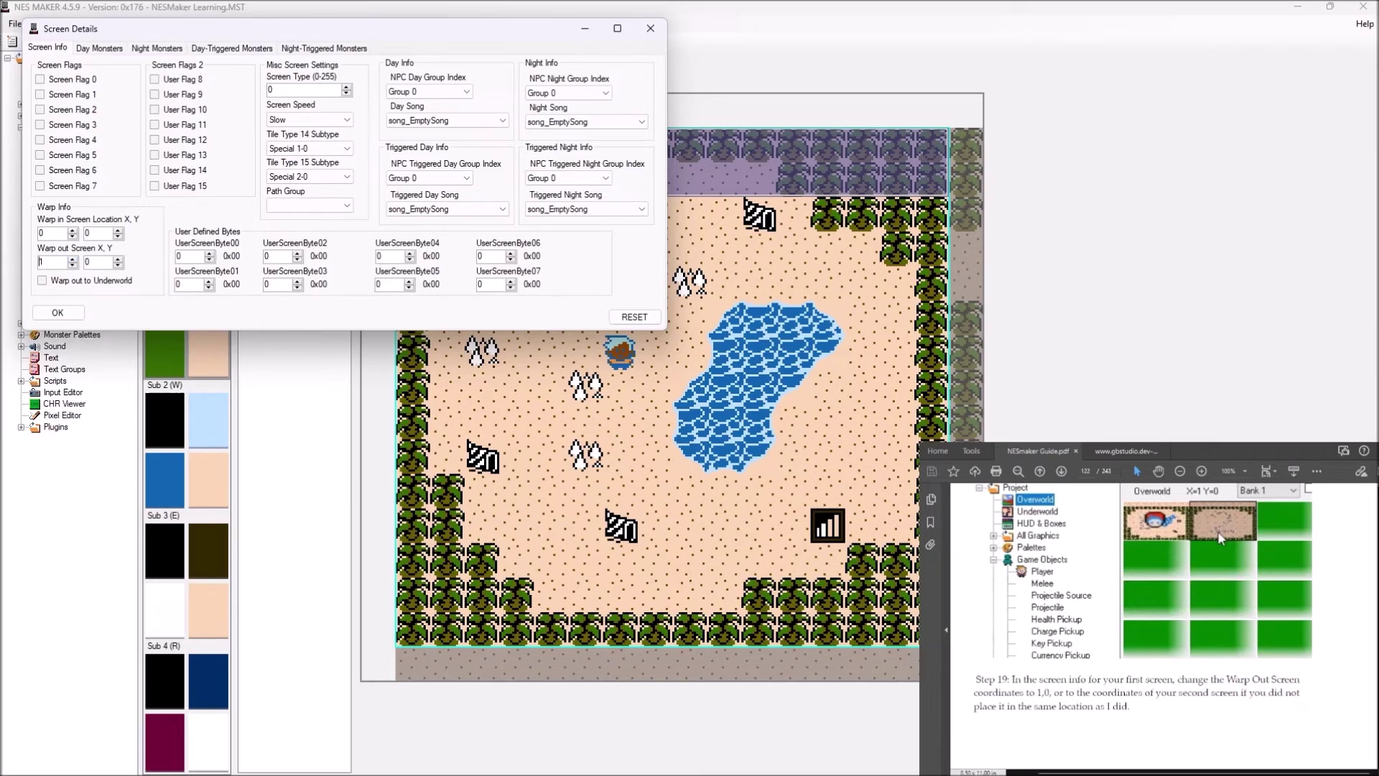
scroll(1163, 625, down, 5)
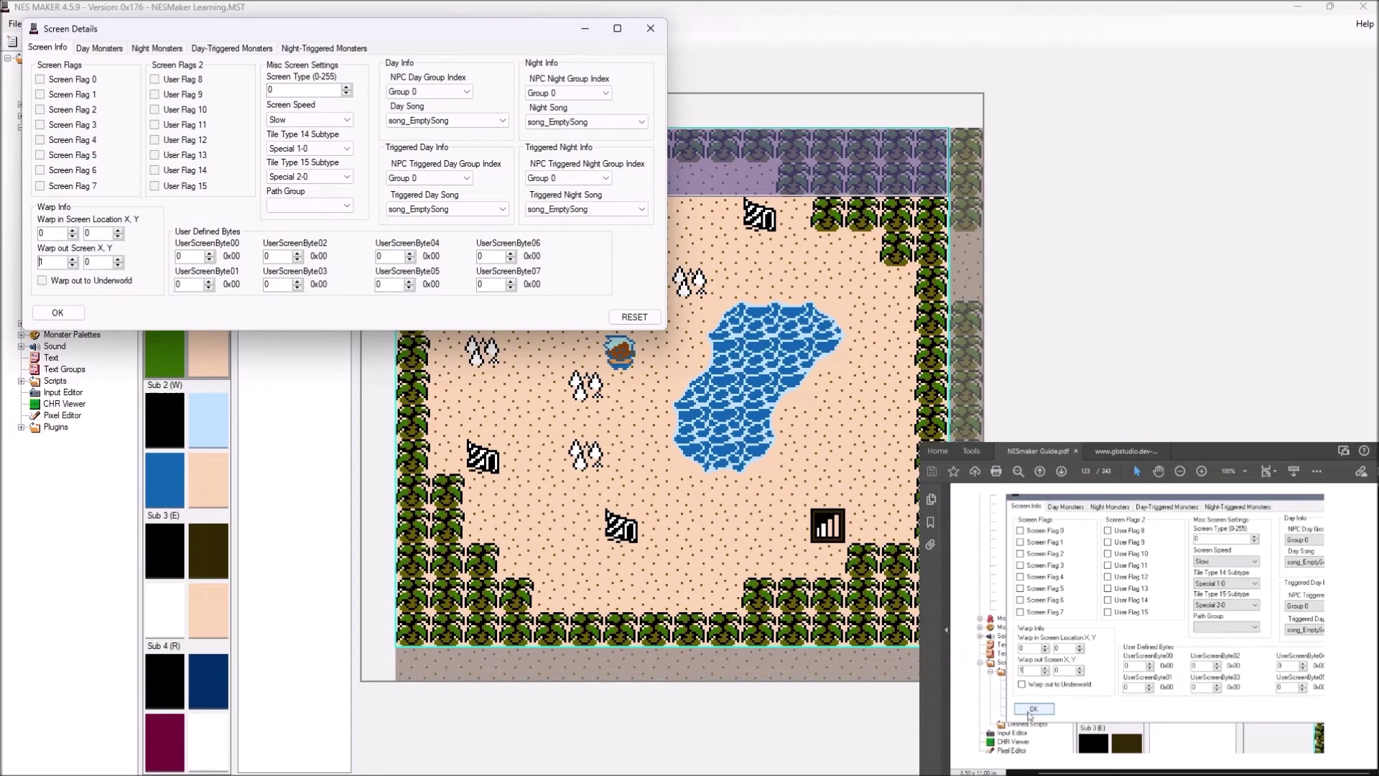
scroll(1163, 625, up, 5)
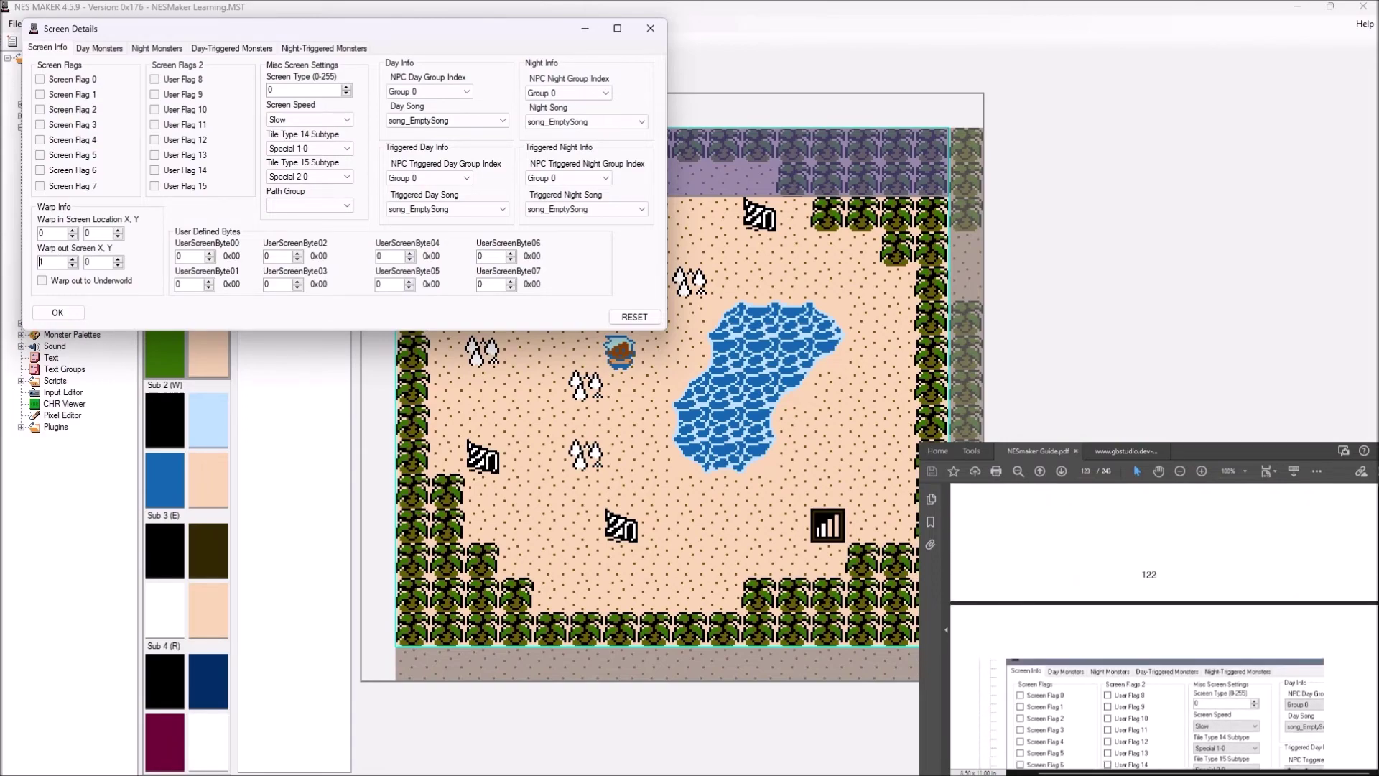
scroll(1143, 550, up, 1)
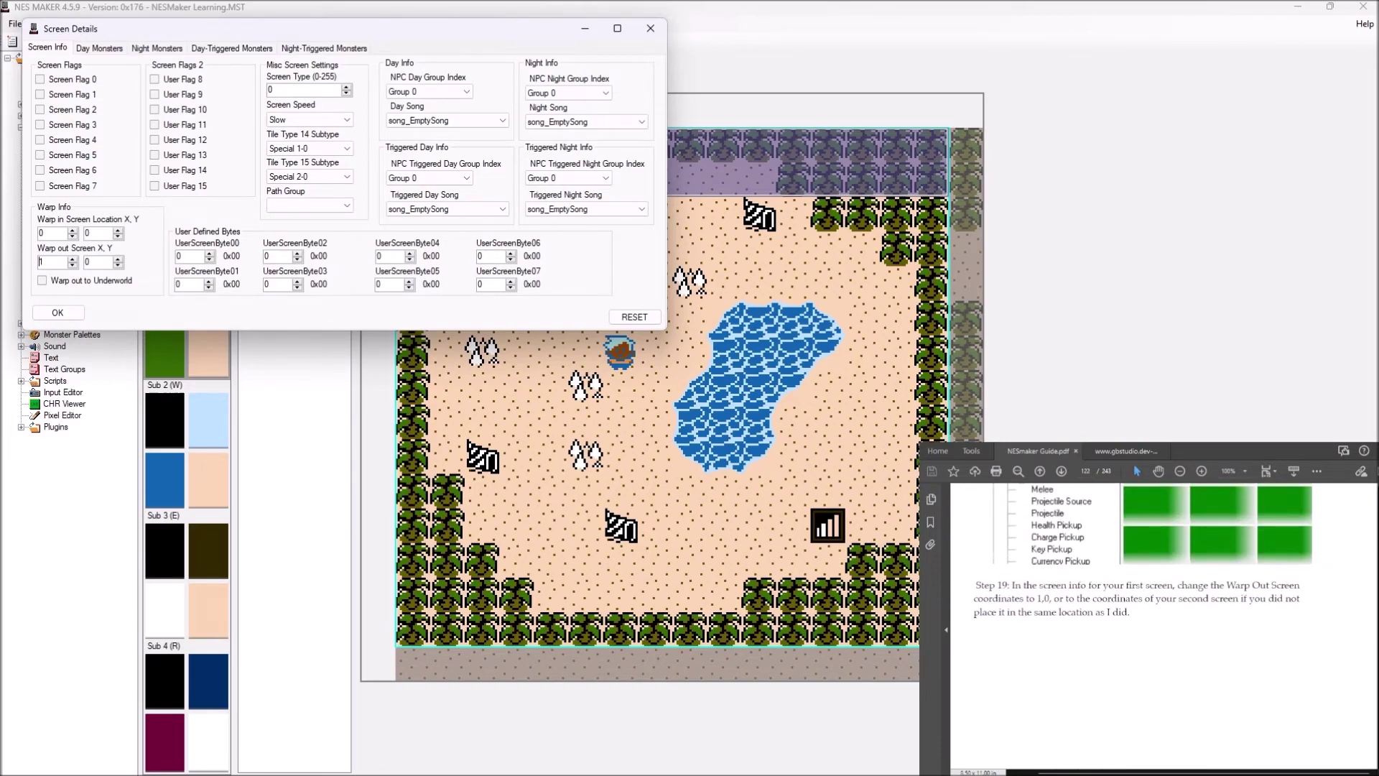
scroll(1163, 625, down, 5)
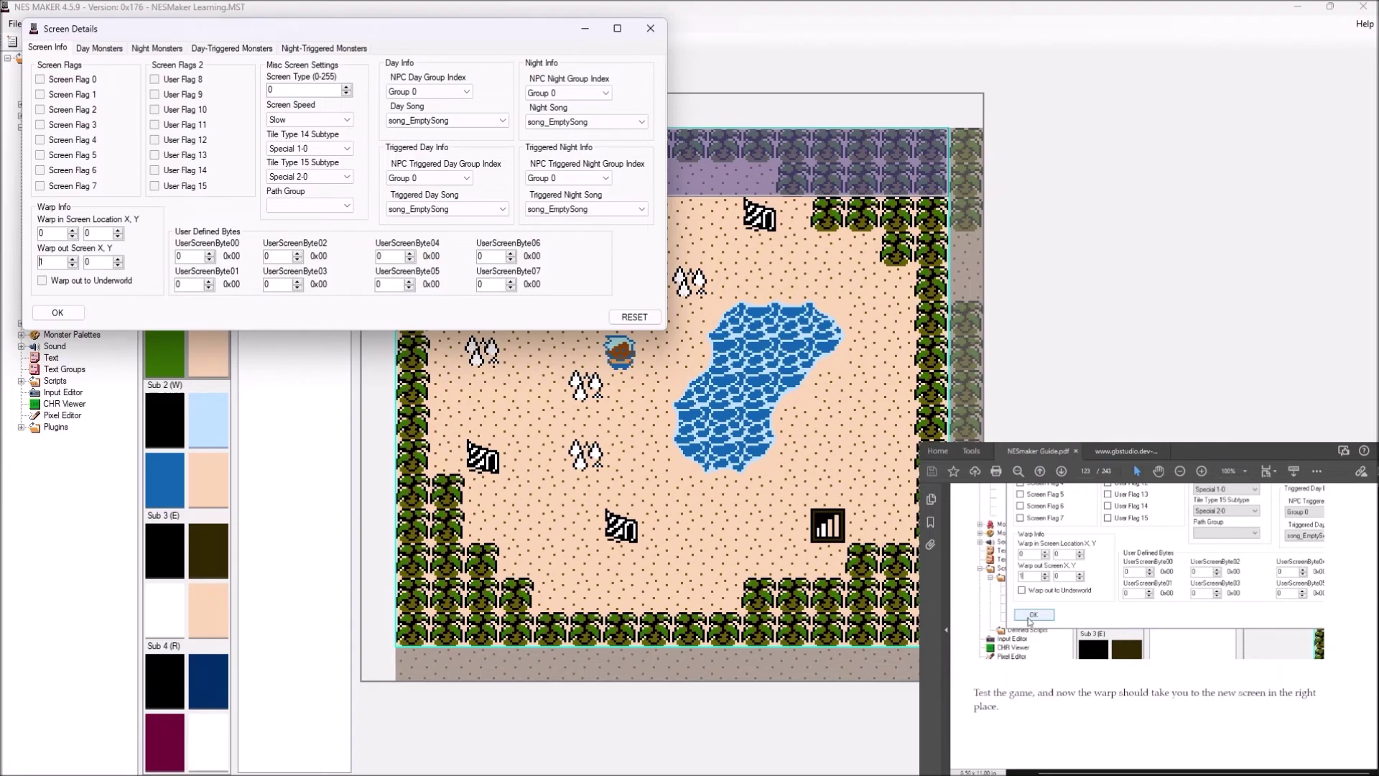
key(Return)
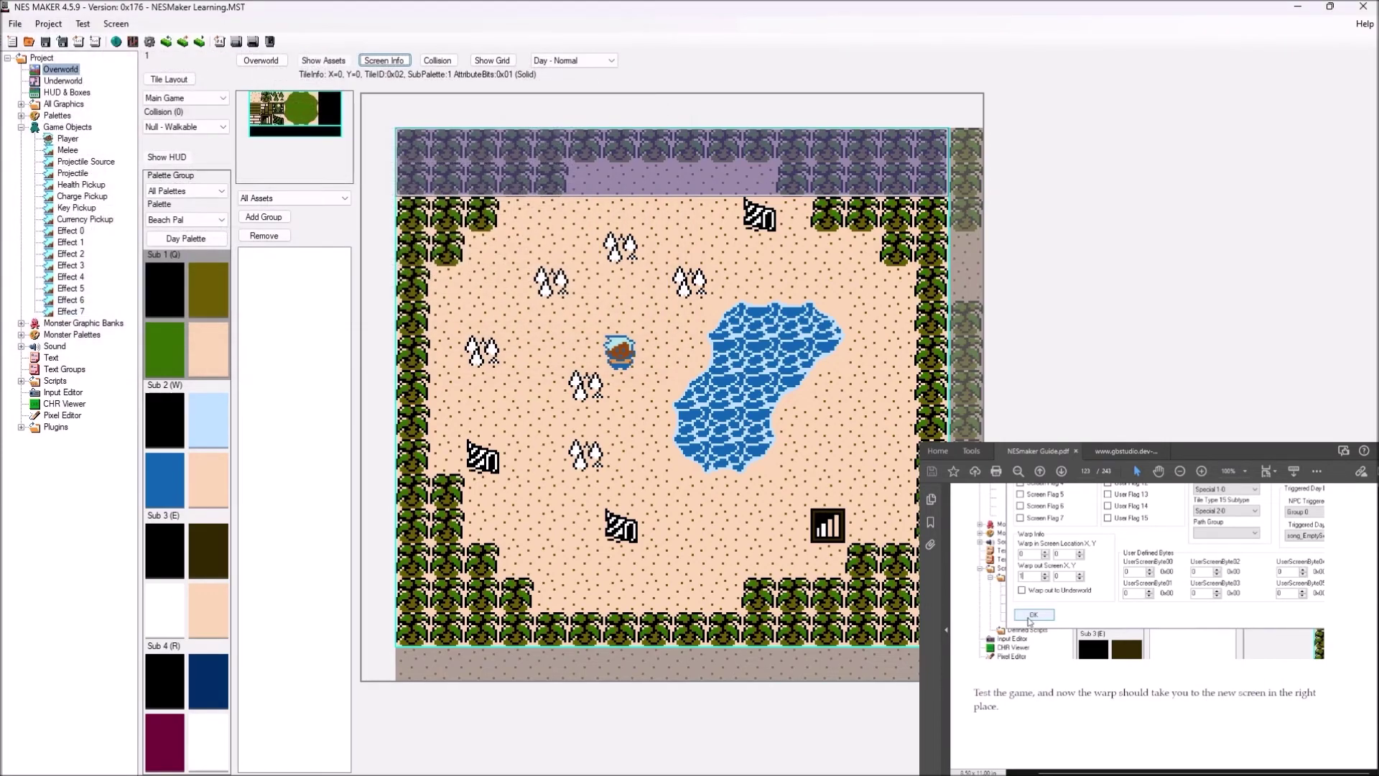
Export the game and launch it in the emulator to test the new warp.
click(82, 23)
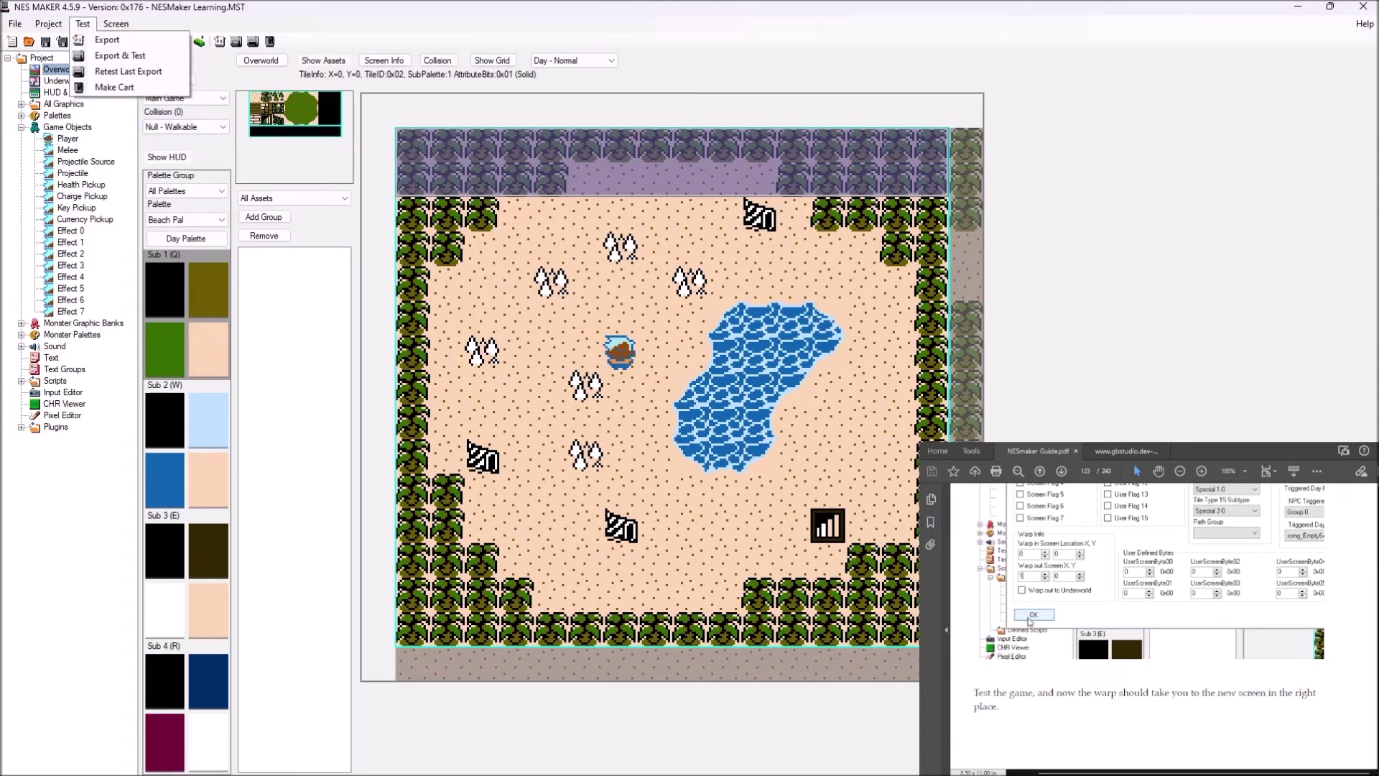
click(120, 56)
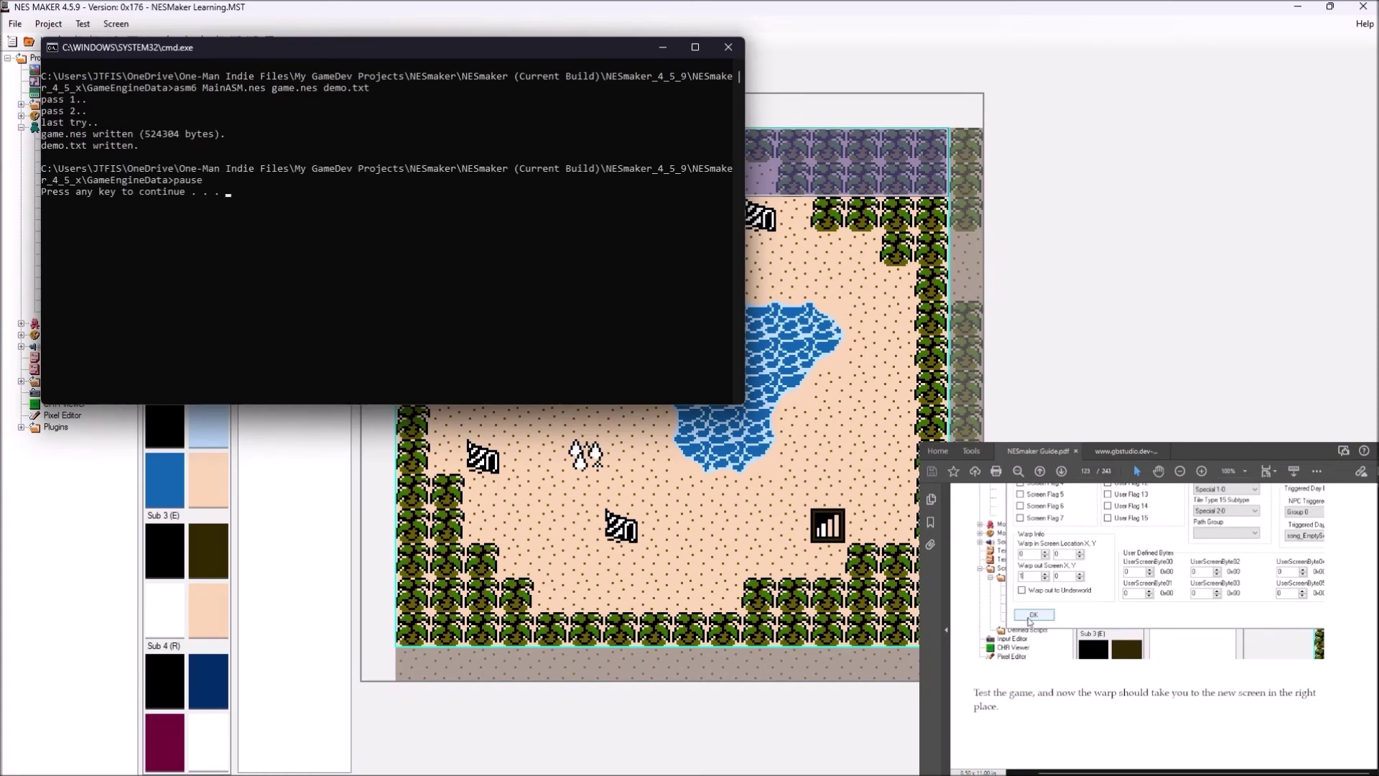
key(space)
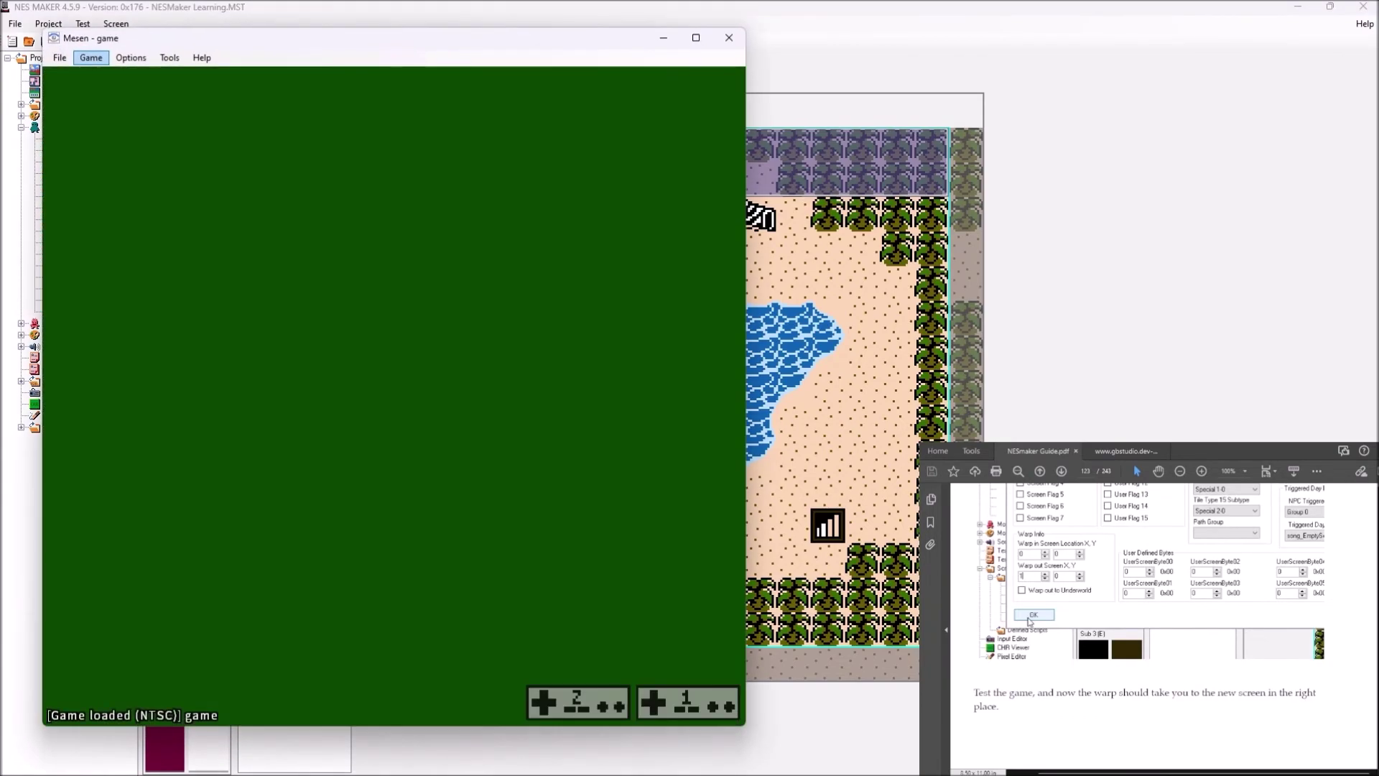
Walk the player onto the warp tile, move right on the destination screen, and close the emulator.
key(Down)
key(Right)
key(Down)
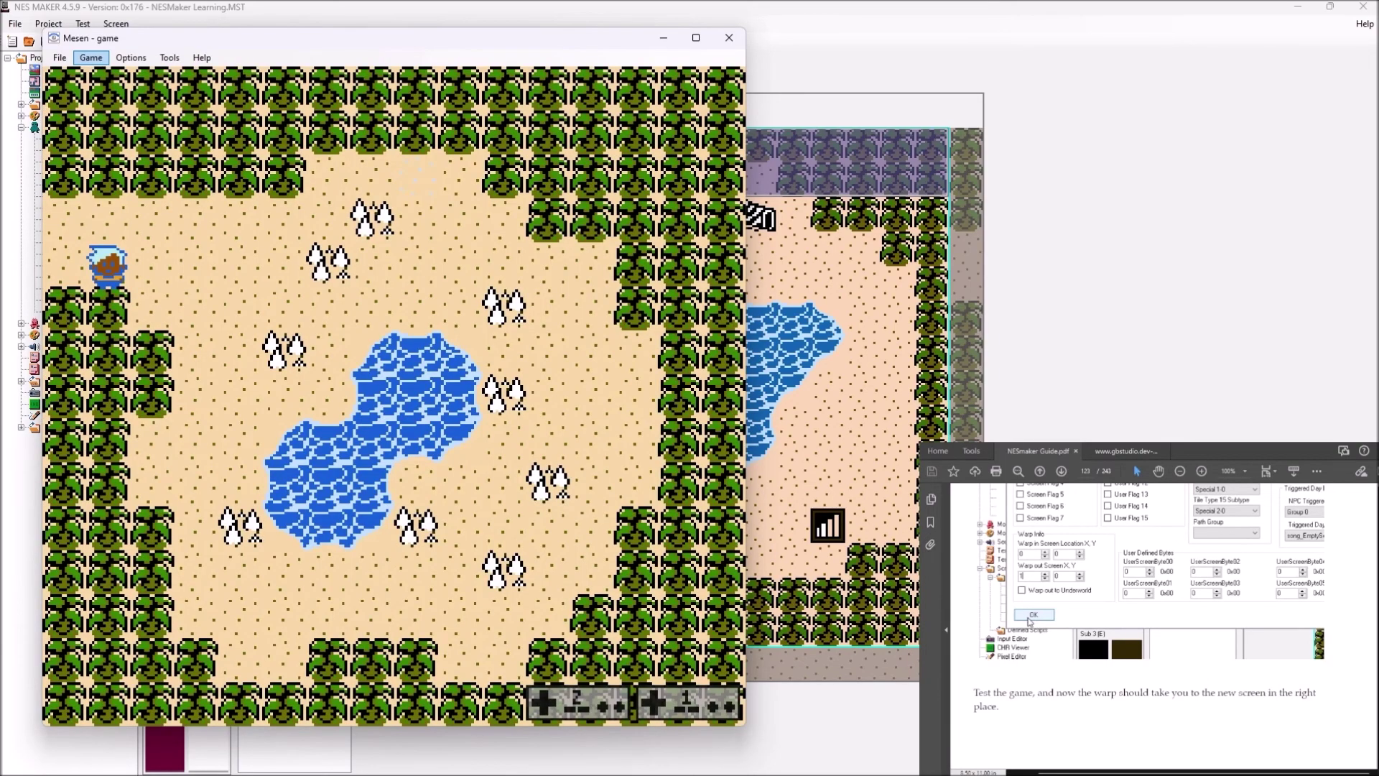
key(Right)
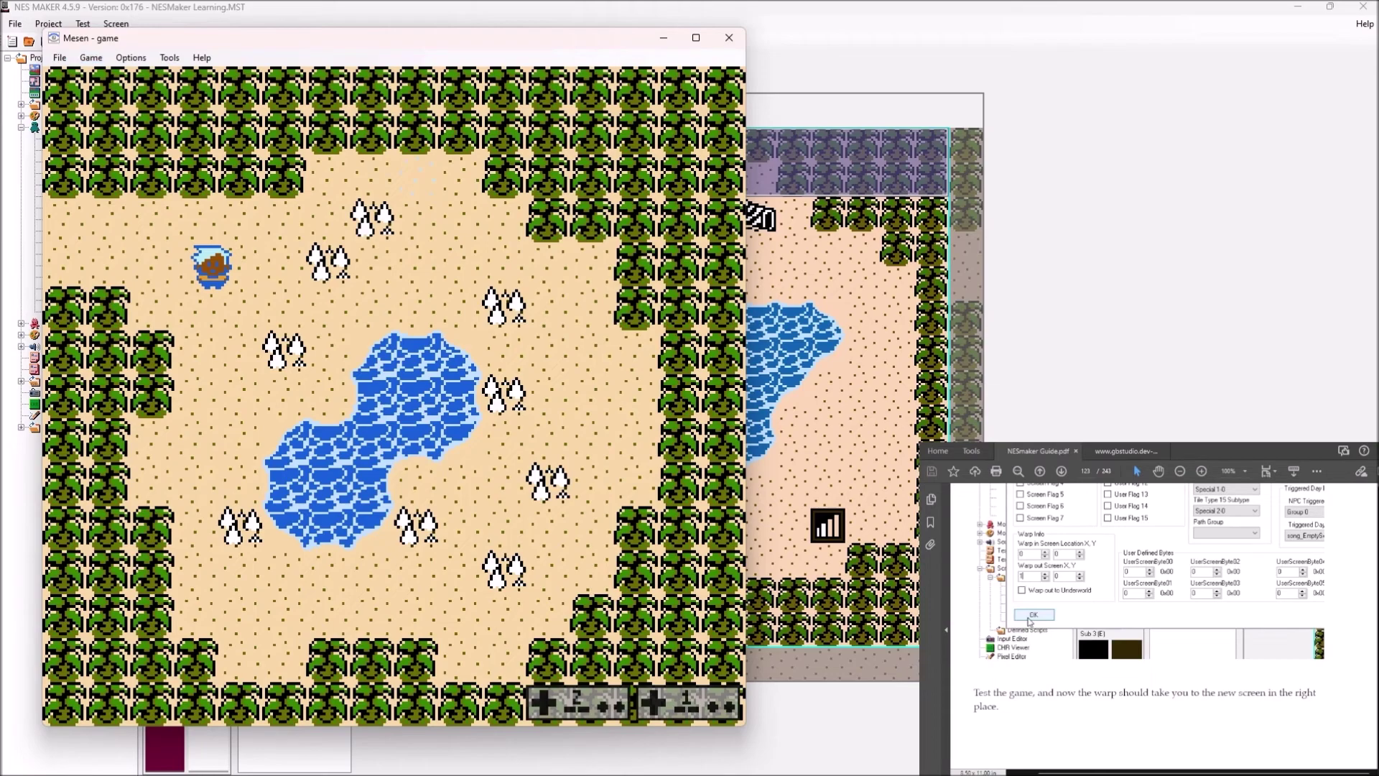
click(729, 38)
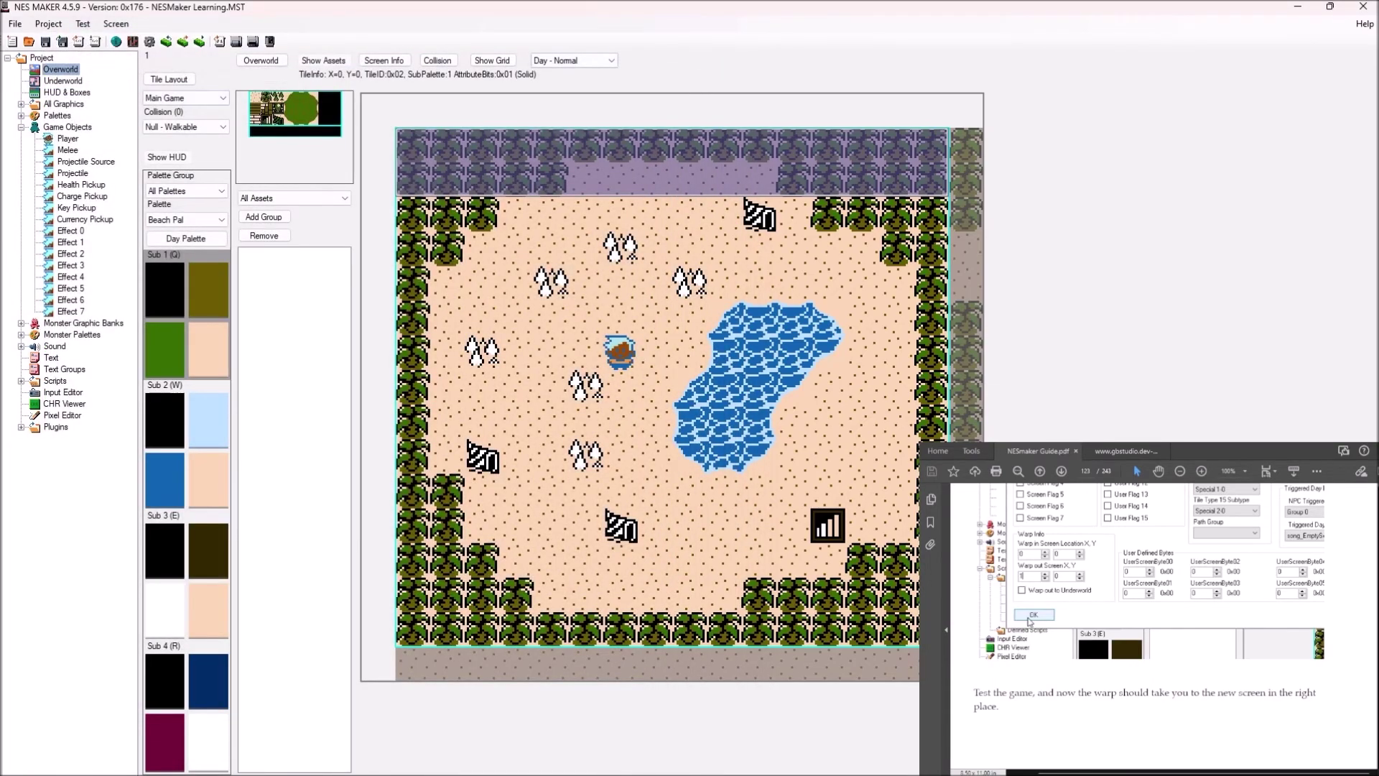
Return to the Overworld map and check the grid coordinates of the first and second screens.
click(260, 61)
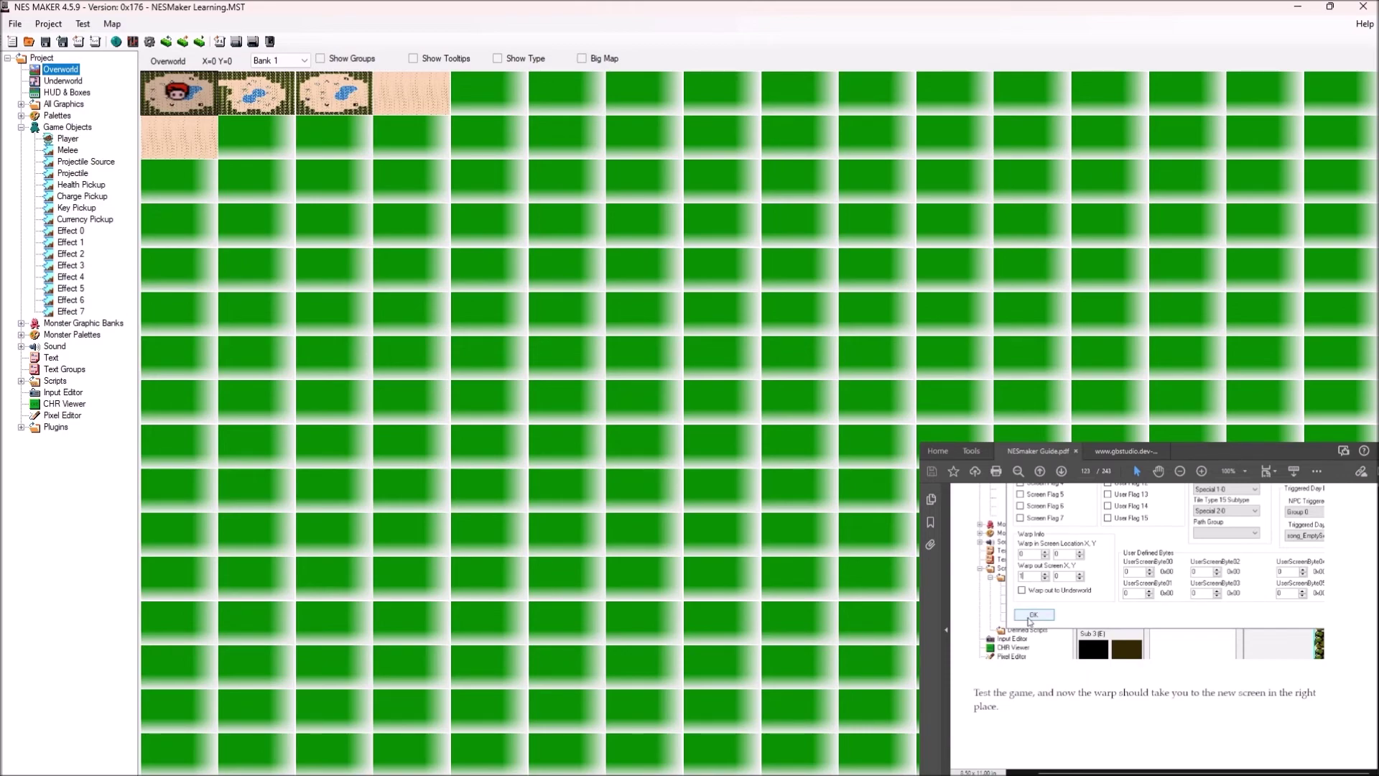
click(257, 93)
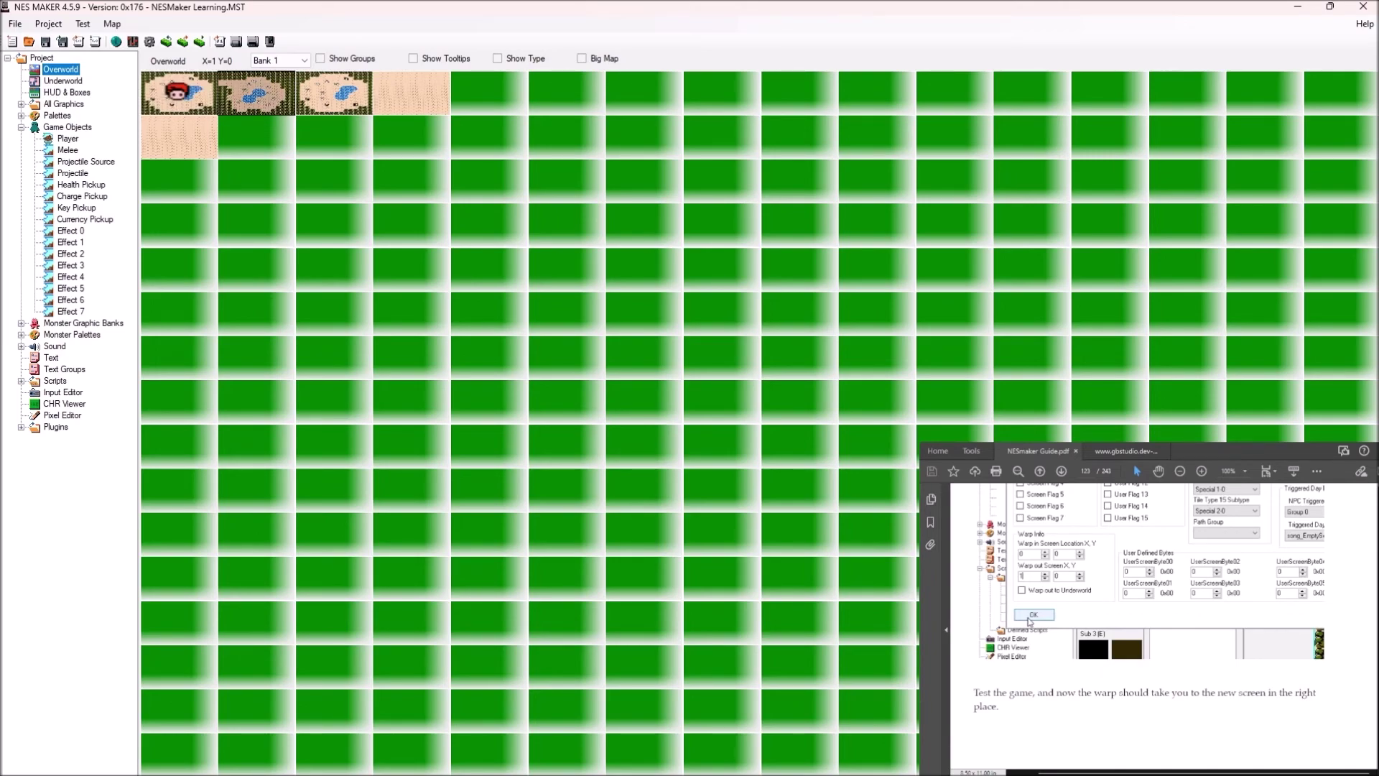
click(178, 93)
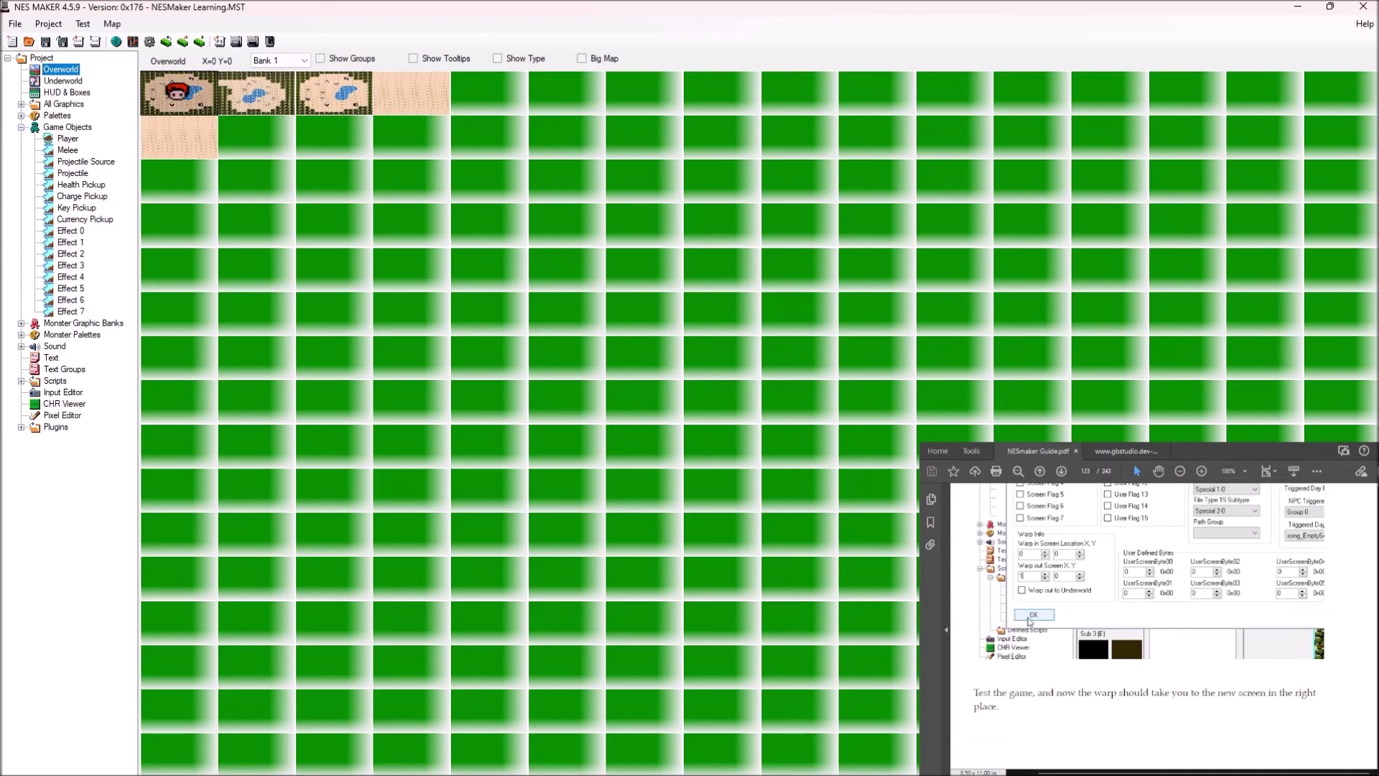
click(257, 93)
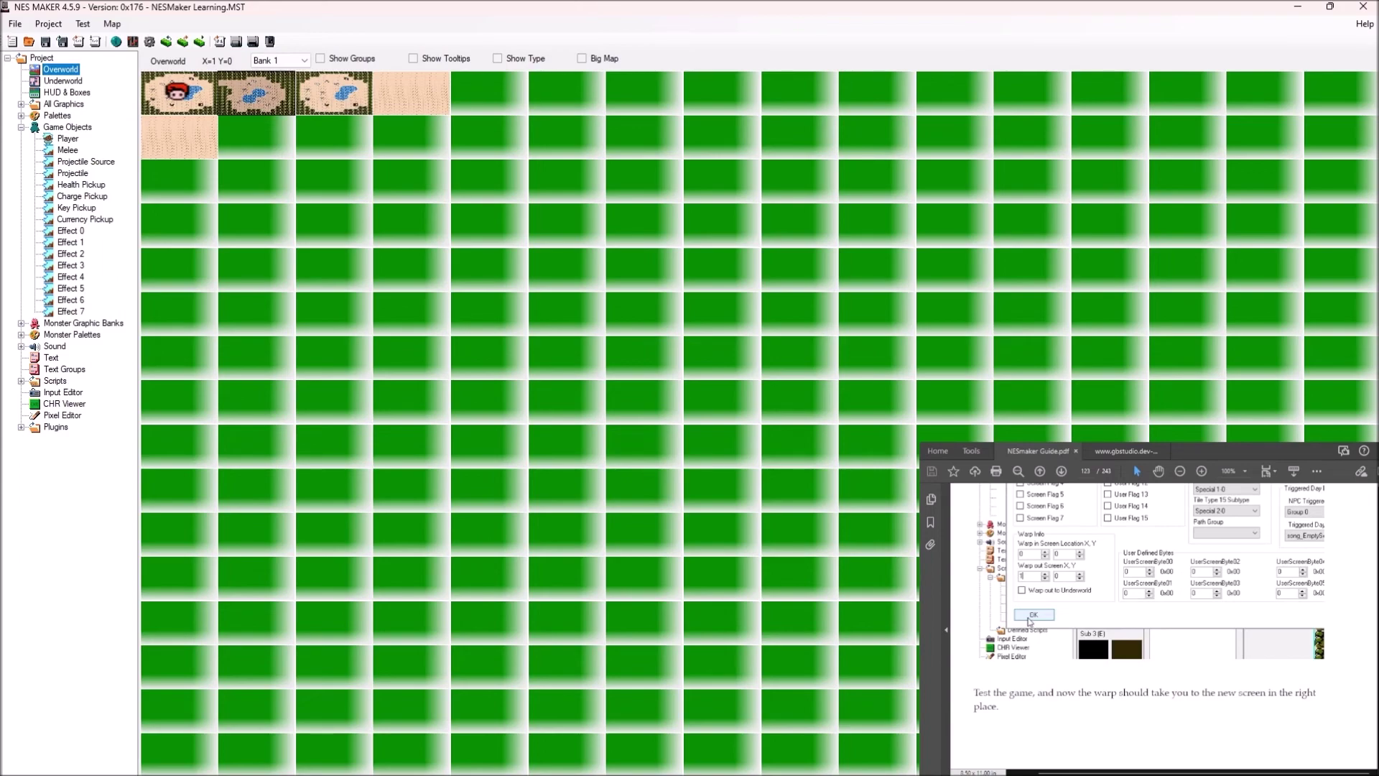
Review the end of the guide's warp instructions and continue to the Creating Animations part of Animation Tools.
scroll(1148, 618, down, 4)
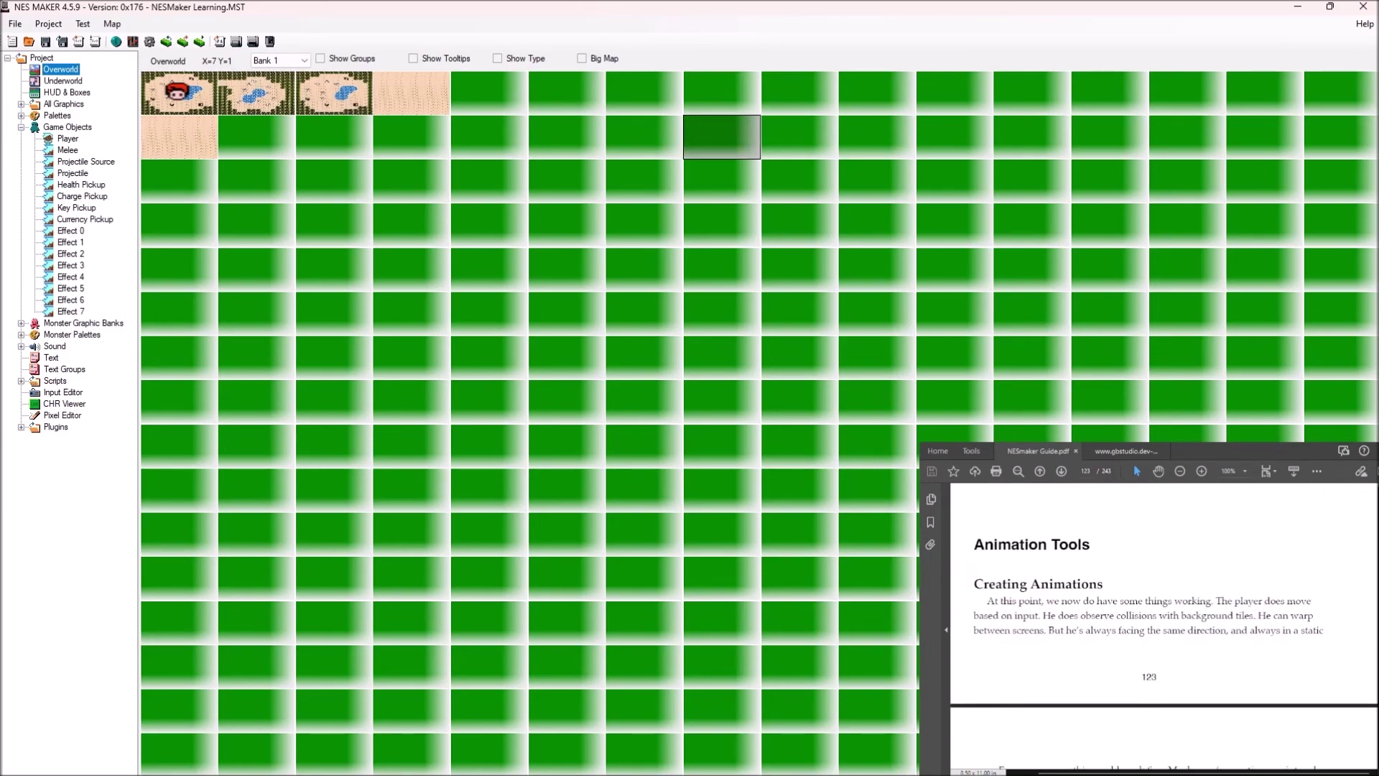
scroll(1164, 617, up, 2)
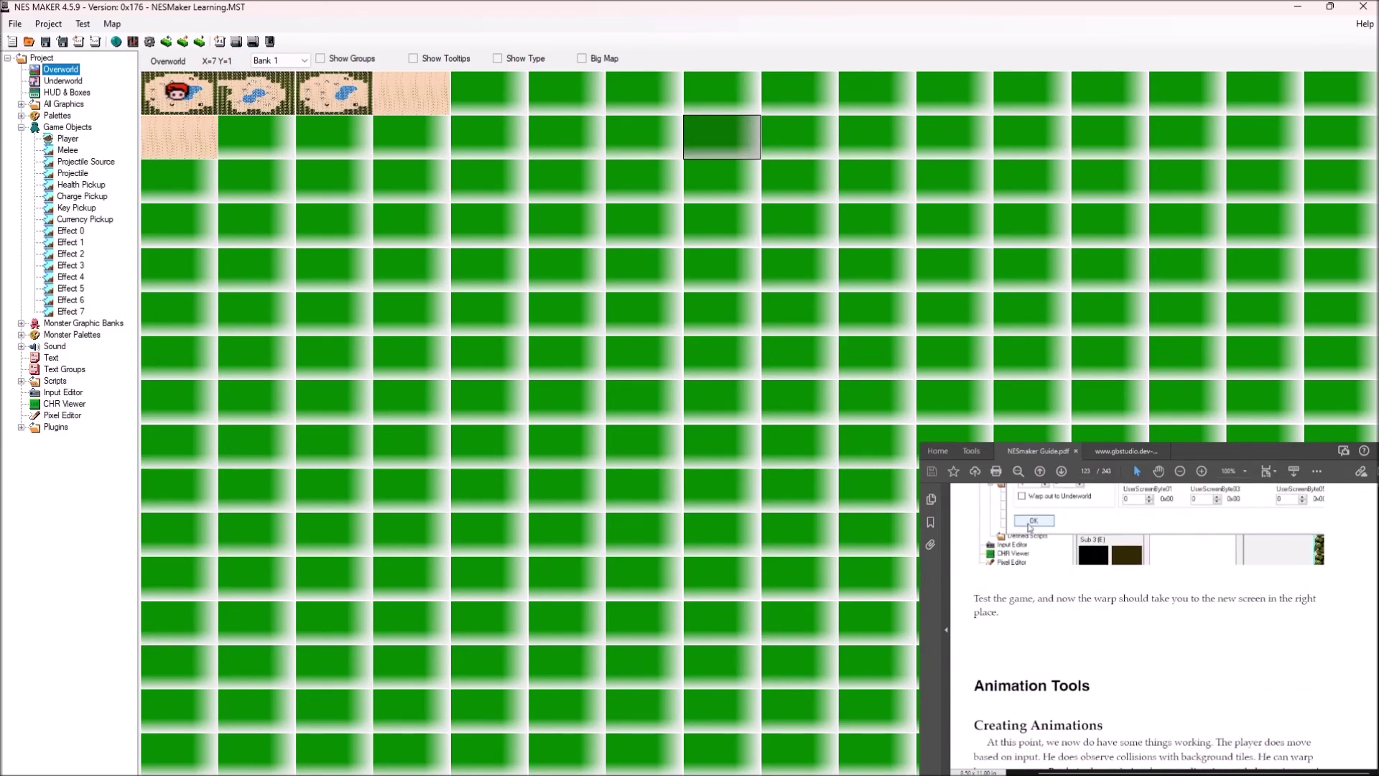
scroll(1149, 625, up, 2)
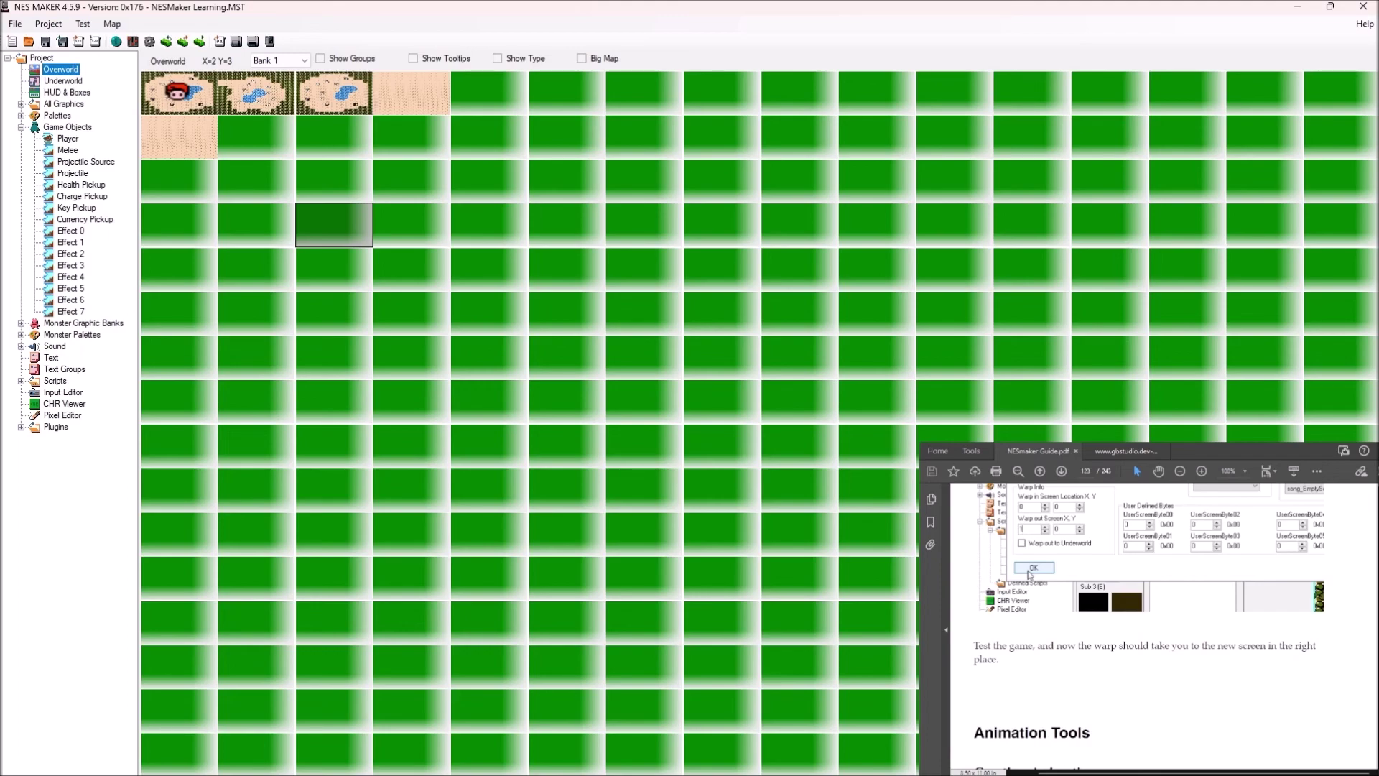
scroll(1149, 618, down, 3)
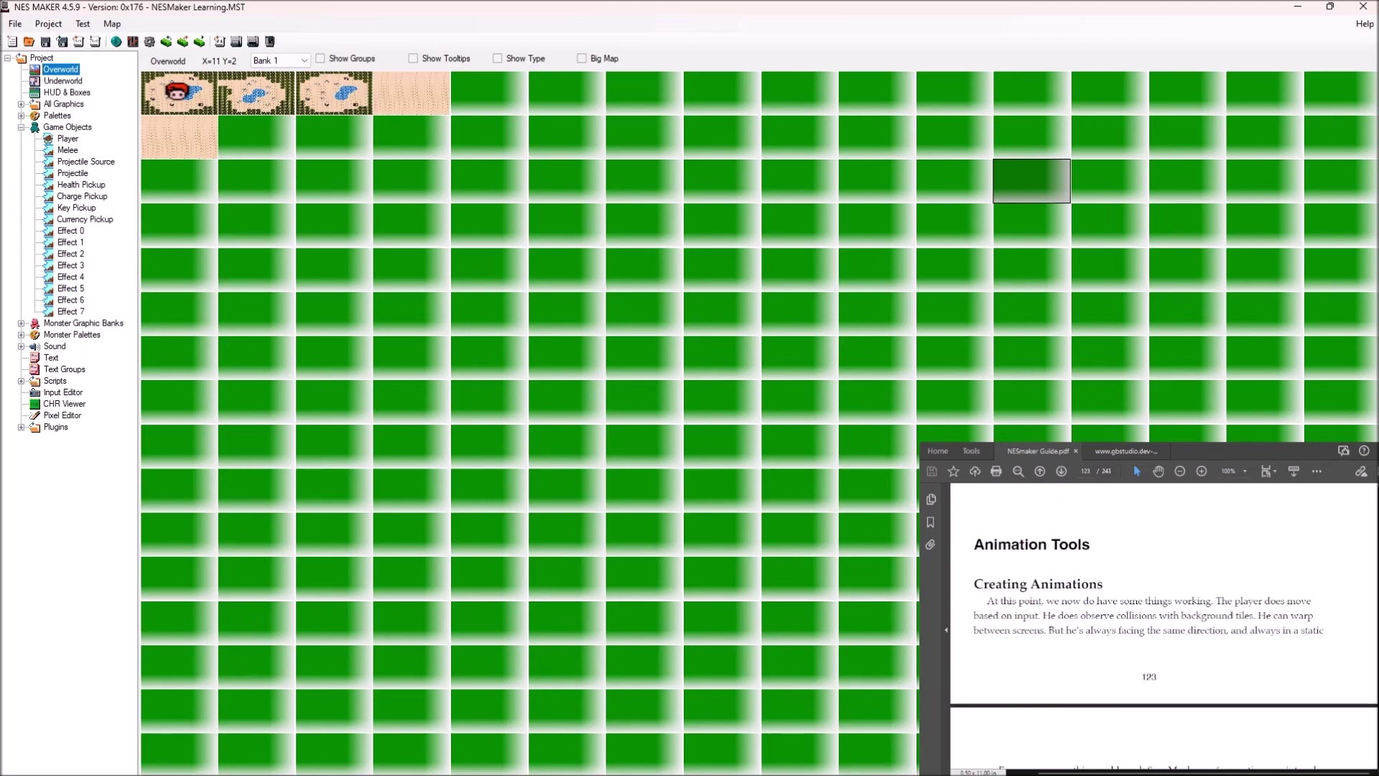
scroll(1164, 642, down, 1)
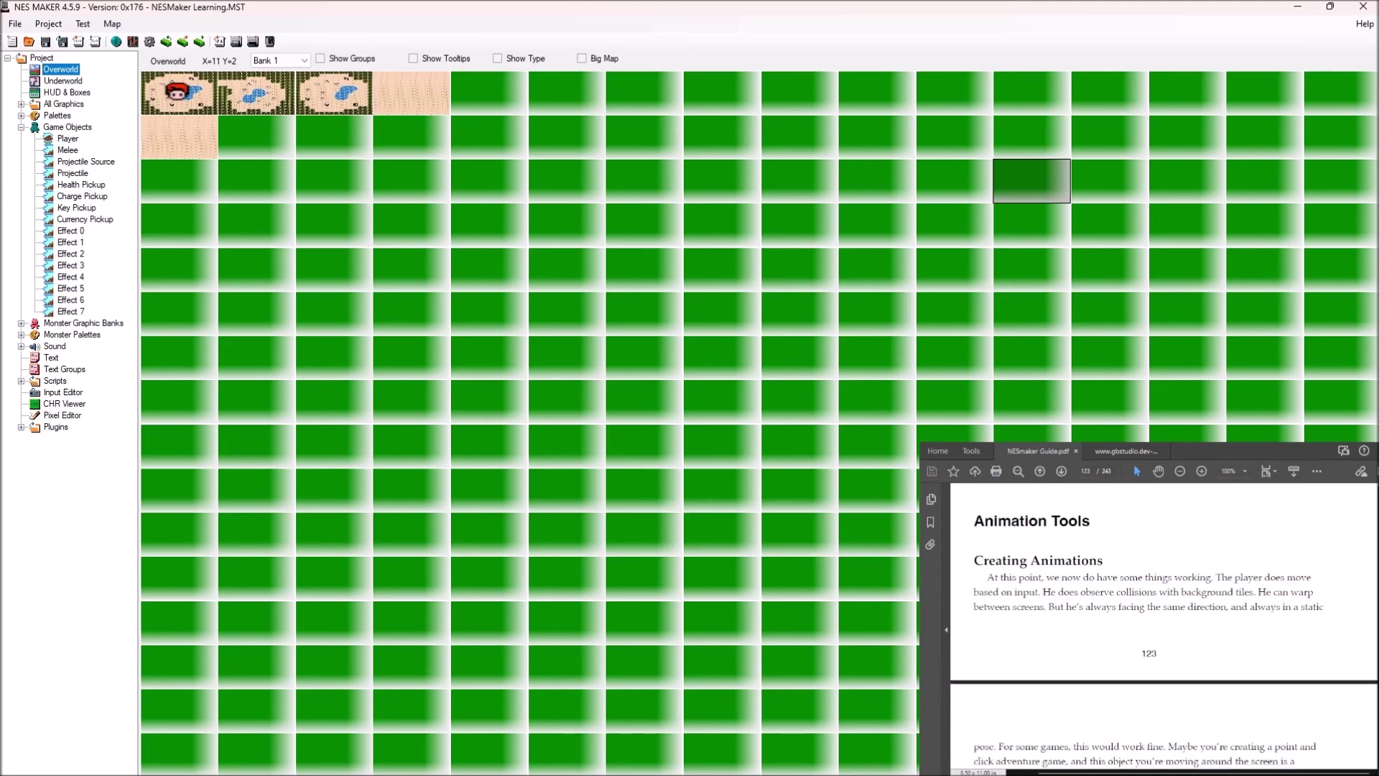